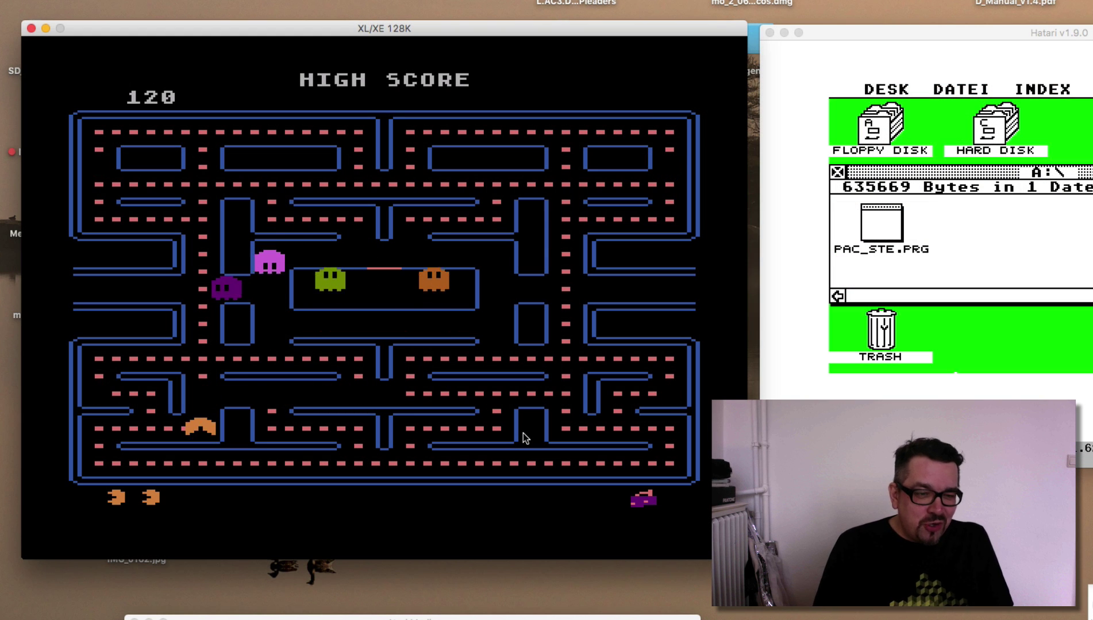
Step: Steer Pac-Man through the dots in the left part of the maze's bottom corridor and up through the lower-left inner passages
key("XF86AudioRaiseVolume")
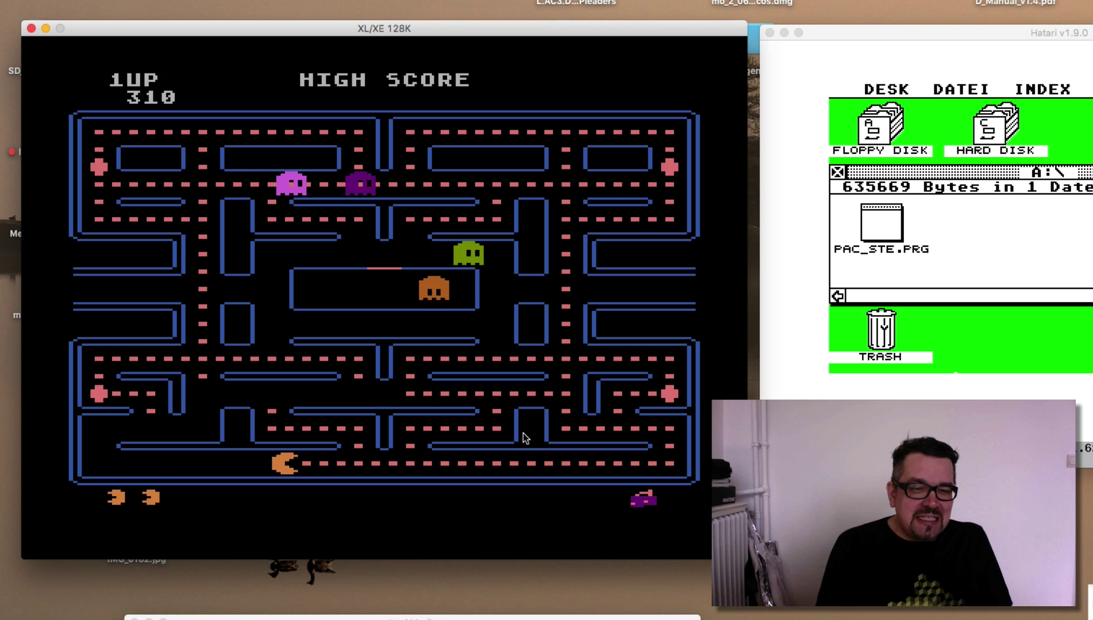
key("Up")
key("Left")
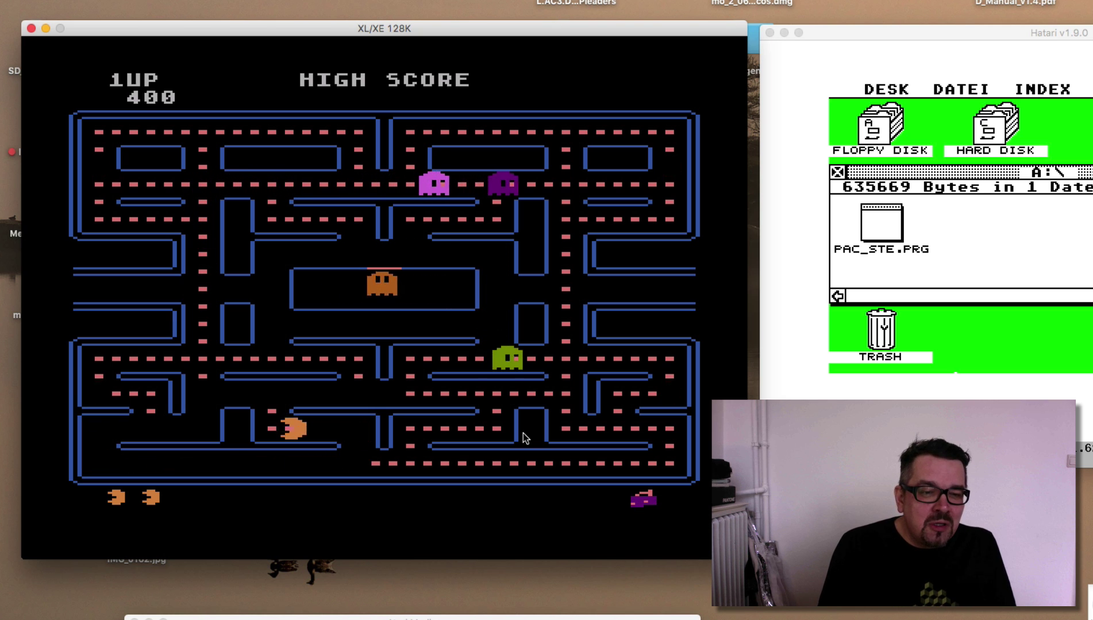
key("Up")
key("Right")
key("Up")
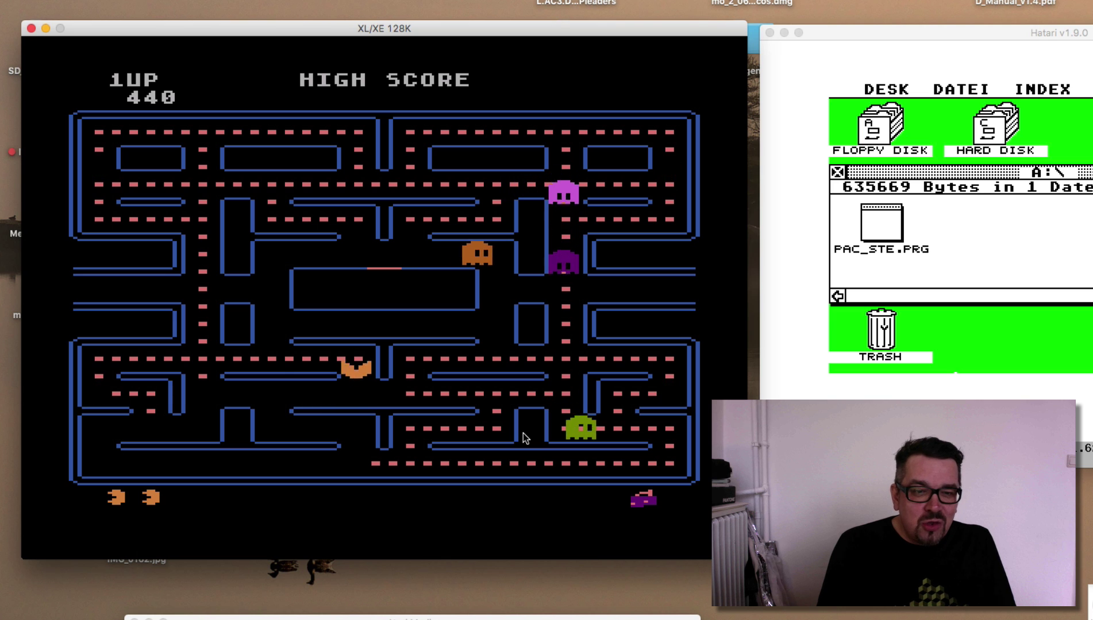
Step: Clear the left half of the corridor below the ghost pen and guide Pac-Man to the lower-left power pellet
key("Left")
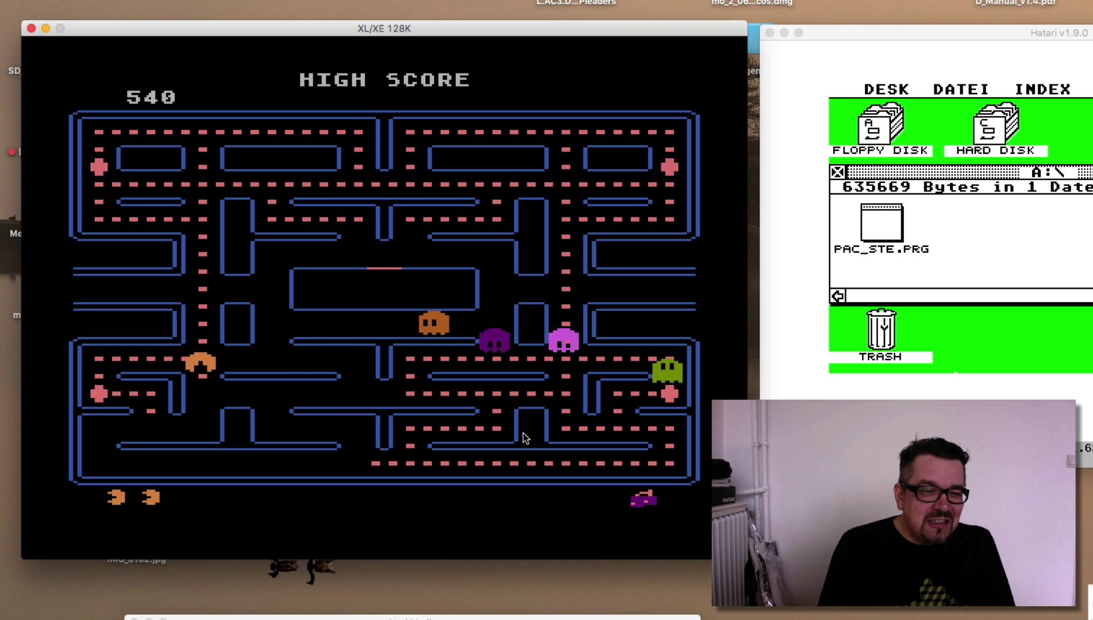
key("Down")
key("Left")
key("Up")
key("Left")
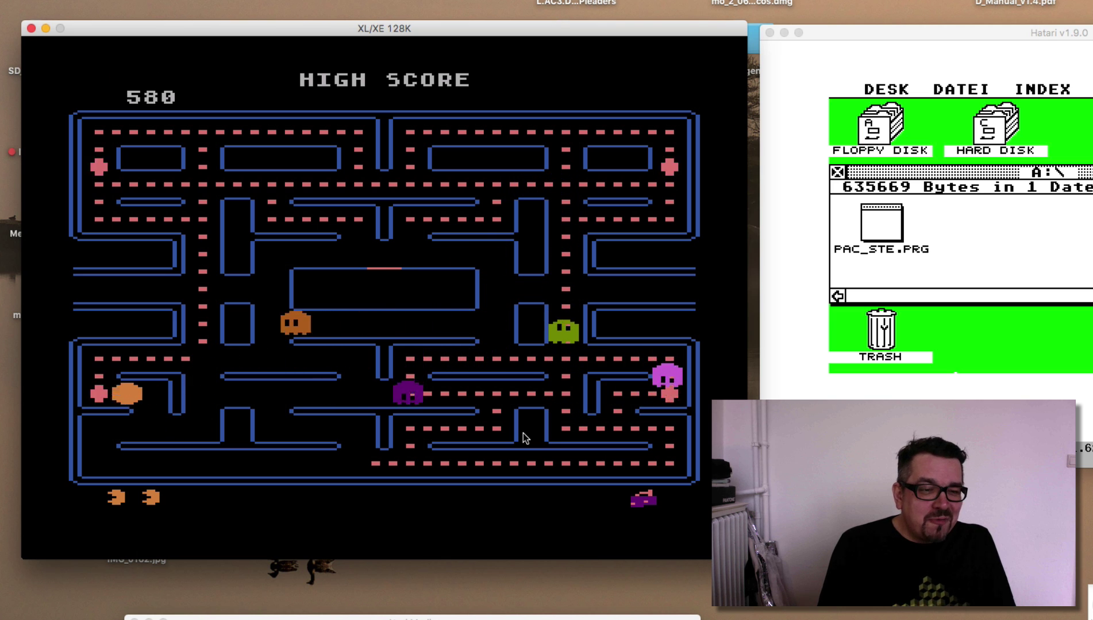
Step: Clear the maze's left vertical passage and eat the upper-left power pellet on the way into the top corridor
key("Up")
key("Right")
key("Up")
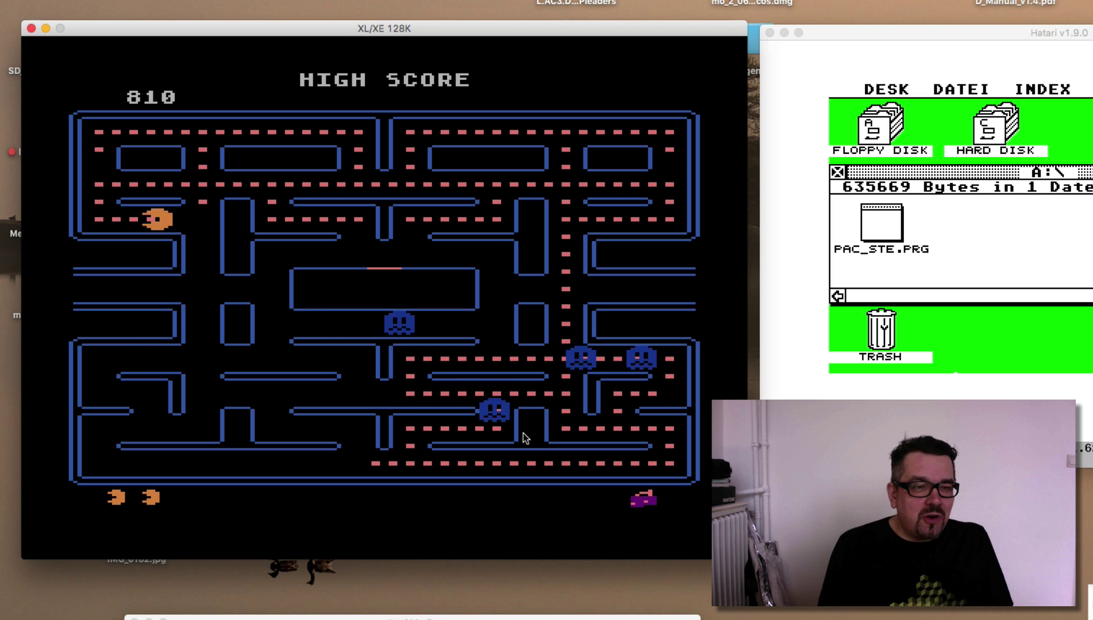
key("Up")
key("Right")
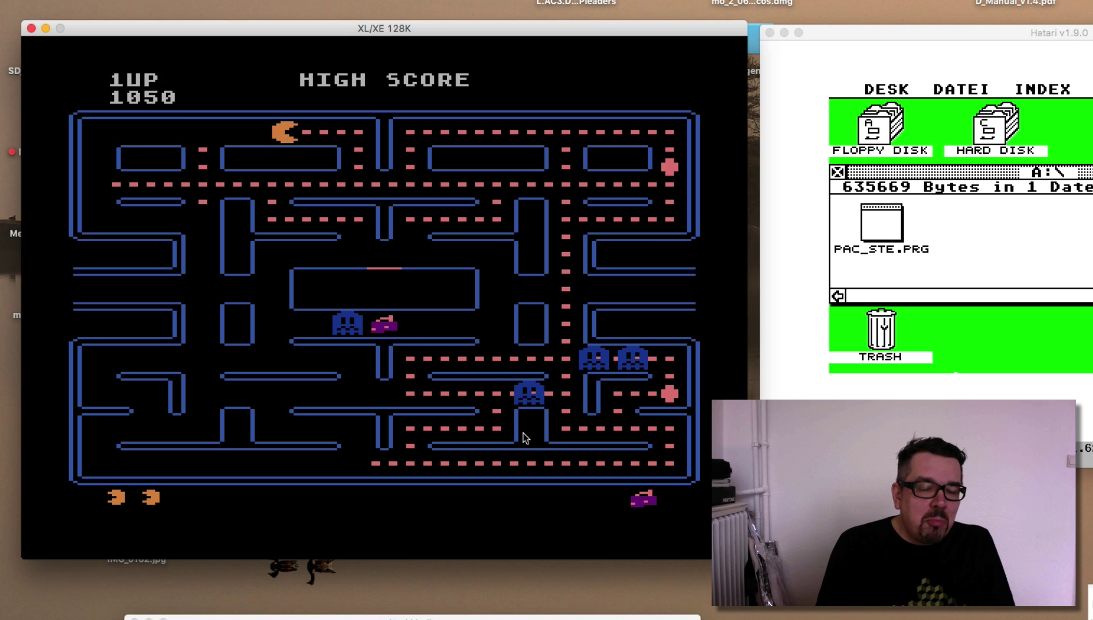
Step: Steer Pac-Man along the second corridor to the maze's right edge and down into the right vertical passage, eating the dots
key("Down")
key("Right")
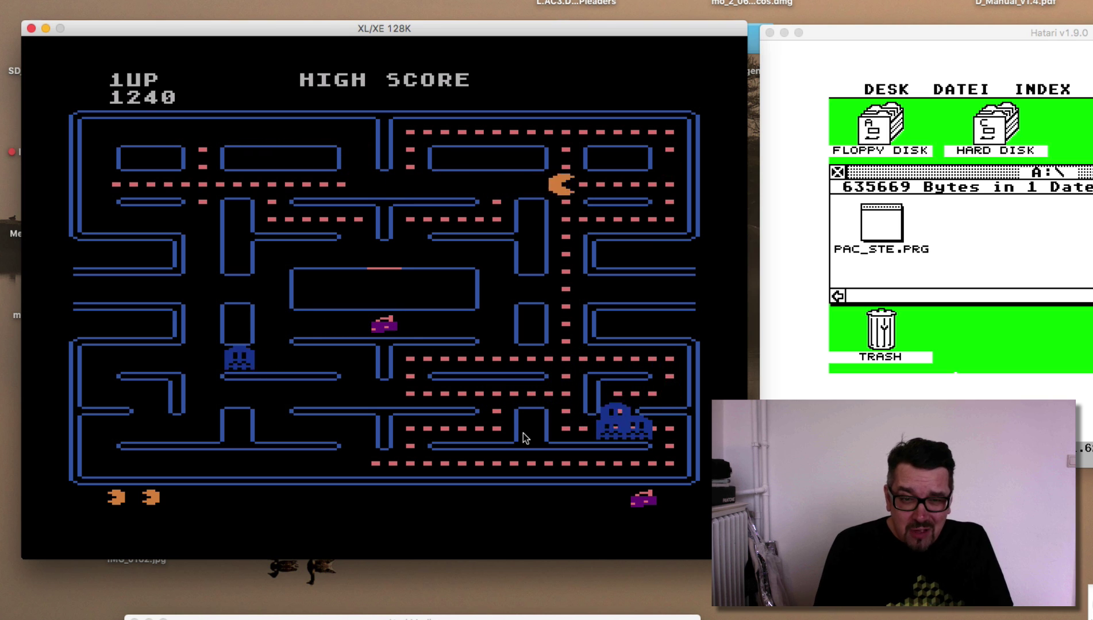
key("Down")
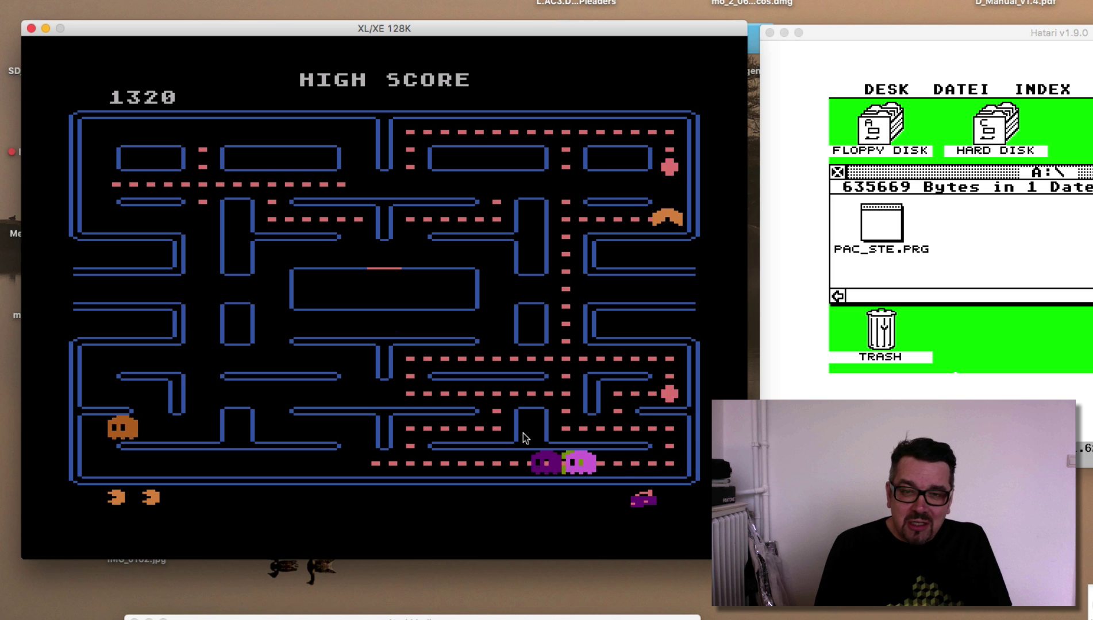
key("Left")
key("Down")
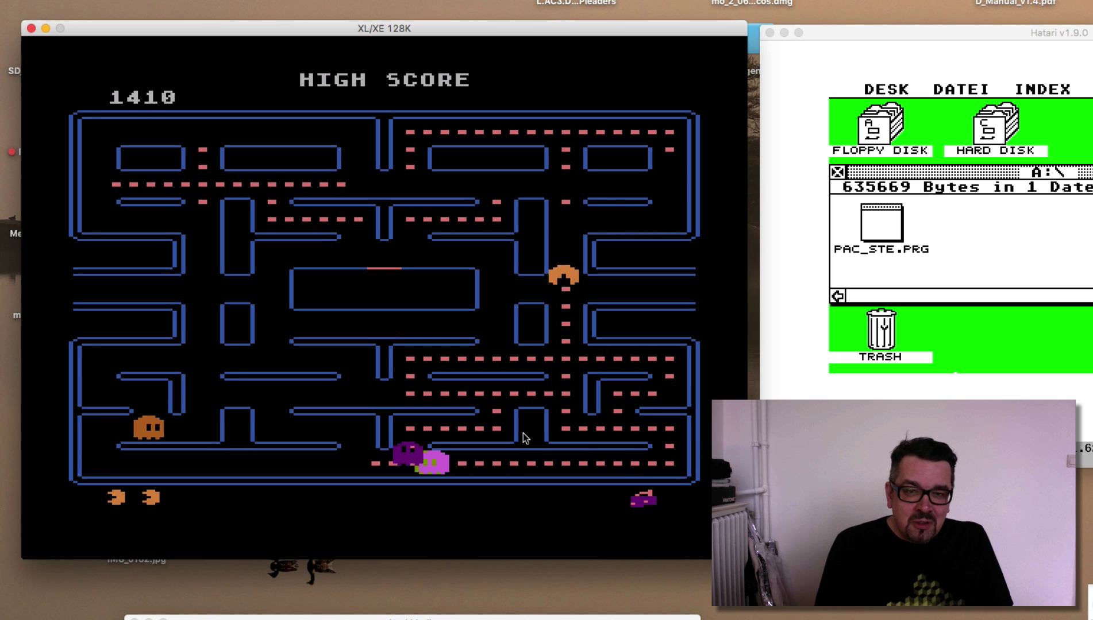
Step: Guide Pac-Man through the lower-right passages to eat the lower-right power pellet
key("Right")
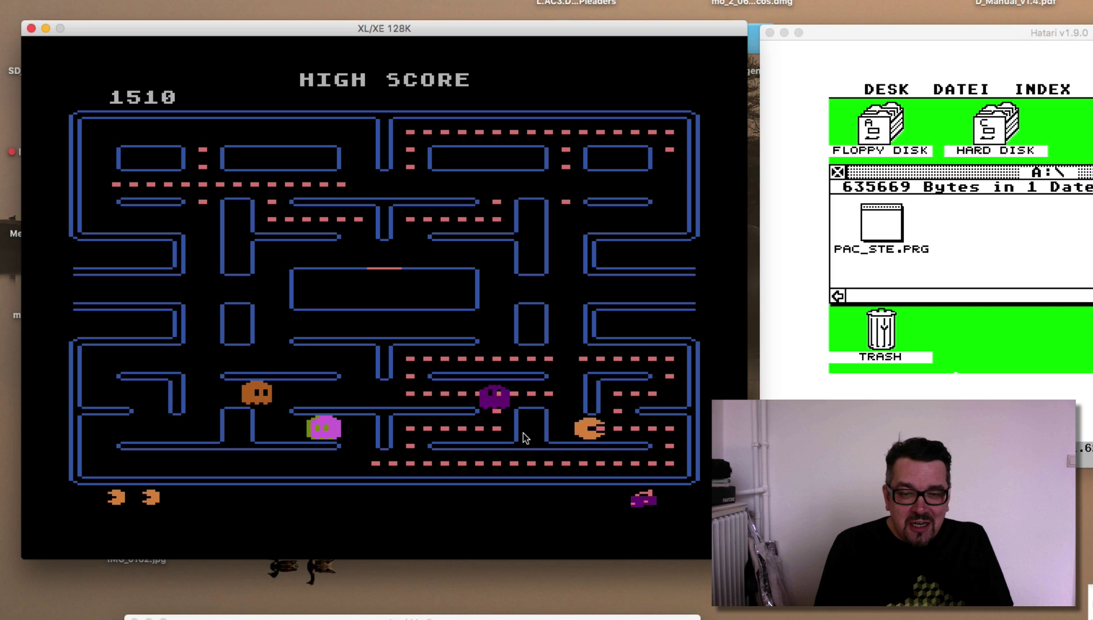
key("Up")
key("Right")
key("Up")
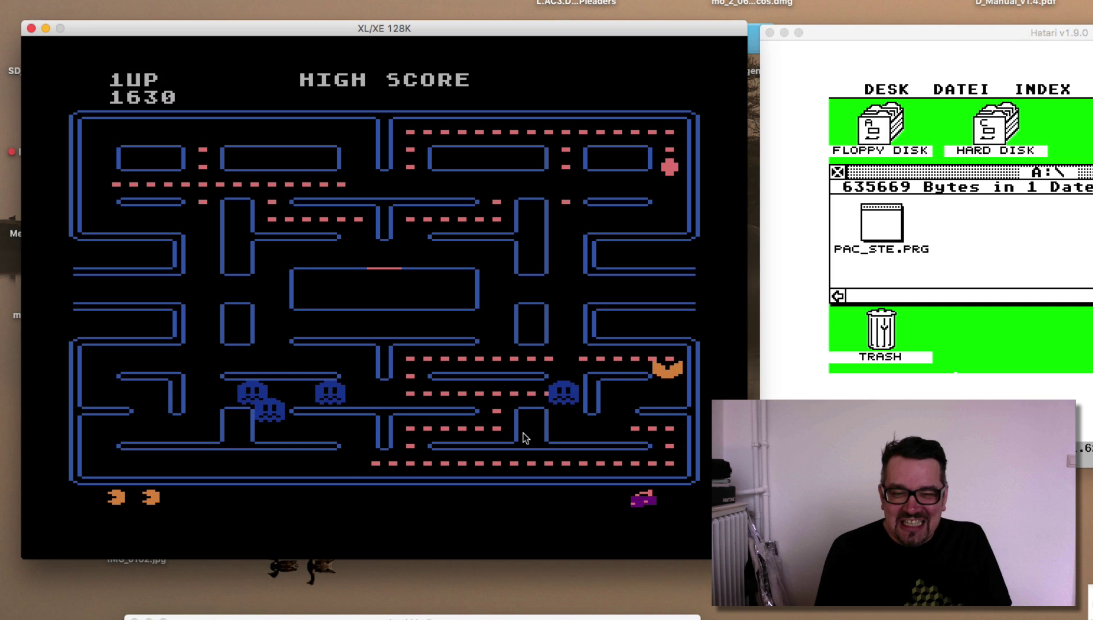
Step: Lower the sound volume while clearing the dots in the three inner corridors of the maze's lower-right quarter
key("Left")
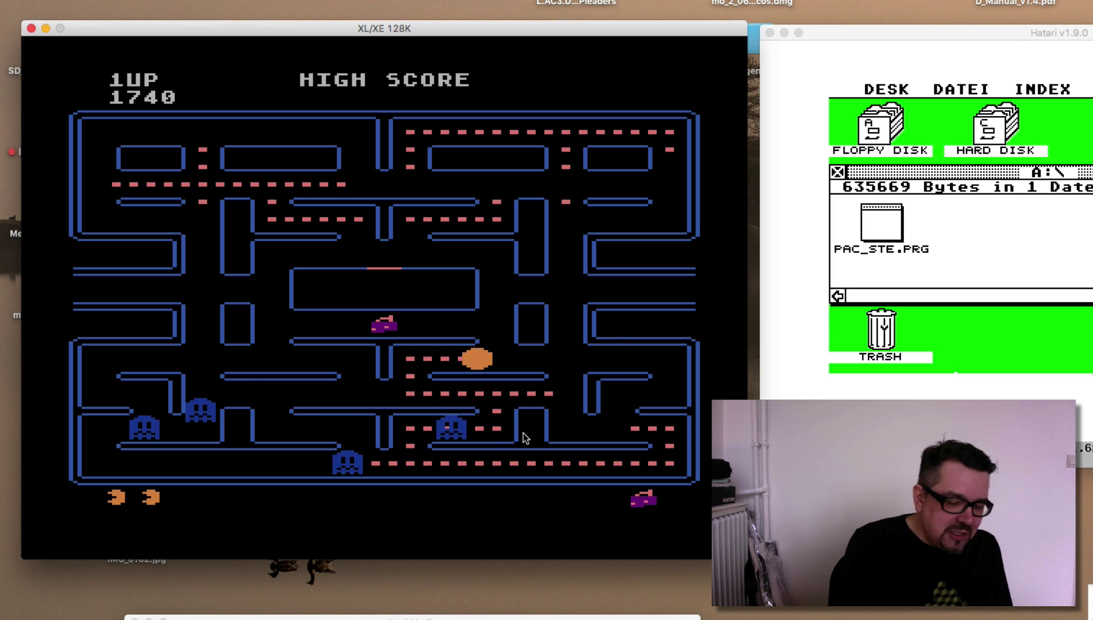
key("XF86AudioLowerVolume")
key("Down")
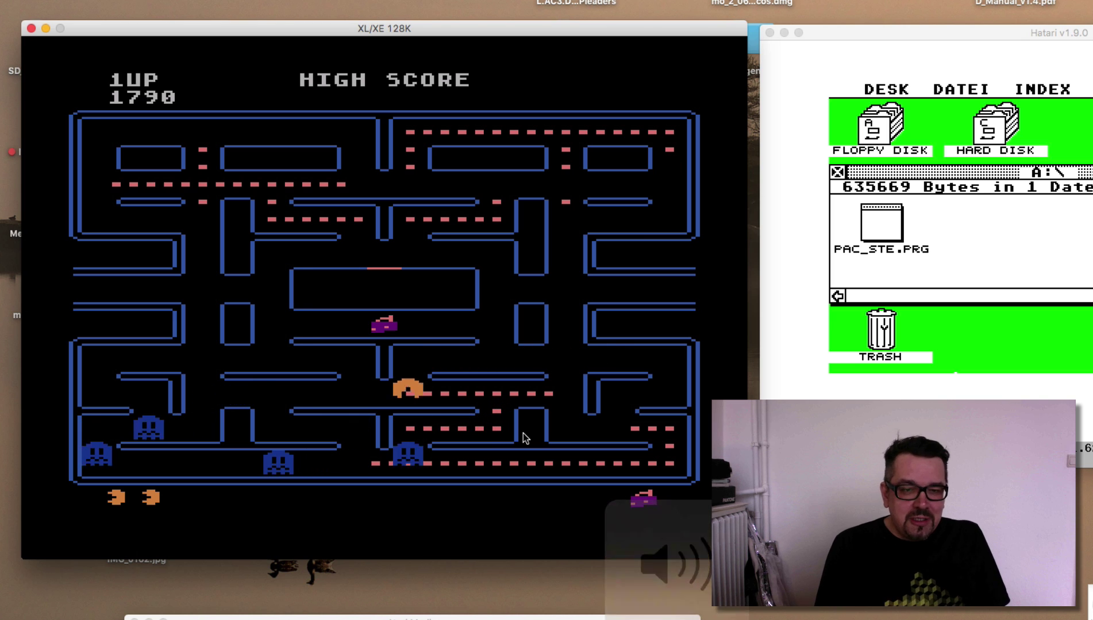
key("Right")
key("Left")
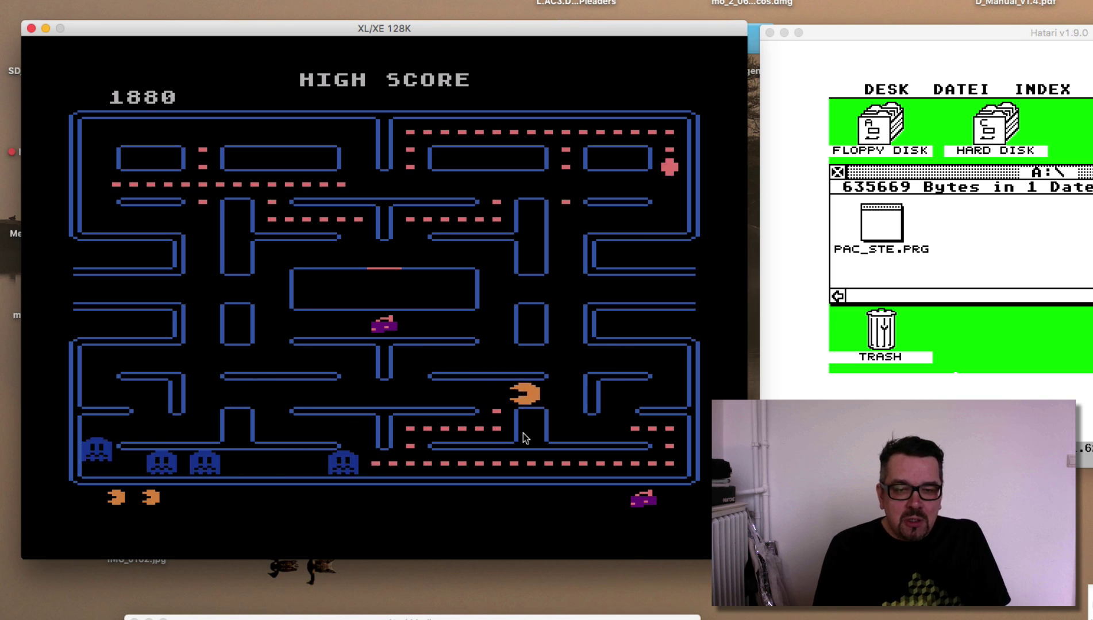
key("Down")
key("Left")
key("Down")
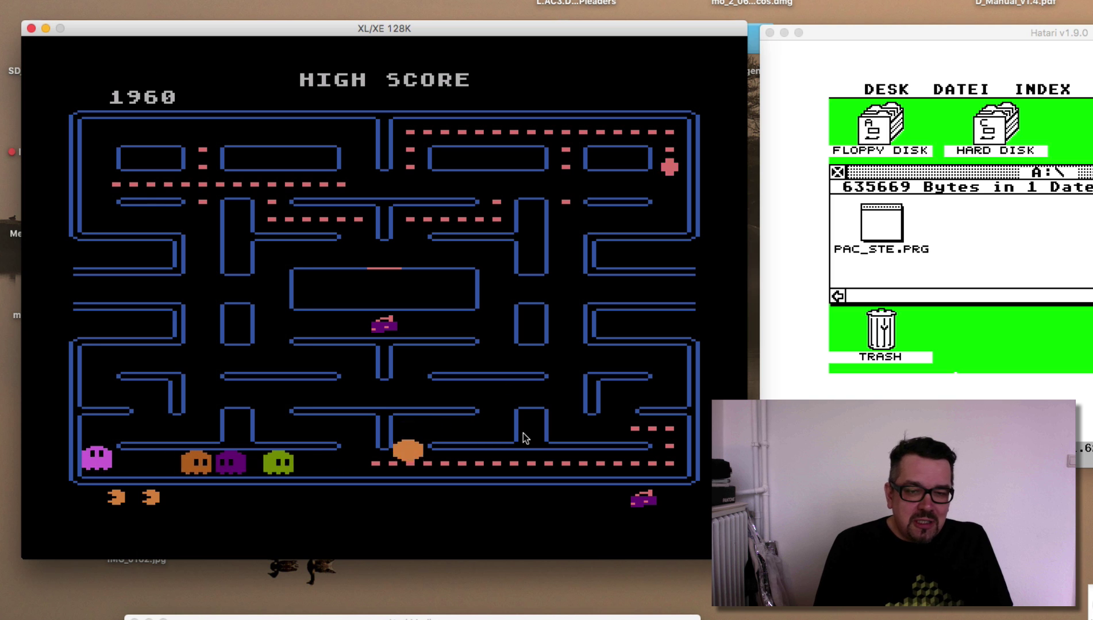
Step: Clear the right part of the bottom corridor and the remaining dots in the maze's lower-right corner
key("Right")
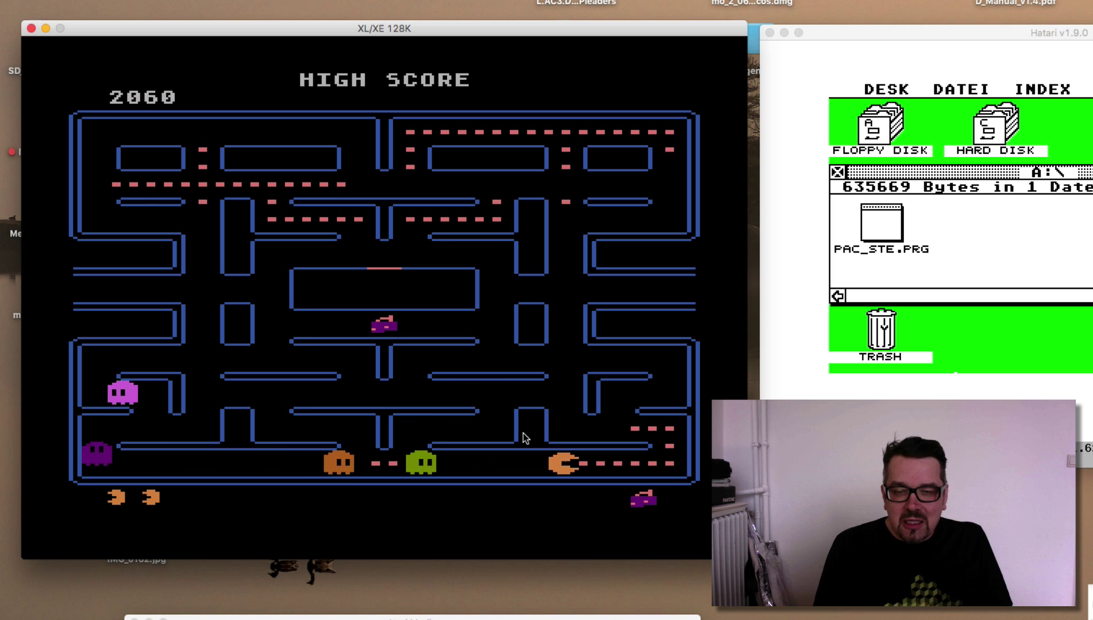
key("Up")
key("Left")
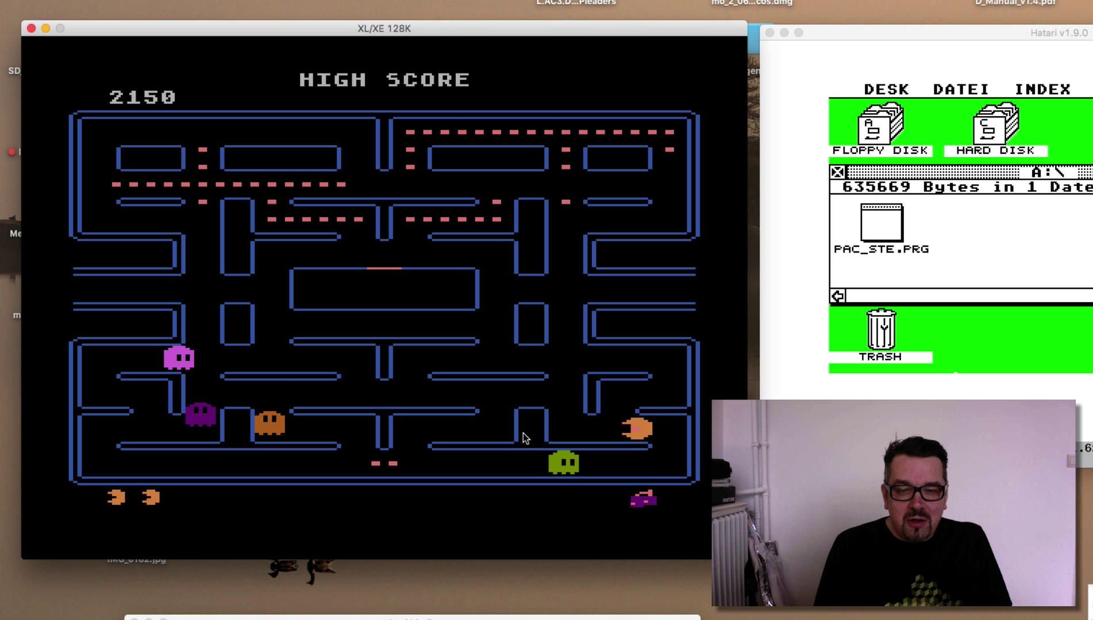
Step: Take Pac-Man up the right vertical passage to eat the upper-right power pellet and clear the top corridor beyond it
key("Up")
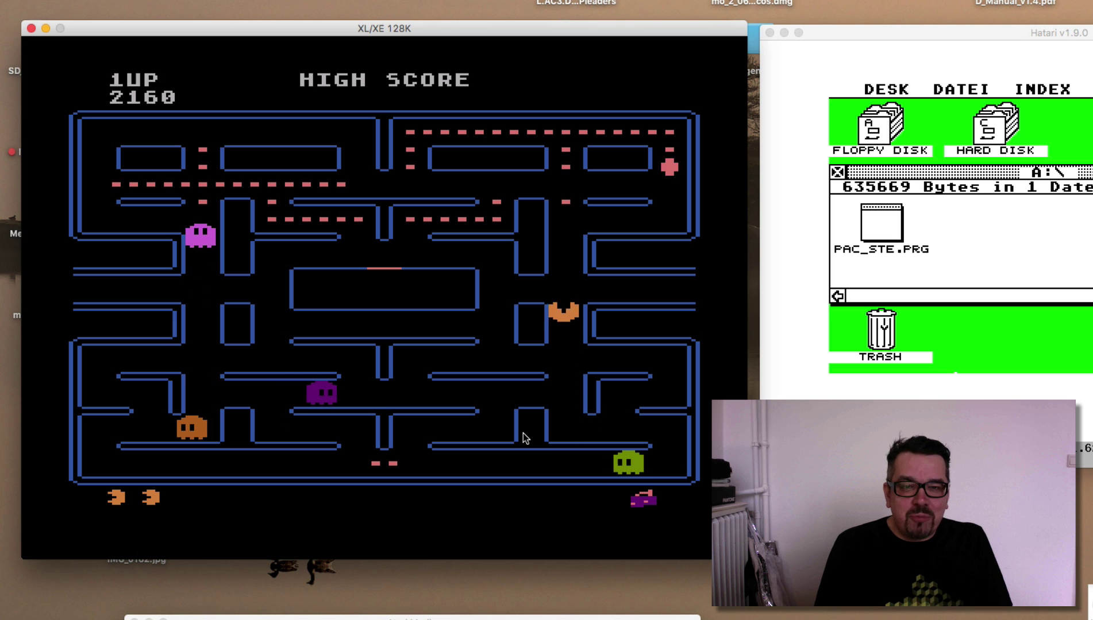
key("Right")
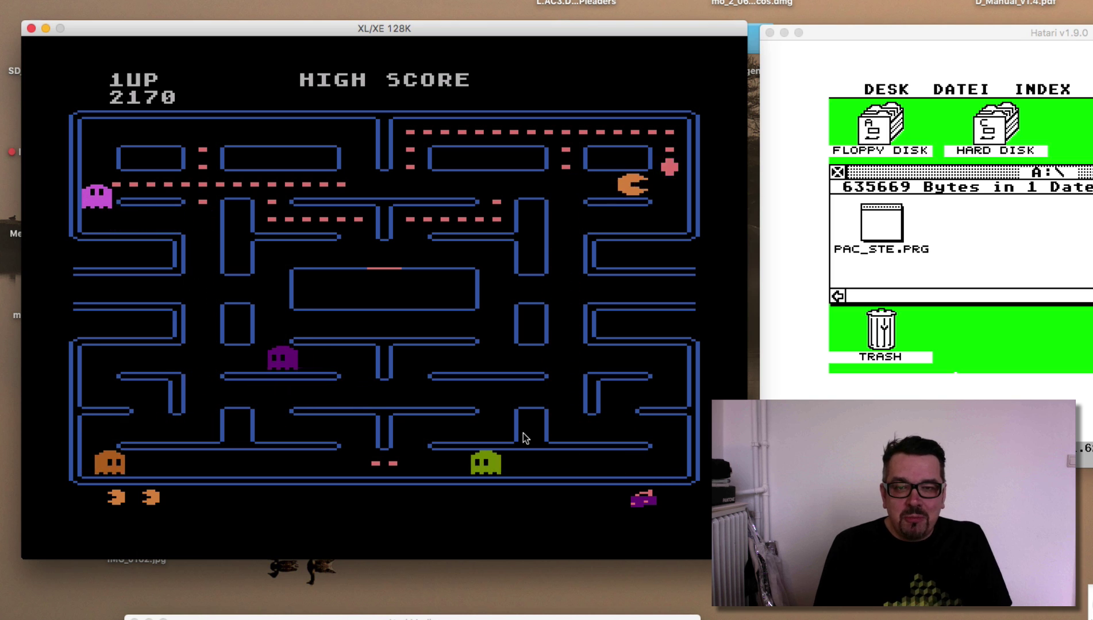
key("Up")
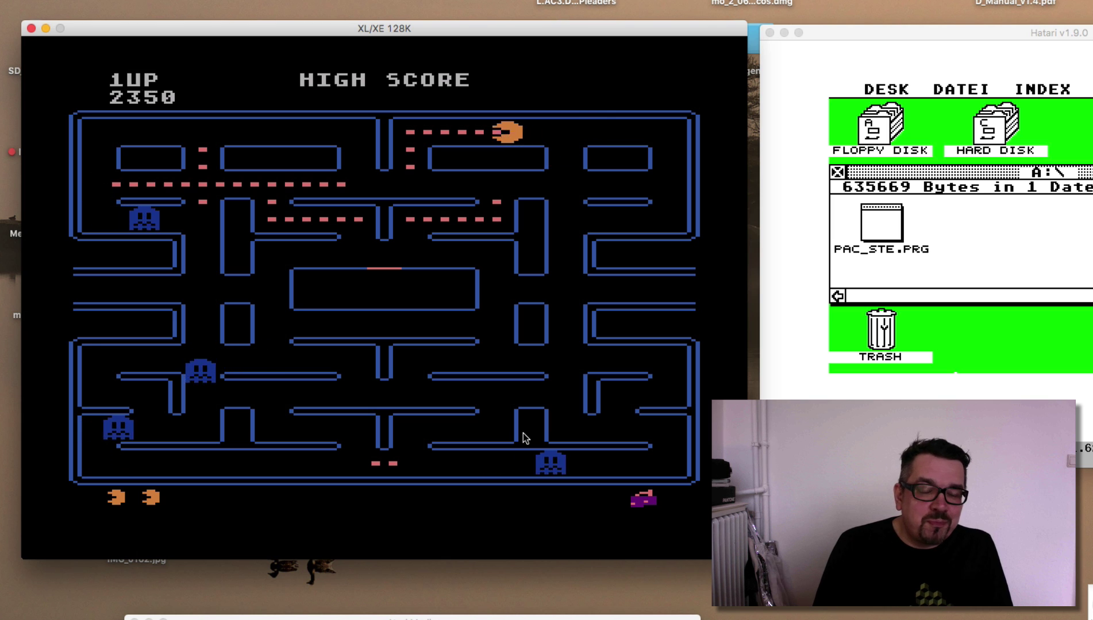
Step: Eat the dots in the short vertical passage right of the maze's centre and in the inner corridor below it
key("Down")
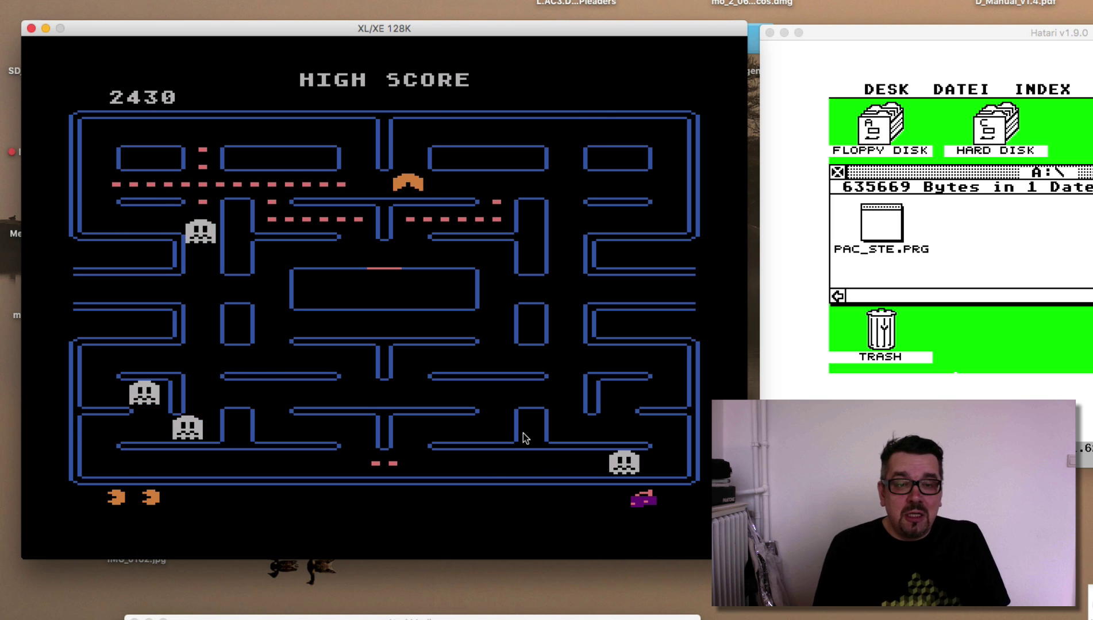
key("Right")
key("Down")
key("Left")
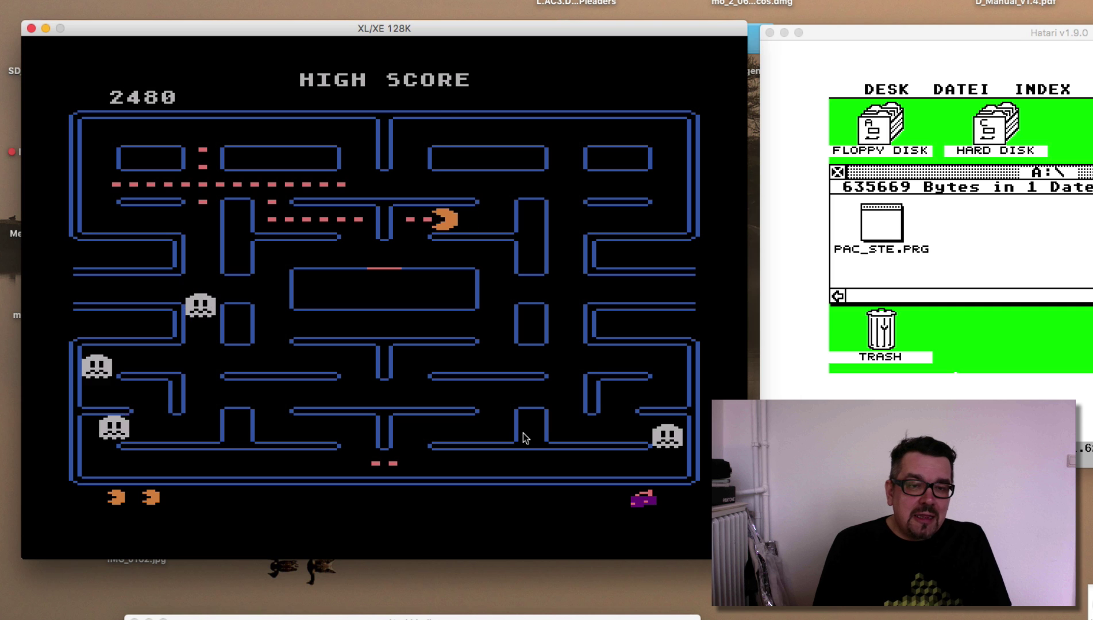
Step: Bring Pac-Man past the top of the ghost pen and clear the upper-left inner corridor
key("Down")
key("Left")
key("Up")
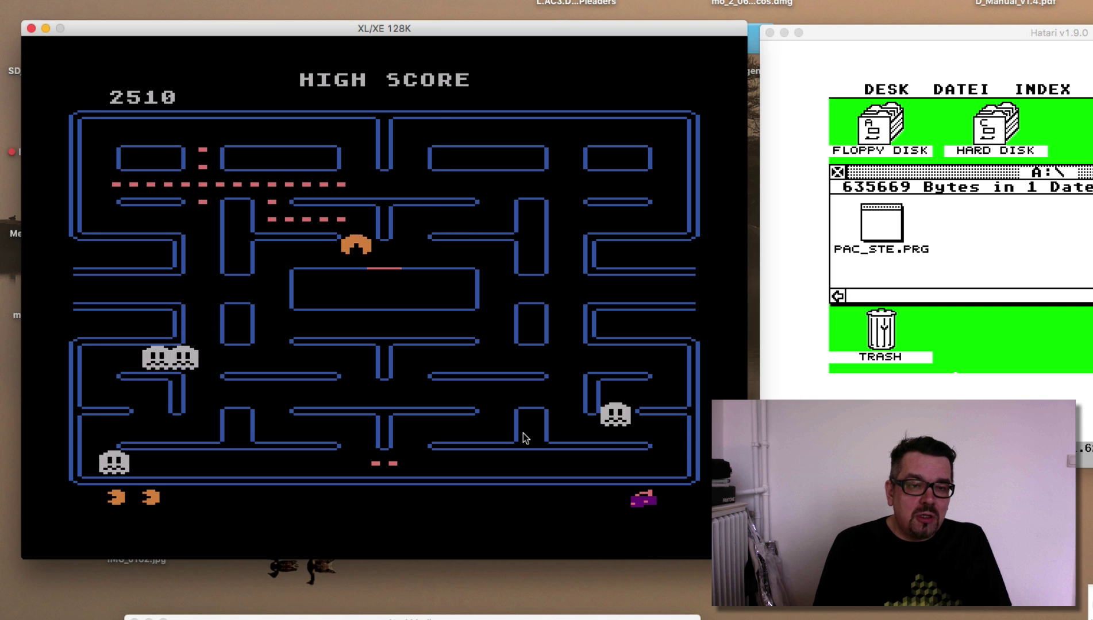
key("Left")
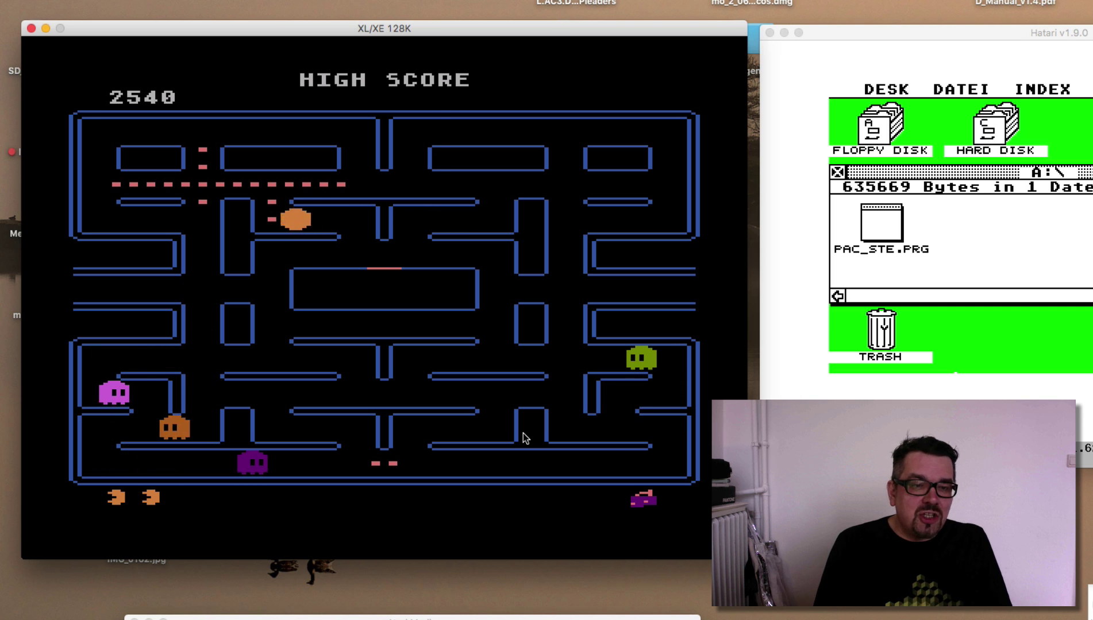
Step: Clear the right part of the upper-left second corridor and the dots in the vertical passage crossing it
key("Up")
key("Right")
key("Left")
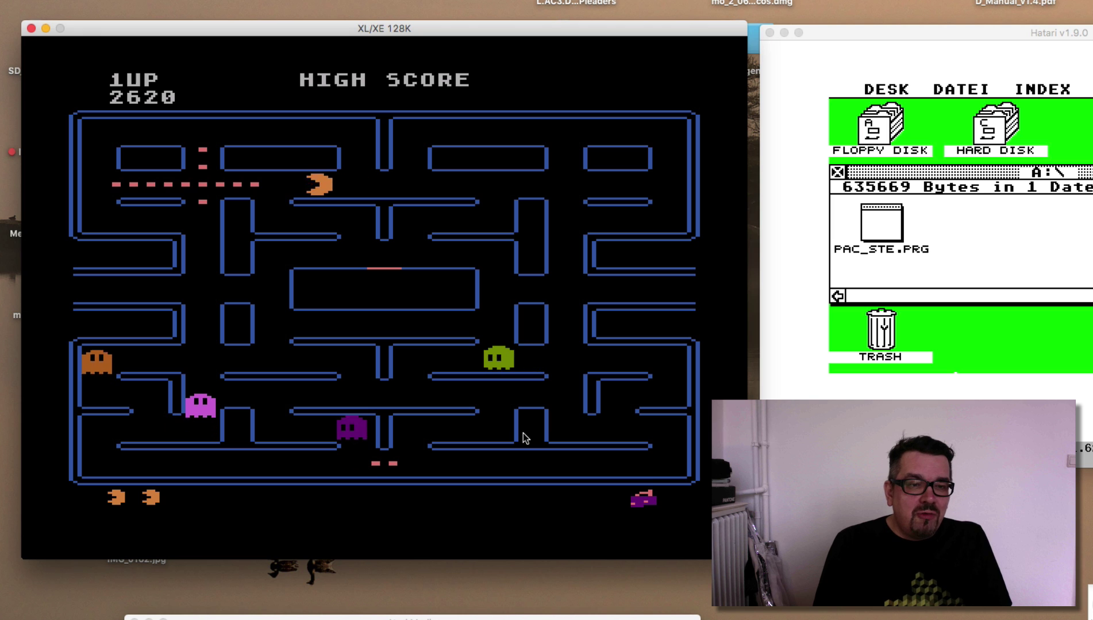
key("Down")
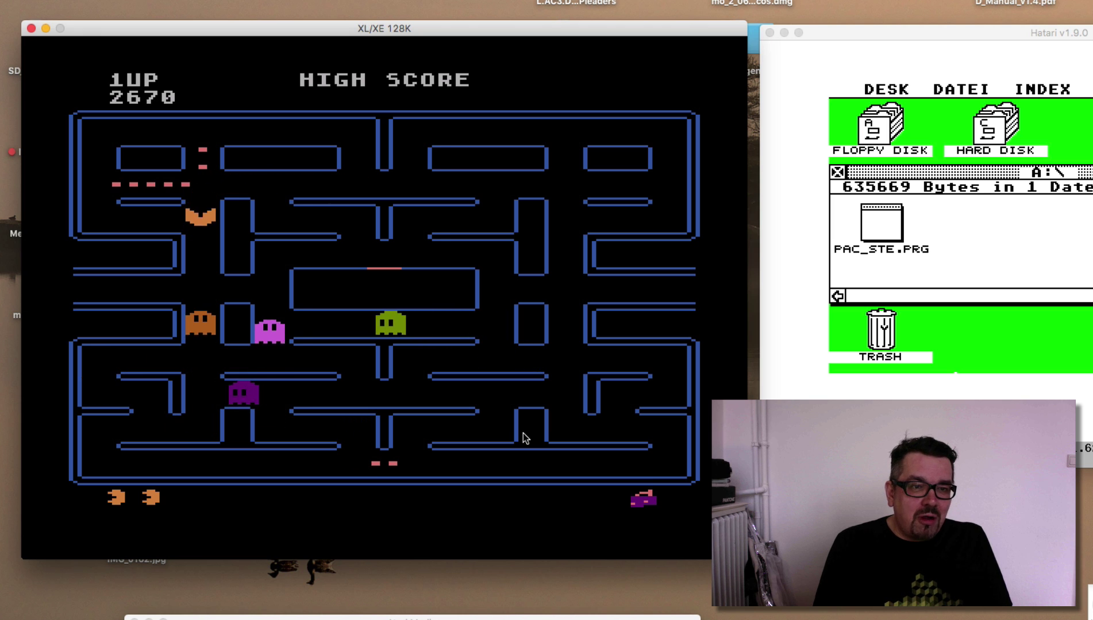
key("Up")
key("Left")
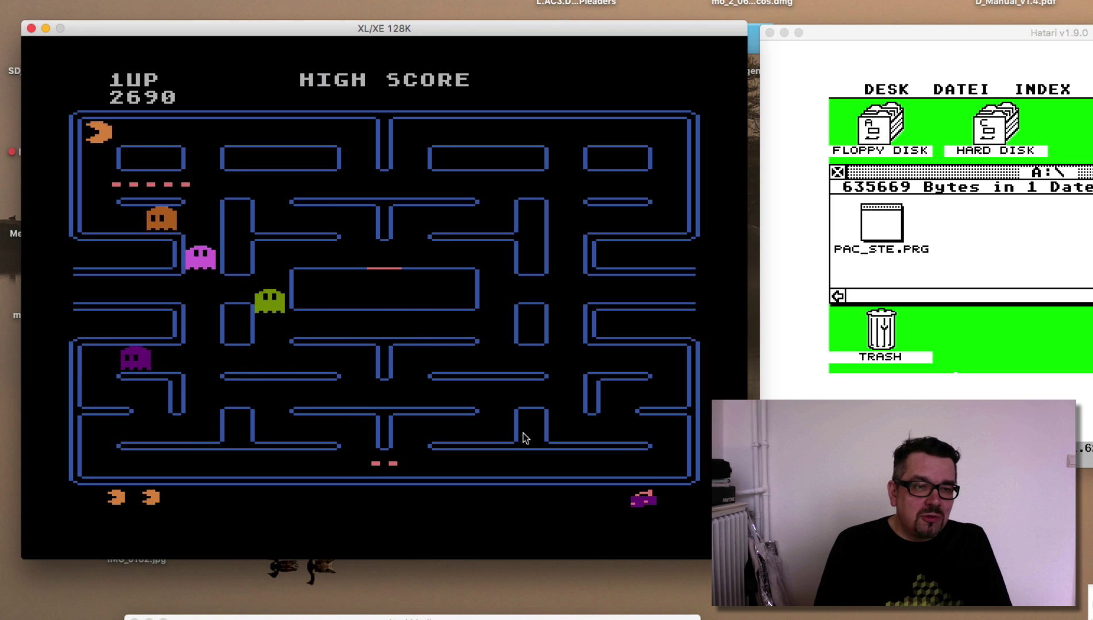
Step: Lead Pac-Man away from the ghosts across the maze and down the right passage to eat the two dots in the bottom corridor
key("Right")
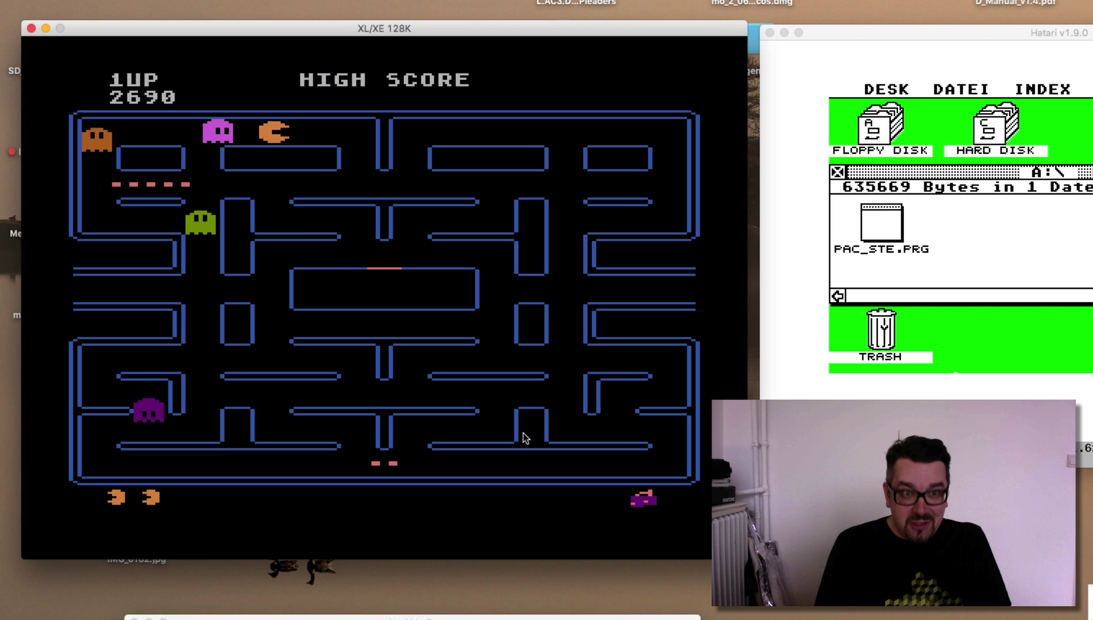
key("Down")
key("Right")
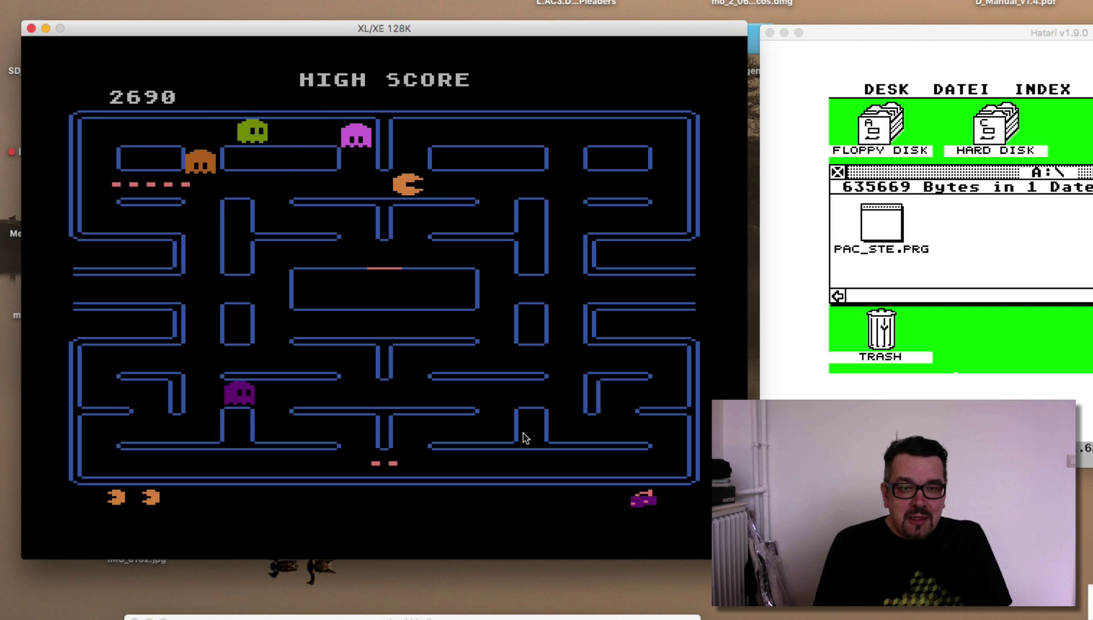
key("Down")
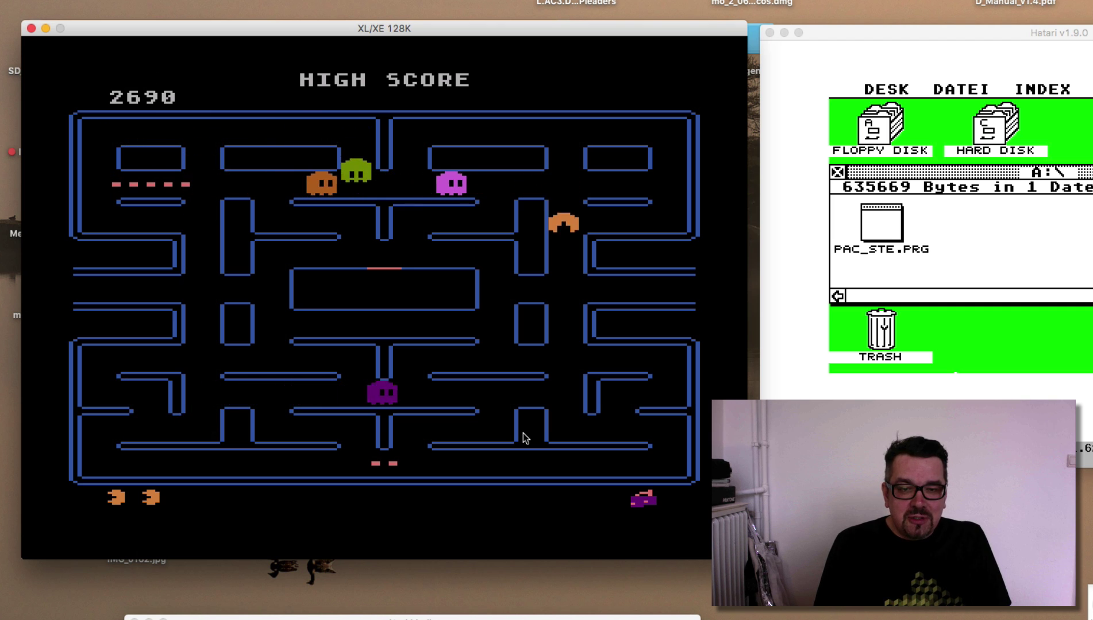
key("Left")
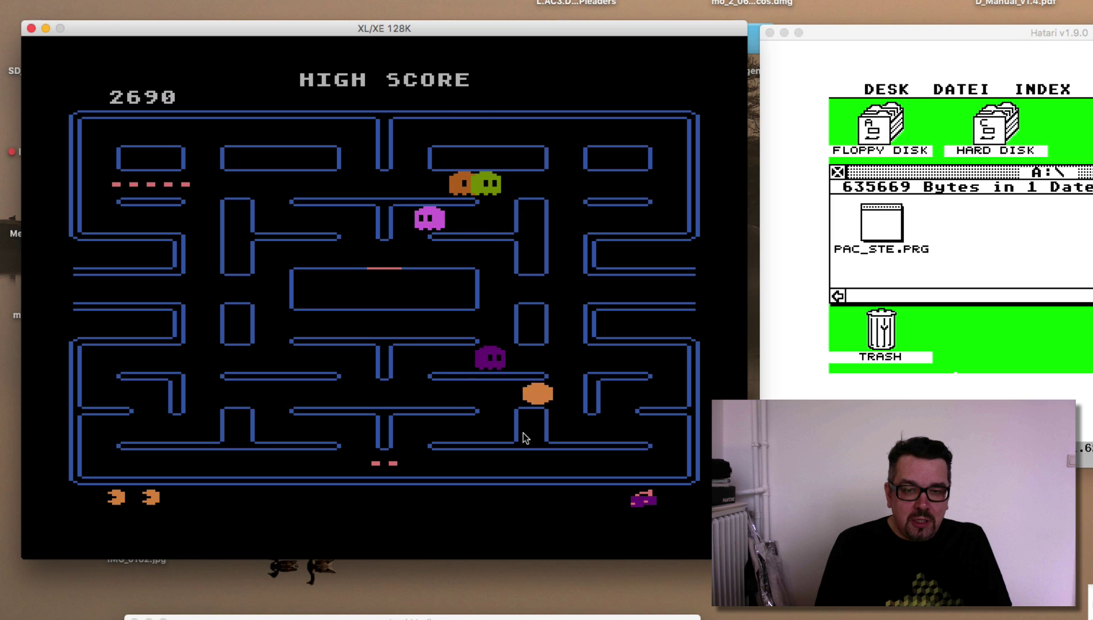
key("Down")
key("Left")
key("Down")
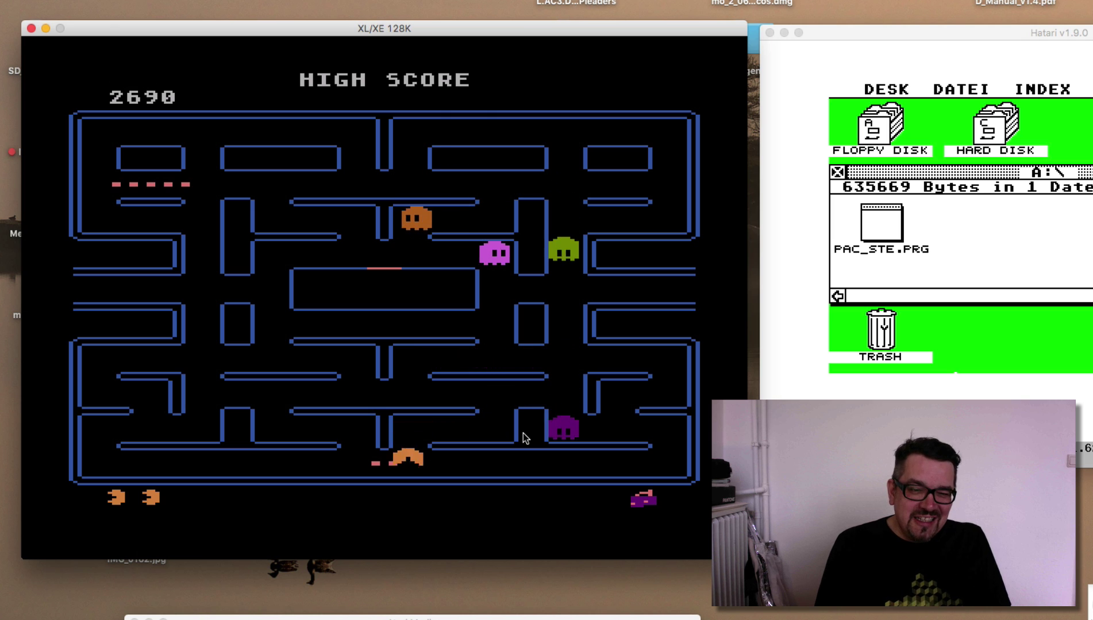
key("Left")
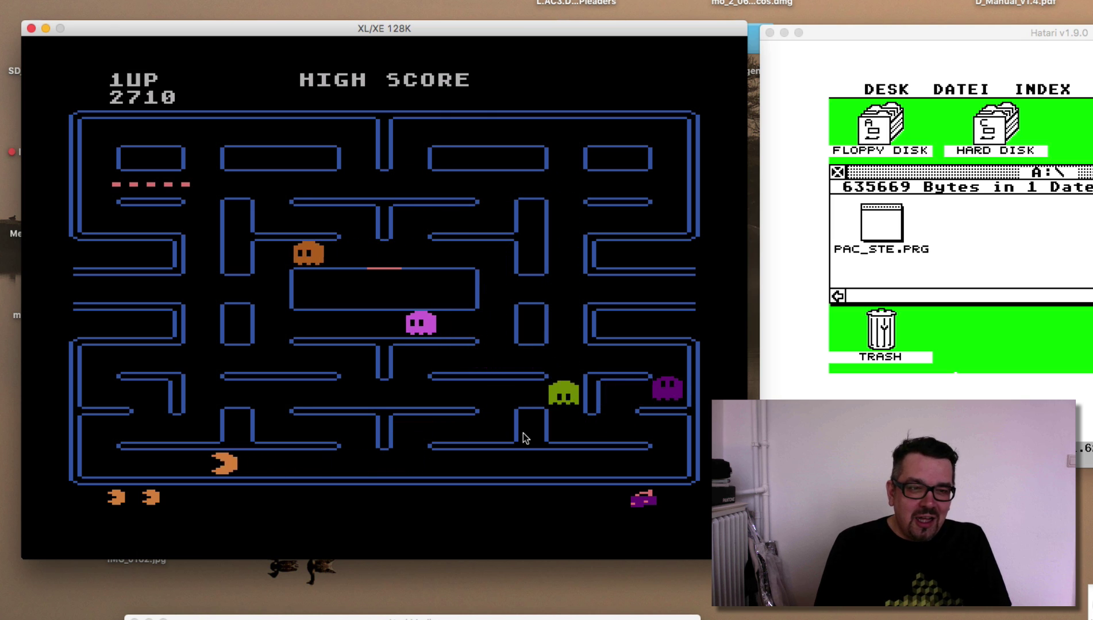
Step: Lead Pac-Man around the lower-left corridors and up the left vertical passage to eat the last row of dots in the upper left
key("Up")
key("Right")
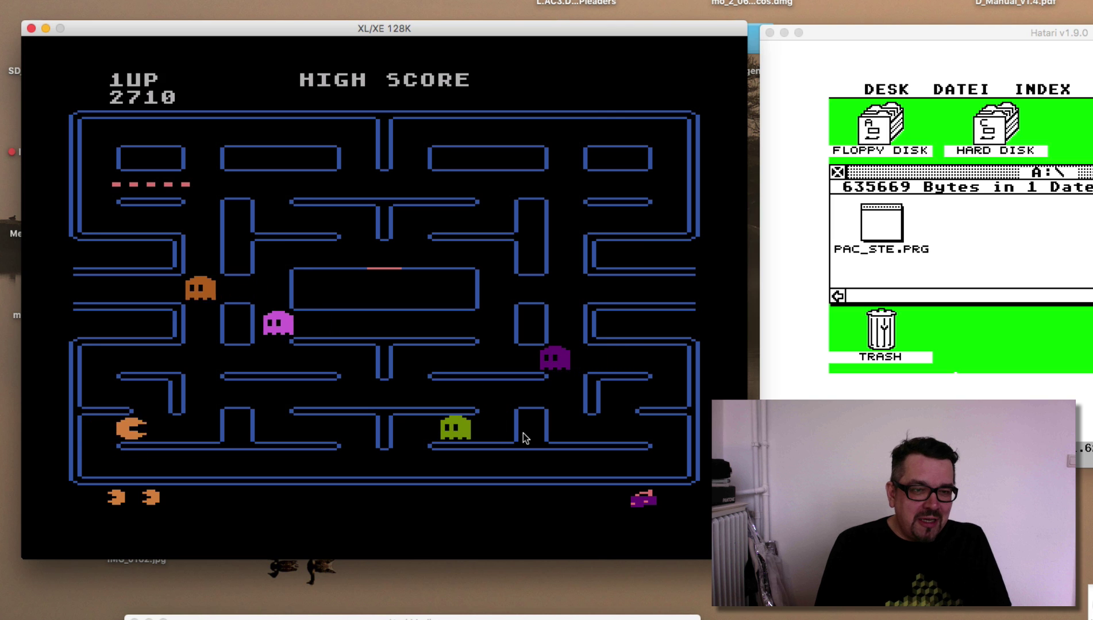
key("Right")
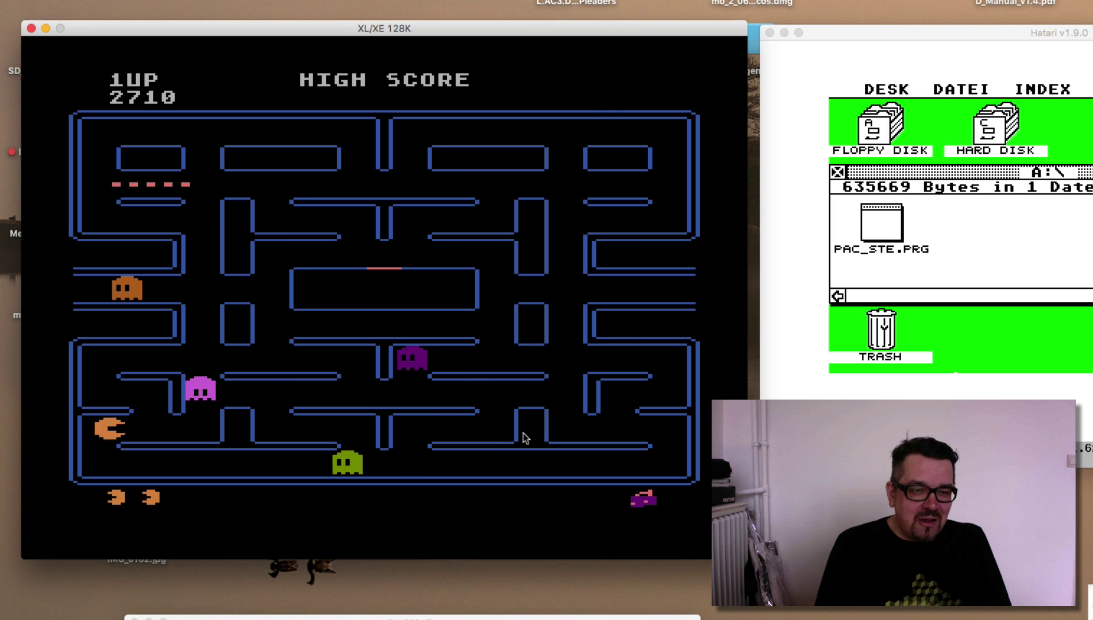
key("Up")
key("Left")
key("Up")
key("Right")
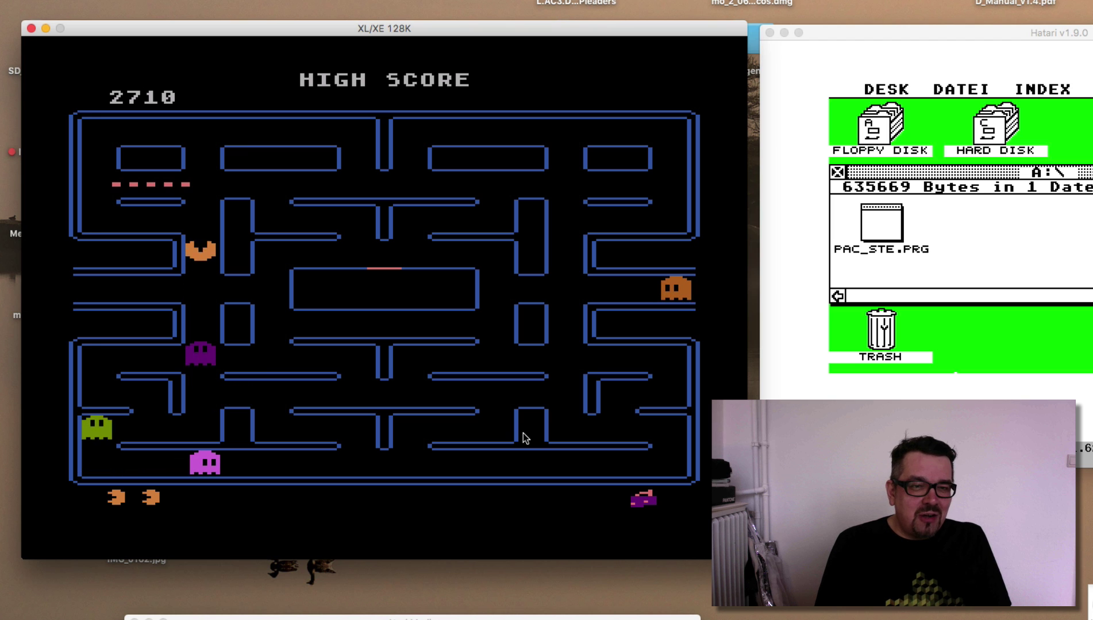
key("Left")
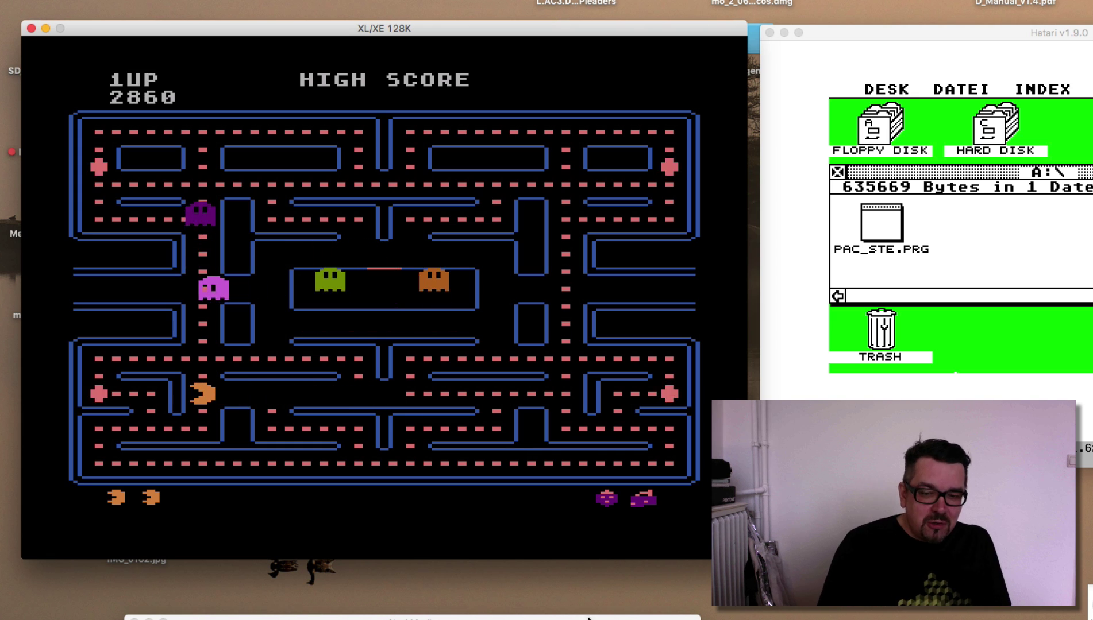
Step: Switch to the Hatari emulator, move its window to a clear area of the desktop and launch PAC_STE.PRG from the floppy disk
left_click_drag(588, 618, 625, 580)
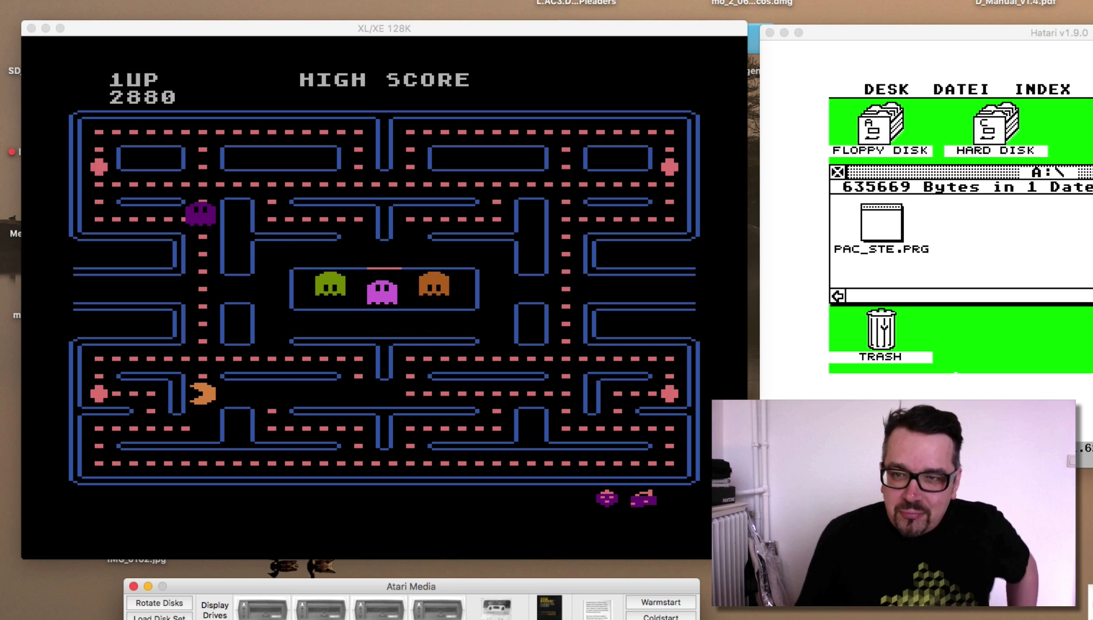
left_click(1041, 89)
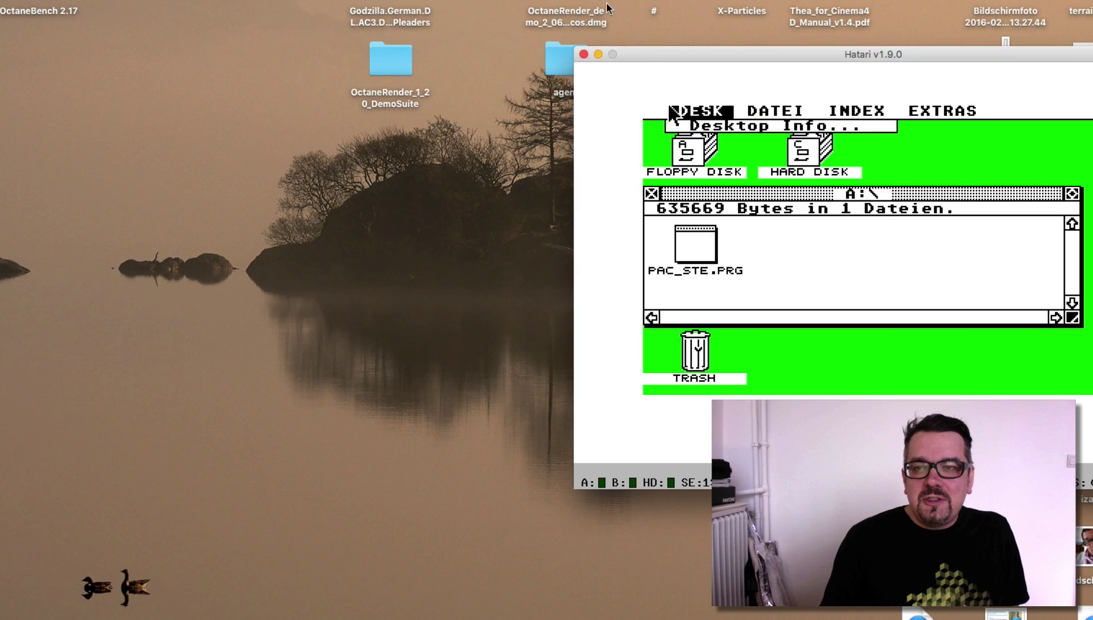
left_click_drag(642, 54, 96, 25)
left_click(174, 222)
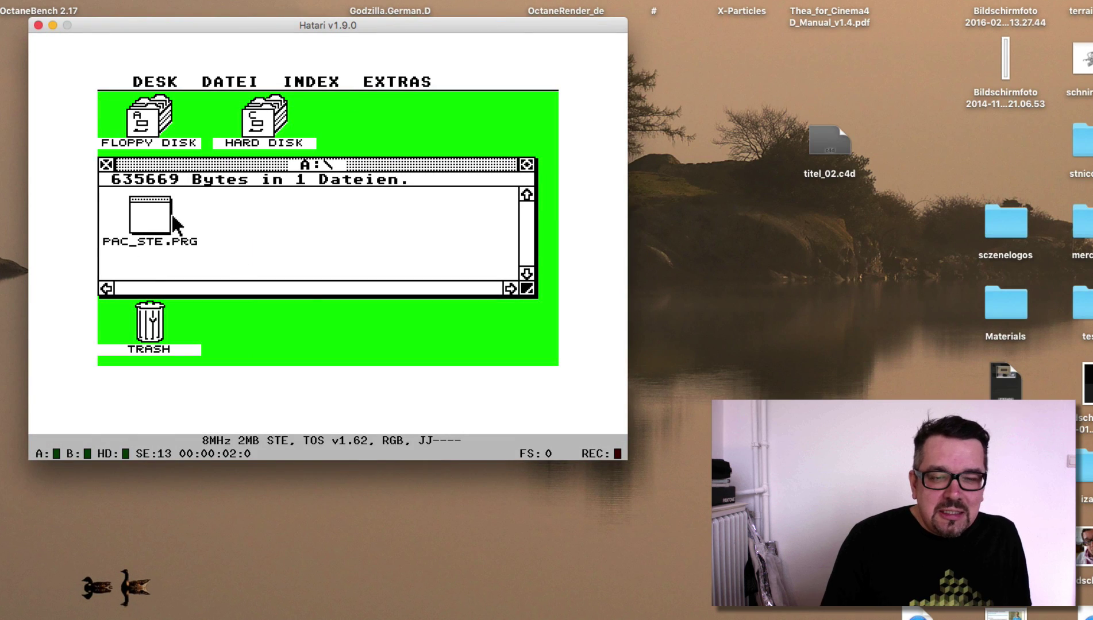
double_click(150, 216)
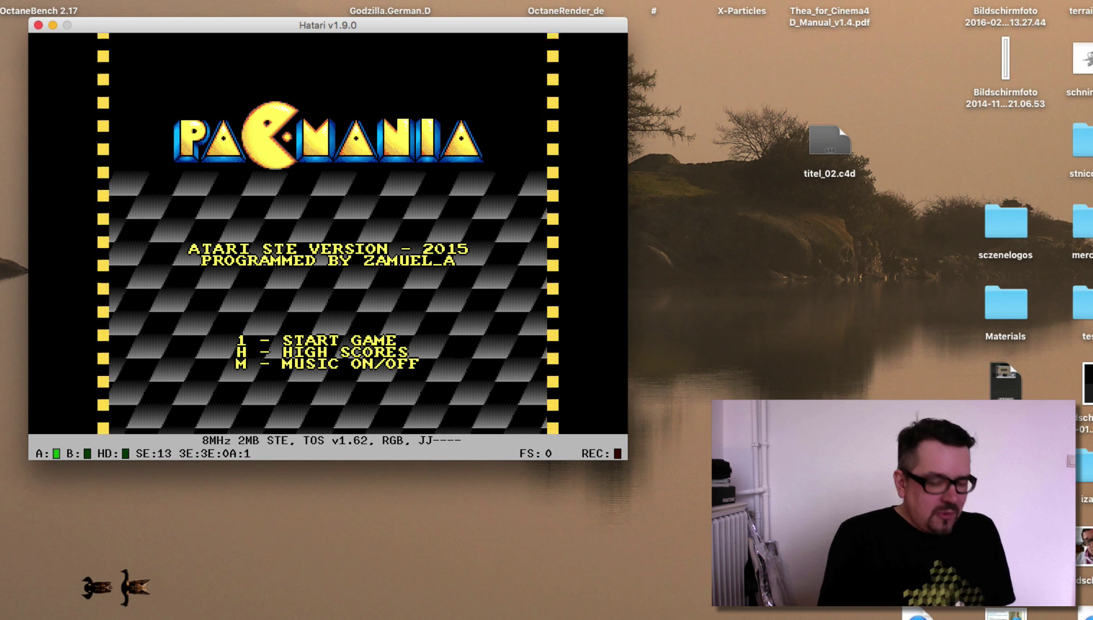
Step: Start a Pac-Mania game in the Block Town world, steer Pac-Man through the maze with a jump, and move the emulator window aside
key("1")
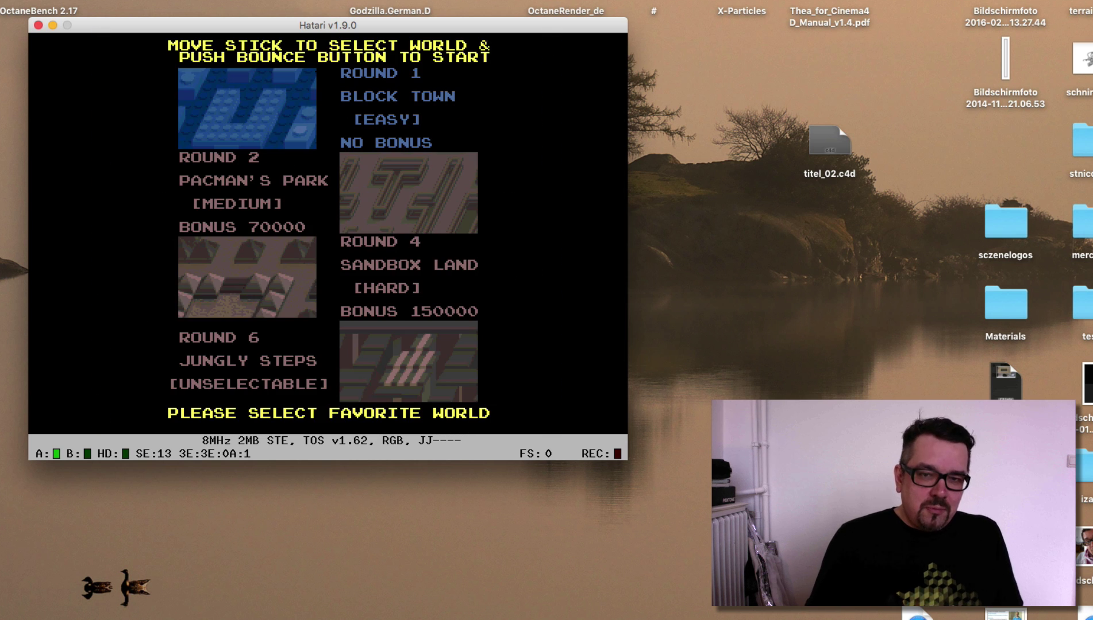
key("space")
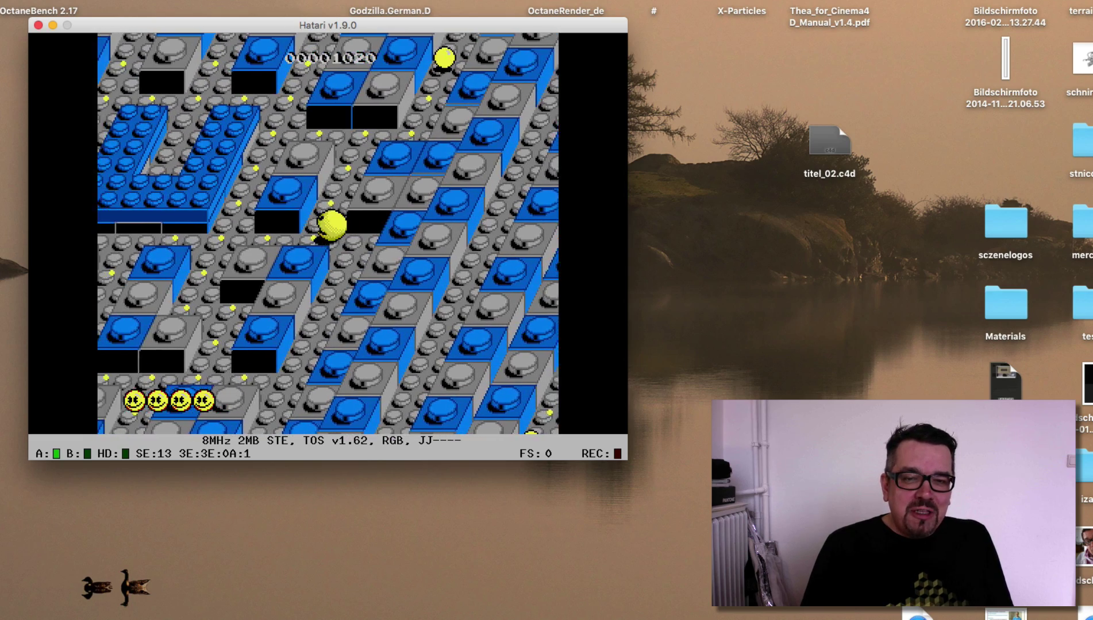
key("Left")
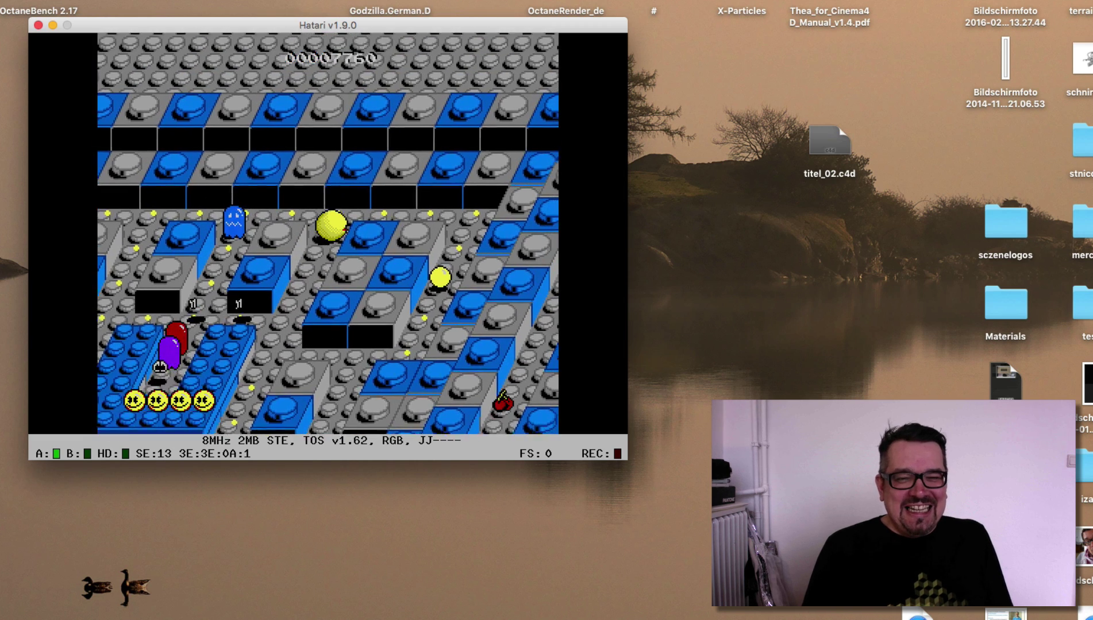
key("Right")
key("ctrl")
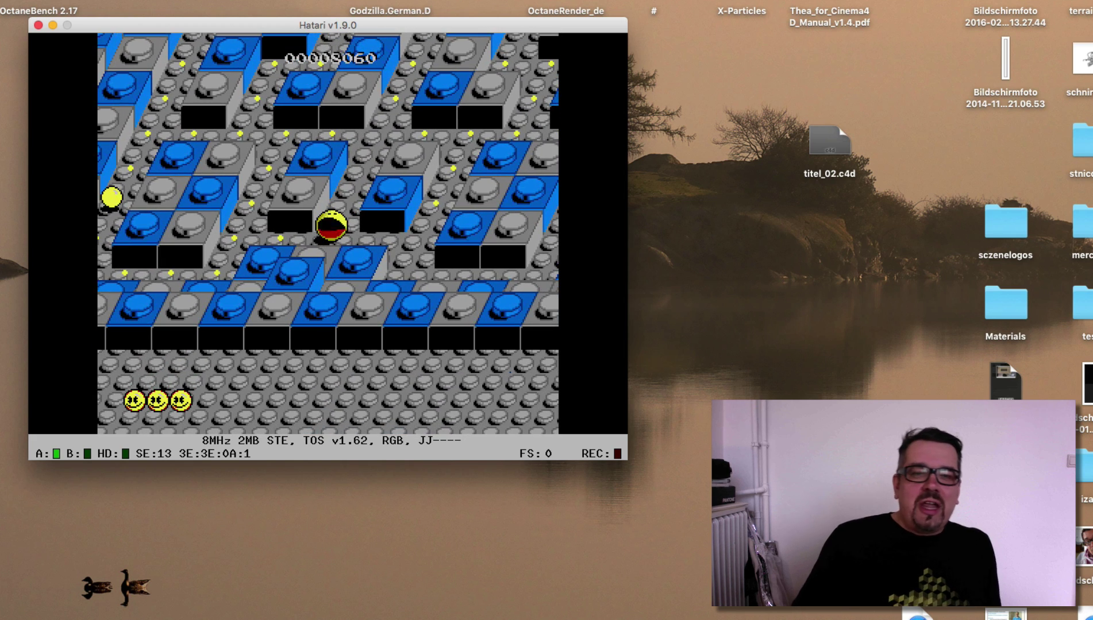
left_click_drag(328, 24, 852, 3)
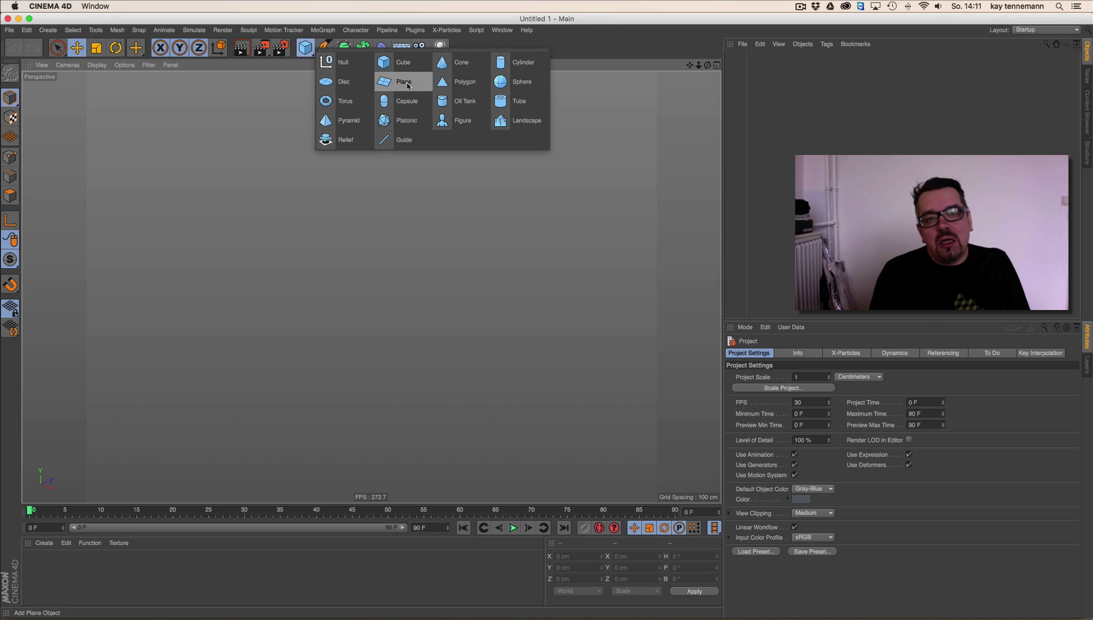
Step: Add a plane to the empty Cinema 4D scene and show its segment lines in the perspective view
left_click(409, 84)
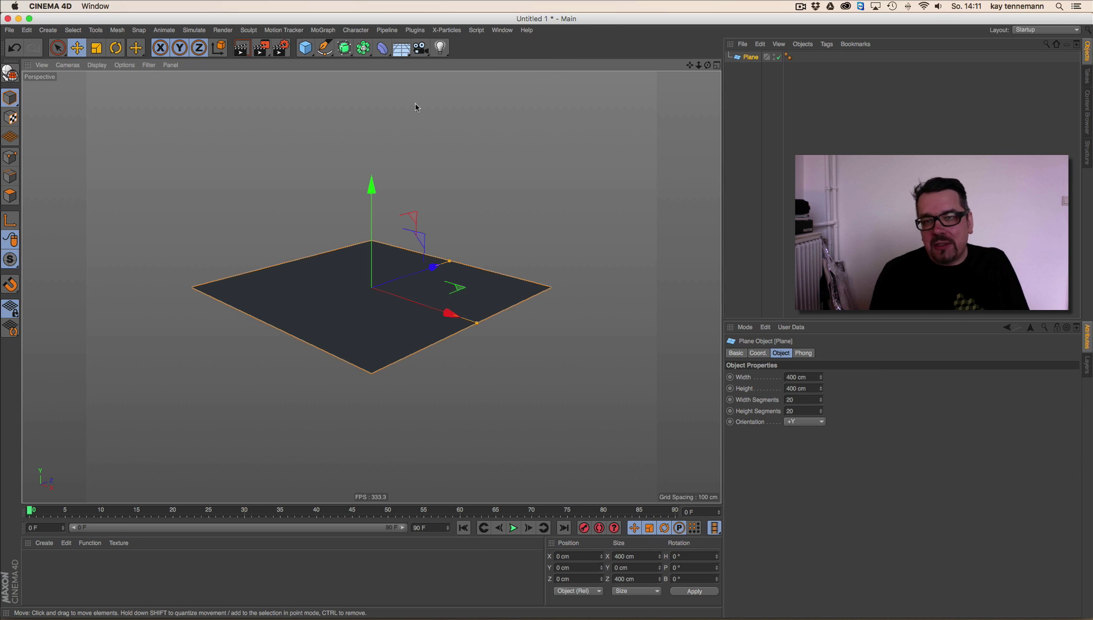
left_click_drag(708, 67, 711, 70)
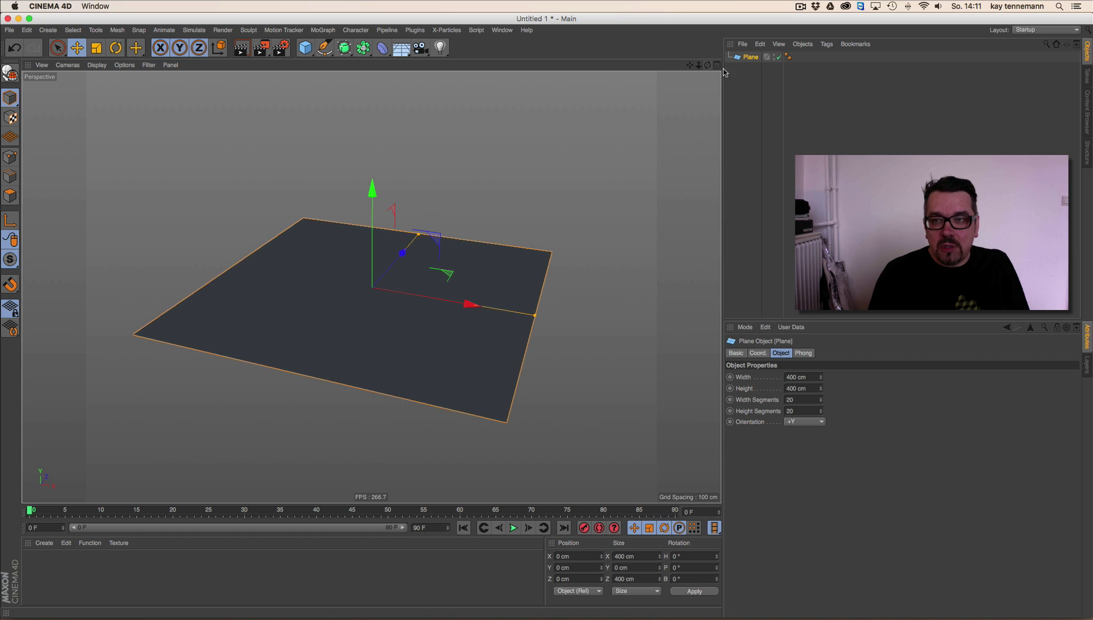
left_click(97, 65)
left_click(132, 91)
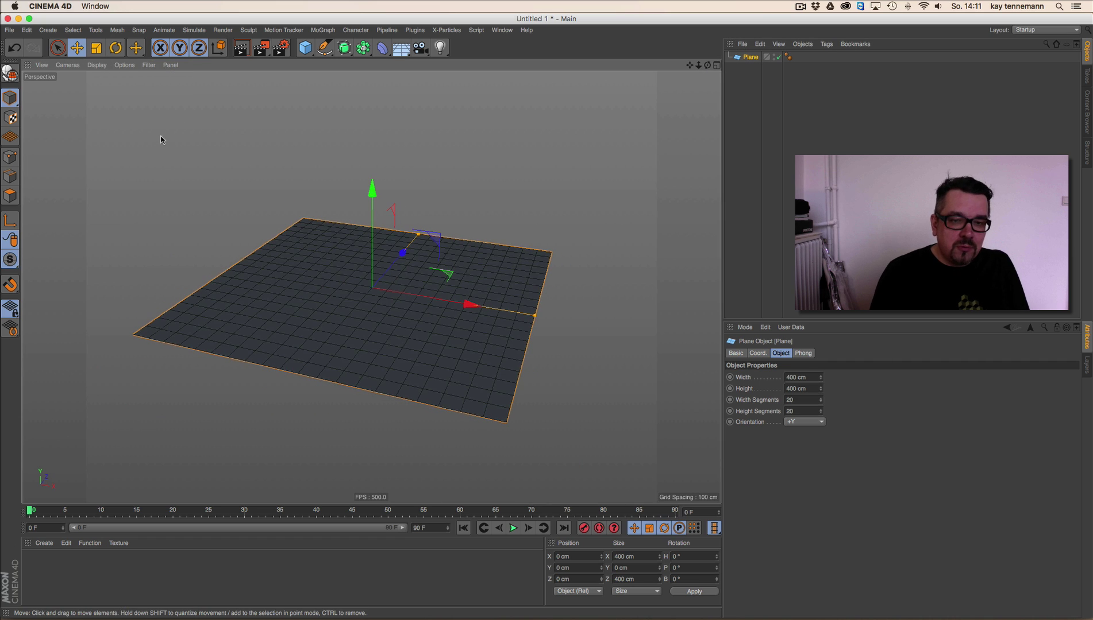
Step: Create a new material, open it for editing and disable its Reflectance channel
left_click(44, 543)
left_click(57, 437)
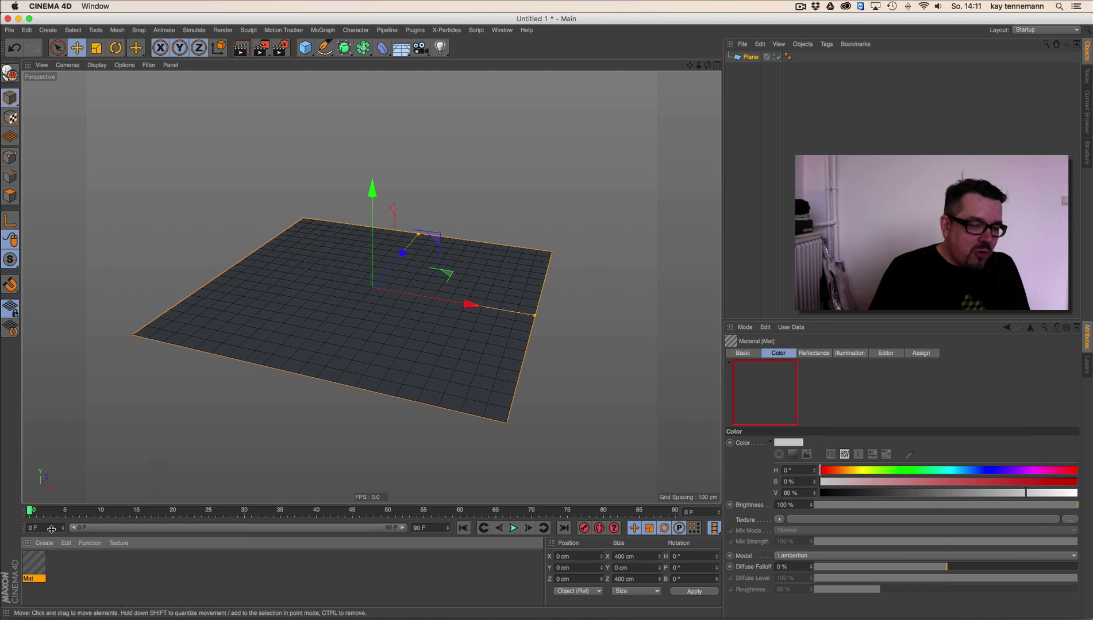
double_click(35, 562)
left_click_drag(313, 88, 284, 168)
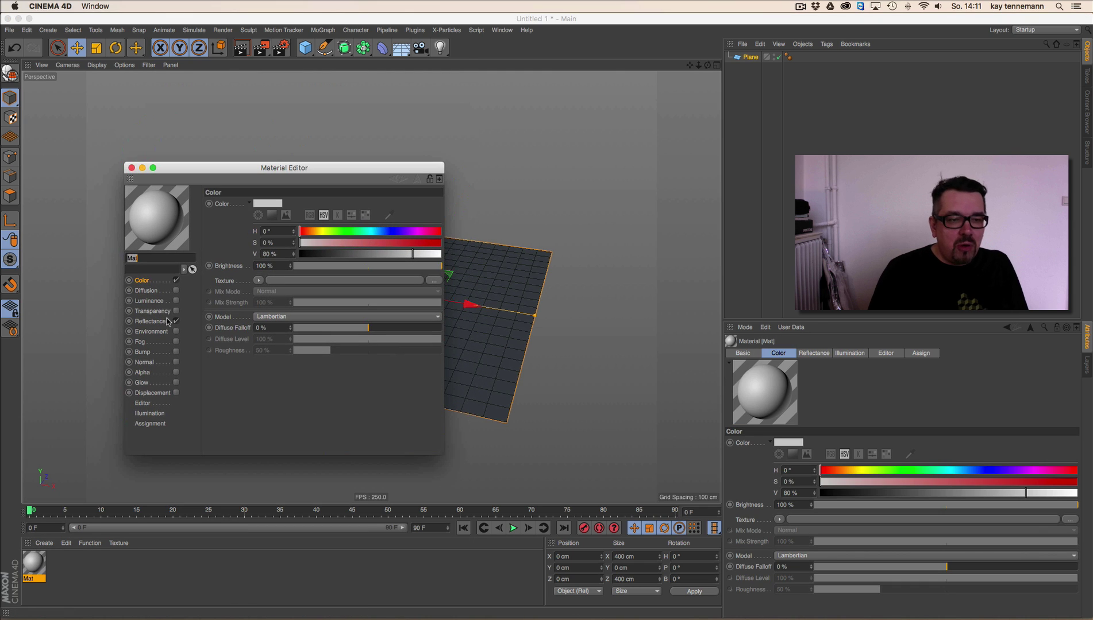
left_click(176, 322)
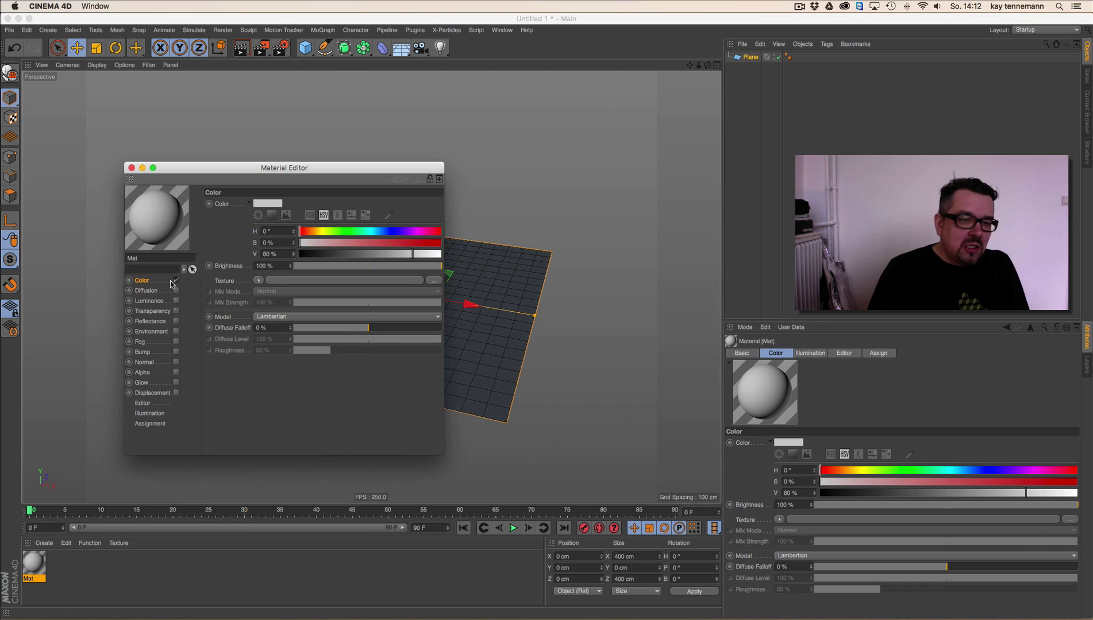
Step: Load level1.png from the parametric_pacman folder as the texture of the material's Color channel
left_click(259, 281)
left_click(282, 301)
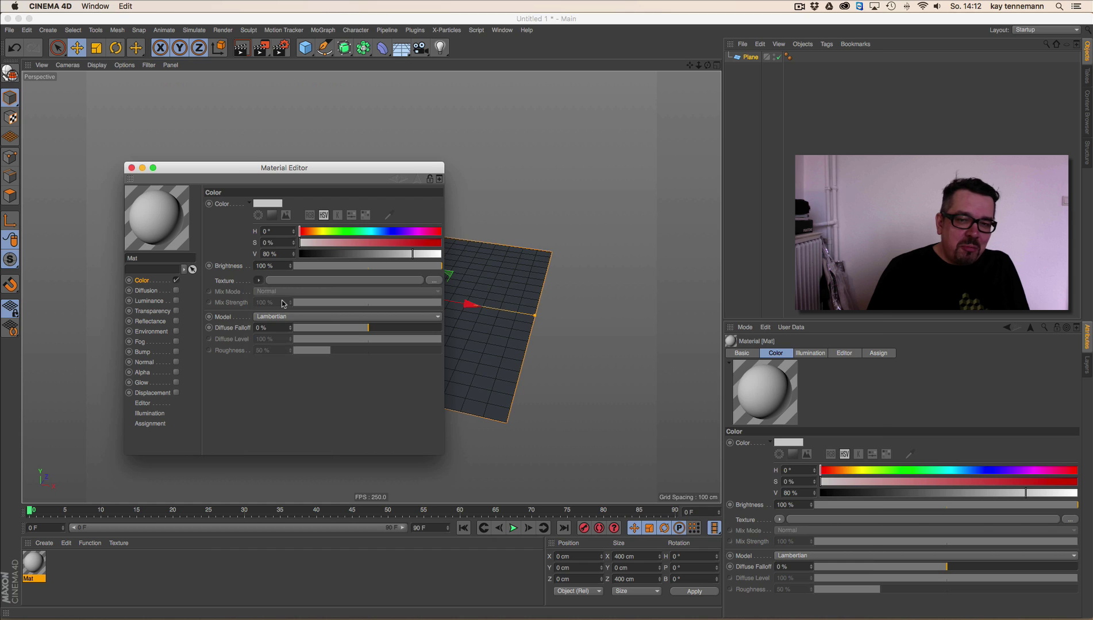
left_click(278, 305)
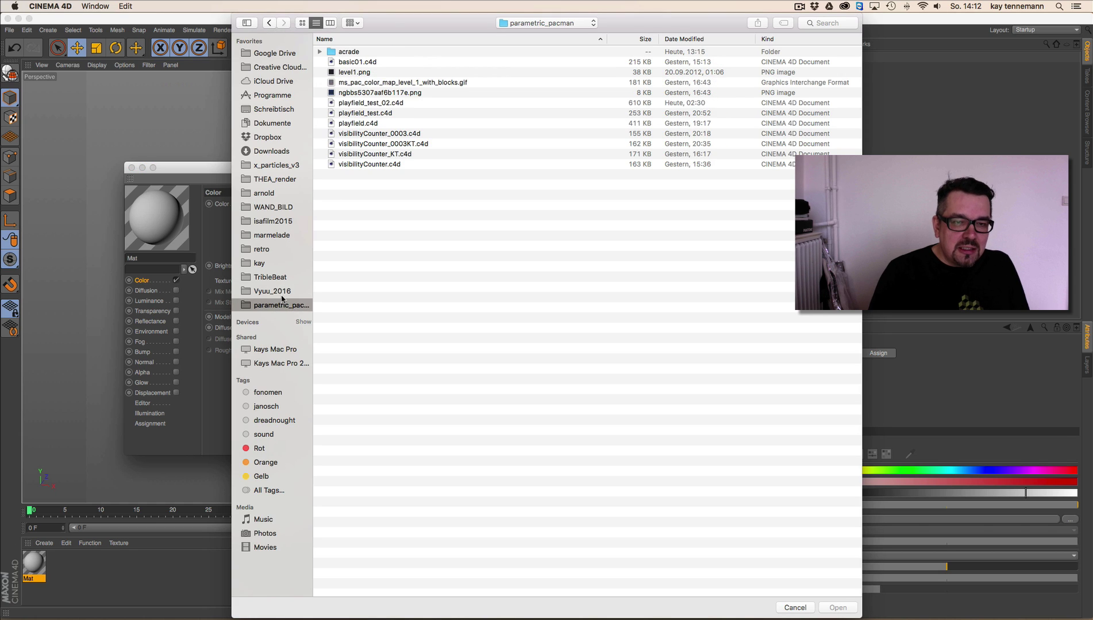
left_click(302, 23)
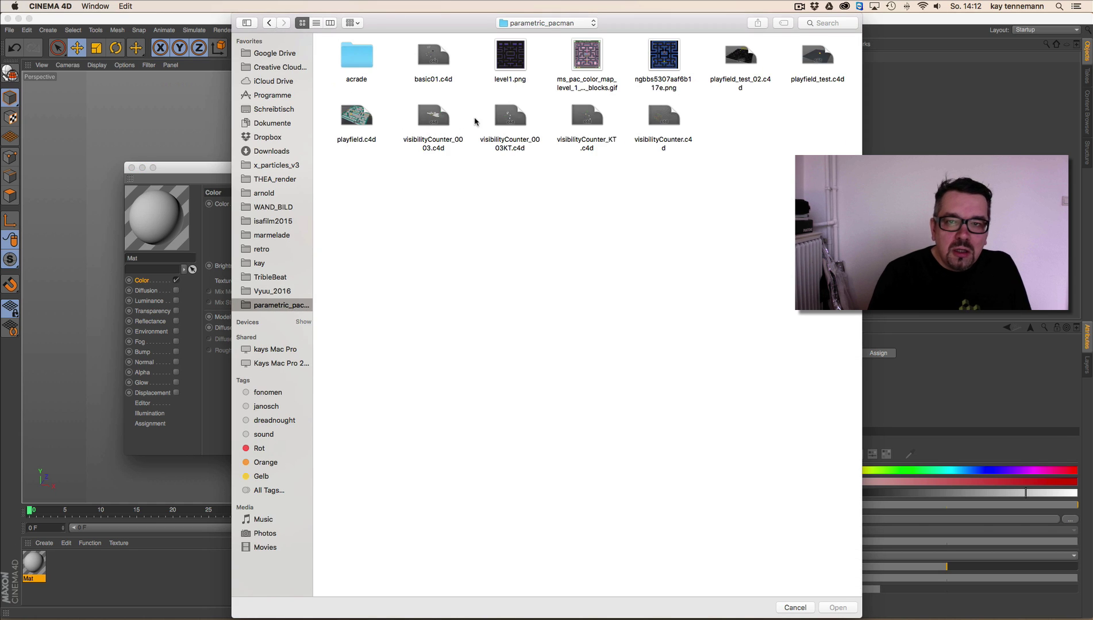
left_click(513, 55)
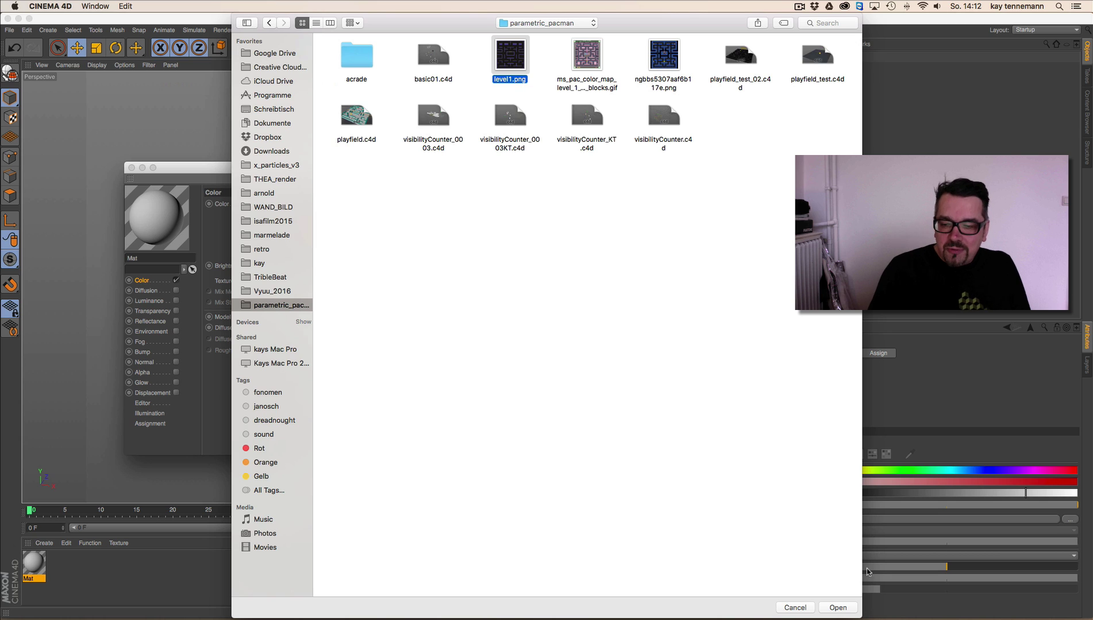
left_click(837, 607)
left_click(577, 209)
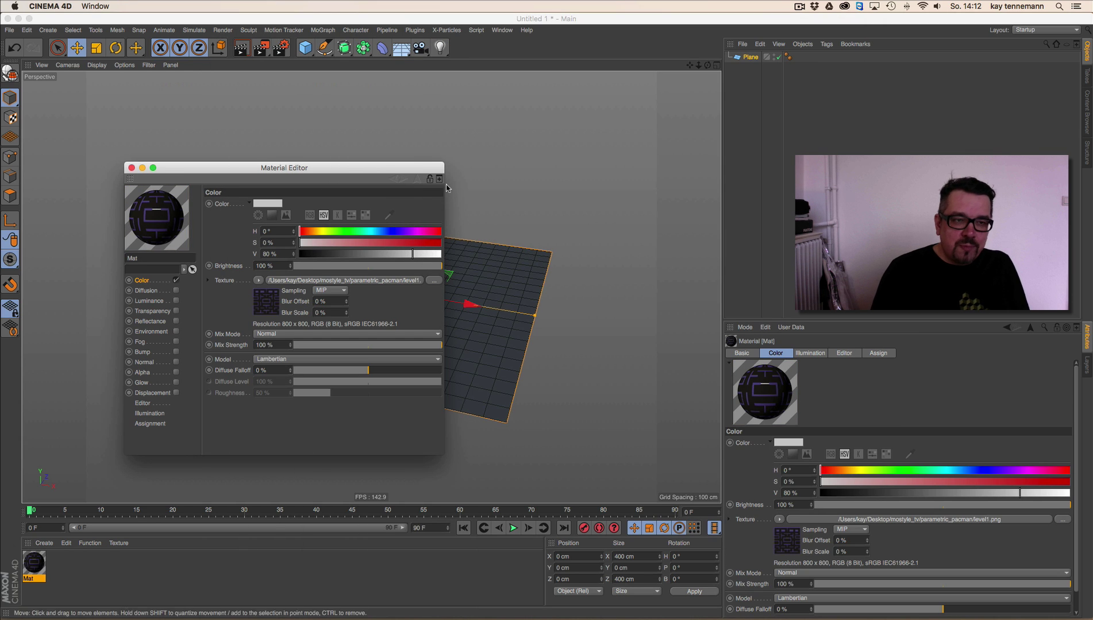
Step: Close the Material Editor and apply the maze material to the plane
left_click(131, 168)
left_click_drag(34, 564, 276, 368)
left_click_drag(703, 68, 710, 74)
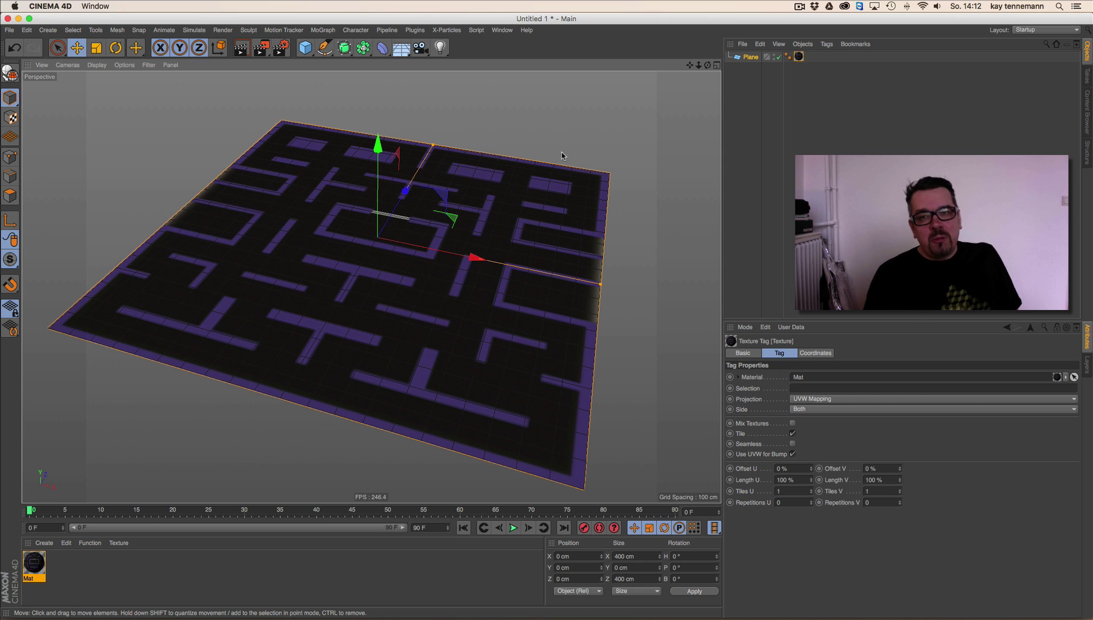
left_click_drag(707, 65, 726, 78)
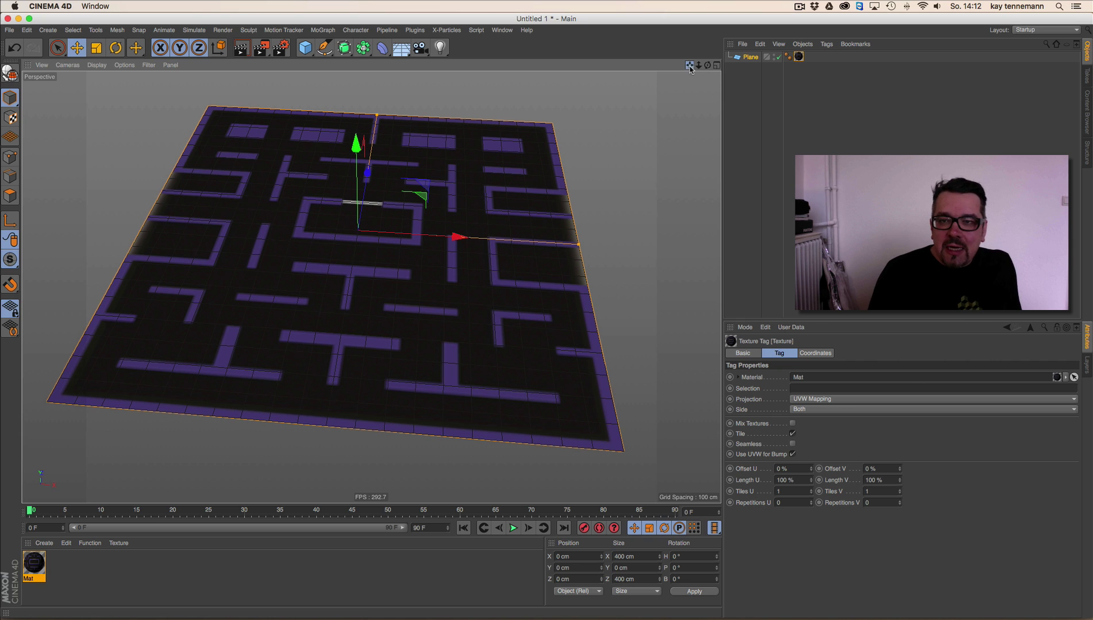
left_click_drag(689, 65, 697, 118)
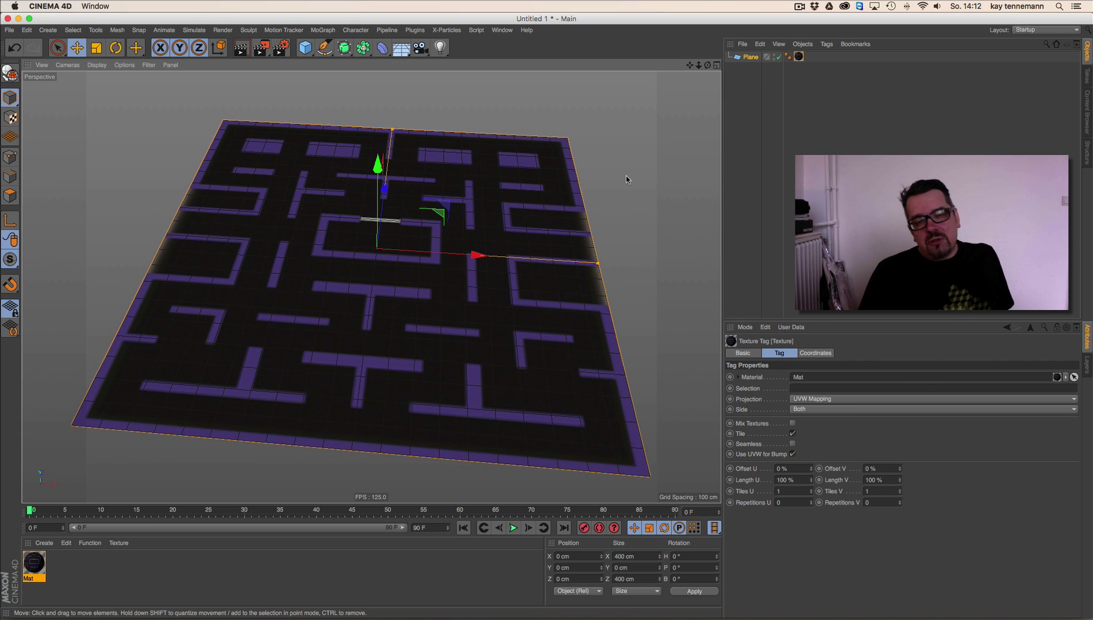
left_click(717, 65)
left_click(367, 64)
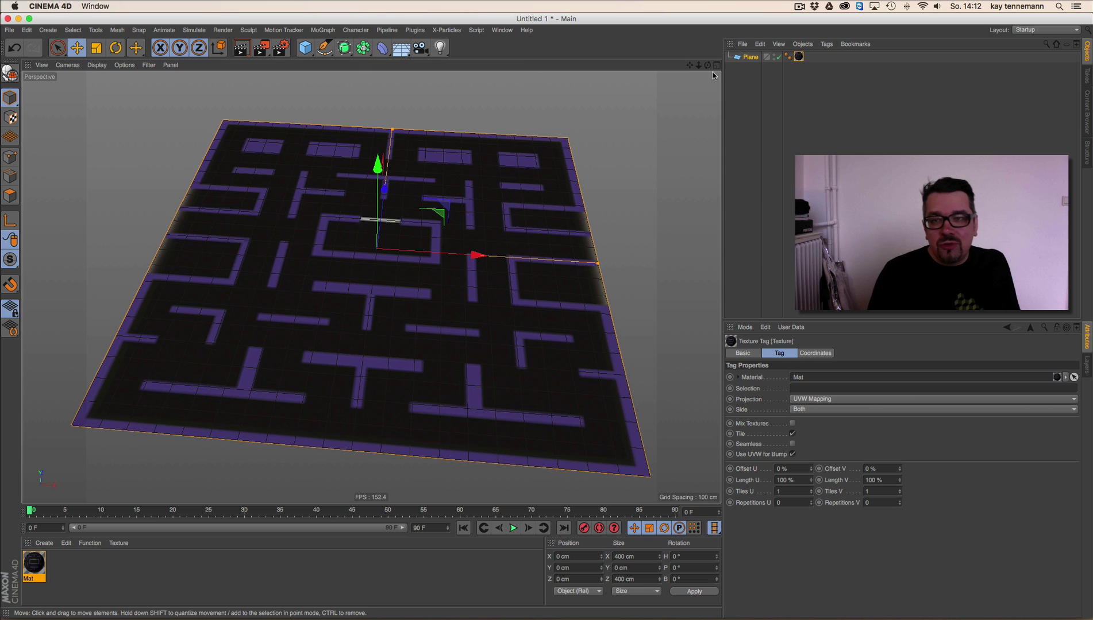
mouse_move(707, 65)
left_mouse_down()
mouse_move(694, 67)
mouse_move(702, 65)
mouse_move(694, 82)
left_mouse_up()
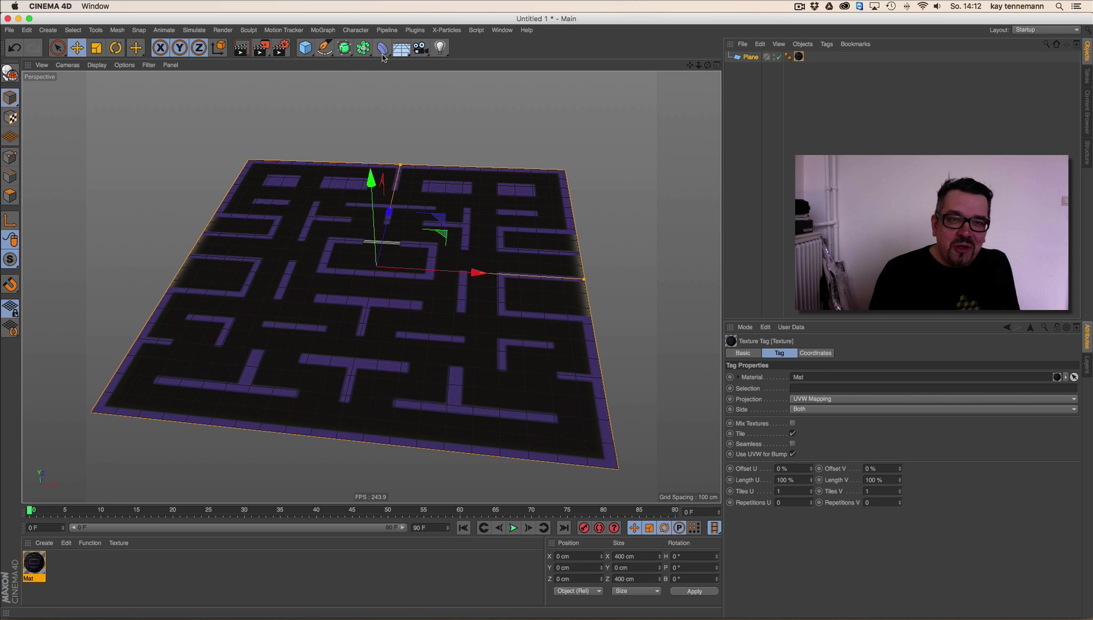
Step: Add a cylinder at the centre of the maze plane and set its height to 20 cm
left_click(306, 49)
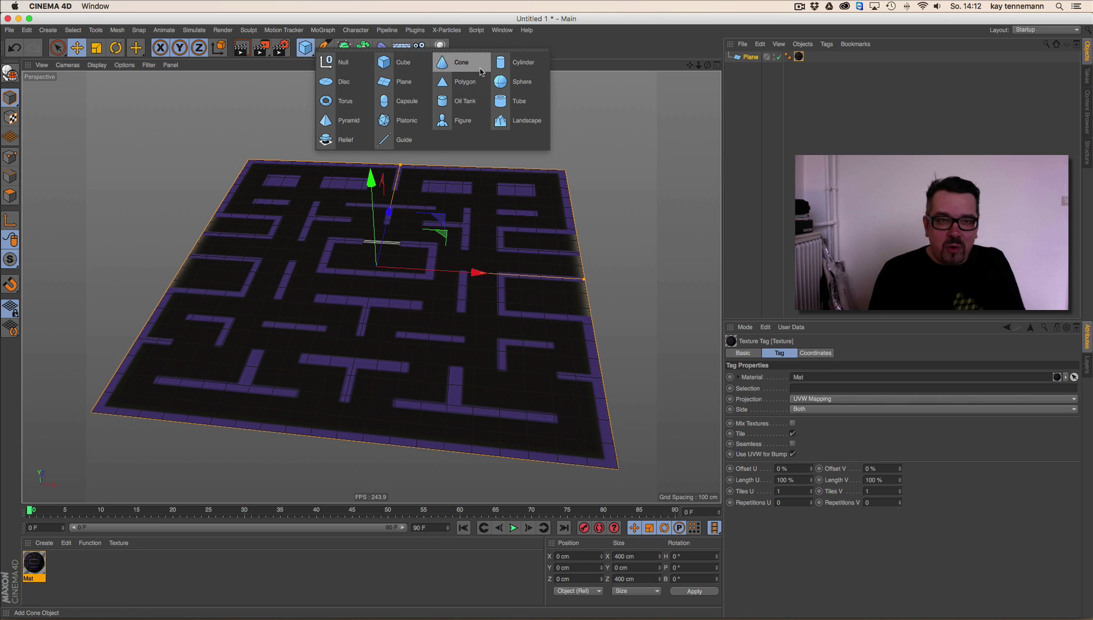
left_click(515, 62)
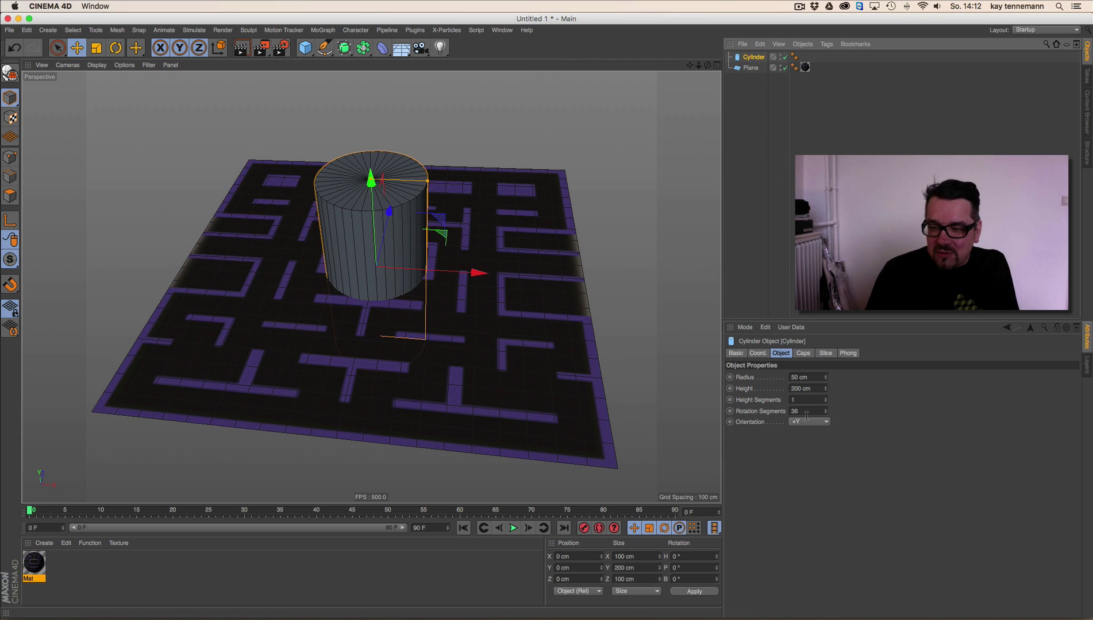
left_click(814, 388)
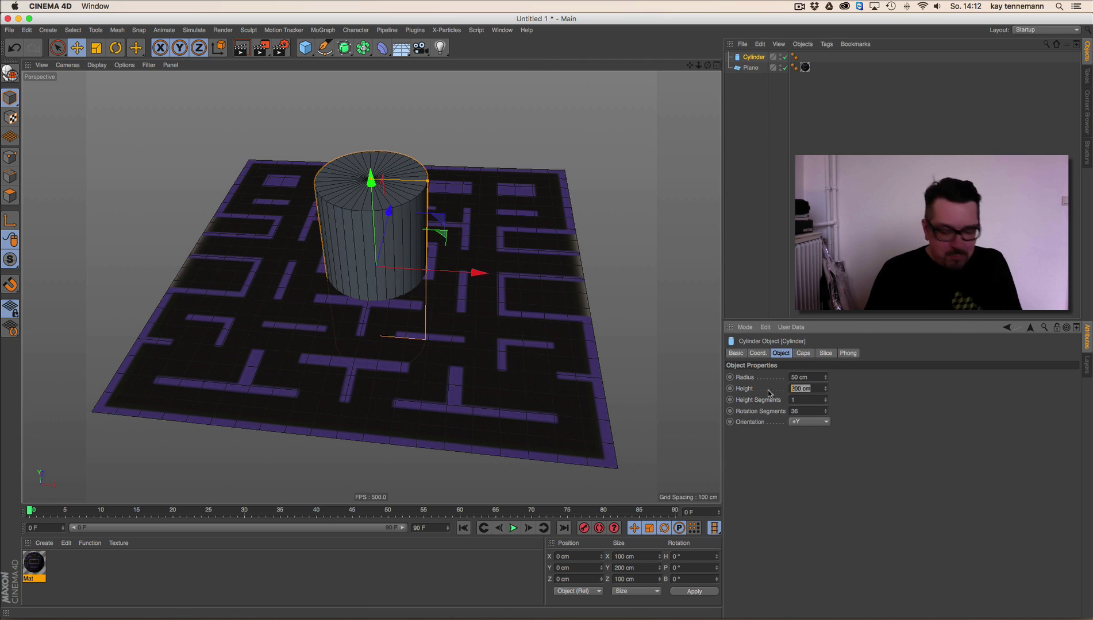
type("20")
key("Return")
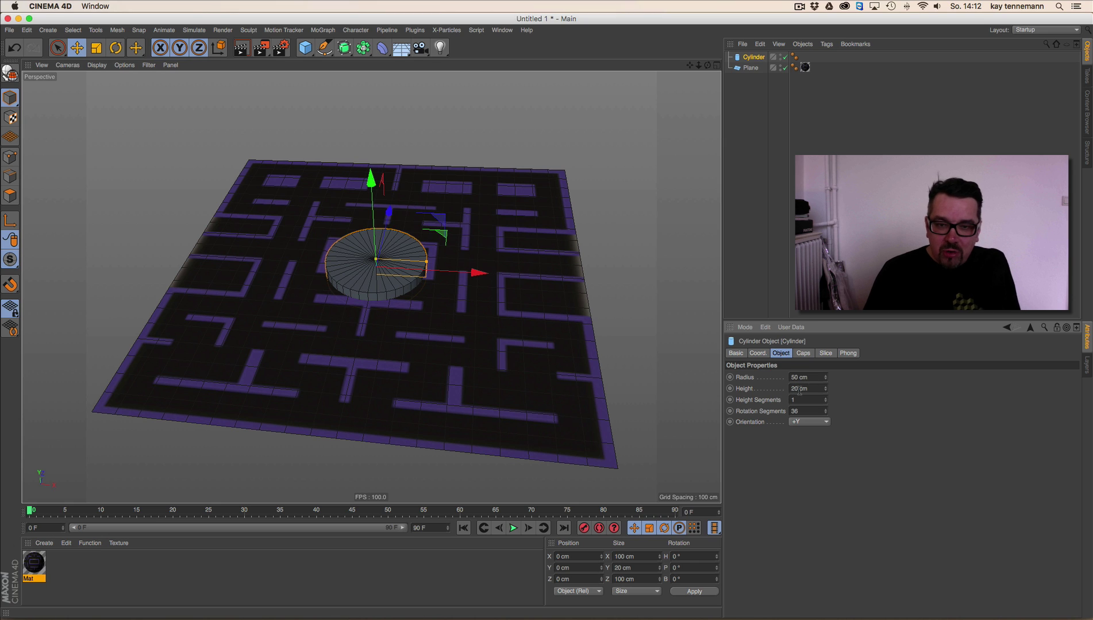
Step: Set the cylinder's radius to 15 cm
left_click_drag(825, 378, 825, 396)
left_click(815, 378)
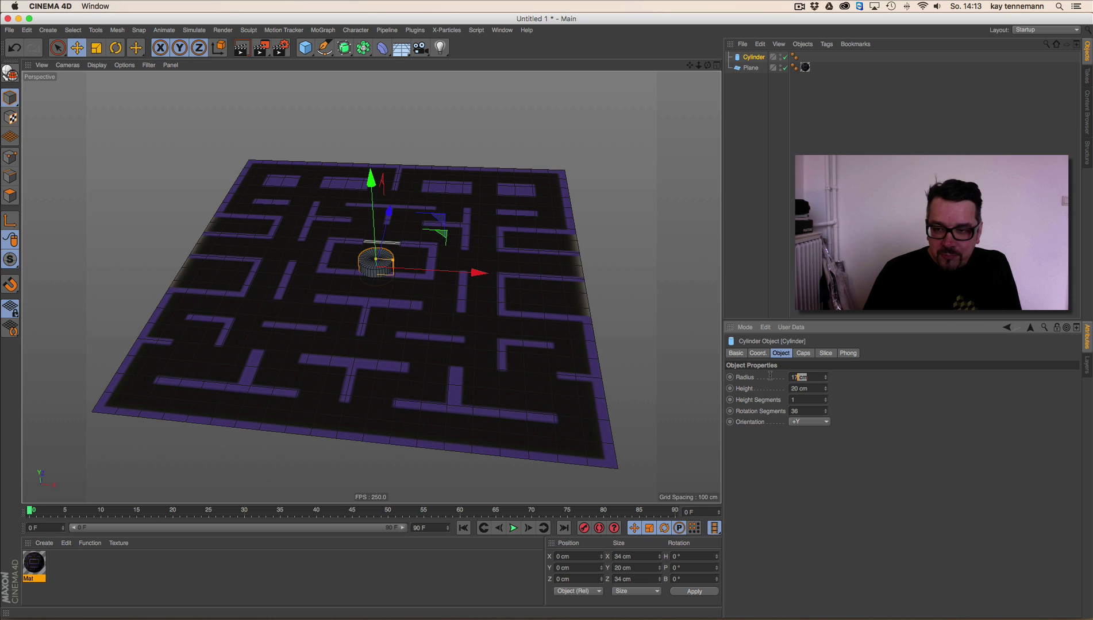
type("15")
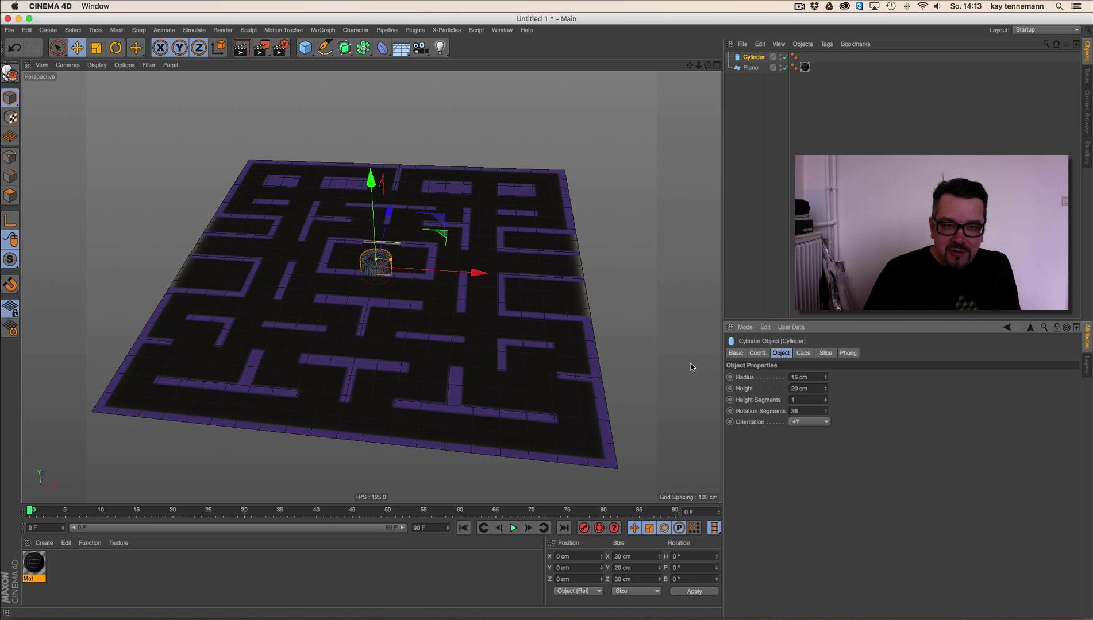
Step: Raise the cylinder to a Y position of about 39 cm and enable its slice from 16° to 337°
left_click_drag(370, 179, 364, 143)
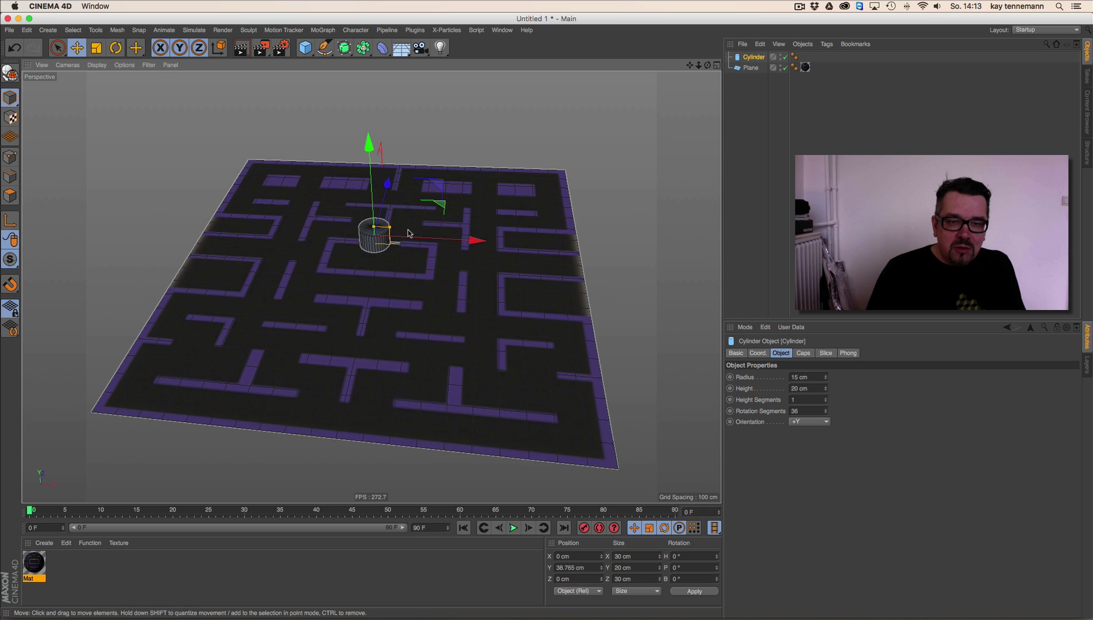
right_click_drag(400, 236, 425, 233, "alt")
left_click(823, 353)
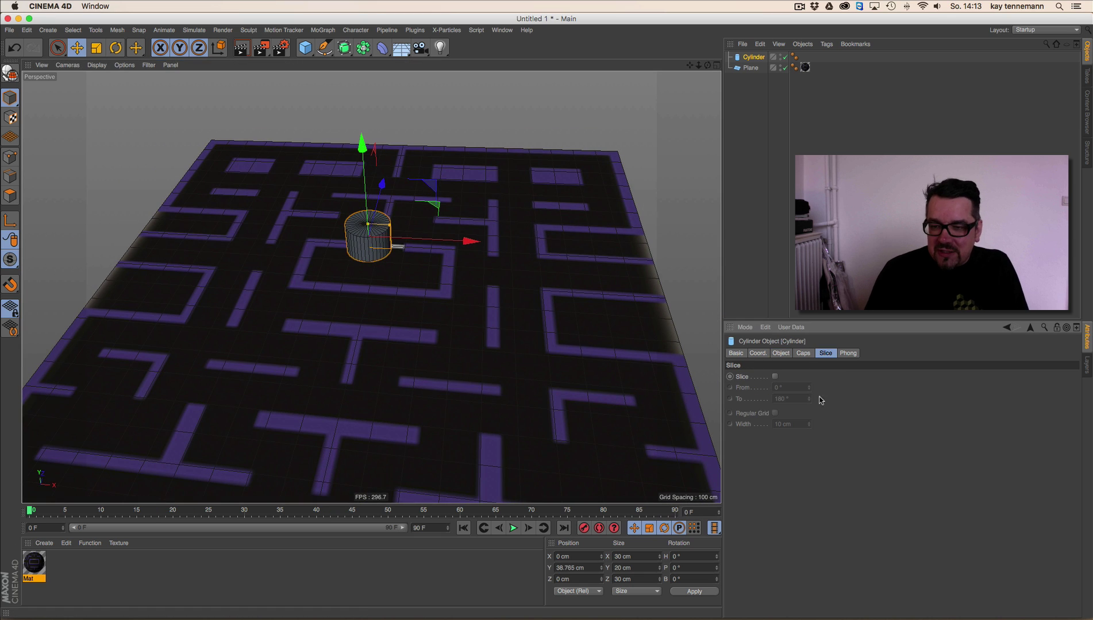
left_click(775, 376)
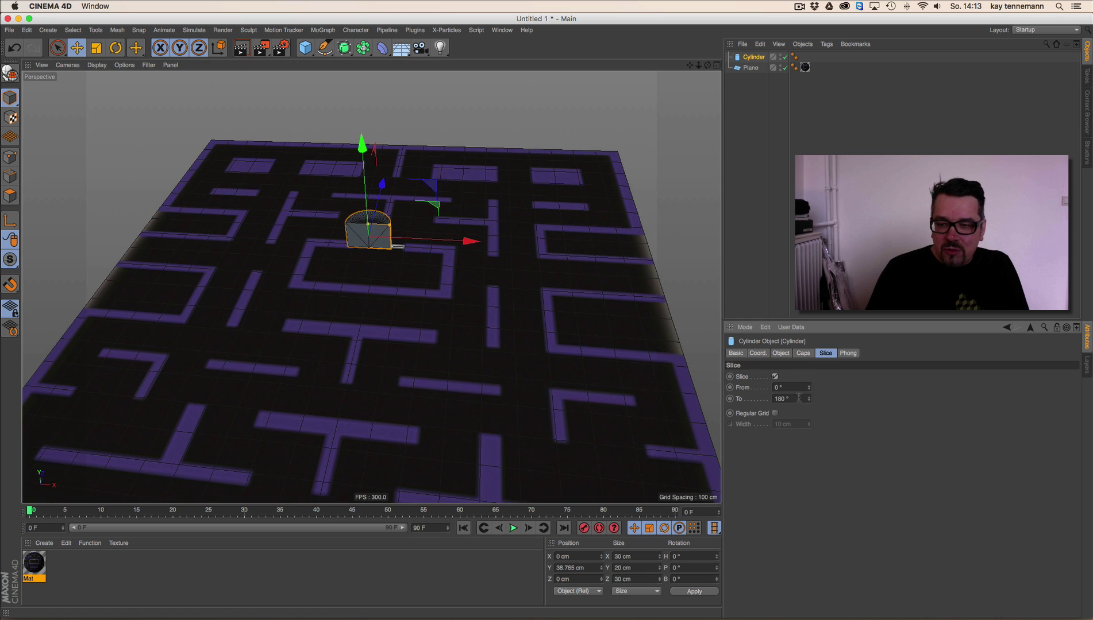
left_click_drag(809, 390, 803, 317)
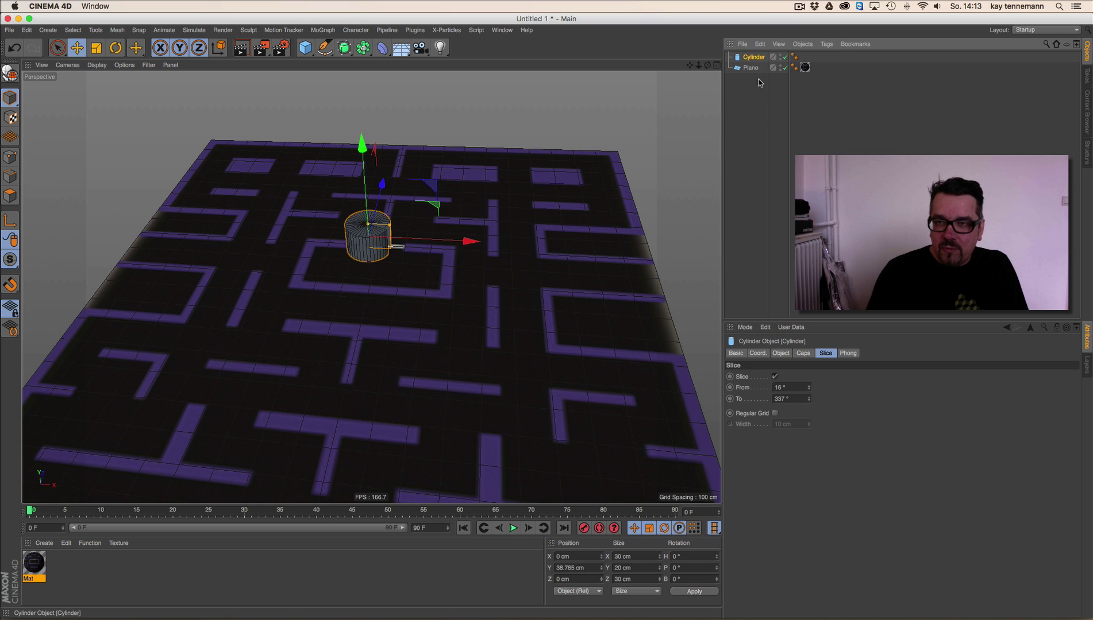
Step: Set the cylinder's orientation to +Z and its height to 10 cm
left_click(783, 354)
left_click(809, 422)
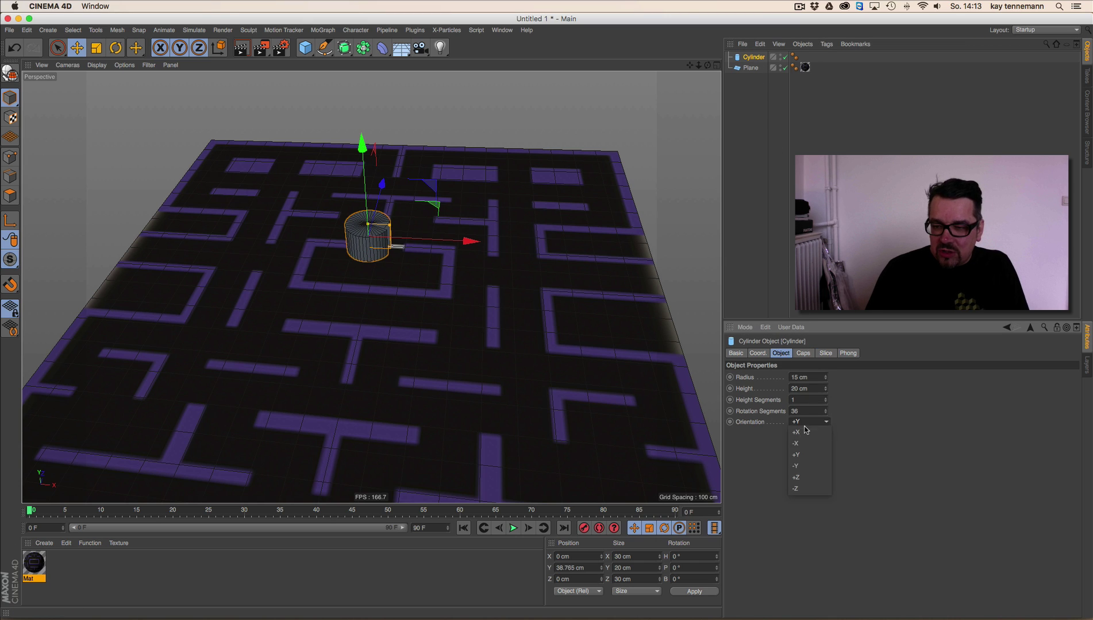
left_click(804, 473)
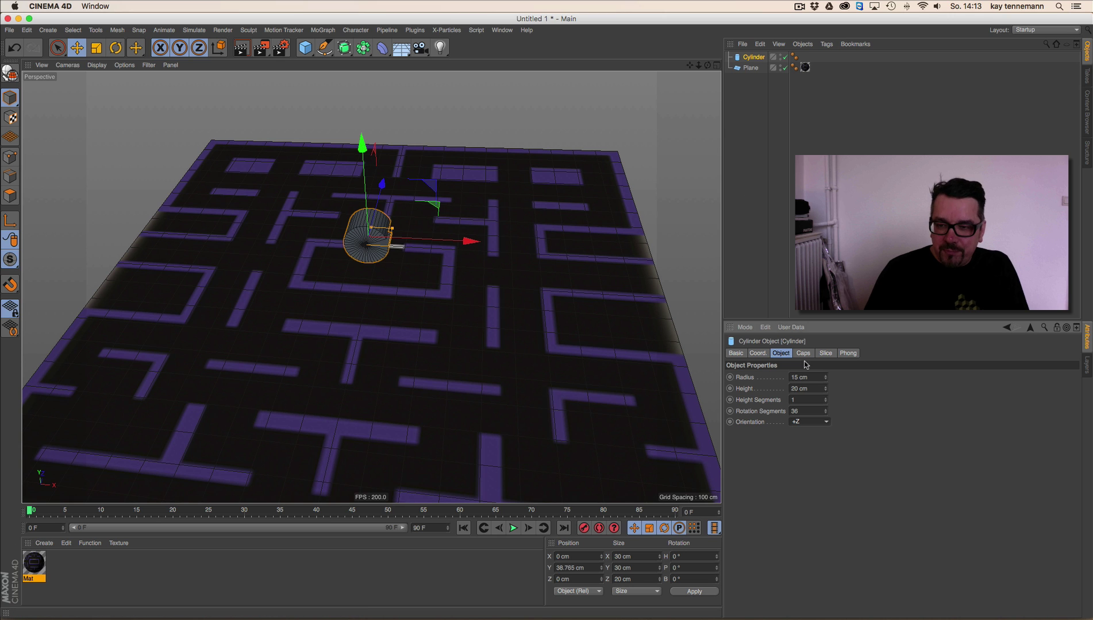
left_click(802, 388)
type("1")
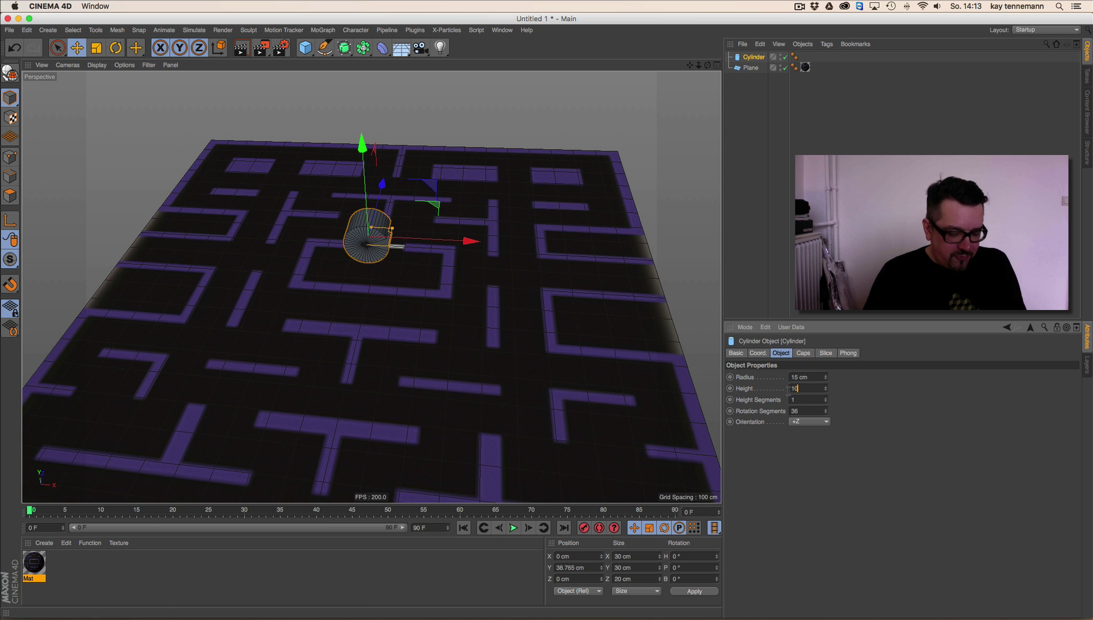
type("0")
key("Return")
scroll(380, 260, "up", 5)
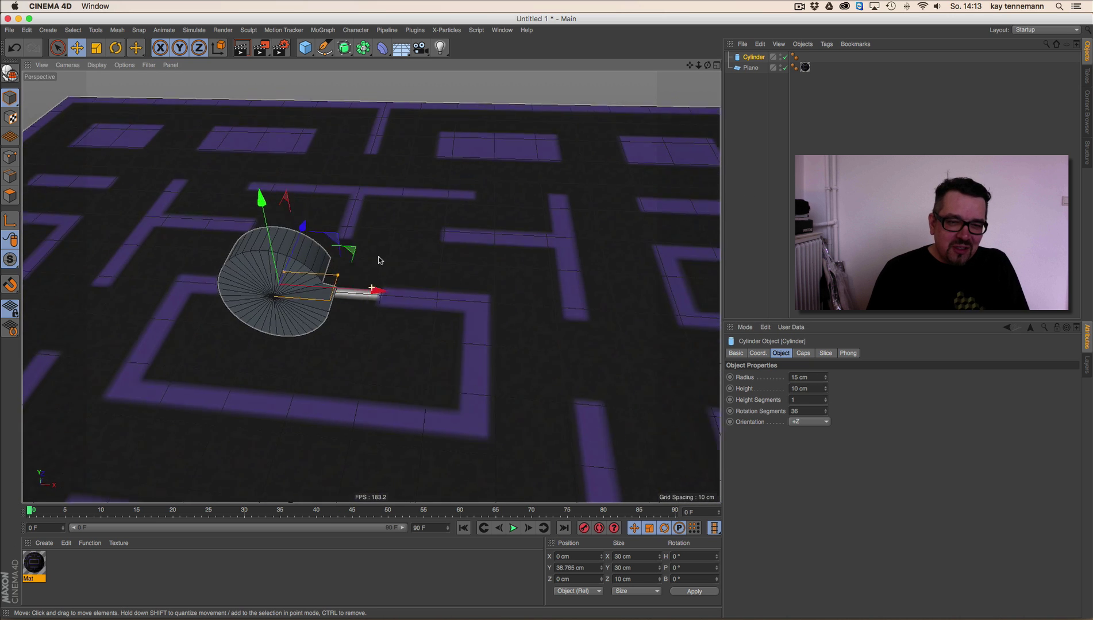
left_click_drag(379, 260, 358, 273, "alt")
Step: Apply the HDTV 1080 24 preset to the render output and close the render settings
scroll(425, 221, "down", 5)
key("super+b")
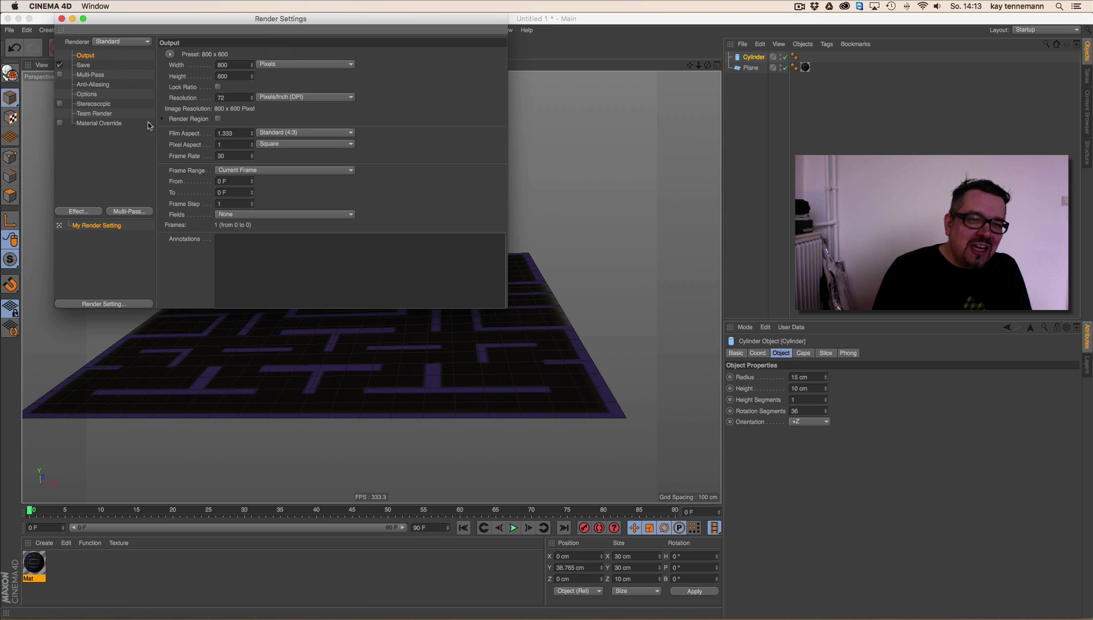
left_click(170, 54)
left_click(275, 323)
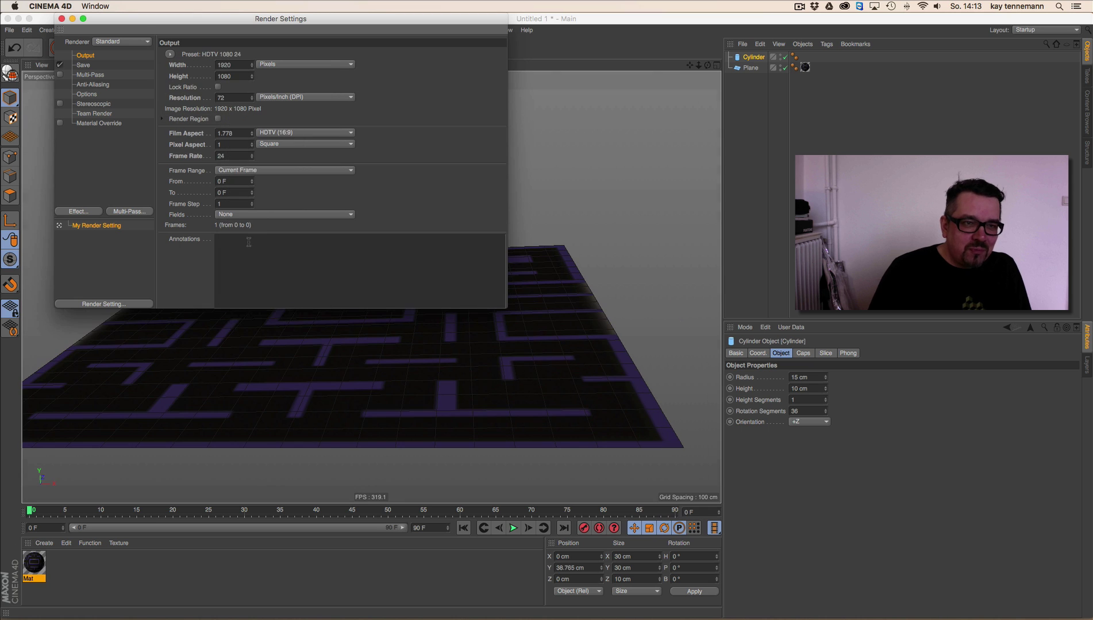
left_click(62, 19)
Step: Examine the maze plane and the sliced cylinder from several angles in the perspective view
left_click_drag(464, 246, 493, 262, "alt")
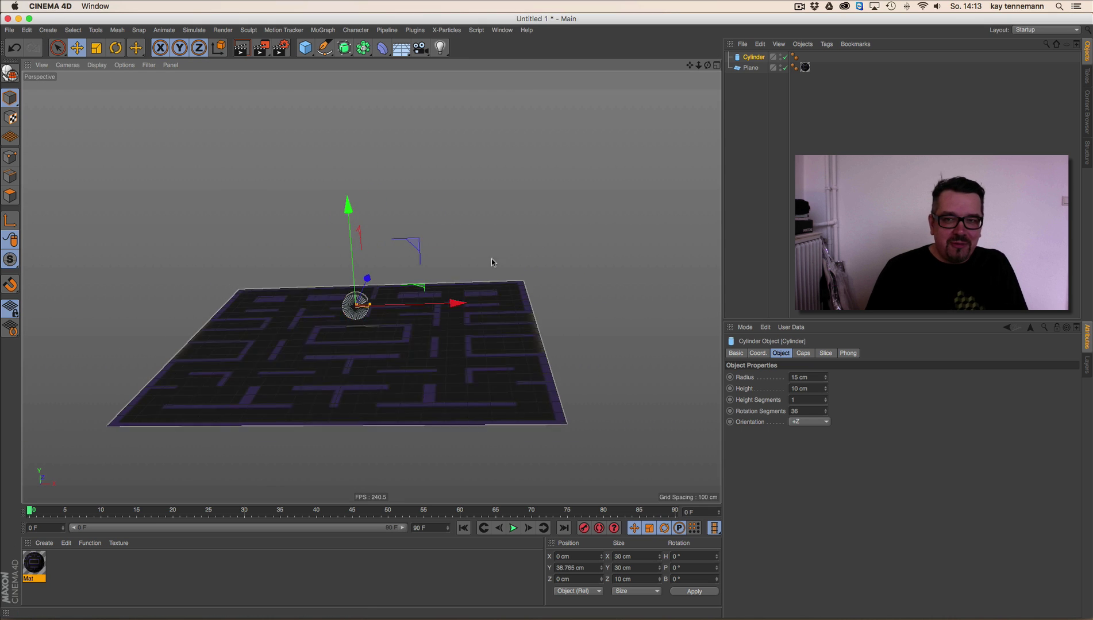
scroll(492, 262, "down", 2)
left_click_drag(707, 67, 699, 67)
scroll(390, 346, "up", 4)
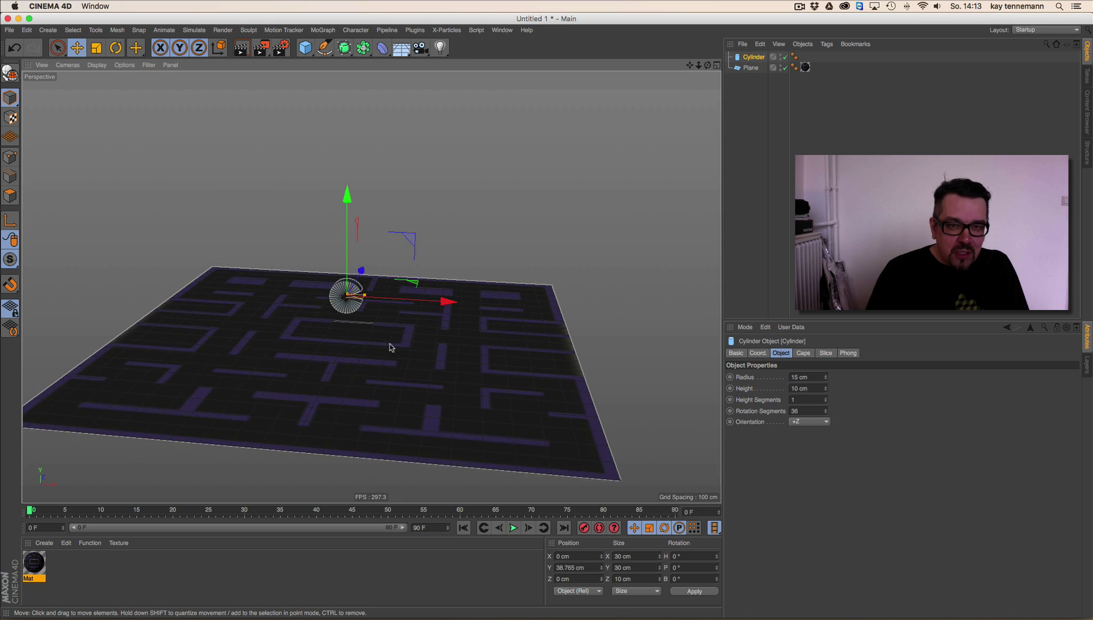
middle_click_drag(390, 346, 404, 323, "alt")
left_click_drag(404, 324, 386, 332, "alt")
middle_click_drag(364, 320, 363, 335, "alt")
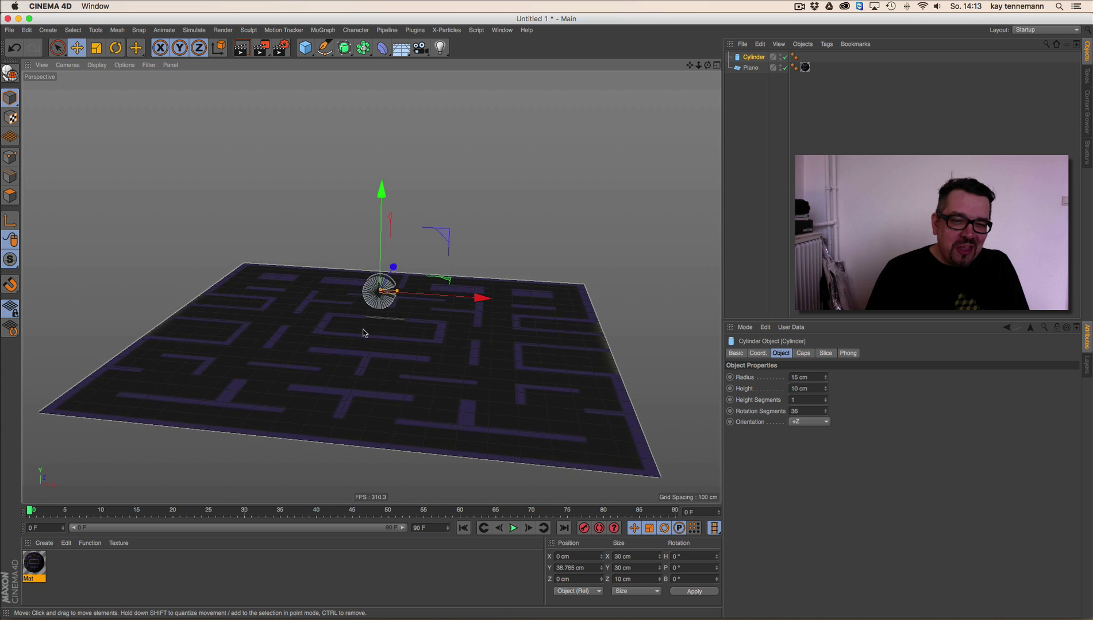
scroll(368, 331, "up", 2)
left_click_drag(708, 65, 709, 66)
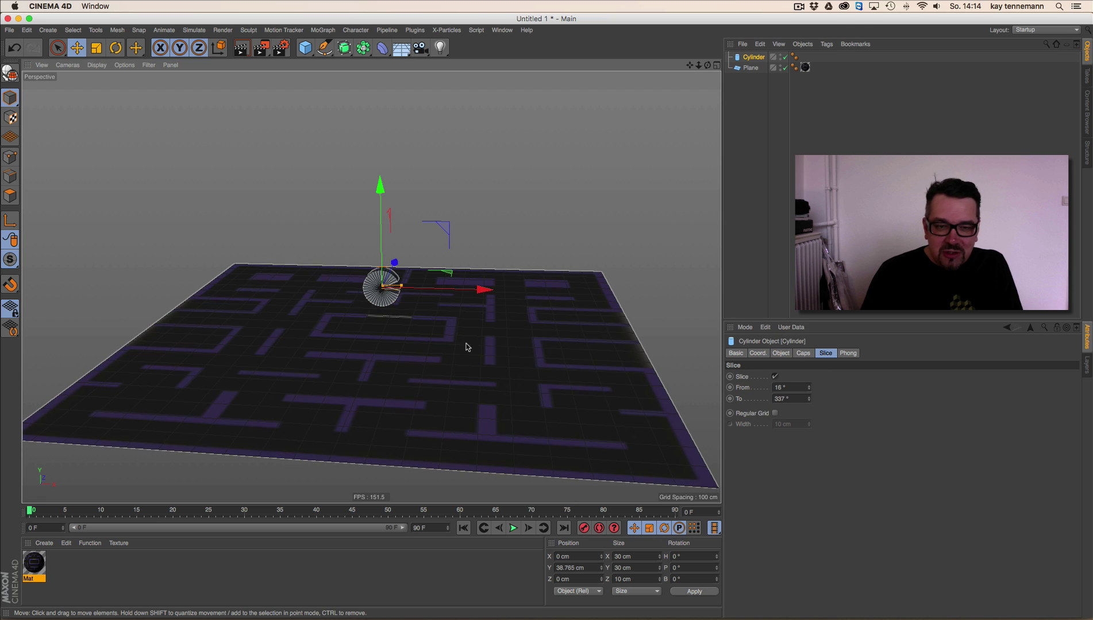
Step: Keyframe the cylinder's slice angles at 8° and 359° on frame 0, and at 44° and 312° on frame 5
right_click_drag(451, 327, 572, 318, "alt")
middle_click_drag(368, 292, 485, 394, "alt")
right_click_drag(386, 378, 436, 378, "alt")
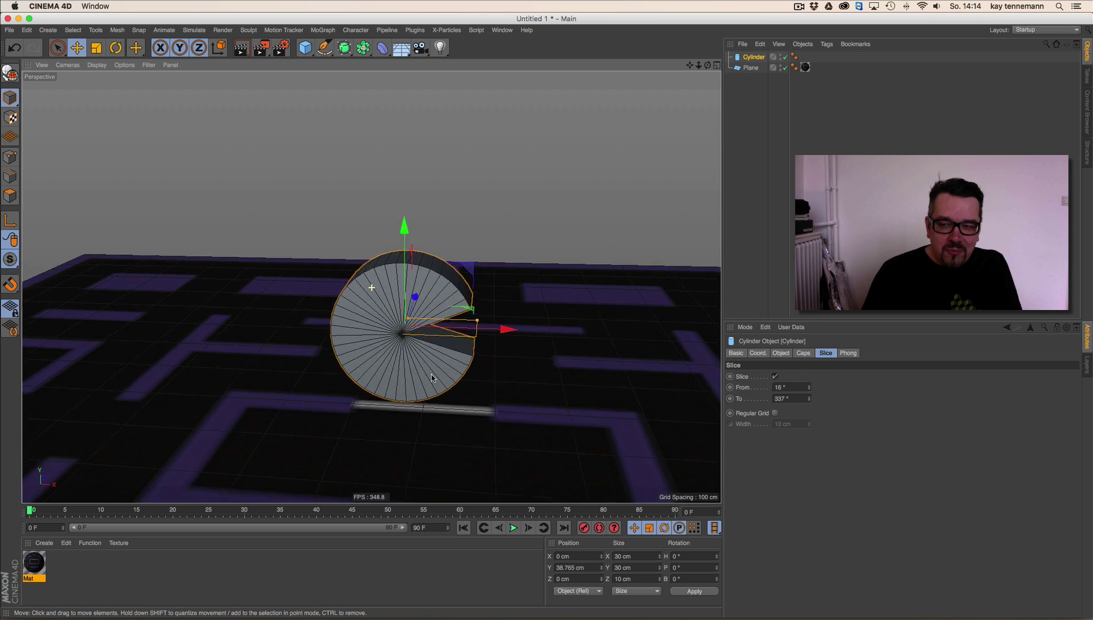
middle_click_drag(425, 384, 417, 369, "alt")
right_click_drag(418, 369, 433, 369, "alt")
left_click_drag(432, 369, 424, 362, "alt")
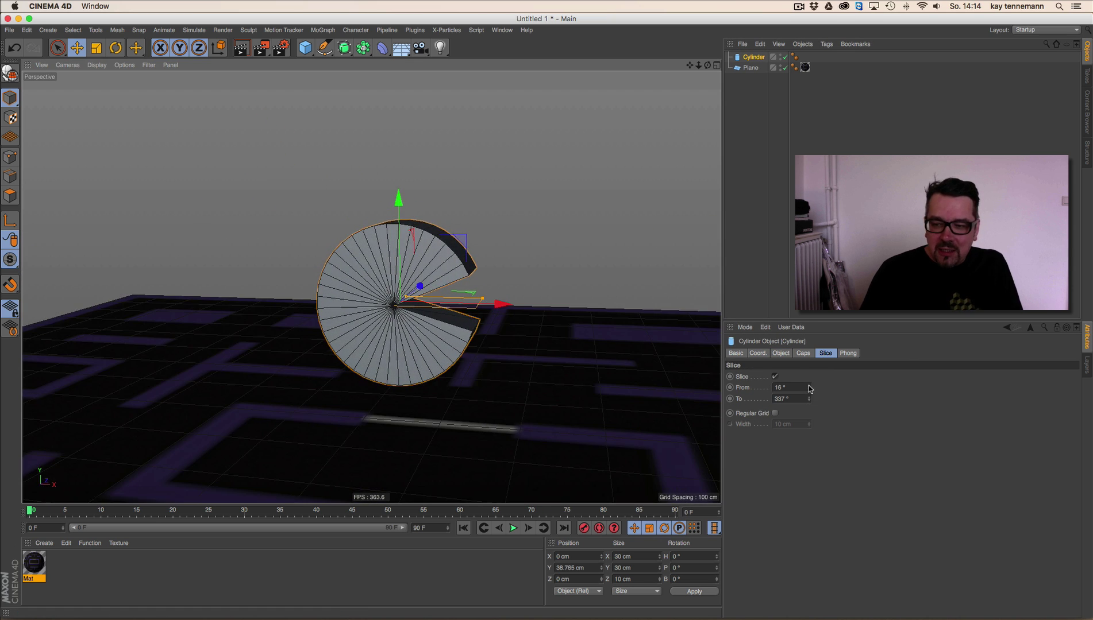
left_click(809, 390)
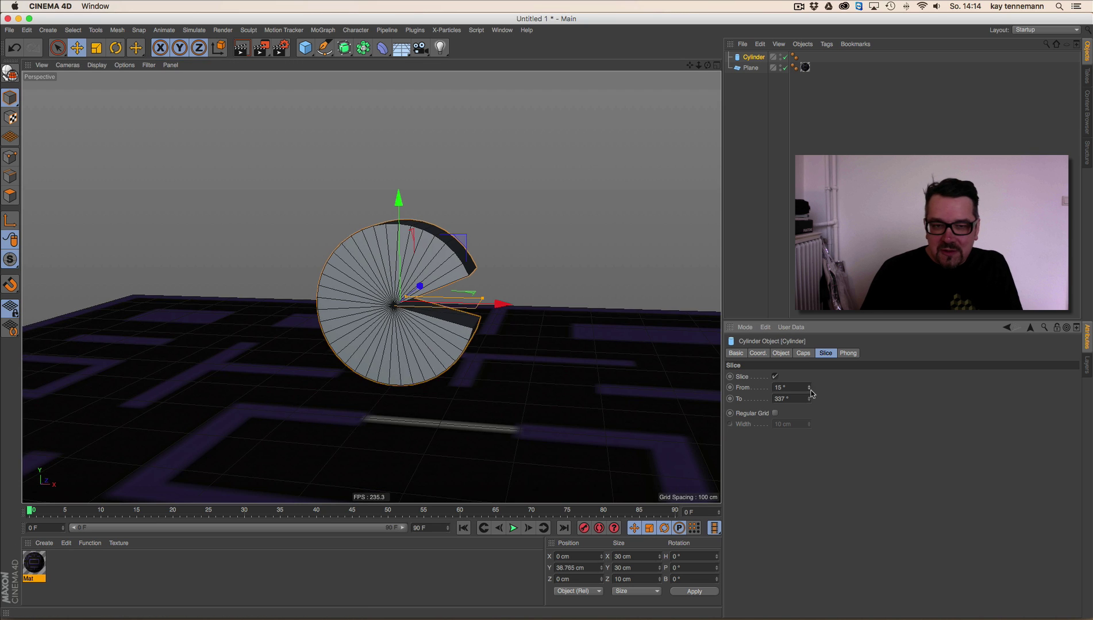
left_click_drag(810, 390, 811, 391)
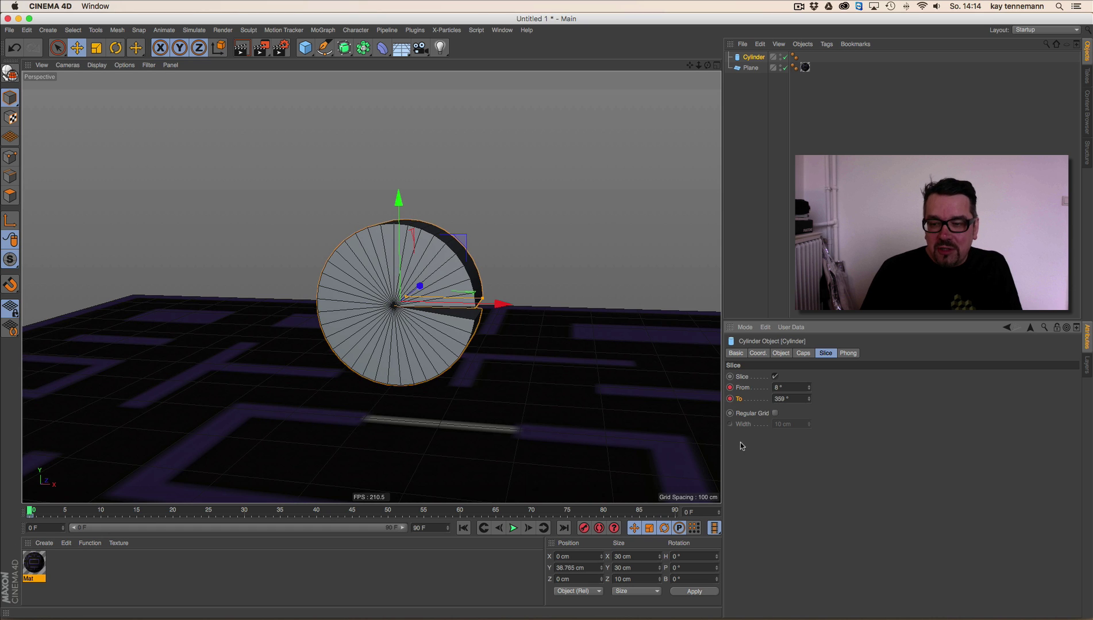
left_click(65, 511)
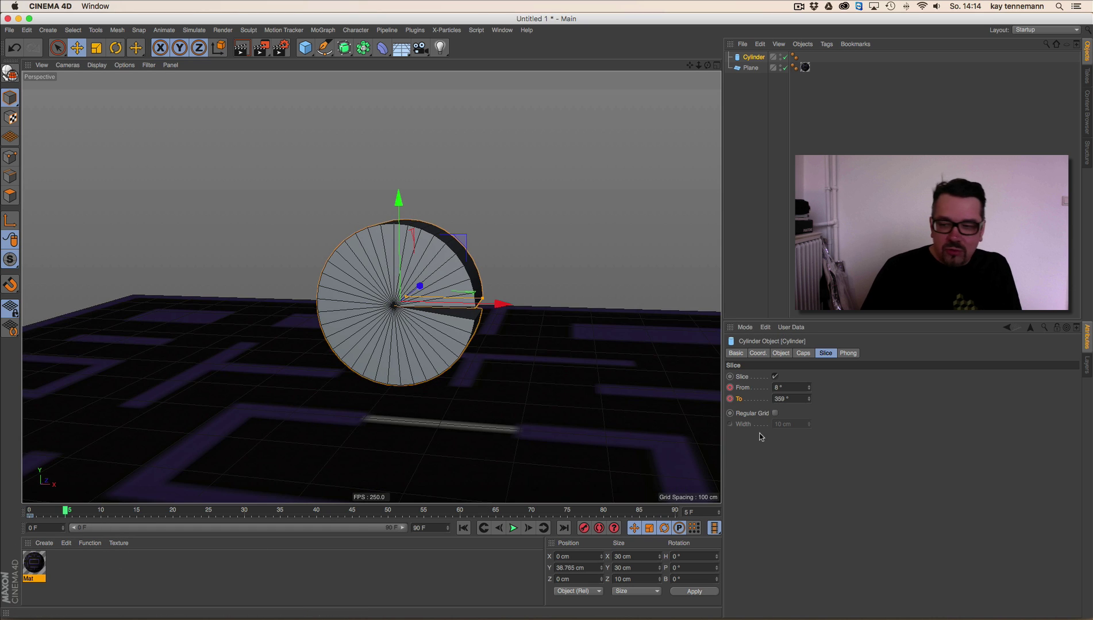
left_click_drag(811, 388, 808, 429)
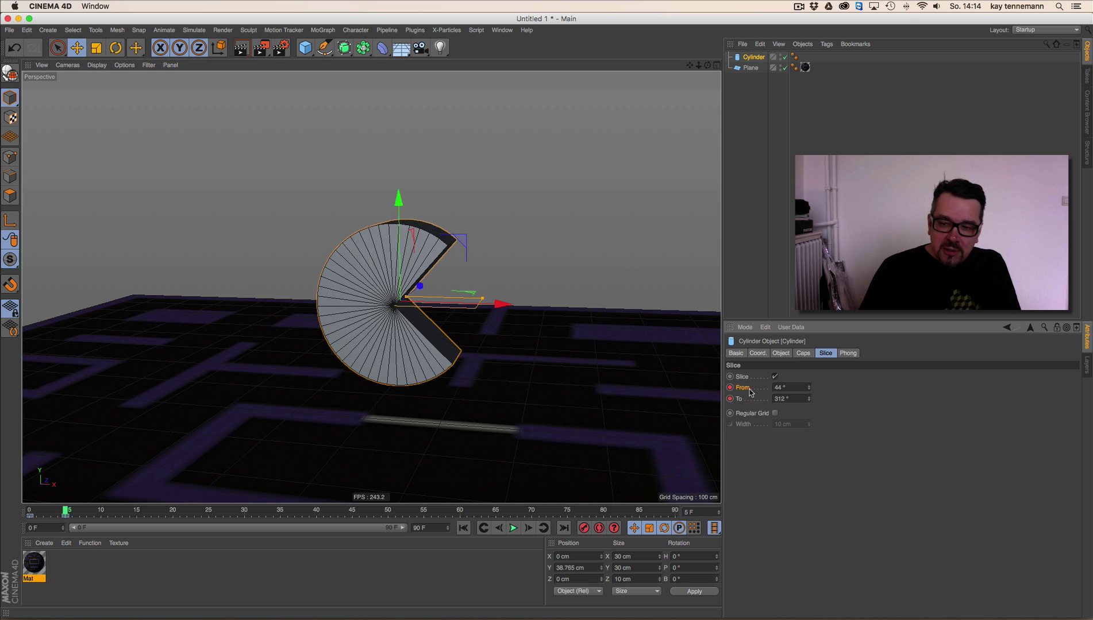
Step: Show the slice tracks in the Timeline and duplicate their keys every 5 frames up to frame 25
right_click(751, 393)
mouse_move(776, 393)
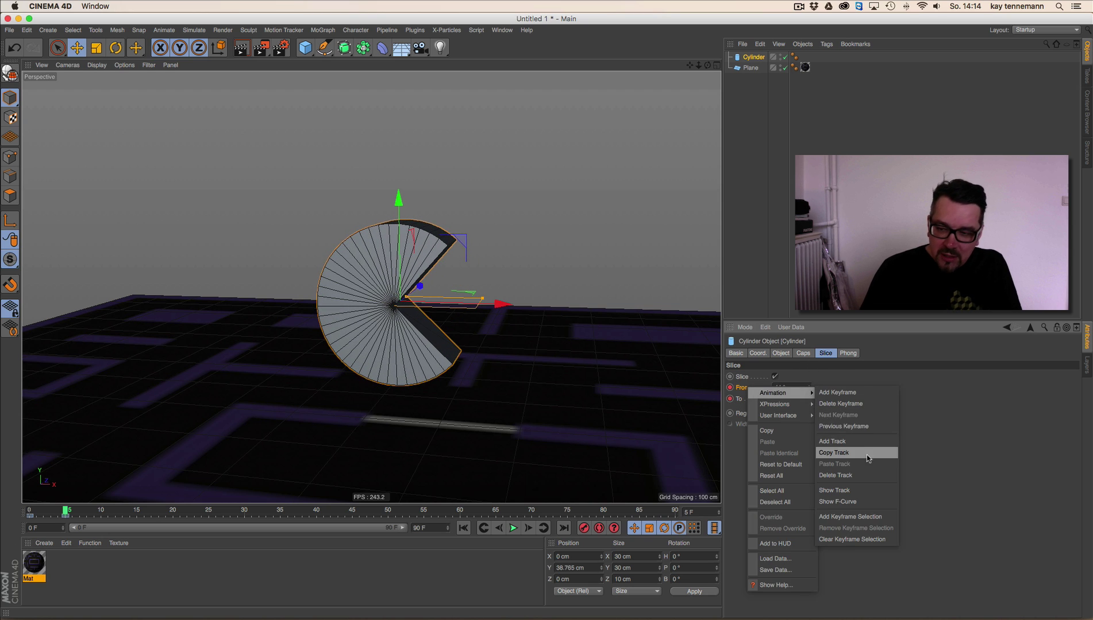
left_click(858, 490)
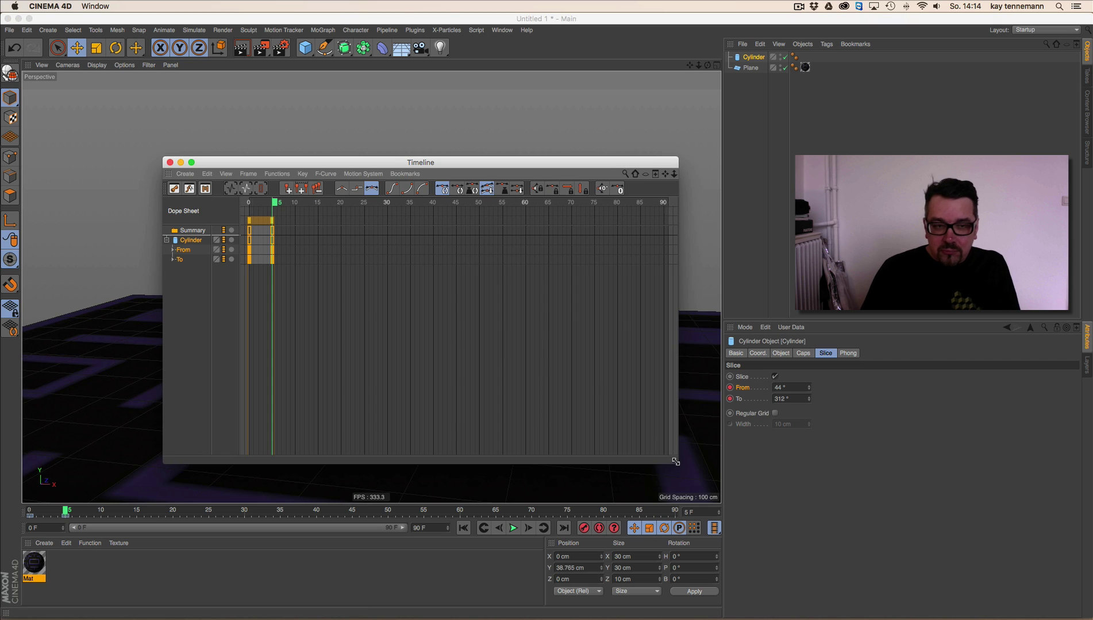
left_click_drag(296, 277, 241, 247)
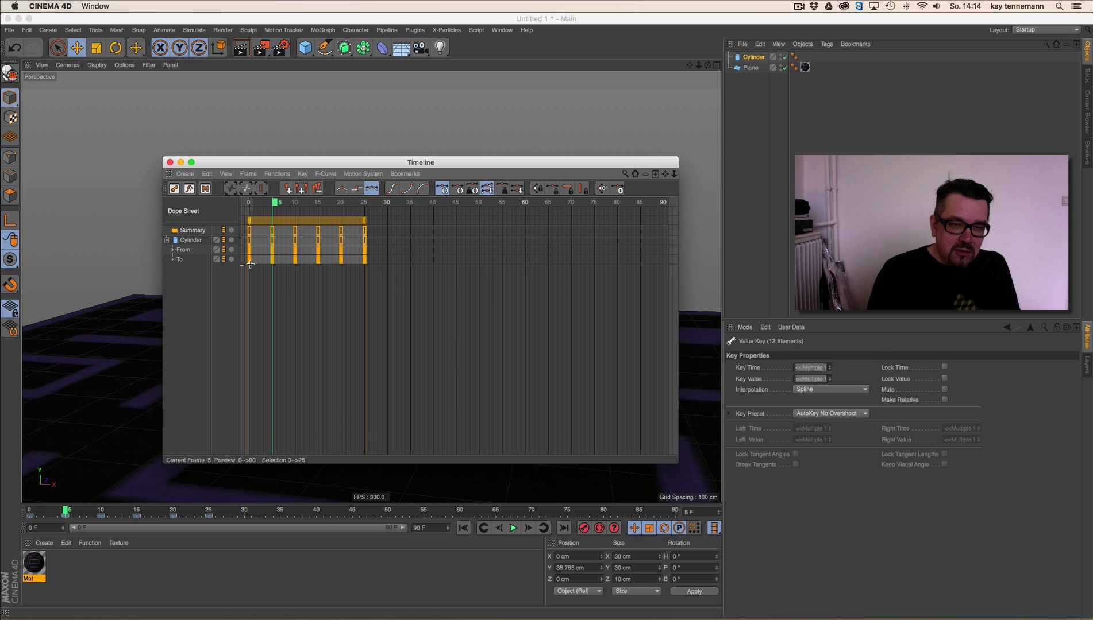
Step: Copy the slice key sequence to frames 30–55 and 60–115, and close the Timeline
mouse_move(387, 275)
left_mouse_down()
mouse_move(242, 247)
mouse_move(390, 275)
left_mouse_up()
left_click_drag(674, 174, 599, 172)
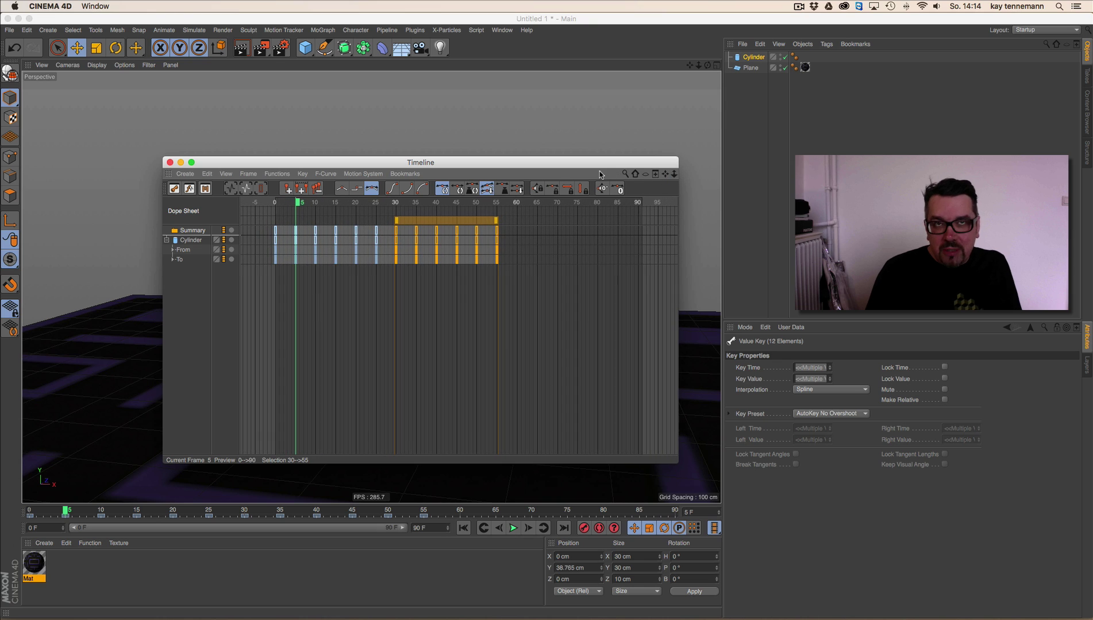
left_click_drag(270, 263, 514, 270)
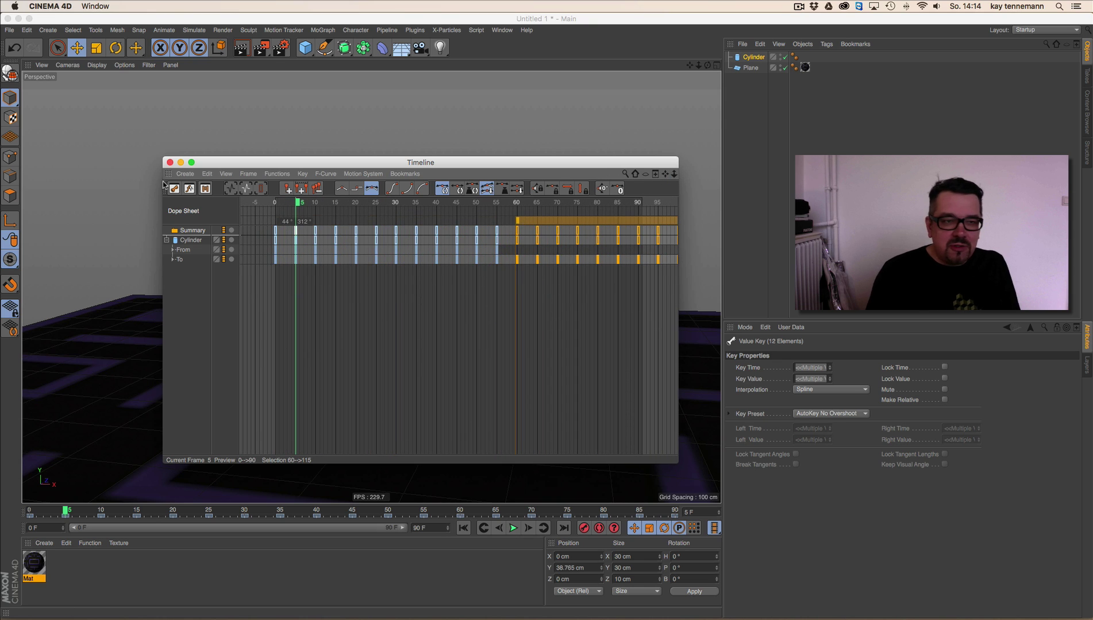
left_click(169, 163)
Step: Play back the cylinder's mouth animation in the perspective view
left_click(513, 528)
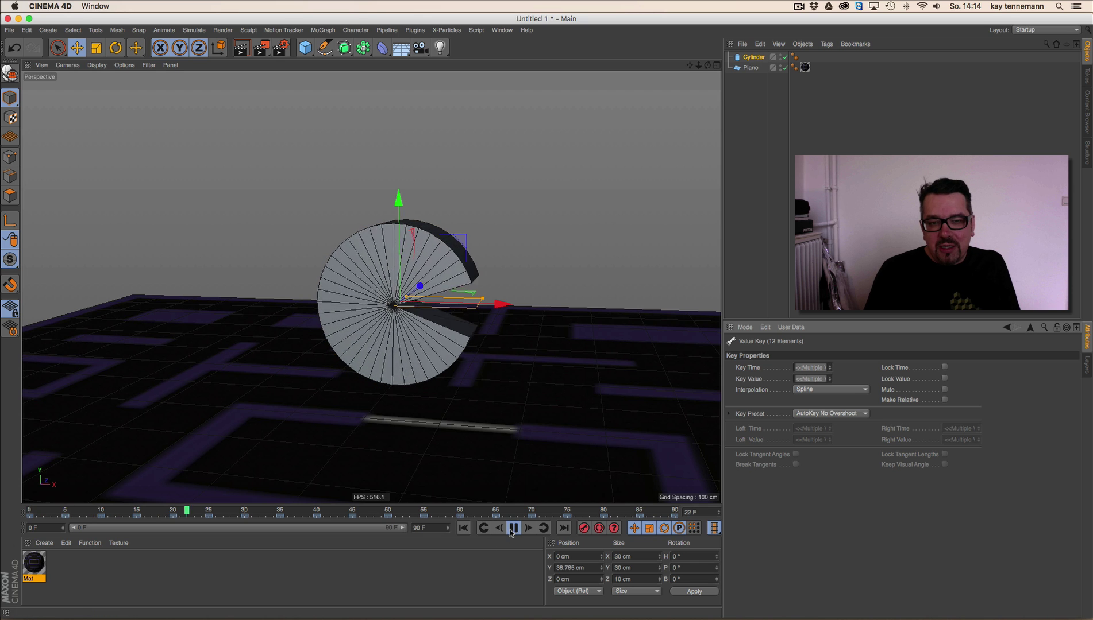
left_click_drag(698, 65, 656, 72)
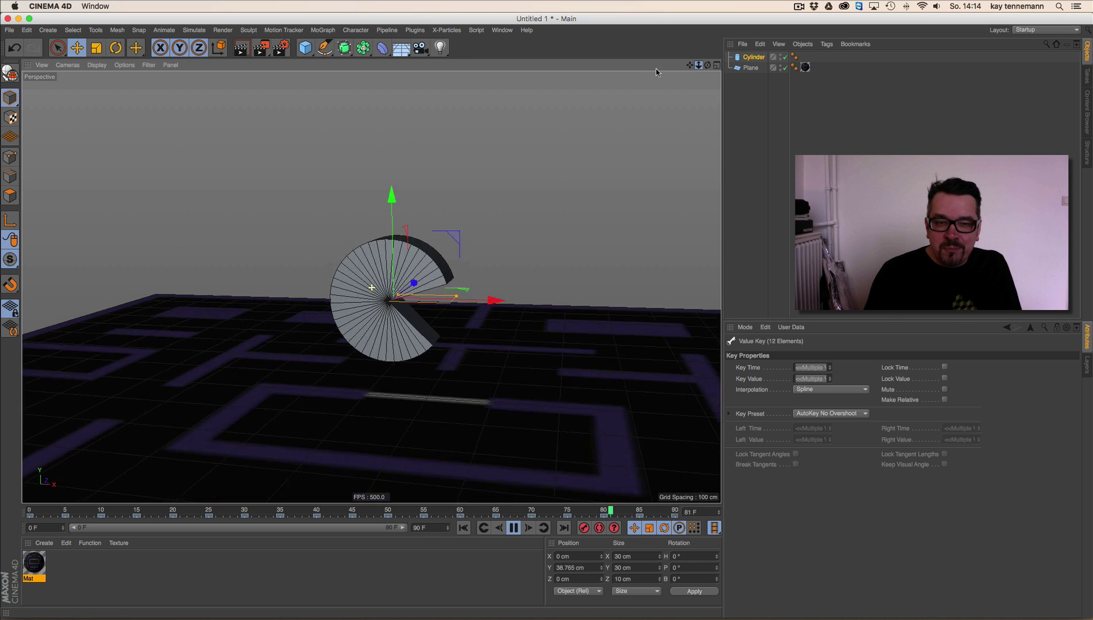
Step: Enable a fillet on the cylinder's caps with 1 segment and a 1 cm radius
left_click(750, 57)
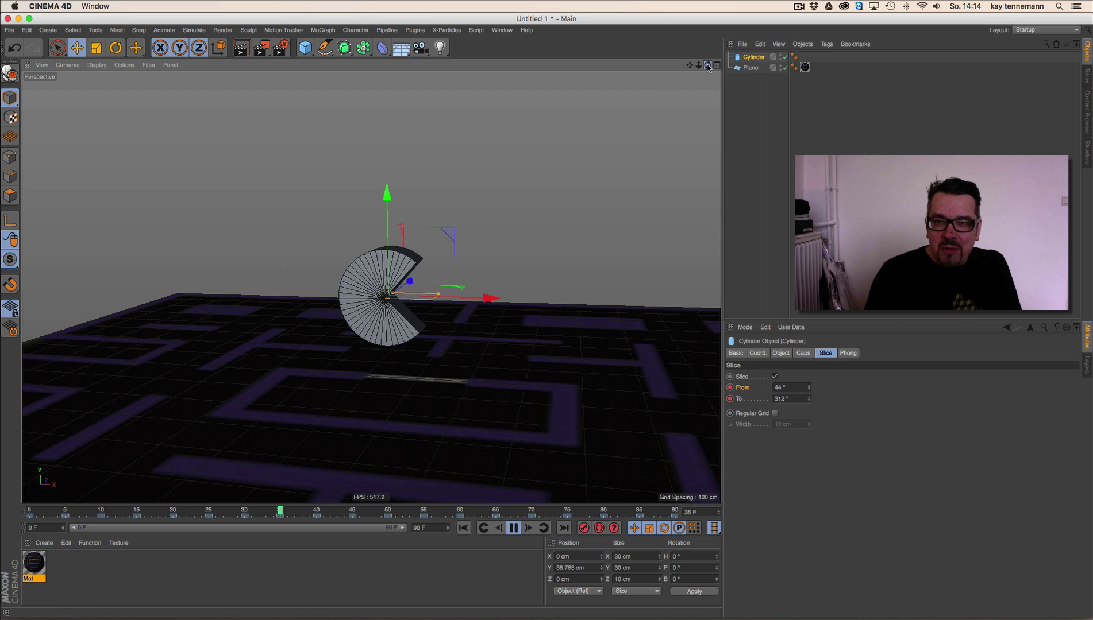
left_click(804, 354)
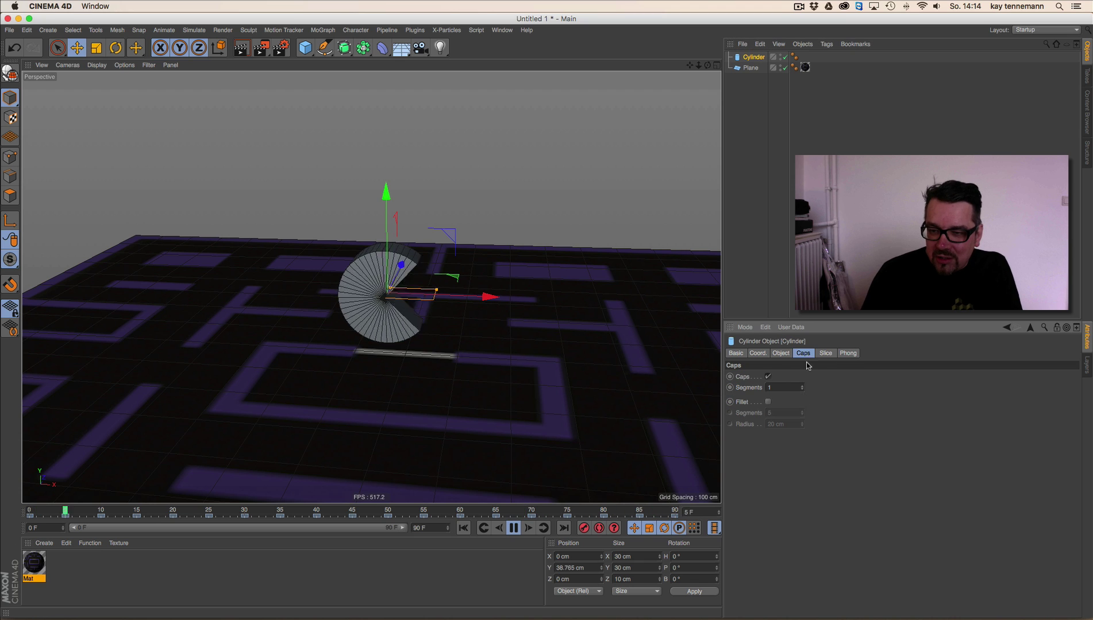
left_click(784, 354)
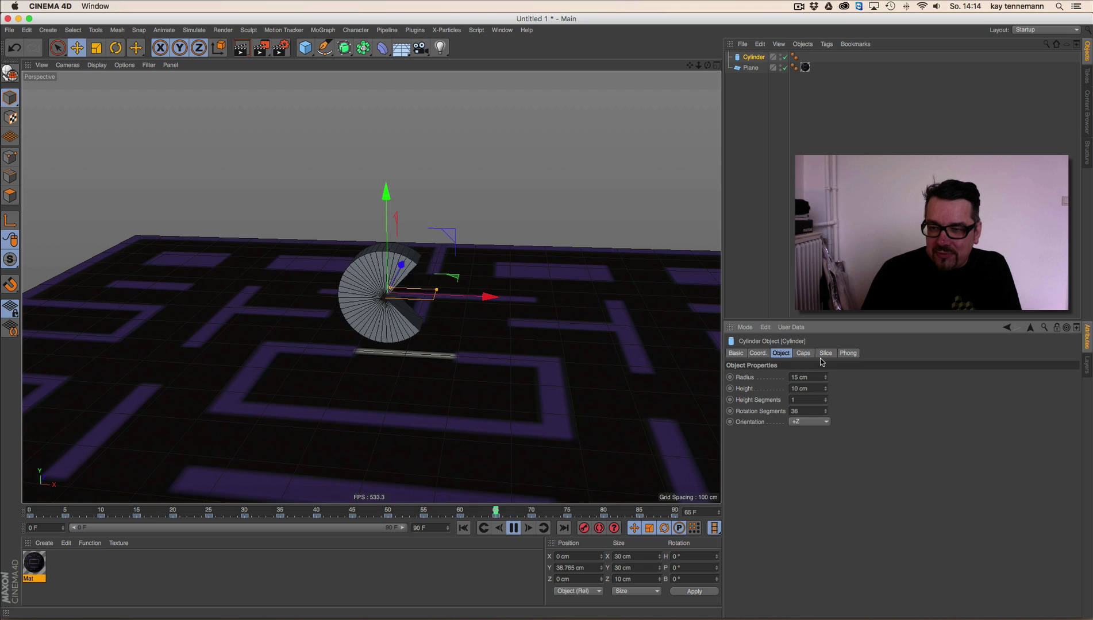
left_click(804, 354)
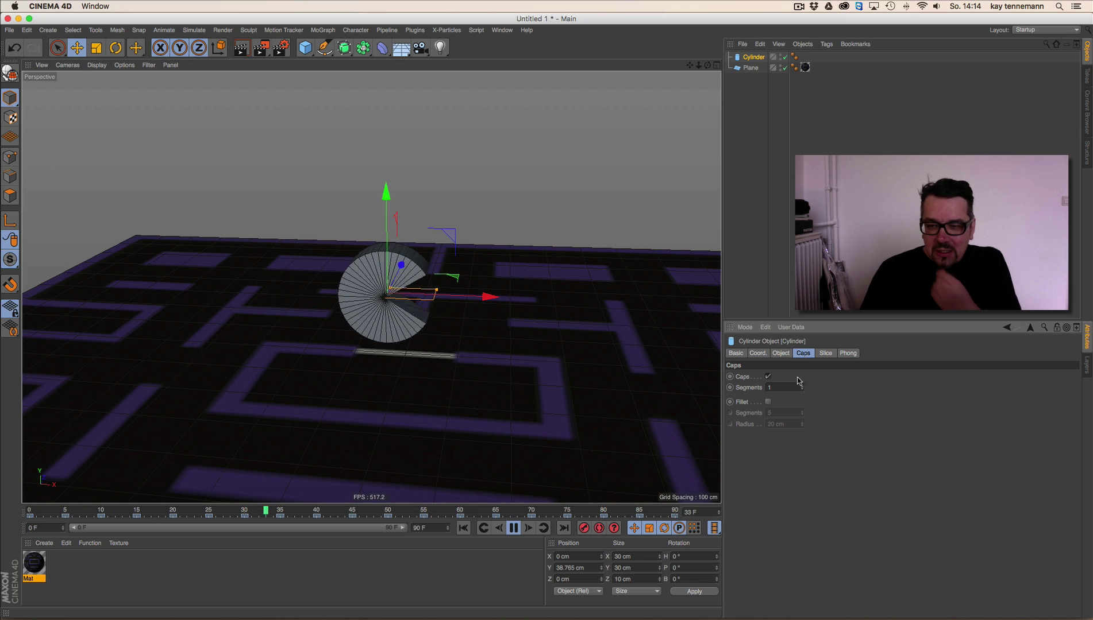
left_click(768, 402)
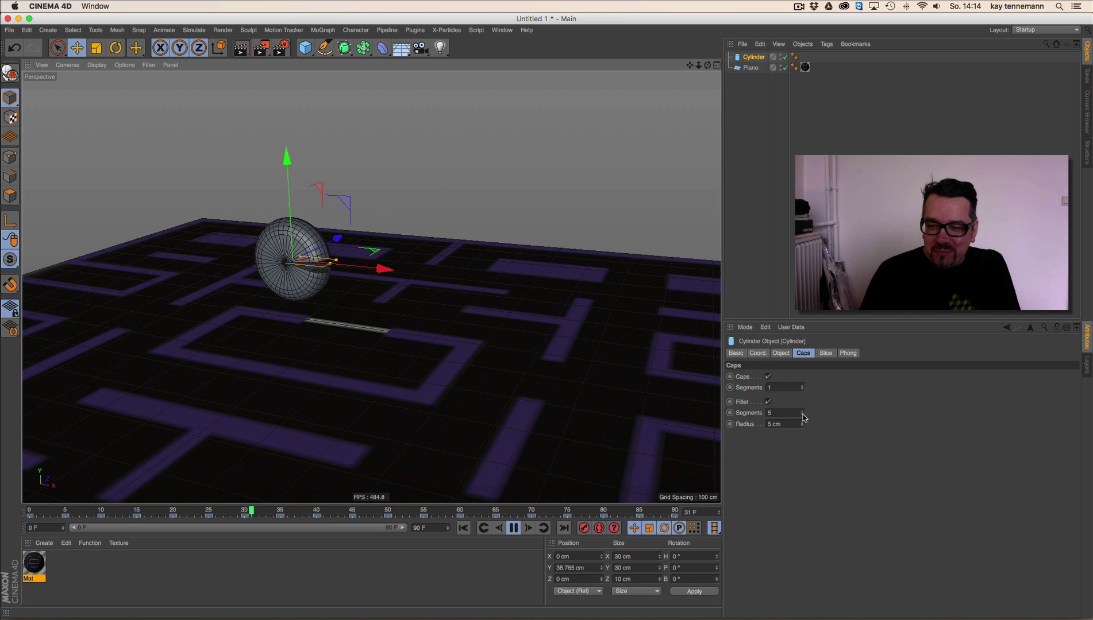
left_click_drag(803, 418, 807, 433)
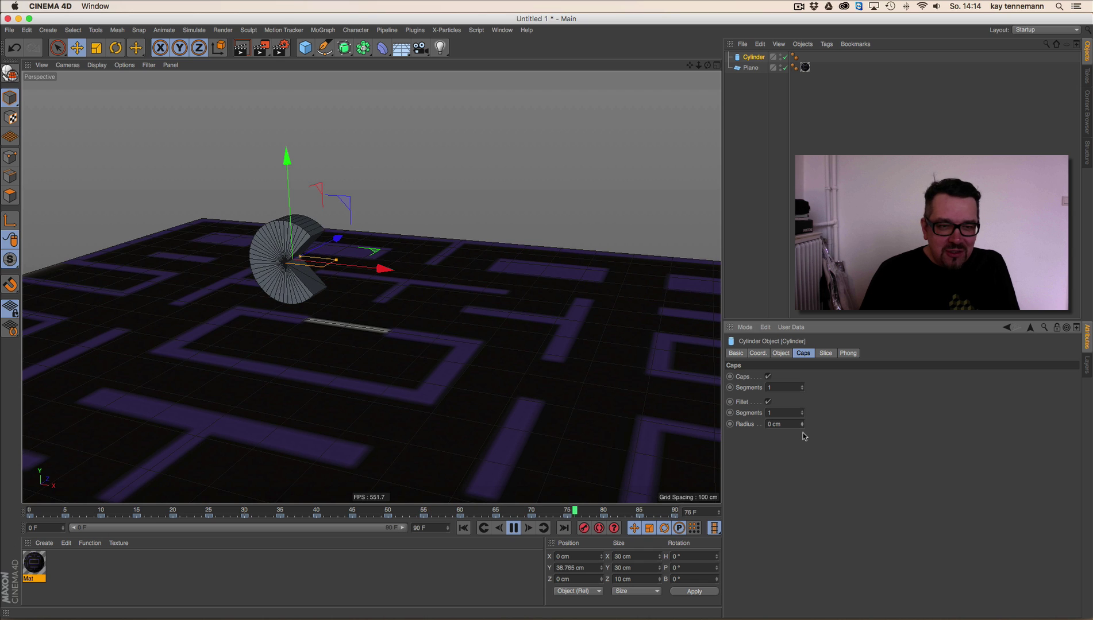
left_click(801, 423)
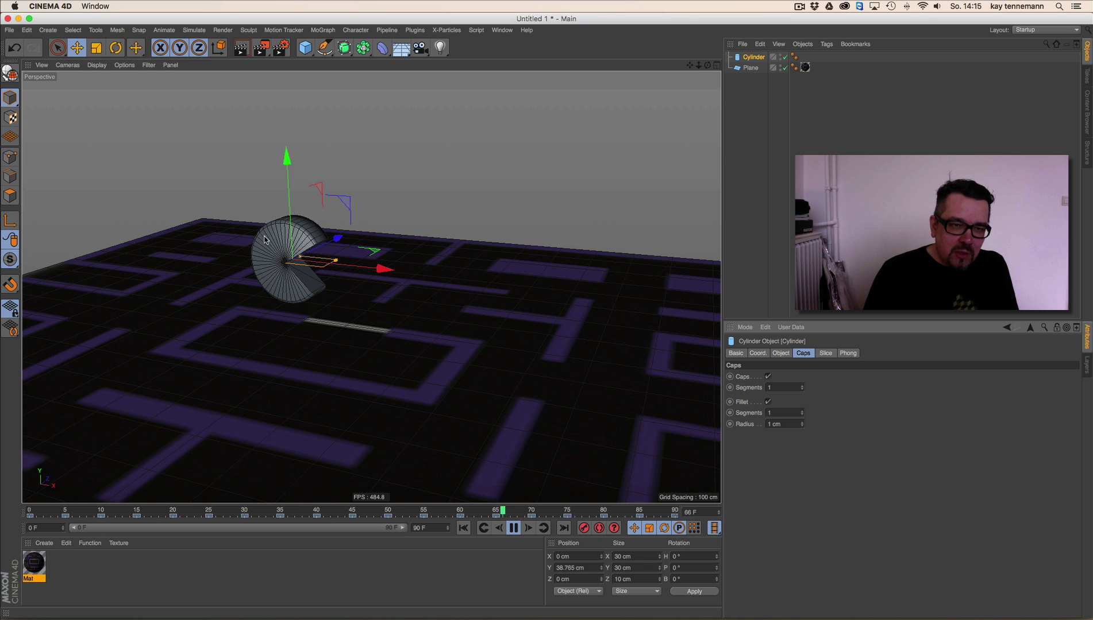
type("0,")
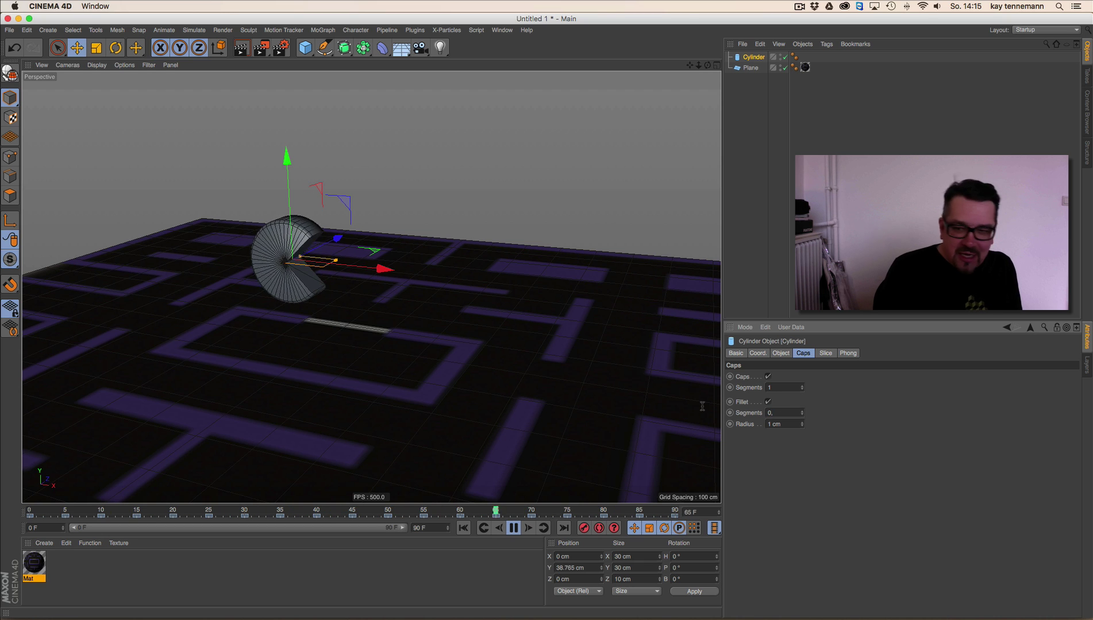
key("Return")
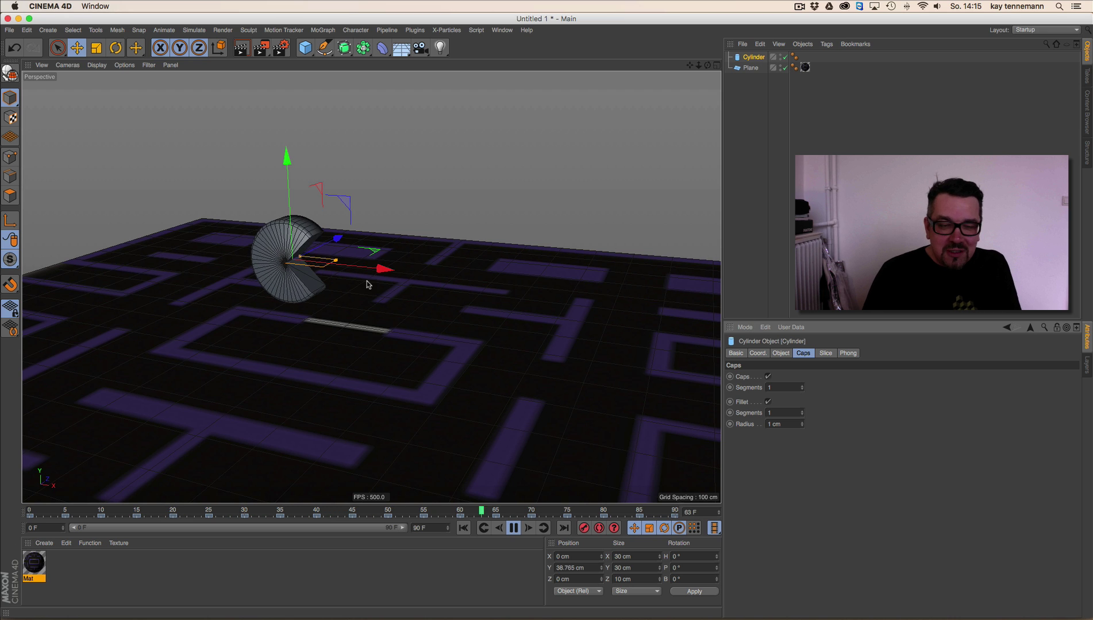
Step: Show the scene in a full-size top view with Gouraud Shading so the whole maze texture is in view
scroll(362, 285, "down", 5)
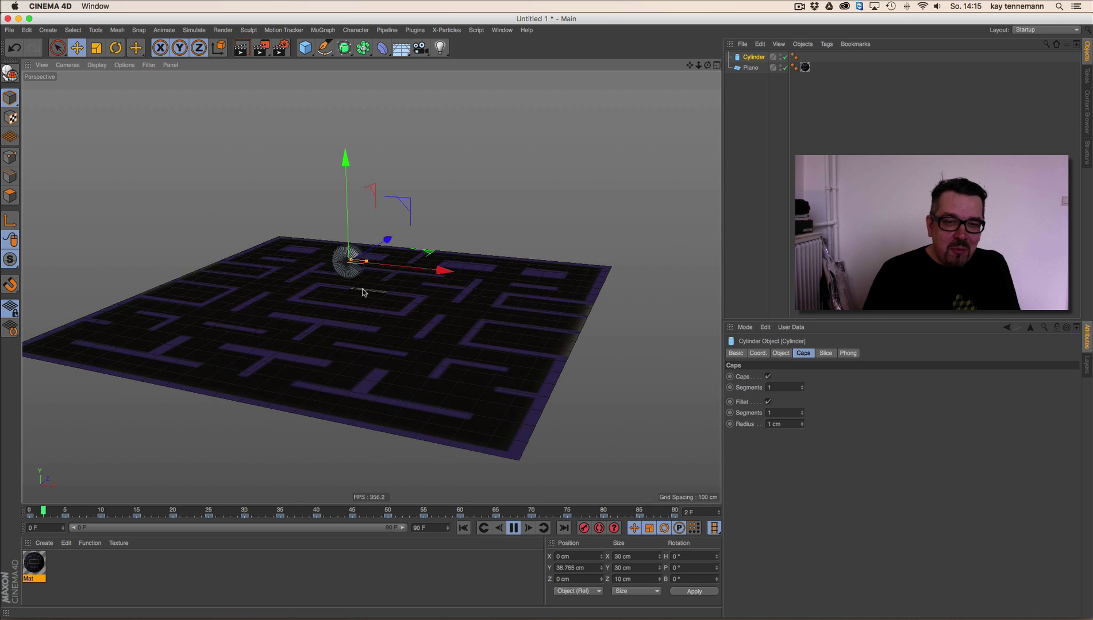
left_click_drag(362, 293, 669, 201, "alt")
key("F7")
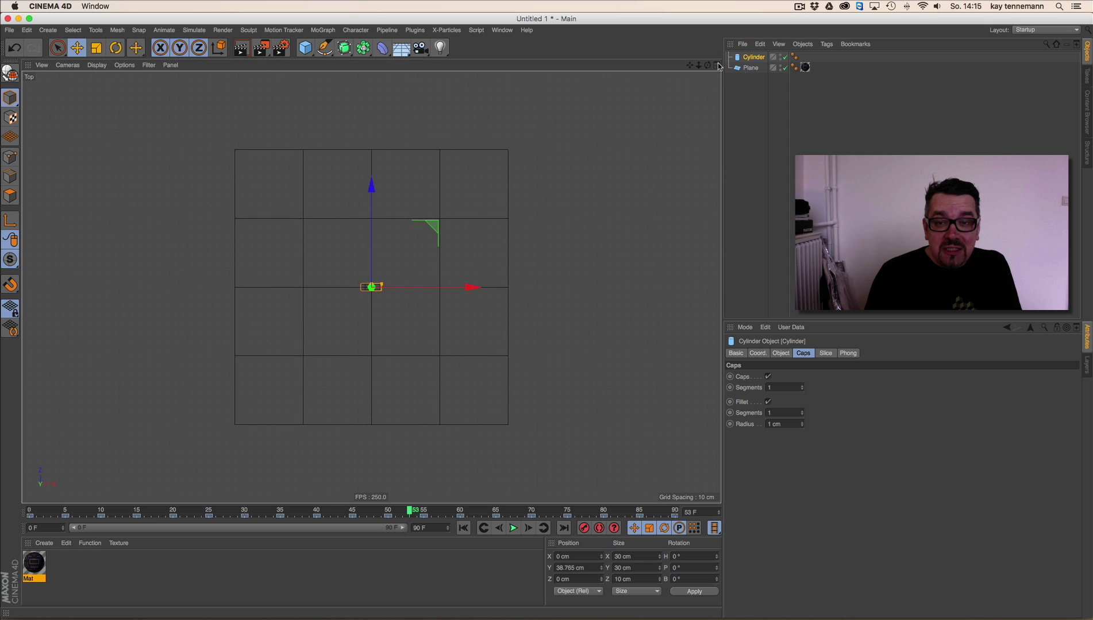
key("F2")
left_click(96, 65)
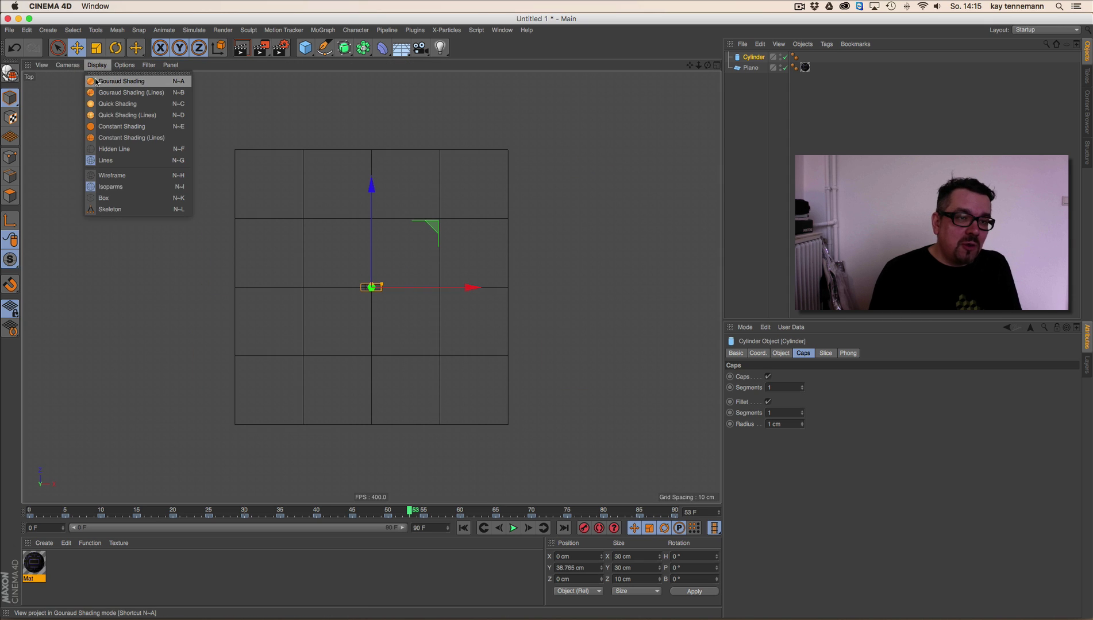
left_click(95, 86)
key("F5")
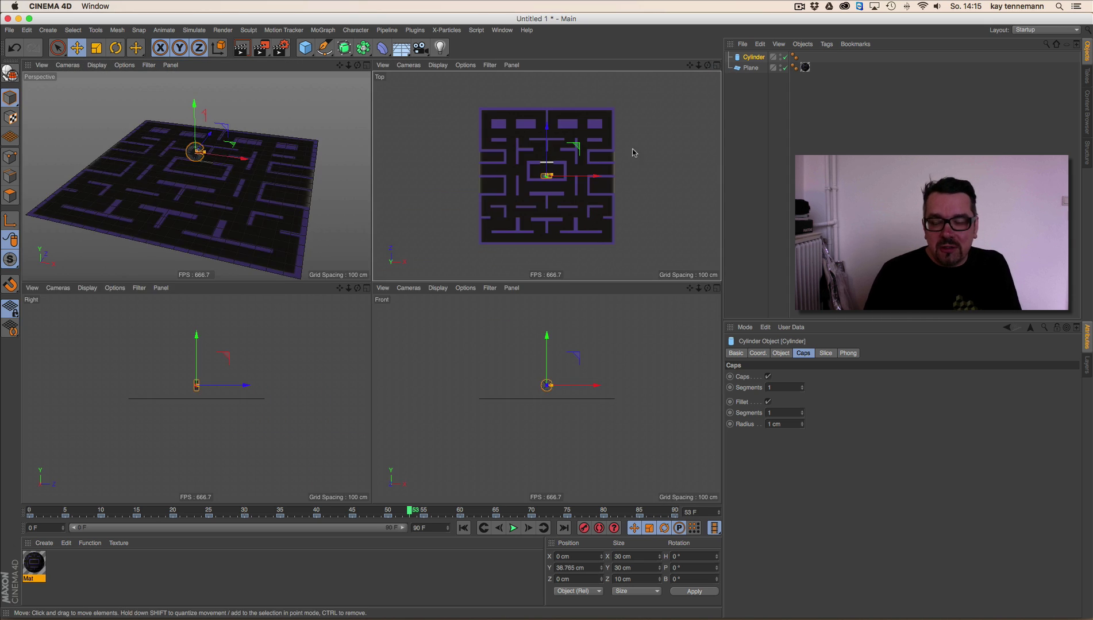
left_click(716, 64)
scroll(332, 254, "up", 5)
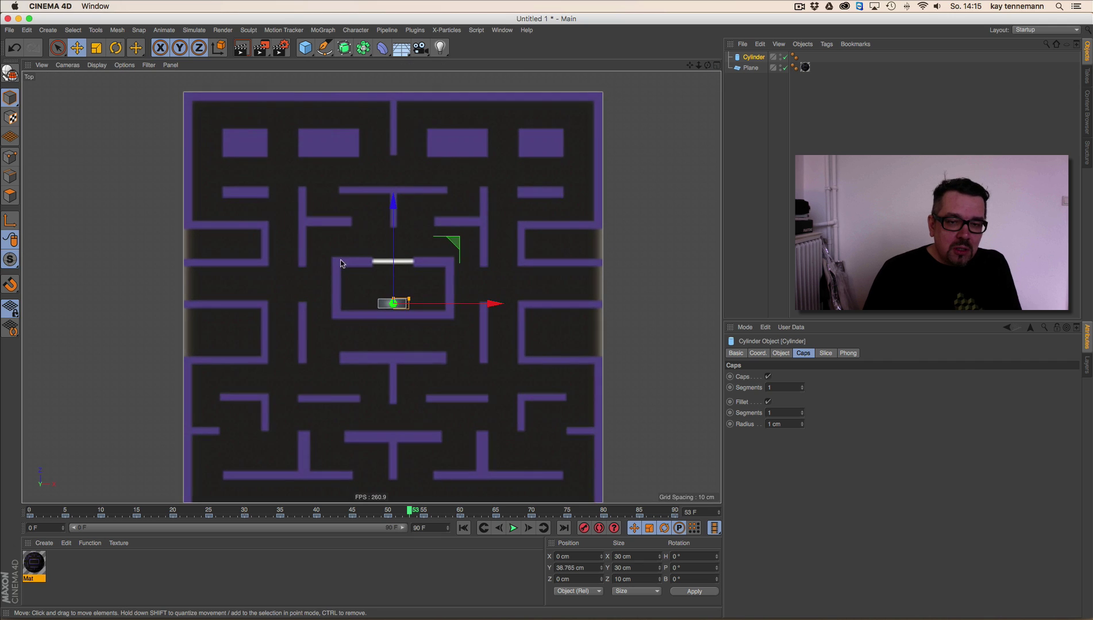
scroll(326, 254, "down", 2)
Step: Draw a Bezier spline with the Pen from outside the maze's right opening, through the corridors below the central box, to the left corridor
left_click(324, 47)
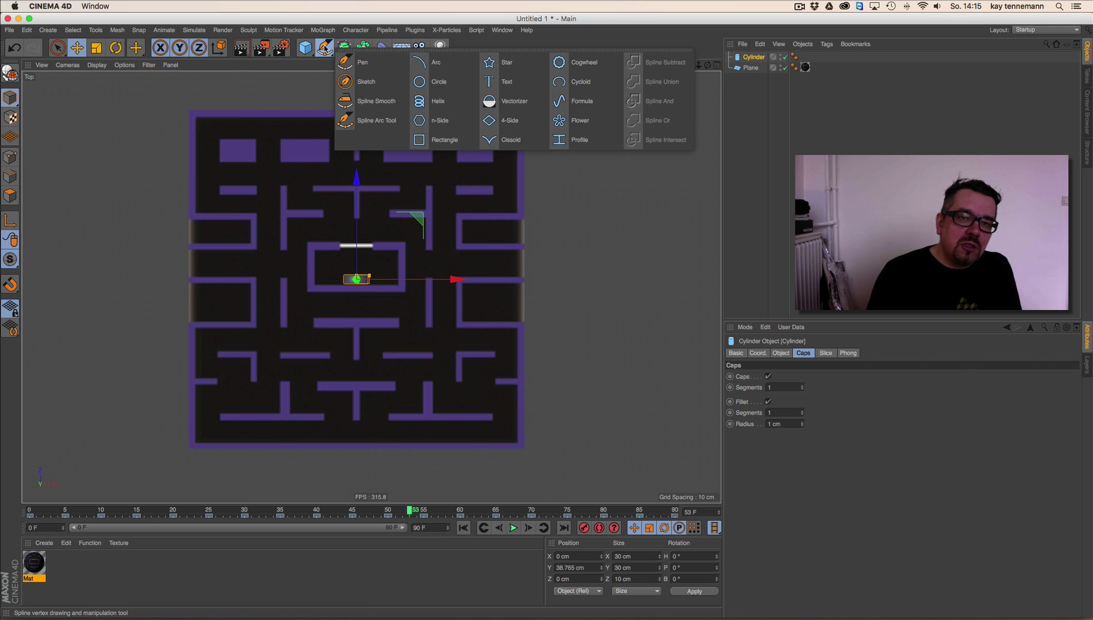
left_click(365, 62)
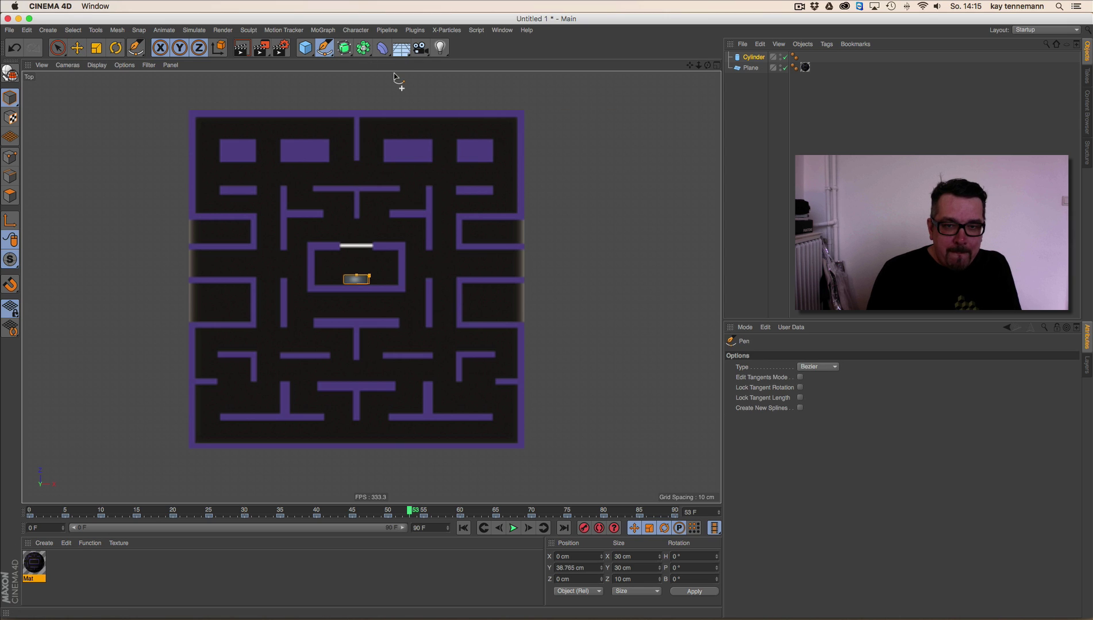
left_click(537, 266)
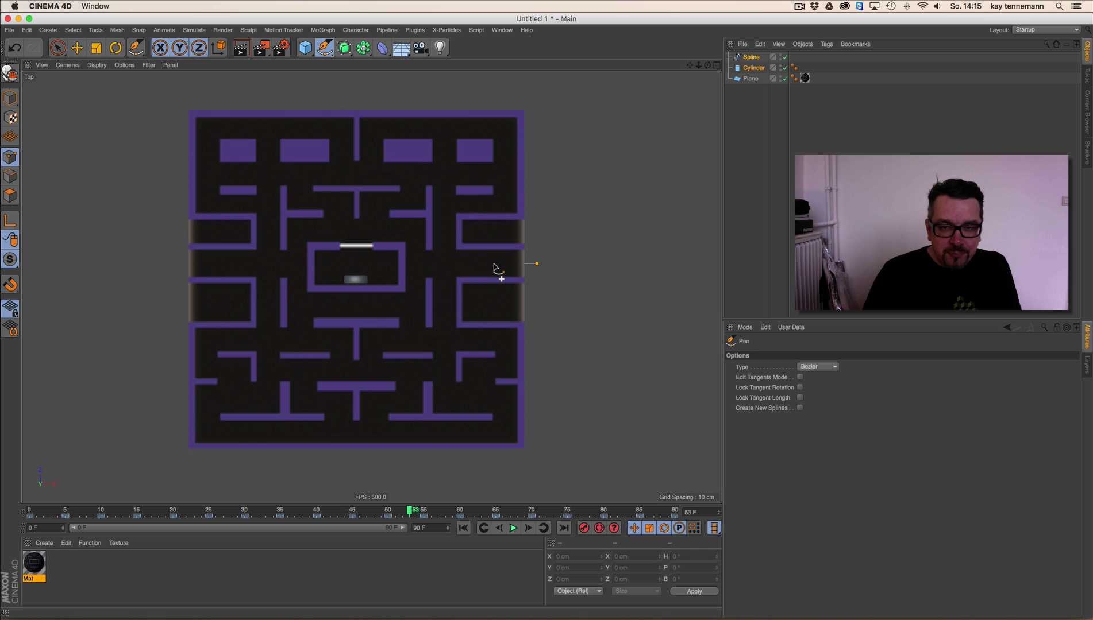
left_click(443, 264)
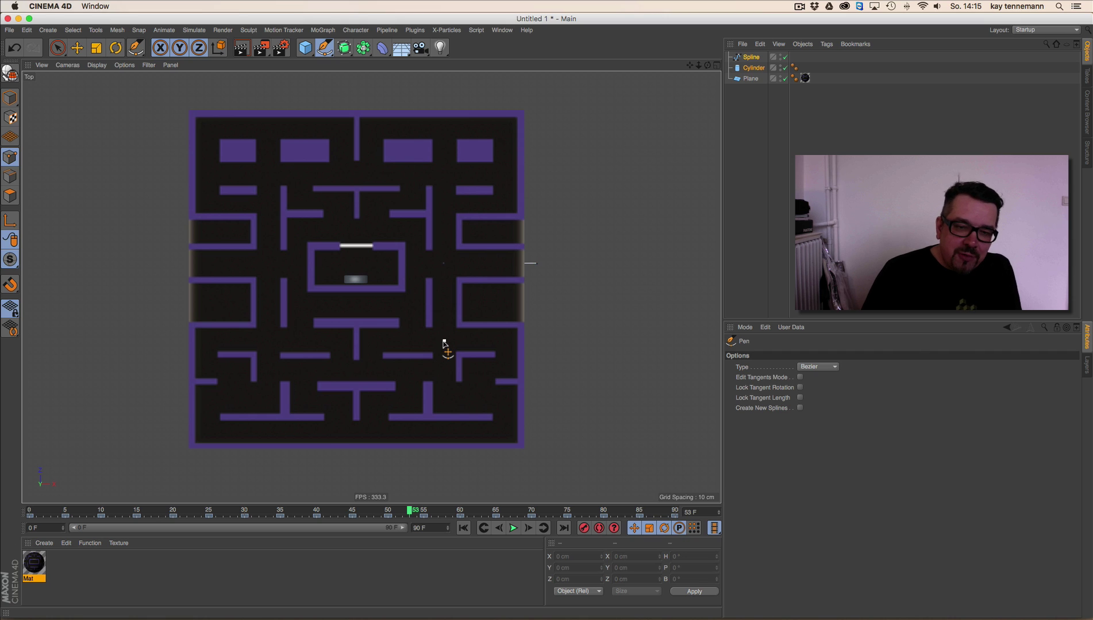
left_click(412, 343)
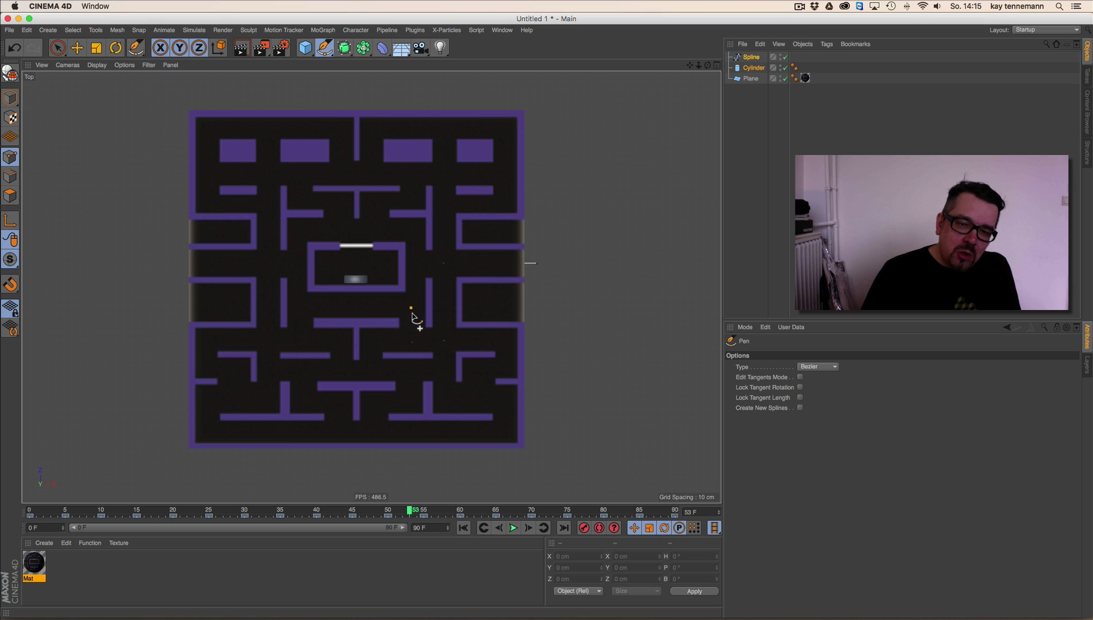
left_click(299, 308)
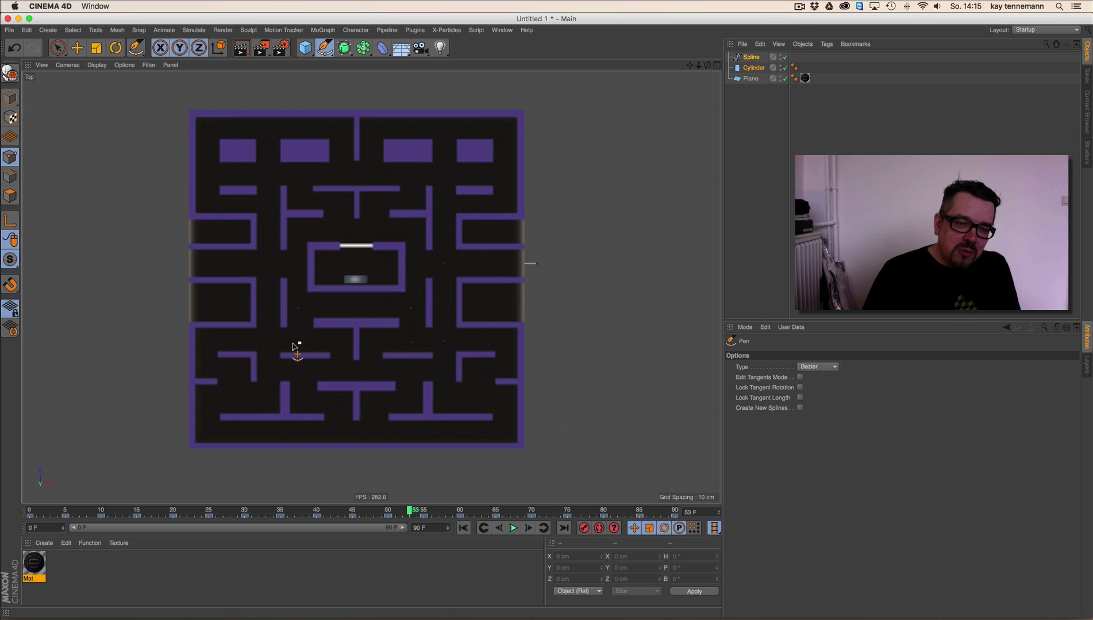
left_click(268, 346)
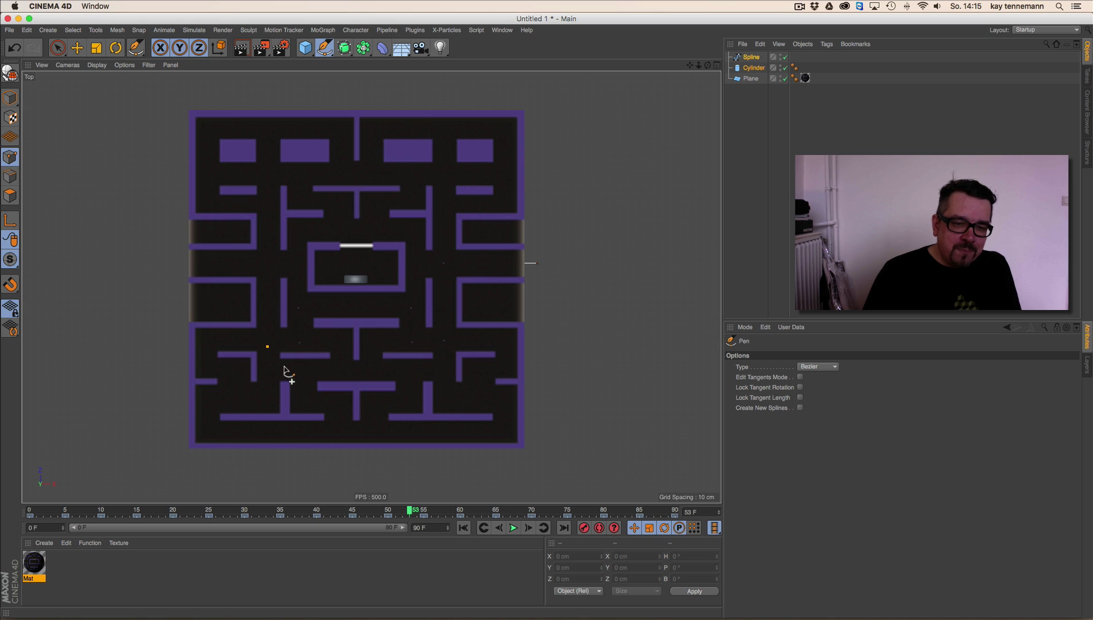
left_click(270, 265)
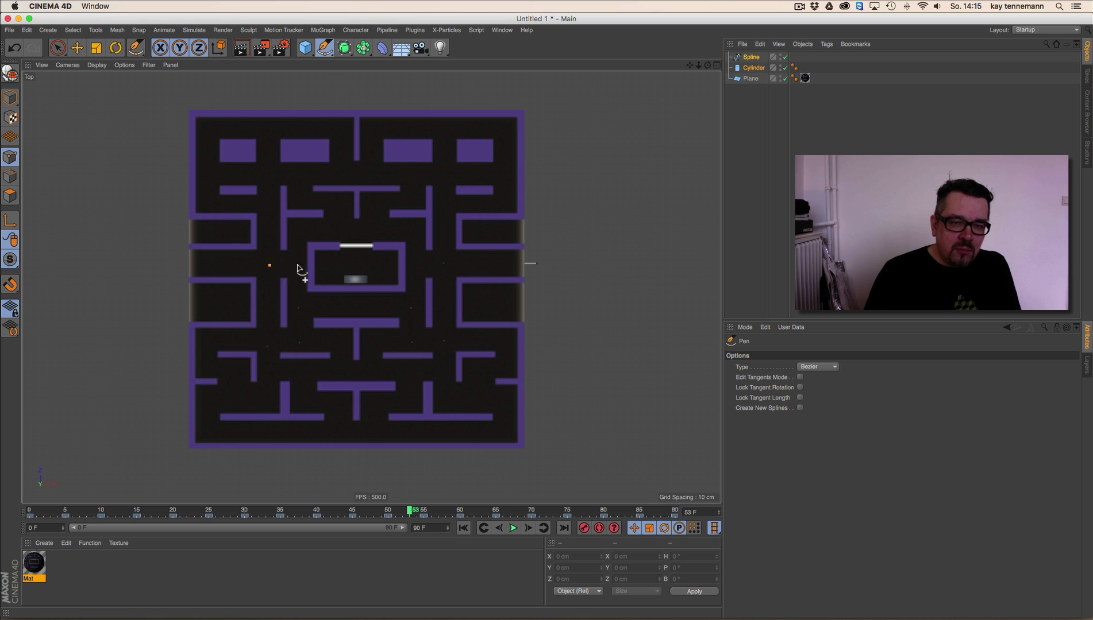
Step: Extend the spline past the central box's upper edge, through the upper-left corridors and back down the left corridor
left_click(298, 232)
left_click(340, 230)
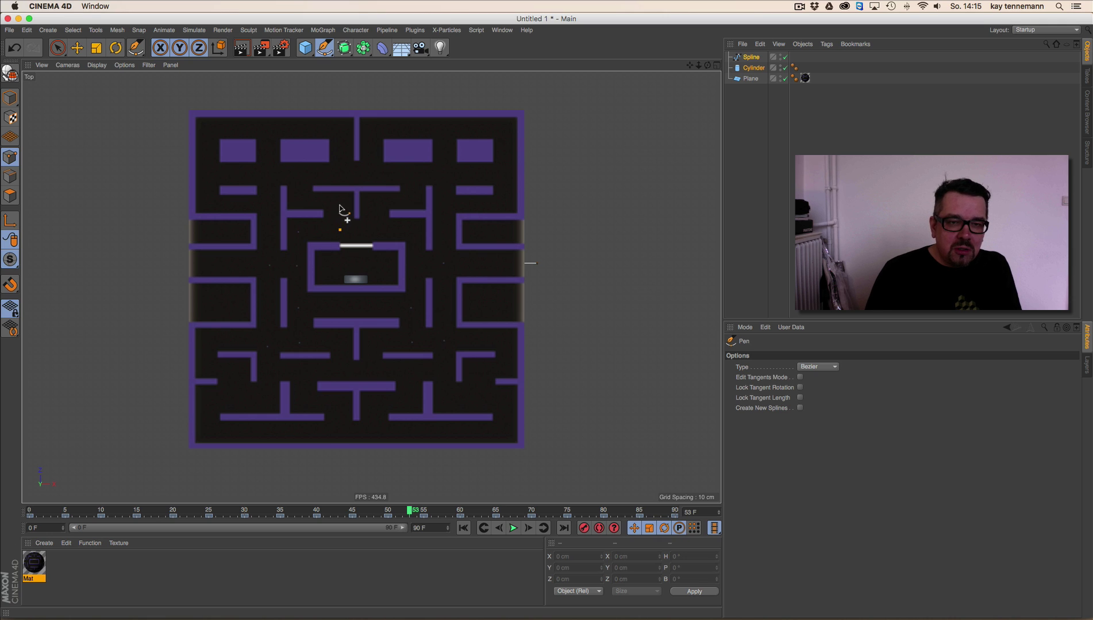
left_click(339, 202)
left_click(298, 201)
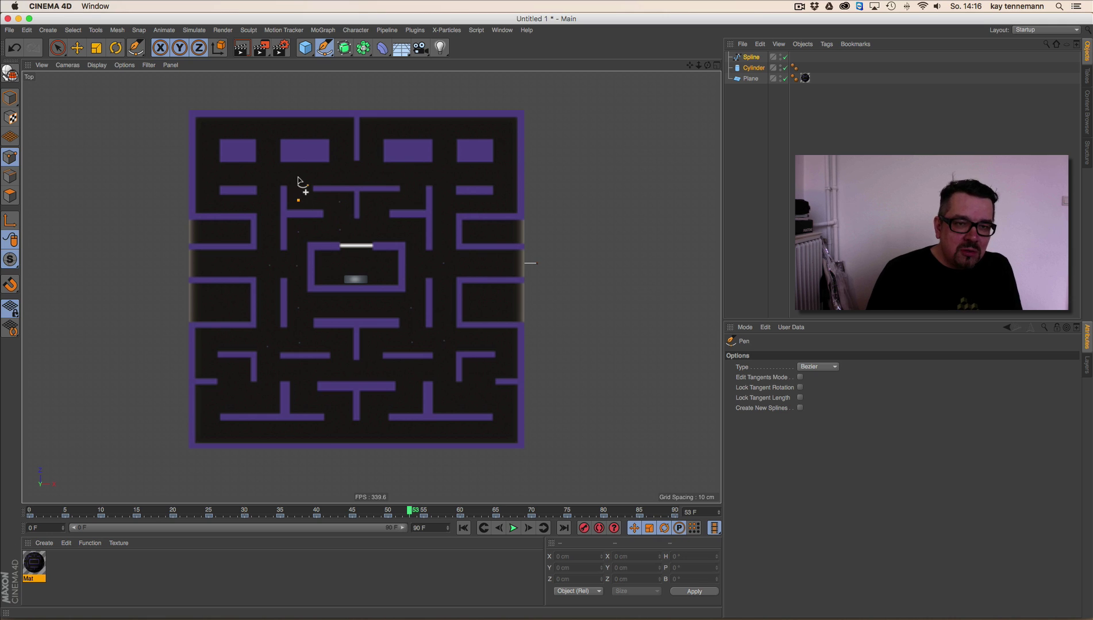
left_click(266, 173)
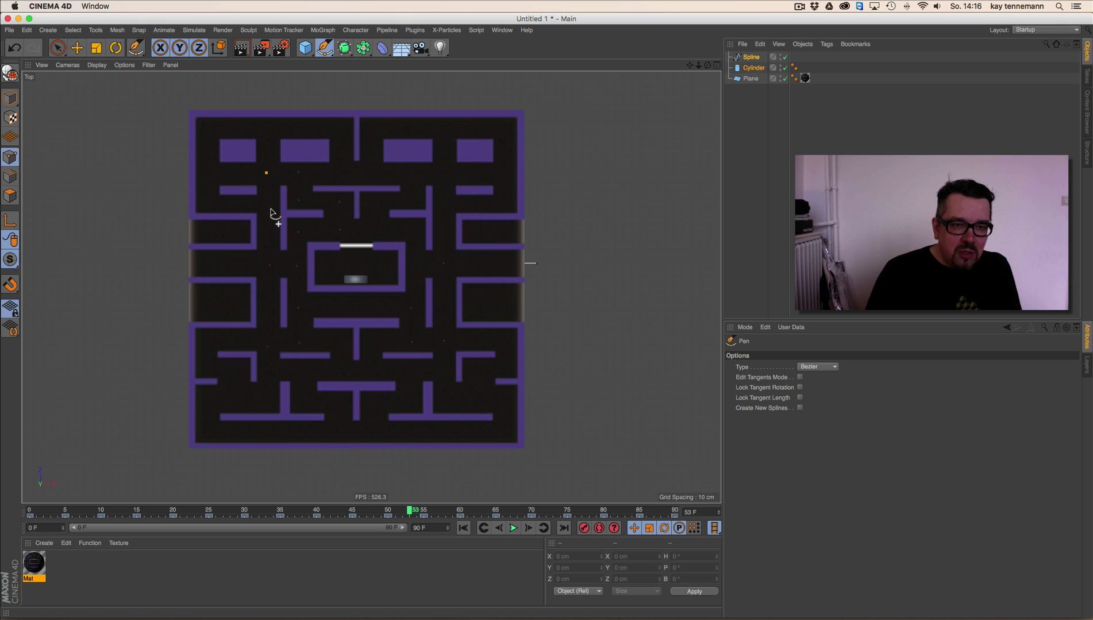
left_click(268, 252)
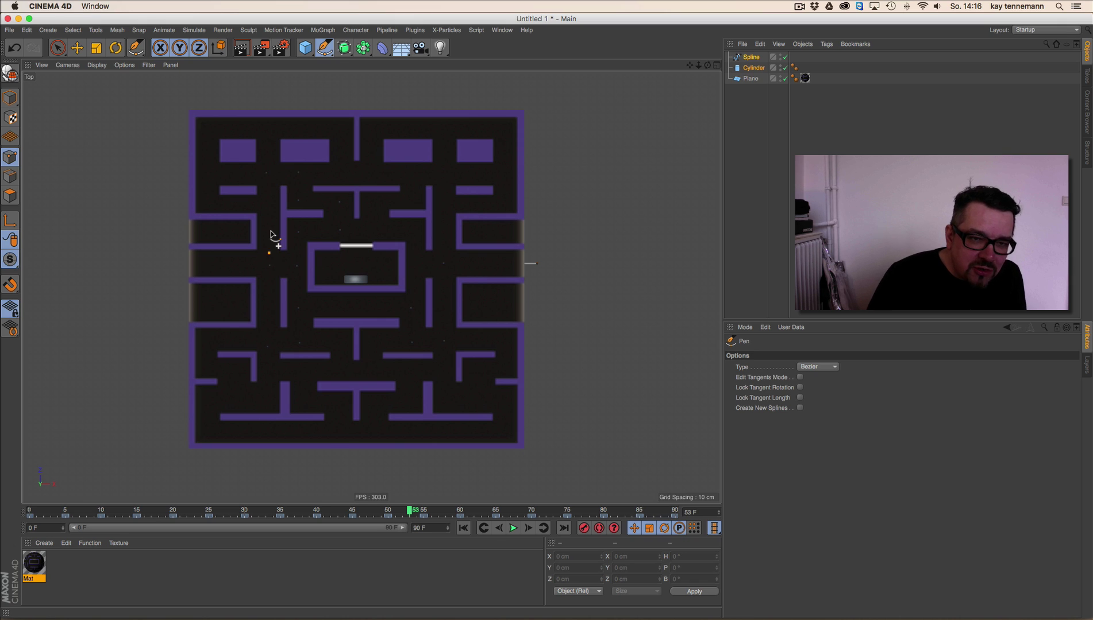
Step: Move the spline's end point down to the height of the side tunnel and slightly left
key("e")
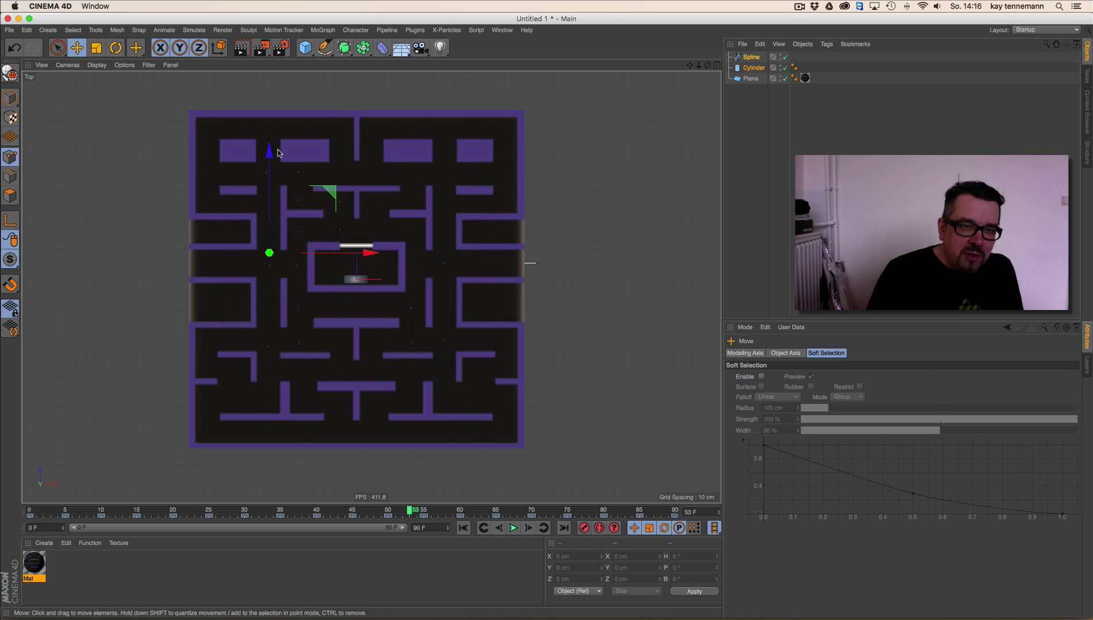
left_click_drag(270, 152, 273, 166)
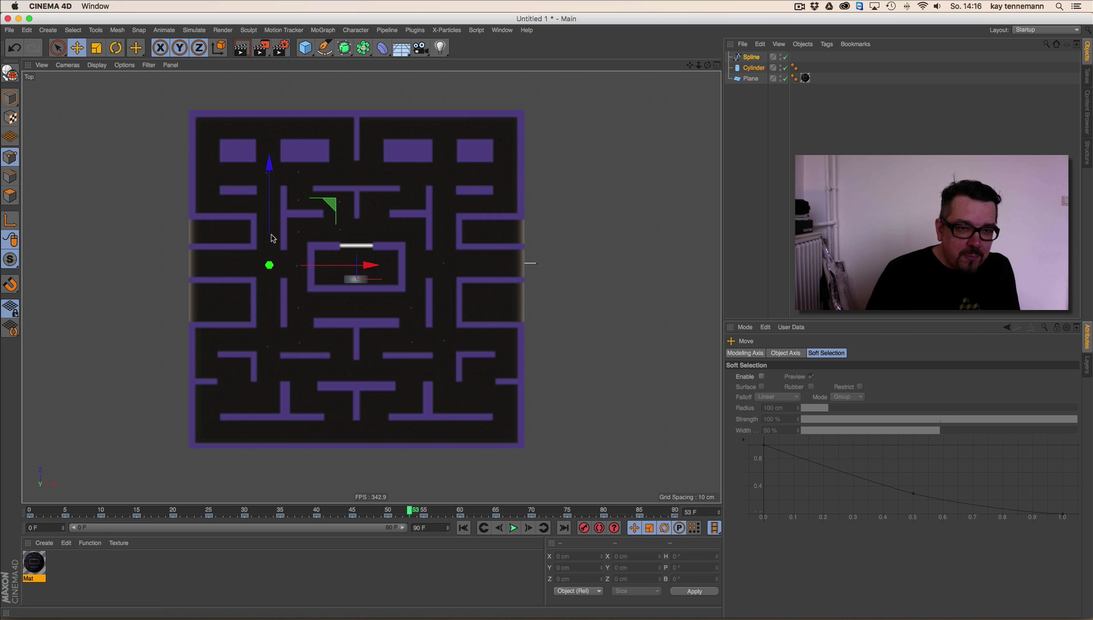
left_click_drag(344, 265, 335, 264)
Step: Switch the top view to an unshaded line display and move the spline's end point under its upper-left corner
left_click(99, 65)
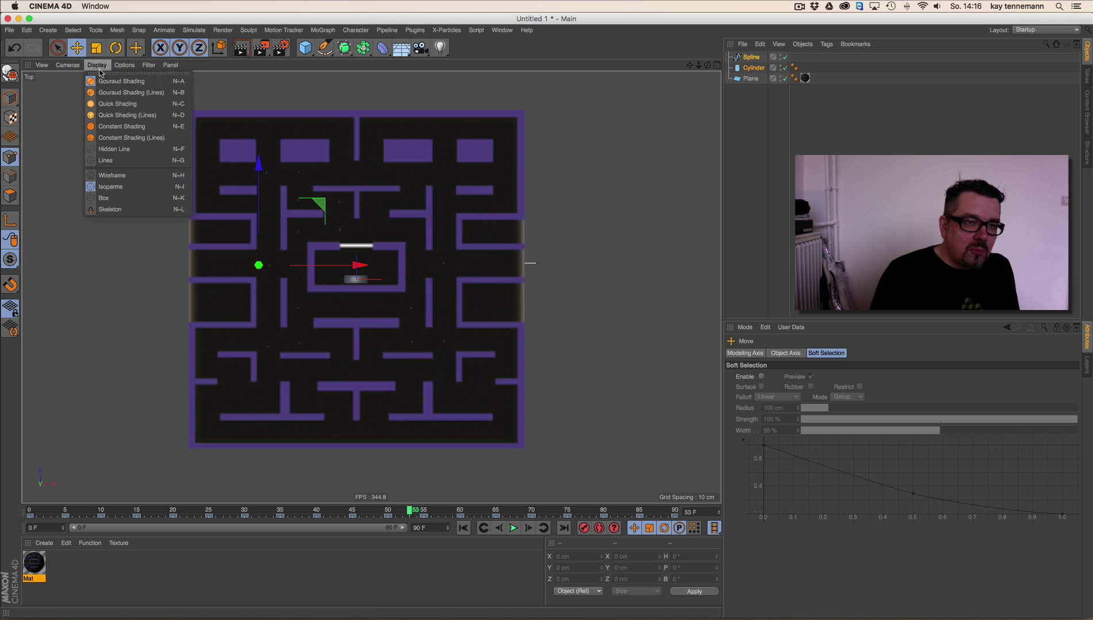
left_click(123, 154)
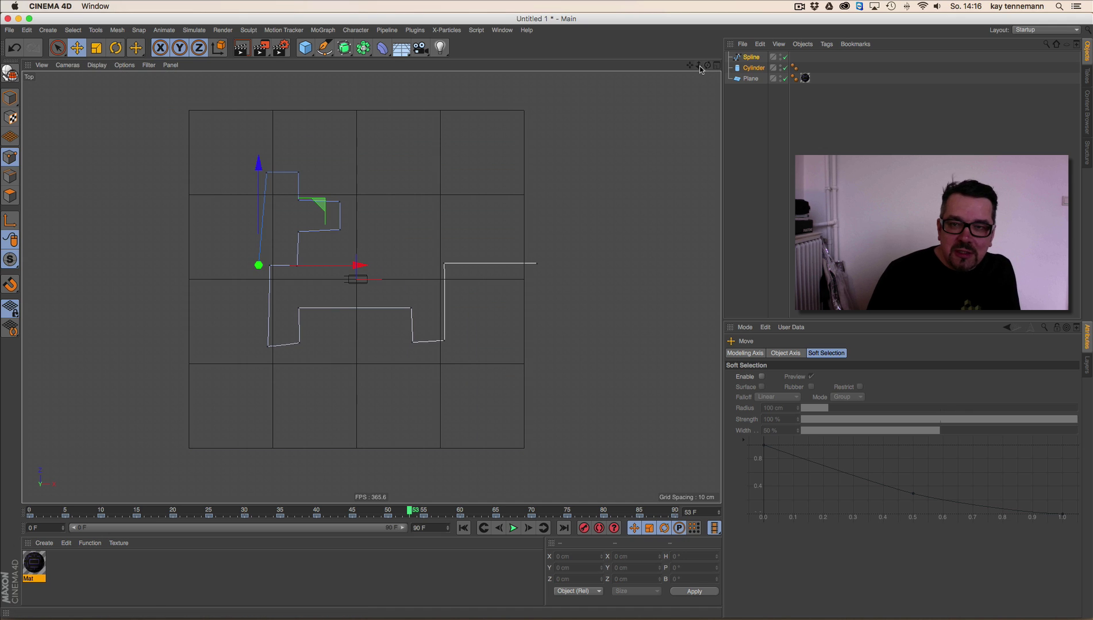
left_click_drag(698, 65, 709, 65)
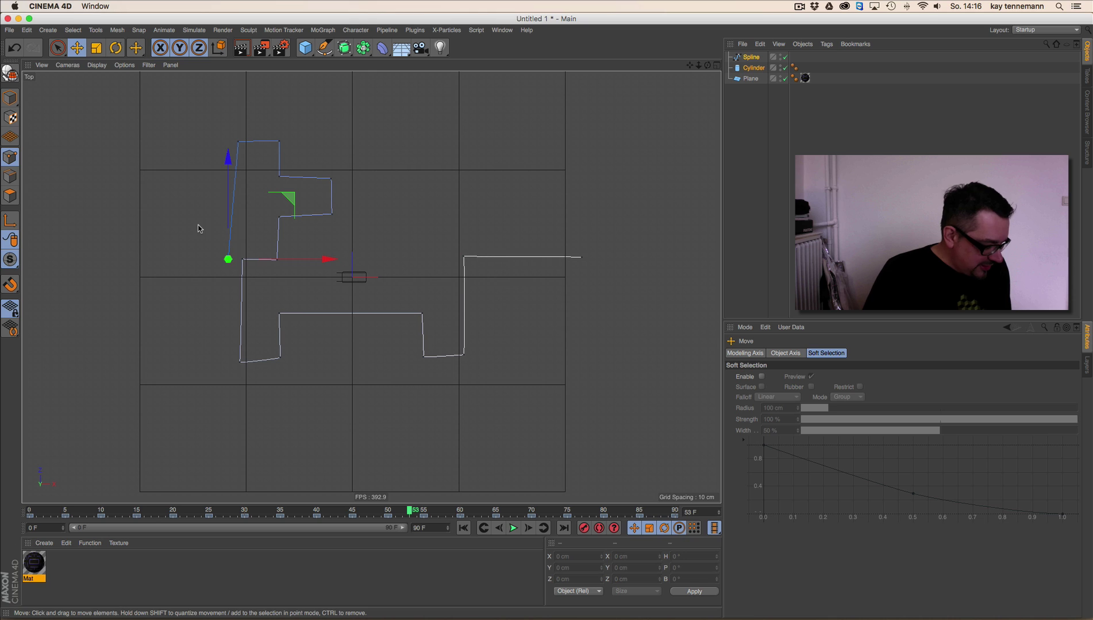
left_click_drag(329, 259, 336, 260)
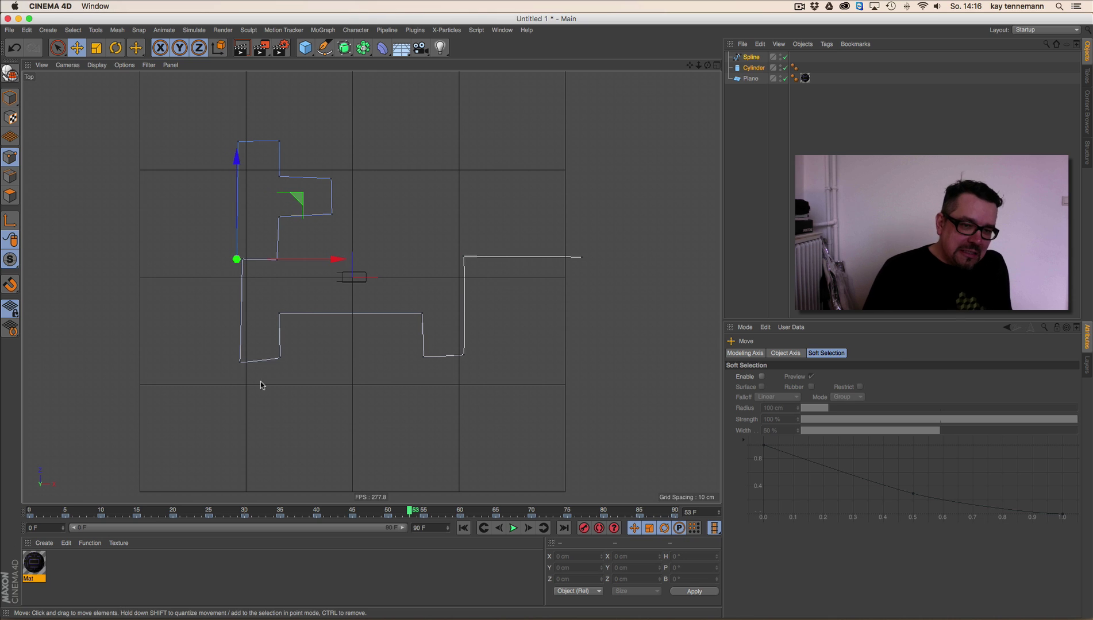
Step: Level the spline's lower corner points so both bottom segments run horizontally
left_click(280, 358)
left_click(240, 363)
left_click_drag(240, 261, 240, 256)
left_click(464, 355)
left_click_drag(464, 257, 464, 260)
Step: Add a corner point near the spline's end and move the end point out through the side tunnel, past the plane's left edge
left_click(238, 259)
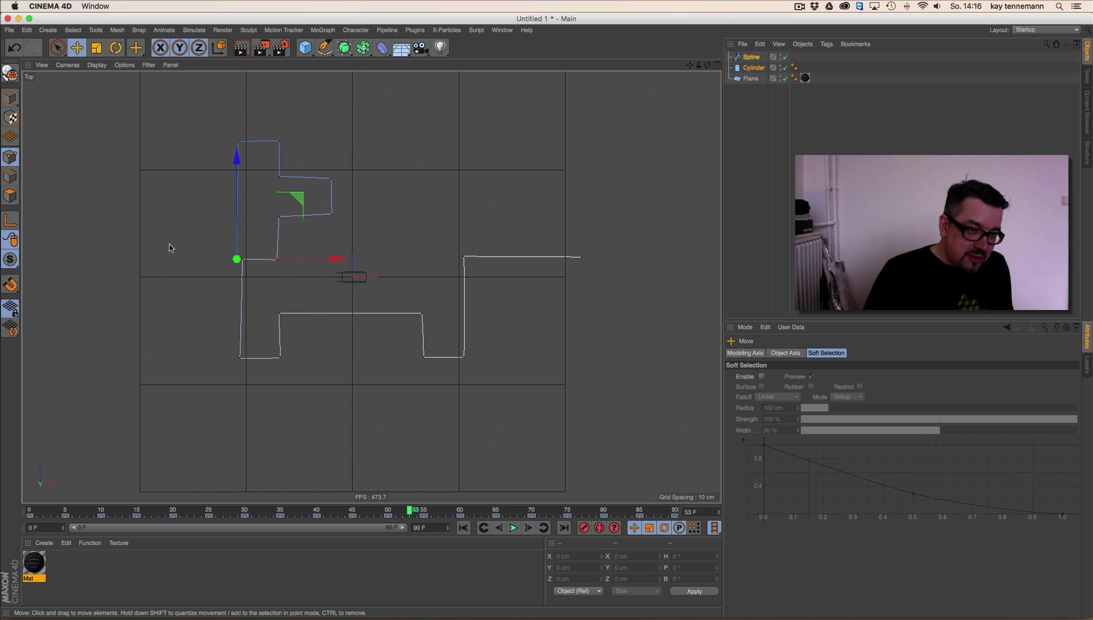
left_click(177, 261)
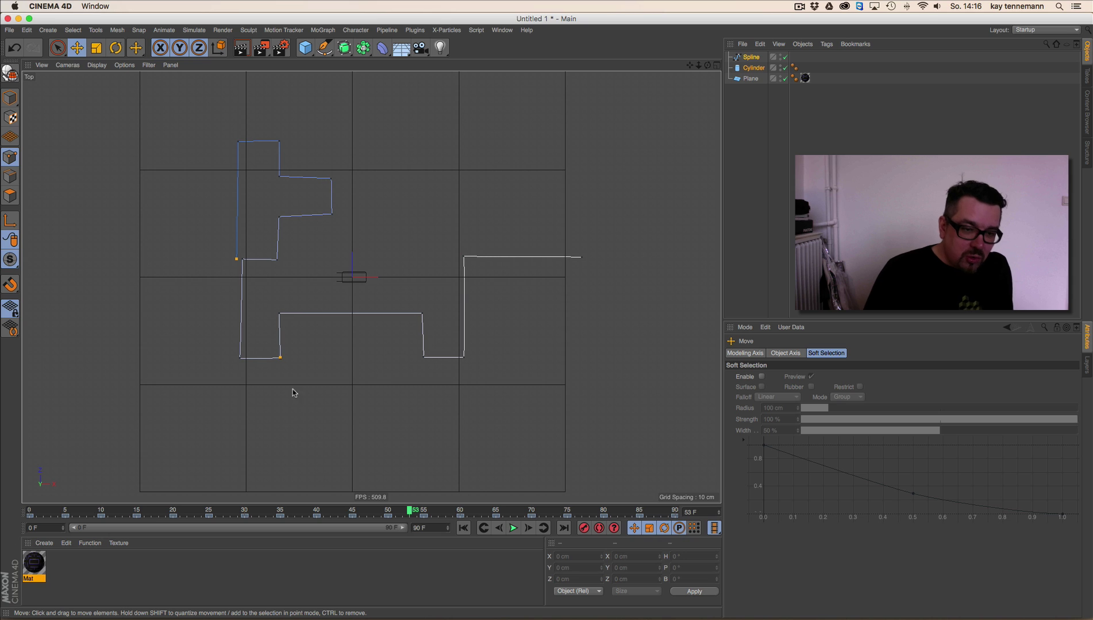
right_click(173, 300)
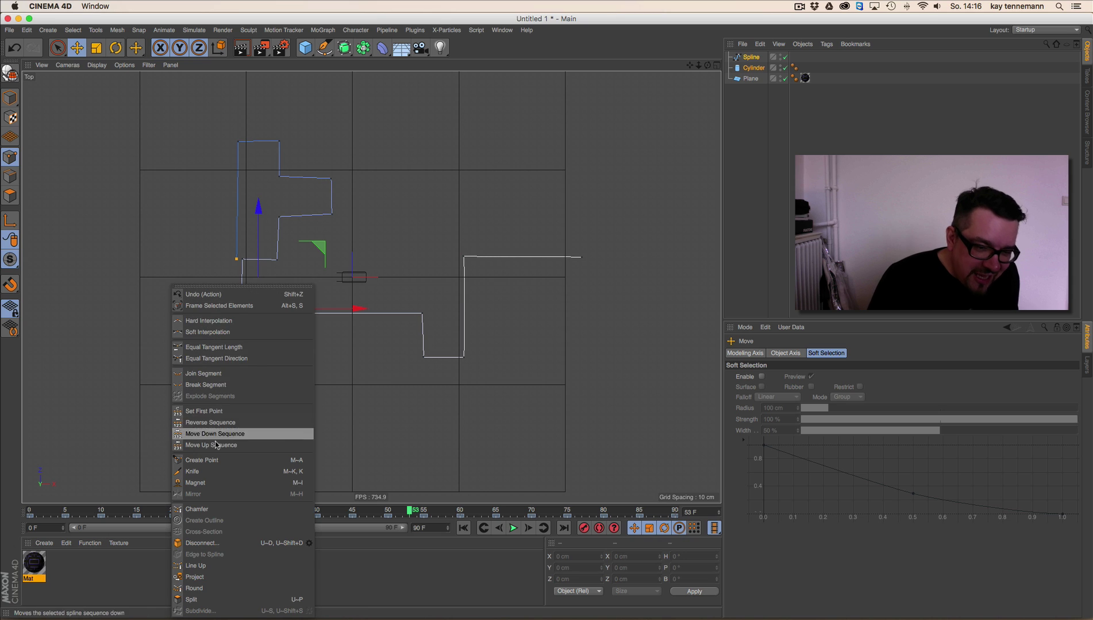
left_click(193, 471)
key("space")
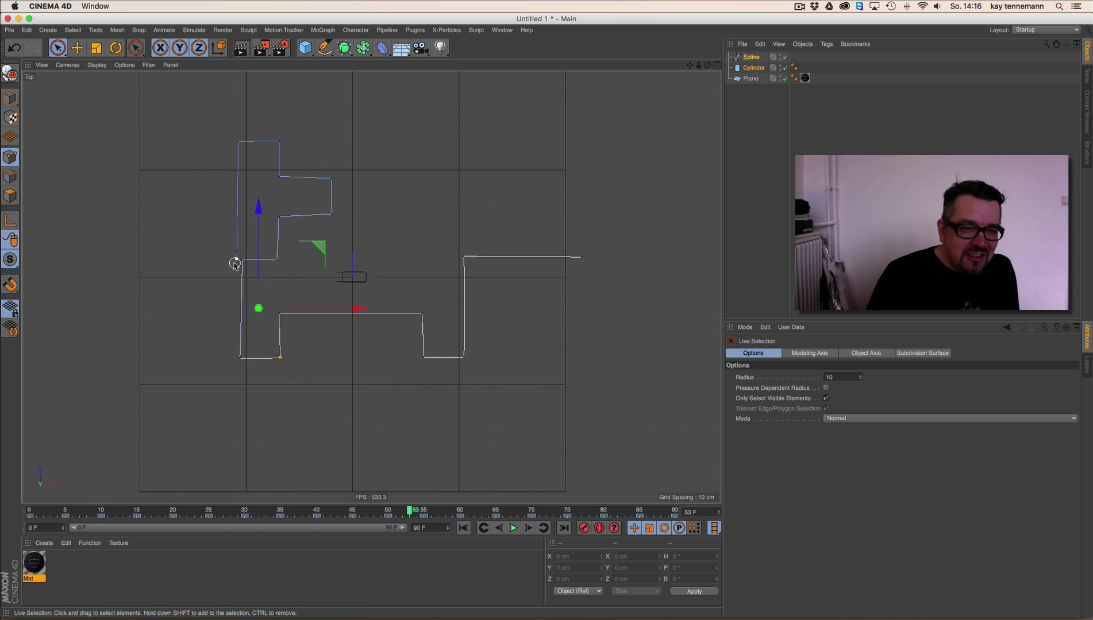
left_click(236, 259)
left_click_drag(338, 259, 229, 263)
key("super+z")
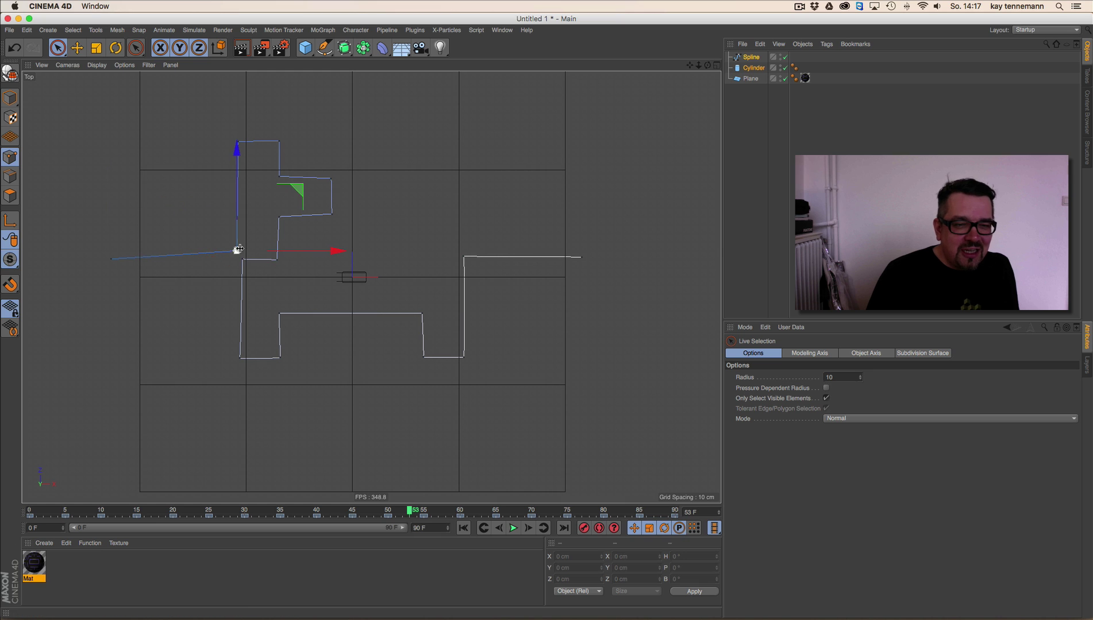
Step: Restore the shaded display in the top view and switch to the maximised perspective view
left_click(97, 65)
left_click(101, 82)
left_click(715, 66)
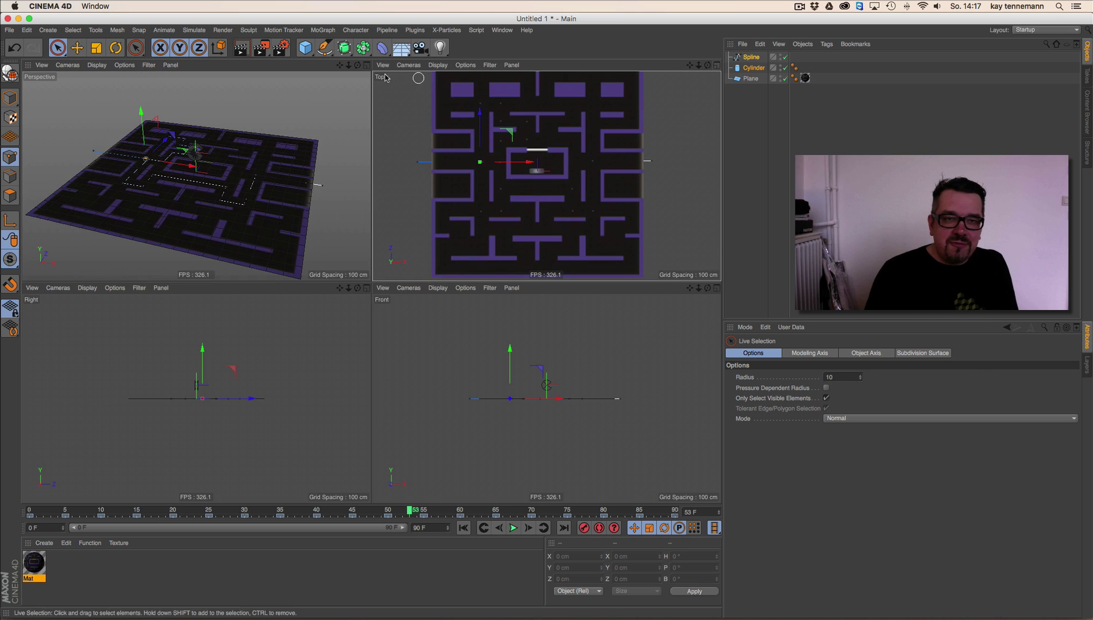
left_click(366, 66)
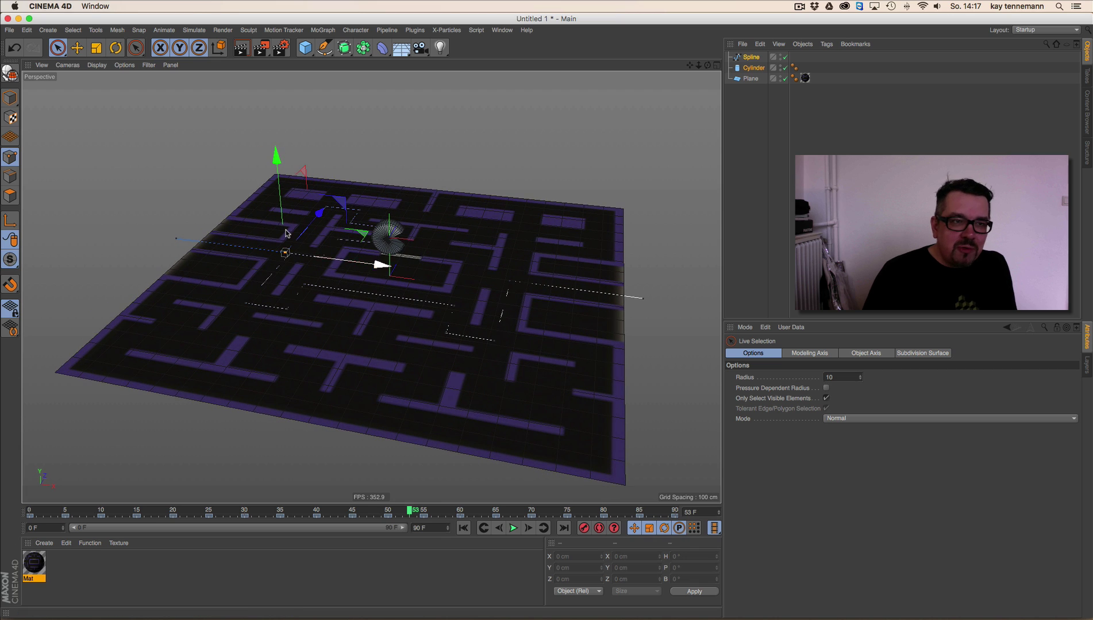
Step: Raise the whole spline to about 4 cm on Y and rename it path
key("e")
key("Return")
left_click(750, 57)
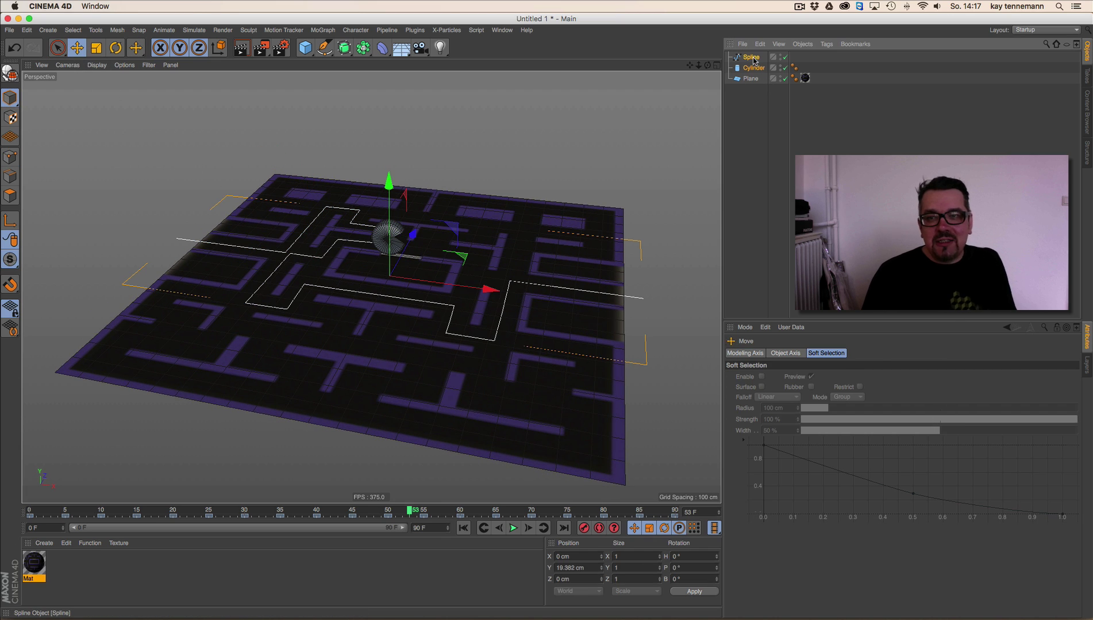
left_click_drag(388, 190, 387, 185)
double_click(757, 57)
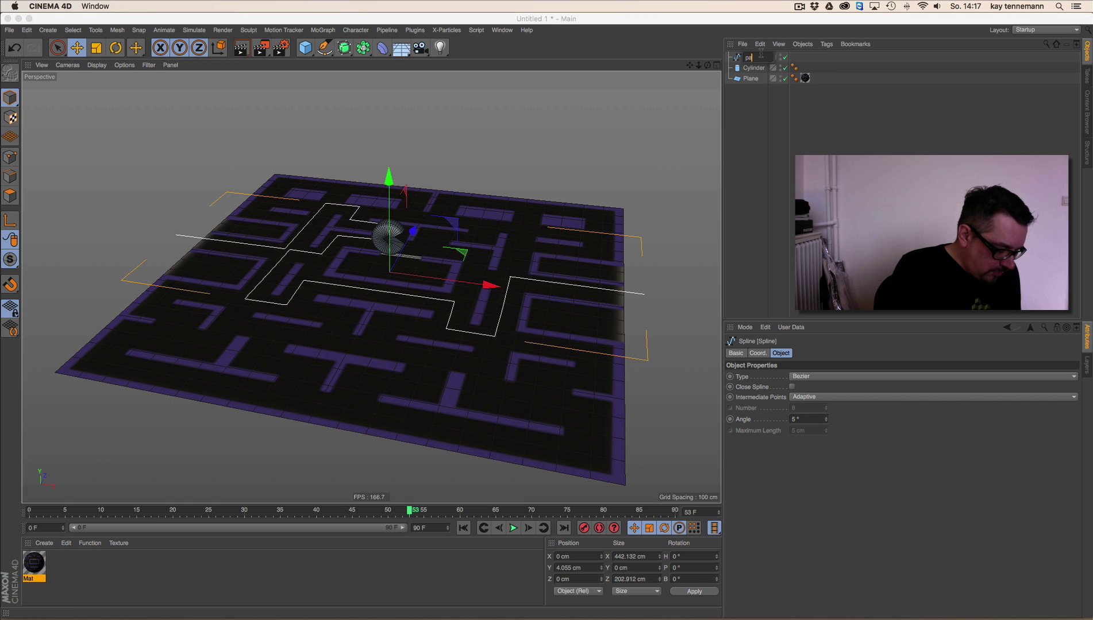
key("Return")
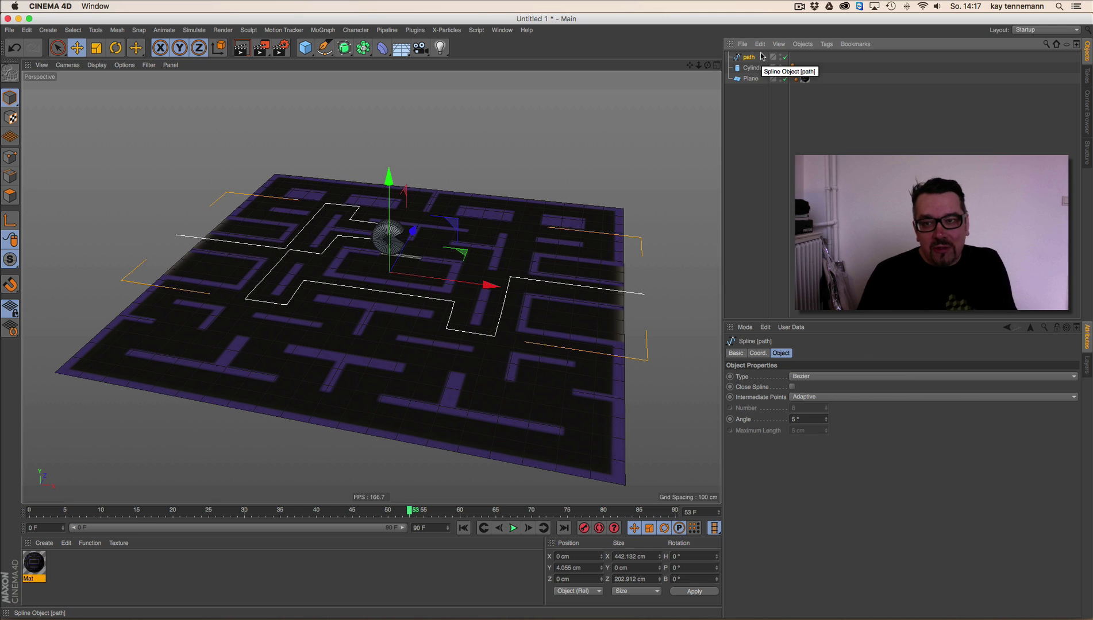
Step: Add a null object to the scene and name it pac man
left_click(79, 31)
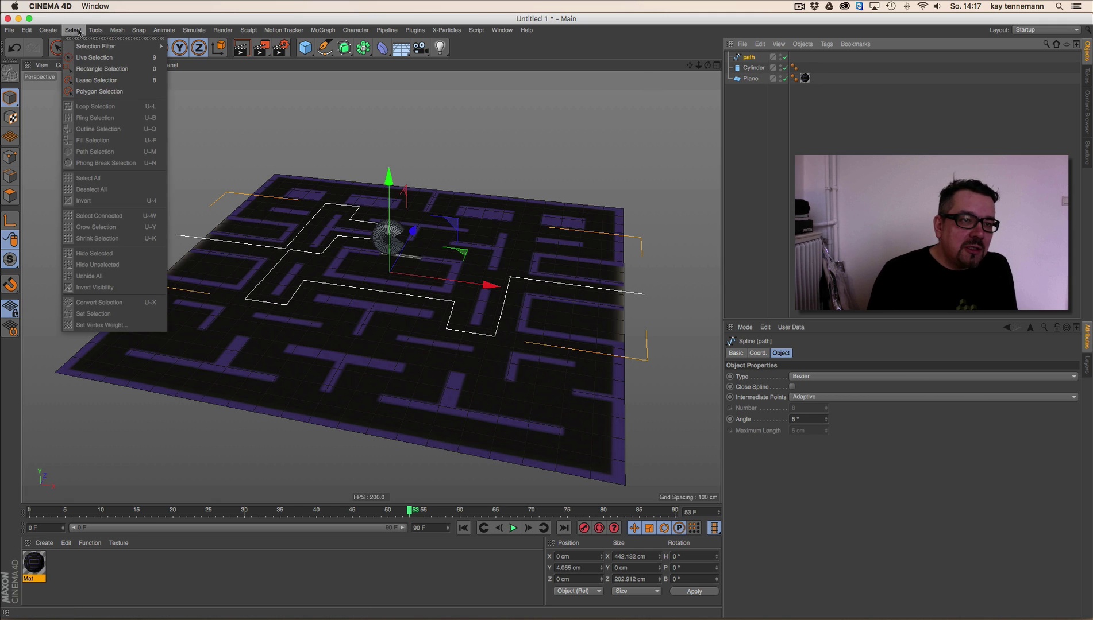
mouse_move(48, 30)
left_click(104, 50)
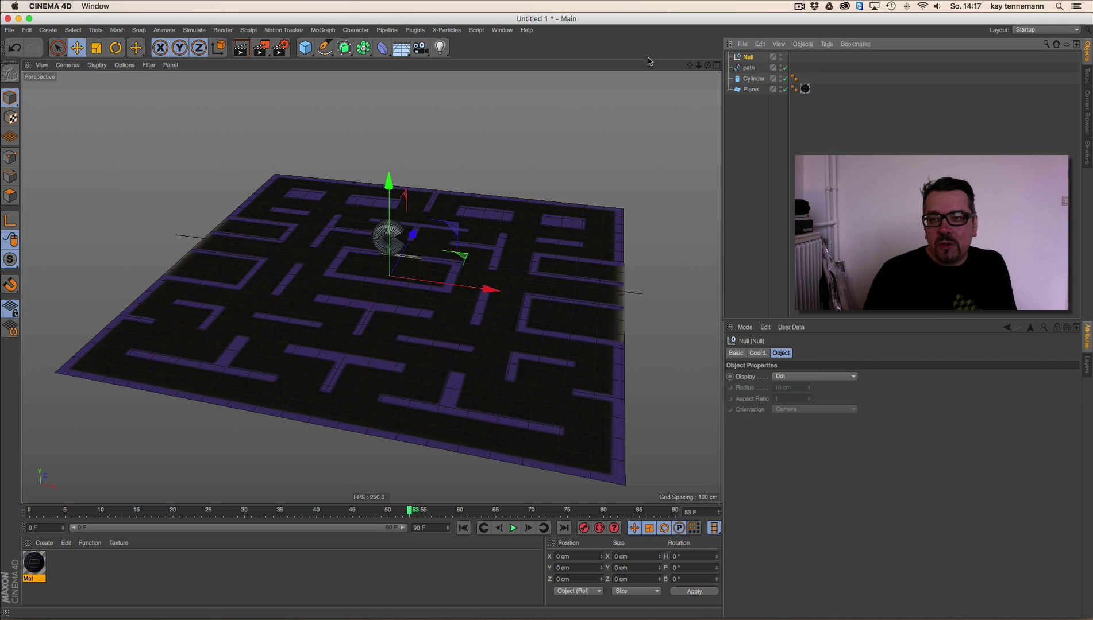
double_click(748, 58)
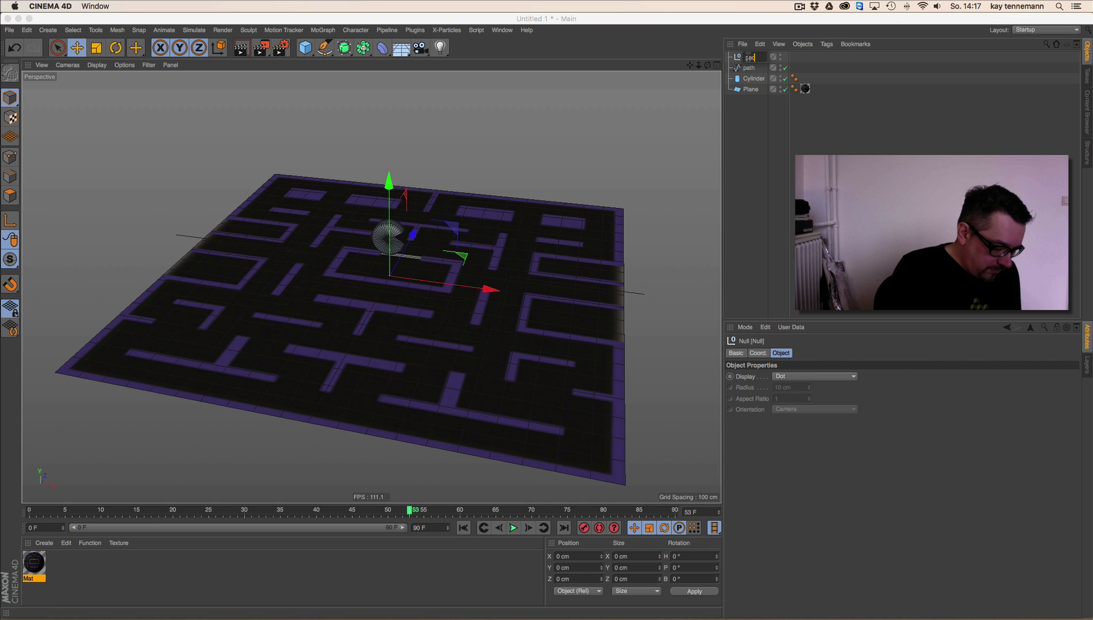
key("Return")
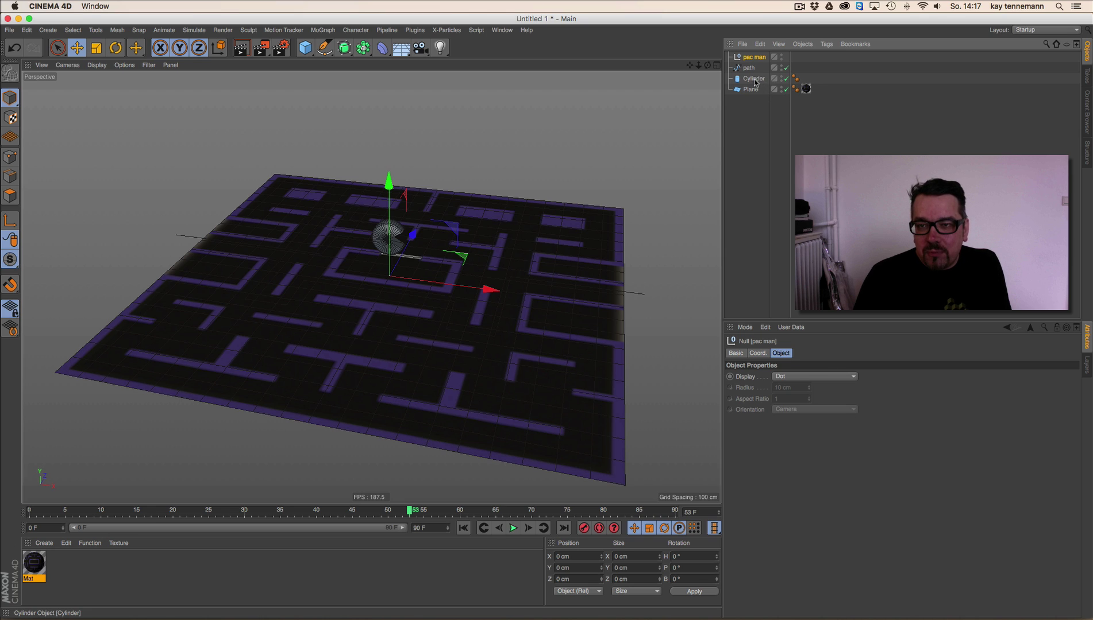
Step: Nest the cylinder under the pac man null and rename the cylinder pac man
left_click(753, 79)
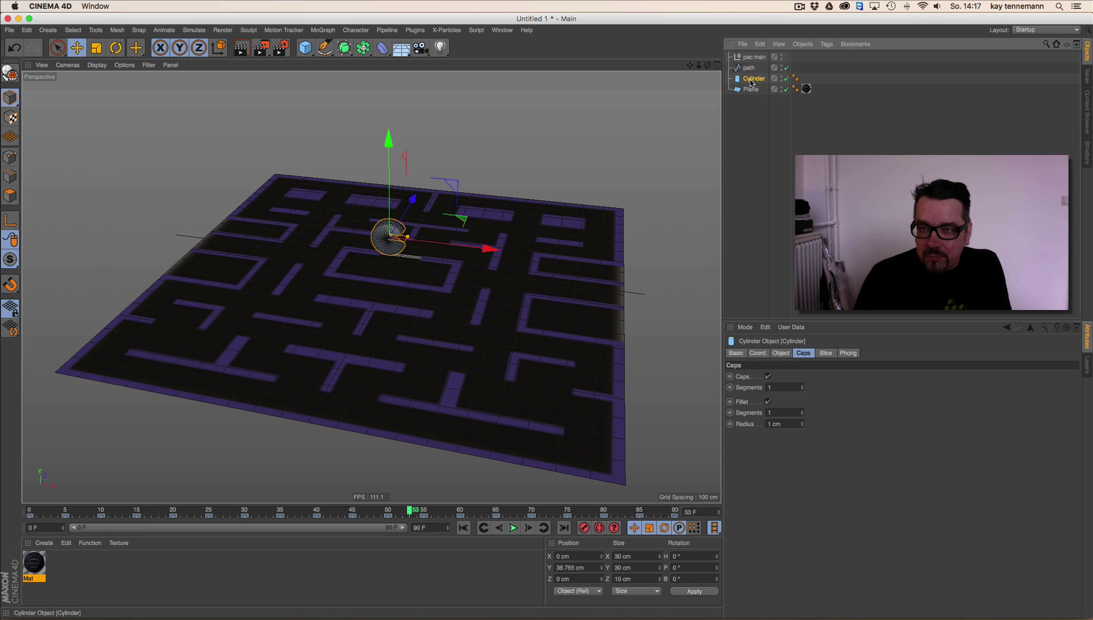
left_click_drag(751, 60, 751, 58)
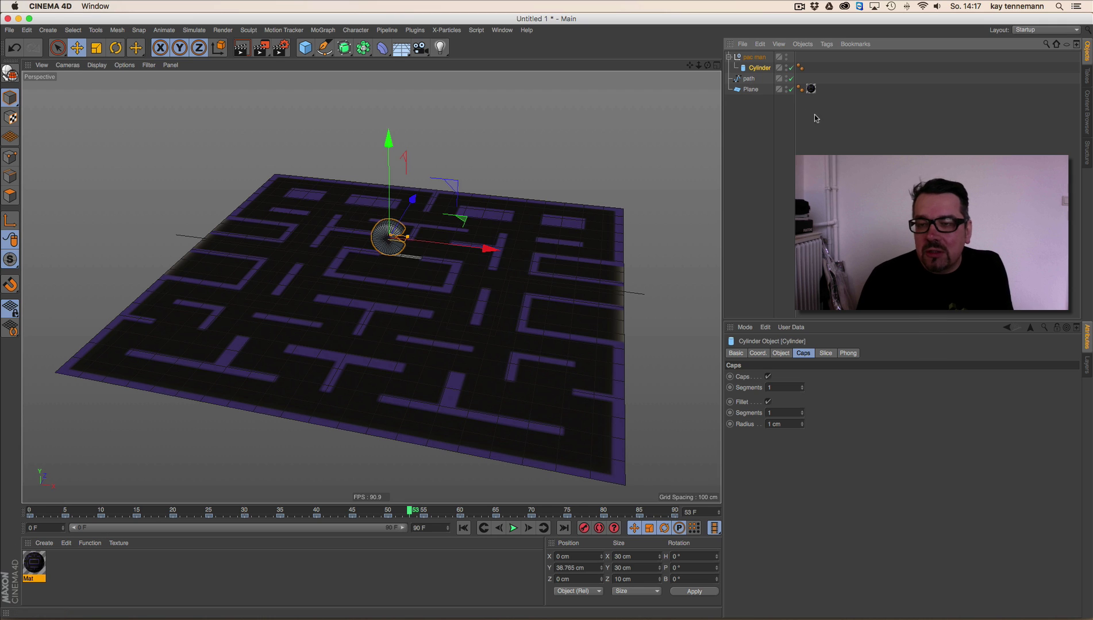
double_click(768, 67)
type("pac")
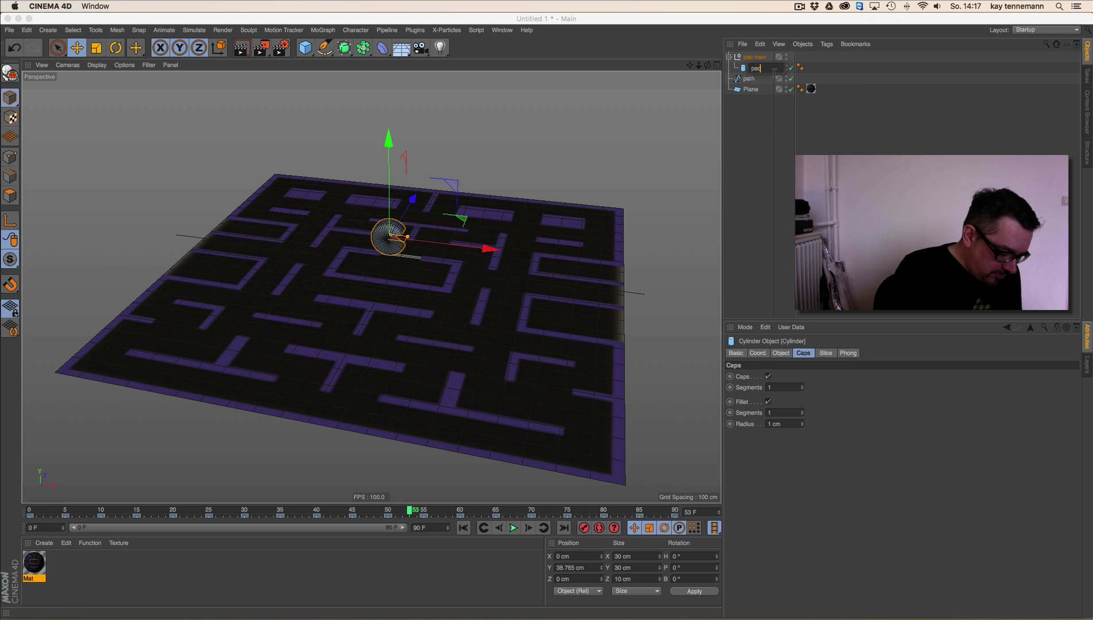
type(" man")
key("Return")
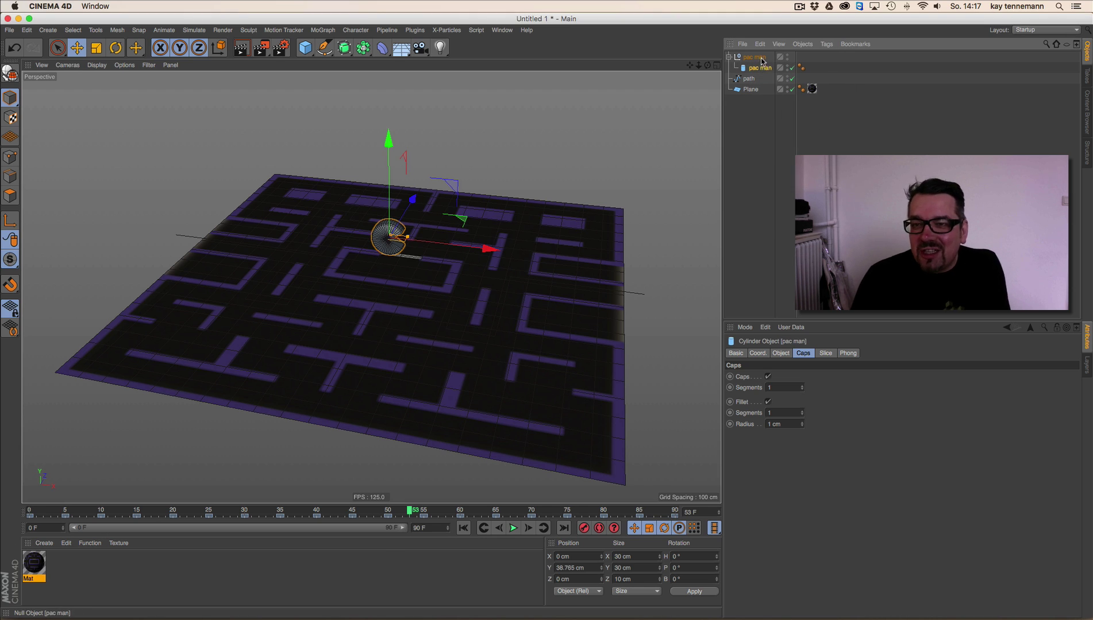
Step: Give the pac man null an Align to Spline tag with path as its spline path and tangential alignment enabled
right_click(762, 61)
mouse_move(764, 64)
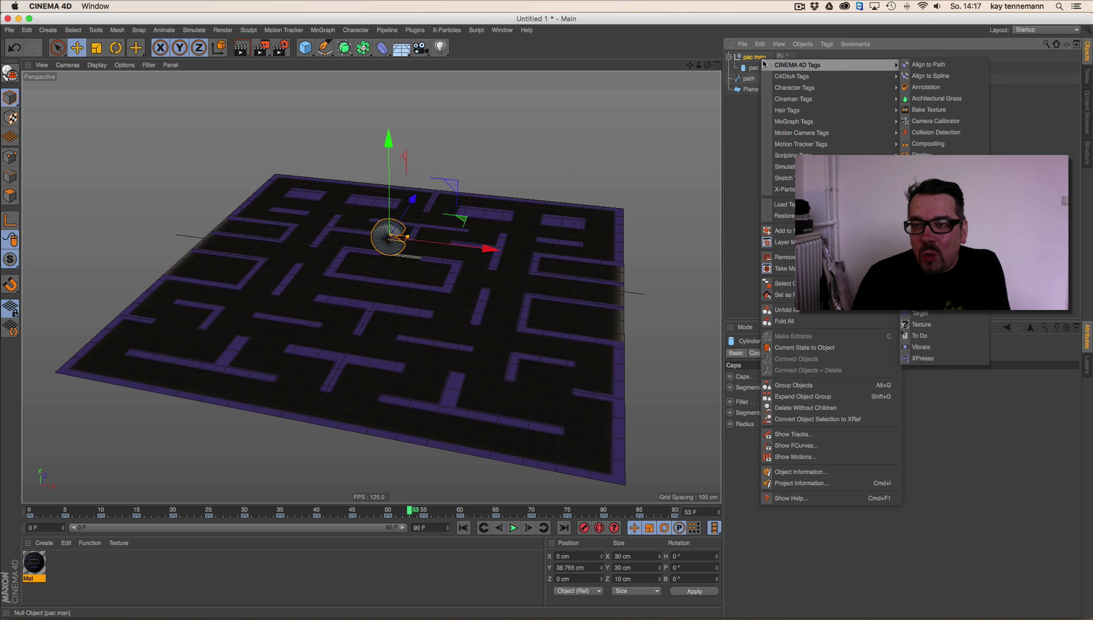
left_click(925, 78)
left_click_drag(748, 79, 750, 87)
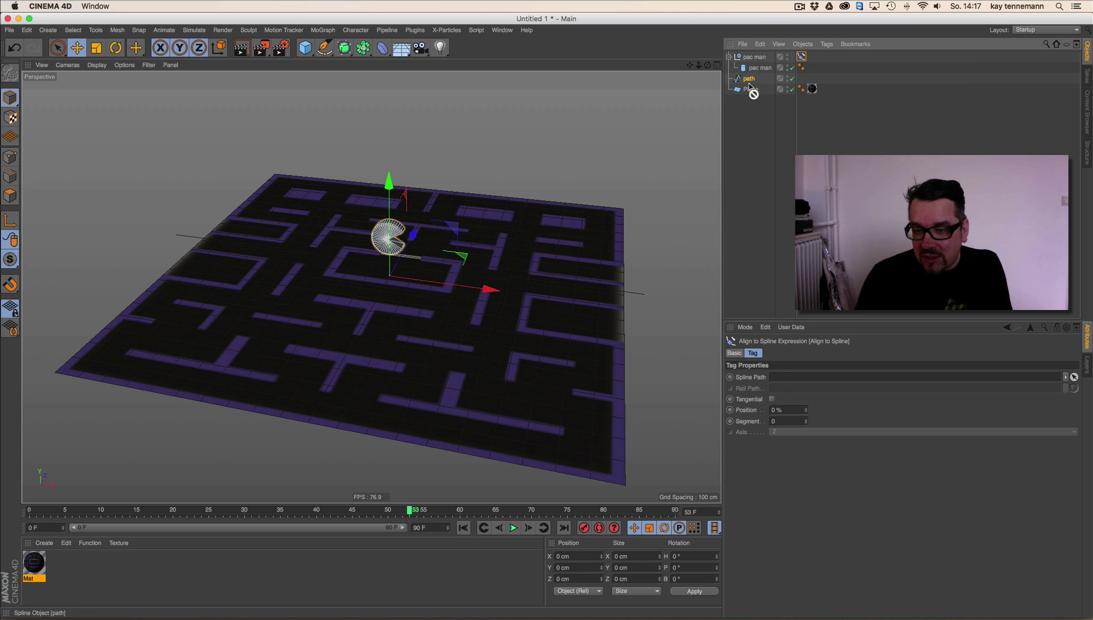
left_click_drag(779, 384, 780, 385)
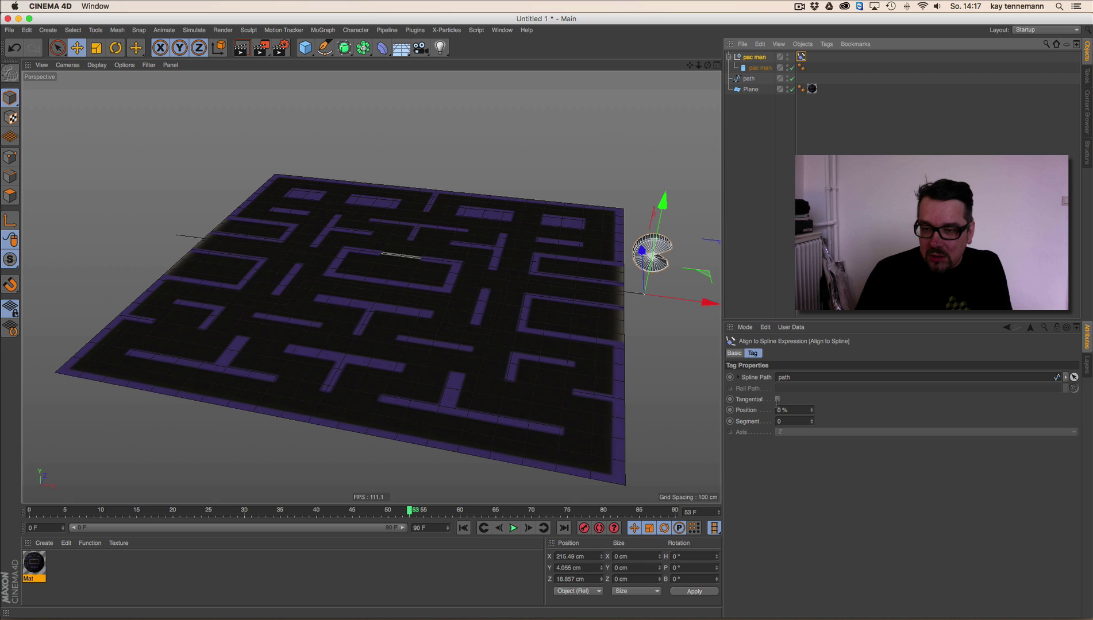
left_click(779, 400)
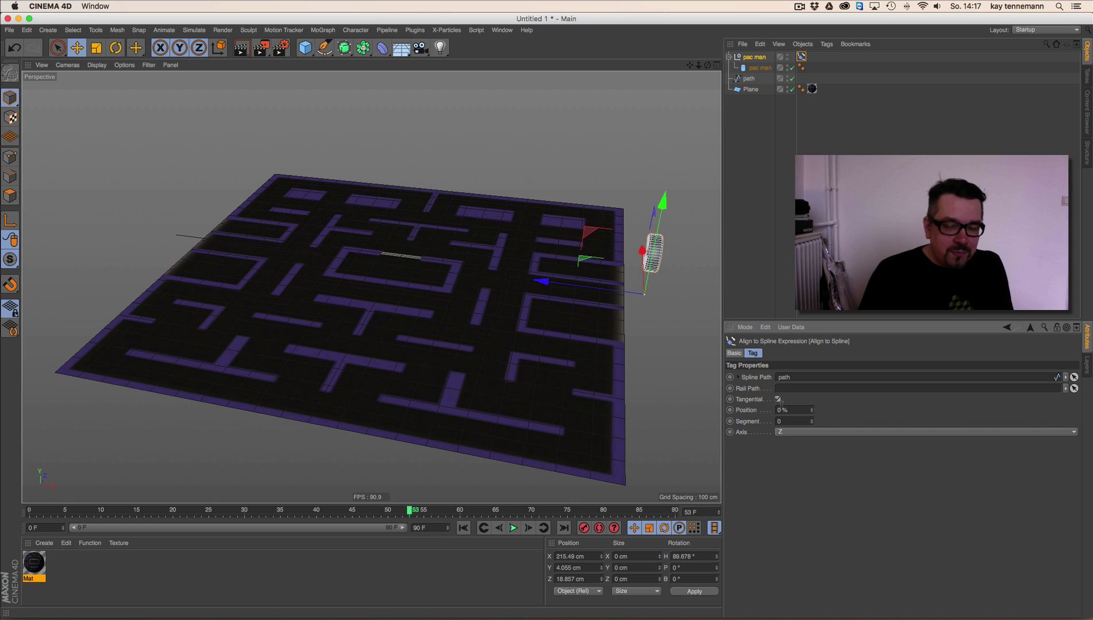
Step: Return to frame 0, lengthen the animation to 200 frames and show the full range in the timeline
left_click(463, 528)
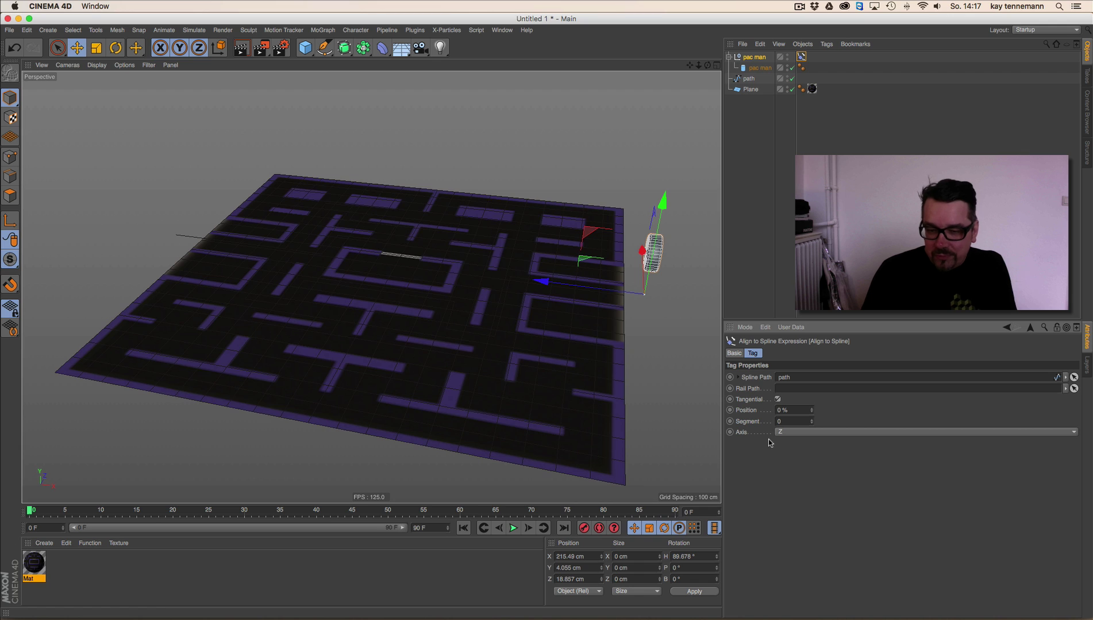
double_click(435, 528)
type("200")
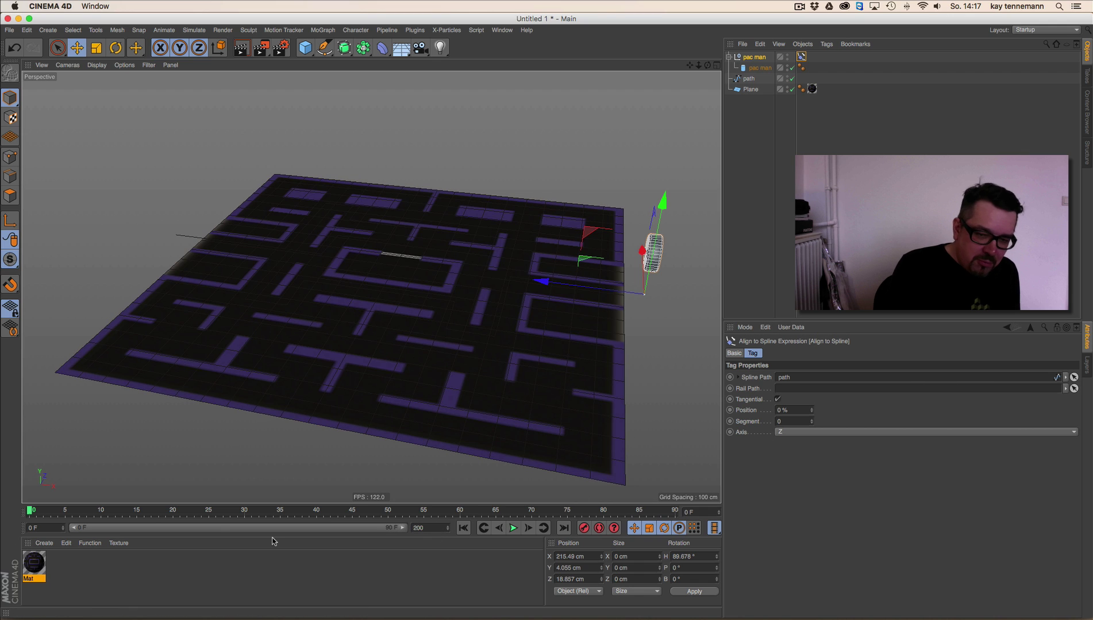
key("Return")
left_click_drag(229, 528, 541, 545)
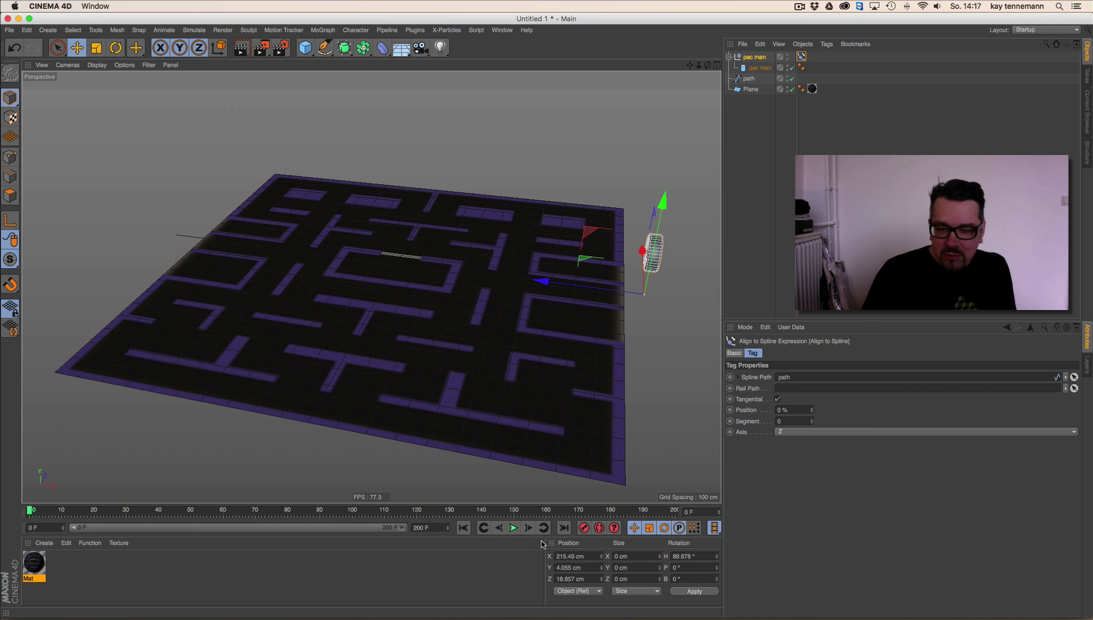
Step: Keyframe the Align to Spline position at 0% on frame 0 and 100% on frame 200
left_click(730, 411)
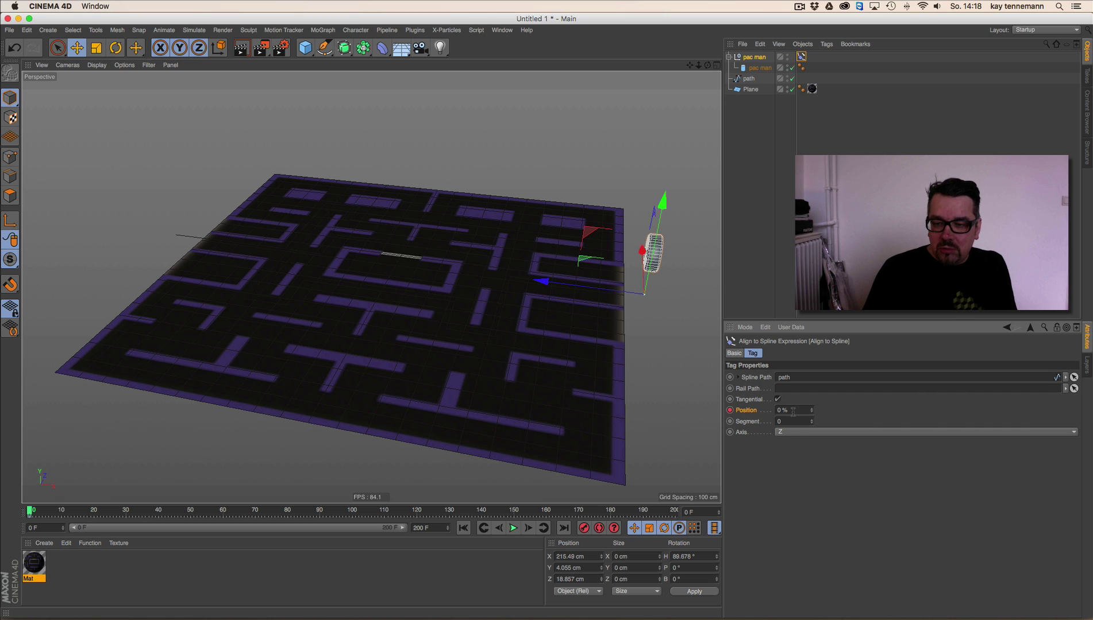
left_click(675, 513)
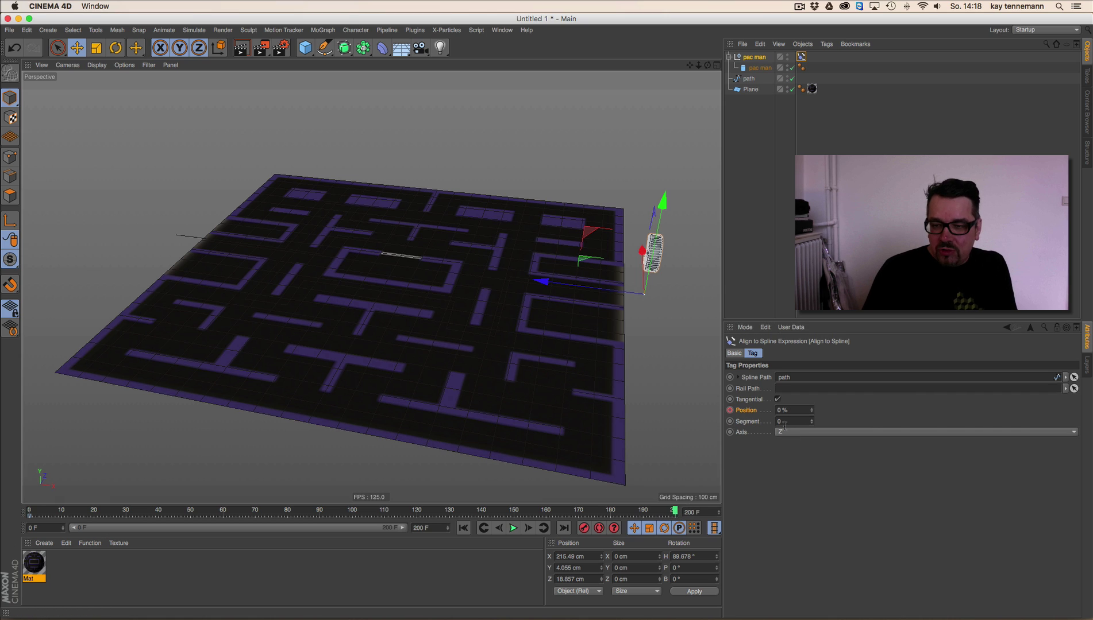
left_click_drag(812, 412, 818, 315)
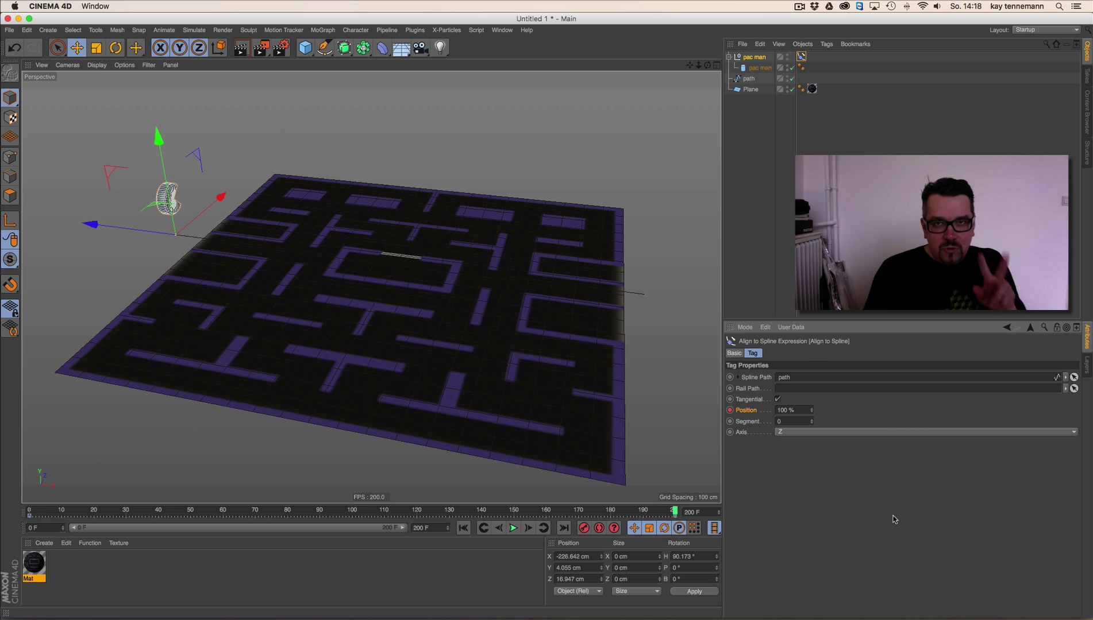
Step: Play the animation to check Pac-Man's movement and turning along the path, and return to frame 0
left_click(463, 528)
left_click(513, 528)
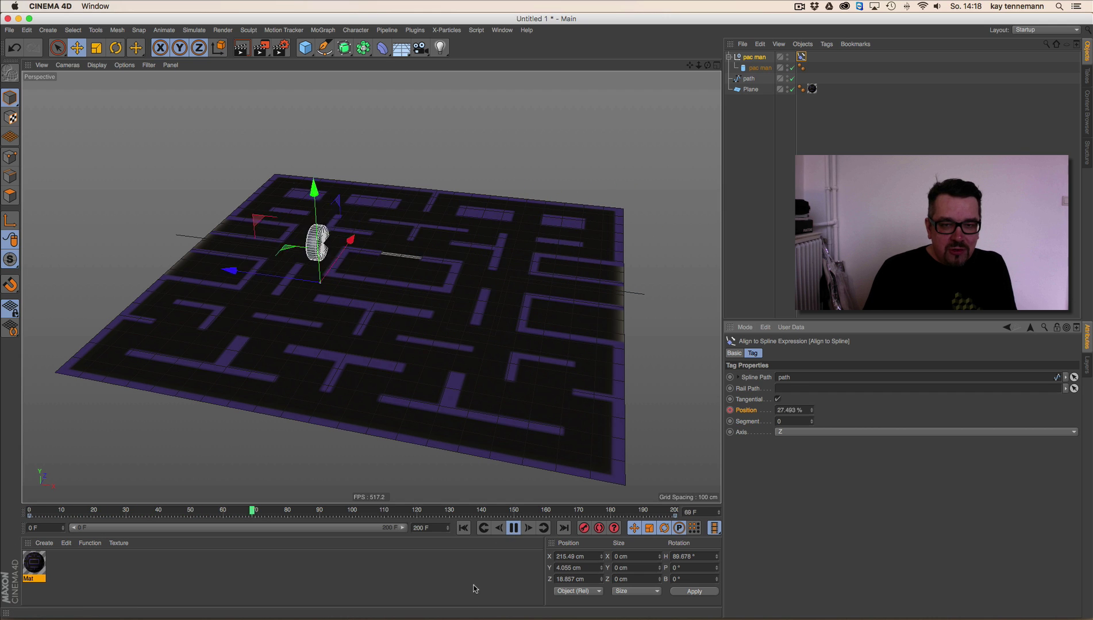
key("F8")
left_click(469, 528)
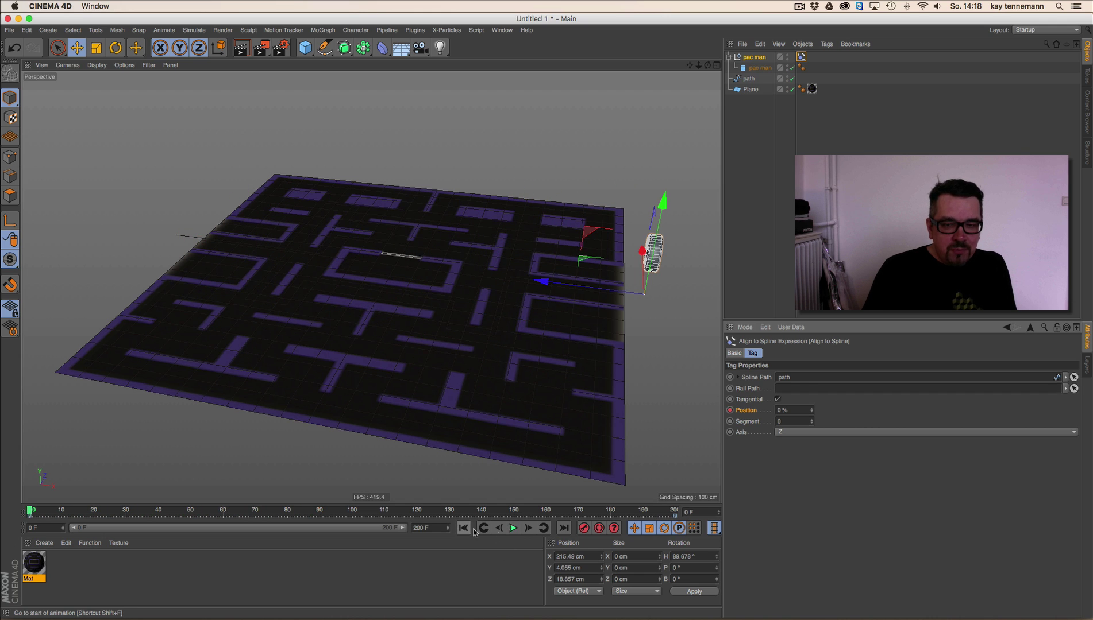
left_click(513, 529)
left_click(513, 528)
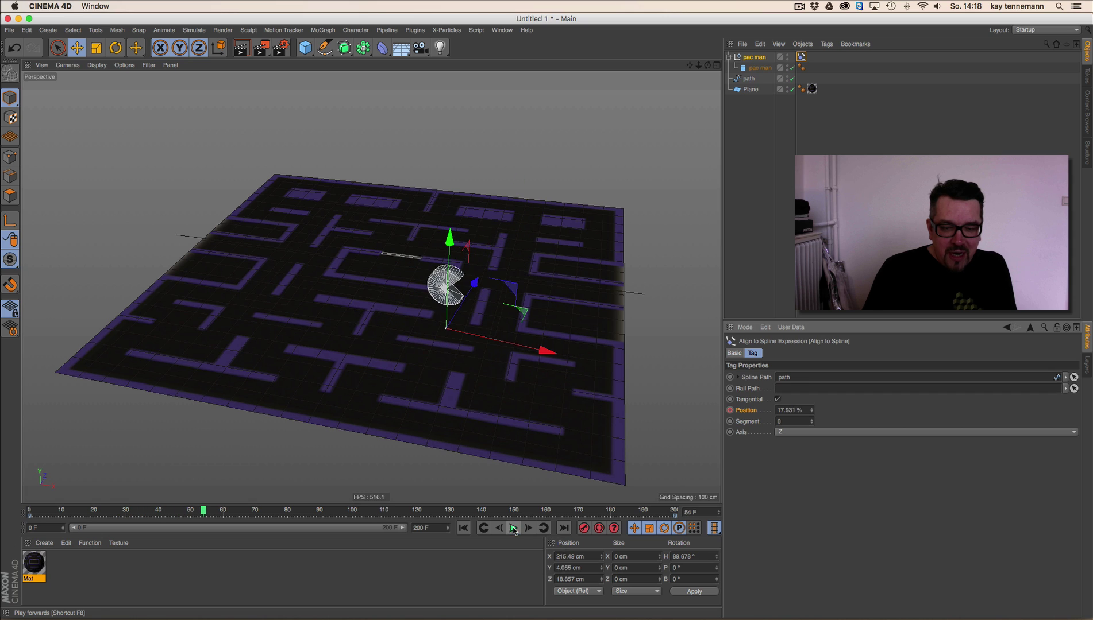
key("shift+f")
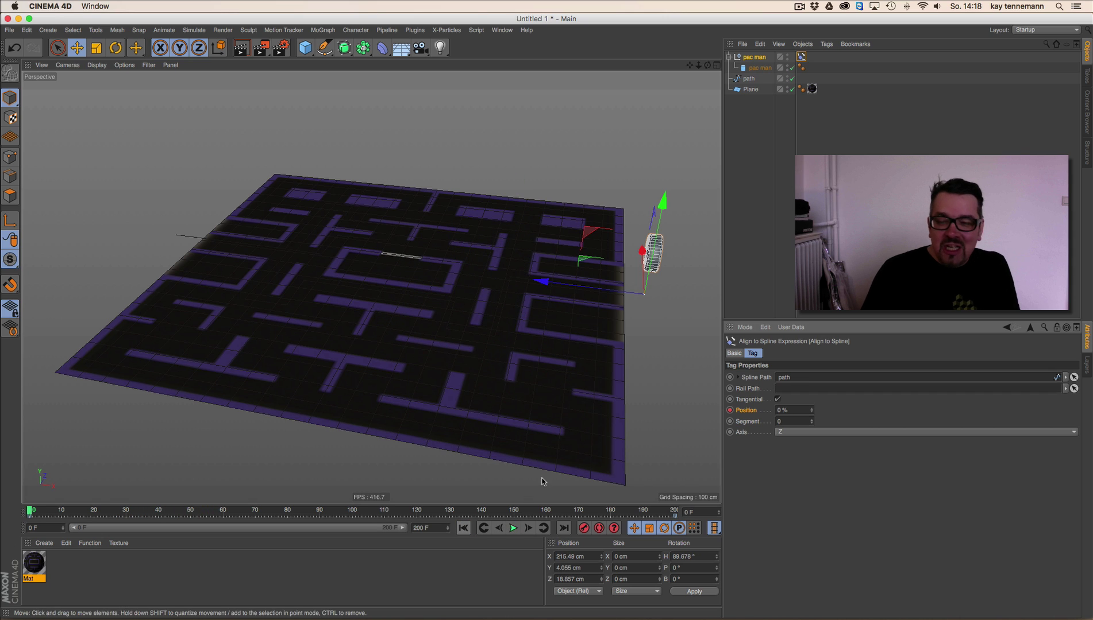
left_click(759, 60)
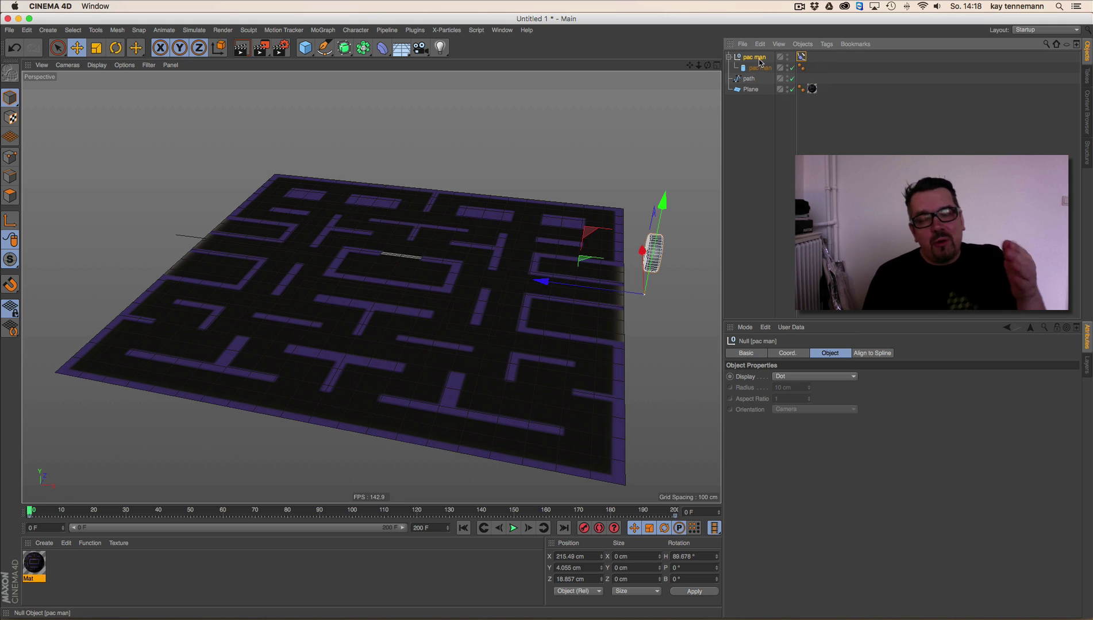
left_click(513, 527)
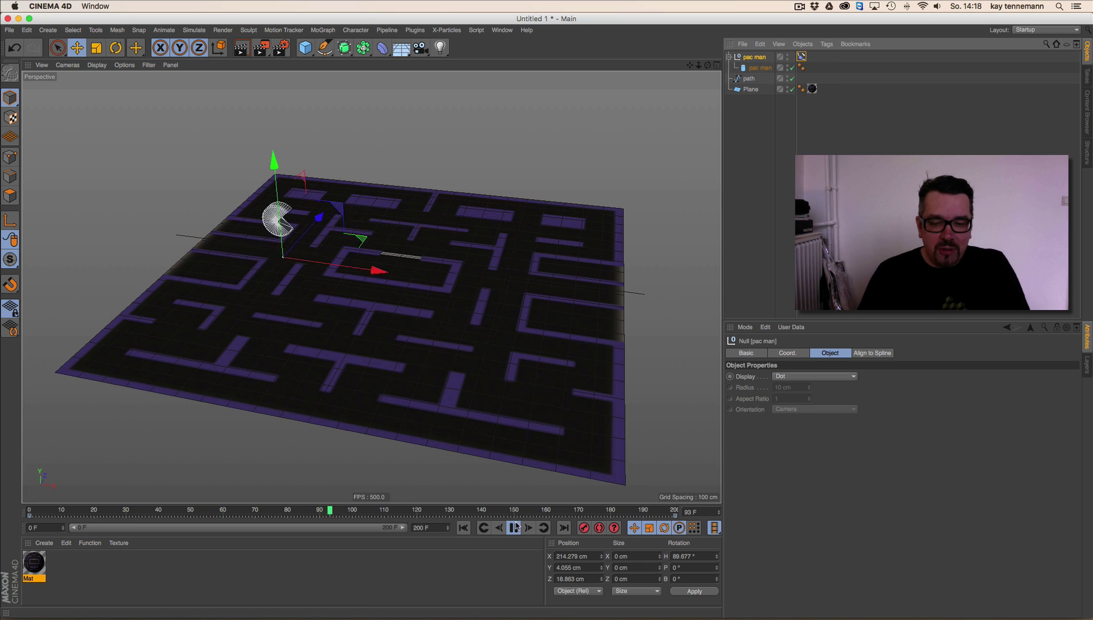
left_click(513, 527)
left_click(31, 511)
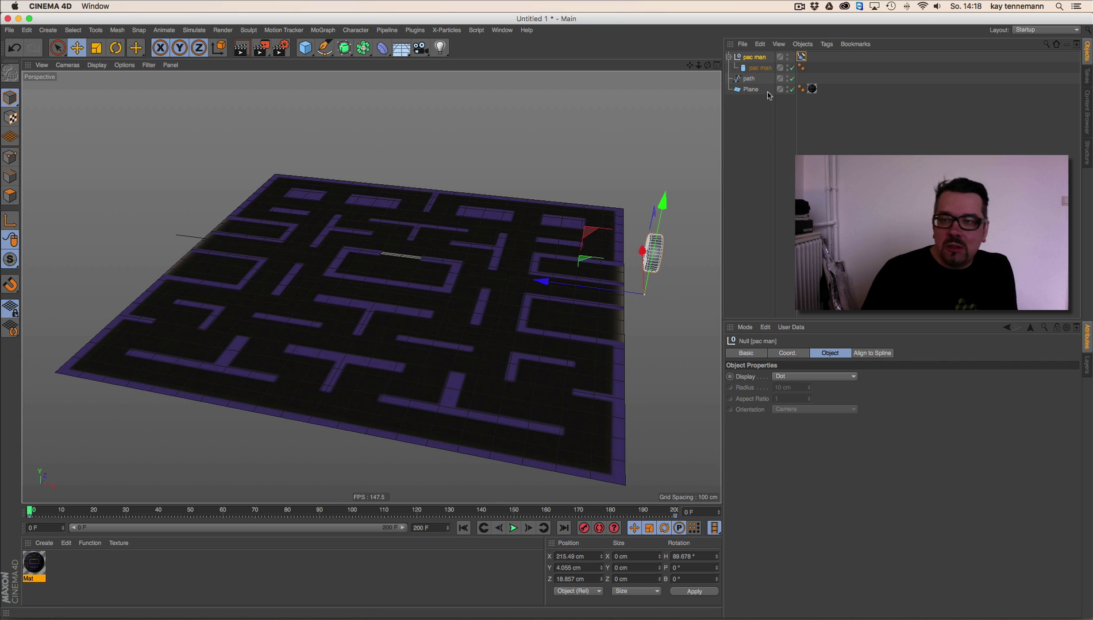
Step: Rotate the pac man cylinder inside the null to a heading (H) of 90°
left_click(760, 68)
key("r")
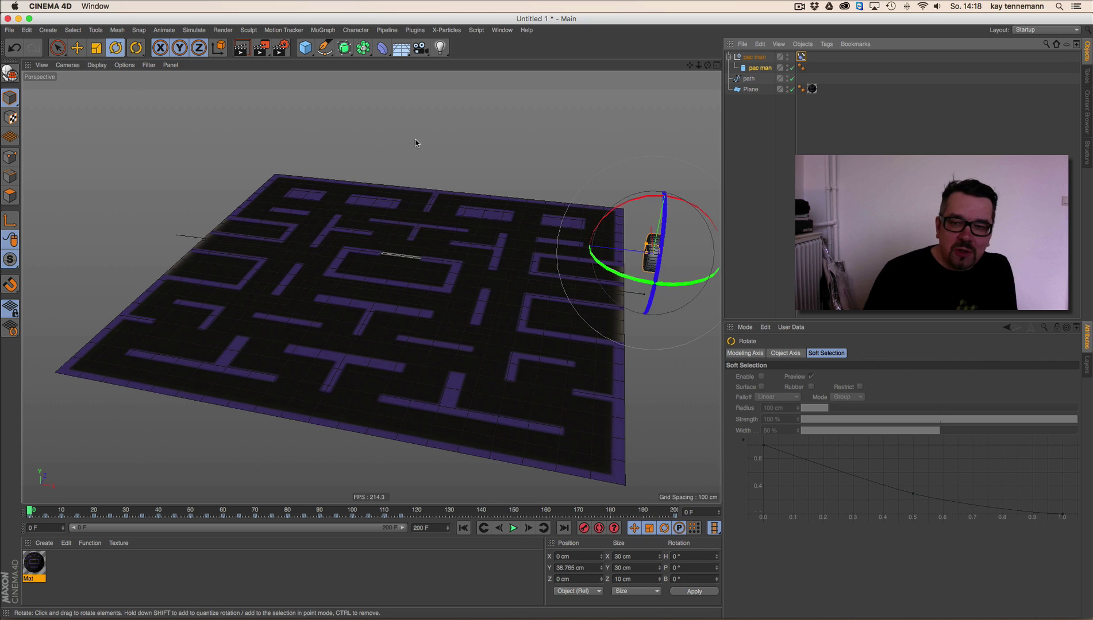
left_click_drag(612, 269, 694, 280)
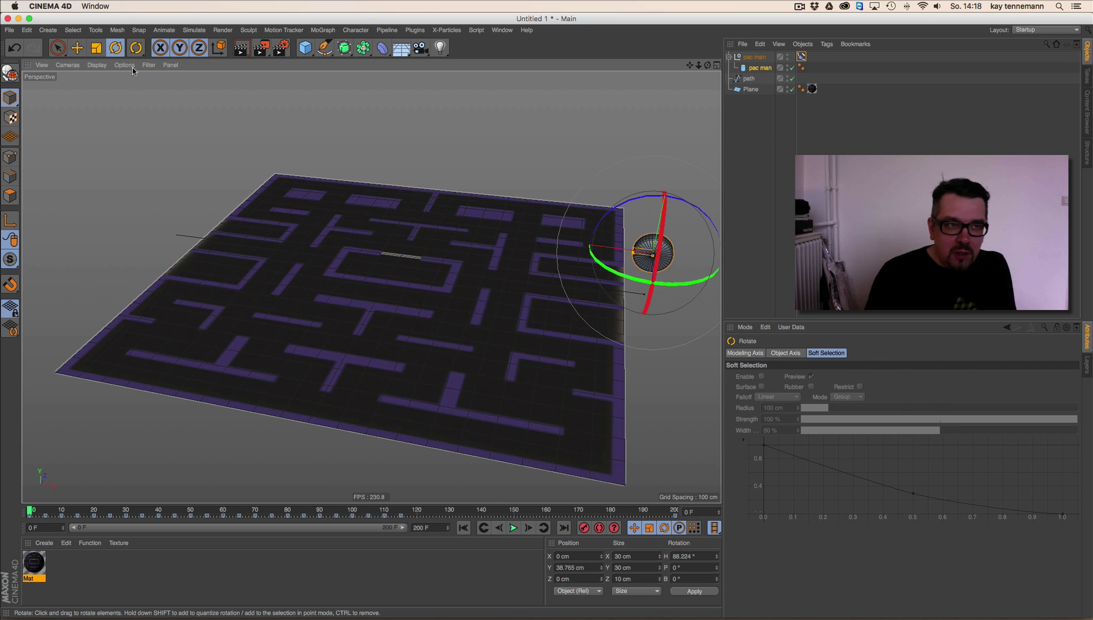
left_click(697, 558)
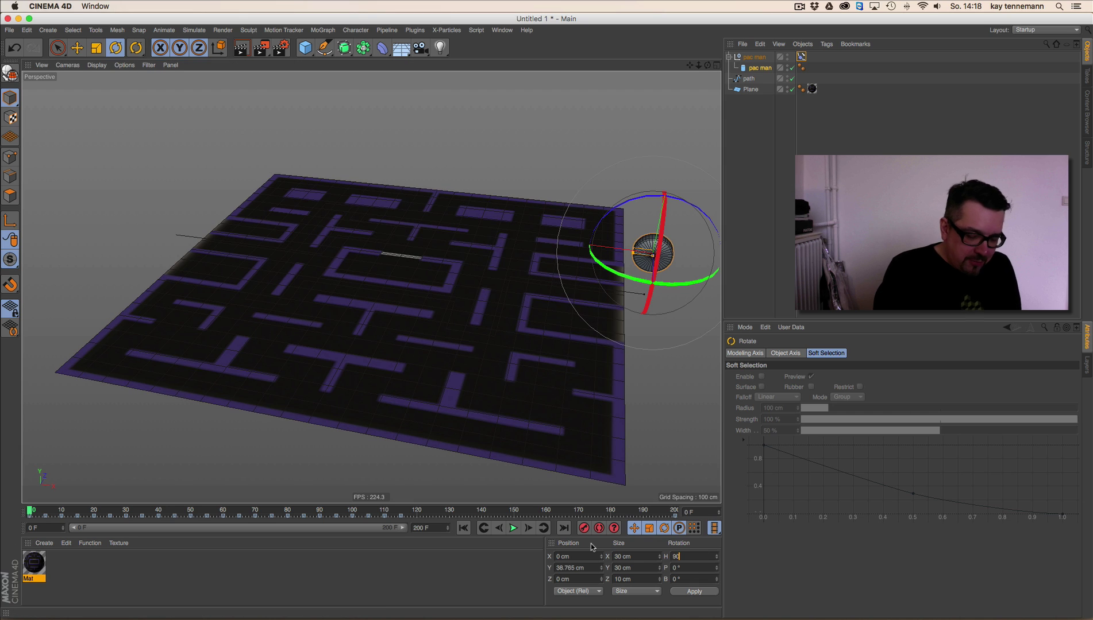
type("90")
key("Return")
Step: Lower the pac man cylinder toward the maze plane to a Y position of about 11.6 cm, checking its height at frame 45
left_click(76, 48)
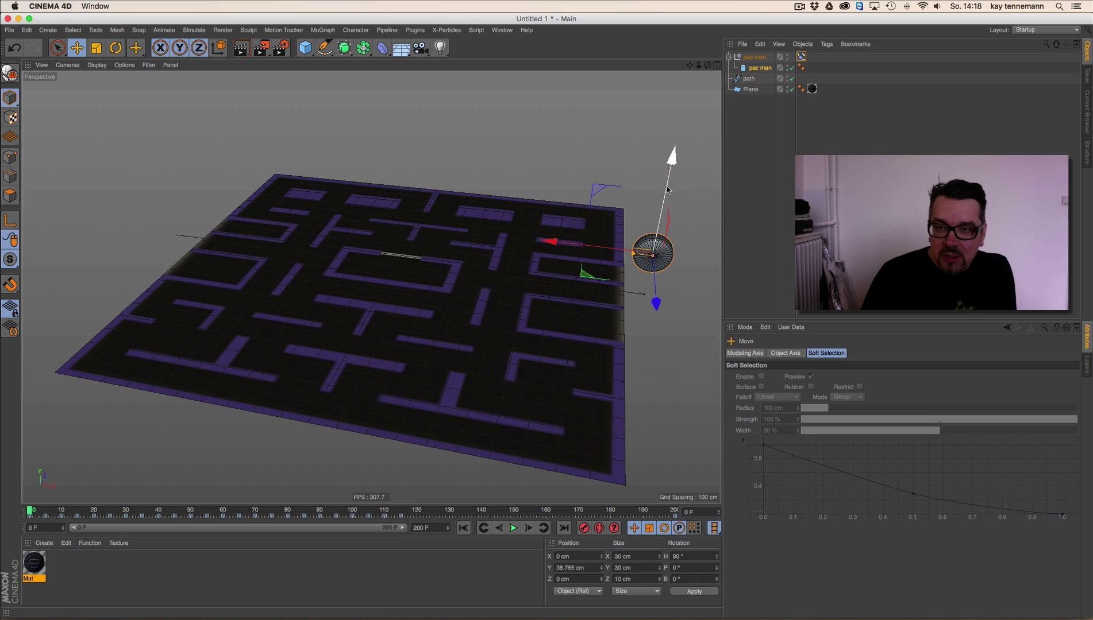
left_click_drag(670, 144, 660, 196)
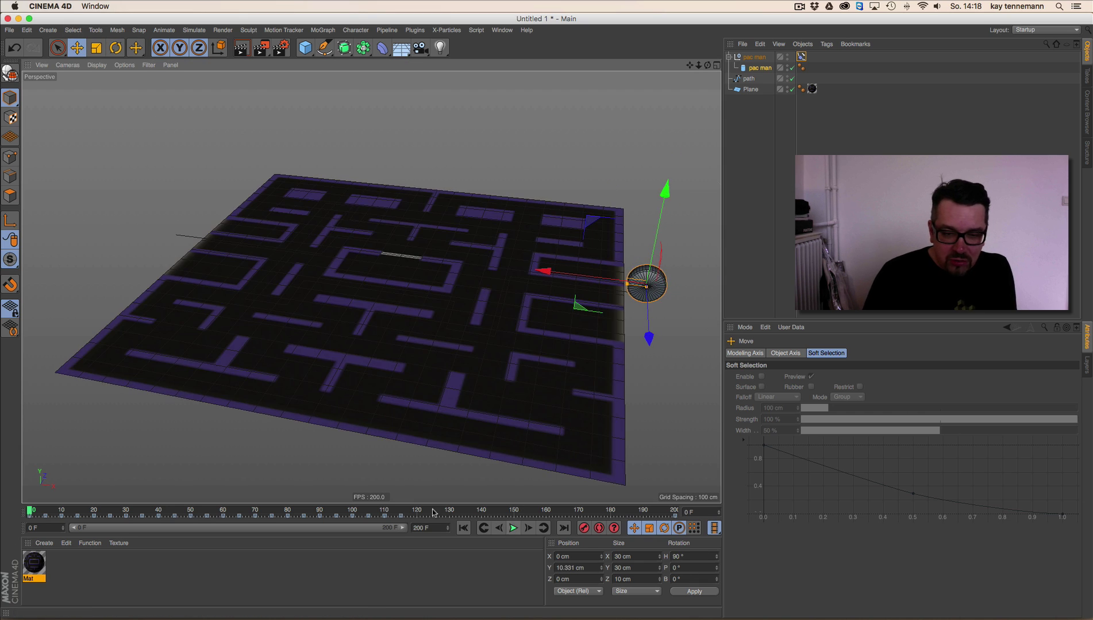
mouse_move(190, 511)
left_mouse_down()
mouse_move(133, 509)
mouse_move(174, 506)
left_mouse_up()
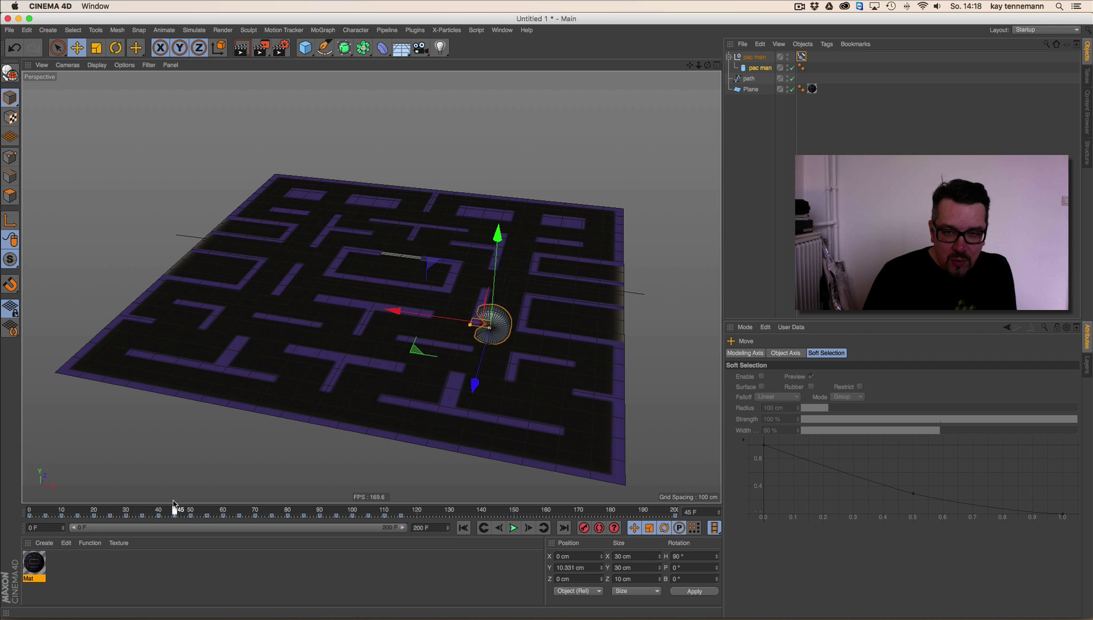
left_click_drag(495, 253, 495, 250)
Step: Scale the pac man cylinder down uniformly to about 24 x 24 x 8 cm and lower it to a Y position of about 8.4 cm
left_click(96, 46)
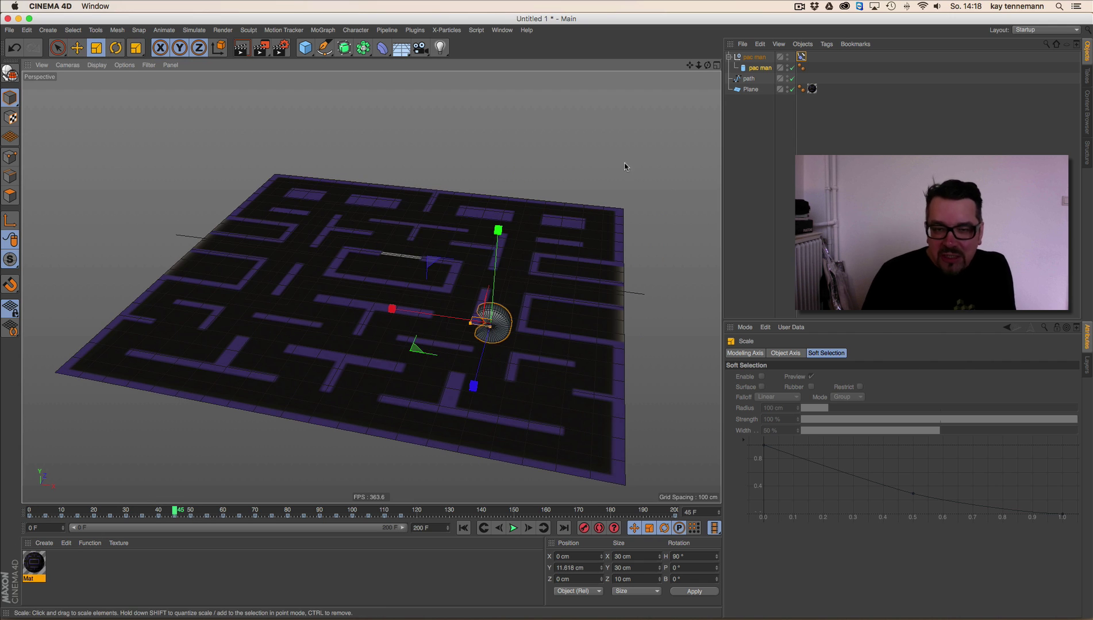
left_click_drag(625, 166, 540, 175)
key("e")
left_click_drag(496, 237, 498, 239)
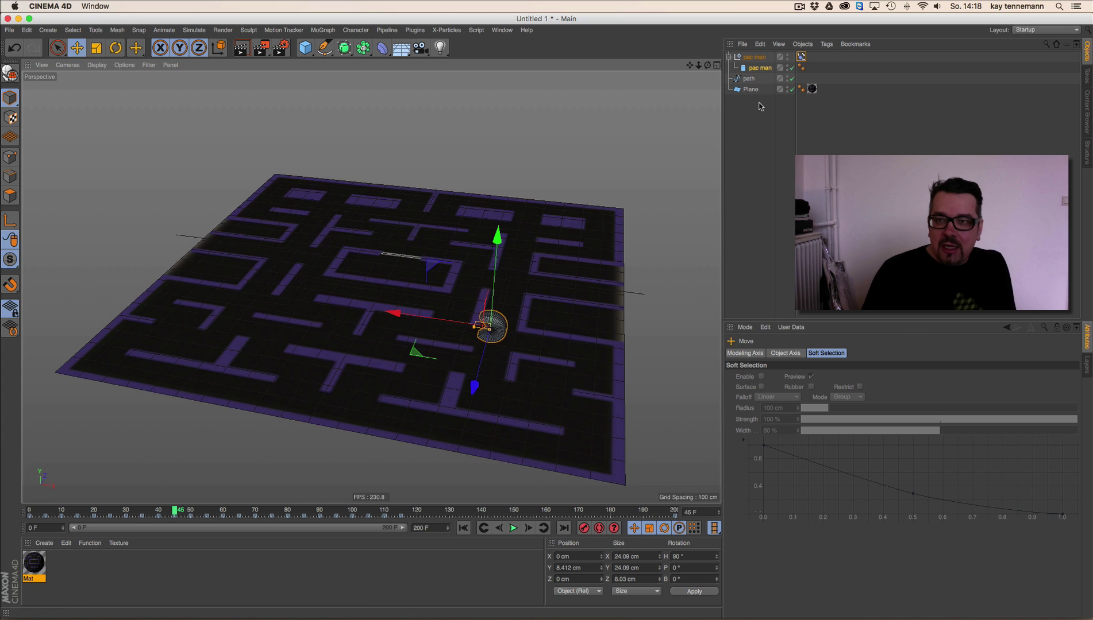
Step: Duplicate the cylinder's From and To slice keys so the copies start at frame 120, and play the animation briefly
right_click(758, 69)
left_click(769, 447)
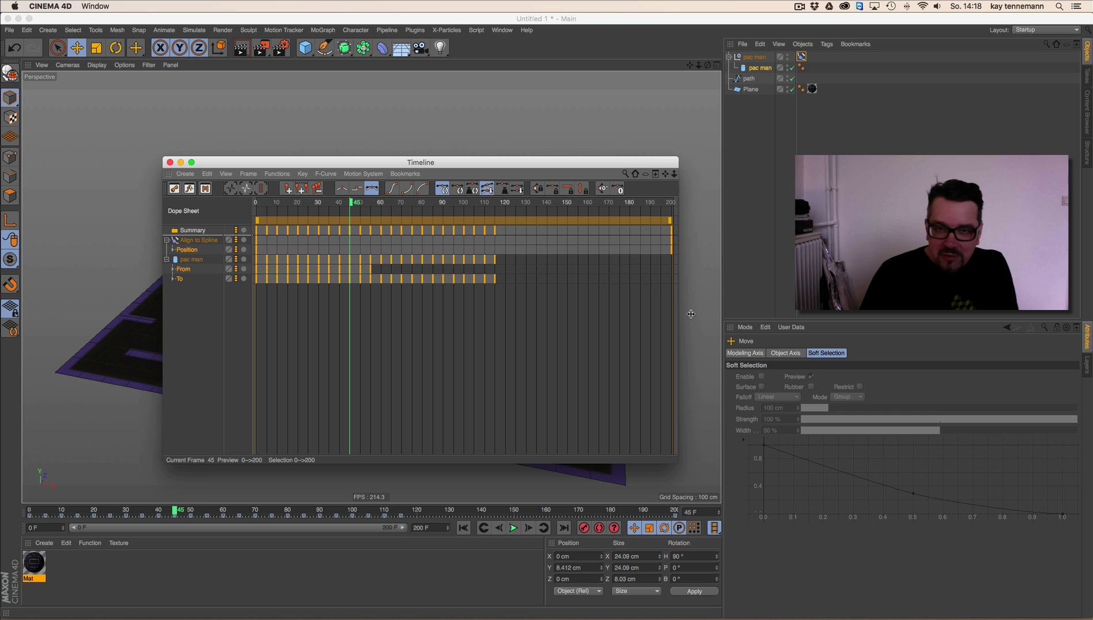
left_click(635, 173)
left_click_drag(521, 279, 274, 295)
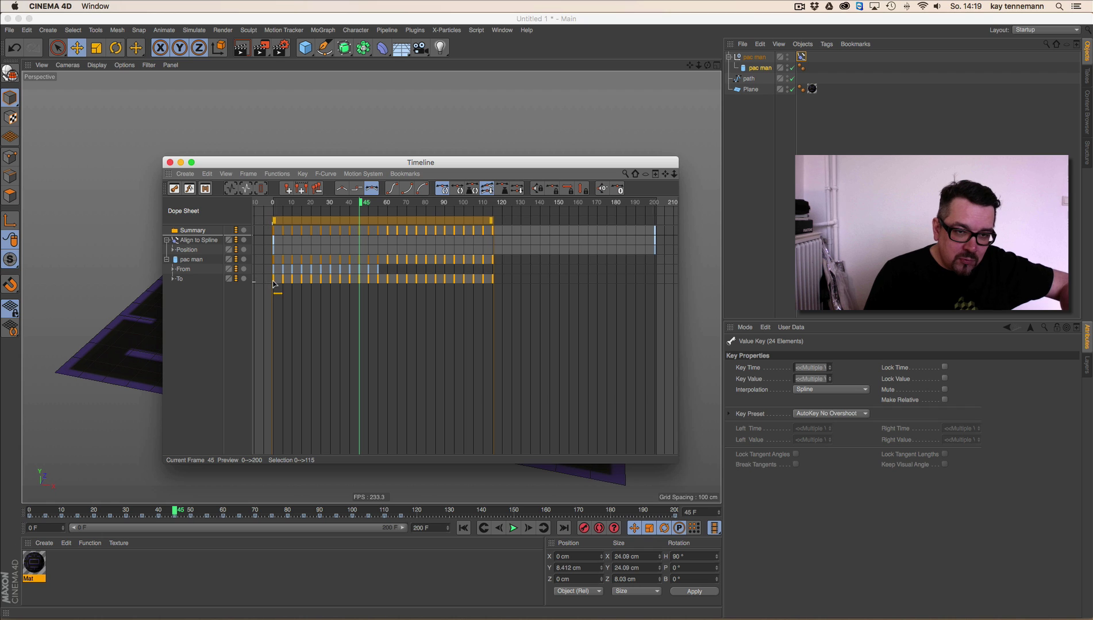
left_click_drag(274, 283, 502, 294)
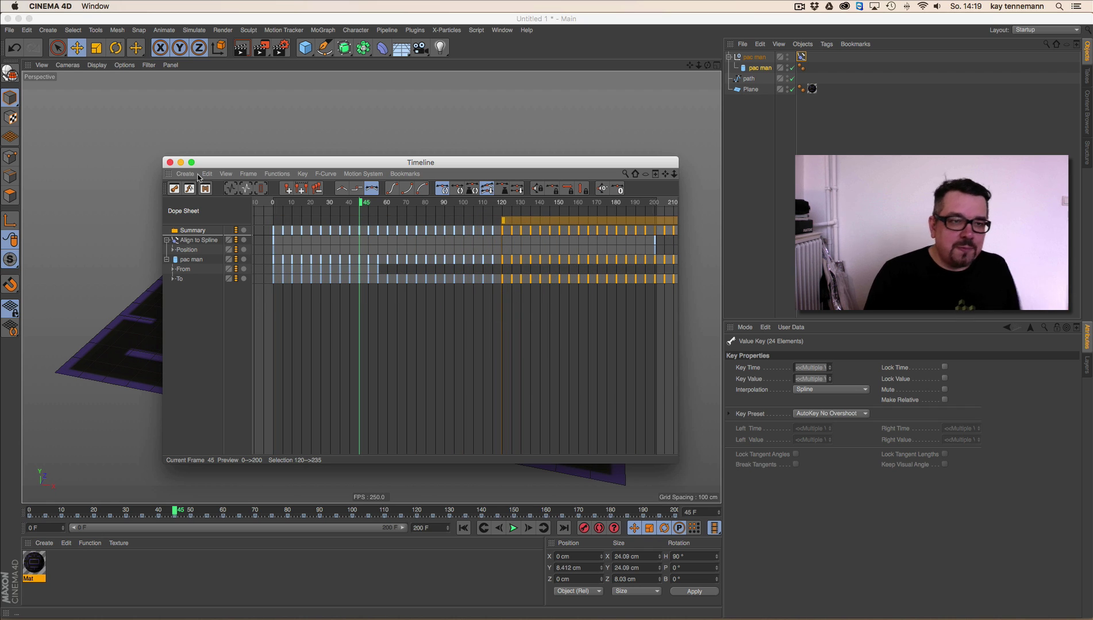
left_click(169, 162)
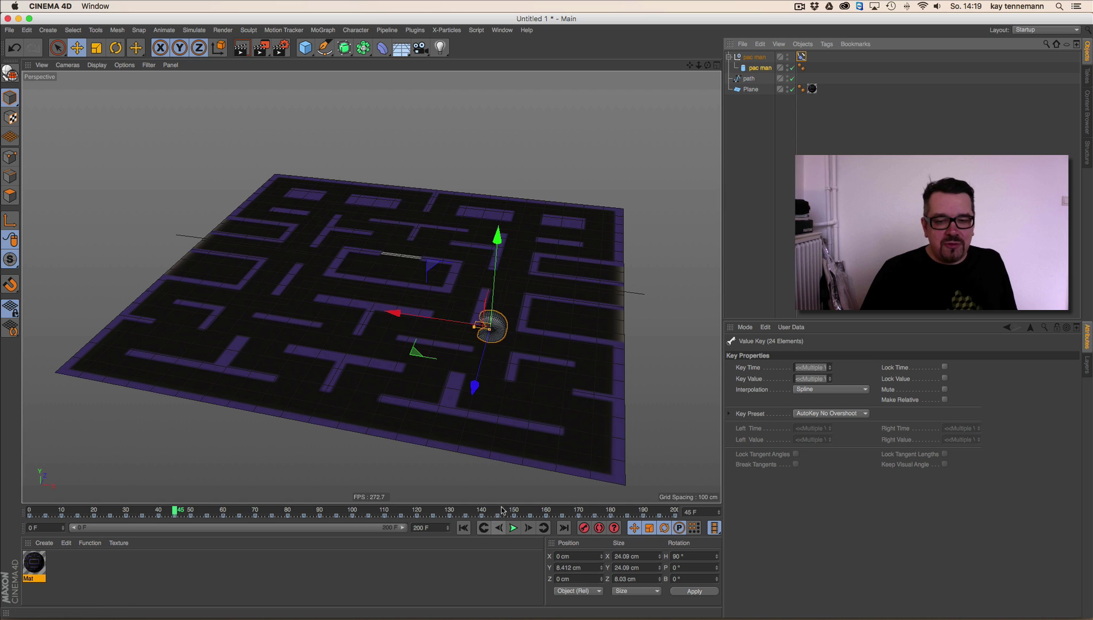
left_click(513, 528)
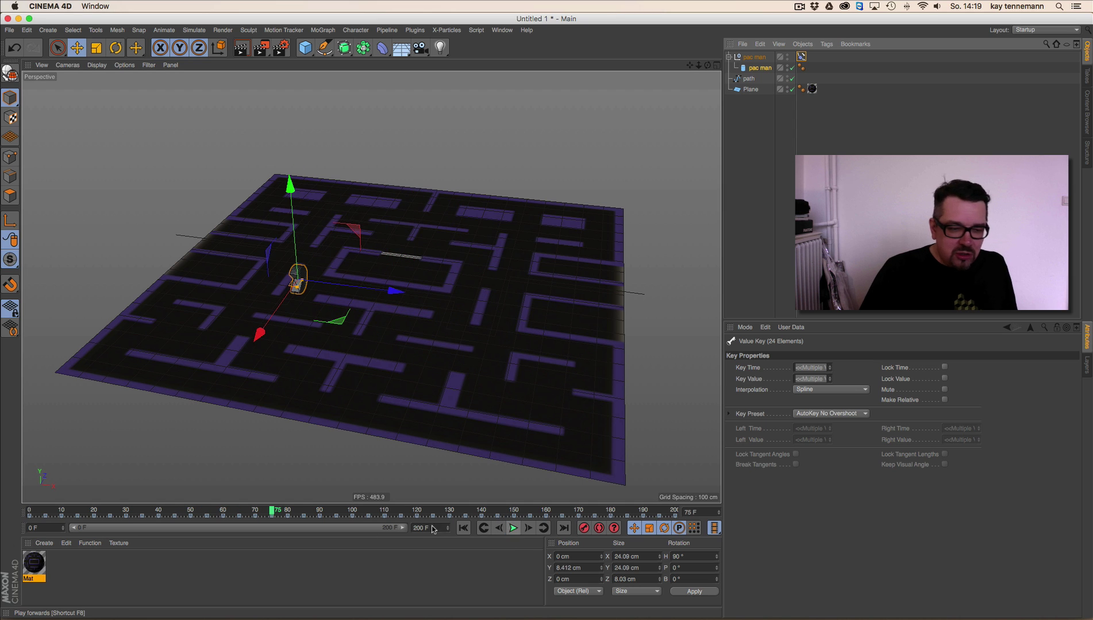
Step: Create a new material with a yellow color of H 47°, S 100%, V 100%
left_click(39, 544)
left_click(58, 437)
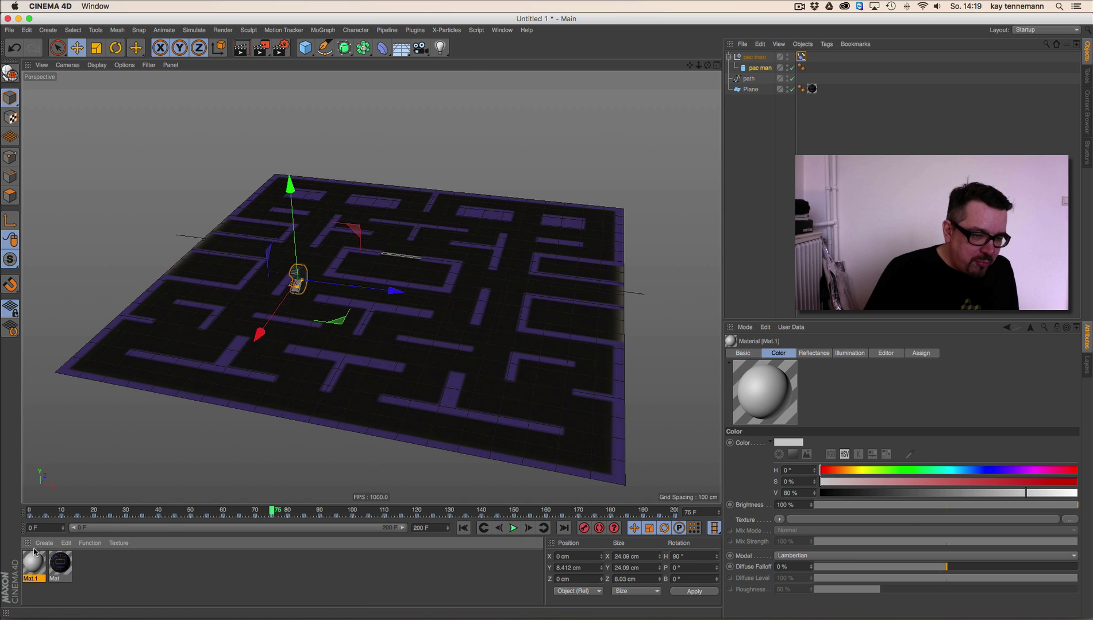
double_click(33, 562)
left_click_drag(326, 155, 376, 142)
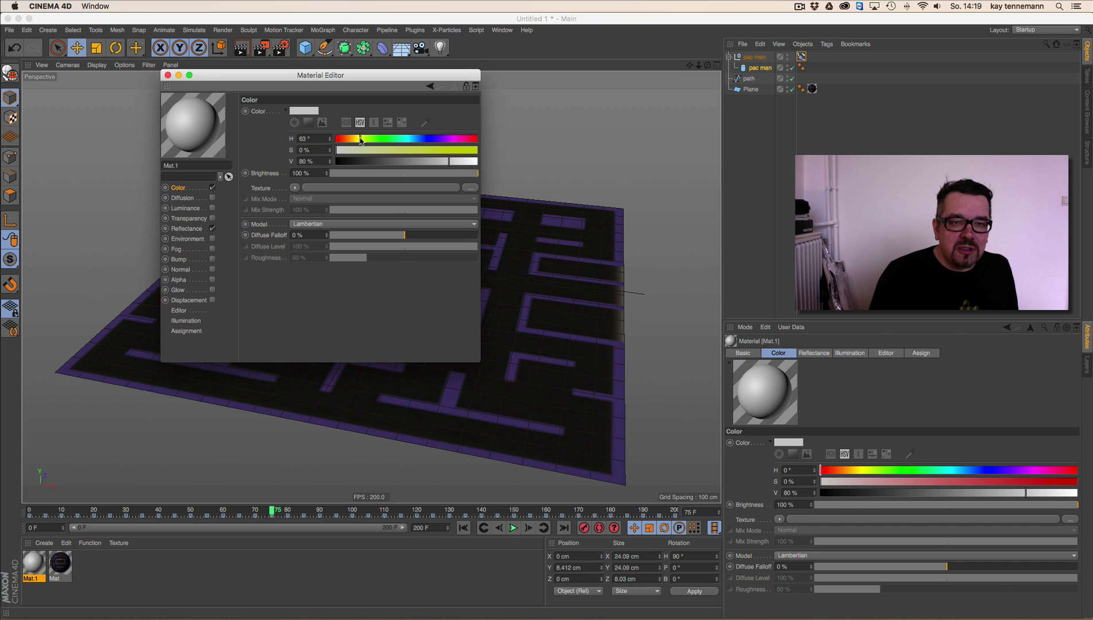
left_click(352, 138)
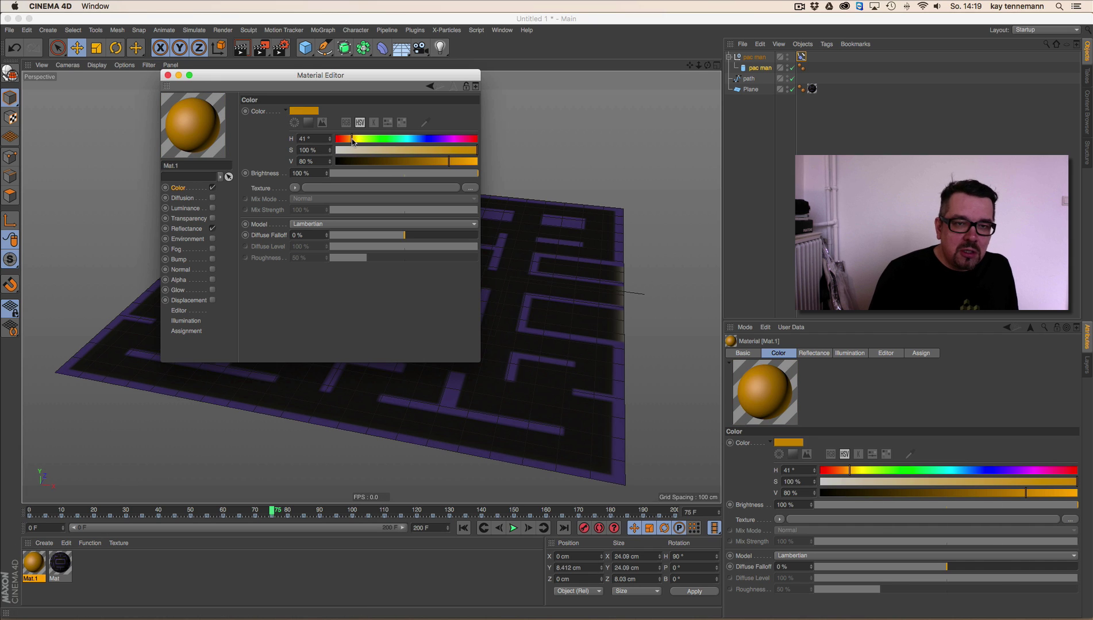
left_click_drag(448, 161, 477, 162)
left_click(355, 139)
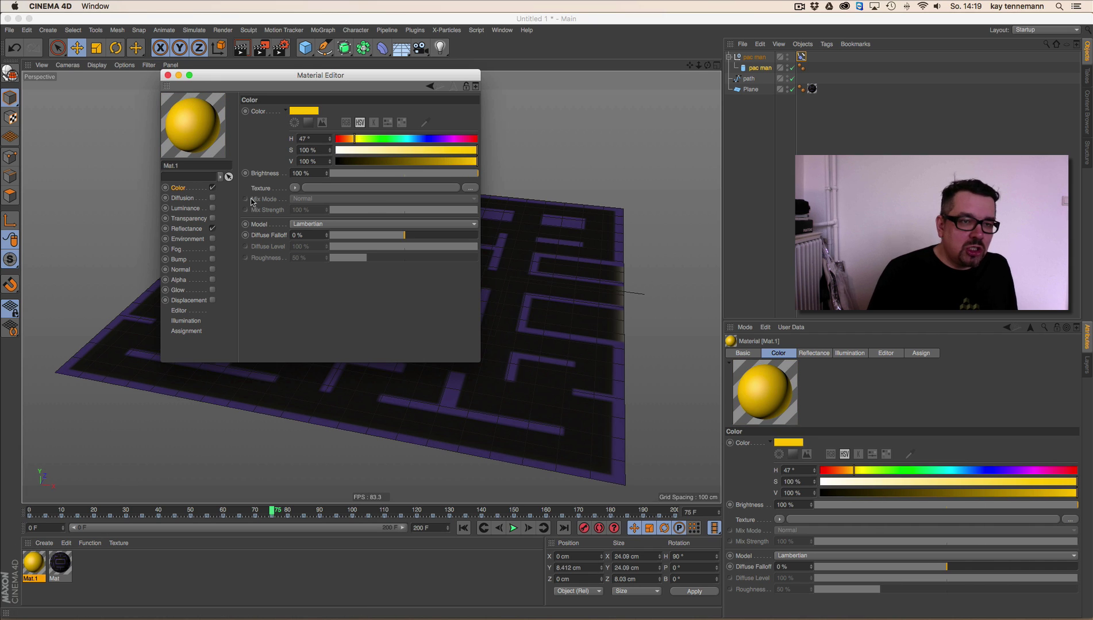
Step: Enable luminance on the yellow material with a color of H 43°, S 93%, V 69%, and reduce the luminance brightness
left_click(212, 209)
left_click(349, 138)
left_click(466, 150)
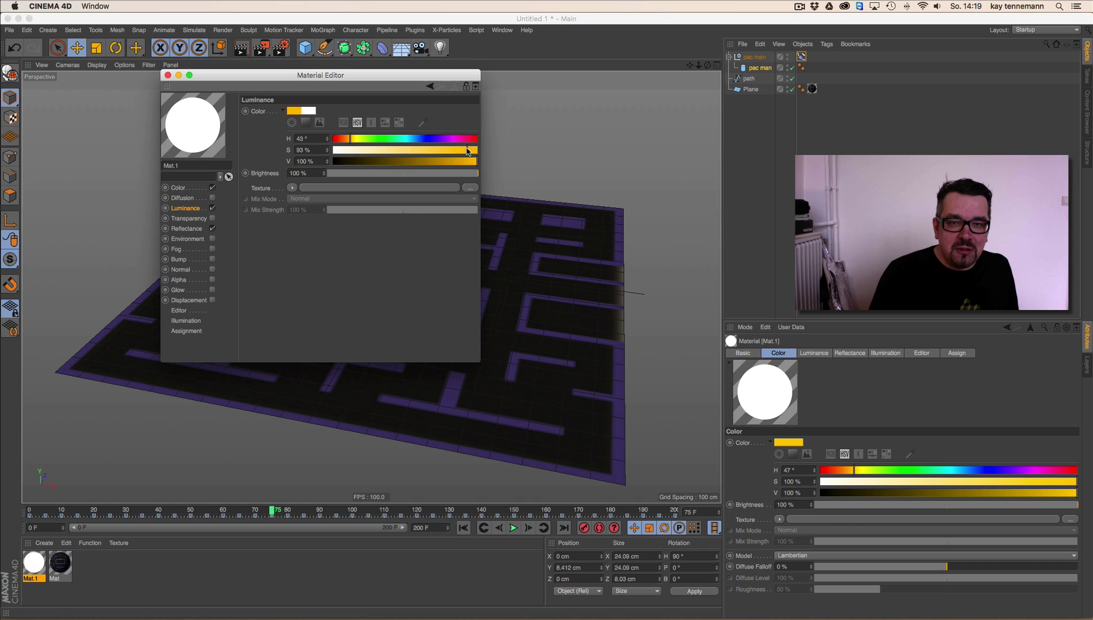
left_click_drag(459, 161, 432, 161)
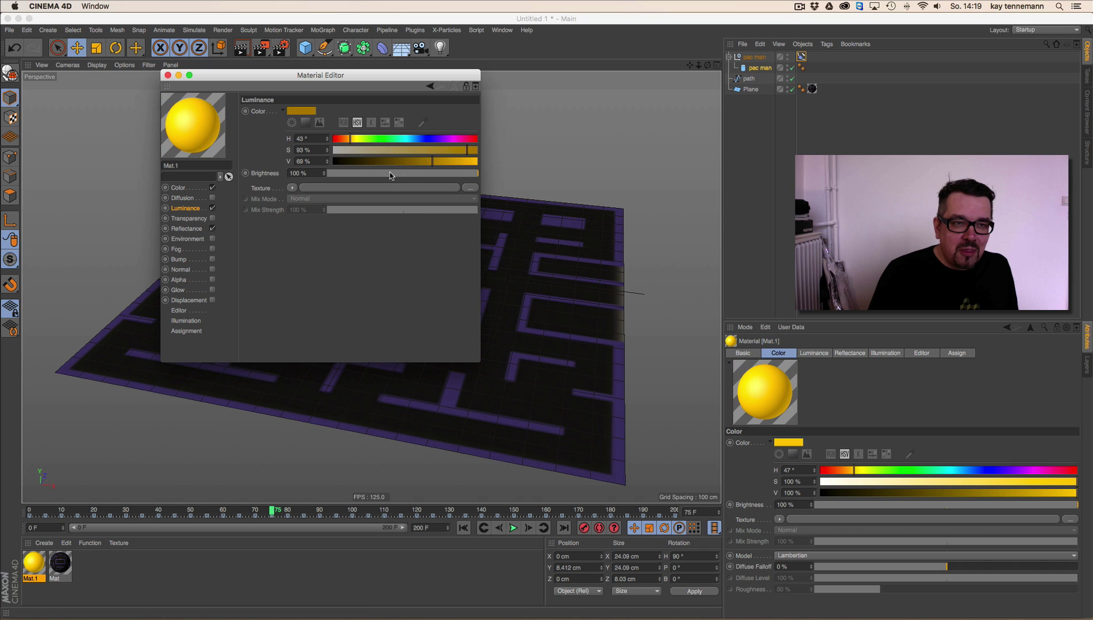
left_click(442, 172)
left_click(167, 76)
Step: Assign the yellow material to the pac man cylinder and switch the viewport to smooth shading without wireframe lines
left_click_drag(34, 563, 757, 69)
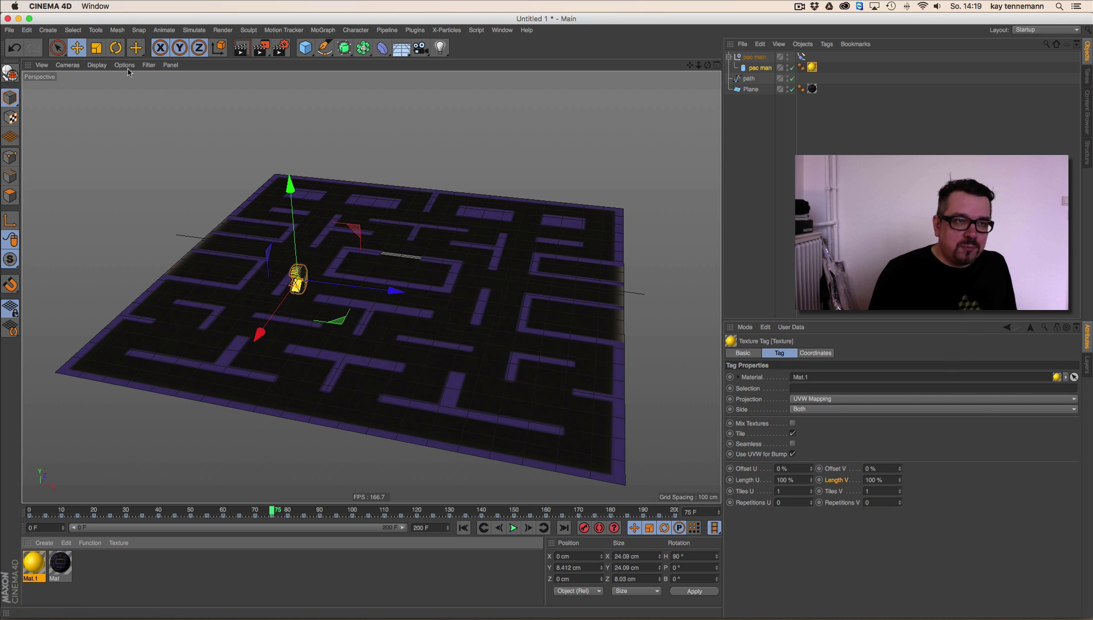
left_click(96, 65)
left_click(99, 81)
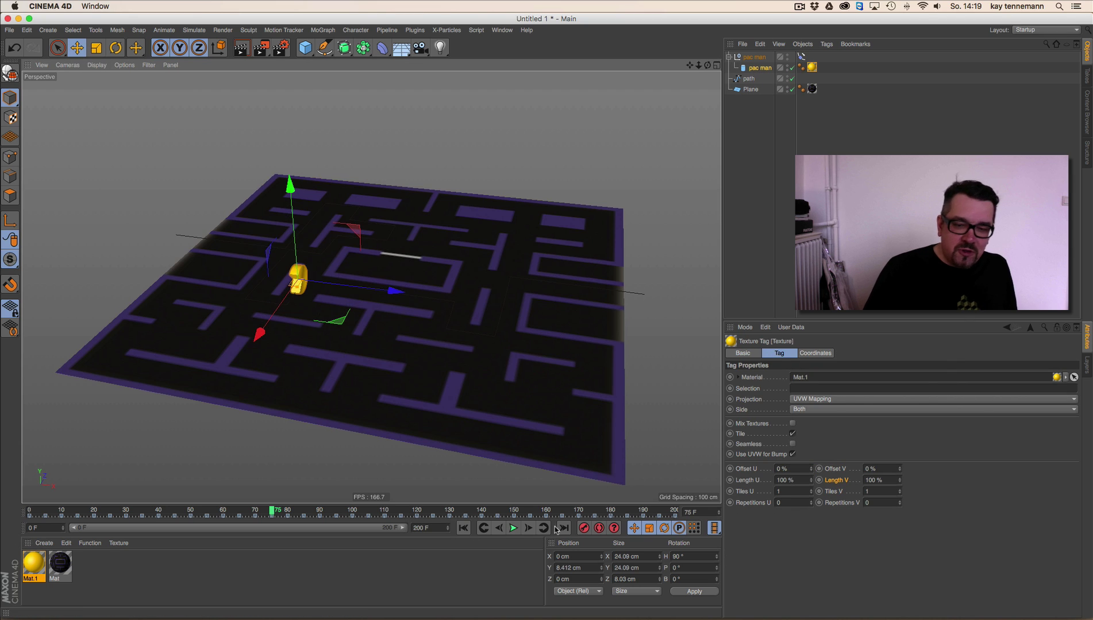
Step: Play the animation and set the path spline to type Linear with Uniform intermediate points
left_click(513, 528)
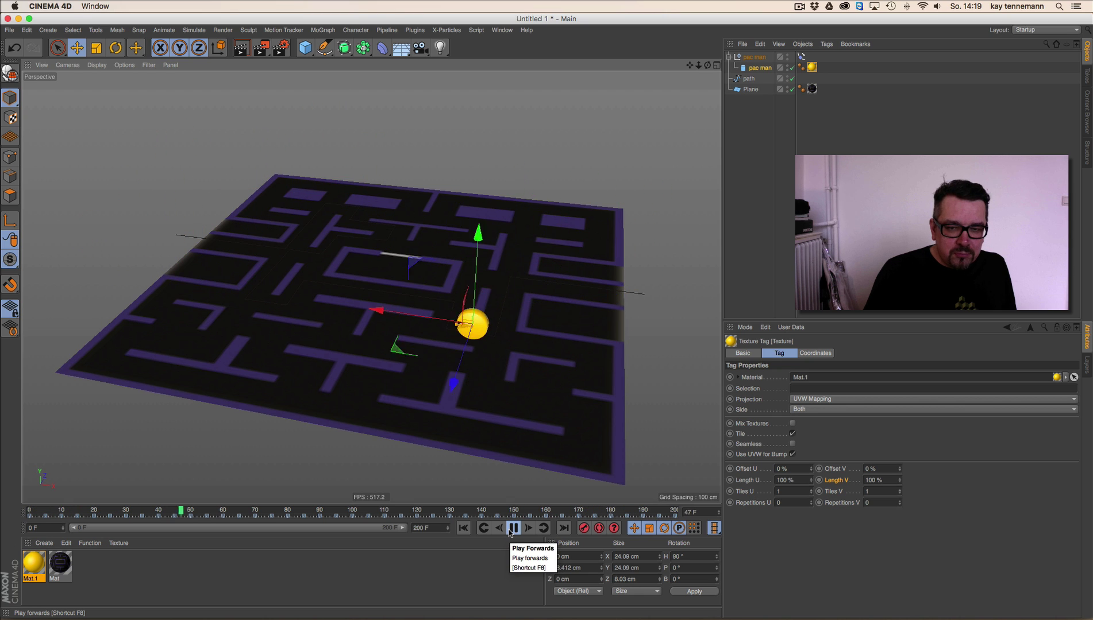
left_click(744, 162)
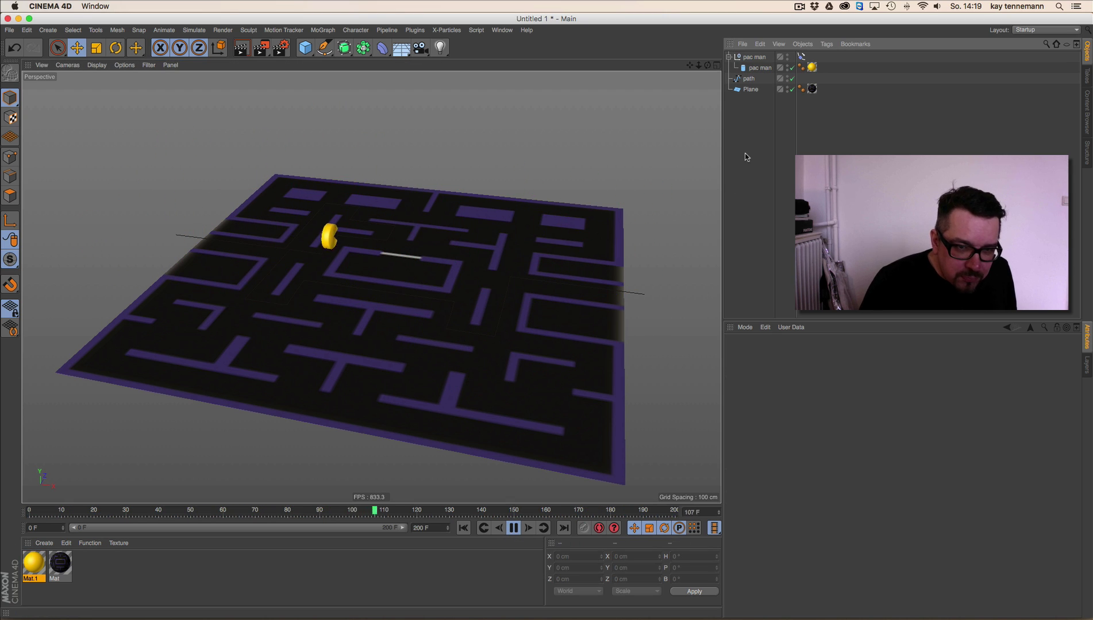
left_click(749, 79)
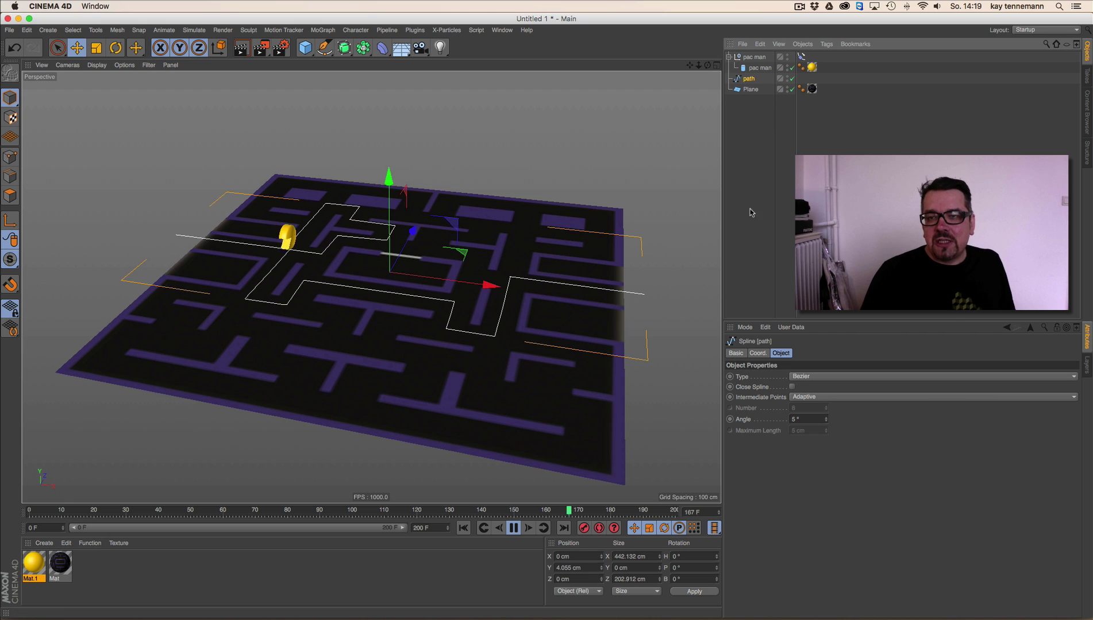
left_click(815, 377)
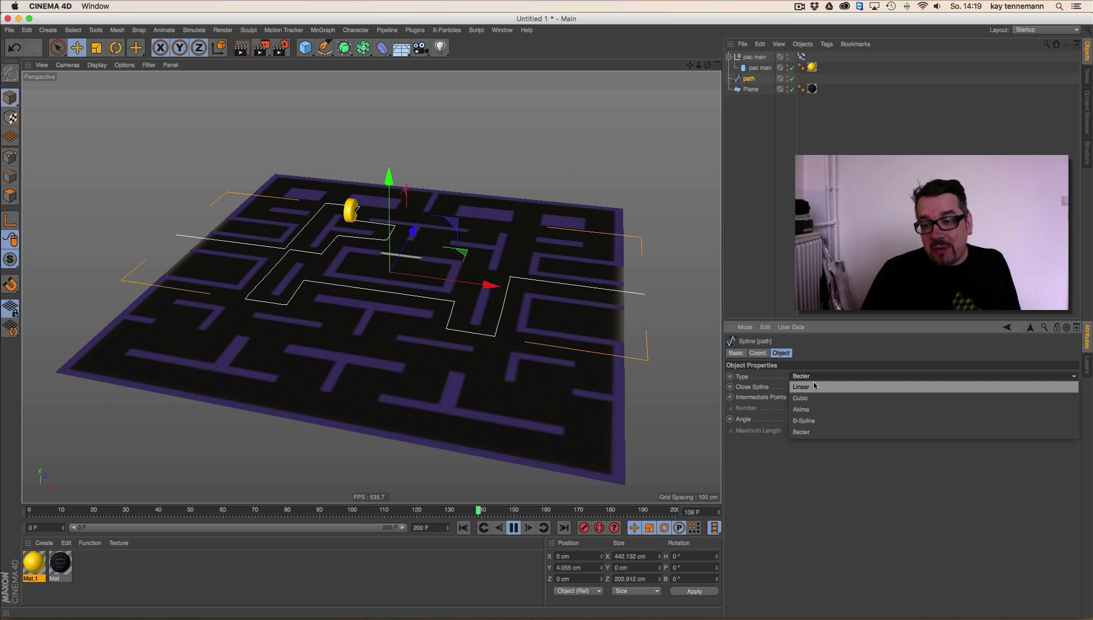
left_click(813, 386)
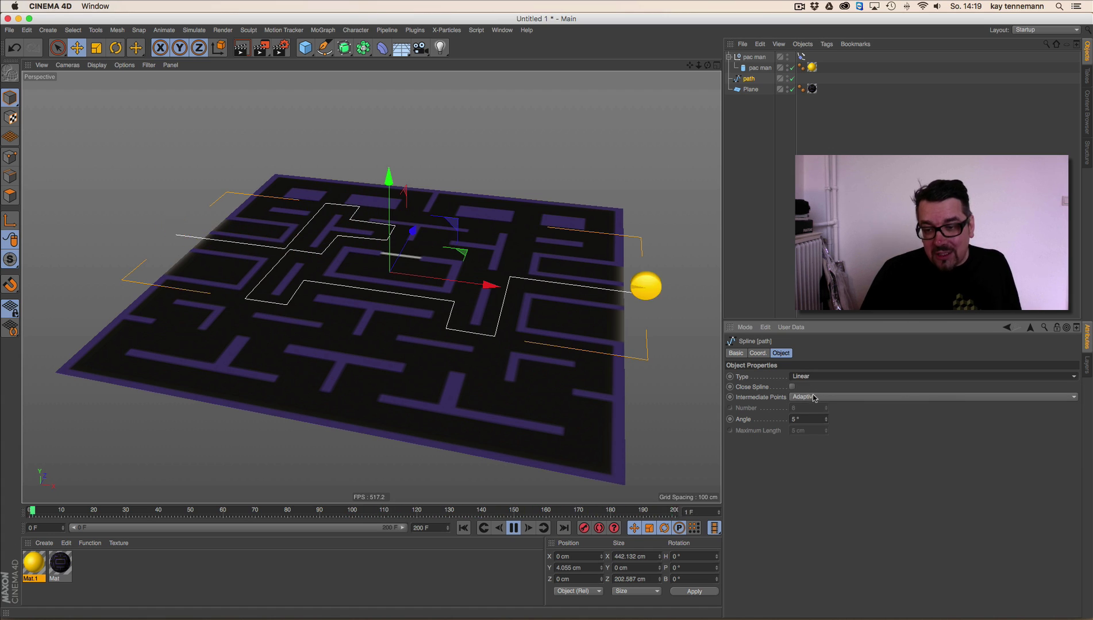
left_click(811, 397)
left_click(807, 431)
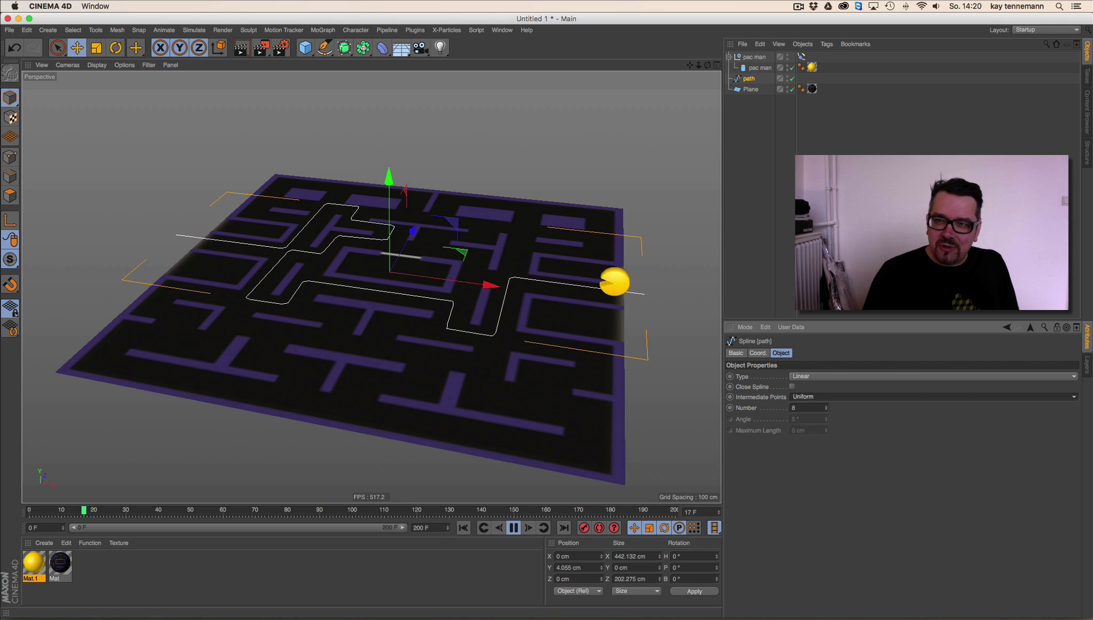
Step: Set both position keys of the Align to Spline tag to linear interpolation in the timeline's F-curve view
left_click(801, 57)
right_click(748, 410)
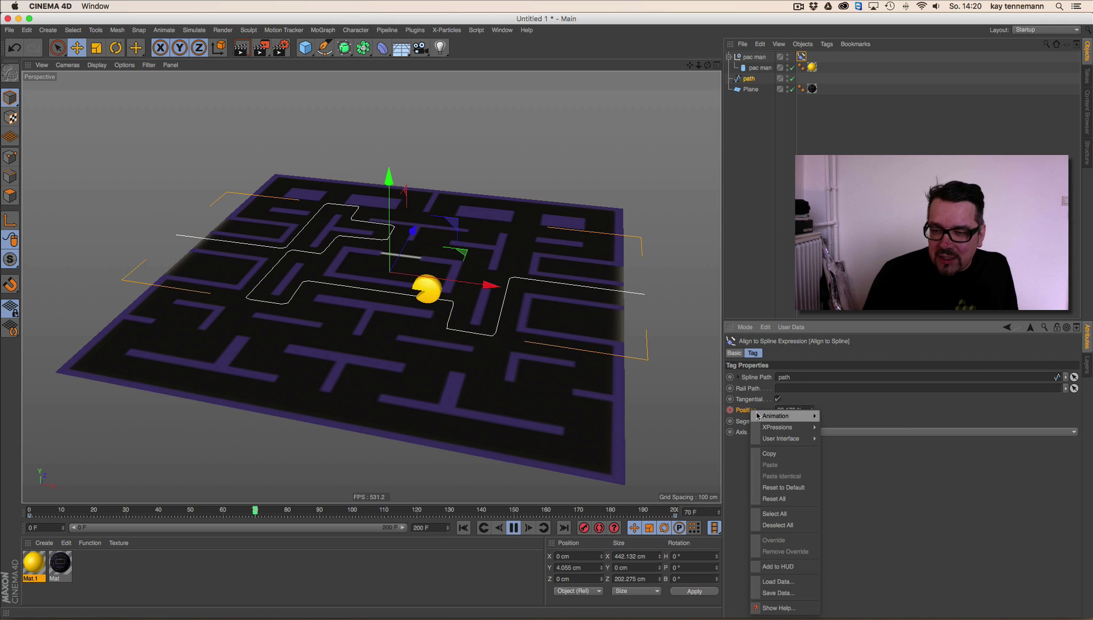
mouse_move(776, 416)
left_click(871, 517)
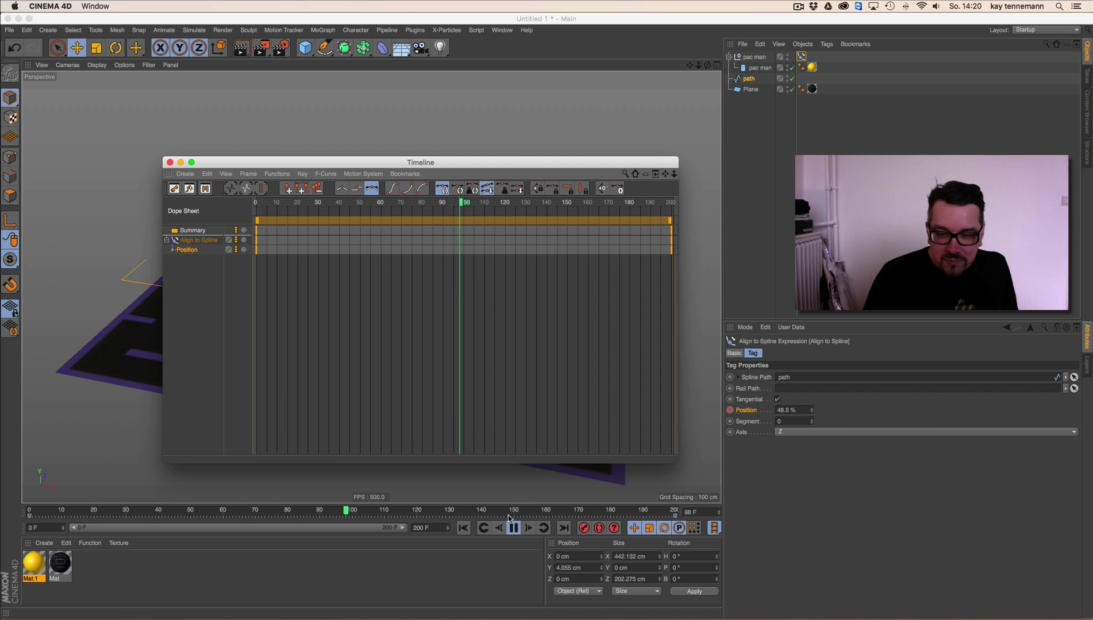
left_click_drag(674, 258, 260, 249)
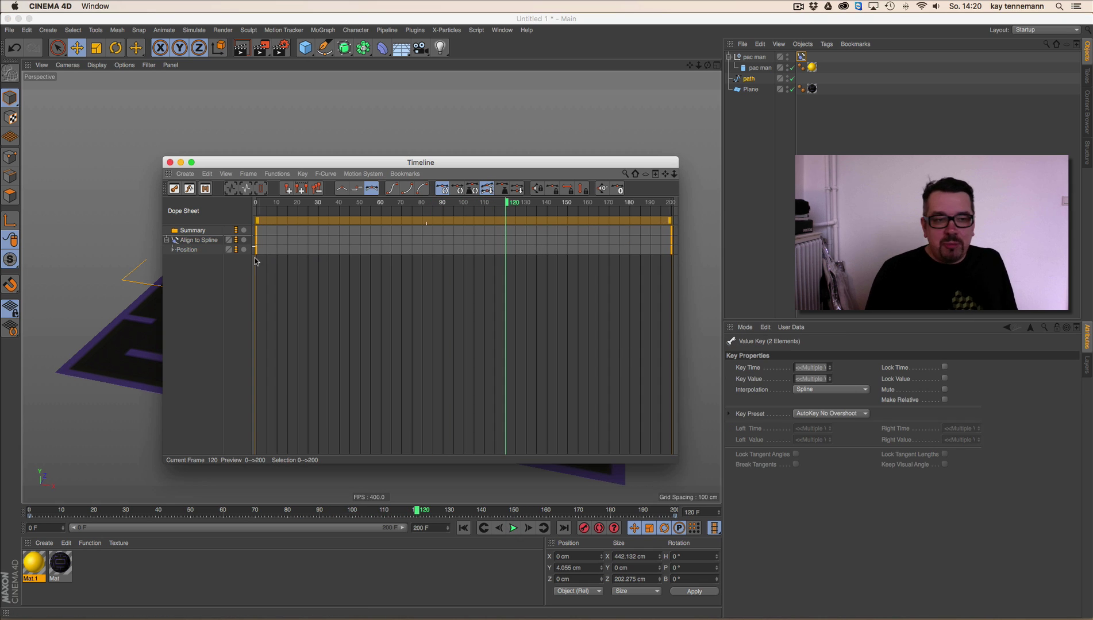
left_click(185, 250)
left_click(190, 190)
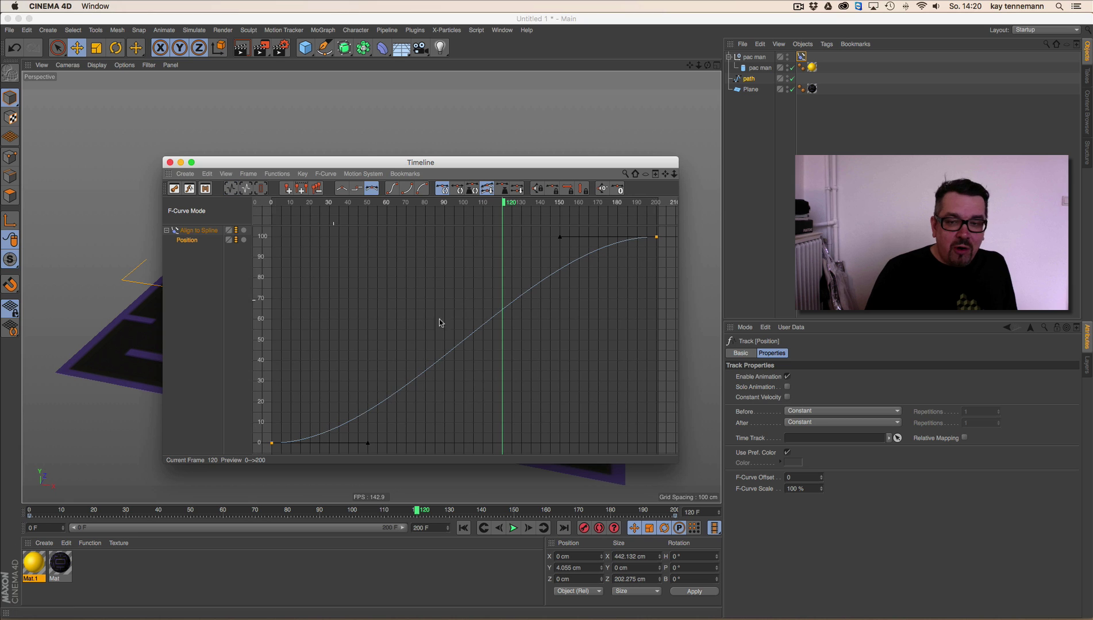
left_click(342, 191)
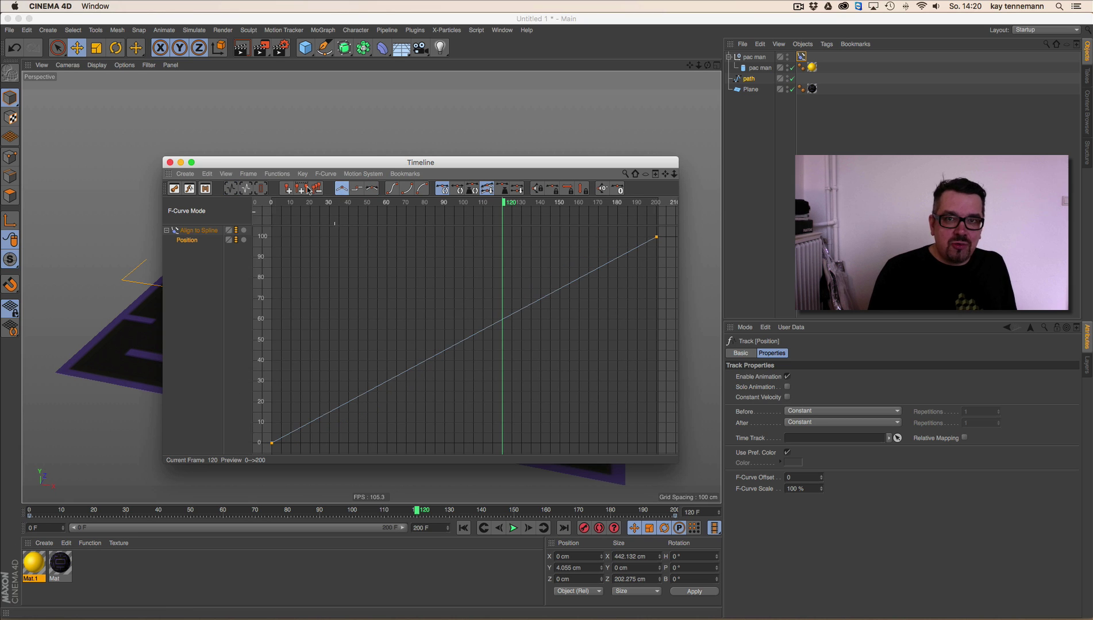
left_click(170, 163)
Step: Play the animation to check Pac-Man's speed along the path, return to frame 0 and play it again
left_click(483, 529)
left_click(513, 529)
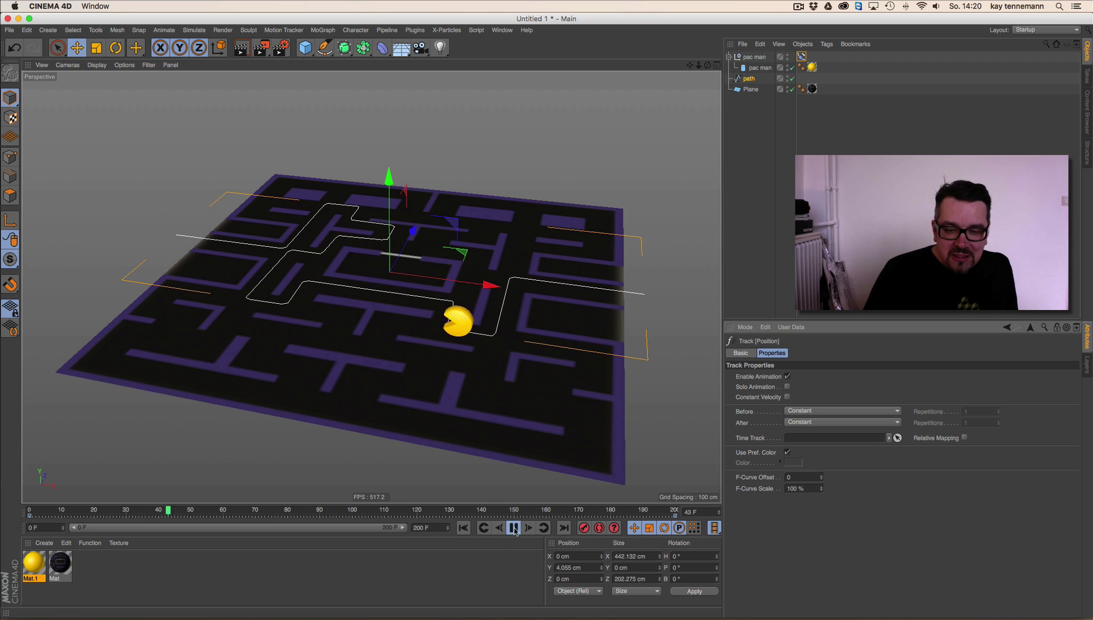
left_click(513, 528)
left_click(462, 528)
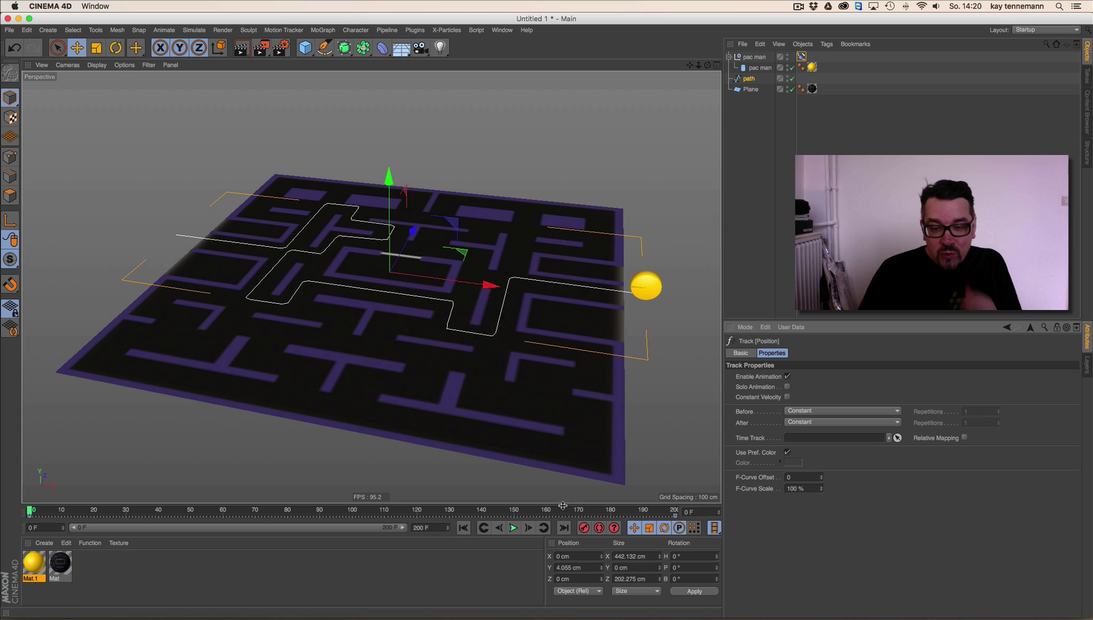
left_click(514, 528)
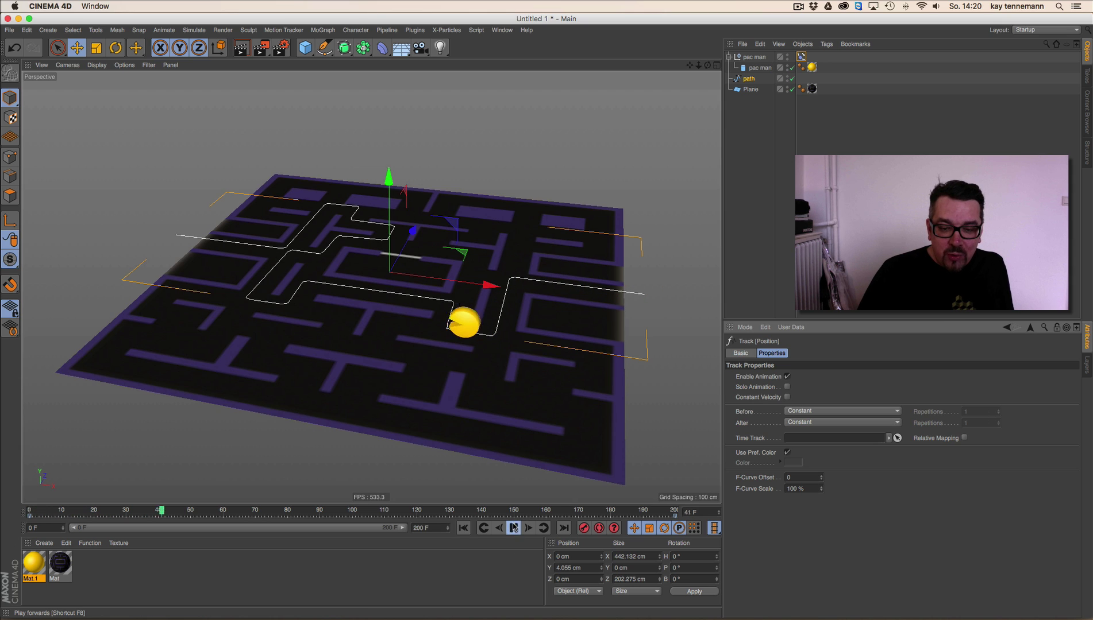
Step: Stop playback, return to frame 0 and add a MoGraph Cloner to the scene
left_click(516, 529)
left_click(463, 528)
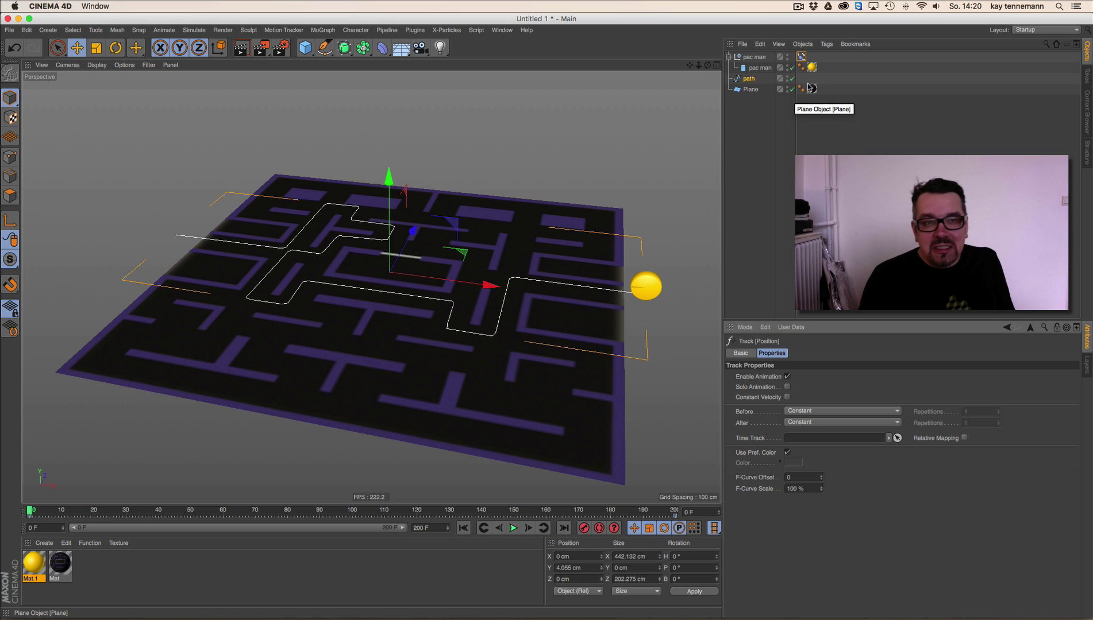
left_click(324, 30)
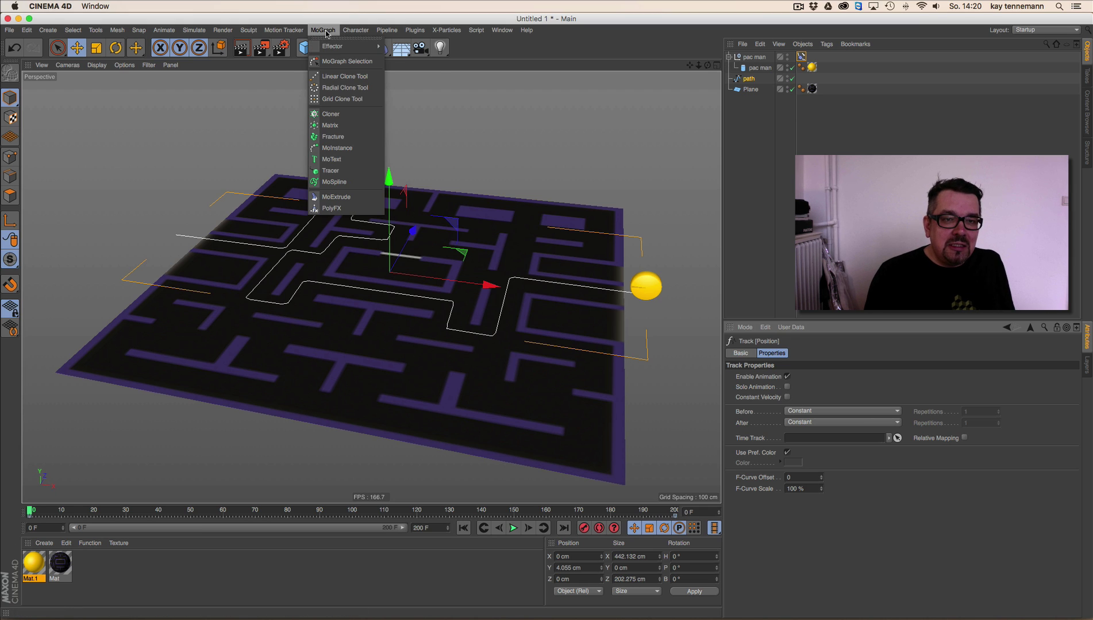
left_click(347, 116)
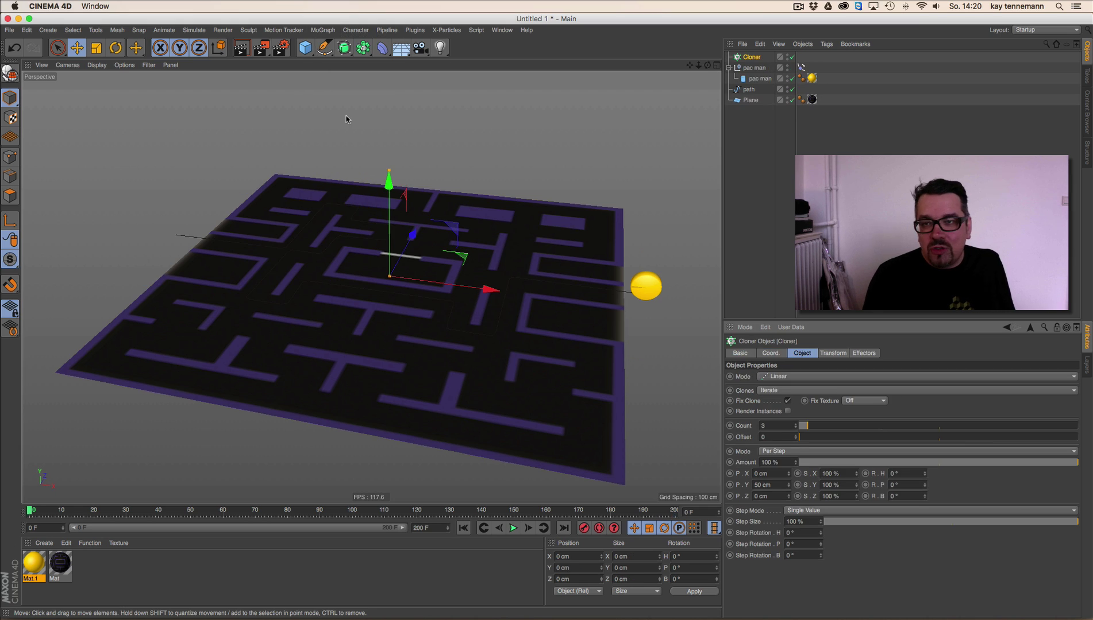
Step: Add a sphere primitive and set its radius to 5 cm
left_click(305, 48)
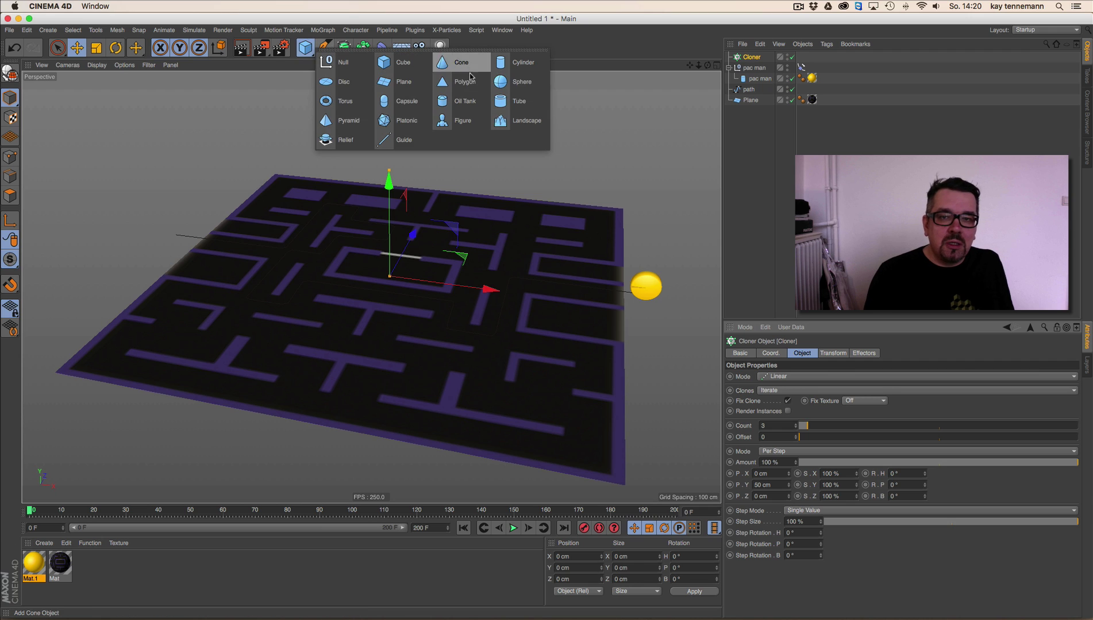
left_click(505, 90)
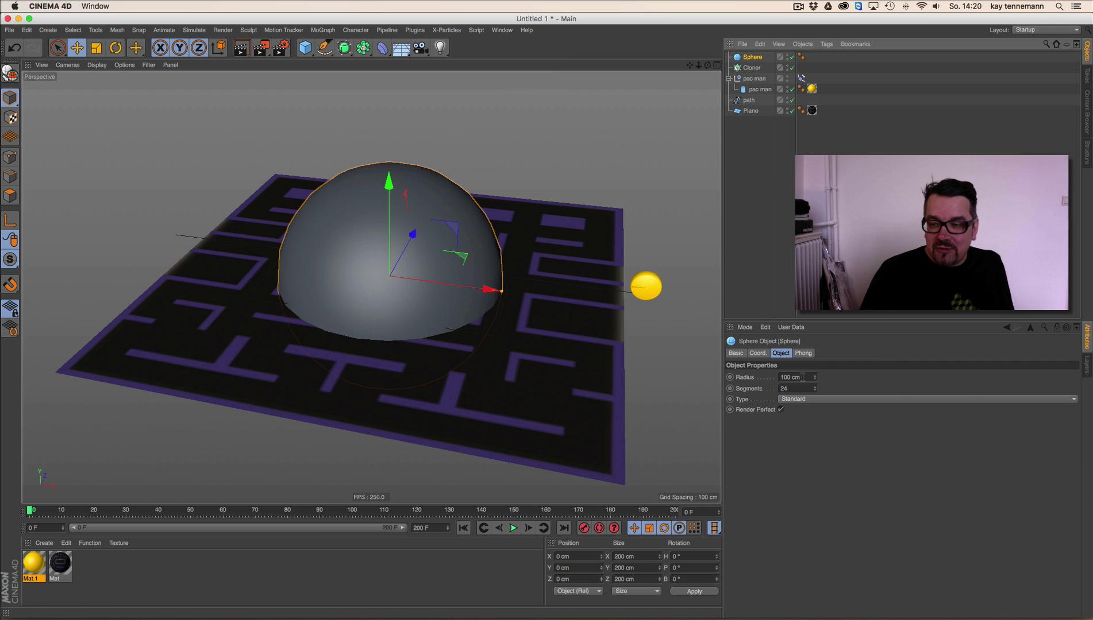
type("10")
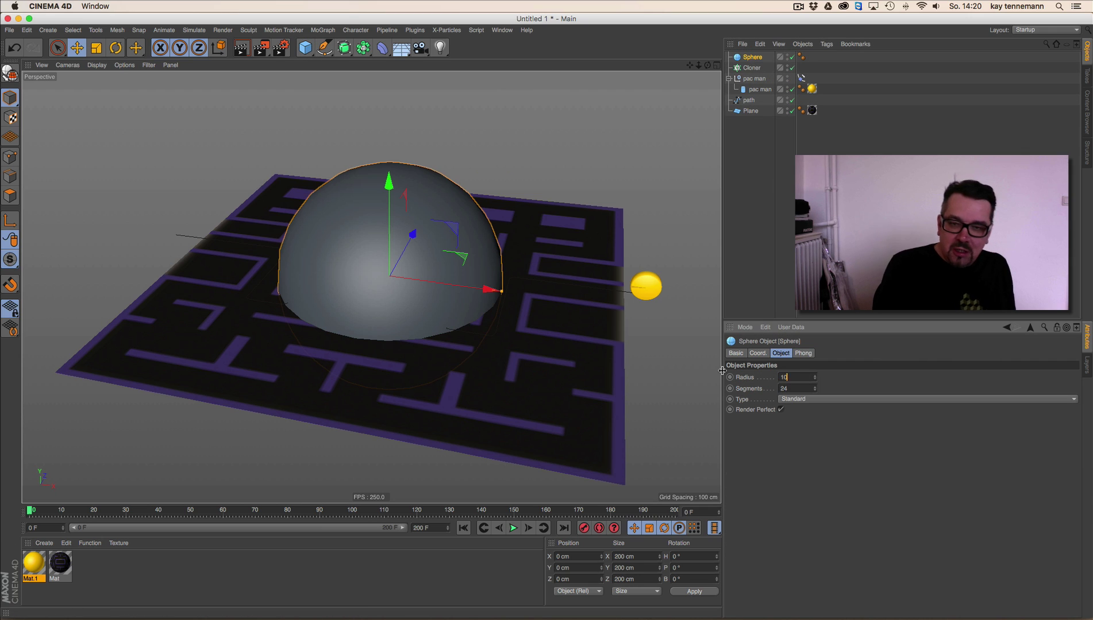
key("Return")
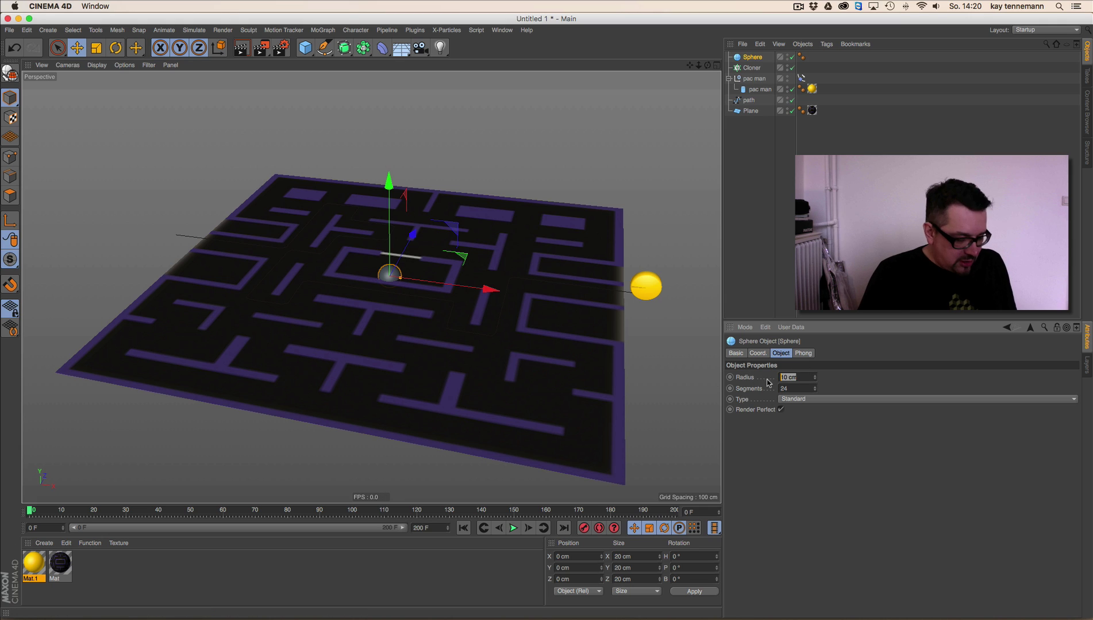
type("5")
key("Return")
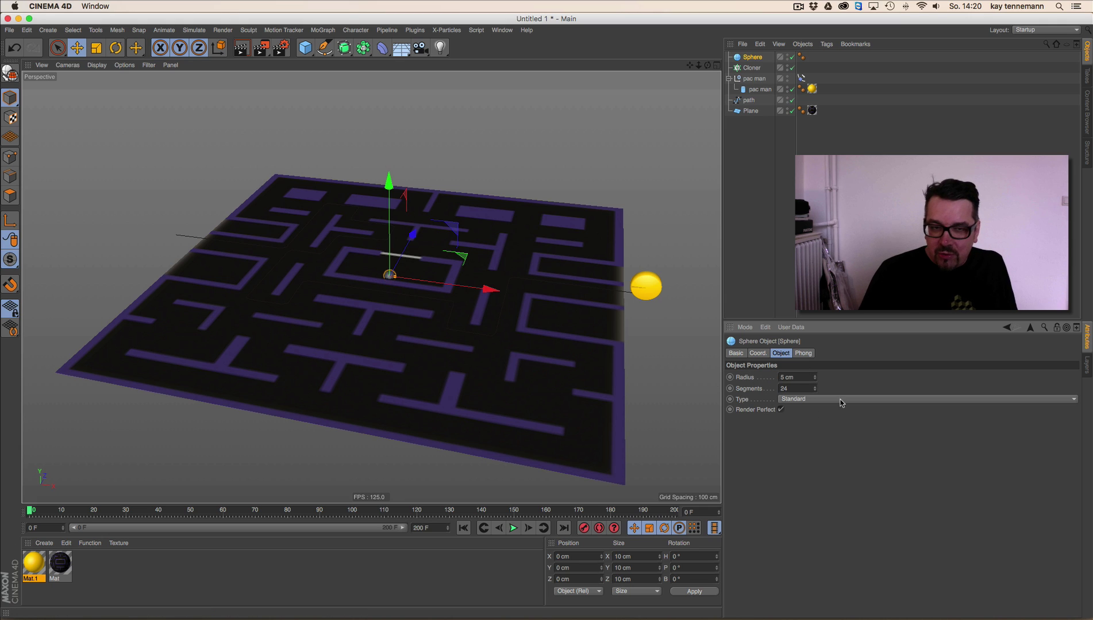
Step: Make the sphere a child of the Cloner and distribute 34 clones along the path spline in Object mode
left_click_drag(756, 70, 755, 68)
left_click(751, 57)
left_click(789, 377)
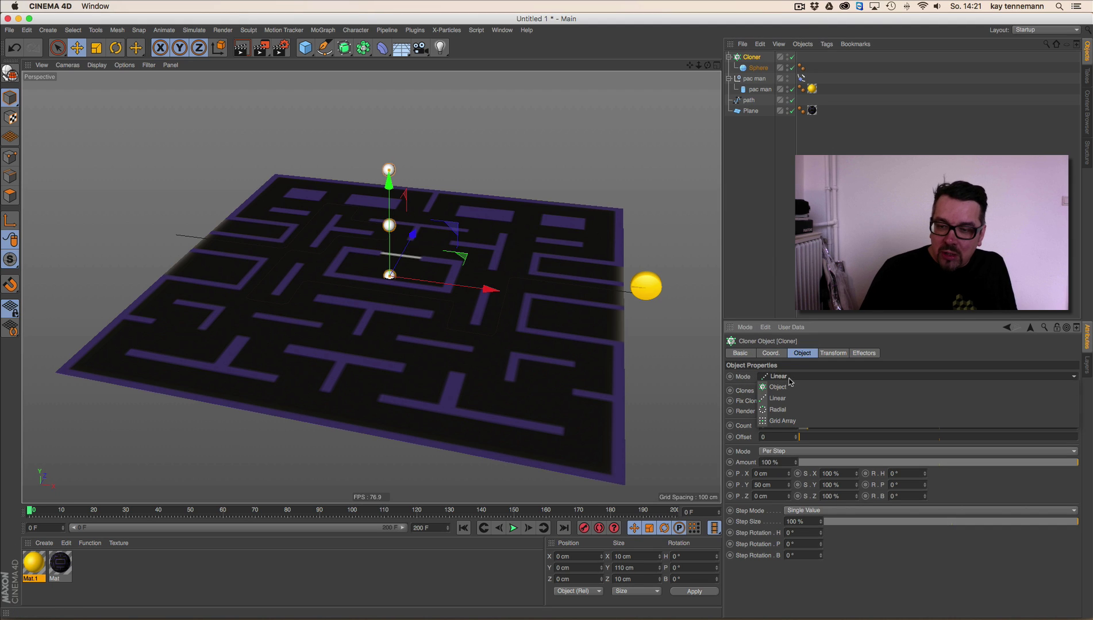
left_click(785, 388)
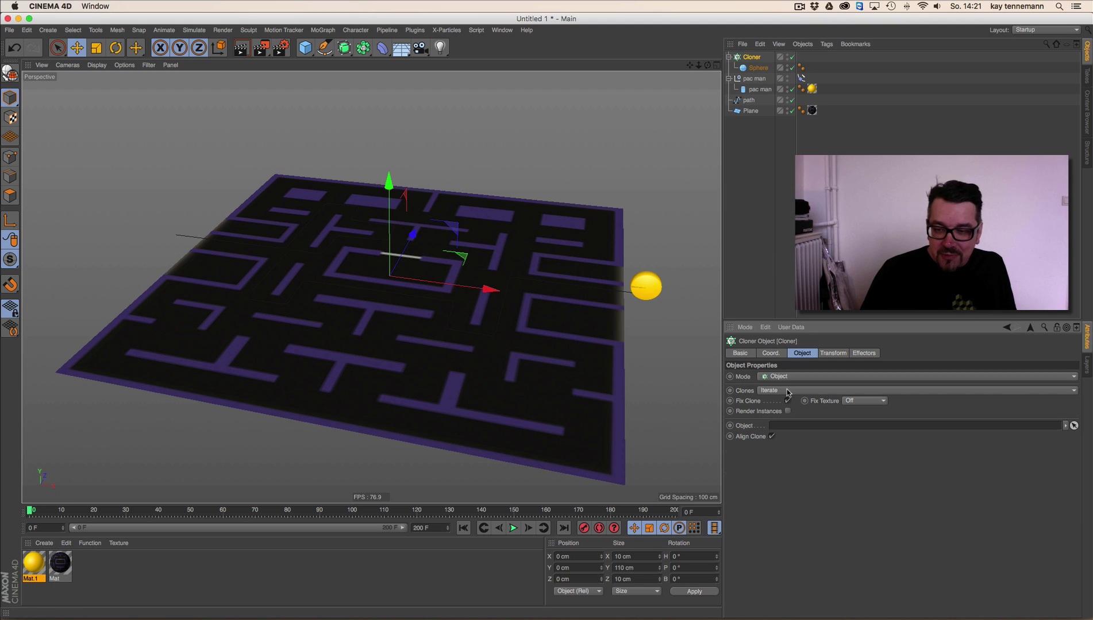
left_click(750, 100)
left_click_drag(752, 110, 783, 430)
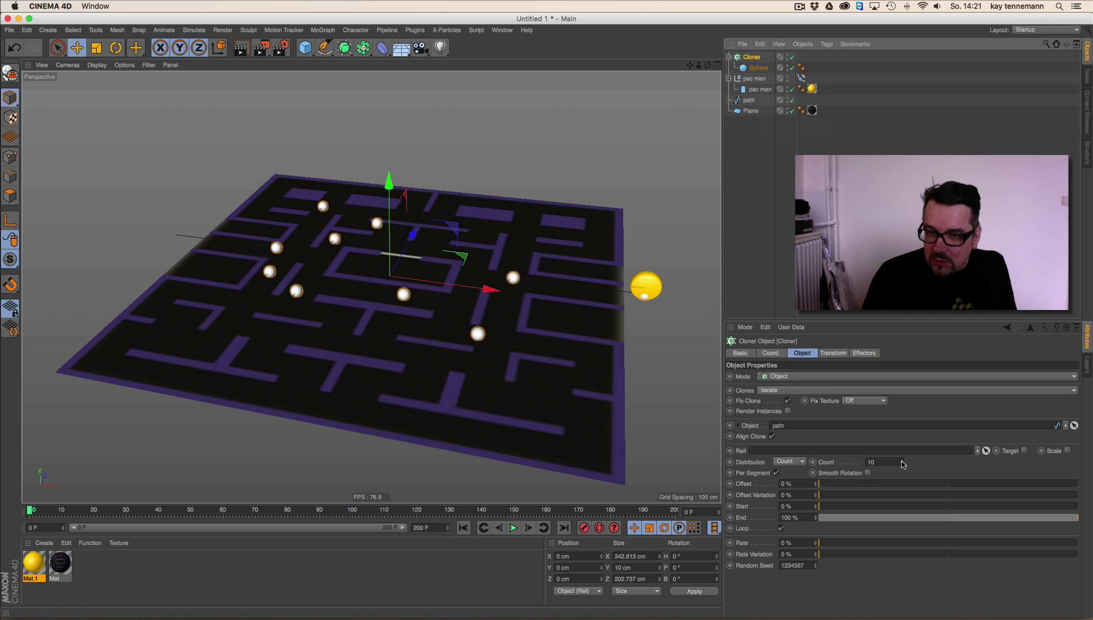
left_click_drag(901, 465, 901, 451)
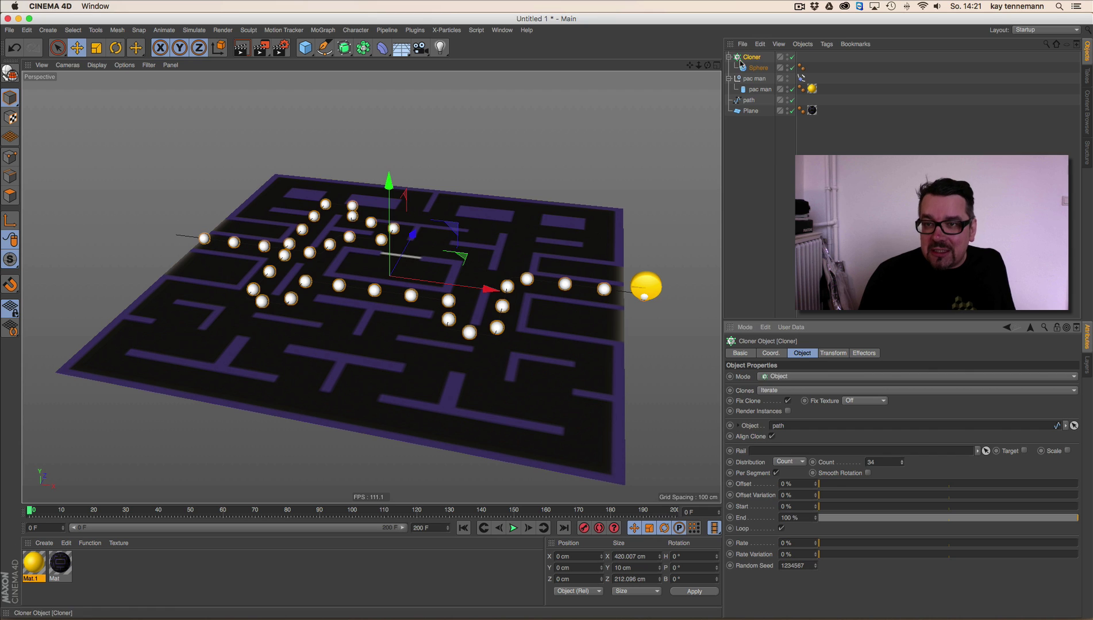
Step: Set the cloned sphere's radius to 3 cm
left_click(757, 68)
left_click(777, 377)
type("3")
key("Return")
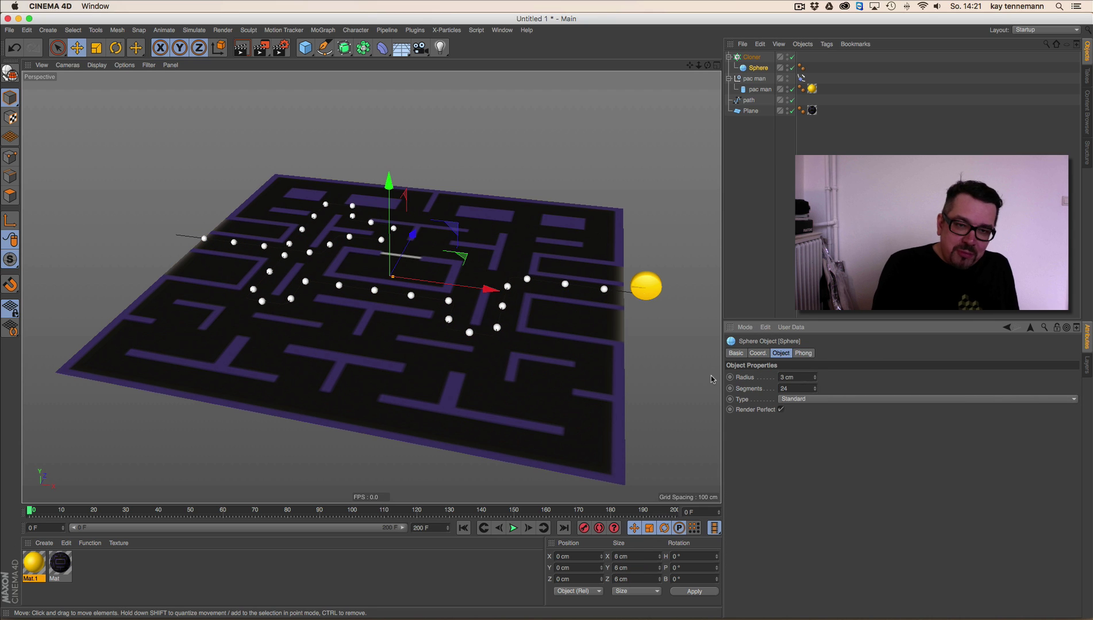
Step: Create a new material and set its color to purple with H 295°, S 97% and V 80%
mouse_move(390, 297)
left_mouse_down("alt")
mouse_move(436, 299)
mouse_move(385, 297)
left_mouse_up("alt")
left_click(45, 544)
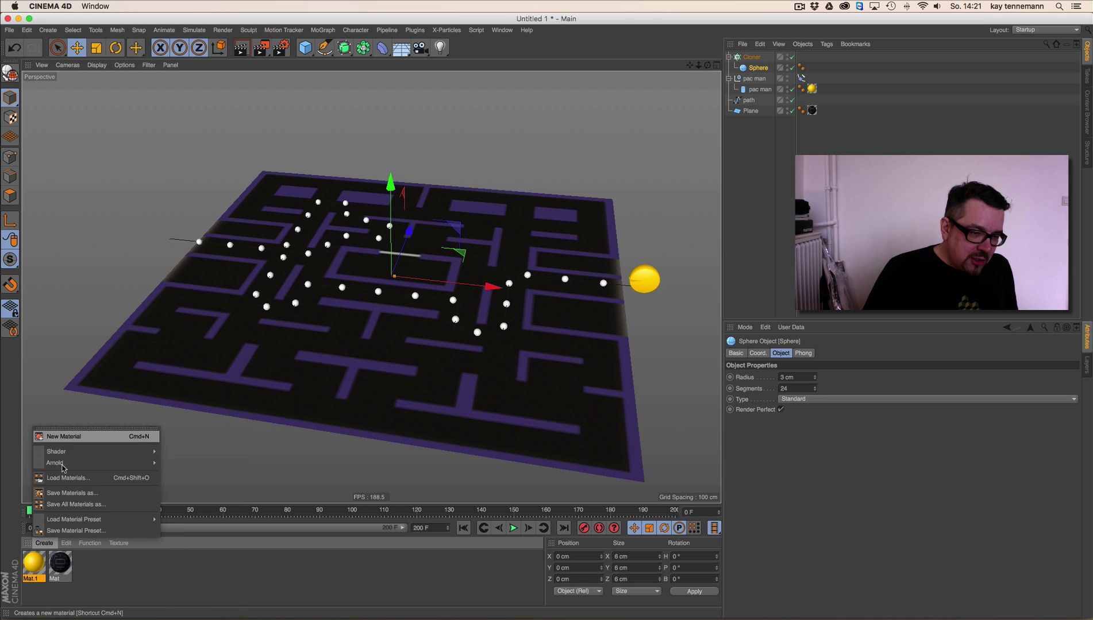
left_click(60, 436)
double_click(34, 563)
left_click(182, 188)
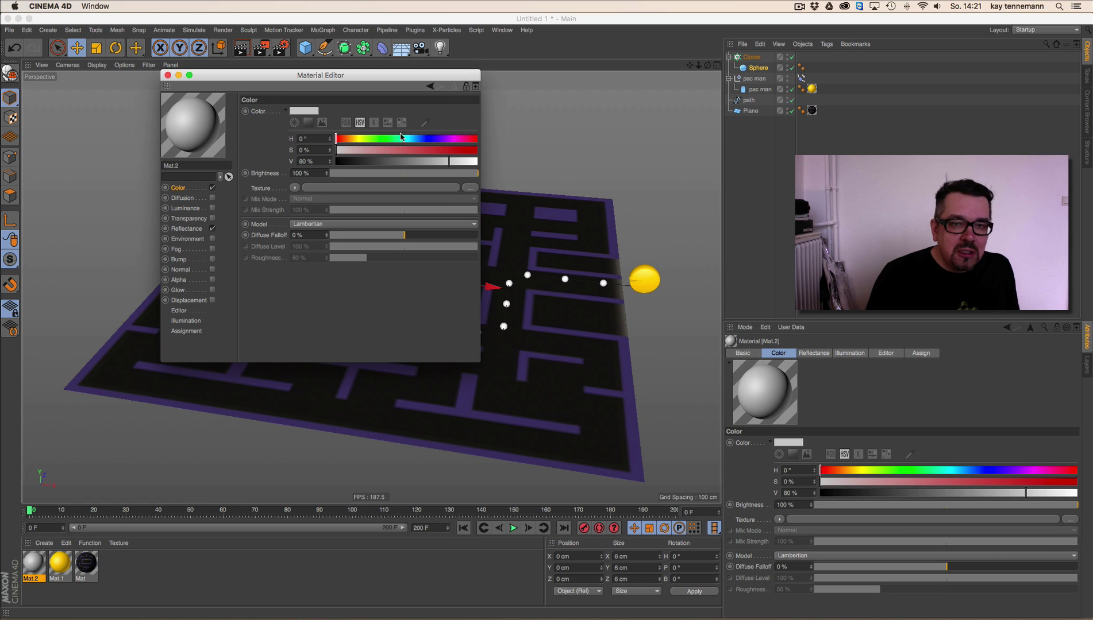
left_click(454, 139)
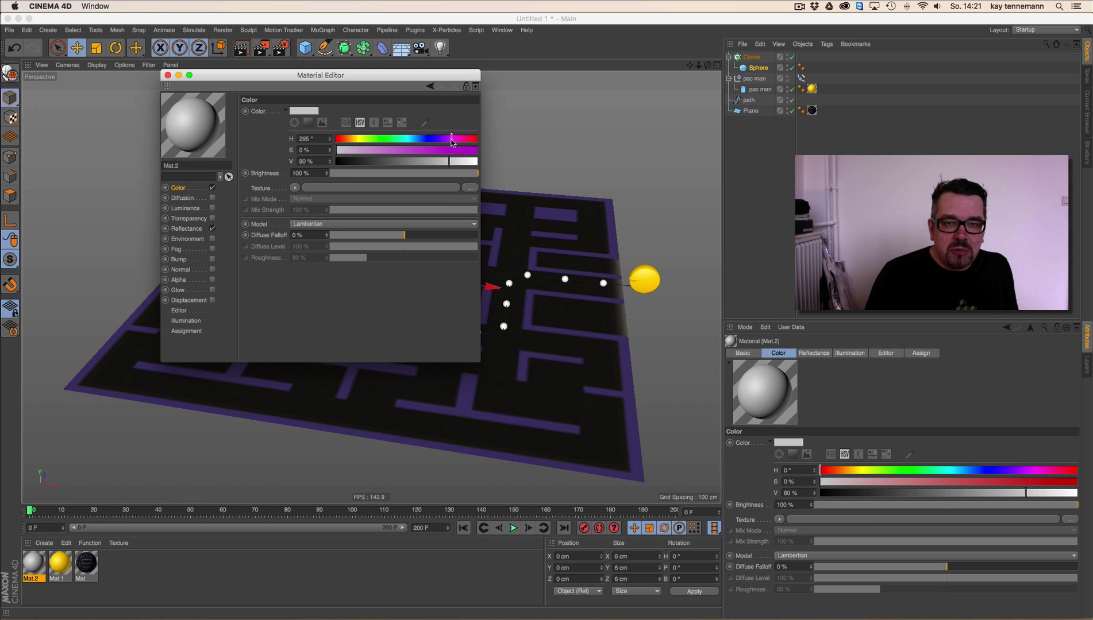
left_click_drag(454, 150, 476, 150)
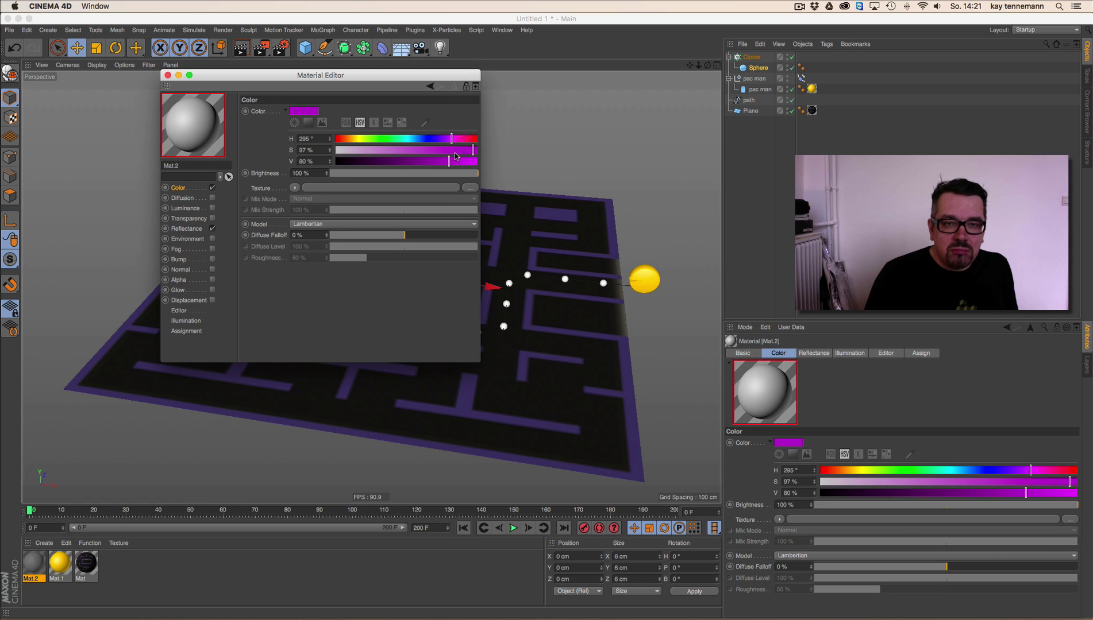
Step: Give the new material a magenta luminance color of H 304°, S 80%, V 93%, switch the luminance channel off and close the editor
left_click(212, 208)
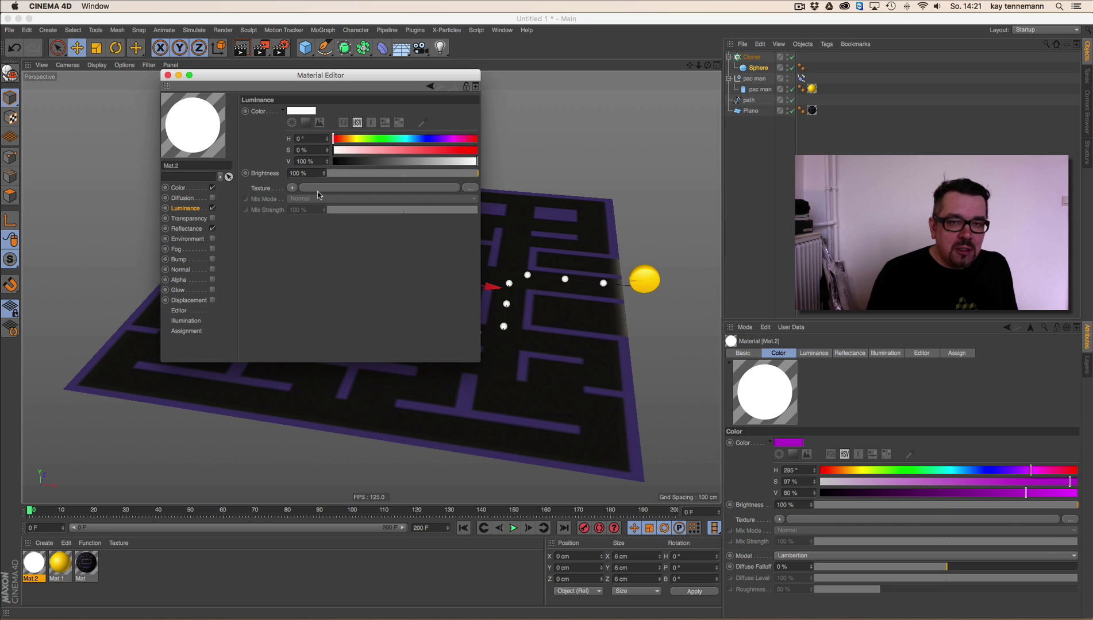
left_click(448, 151)
left_click(467, 162)
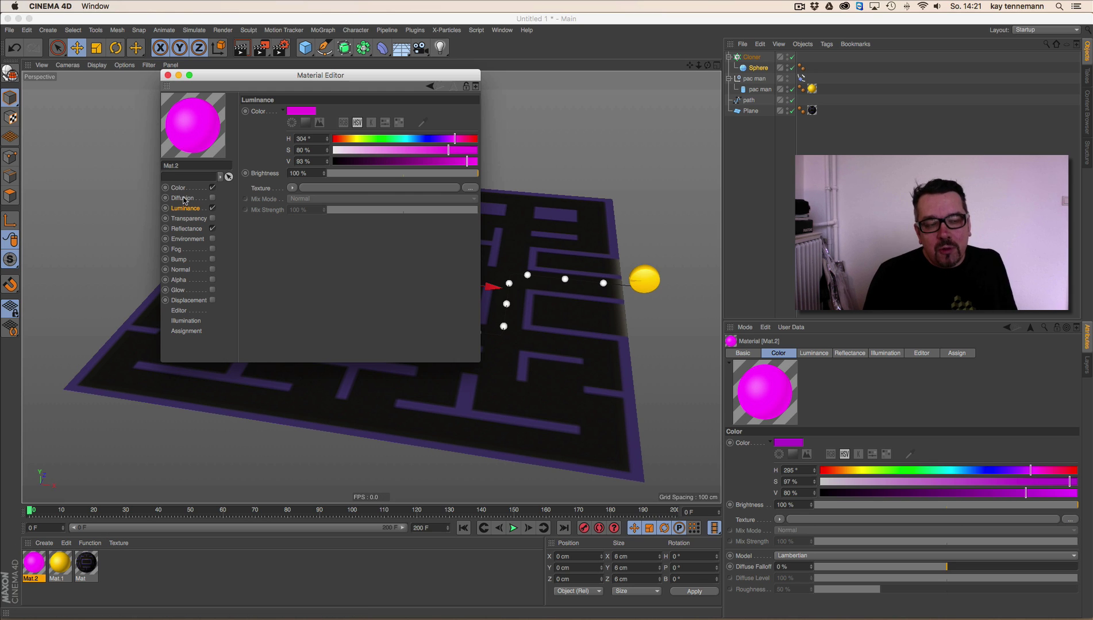
left_click(213, 209)
left_click(168, 76)
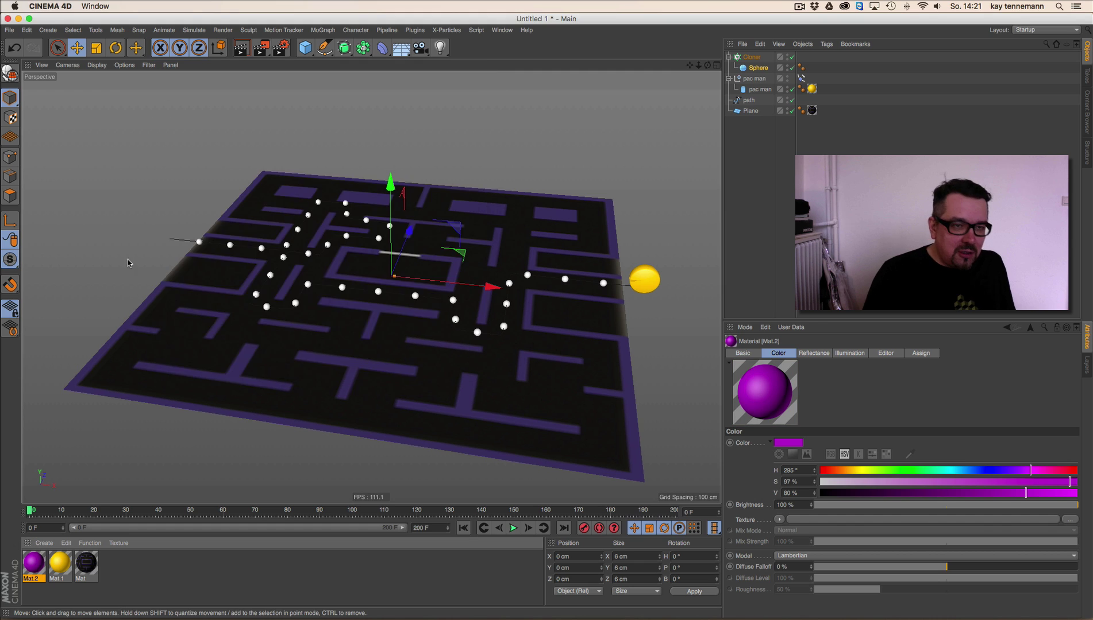
Step: Assign the purple material to the cloned sphere and render the view
left_click_drag(781, 81, 766, 67)
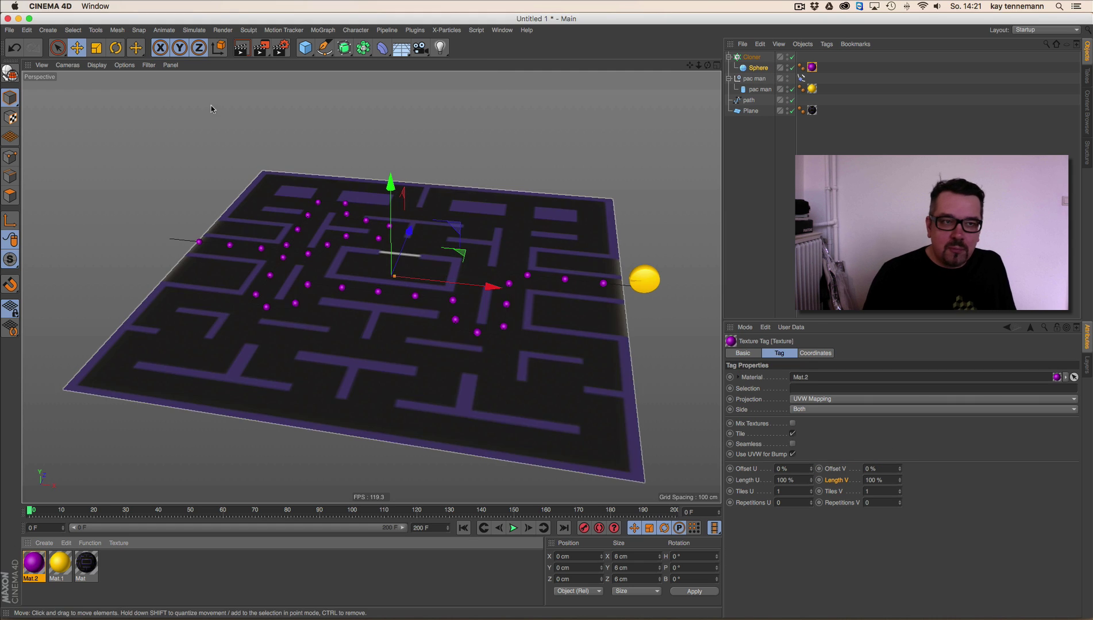
left_click(245, 50)
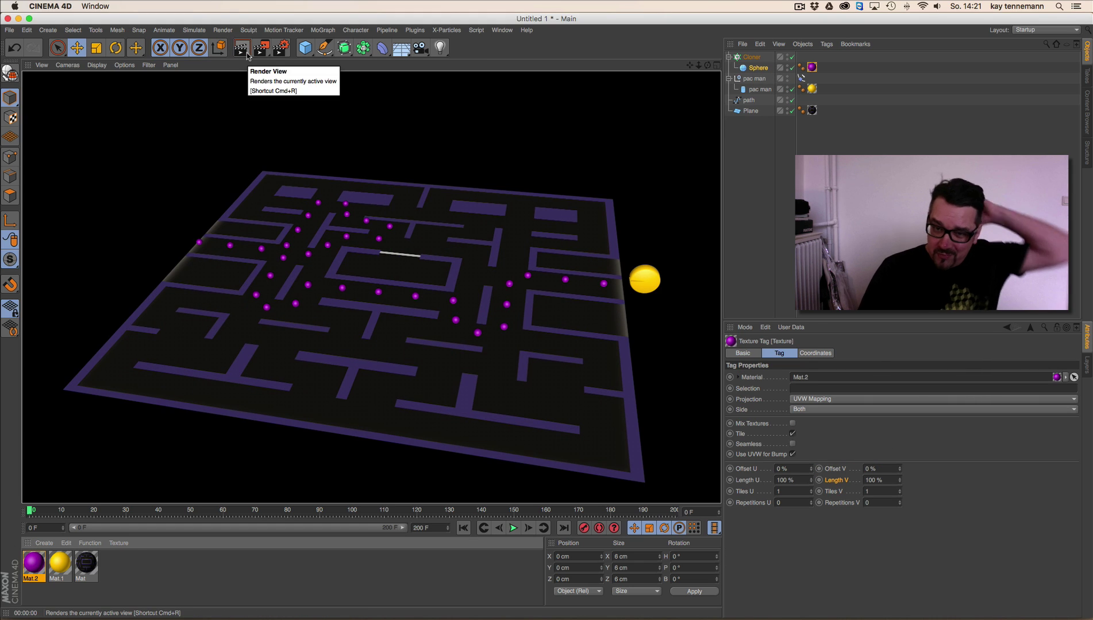
Step: Add an omni light, place it above the maze at about X 223, Y 154, Z 158 cm and render the view
left_click(440, 47)
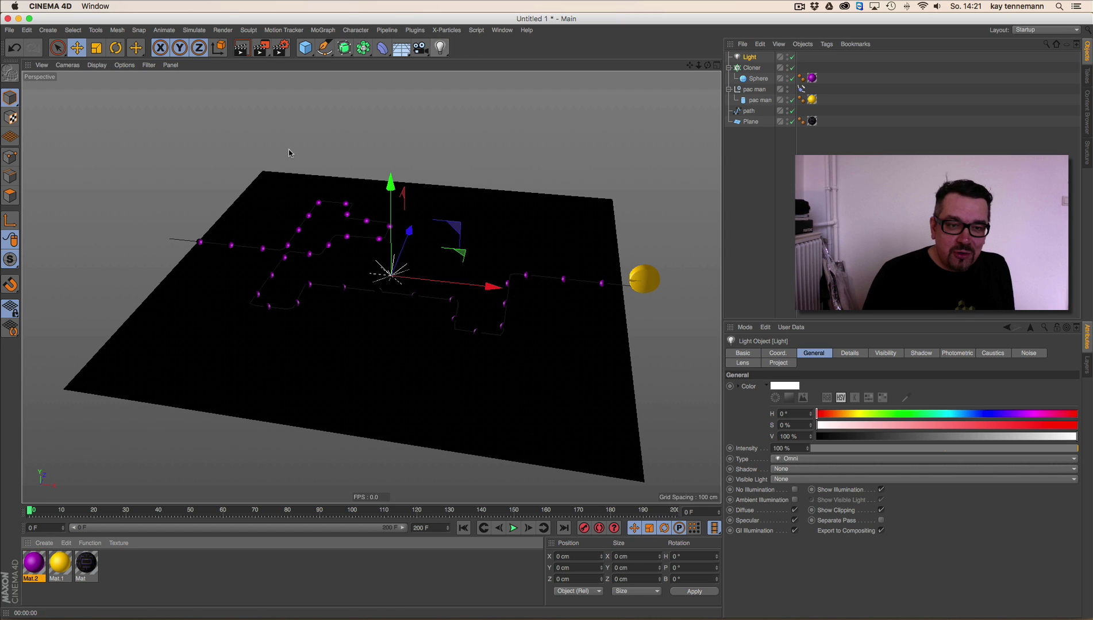
left_click(241, 49)
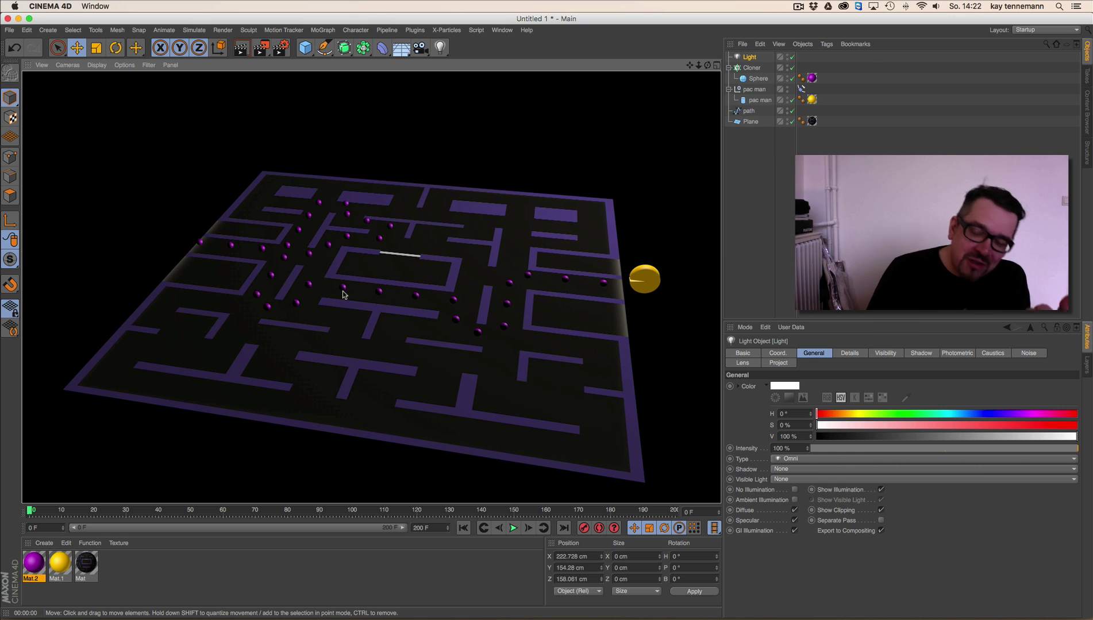
Step: Enable luminance on the purple material with hue 272° and 70% brightness, then close the material editor
double_click(35, 563)
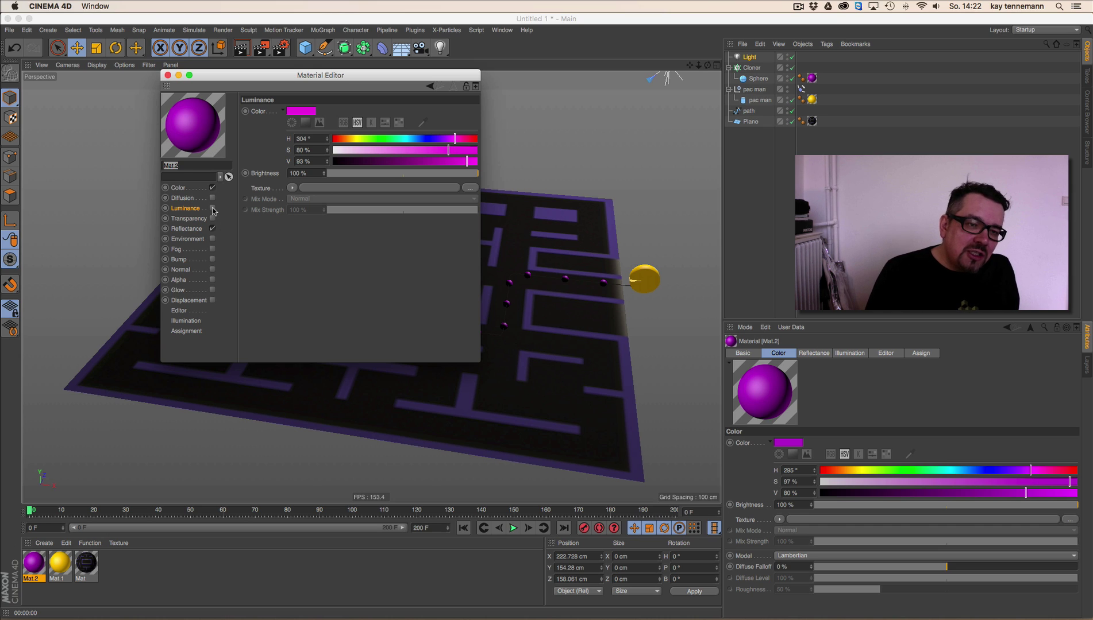
left_click(212, 208)
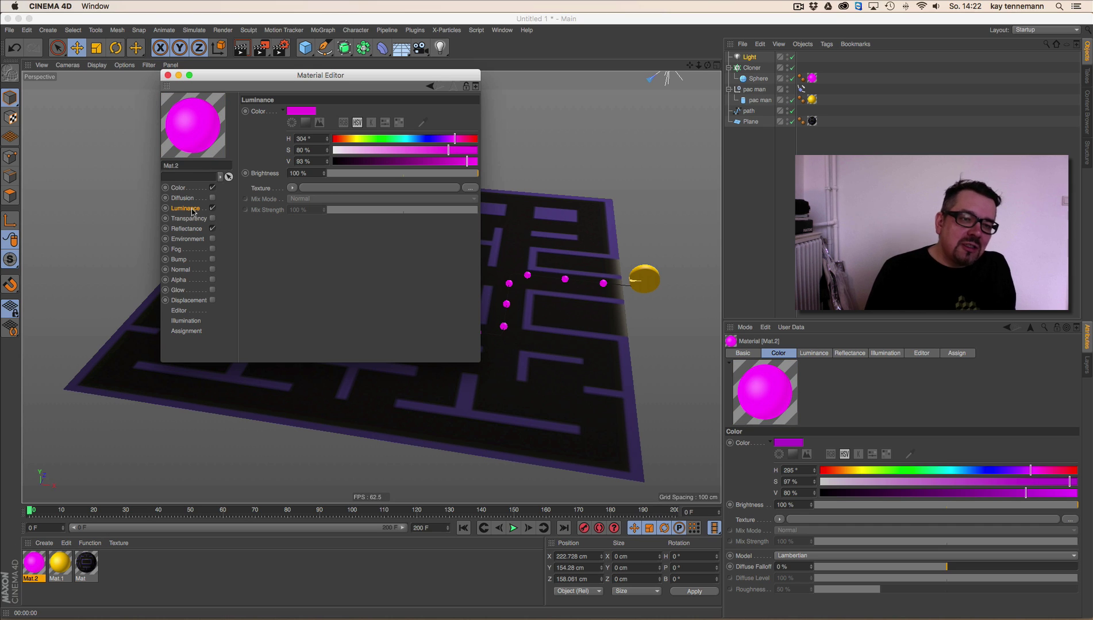
left_click(434, 173)
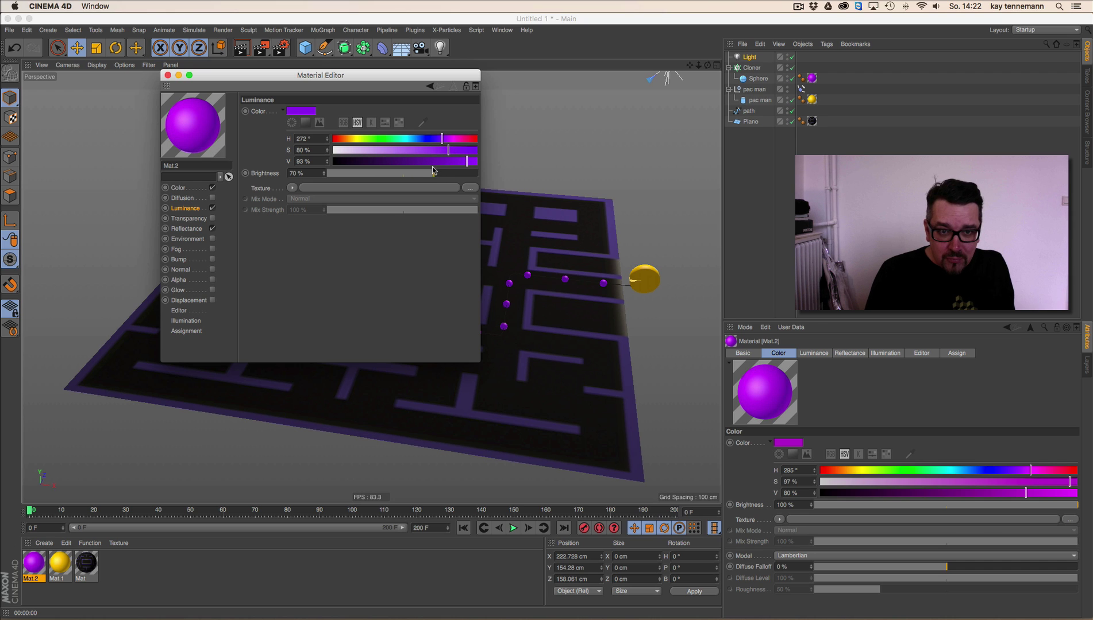
left_click(168, 76)
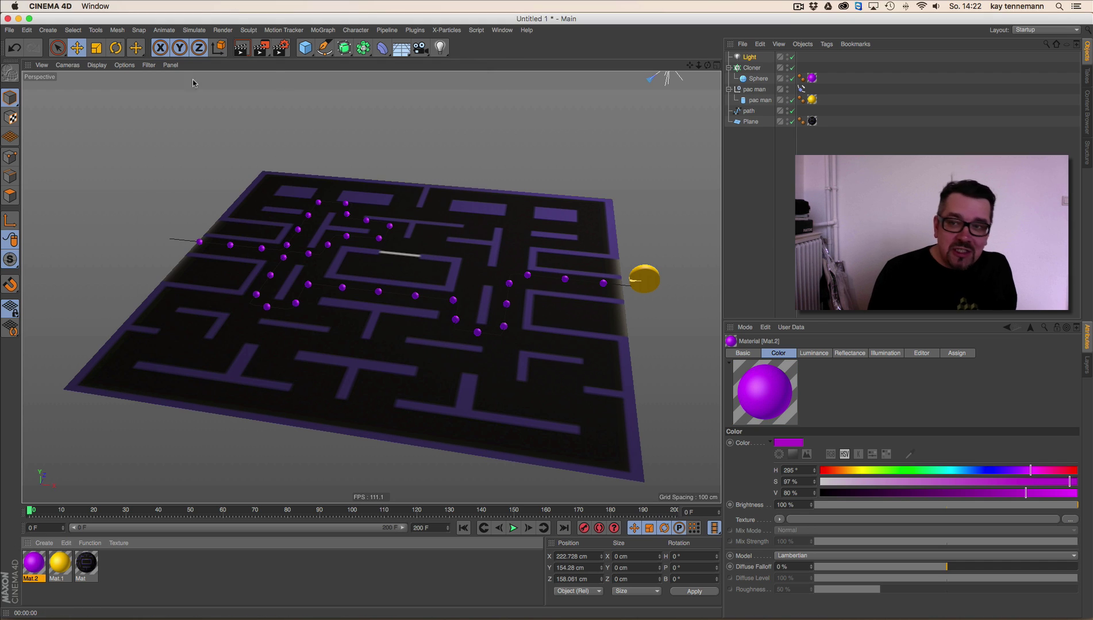
Step: Delete the light and render the view again
left_click(750, 57)
key("Delete")
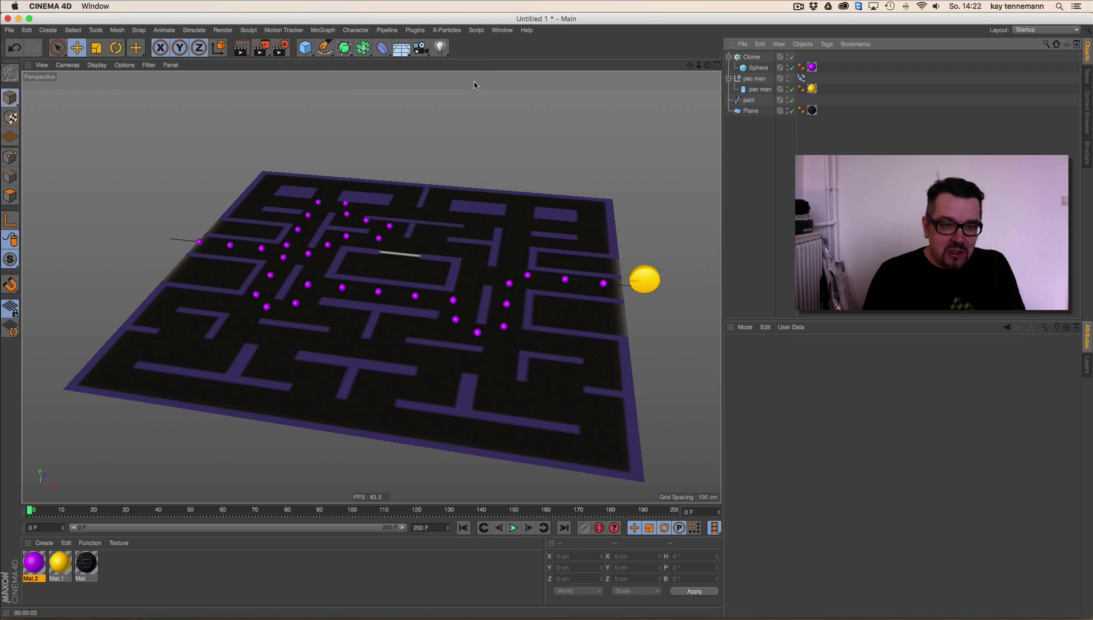
left_click(244, 49)
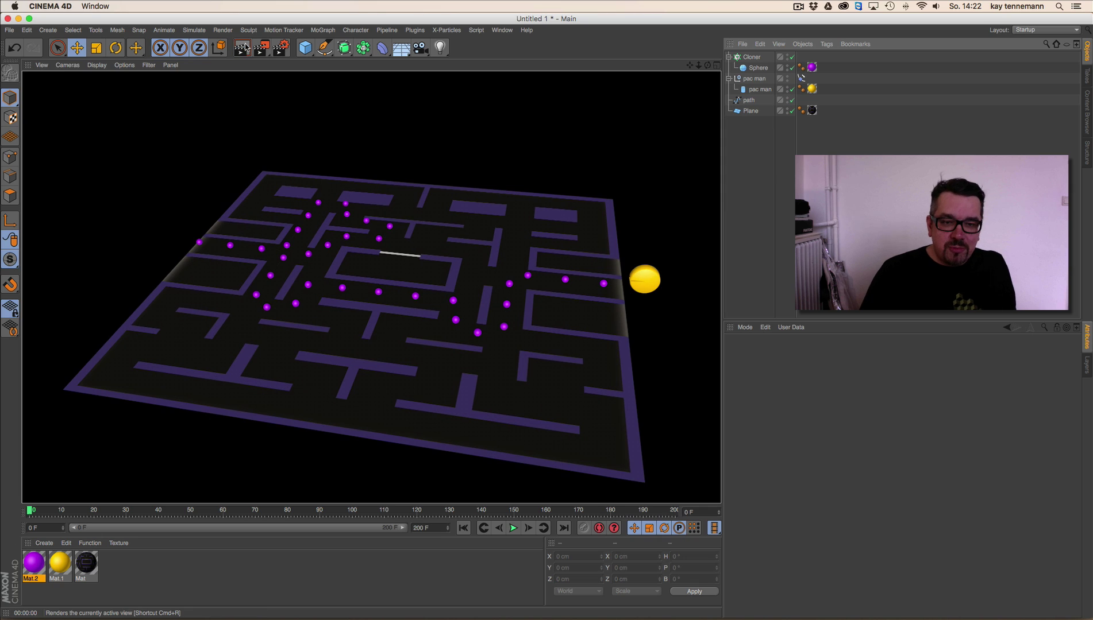
Step: Enable glow on the purple material with 55% inner strength, 110% outer strength and a 2 cm radius
double_click(27, 564)
left_click(212, 290)
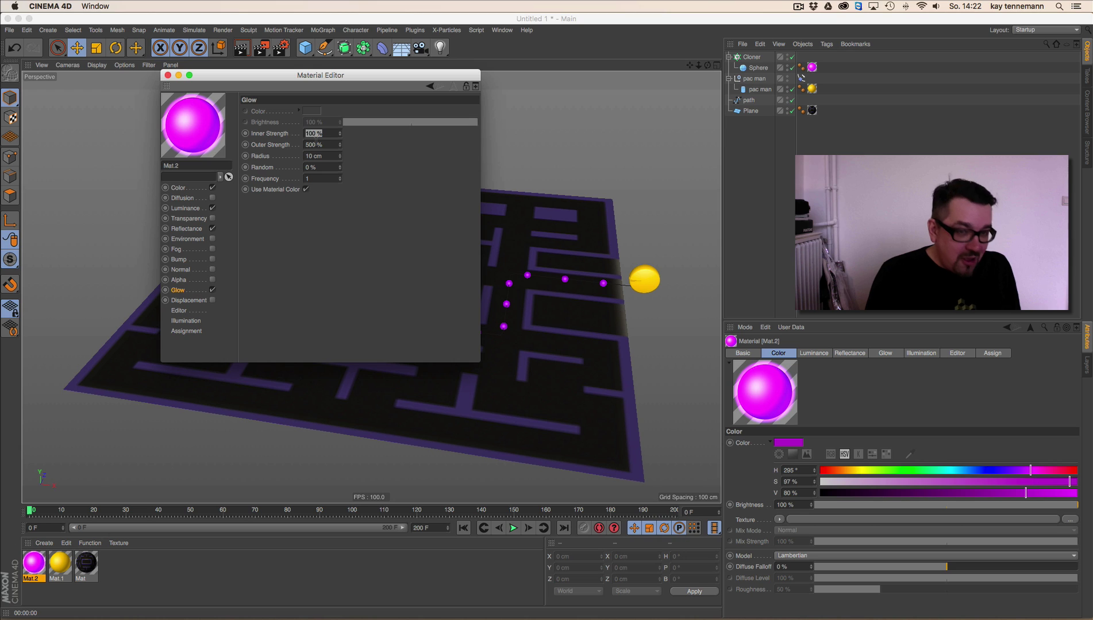
key("Return")
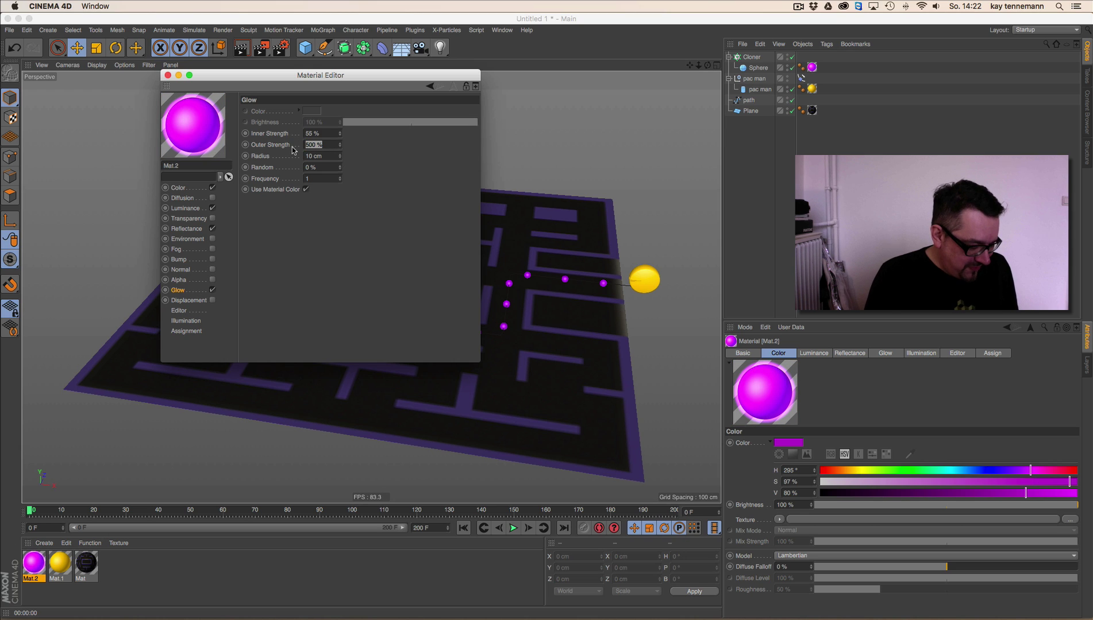
key("Return")
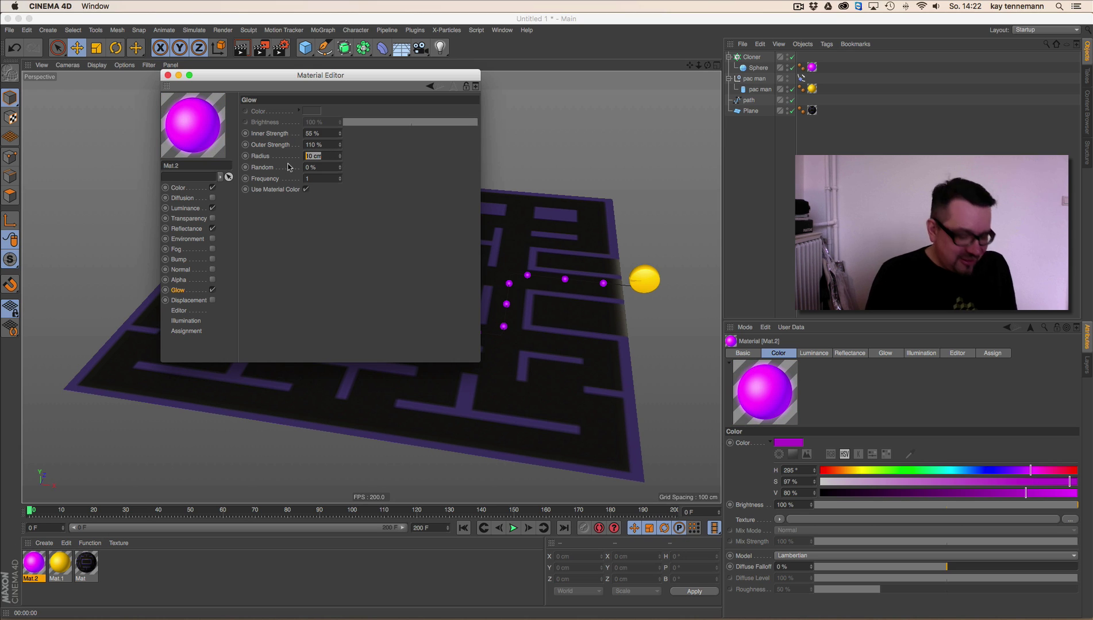
type("2")
key("Return")
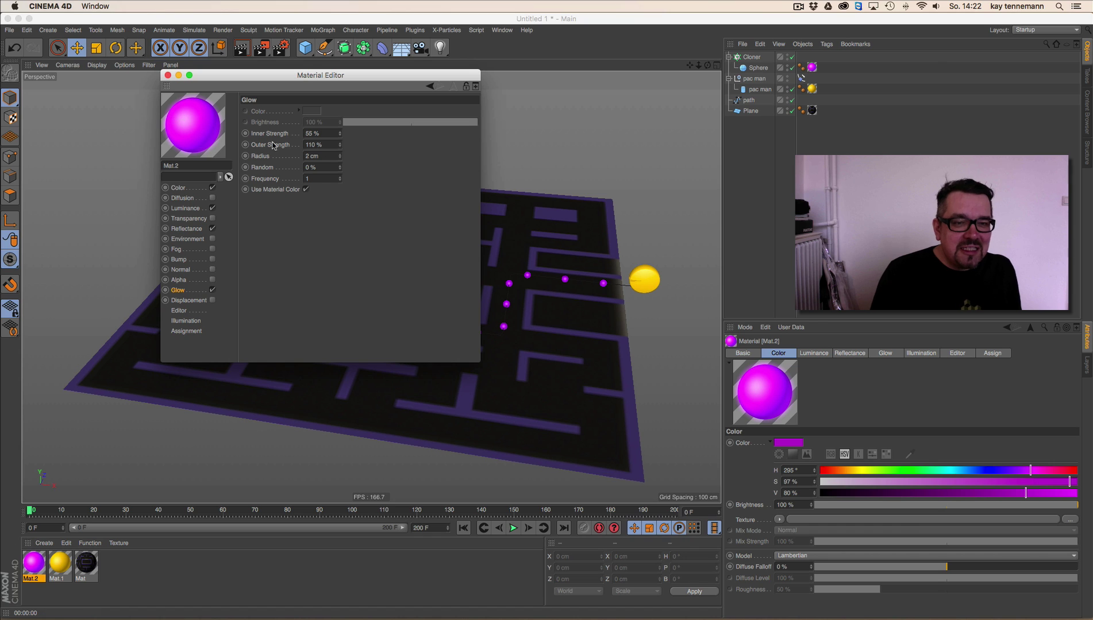
left_click(167, 74)
Step: Check the render settings for the Object Glow effect and render the view
left_click(280, 48)
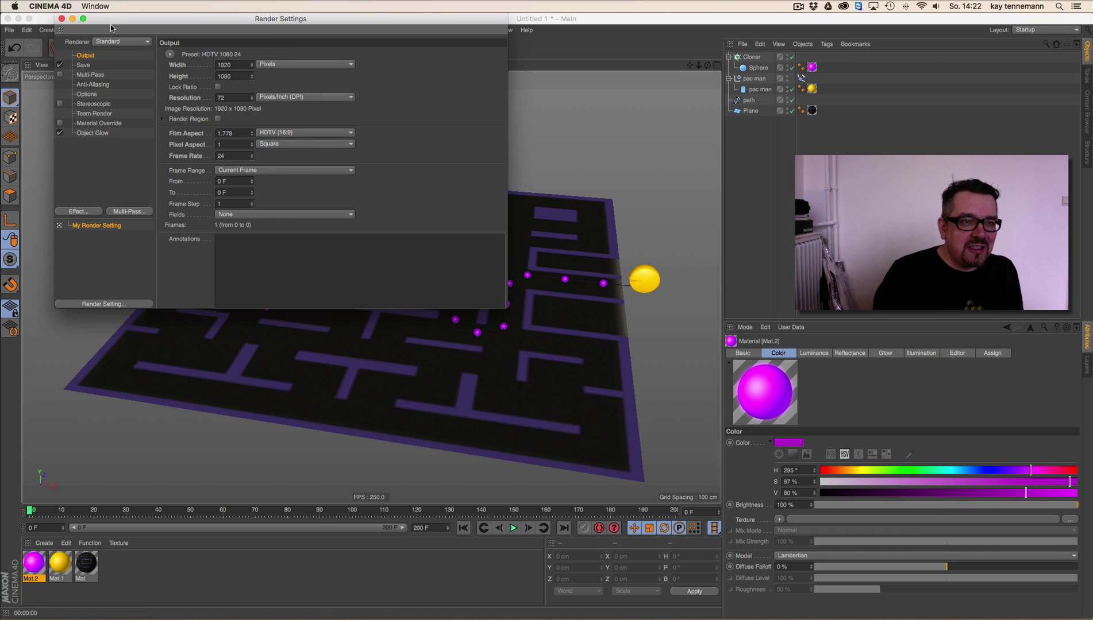
left_click_drag(111, 28, 183, 103)
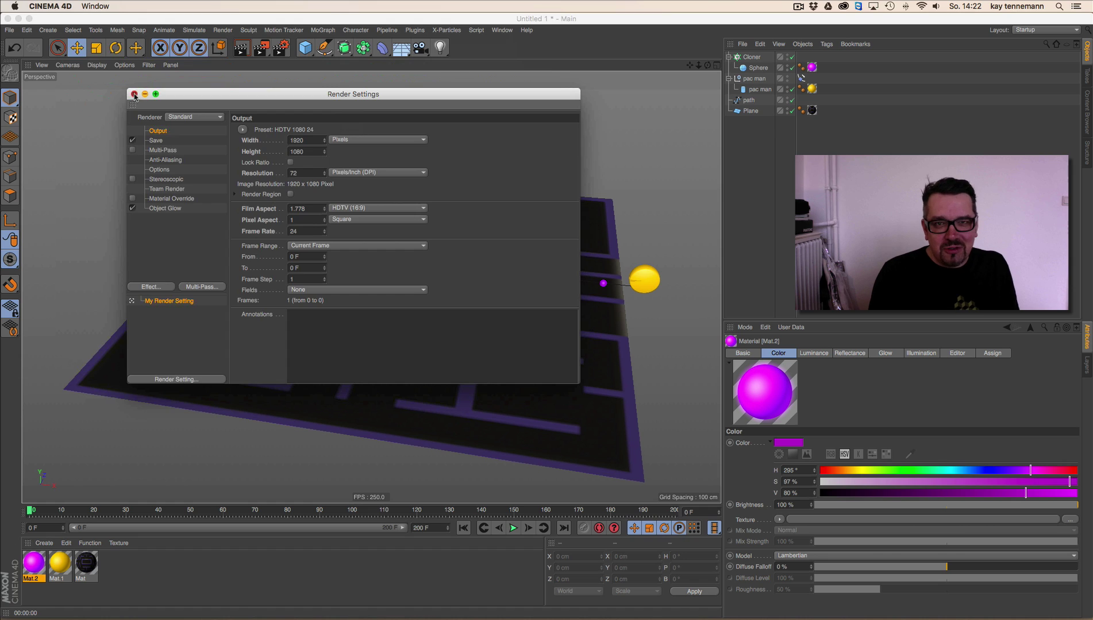
left_click(134, 95)
left_click(242, 48)
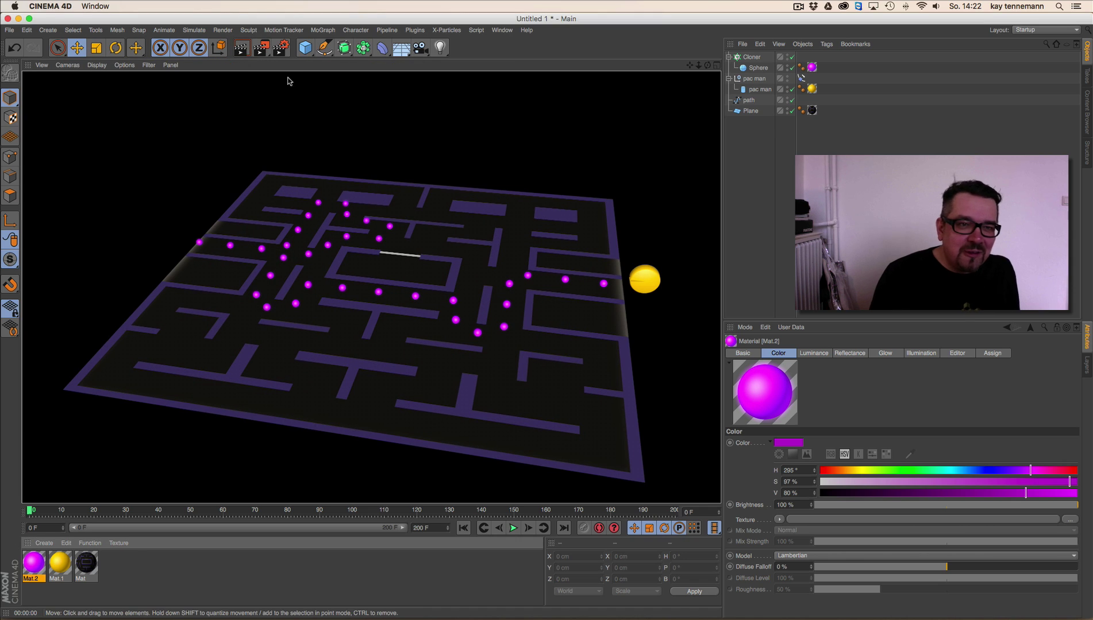
Step: Set the purple material's glow radius to 3 cm and render the view again
double_click(33, 564)
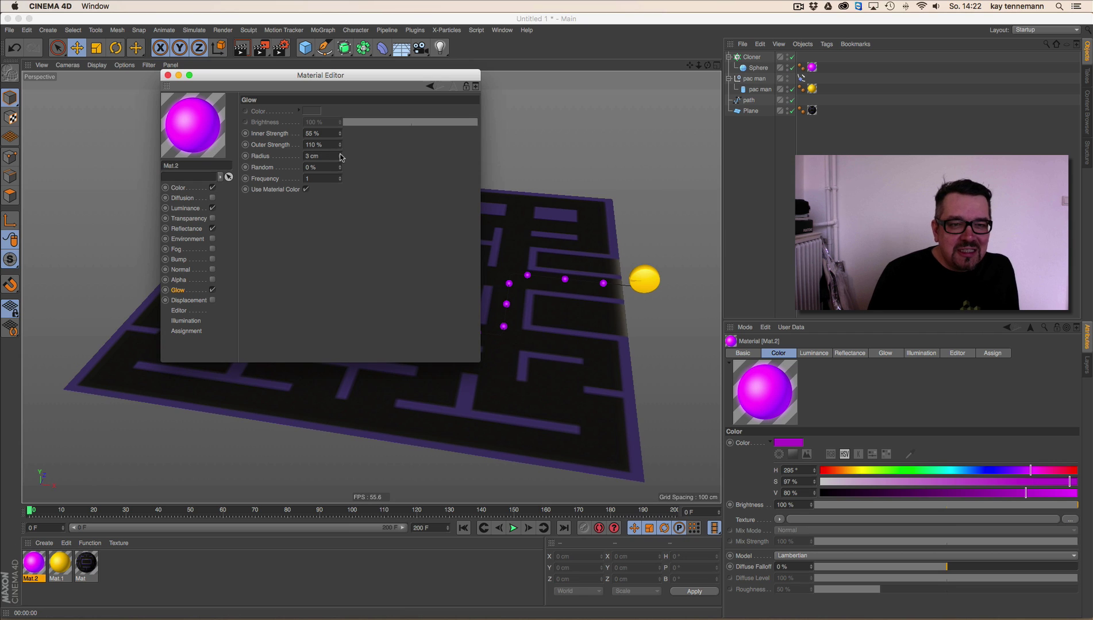
left_click(167, 76)
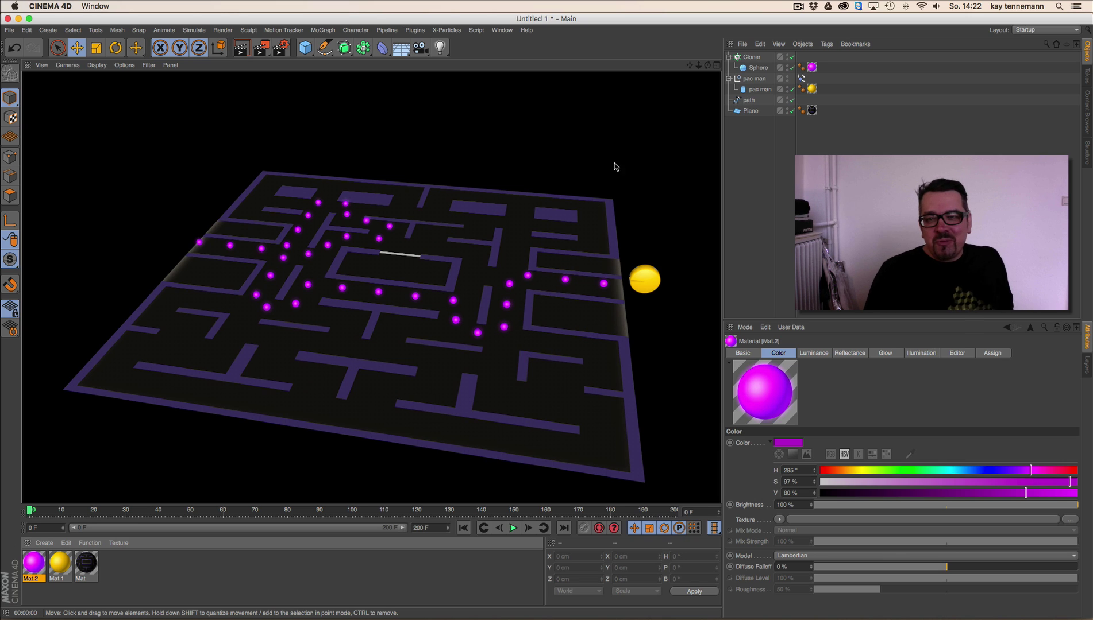
Step: Add a Formula effector to the pellet cloner and play the animation
left_click_drag(689, 65, 691, 81)
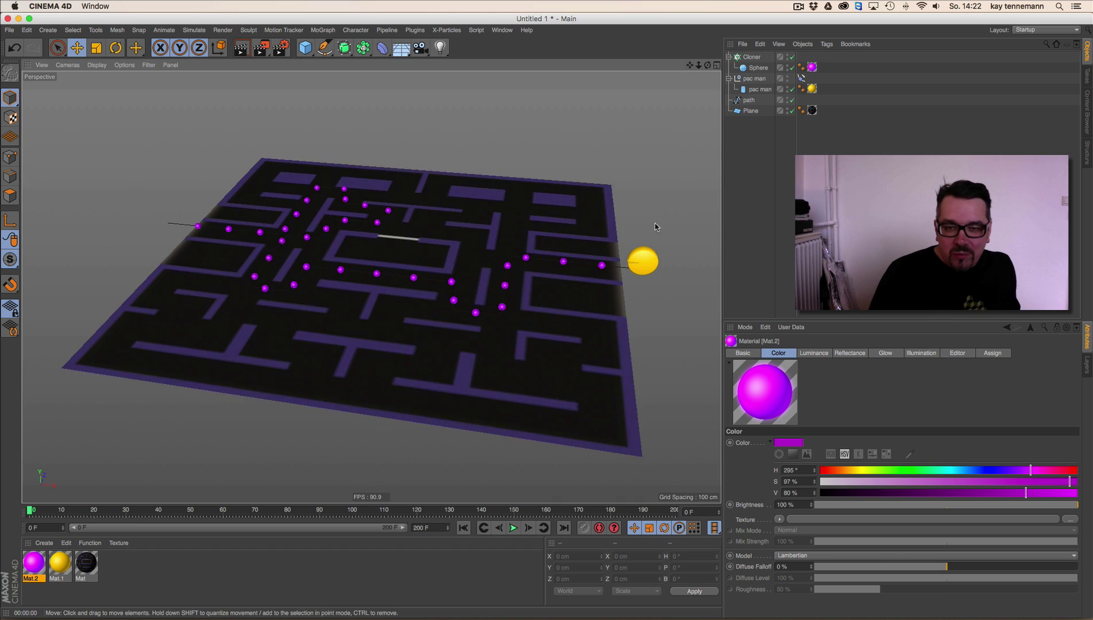
left_click(413, 278)
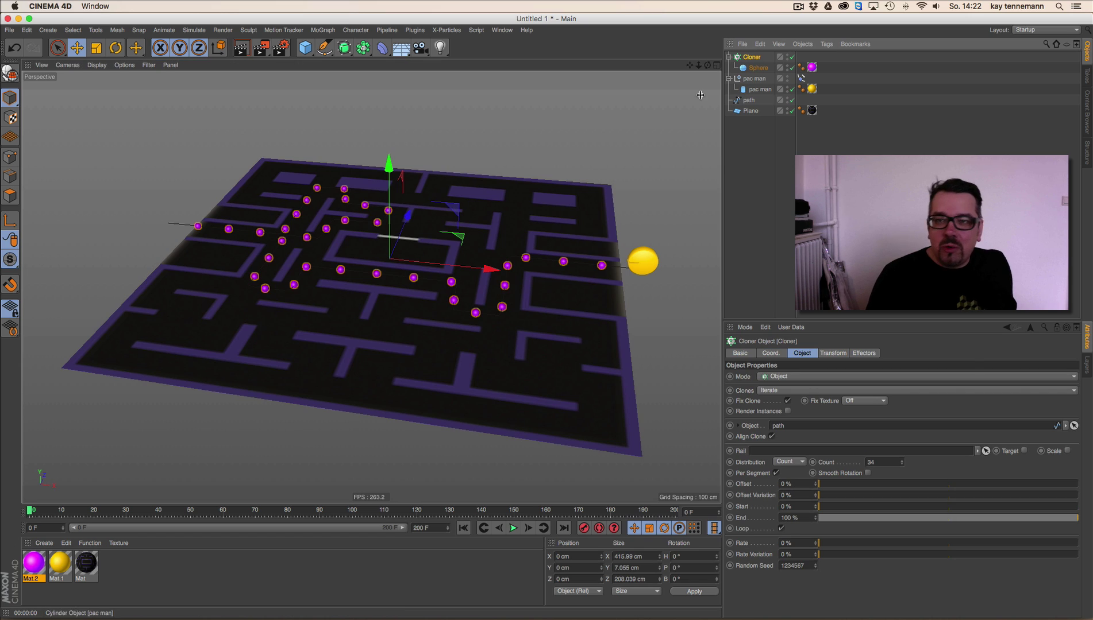
left_click(321, 30)
mouse_move(333, 47)
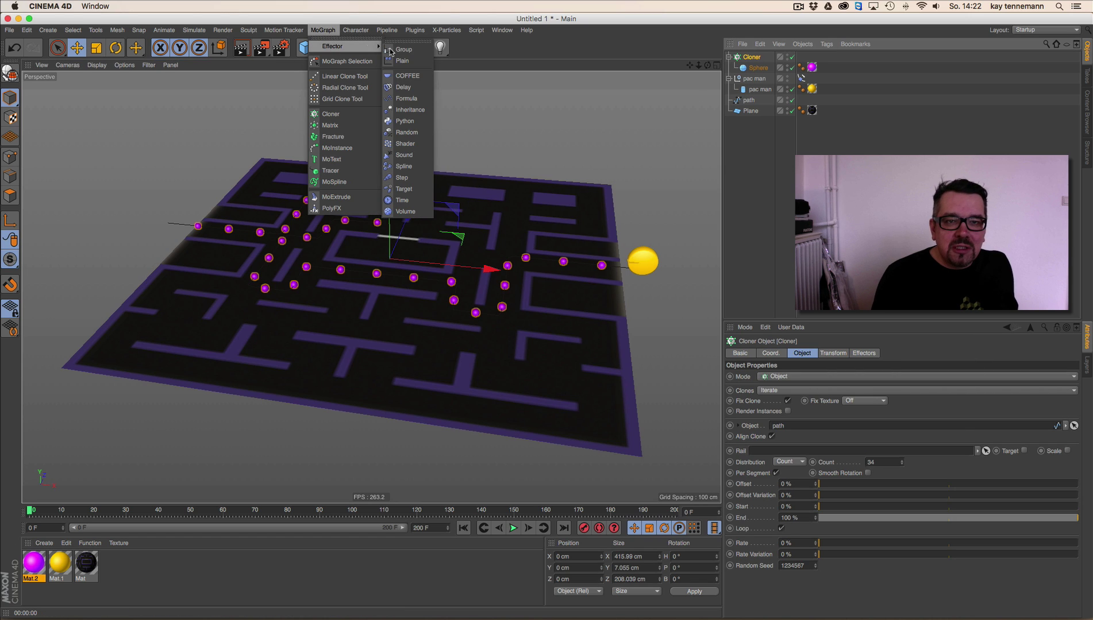
left_click(408, 99)
Step: Limit the Formula effector to position only, without scale, with P.X 0 cm, P.Y 1 cm and P.Z 0 cm
left_click(834, 354)
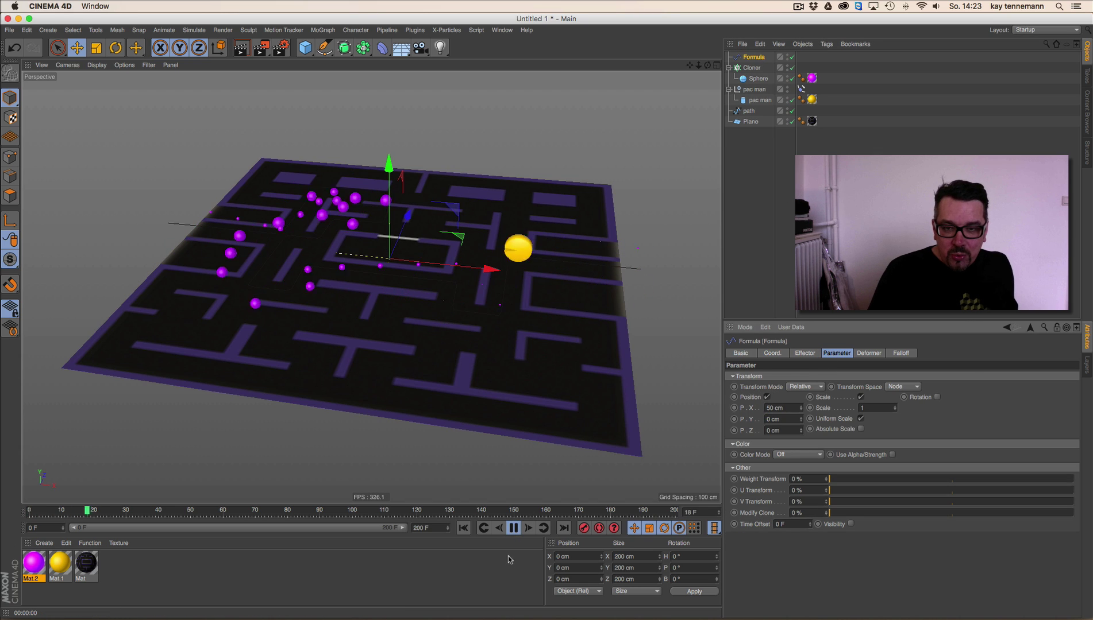
left_click(767, 397)
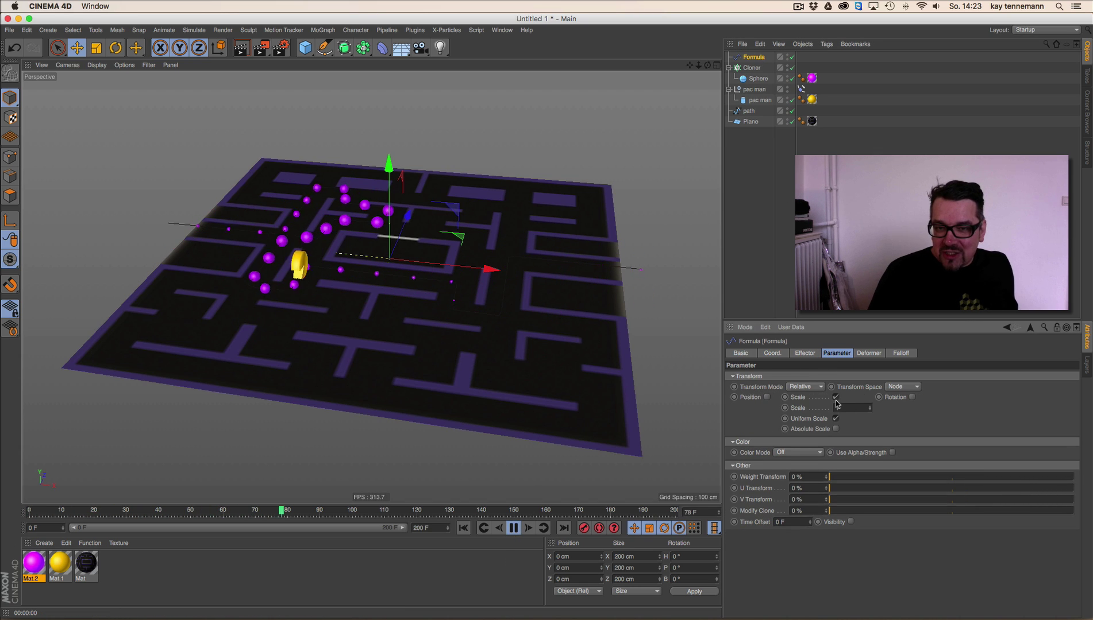
left_click(836, 397)
left_click(767, 397)
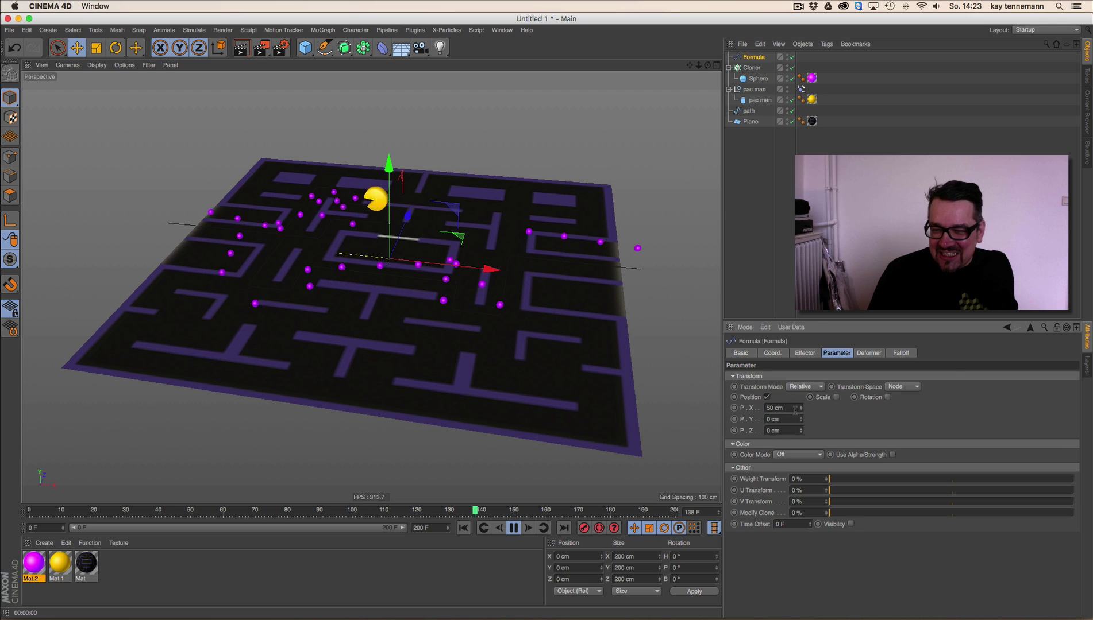
type("0")
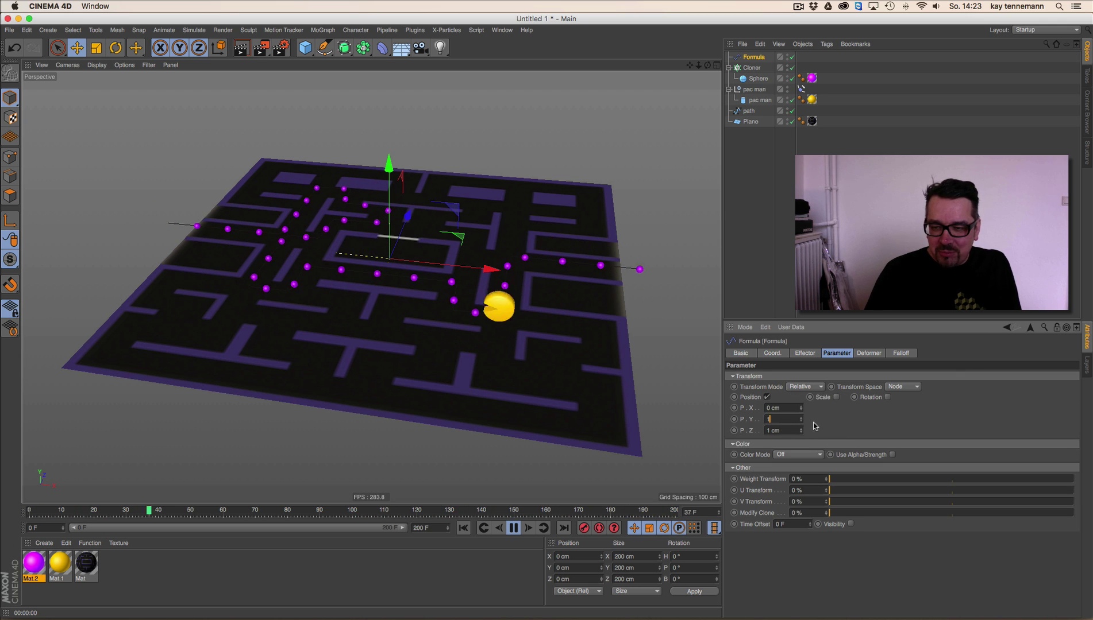
left_click(798, 432)
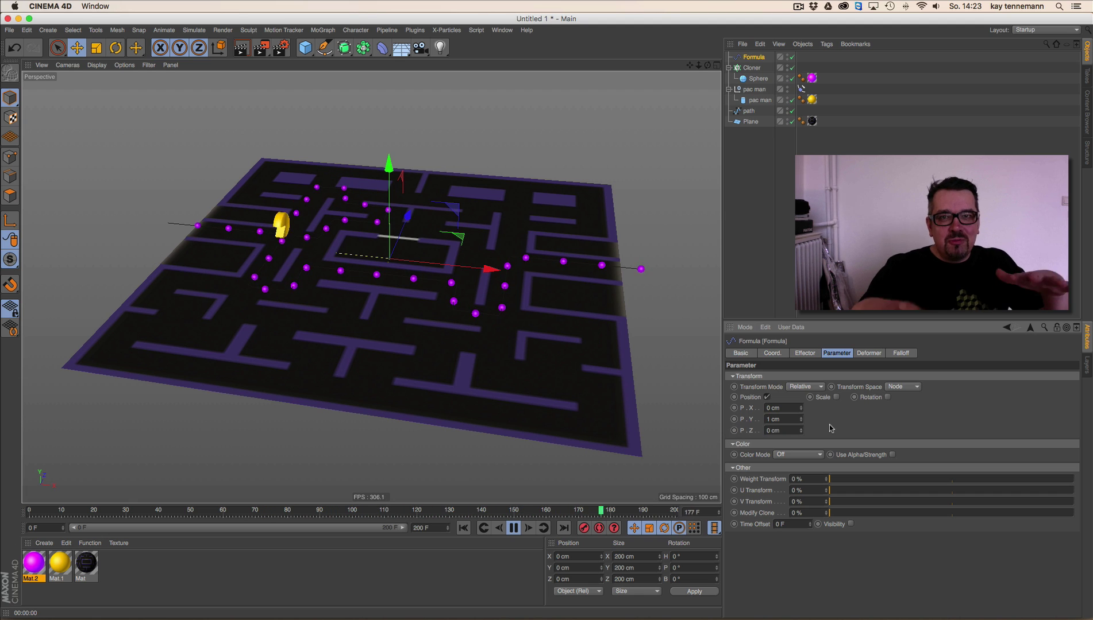
Step: Set the cloner's count along the path to 49, then stop the playback and return to frame 0
left_click(749, 111)
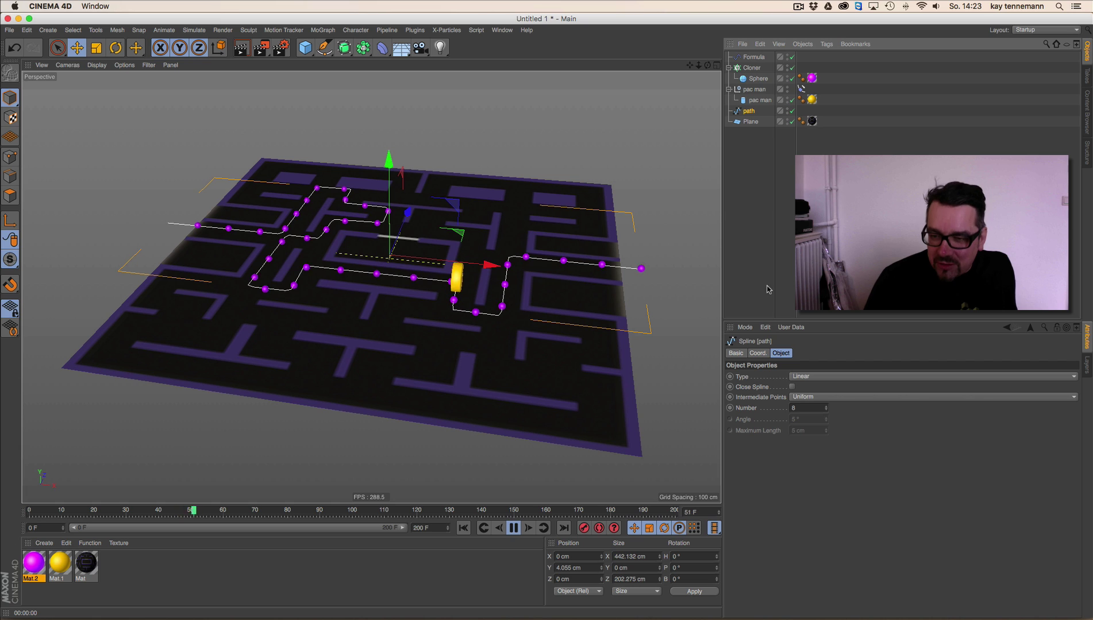
left_click(752, 67)
left_click(803, 353)
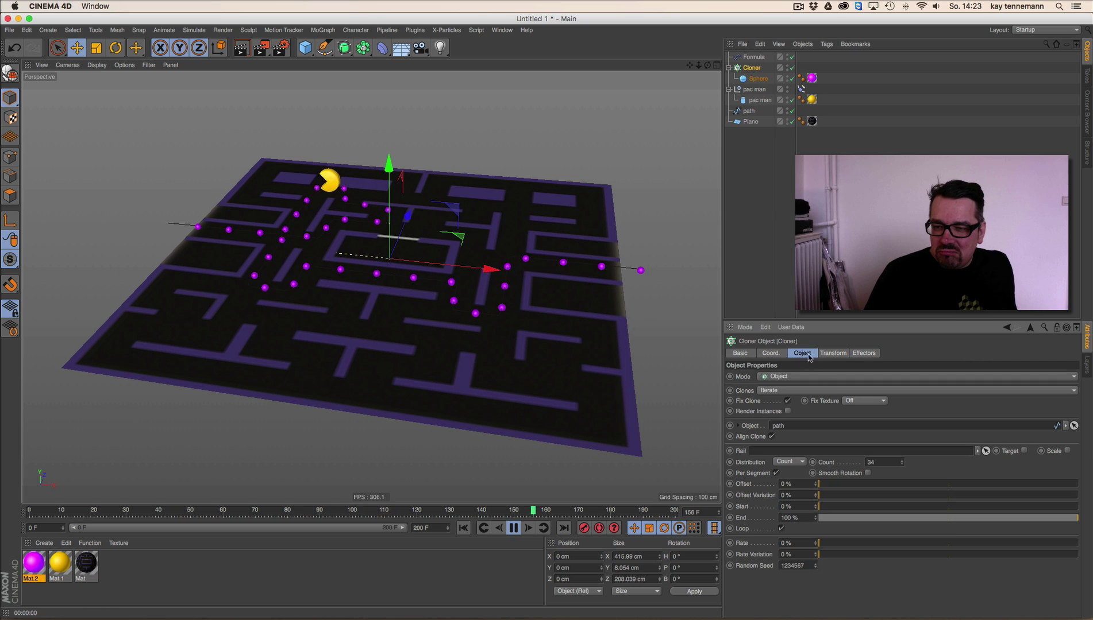
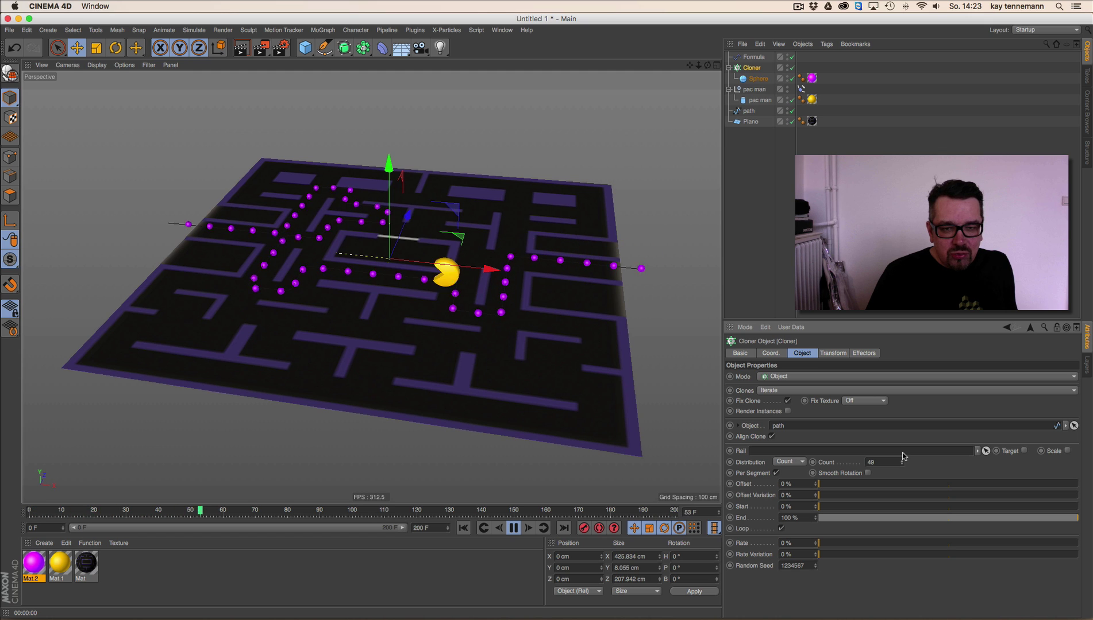
left_click(513, 528)
left_click(463, 528)
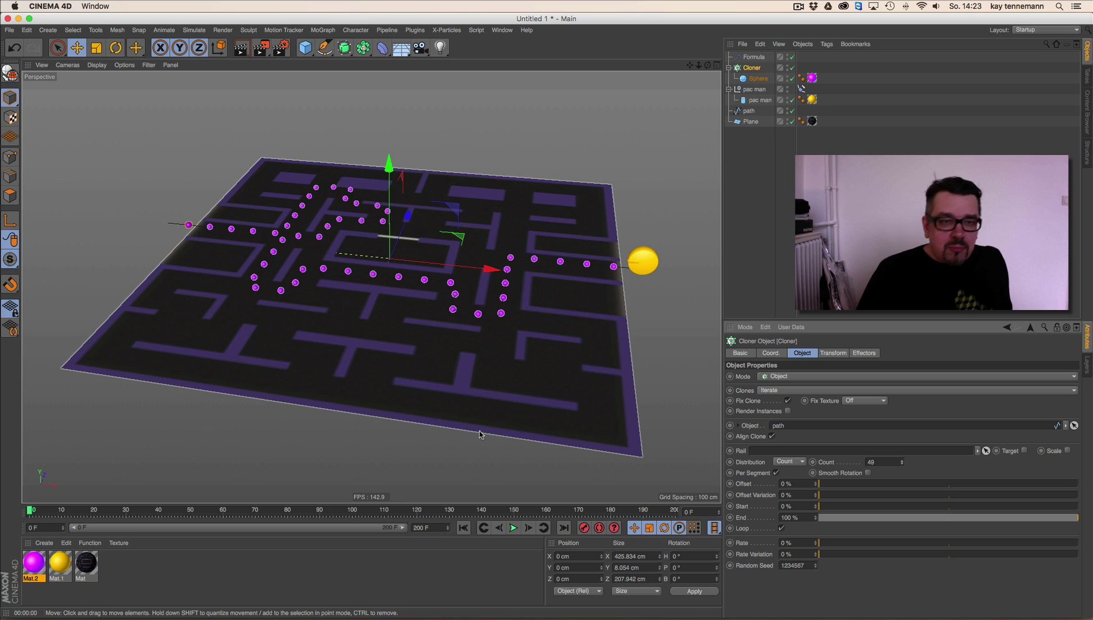
Step: Save the project as pacmania in the parametric_pacman folder
left_click(9, 30)
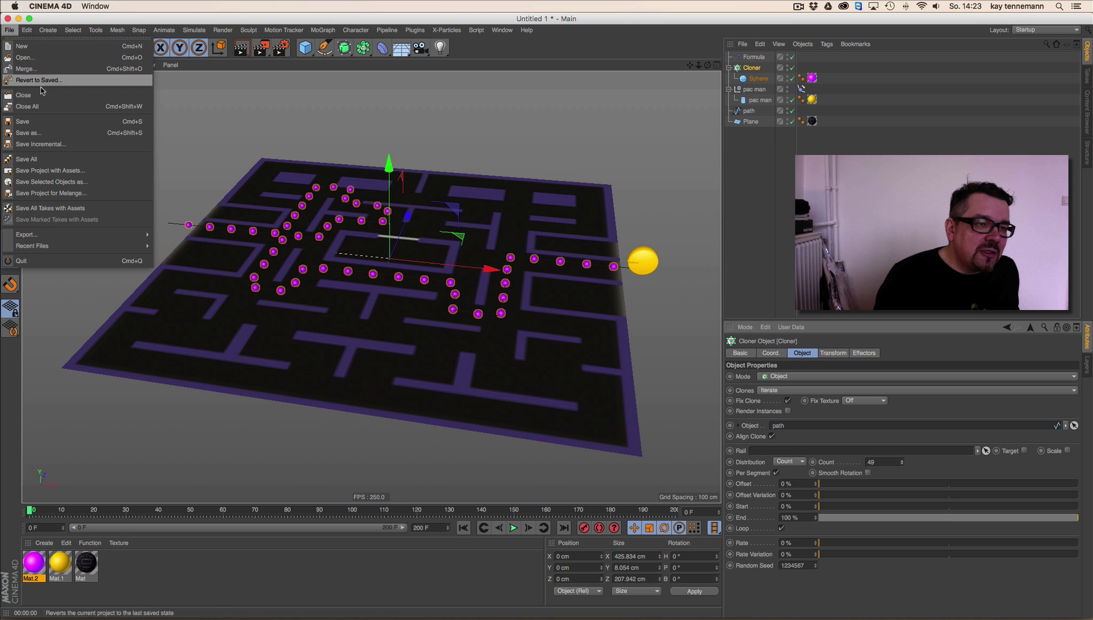
left_click(40, 133)
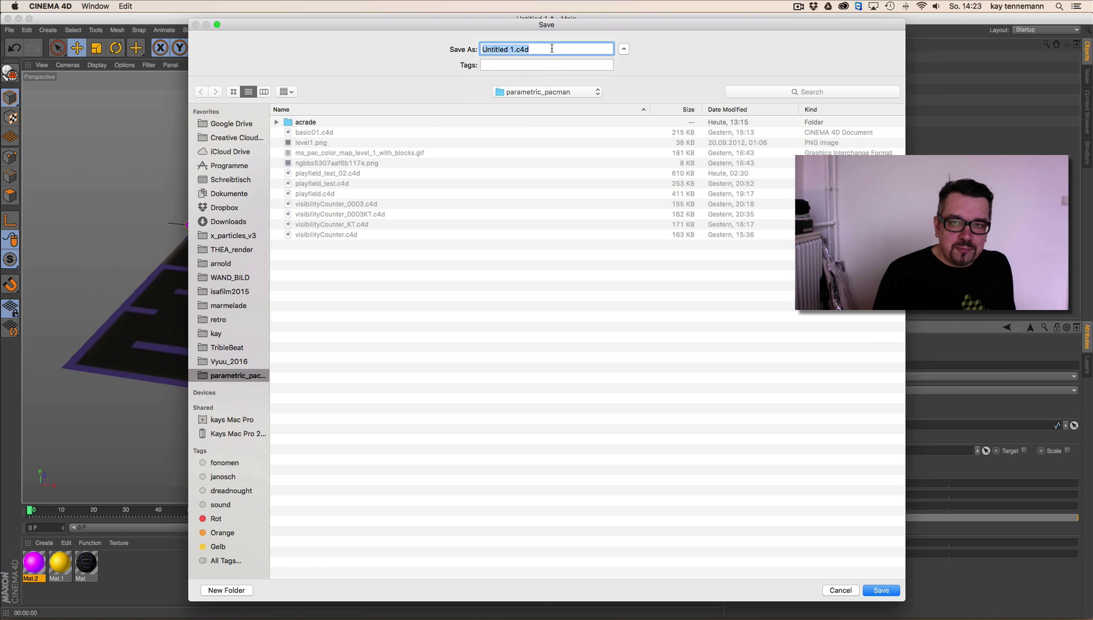
type("pl")
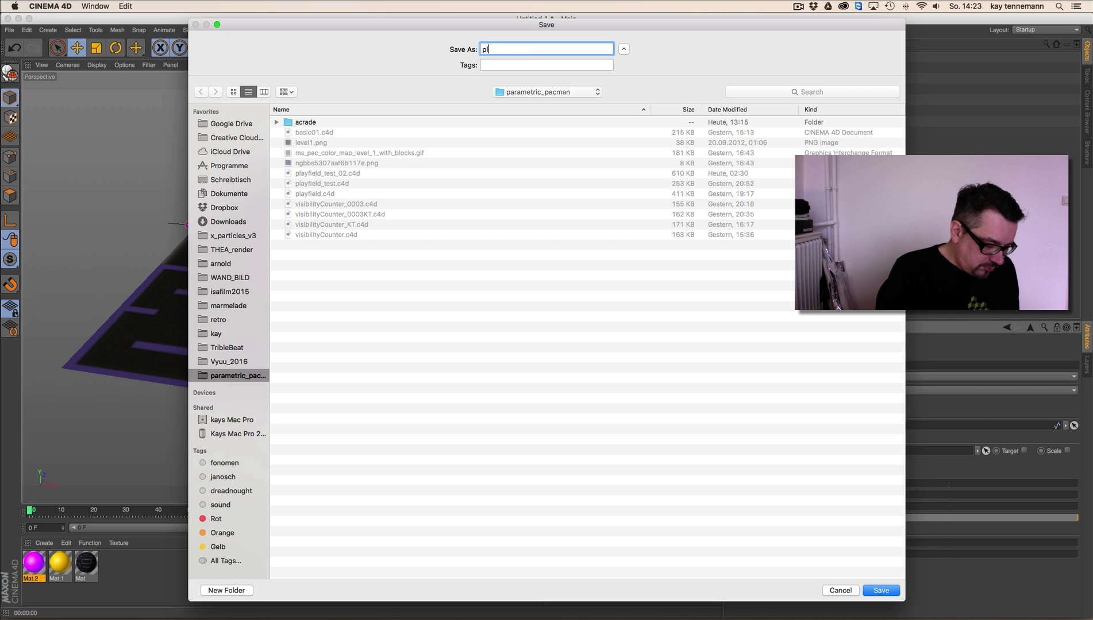
type("cmani")
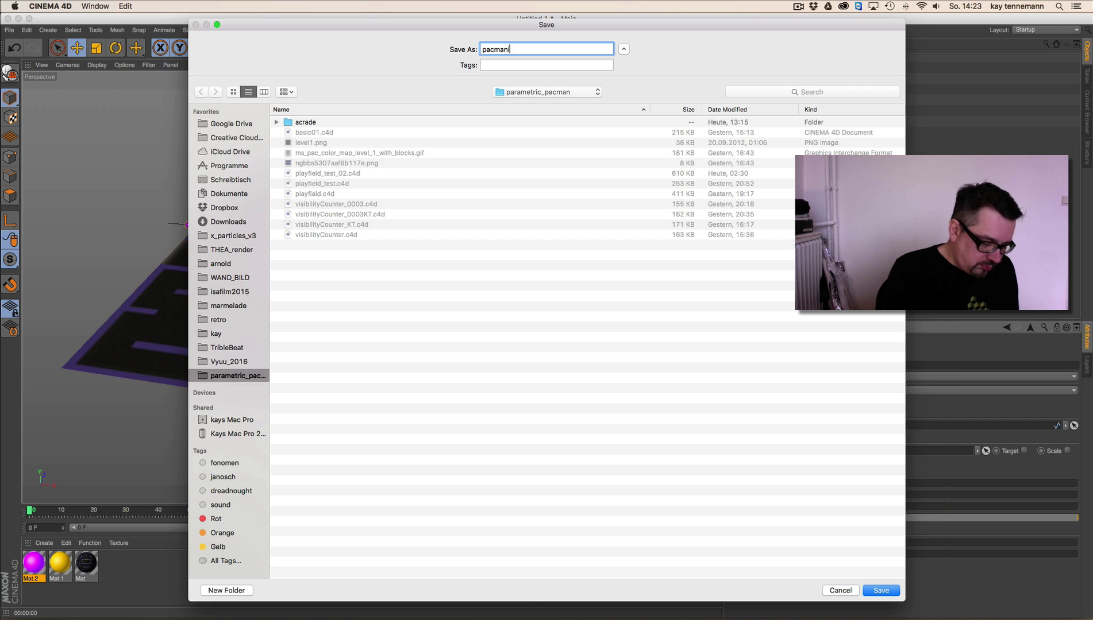
type("a")
key("Return")
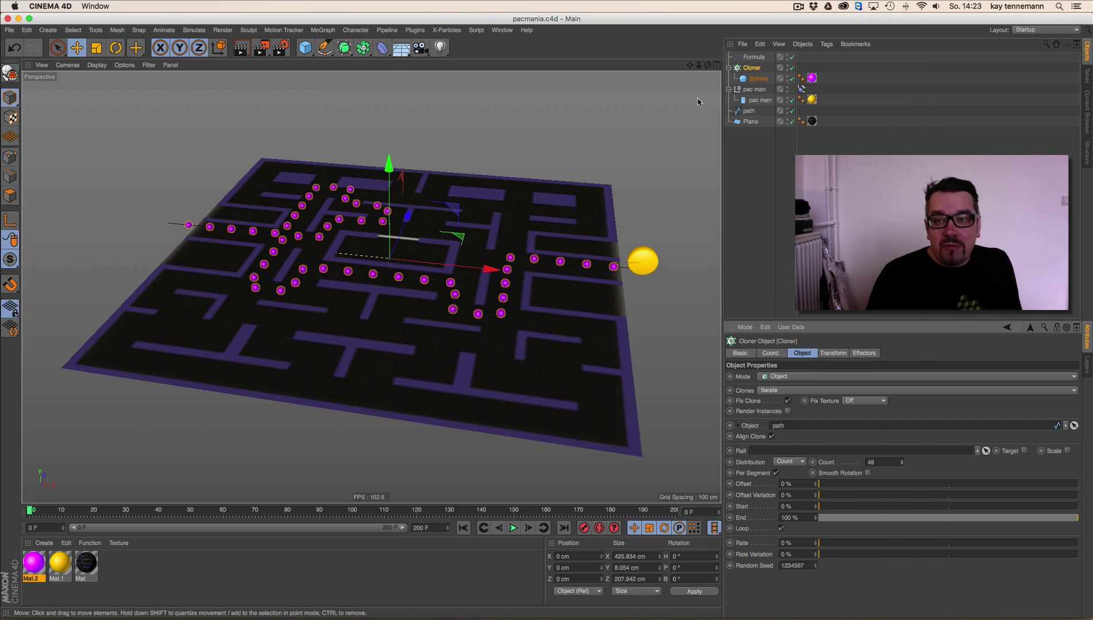
Step: Lay the Pac-Man cylinder flat by setting its pitch rotation to 90°
left_click_drag(707, 66, 716, 110)
left_click_drag(698, 66, 685, 66)
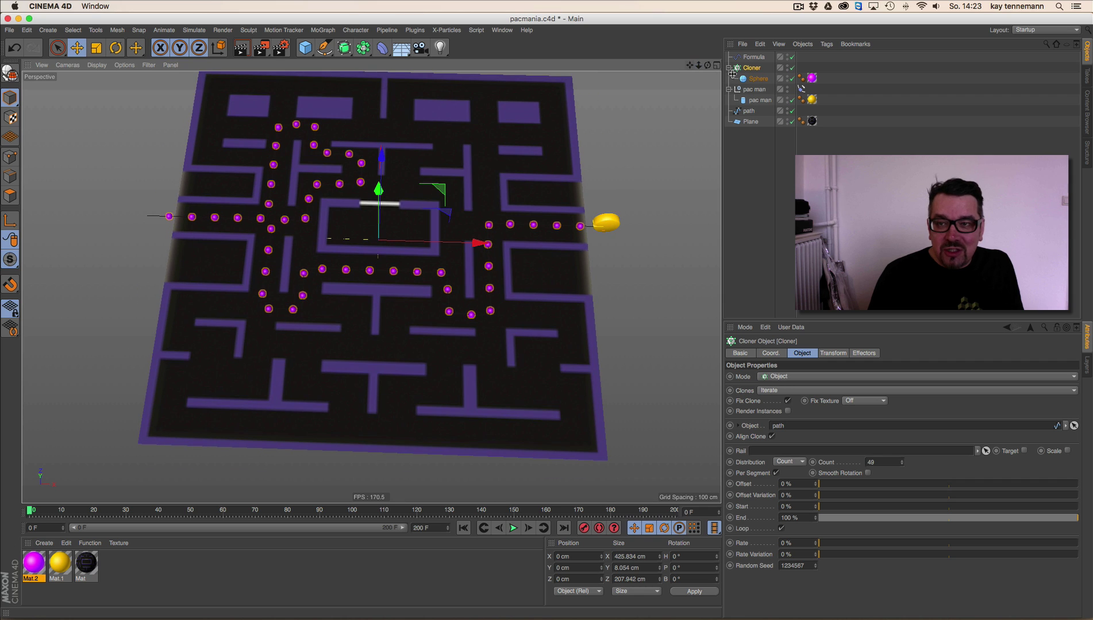
left_click(760, 100)
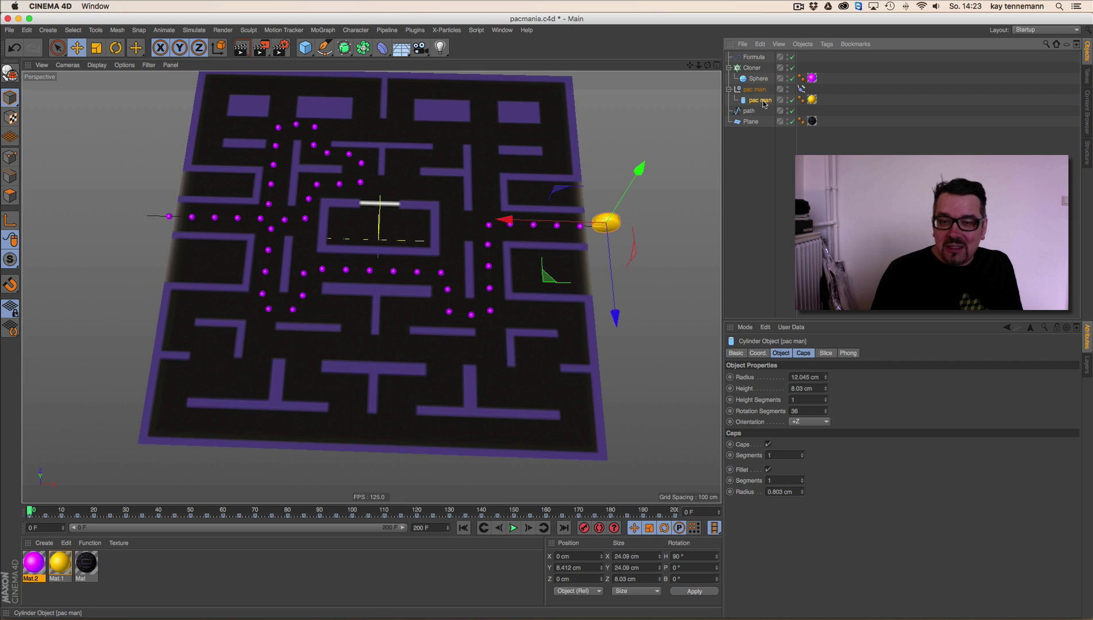
key("r")
left_click_drag(621, 242, 623, 157)
left_click_drag(695, 570, 639, 560)
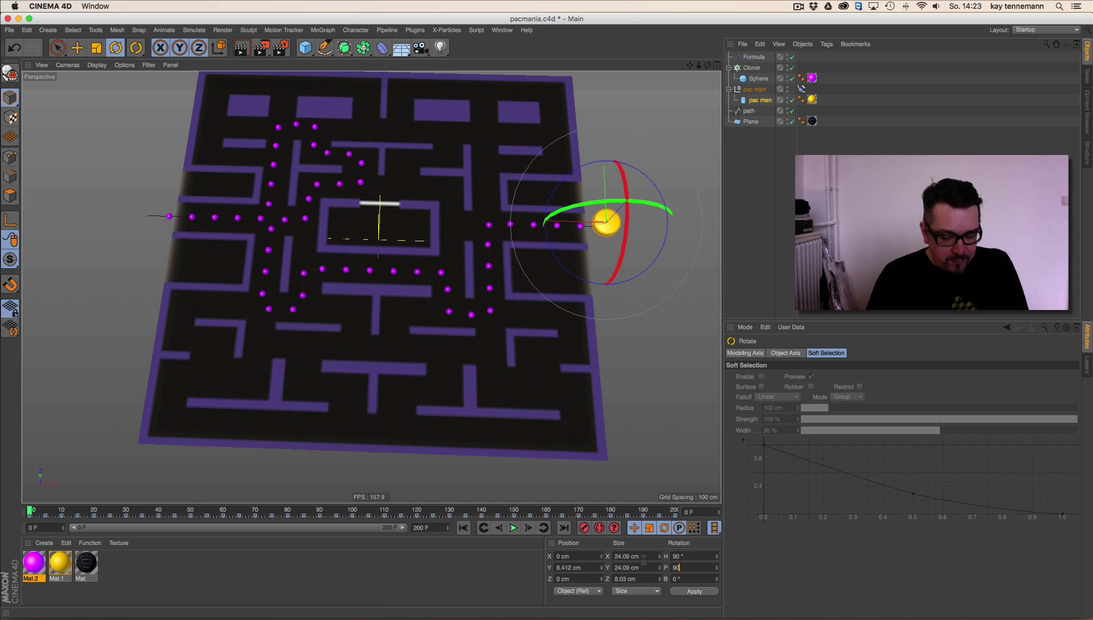
type("90")
key("Return")
Step: Play the animation to check the flat Pac-Man's movement along the path, then return to the first frame
left_click(513, 528)
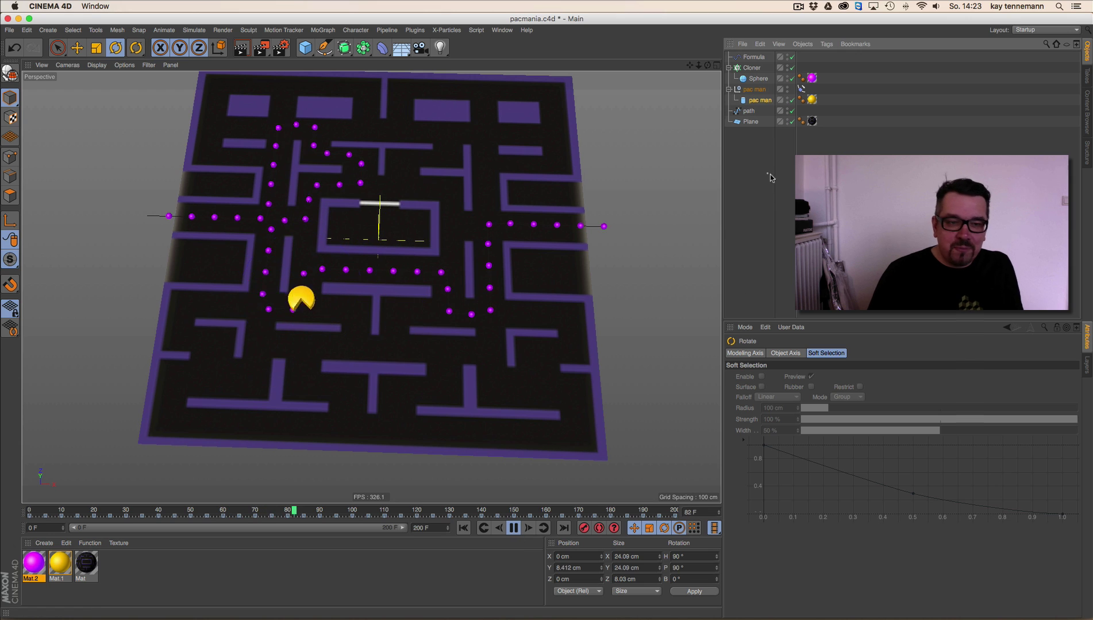
left_click(752, 207)
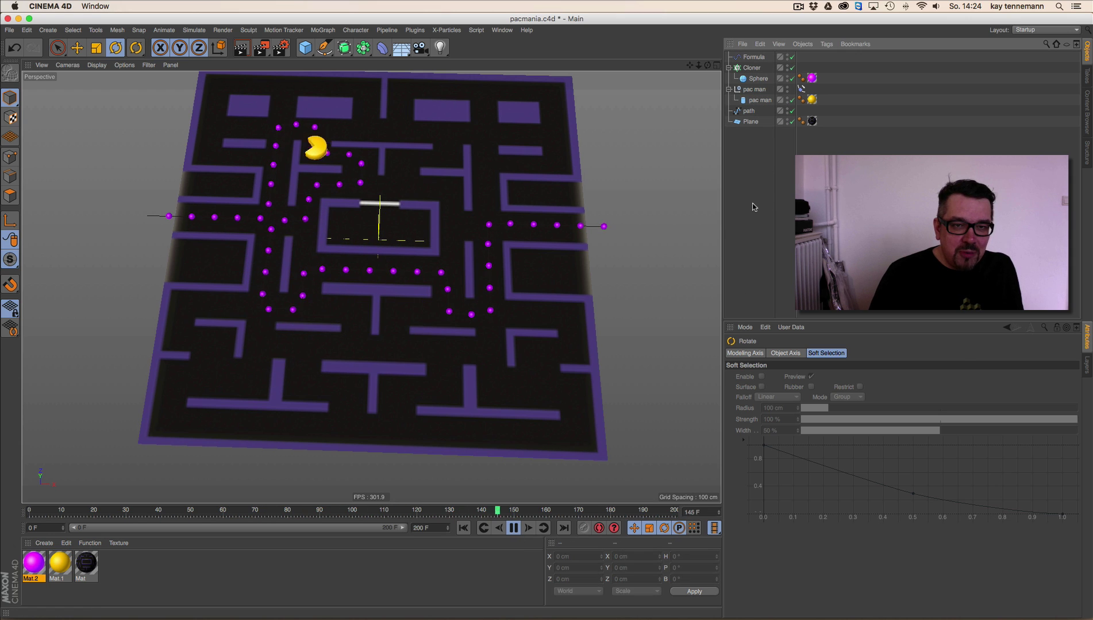
left_click(513, 528)
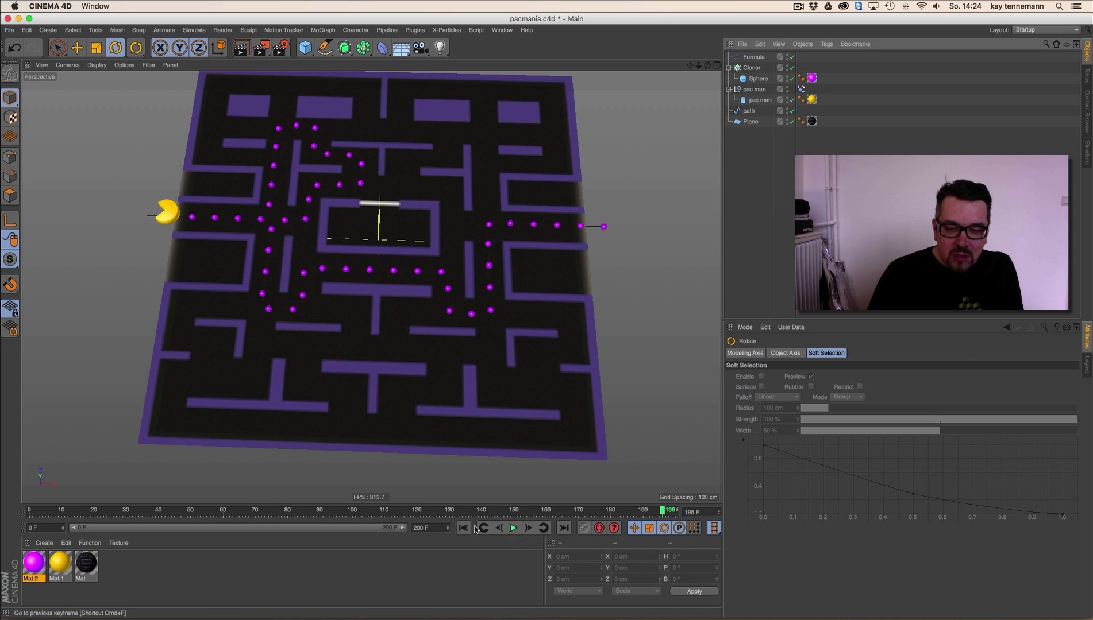
left_click(463, 528)
Step: Delete the points of the path spline that form the upper loop in the maze's left half
left_click(753, 57)
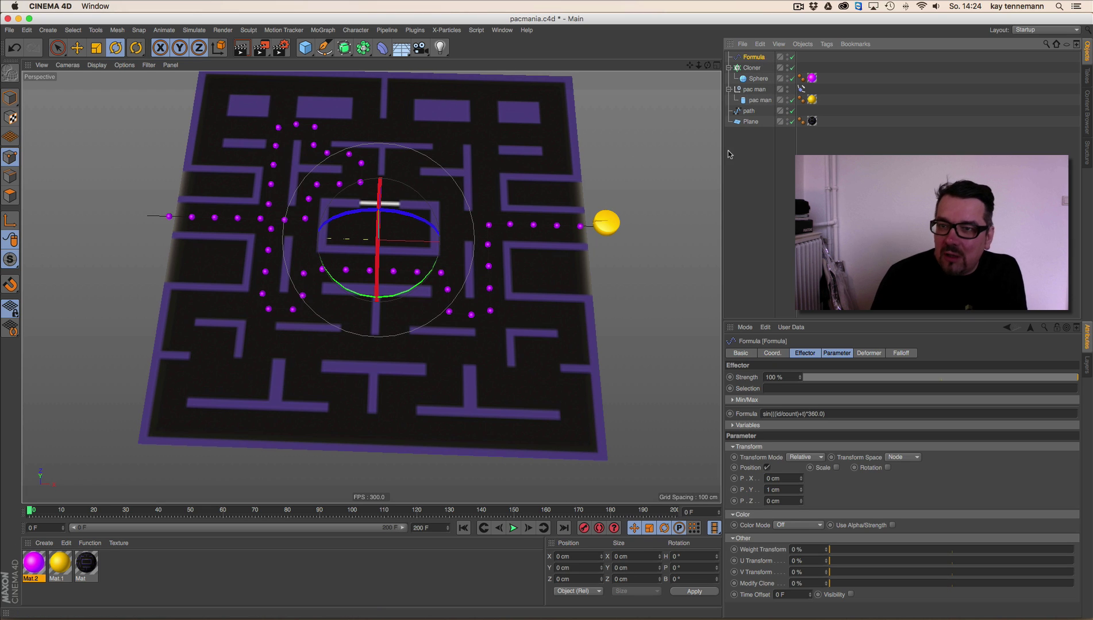
left_click(749, 112)
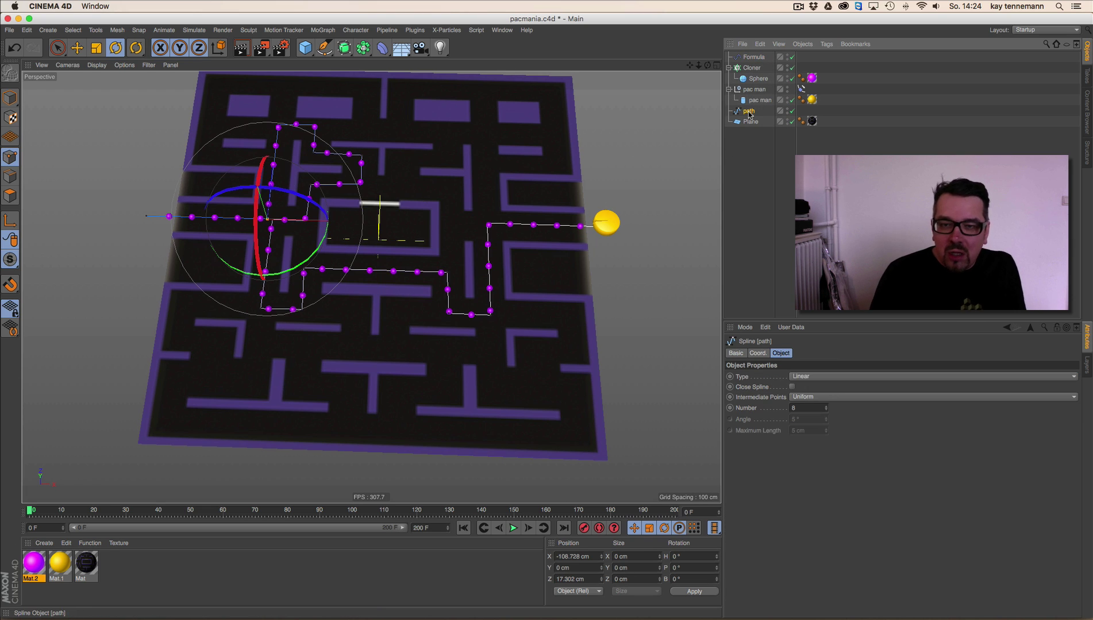
key("space")
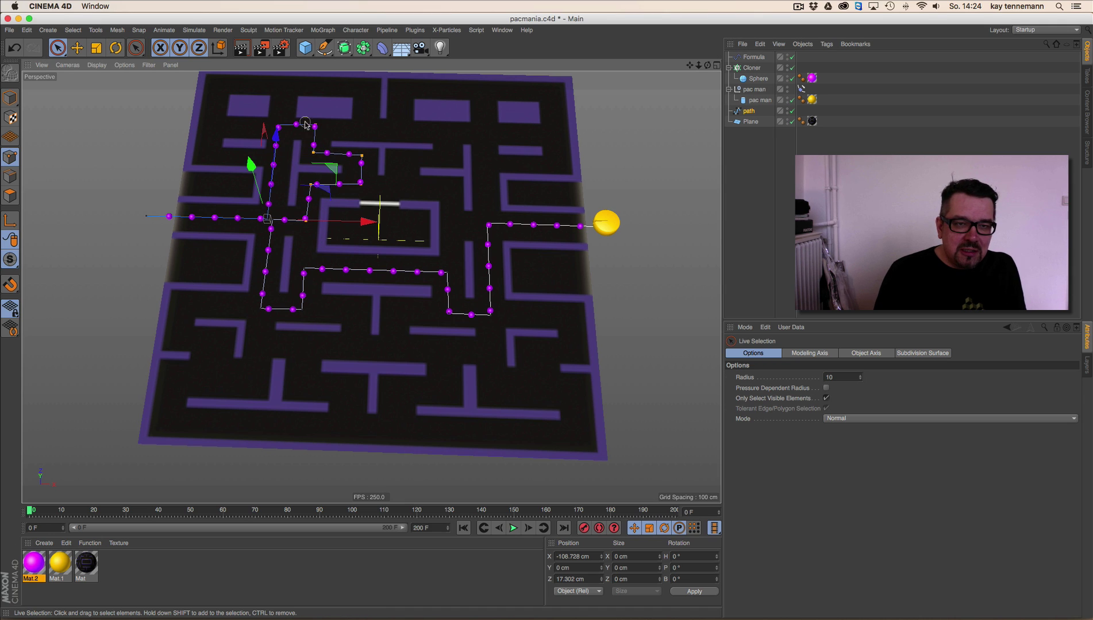
left_click_drag(266, 197, 297, 188)
key("Delete")
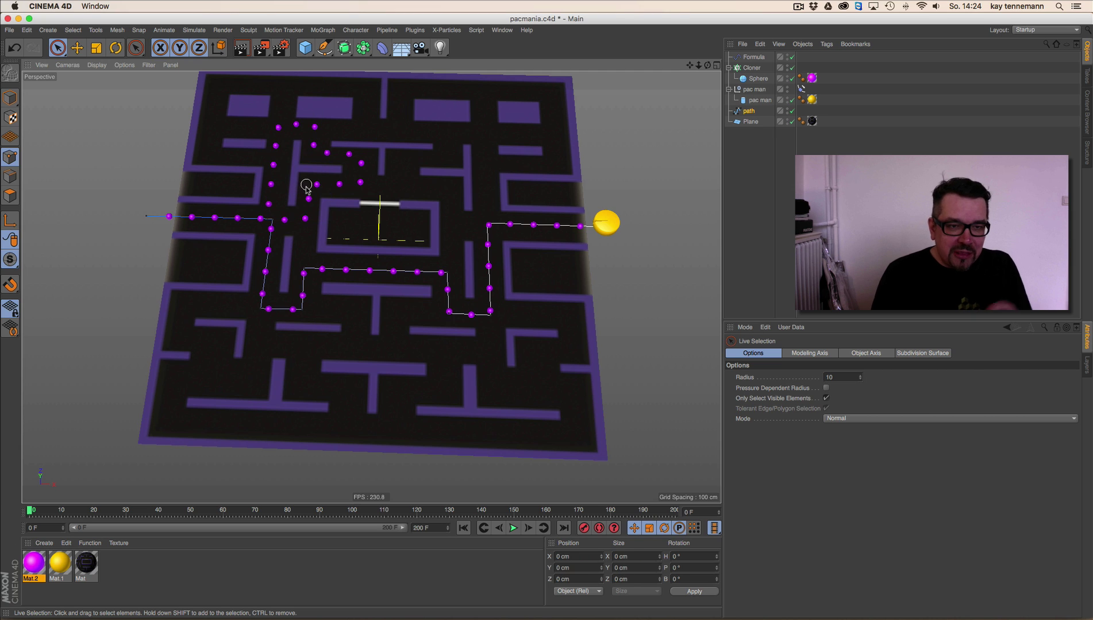
left_click(258, 223)
key("Delete")
Step: Play the animation along the shortened path, then stop it and return to frame 0
left_click(513, 528)
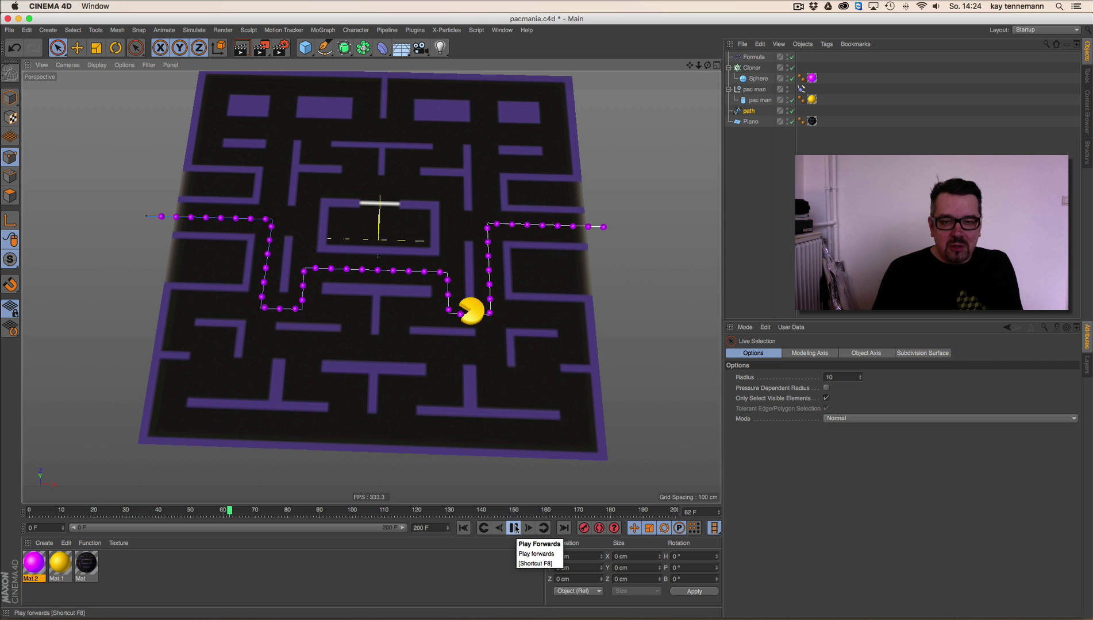
left_click(514, 529)
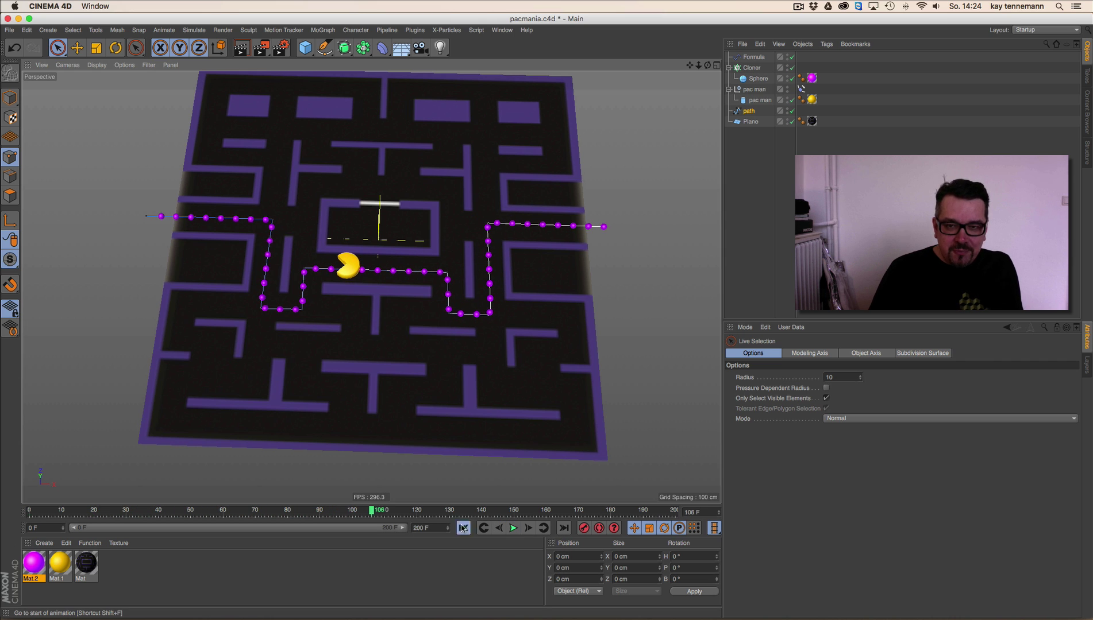
left_click(463, 528)
Step: Lower the Pac-Man cylinder to the pellets' level, at about Y -0.6 cm
left_click_drag(707, 65, 709, 101)
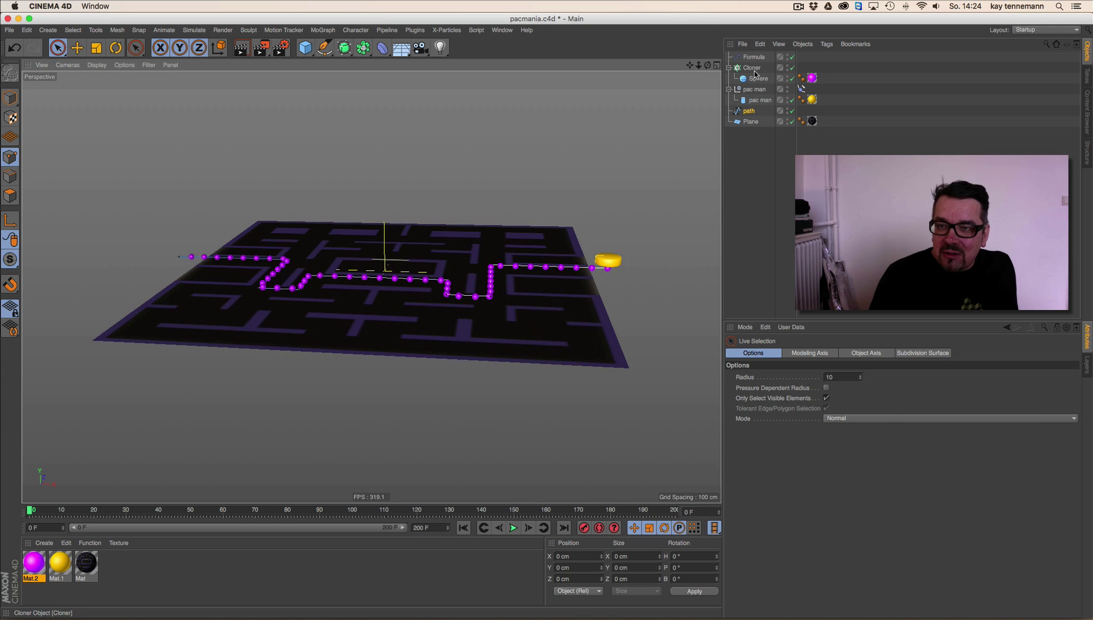
left_click(758, 100)
key("e")
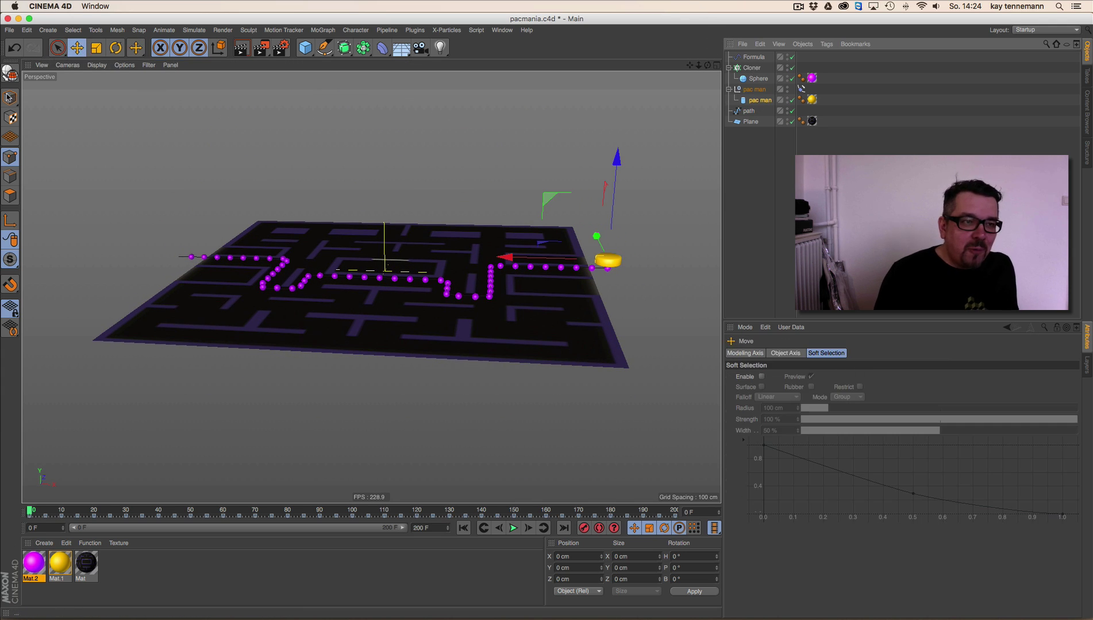
left_click_drag(596, 236, 596, 244)
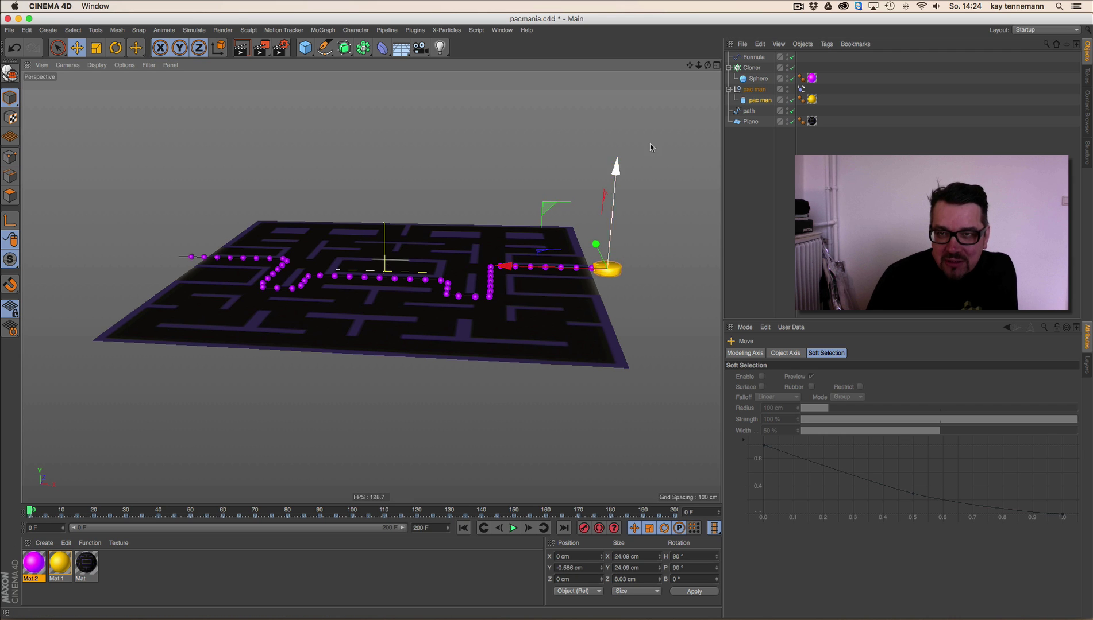
left_click_drag(710, 65, 710, 115)
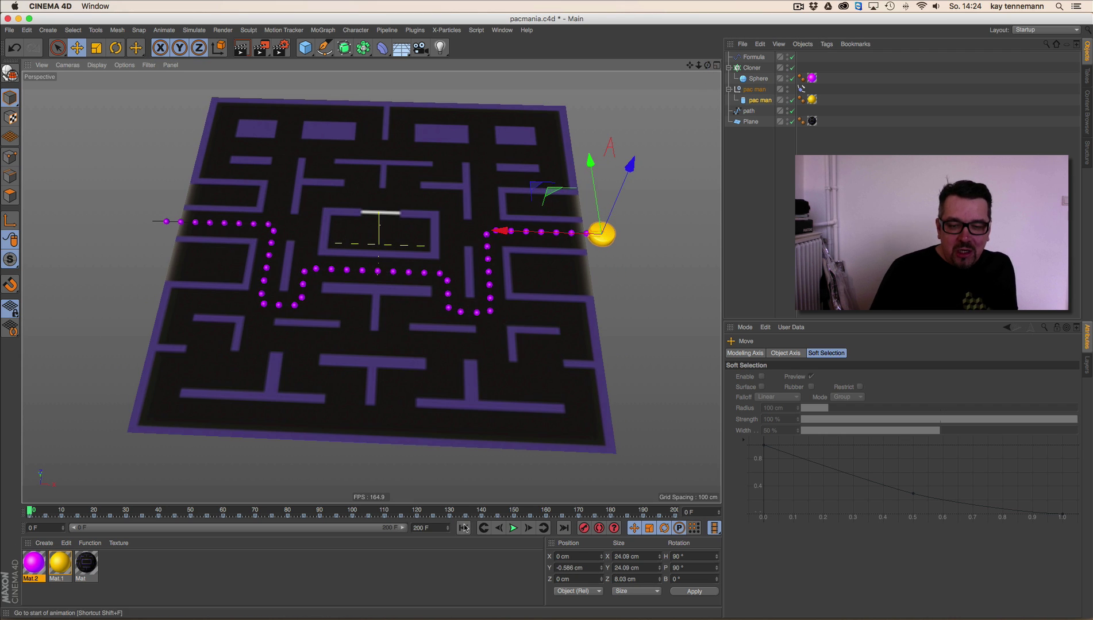
Step: Add a Plain effector to the Cloner that holds the dots
left_click(513, 528)
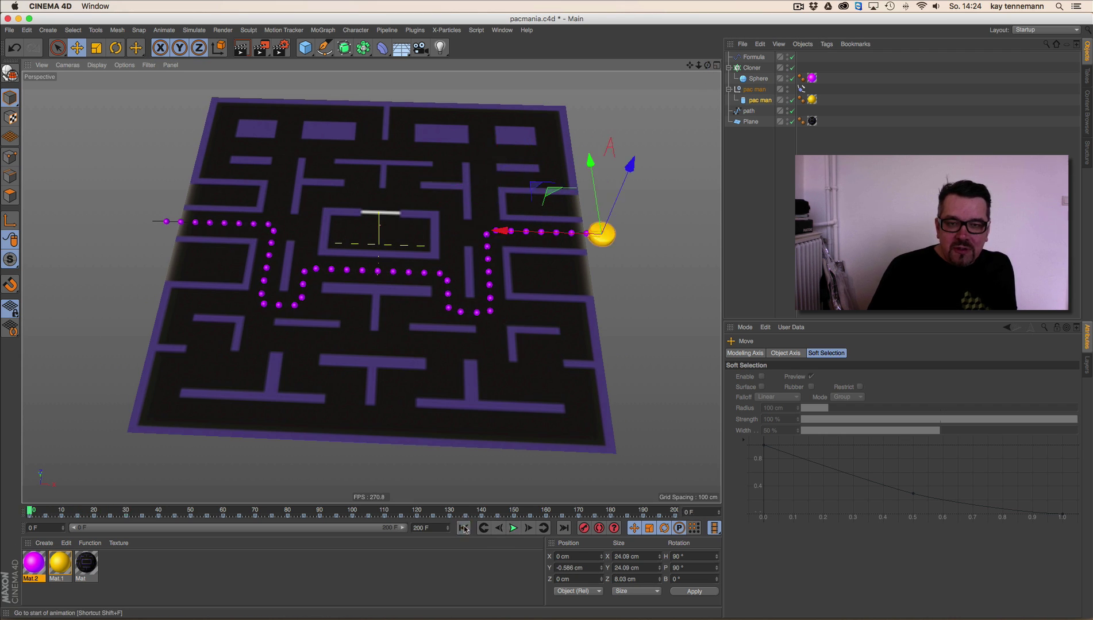
key("F8")
left_click(751, 68)
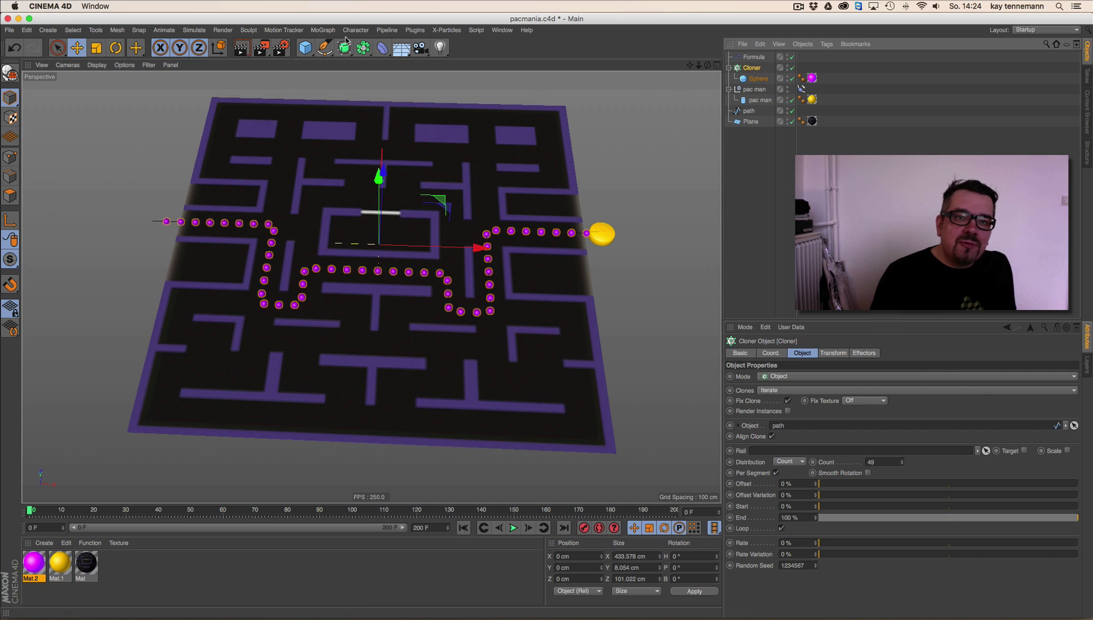
left_click(322, 30)
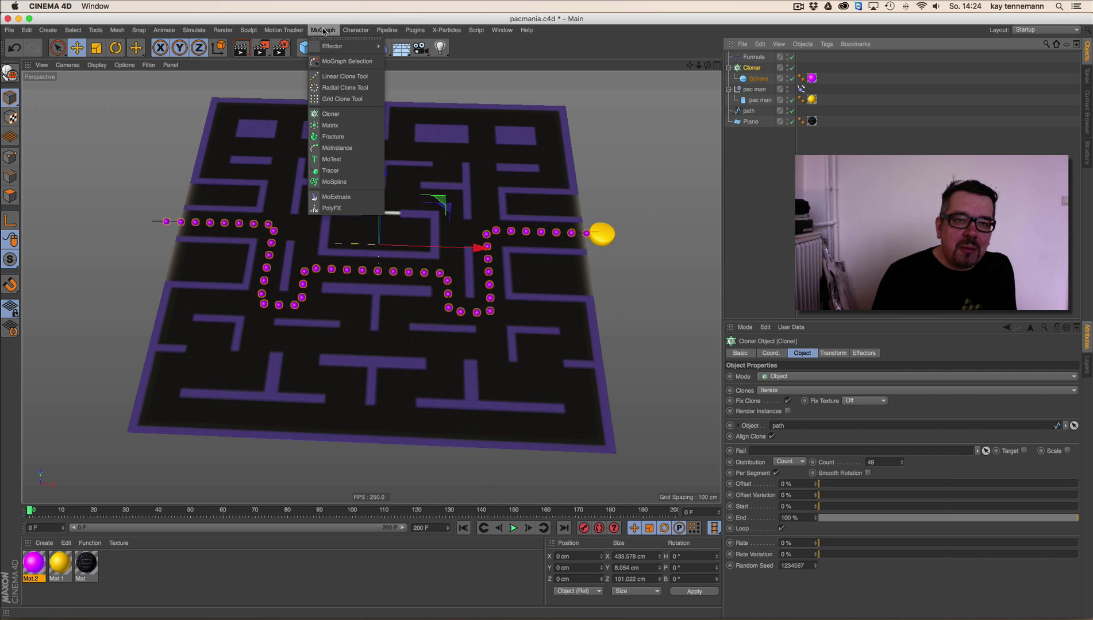
mouse_move(324, 46)
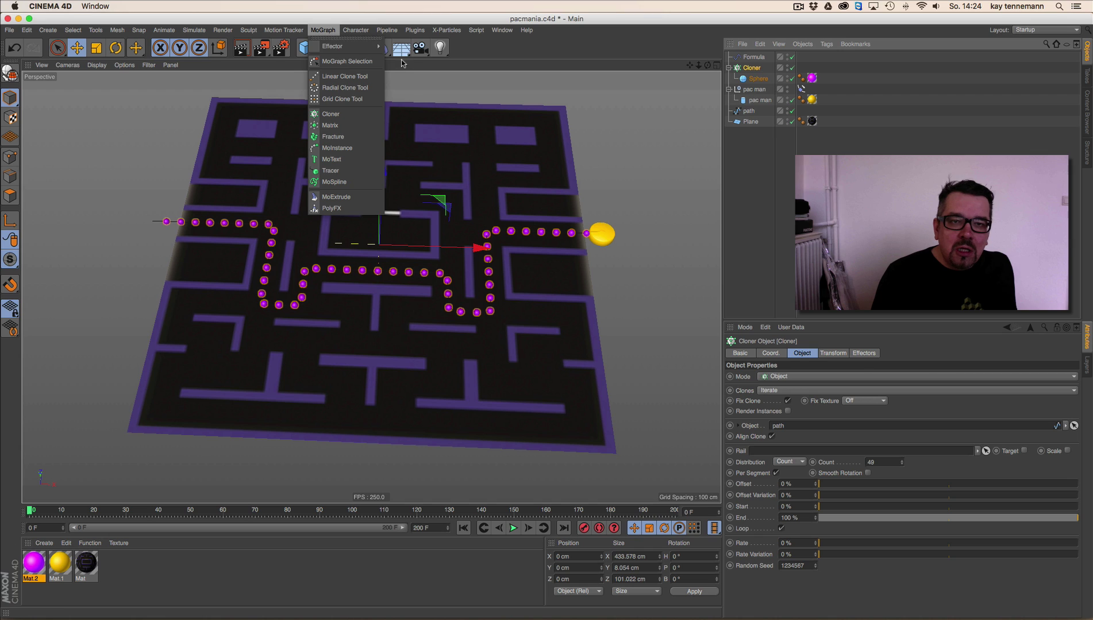
left_click(407, 61)
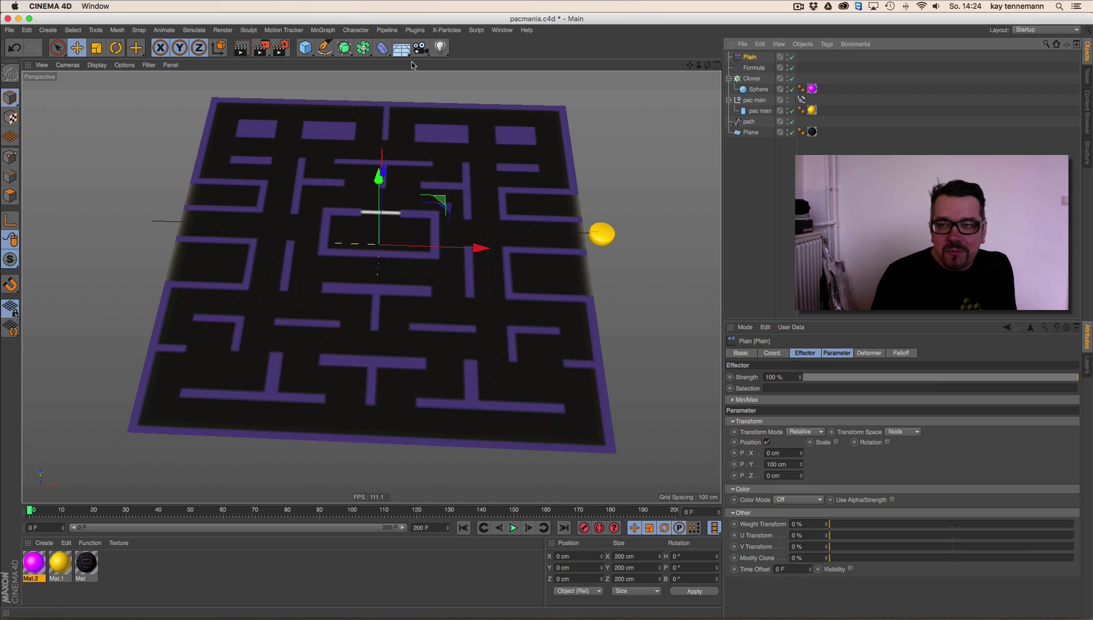
Step: Open the Plain effector from the Cloner's effector list and set its falloff shape to Box
left_click(752, 79)
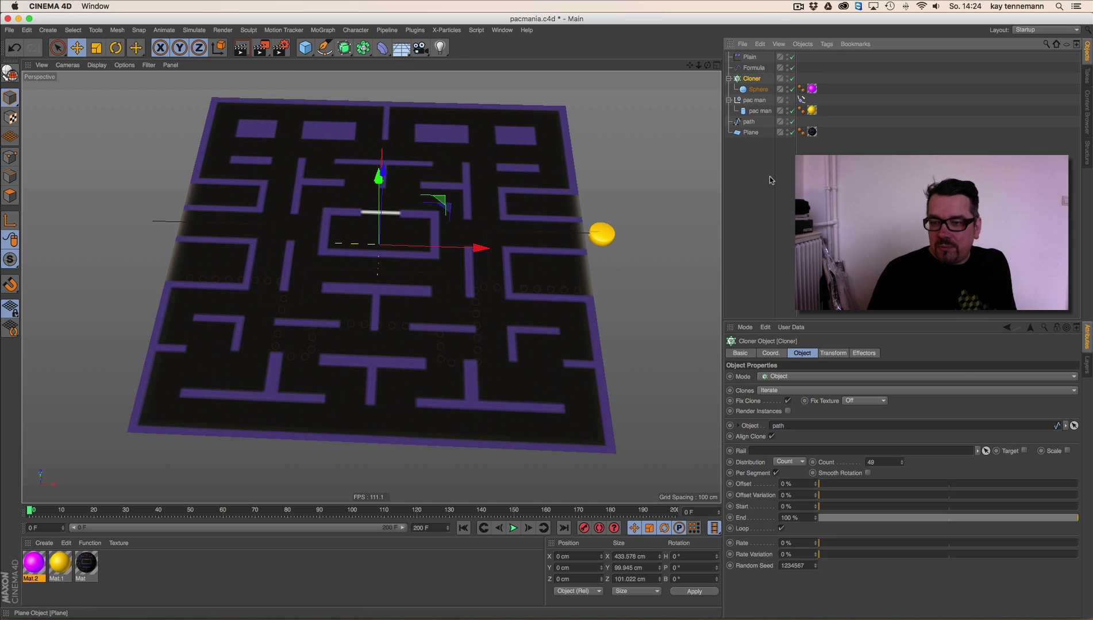
left_click(864, 353)
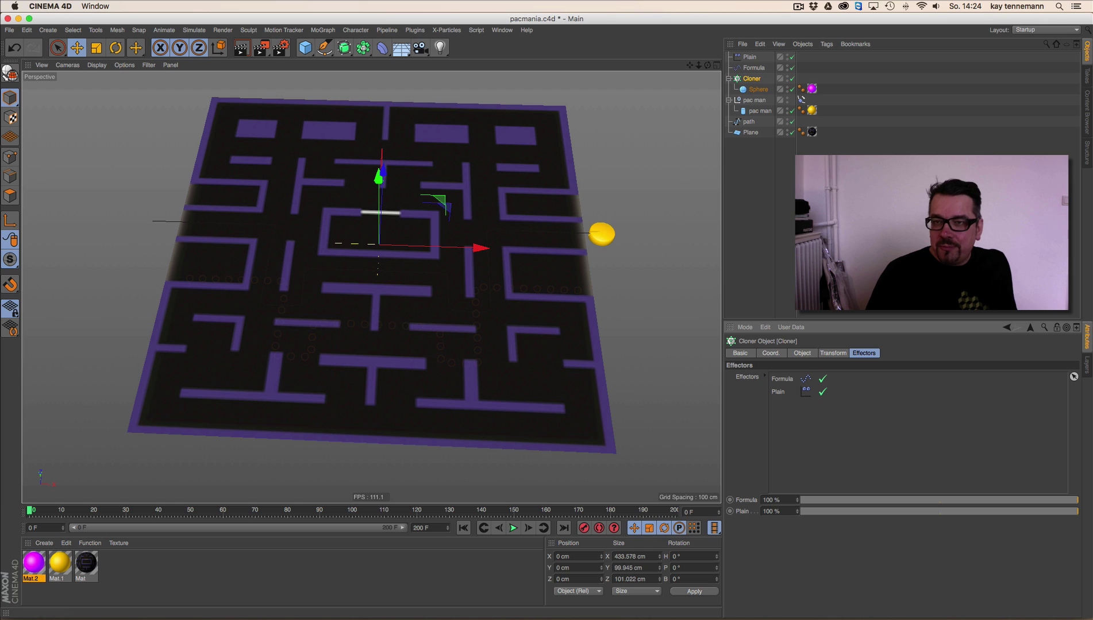
double_click(780, 392)
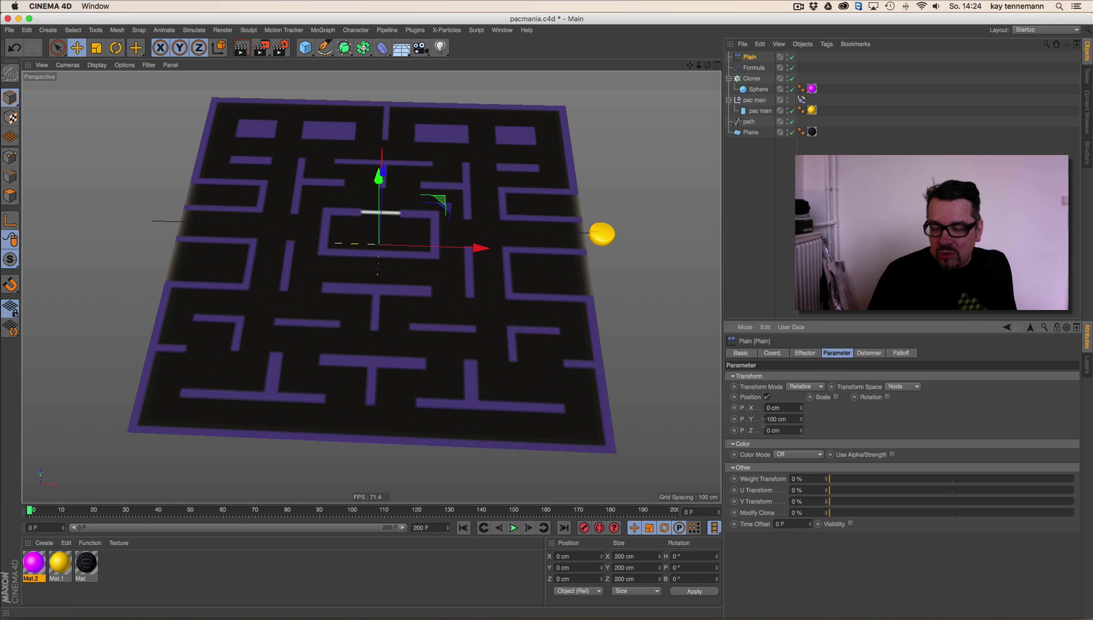
left_click(908, 353)
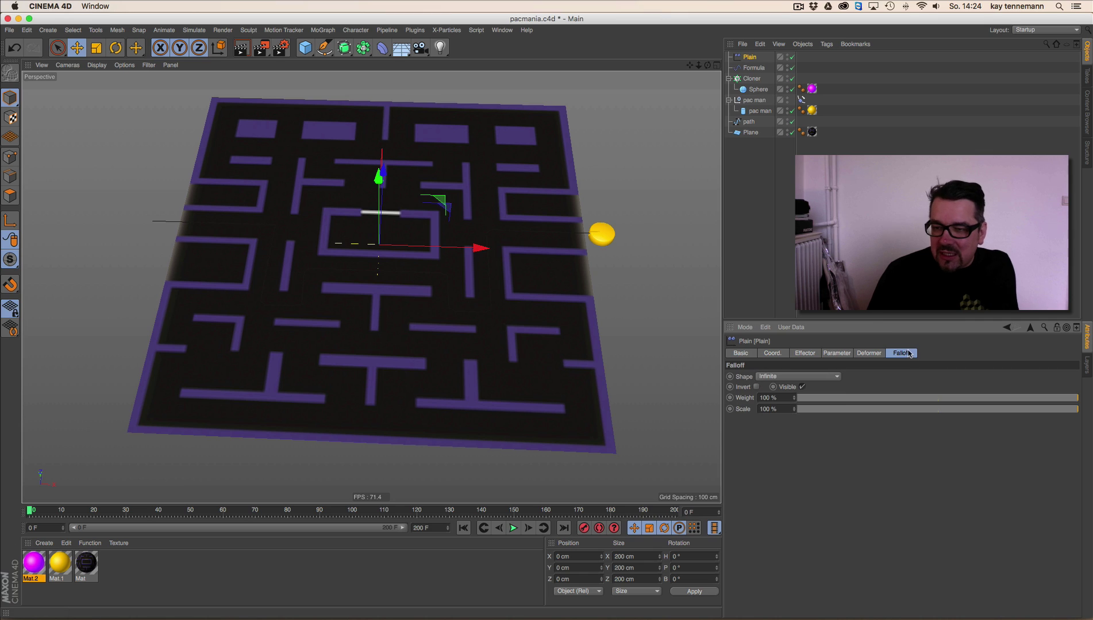
left_click(790, 376)
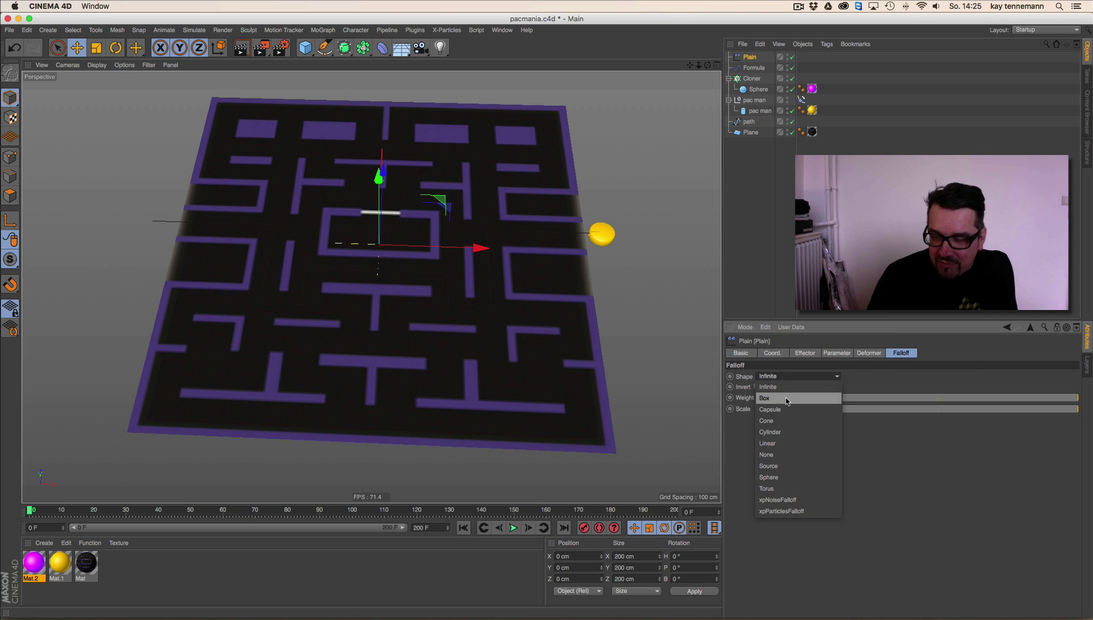
left_click(785, 398)
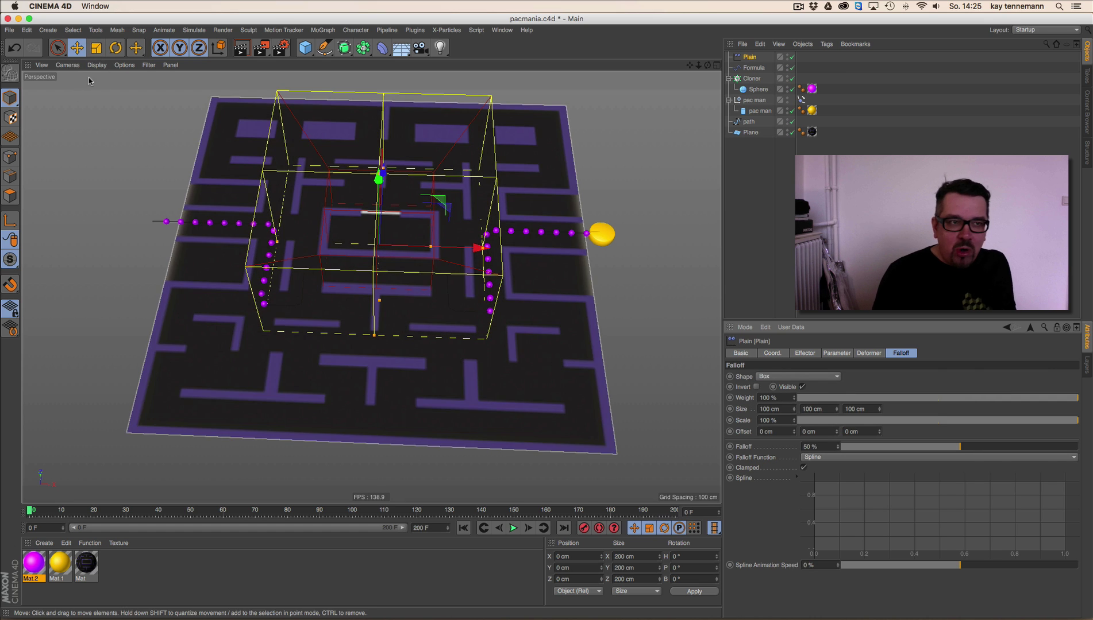
Step: Scale the Plain effector's box falloff down to about 100 cm per side
key("t")
left_click_drag(517, 216, 421, 213)
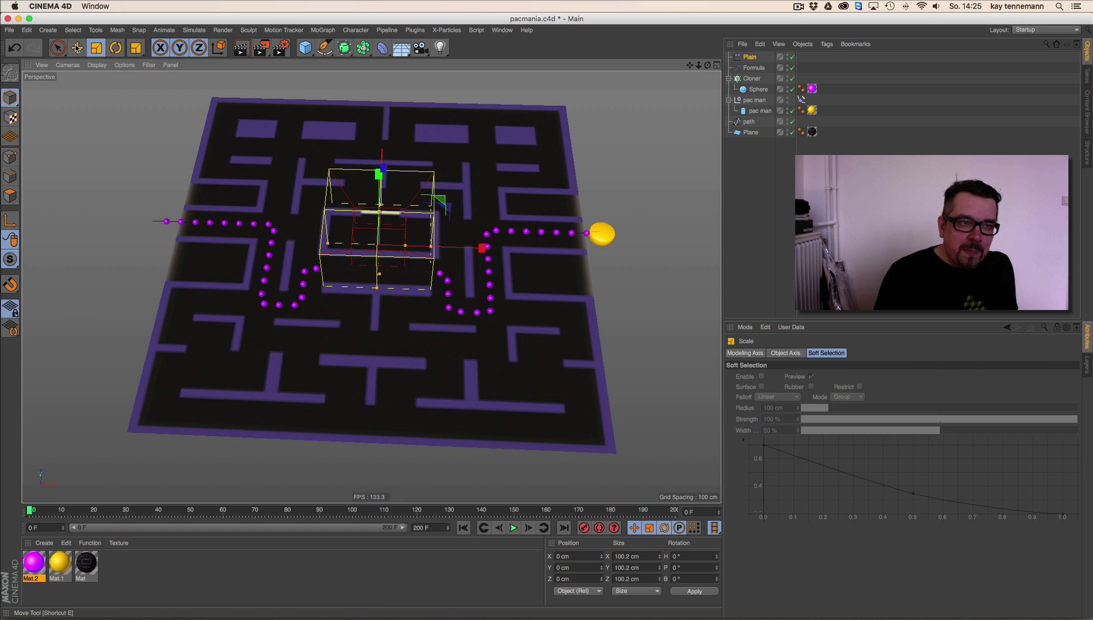
key("e")
Step: Disable Position for the Plain effector and enable a uniform Scale of -1
left_click(750, 56)
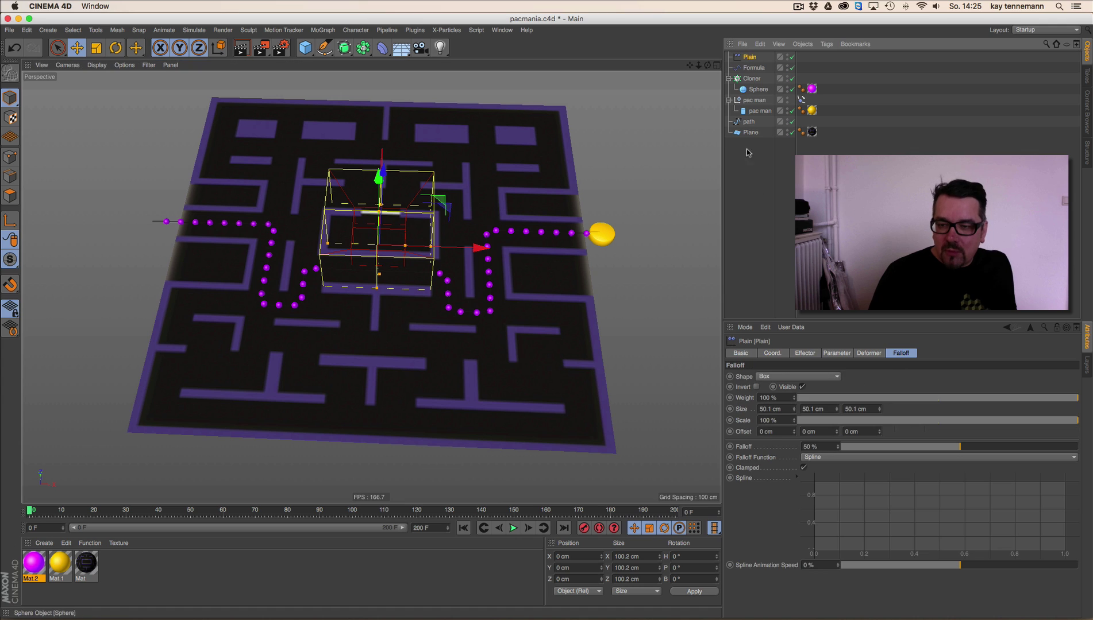
left_click(834, 353)
left_click(767, 397)
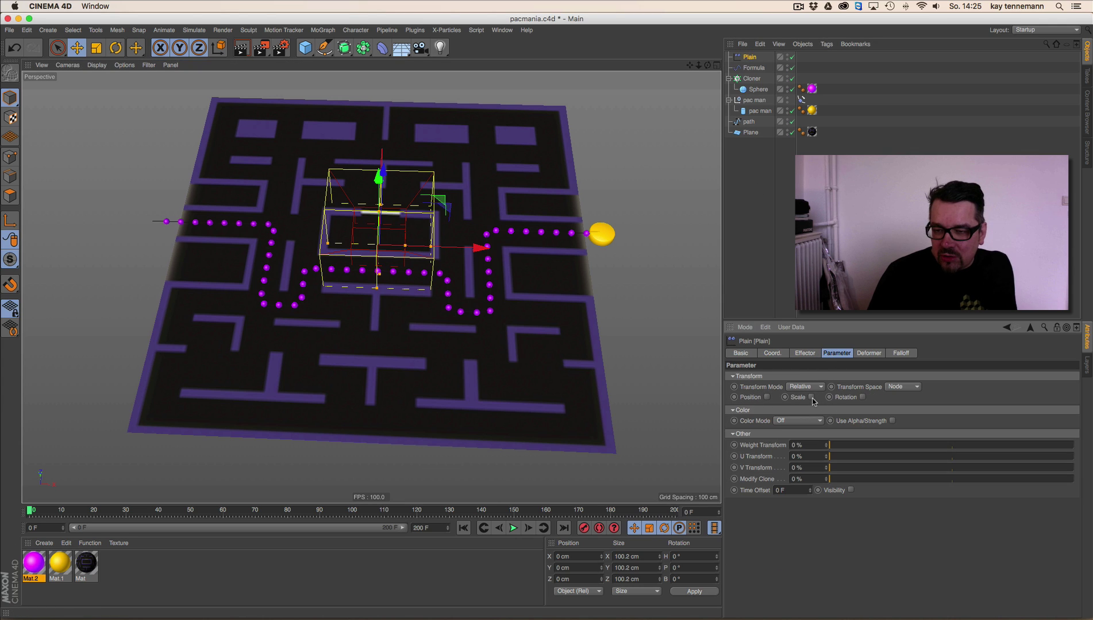
left_click(811, 398)
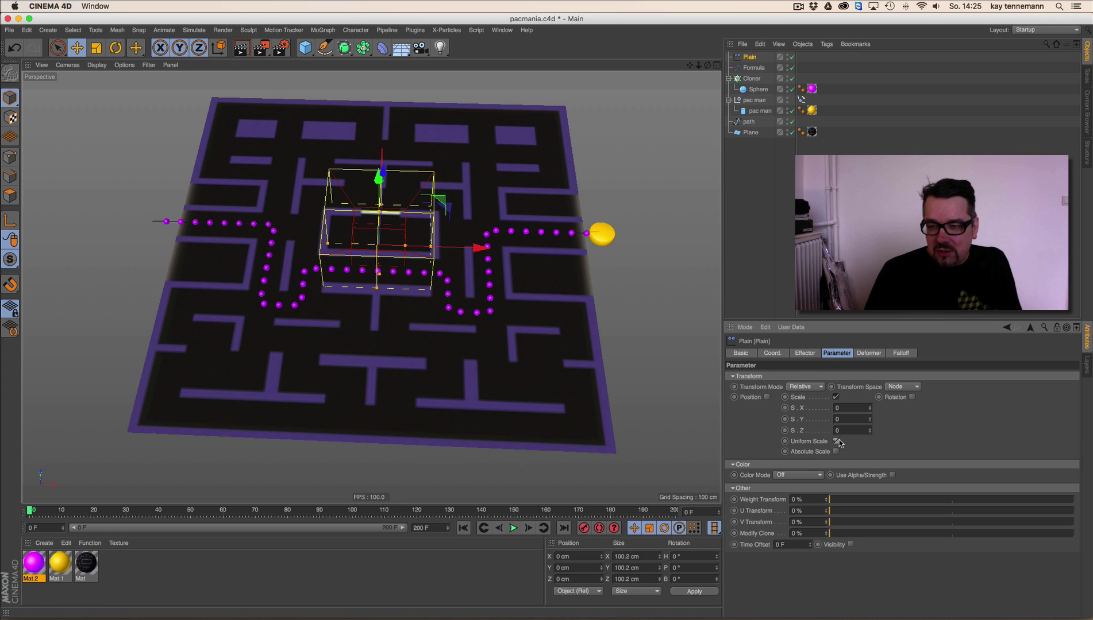
left_click(836, 441)
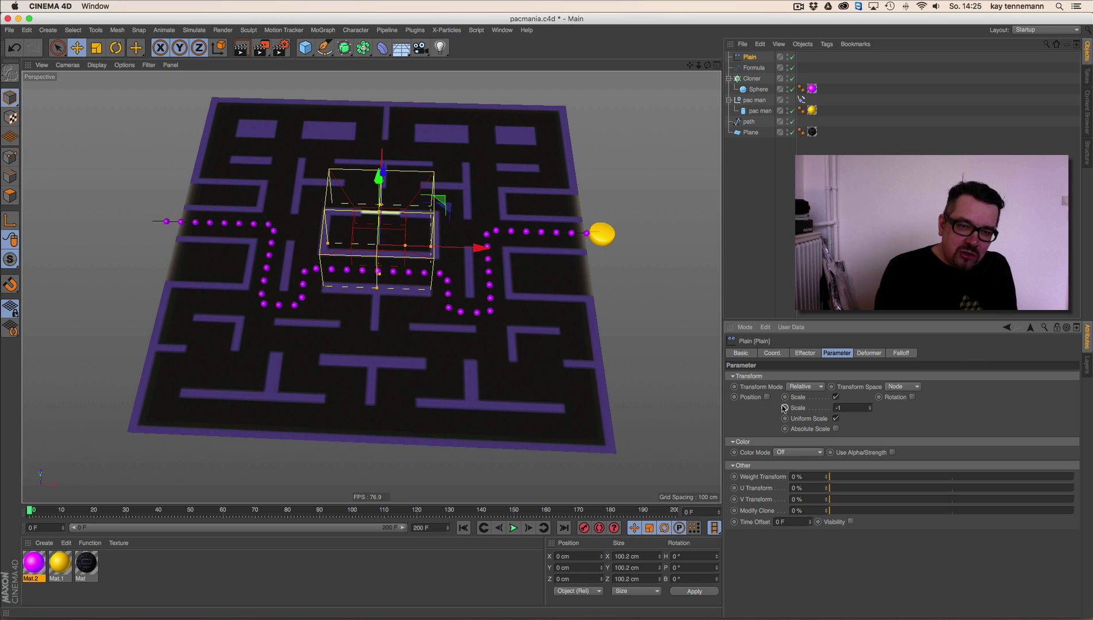
Step: Move the Plain effector's falloff box over the dots toward Pac-Man, to about 117 cm in X
left_click_drag(707, 65, 684, 35)
left_click_drag(482, 240, 460, 256)
left_click_drag(450, 344, 603, 386)
left_click_drag(594, 287, 542, 333)
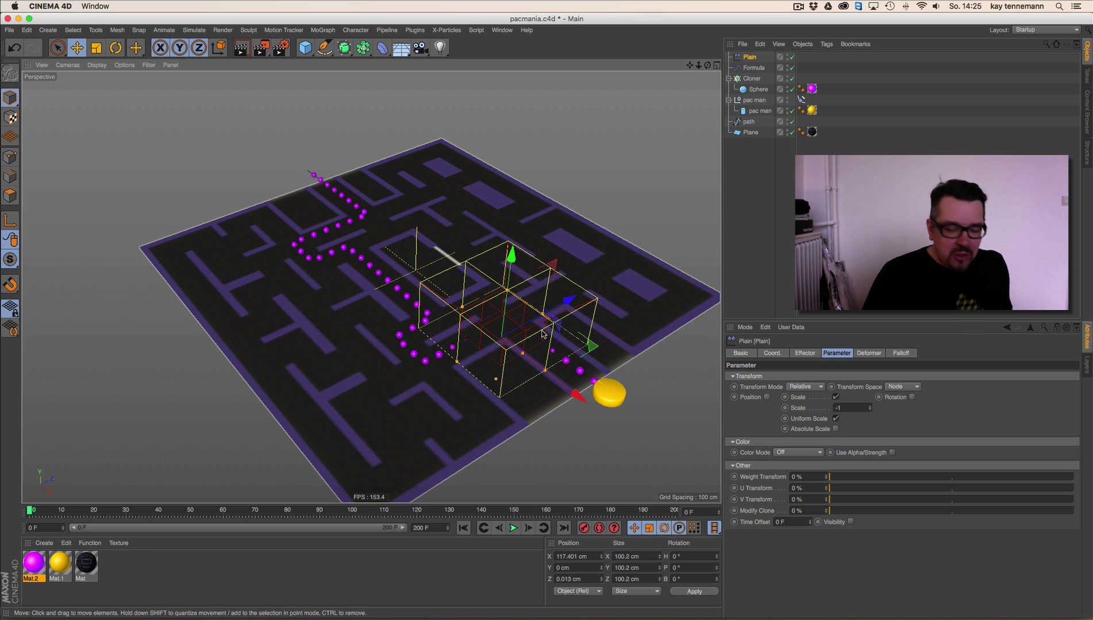
left_click_drag(359, 338, 416, 323, "alt")
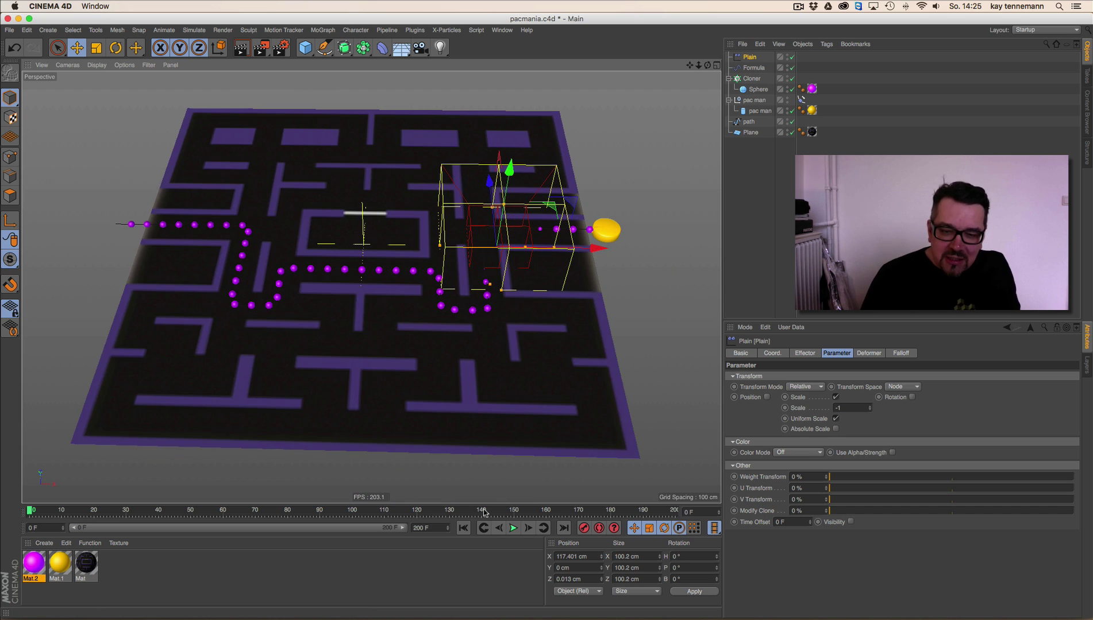
Step: Move the Plain effector onto Pac-Man, nest it under the pac man object and preview the animation
left_click_drag(597, 248, 708, 236)
left_click_drag(750, 57, 759, 110)
left_click(512, 530)
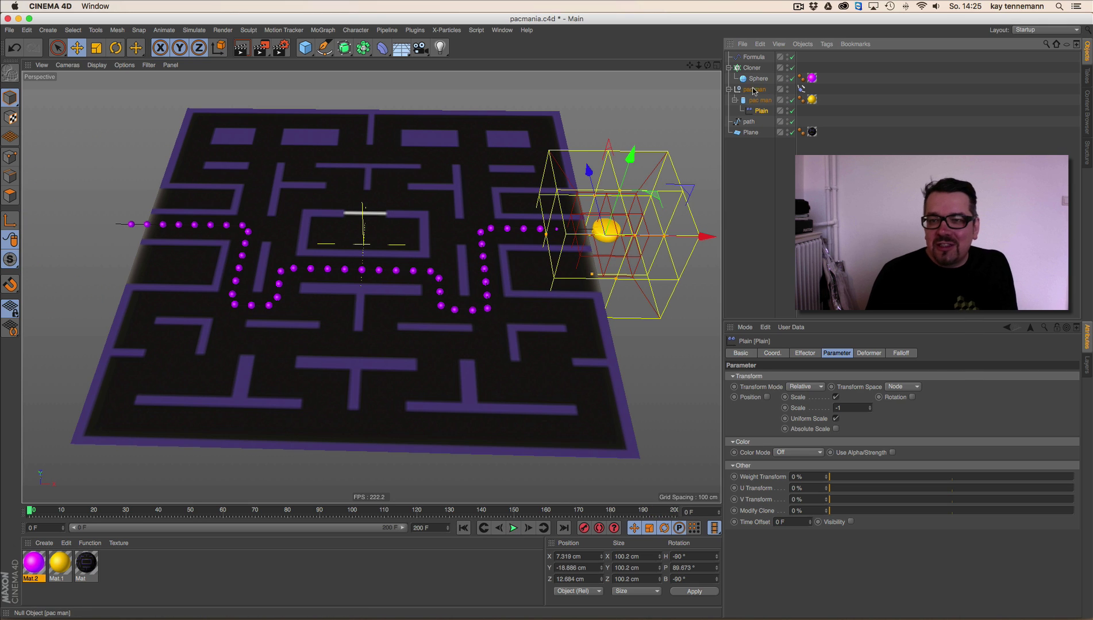
Step: Take the Plain effector out of the pac man hierarchy and set its falloff shape to Source
left_click_drag(757, 67, 755, 64)
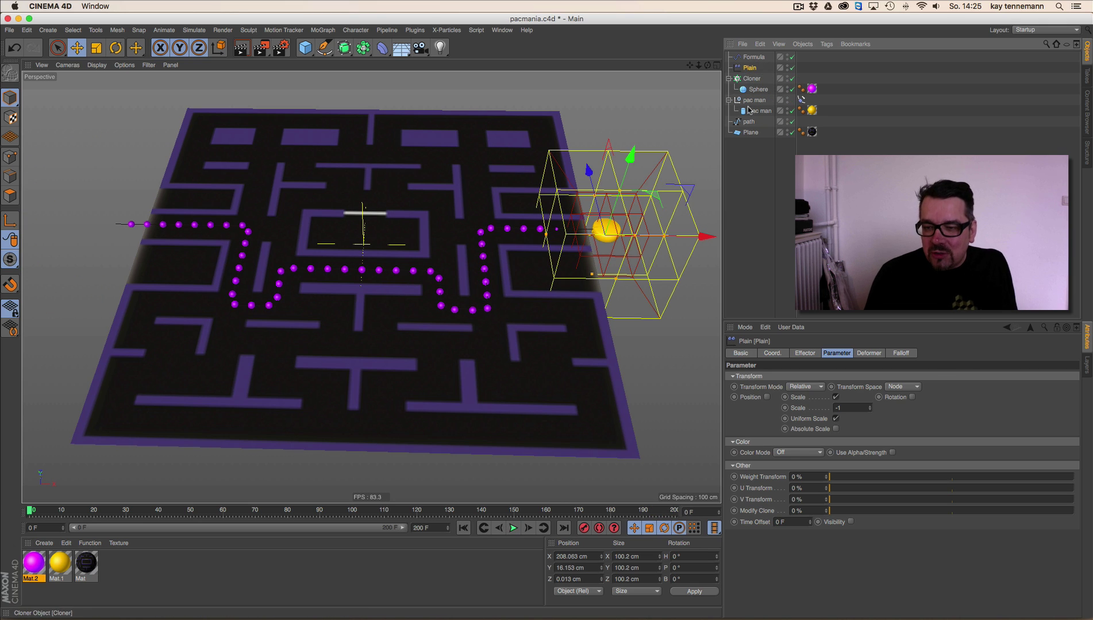
left_click(901, 353)
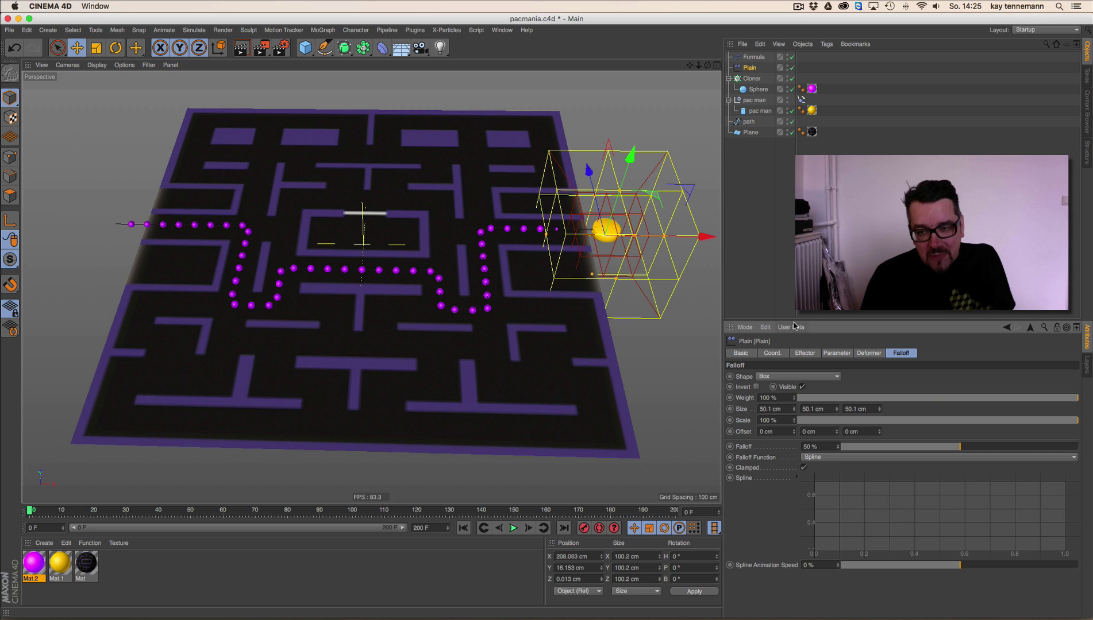
left_click(774, 378)
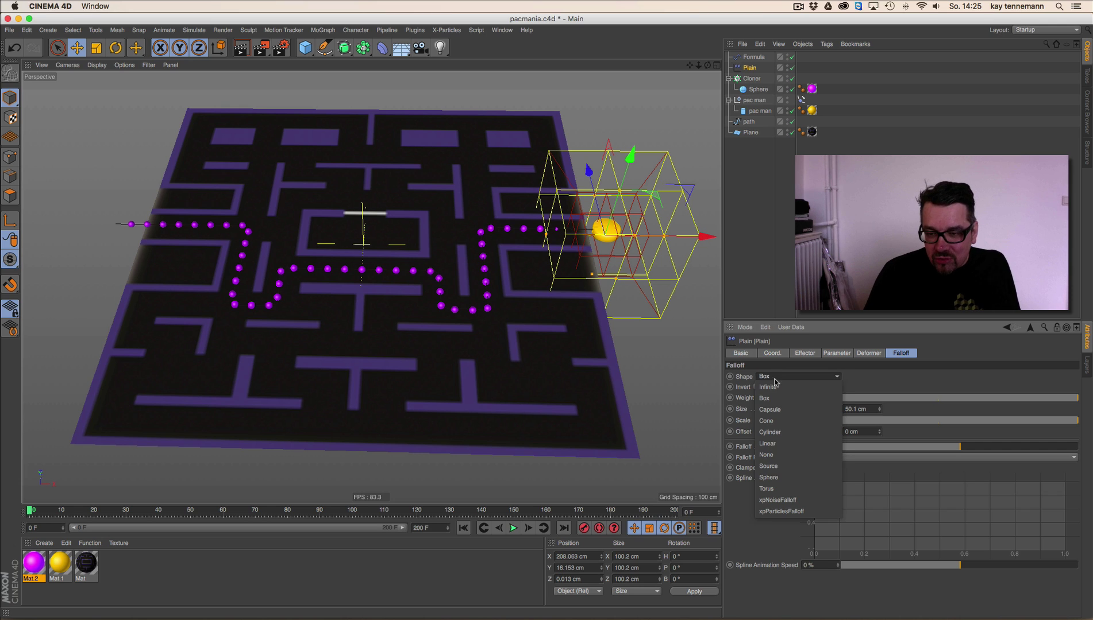
left_click(781, 467)
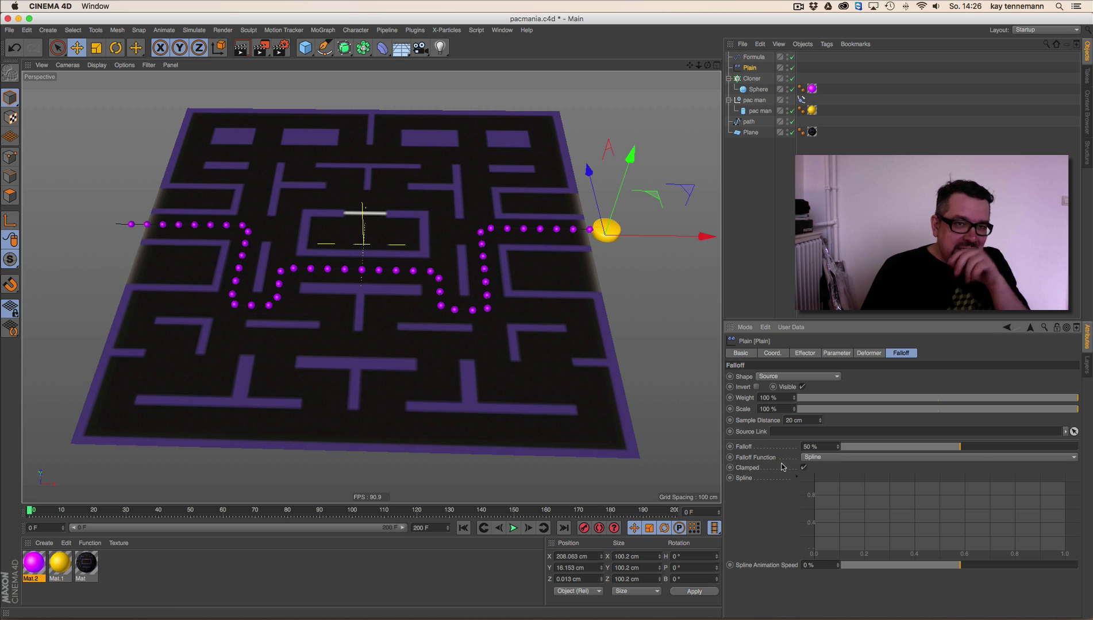
Step: Draw a zigzag Bezier spline across the dots beside Pac-Man in a top view with Lines display and link it as the Plain falloff source
left_click(324, 47)
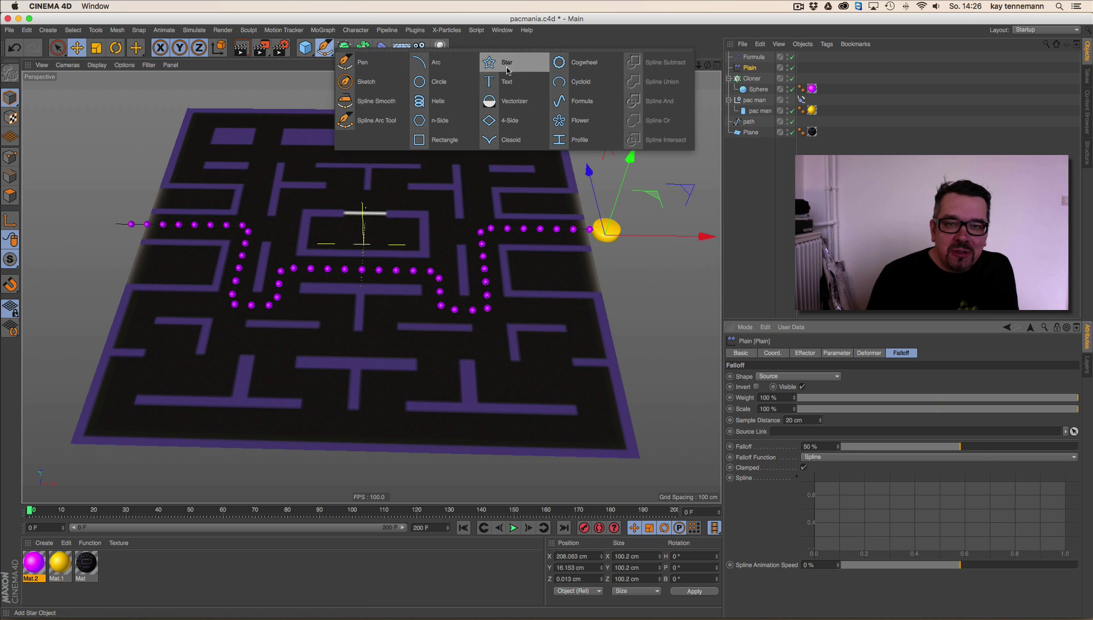
left_click(378, 64)
left_click(717, 64)
left_click(716, 65)
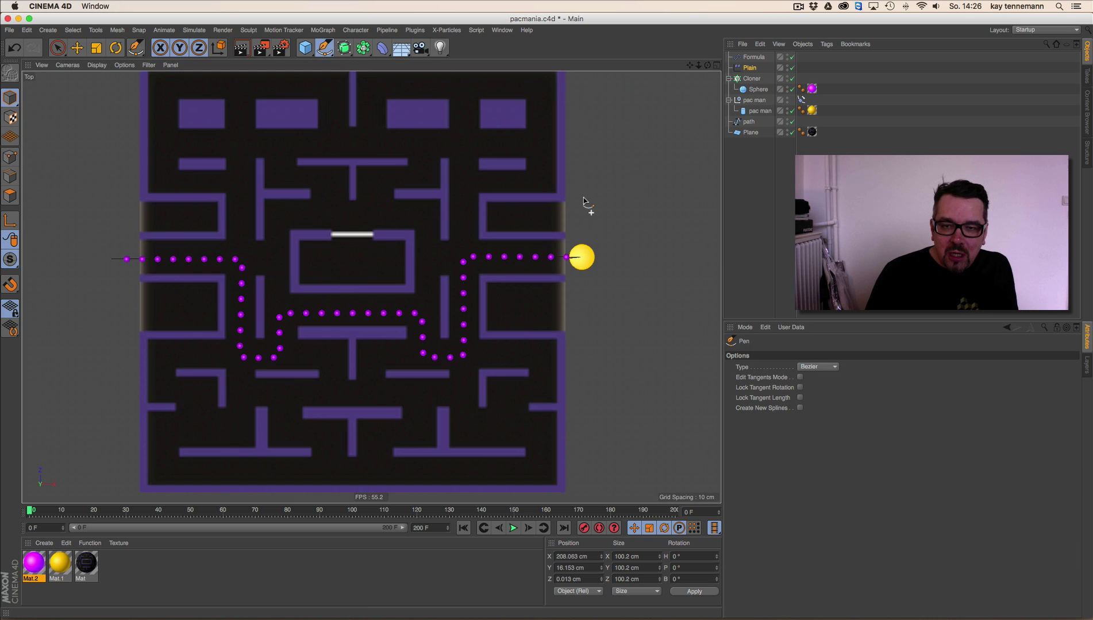
left_click(574, 219)
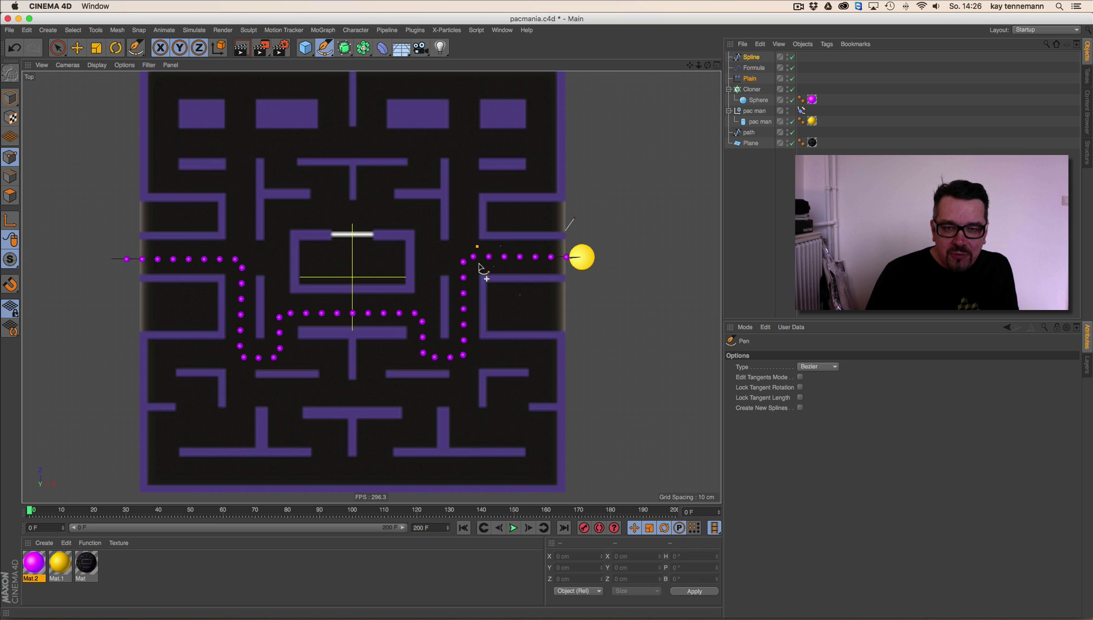
left_click(97, 65)
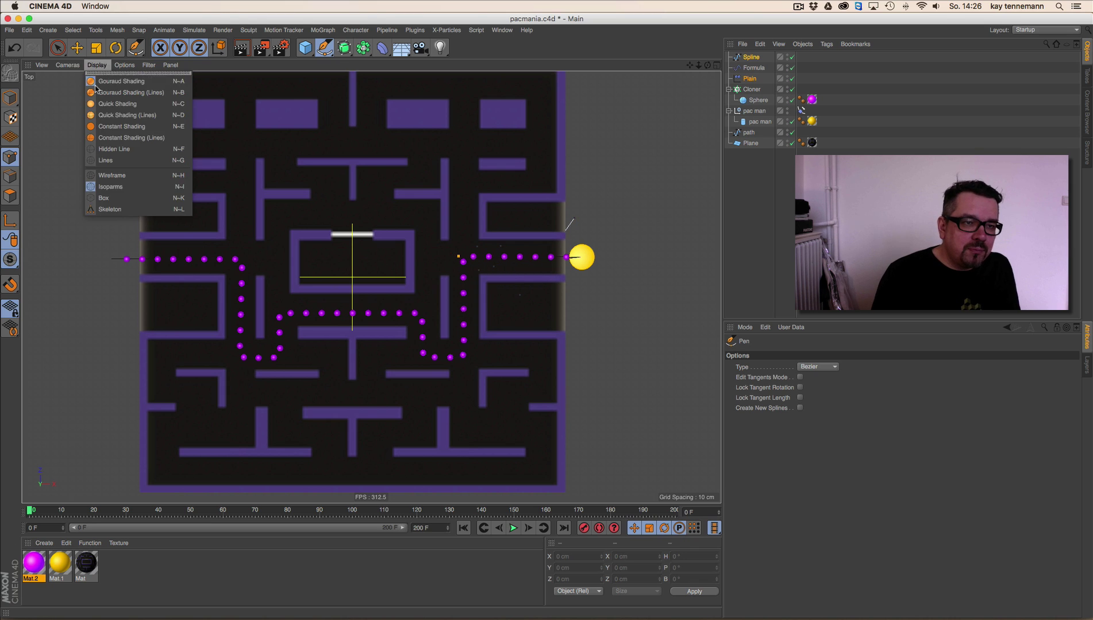
left_click(112, 160)
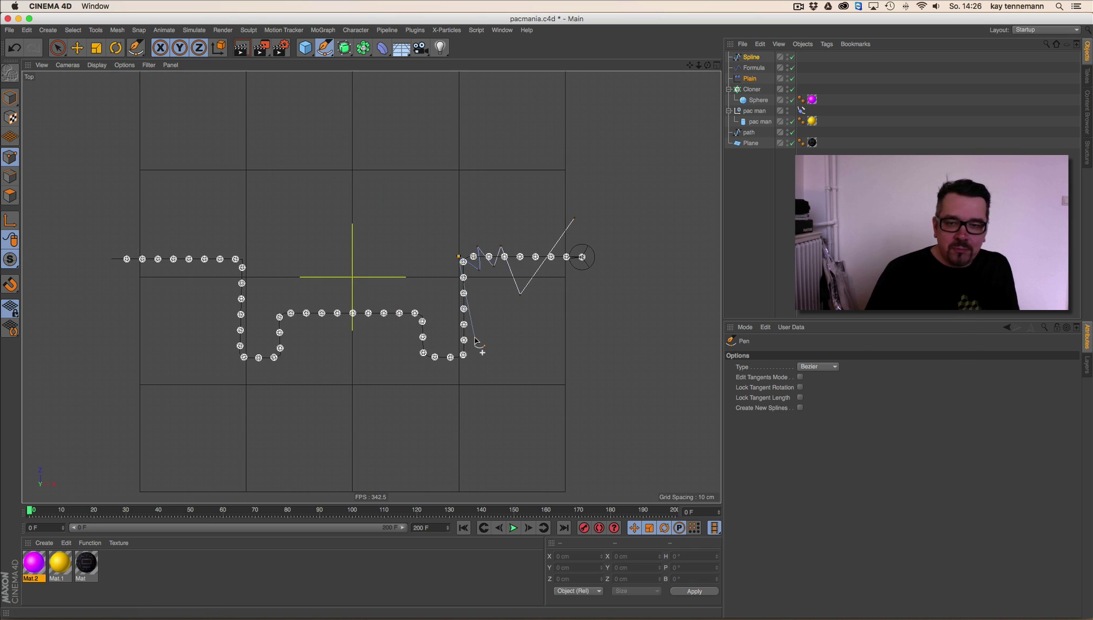
left_click(754, 79)
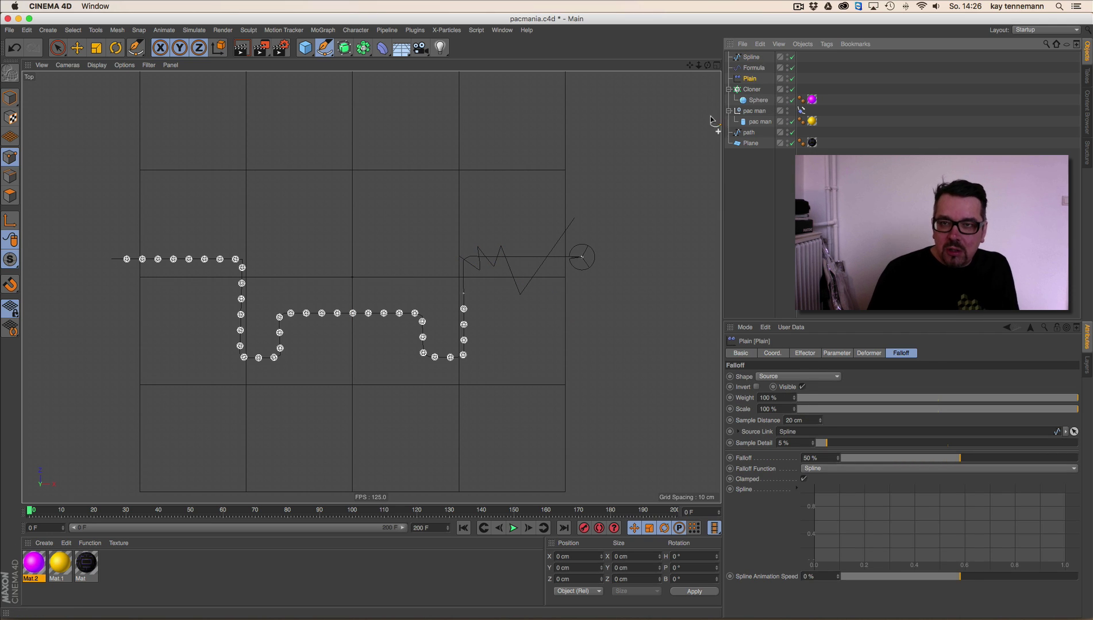
Step: Return to the perspective view and set its display mode to Lines
left_click(716, 66)
left_click(367, 65)
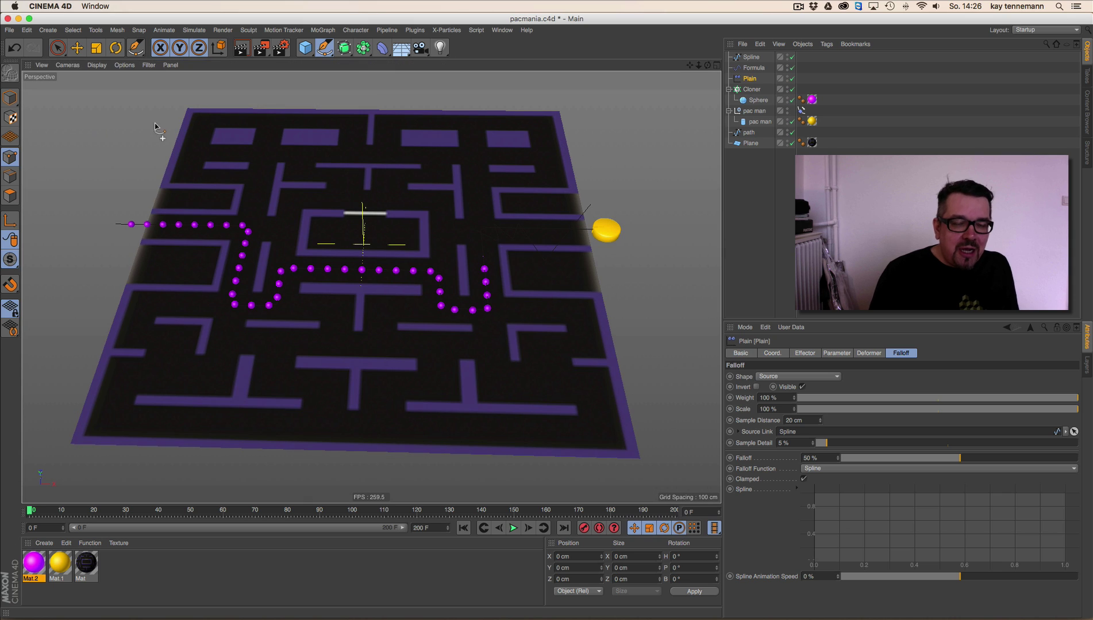
left_click(106, 68)
left_click(138, 160)
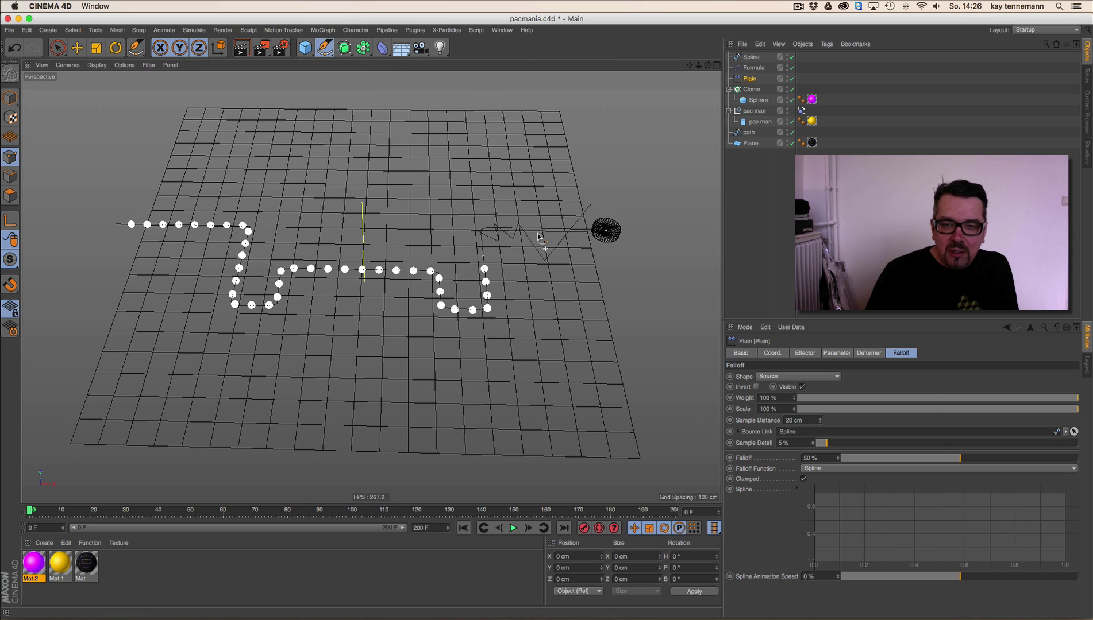
Step: Shift the zigzag spline about 89 cm along X past Pac-Man, then delete it
left_click(749, 58)
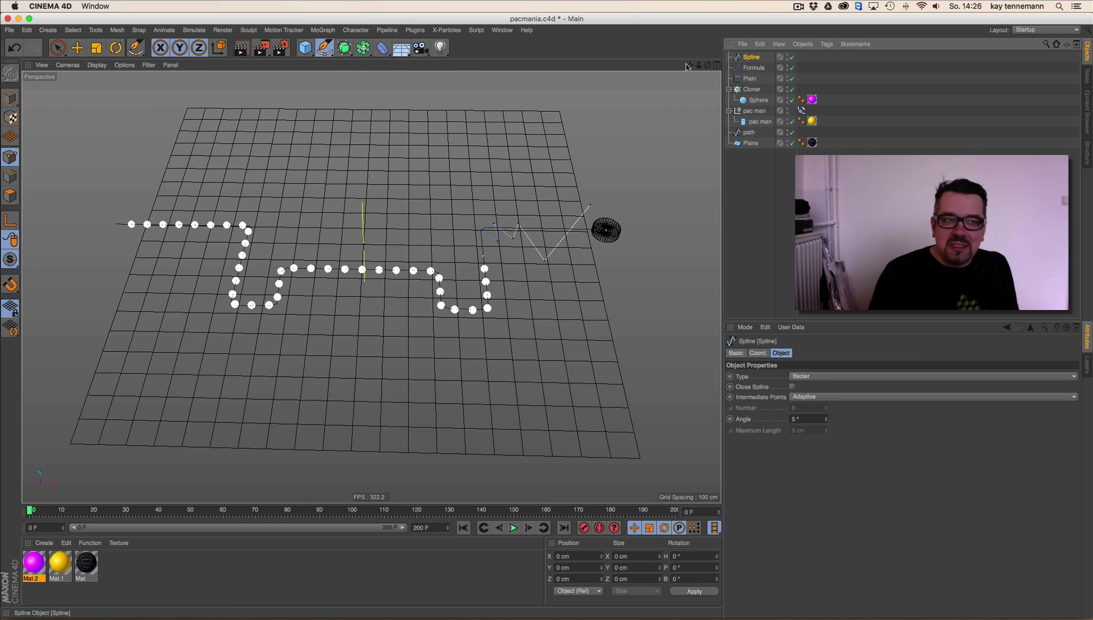
left_click(77, 48)
left_click(8, 98)
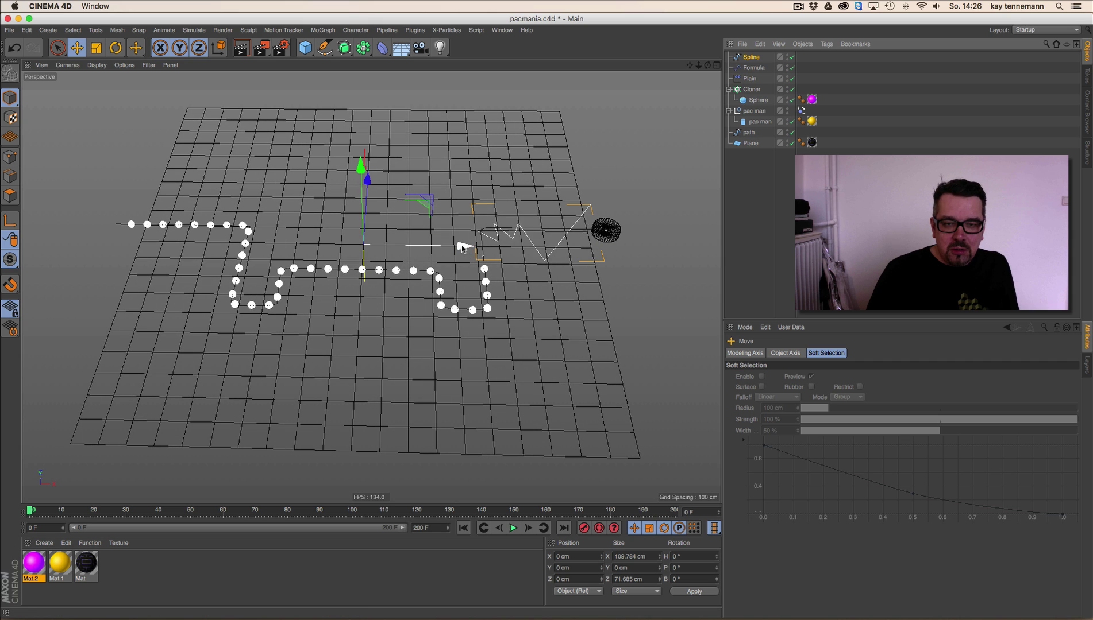
left_click_drag(459, 245, 565, 237)
left_click(751, 59)
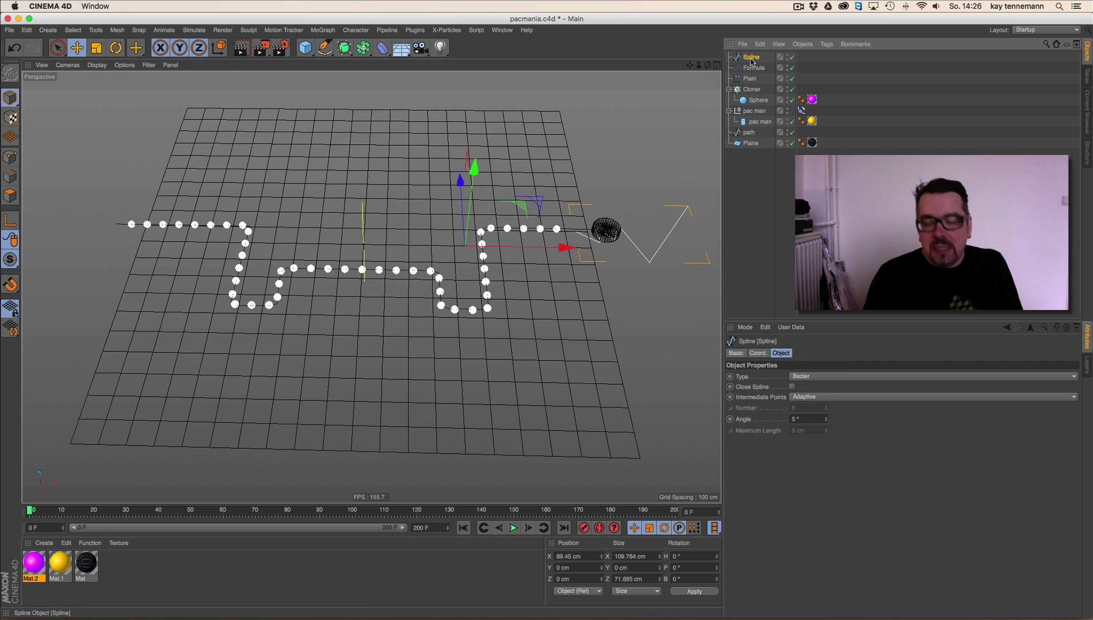
key("Delete")
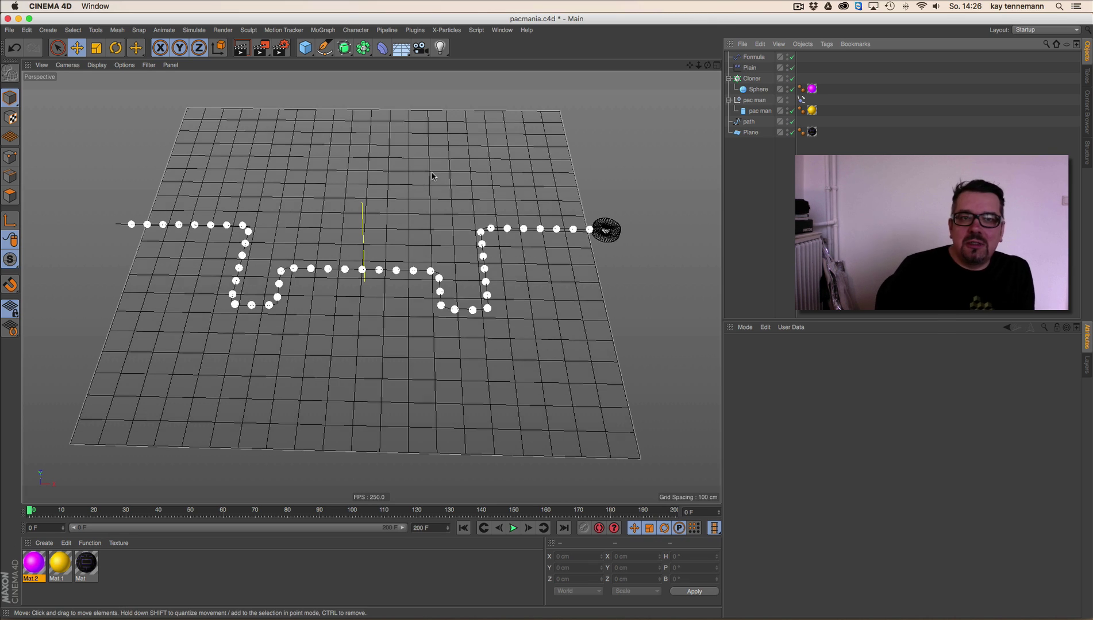
Step: Add a MoGraph Tracer that traces the parent pac man null
left_click(755, 100)
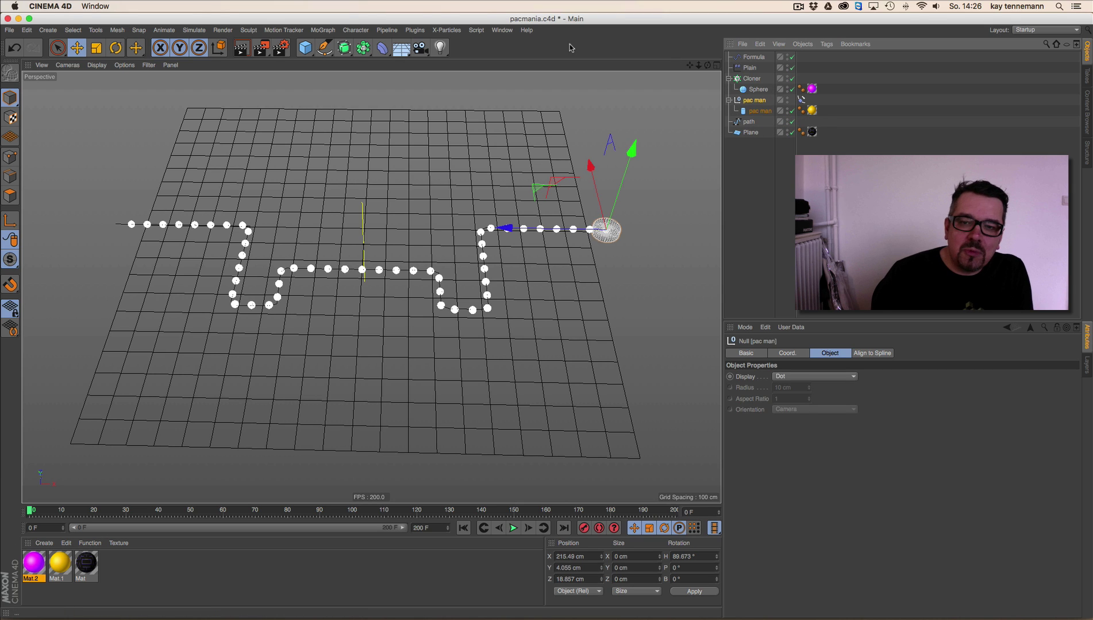
left_click(322, 30)
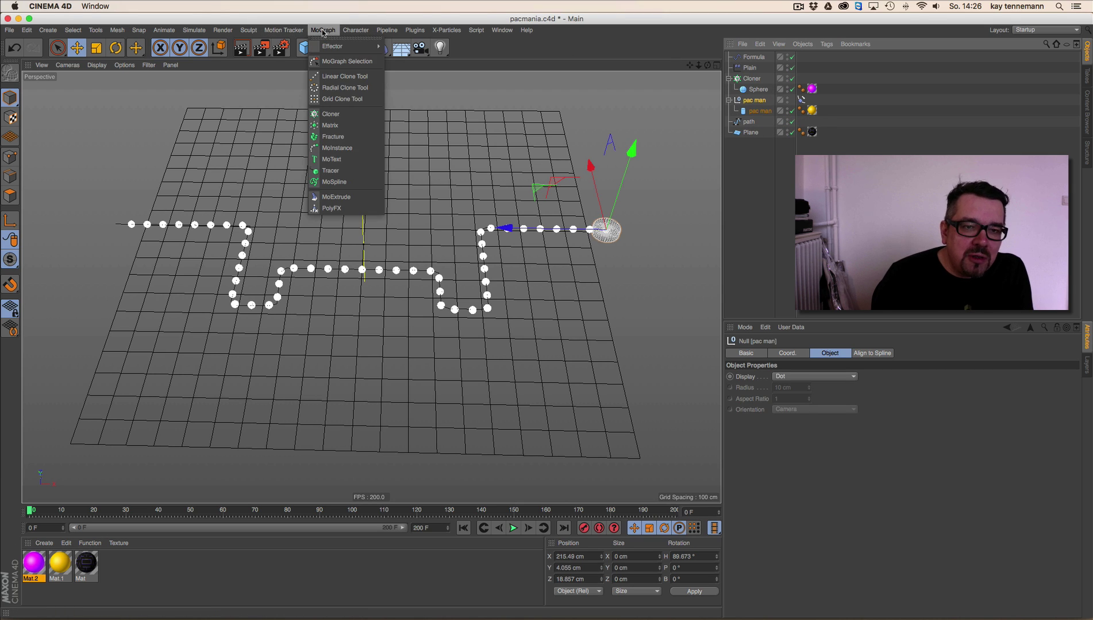
left_click(369, 172)
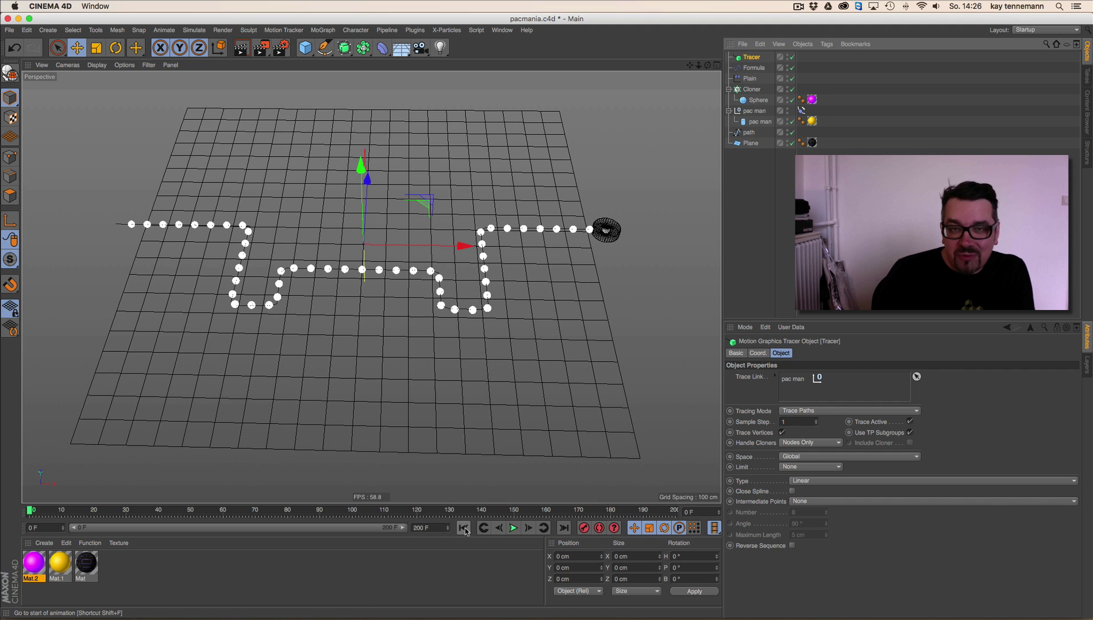
Step: Play the animation with the Cloner disabled and the path spline hidden to view the line traced by Pac-Man
left_click(513, 528)
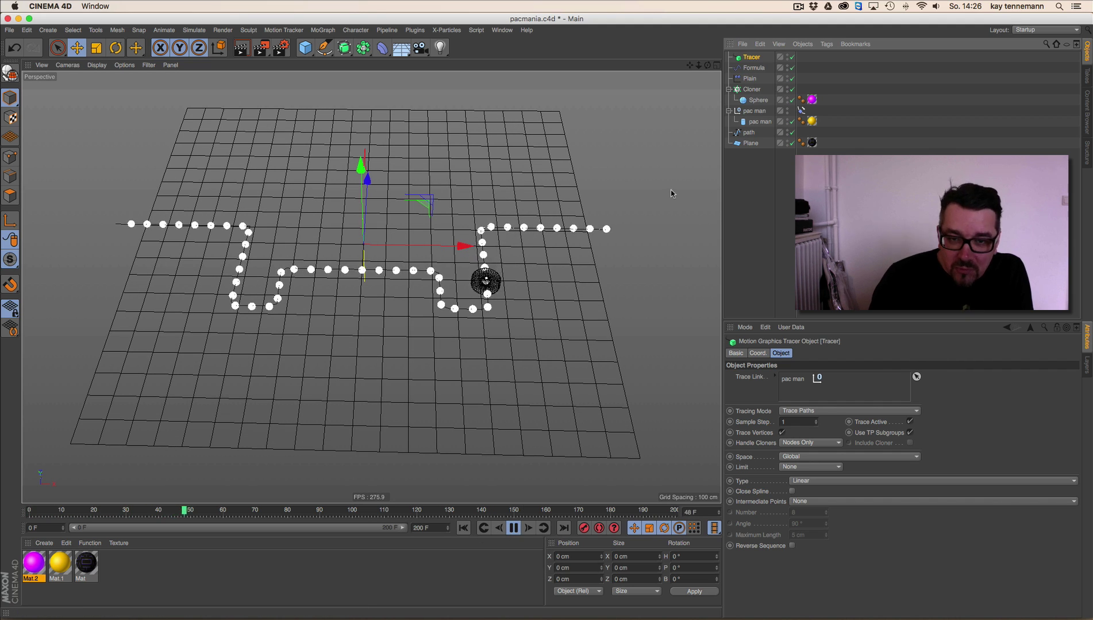
left_click(792, 89)
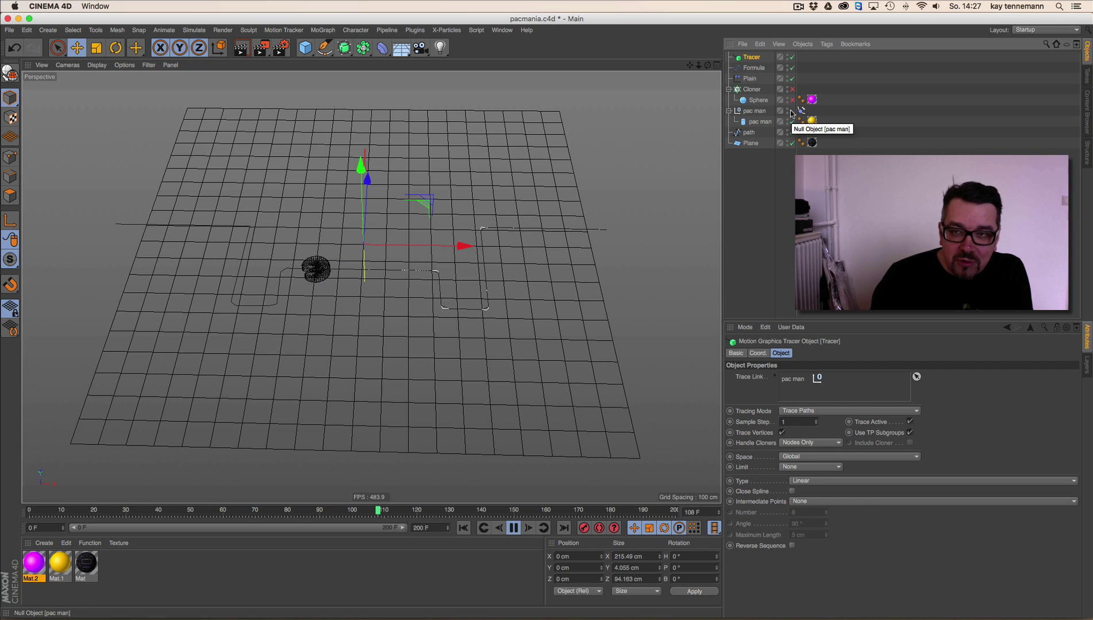
left_click(788, 131)
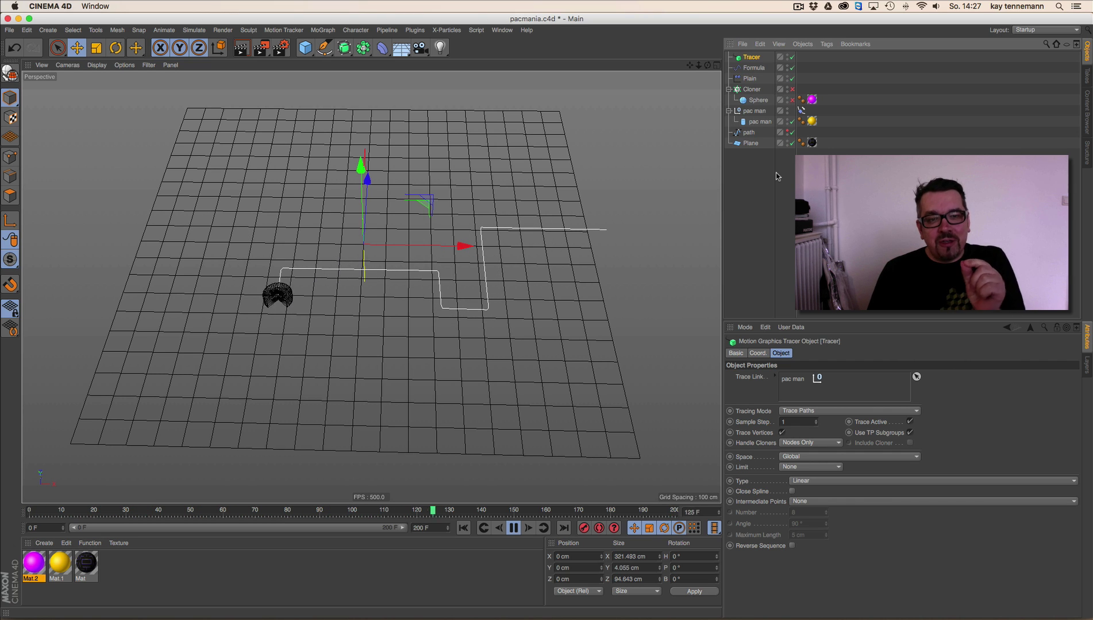
Step: Link the Tracer as the Plain effector's falloff source and replay the animation from the start with the Cloner enabled
left_click(752, 79)
left_click_drag(797, 438, 797, 437)
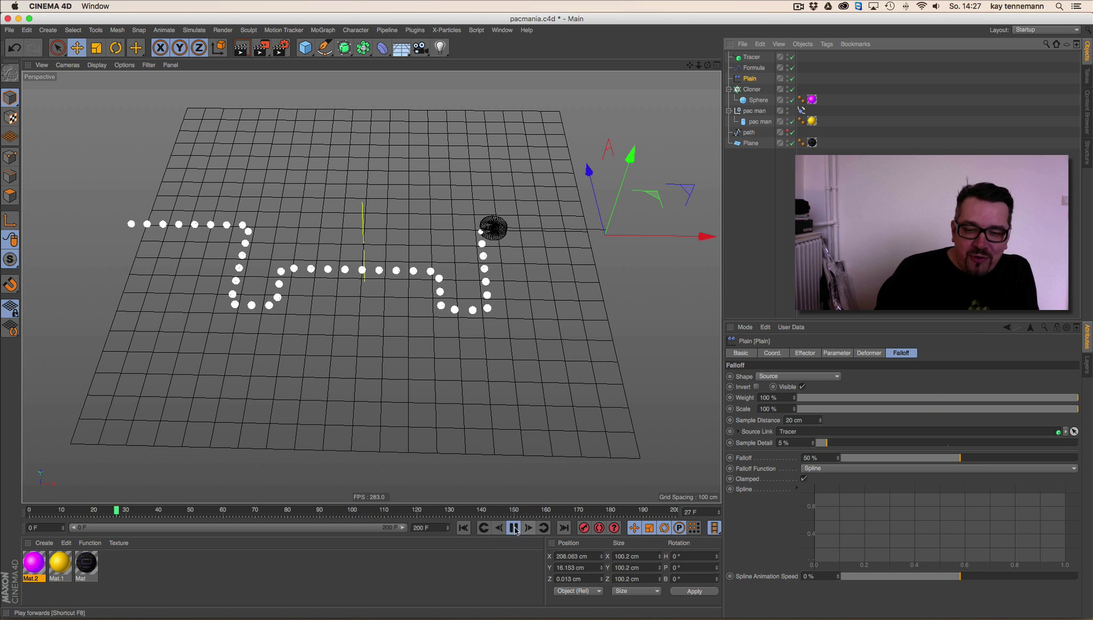
left_click(513, 528)
left_click(463, 528)
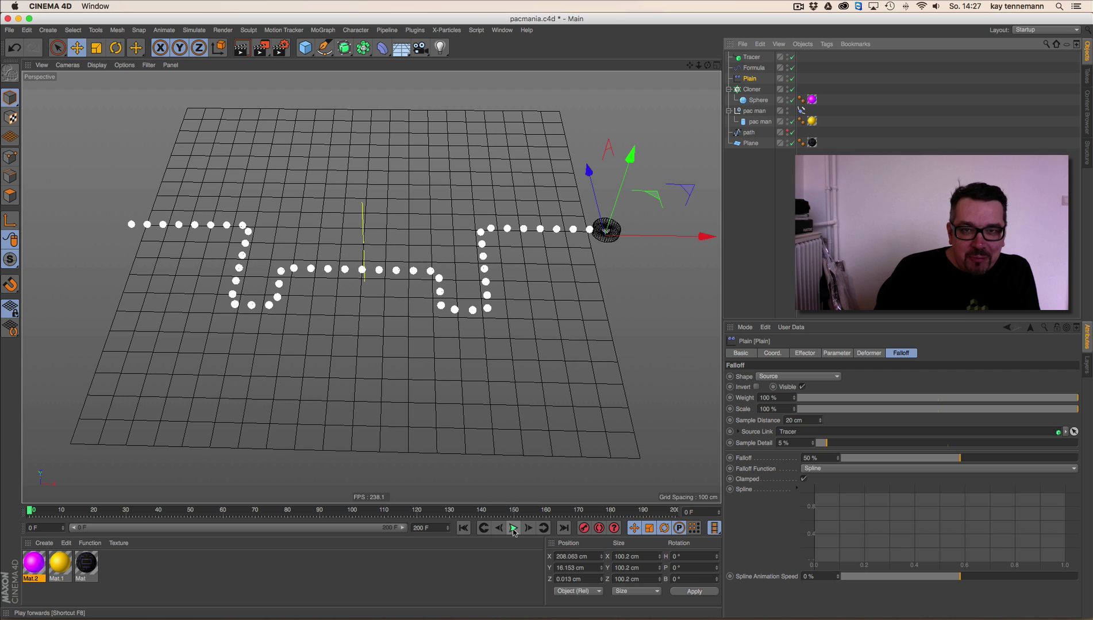
left_click(513, 528)
Step: Switch the perspective view to Gouraud Shading, watch the animation from a steeper angle, and return to frame 0
left_click(95, 65)
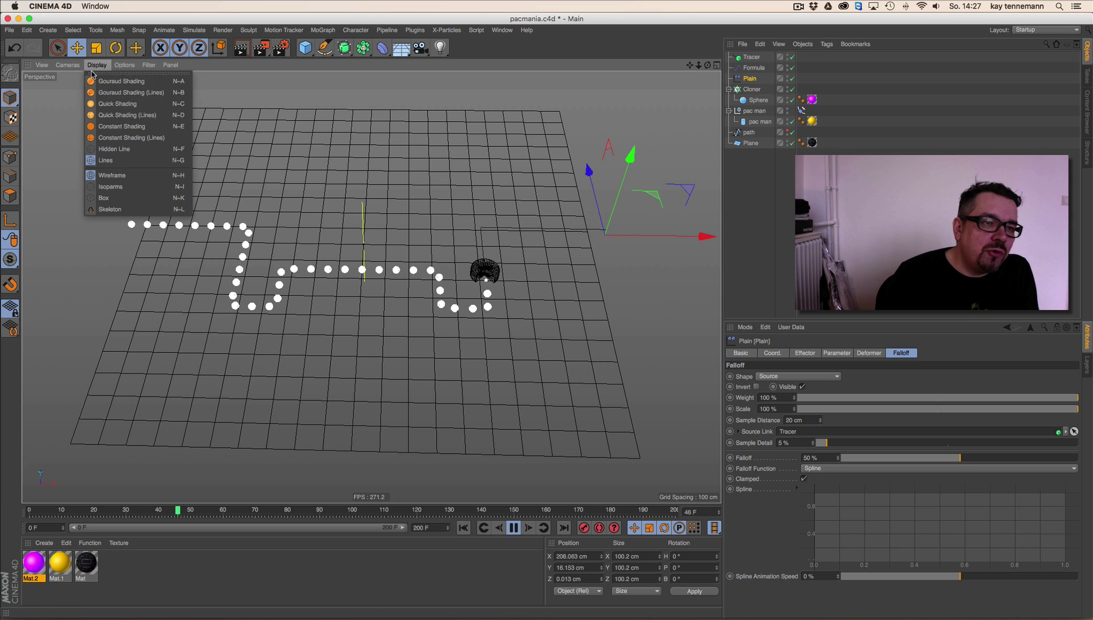
left_click(95, 81)
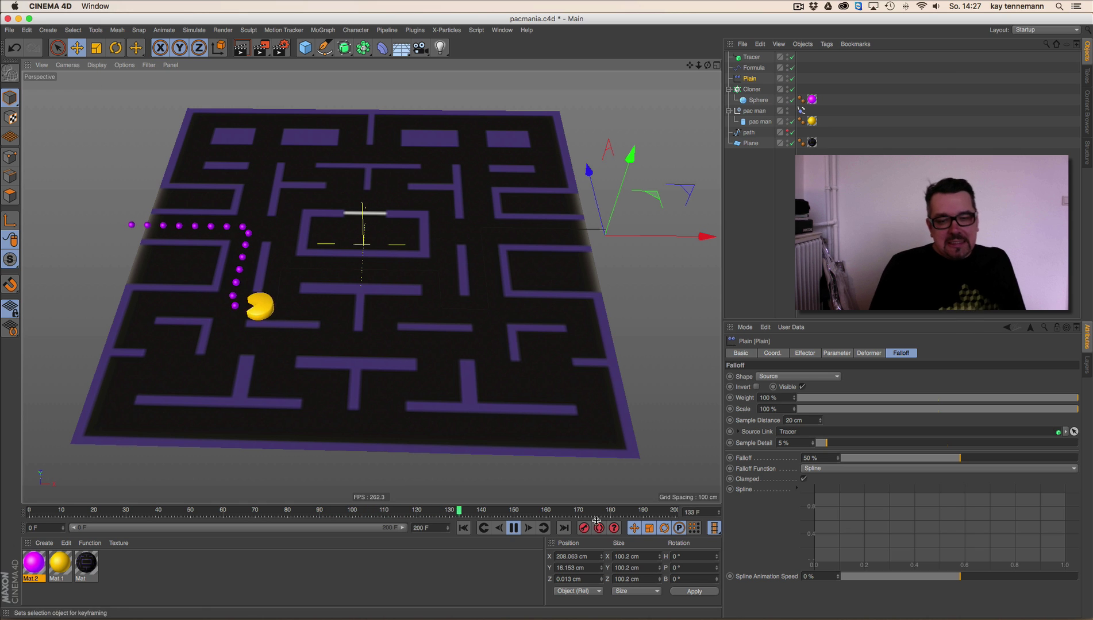
scroll(419, 327, "down", 5)
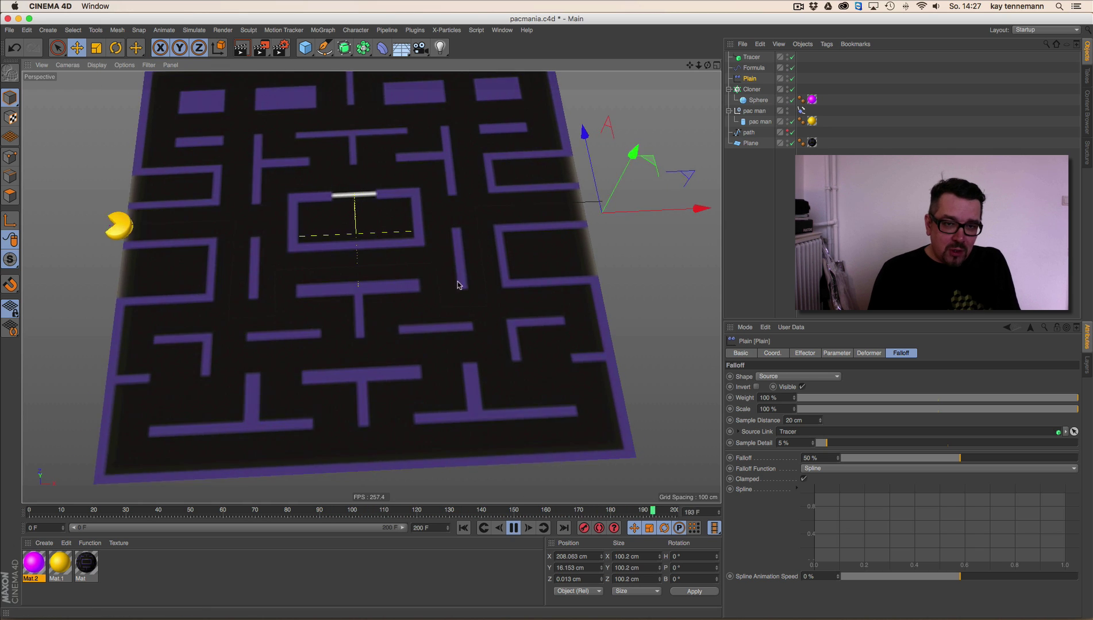
left_click_drag(426, 334, 407, 348, "alt")
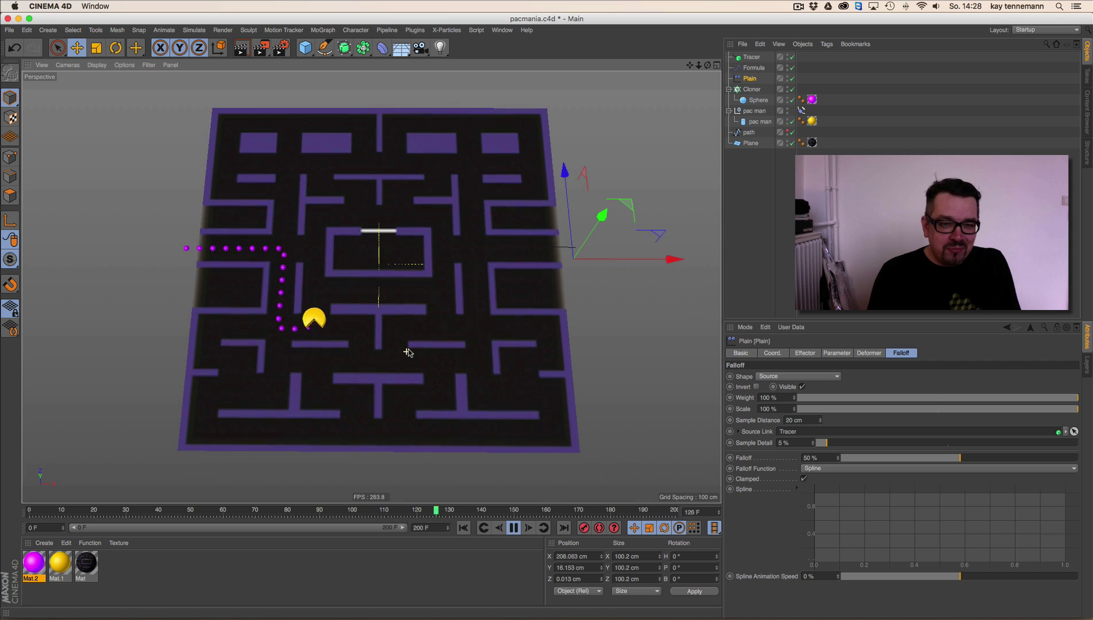
left_click(513, 528)
left_click(463, 528)
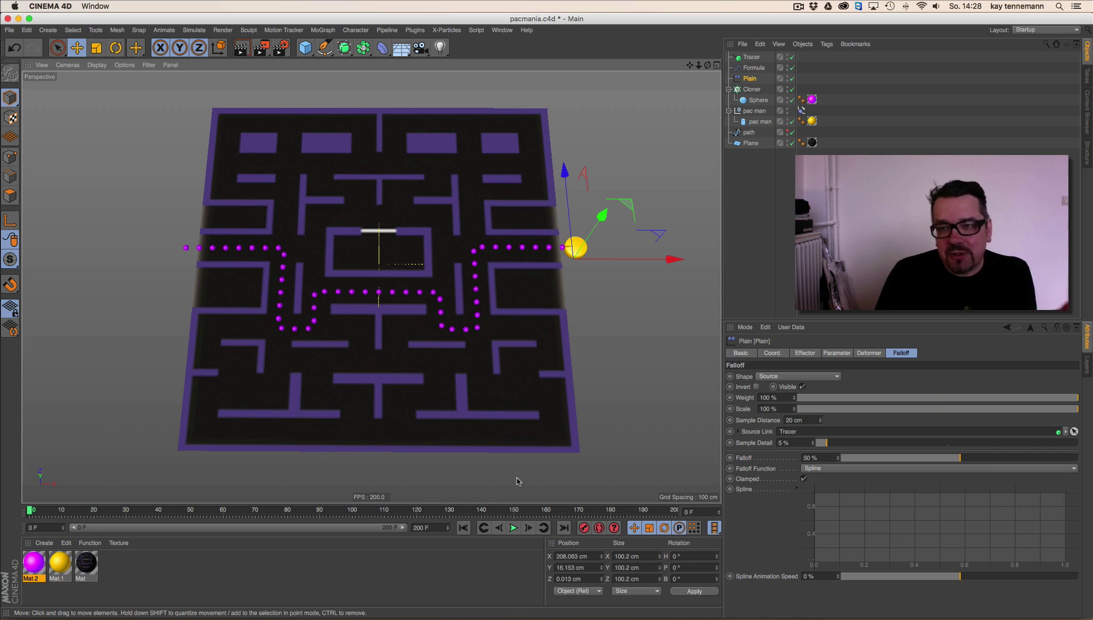
Step: Display the perspective view shaded with lines and set the maze Plane to 44 width and 44 height segments
left_click(752, 143)
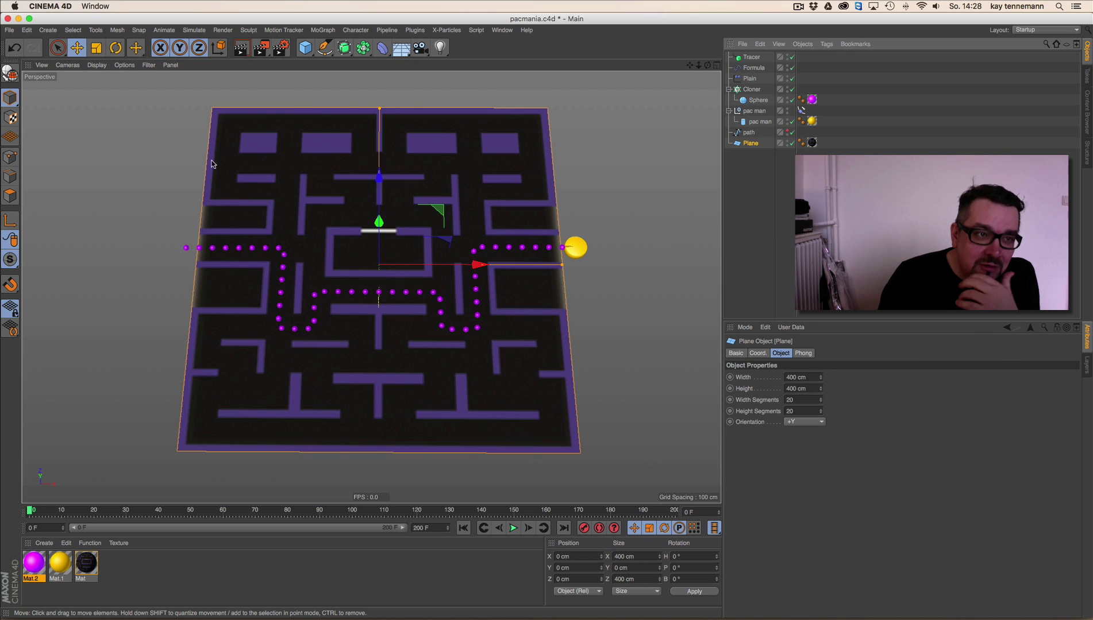
left_click(96, 65)
left_click(102, 98)
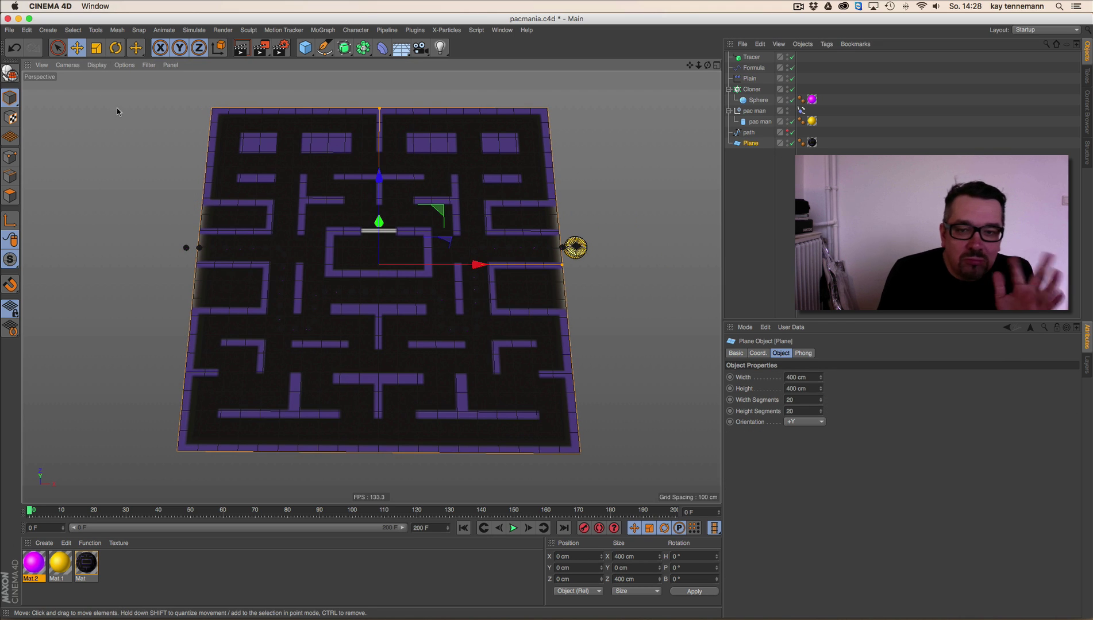
left_click(798, 399)
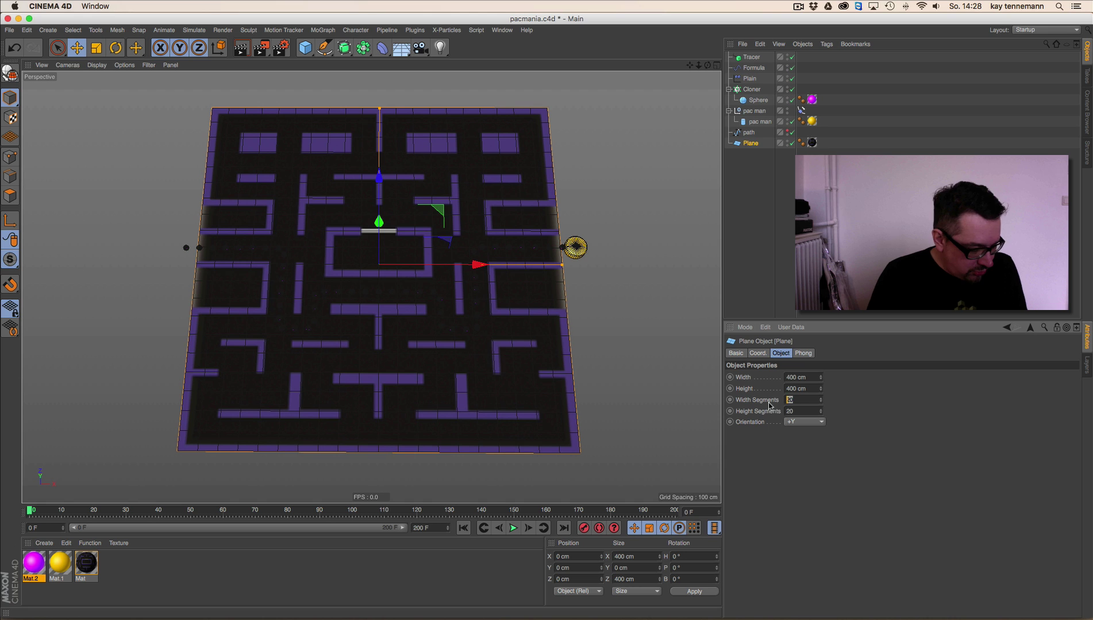
type("44")
key("Return")
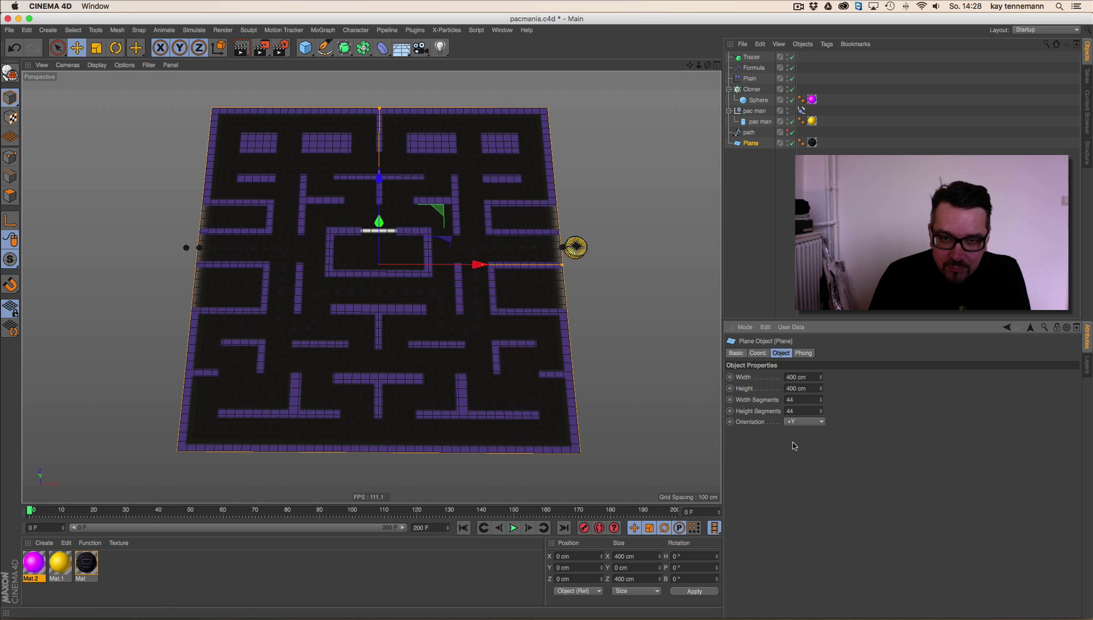
Step: Convert the maze Plane into an editable polygon object and switch to polygon mode
scroll(494, 298, "up", 2)
left_click_drag(477, 310, 407, 295, "alt")
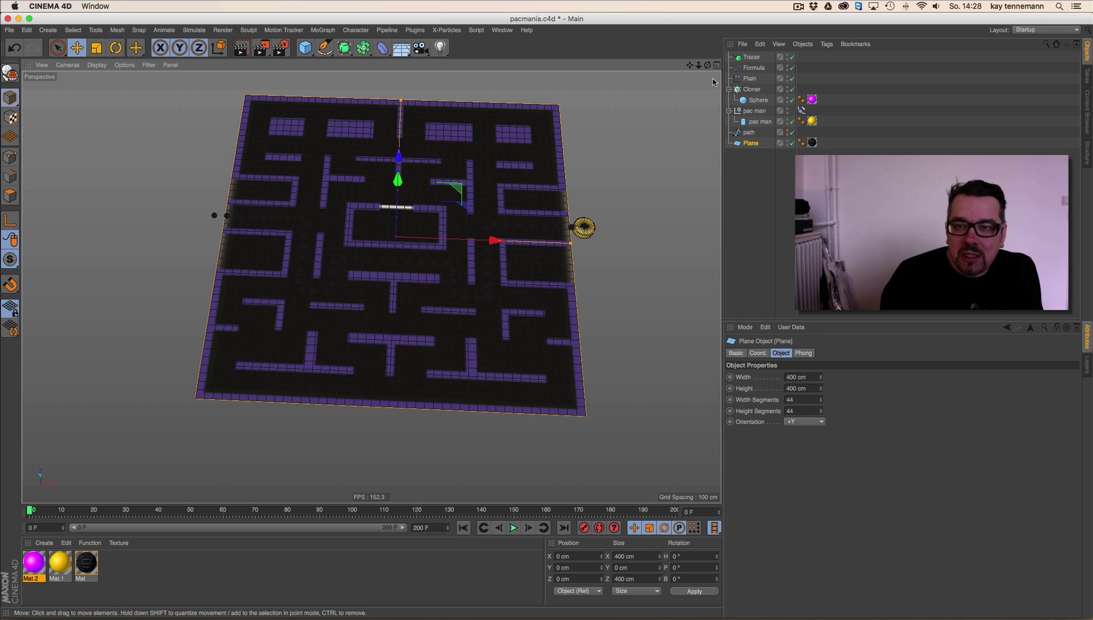
left_click(9, 74)
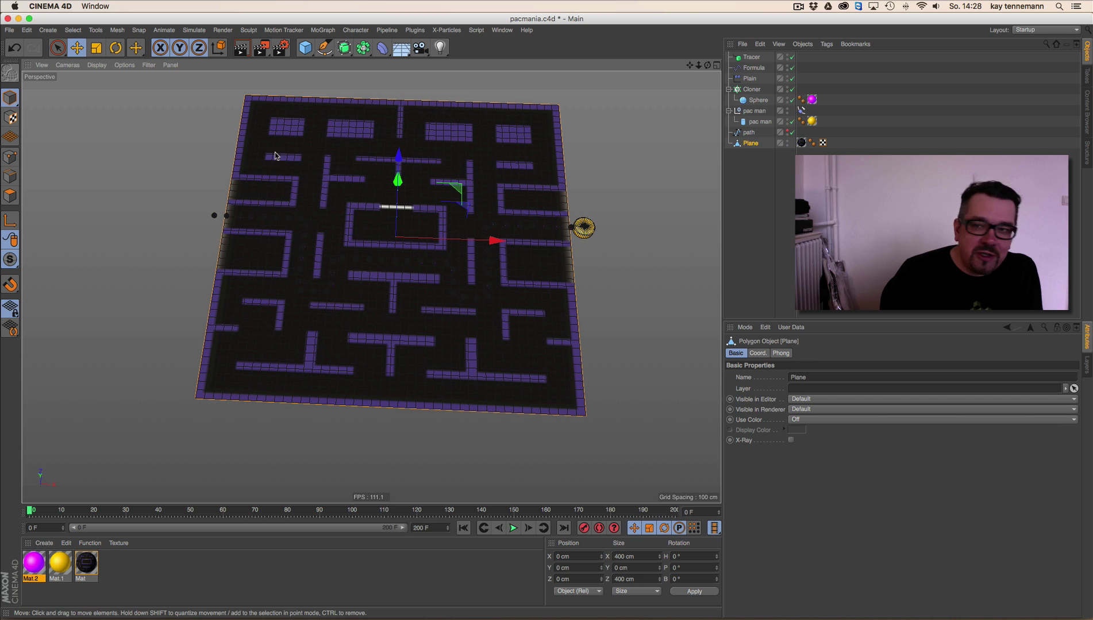
left_click_drag(701, 69, 714, 68)
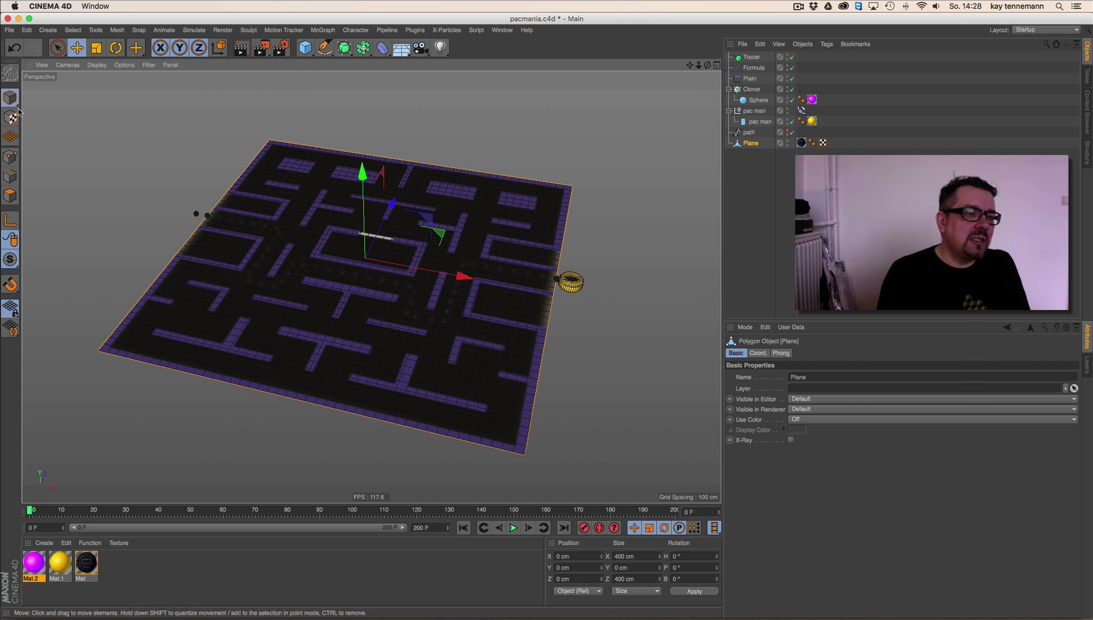
left_click(11, 196)
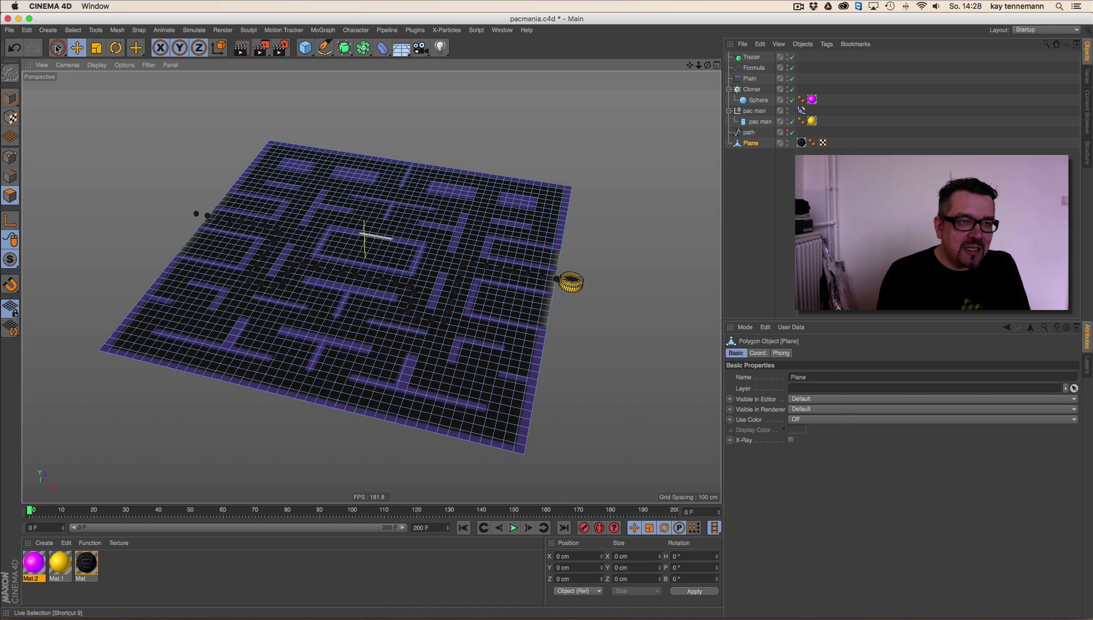
Step: Set the Live Selection radius to 1 and show the maze in a maximized top view with Gouraud Shading
key("9")
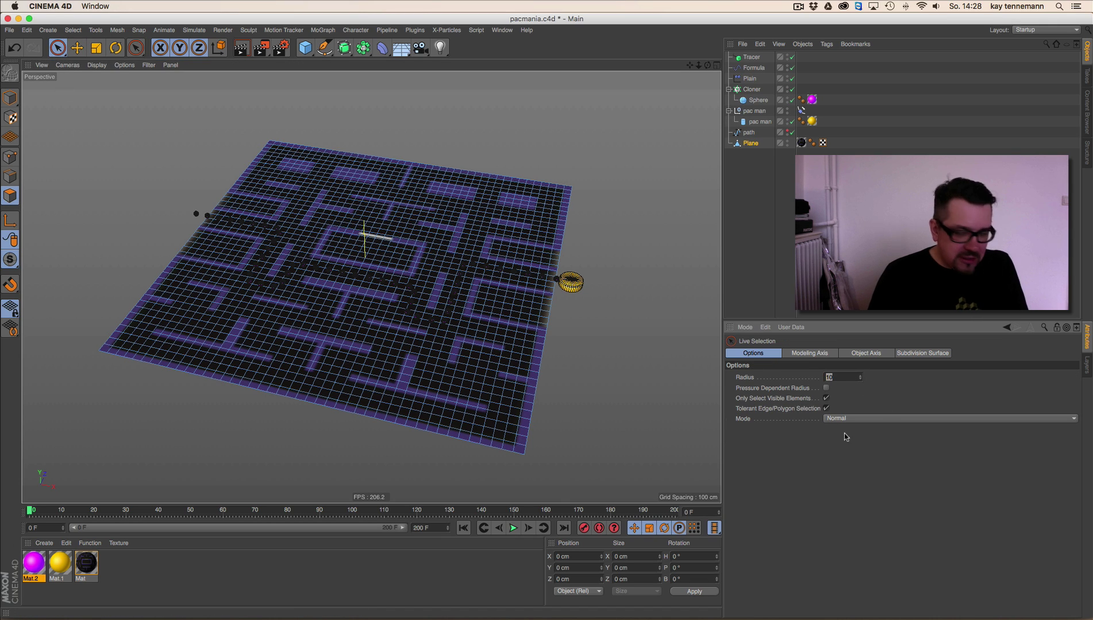
middle_click(712, 96)
middle_click(641, 71)
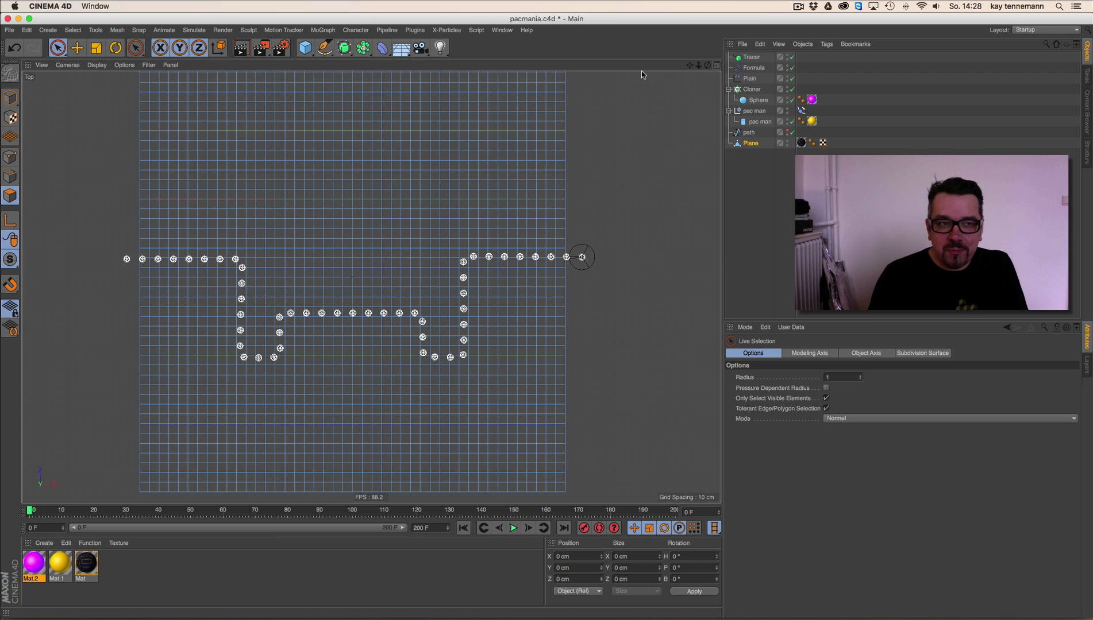
left_click(98, 65)
left_click(109, 79)
scroll(600, 172, "down", 3)
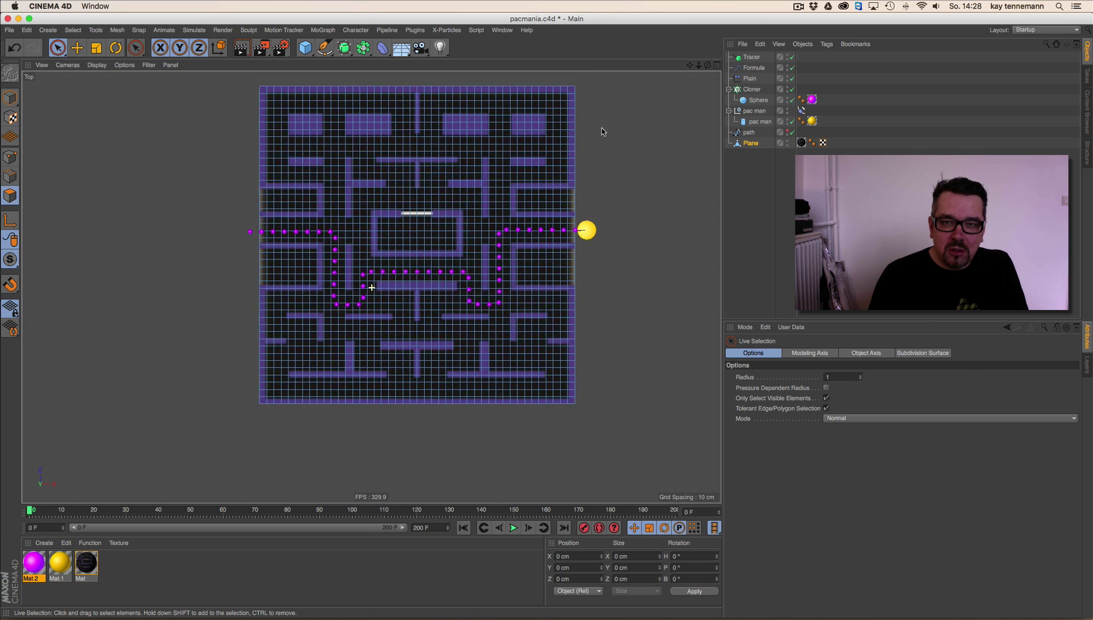
Step: Select the Plane's polygons along the maze's upper border and down its left border, including the two left side pockets
mouse_move(562, 209)
left_mouse_down()
mouse_move(564, 118)
mouse_move(278, 117)
mouse_move(260, 122)
mouse_move(258, 162)
left_mouse_up()
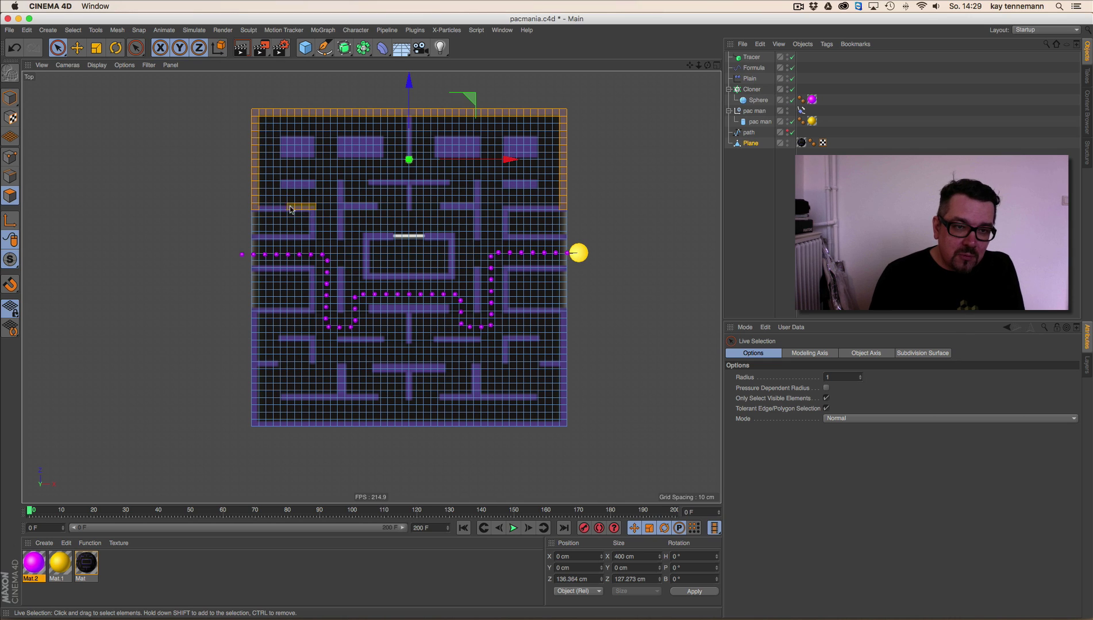
left_click_drag(286, 238, 264, 267)
mouse_move(309, 311)
left_mouse_down()
mouse_move(248, 311)
mouse_move(255, 388)
left_mouse_up()
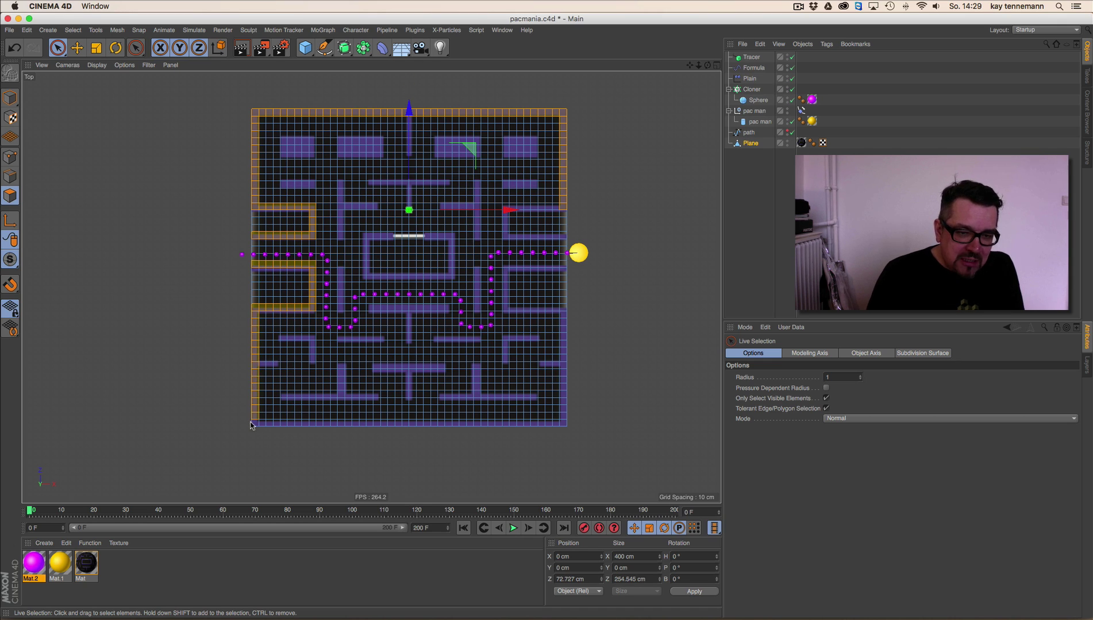
left_click_drag(251, 425, 242, 443)
Step: Add the polygons of the maze's lower border, right border, and two right side pockets to the selection
left_click_drag(314, 426, 394, 427)
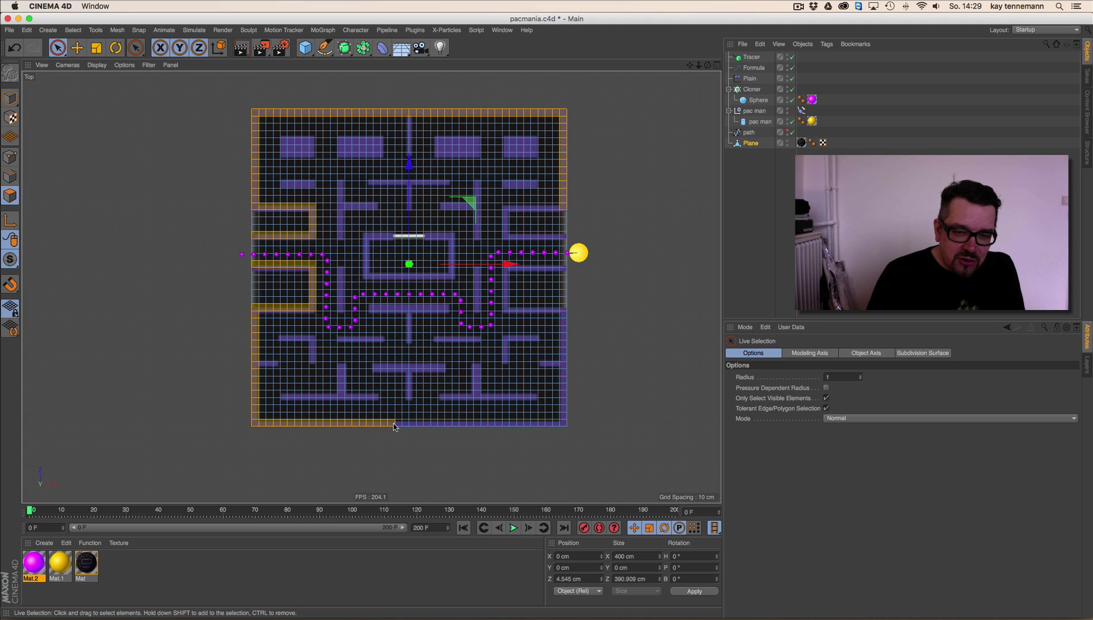
mouse_move(467, 425)
left_mouse_down()
mouse_move(543, 423)
mouse_move(562, 355)
left_mouse_up()
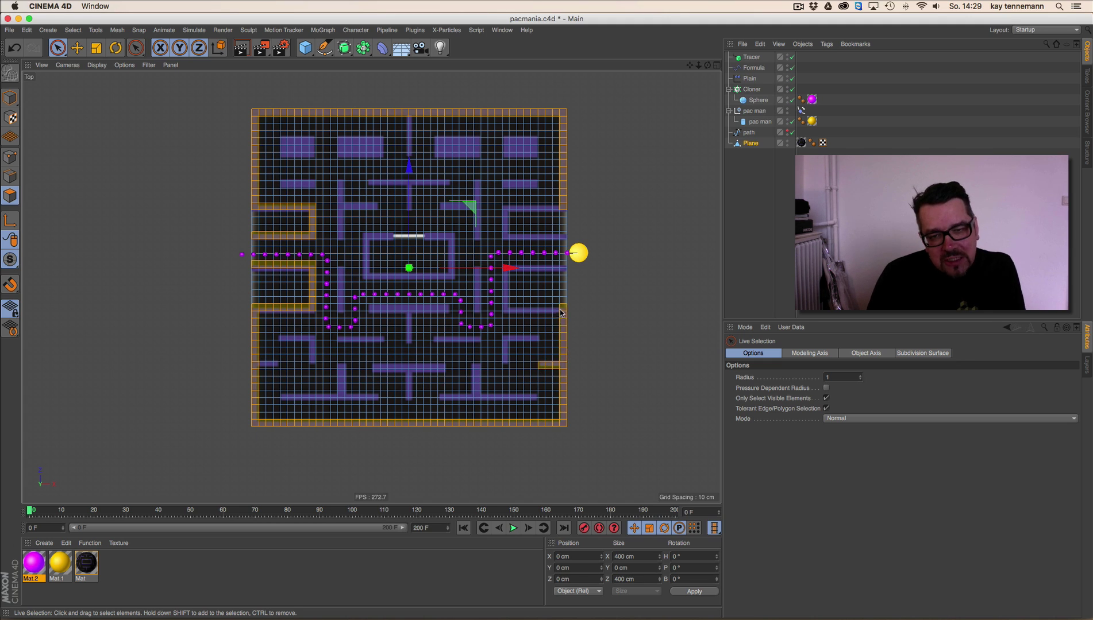
left_click_drag(561, 312, 524, 310)
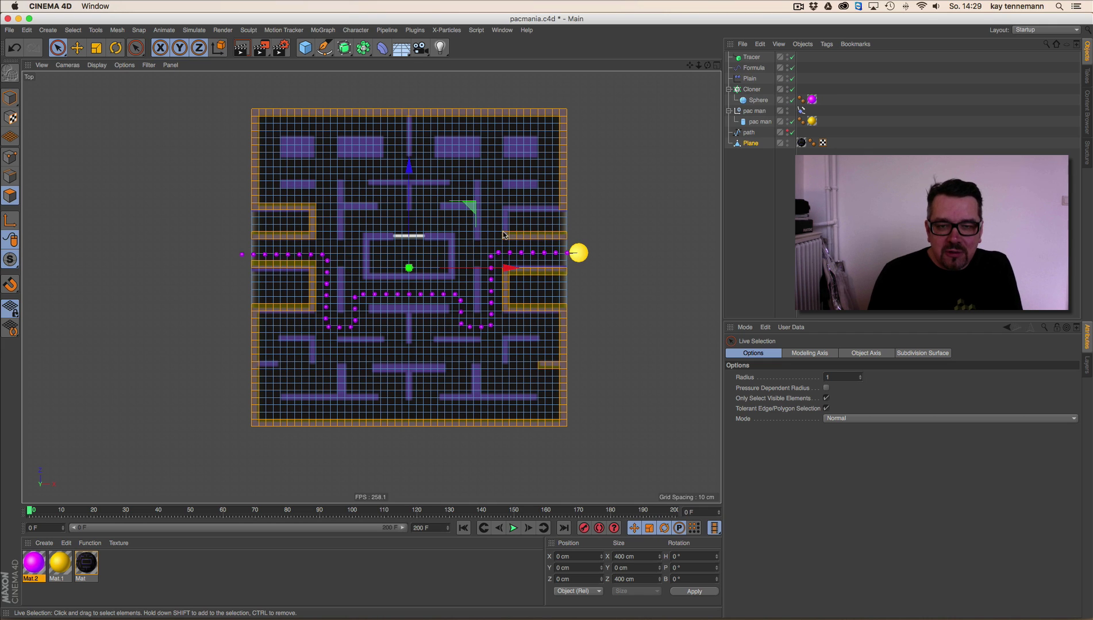
left_click_drag(513, 210, 503, 214)
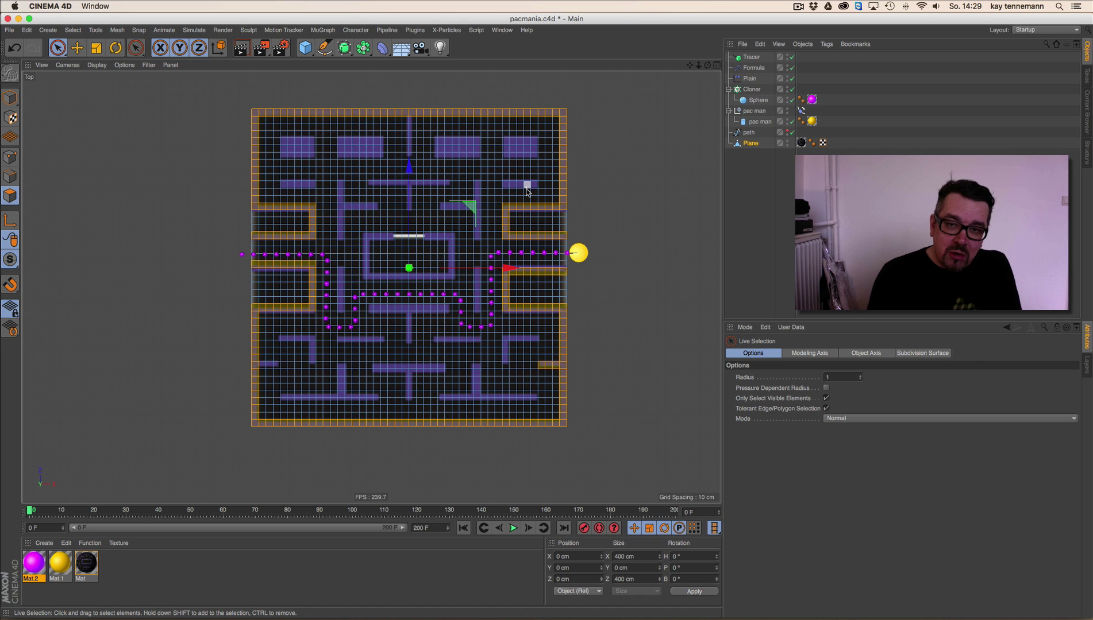
Step: Add the upper inner wall bars, the T-shaped wall and the central box to the selection, undoing any accidental polygon shifts
mouse_move(479, 189)
left_mouse_down()
mouse_move(477, 239)
mouse_move(480, 210)
left_mouse_up()
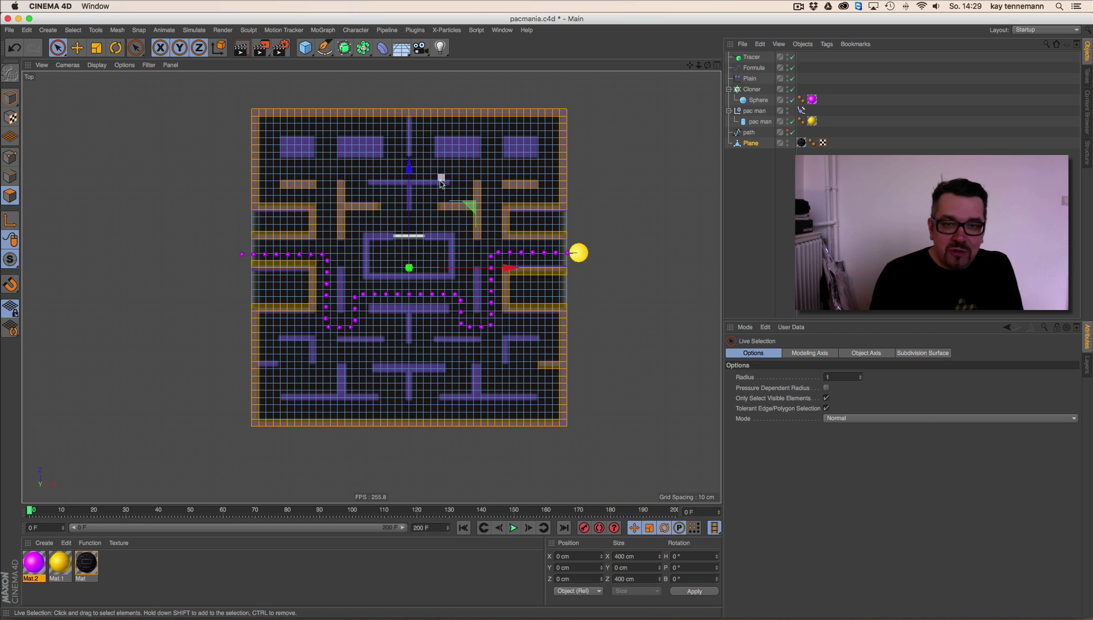
mouse_move(447, 184)
left_mouse_down()
mouse_move(395, 186)
mouse_move(412, 194)
left_mouse_up()
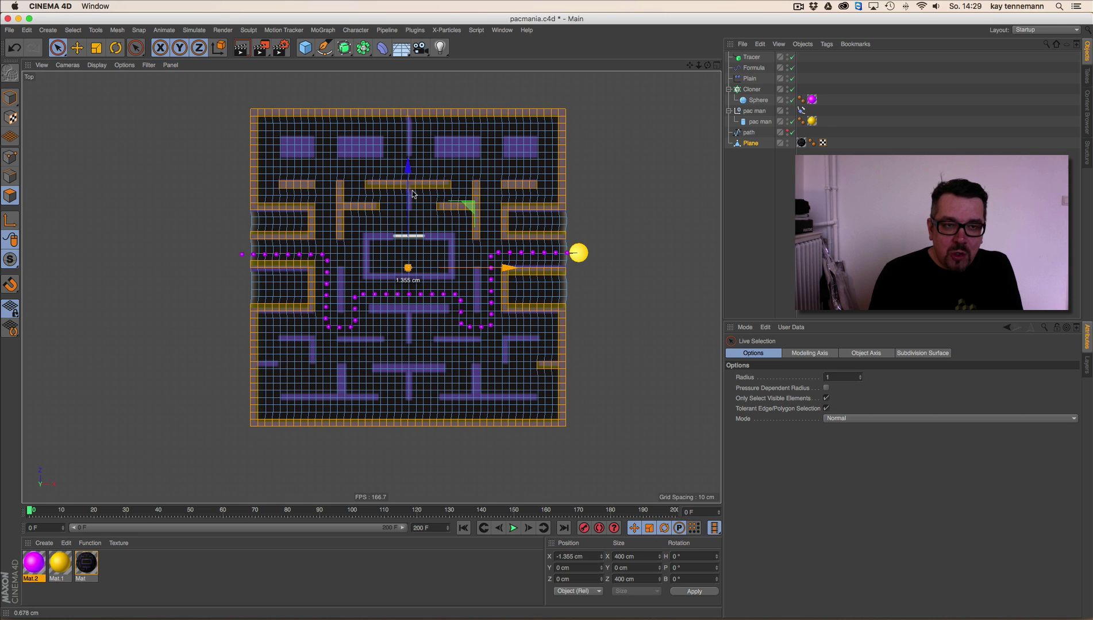
key("super+z")
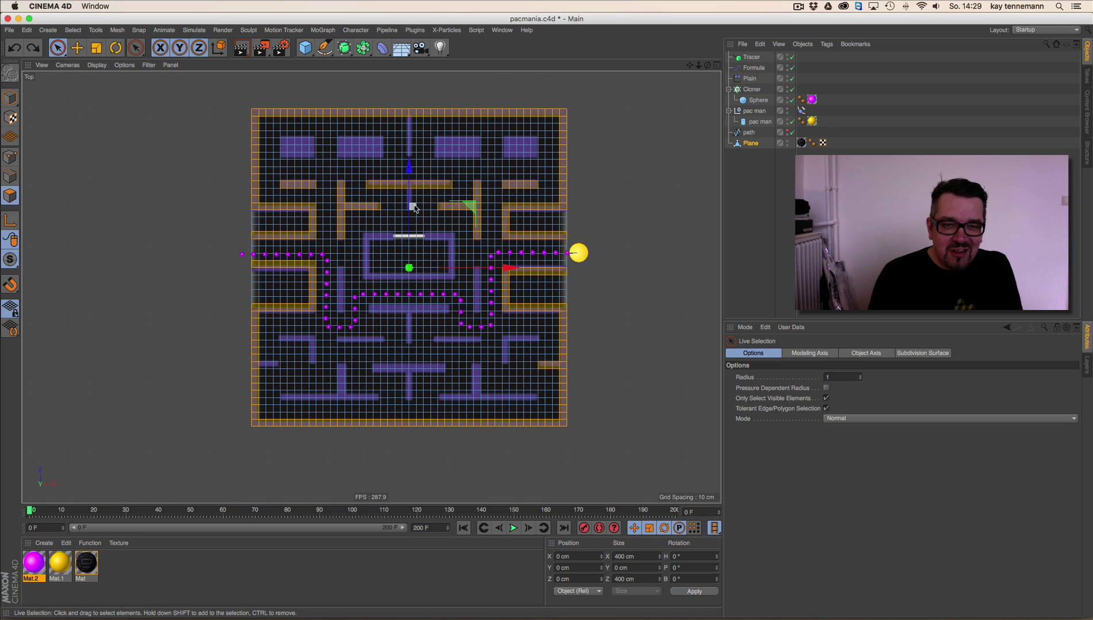
mouse_move(451, 238)
left_mouse_down()
mouse_move(435, 238)
mouse_move(449, 237)
mouse_move(450, 278)
mouse_move(369, 274)
mouse_move(370, 235)
mouse_move(390, 237)
left_mouse_up()
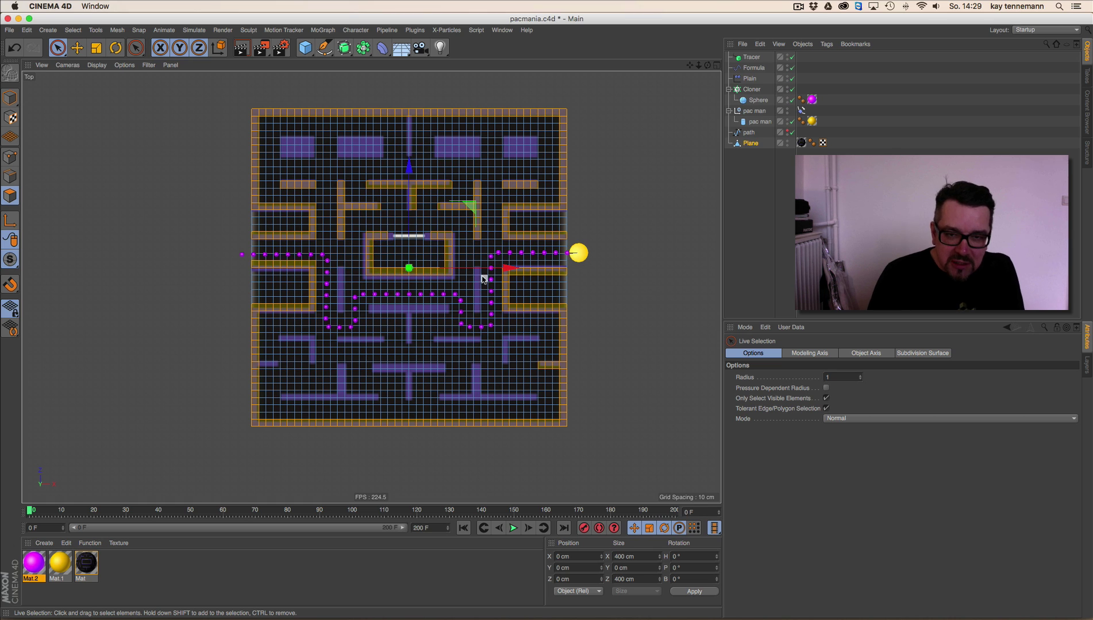
left_click_drag(409, 167, 409, 197)
left_click(15, 49)
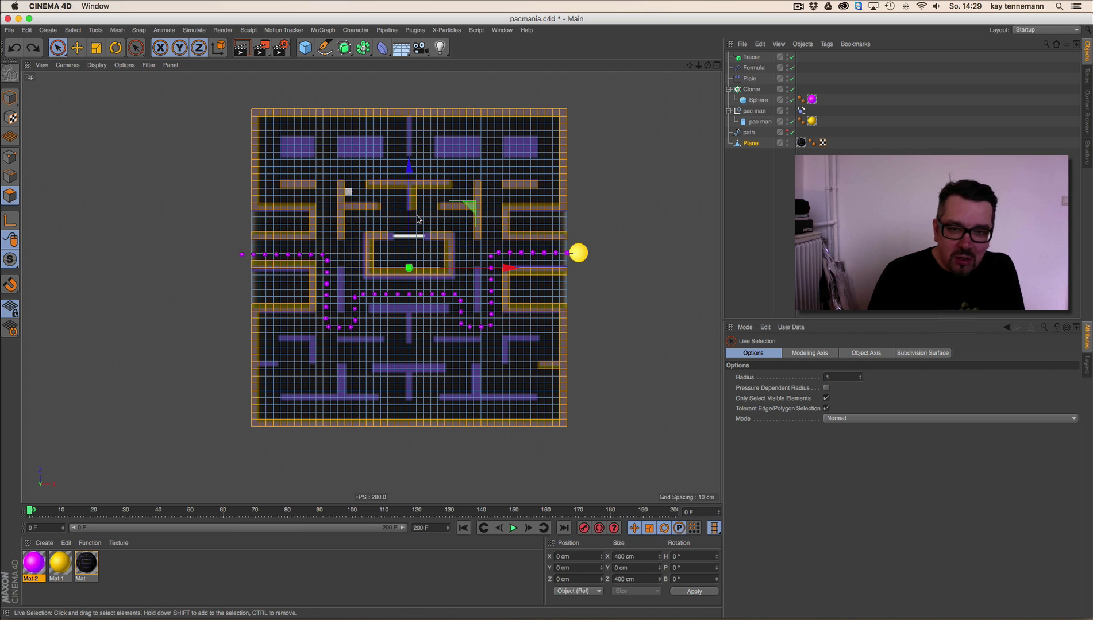
Step: Undo the accidental polygon shift and add the two short vertical bars beside the central box and all lower inner walls to the selection
mouse_move(476, 272)
right_mouse_down()
mouse_move(477, 302)
mouse_move(476, 282)
right_mouse_up()
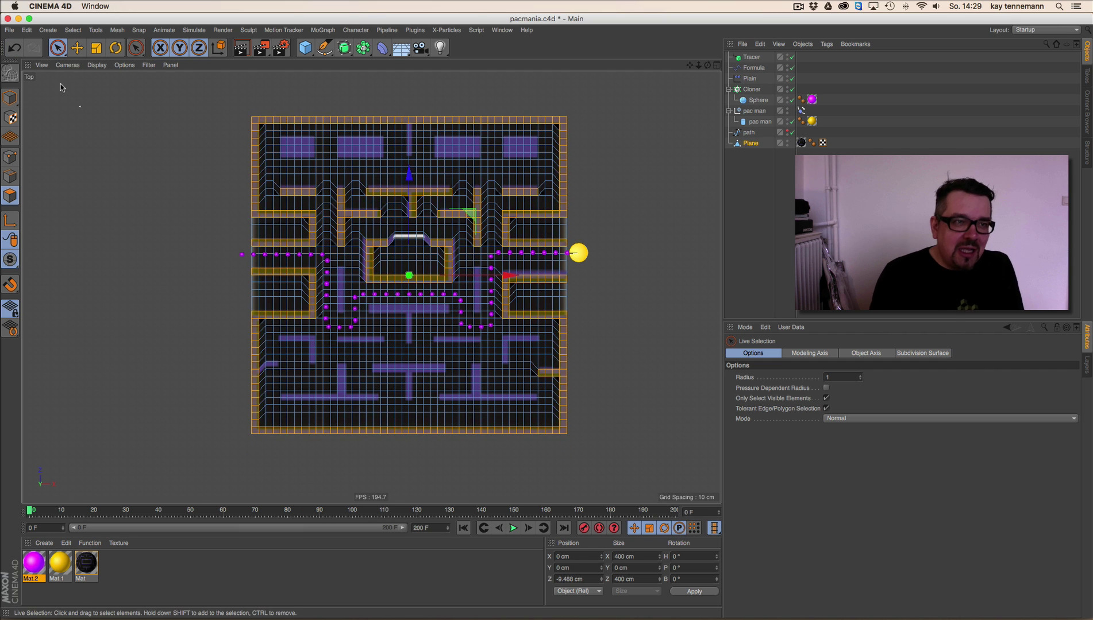
left_click(15, 49)
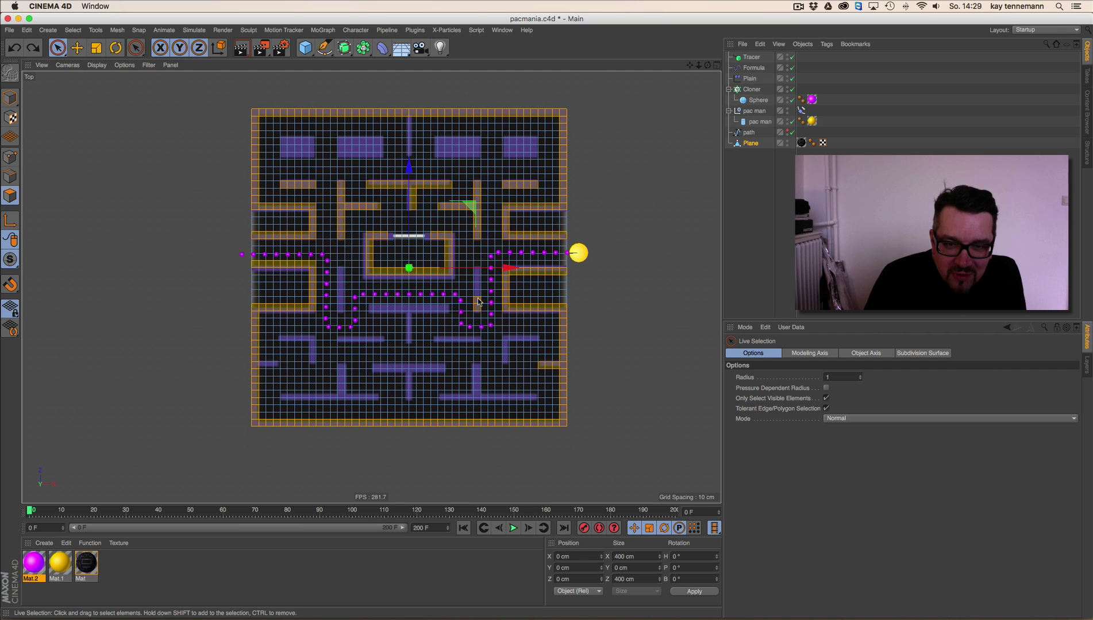
left_click_drag(477, 301, 477, 271, "shift")
left_click_drag(340, 308, 342, 273, "shift")
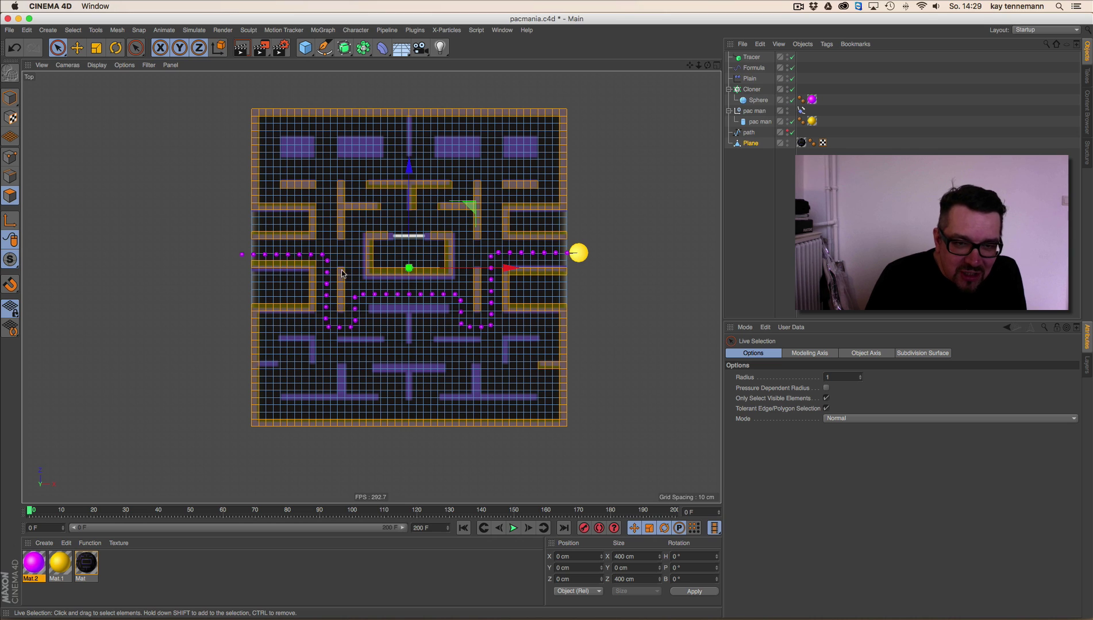
mouse_move(534, 338)
left_mouse_down("shift")
mouse_move(504, 345)
mouse_move(477, 396)
mouse_move(443, 396)
mouse_move(549, 395)
left_mouse_up("shift")
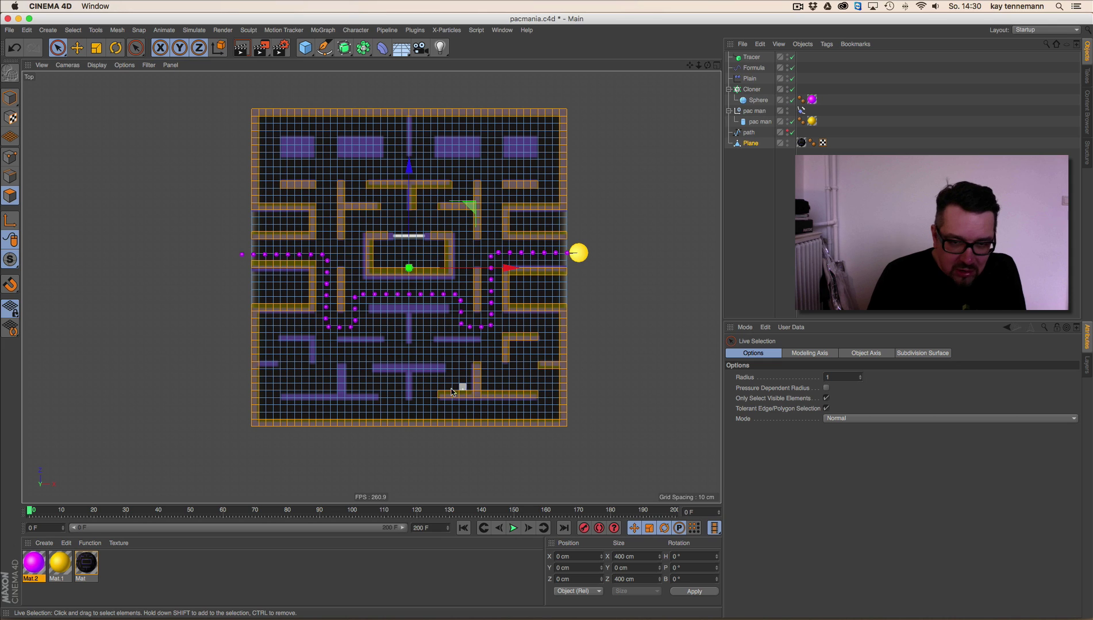
mouse_move(412, 395)
left_mouse_down("shift")
mouse_move(412, 365)
mouse_move(443, 368)
mouse_move(348, 375)
mouse_move(341, 365)
mouse_move(340, 395)
mouse_move(371, 395)
mouse_move(287, 400)
mouse_move(266, 366)
mouse_move(298, 339)
mouse_move(382, 340)
mouse_move(348, 338)
mouse_move(414, 309)
mouse_move(425, 310)
mouse_move(412, 336)
mouse_move(466, 339)
mouse_move(436, 338)
left_mouse_up("shift")
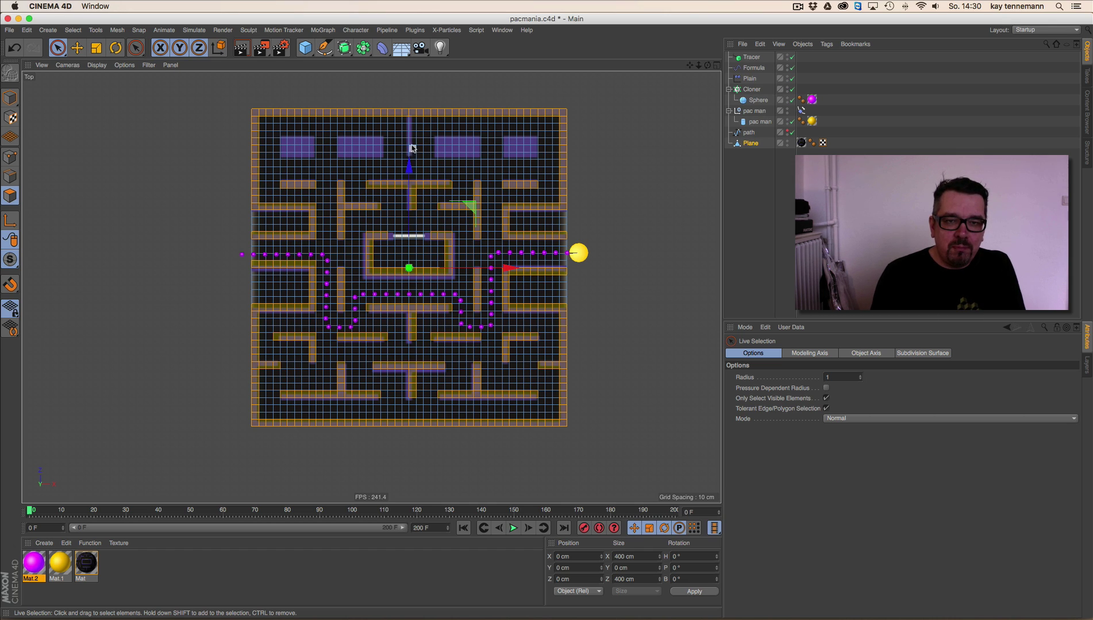
Step: Add the upper centre bar and the outlines of the four upper rectangular blocks to the selection, removing the stray polygons
left_click_drag(412, 148, 412, 122, "shift")
mouse_move(476, 142)
left_mouse_down("shift")
mouse_move(462, 156)
mouse_move(441, 145)
mouse_move(501, 142)
mouse_move(470, 140)
mouse_move(531, 157)
mouse_move(471, 139)
left_mouse_up("shift")
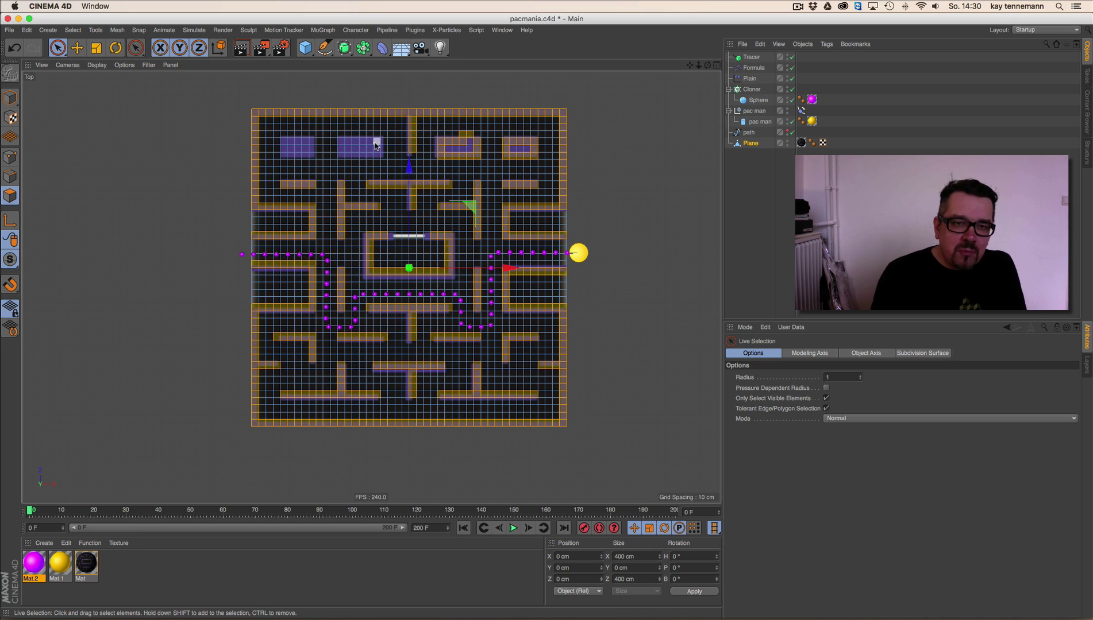
mouse_move(373, 158)
left_mouse_down("shift")
mouse_move(344, 152)
mouse_move(373, 142)
left_mouse_up("shift")
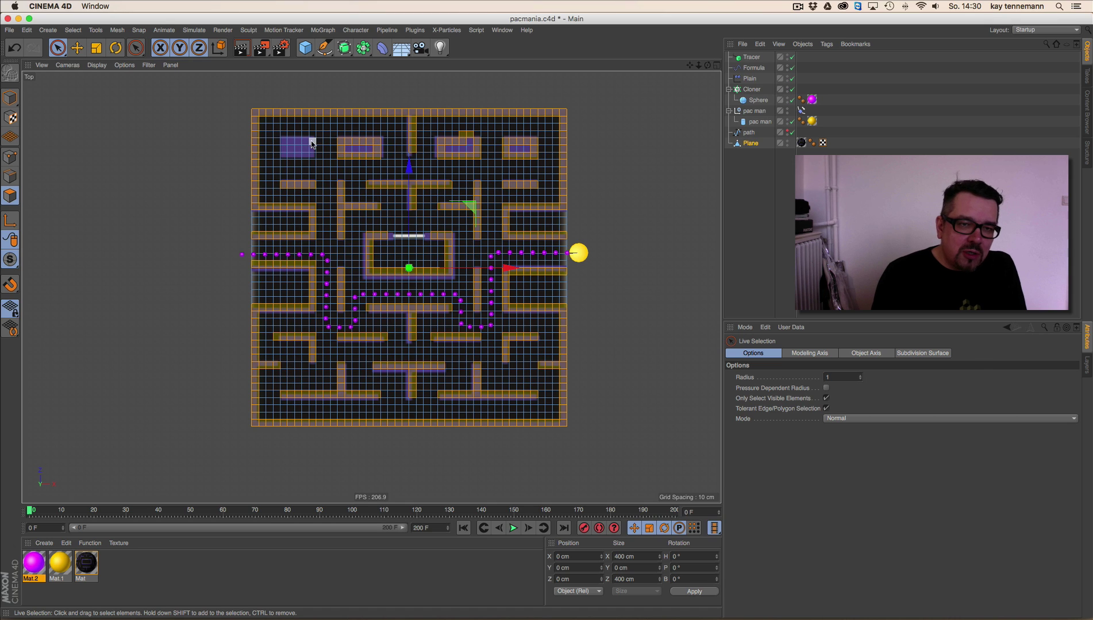
mouse_move(310, 156)
left_mouse_down("shift")
mouse_move(284, 146)
mouse_move(311, 141)
left_mouse_up("shift")
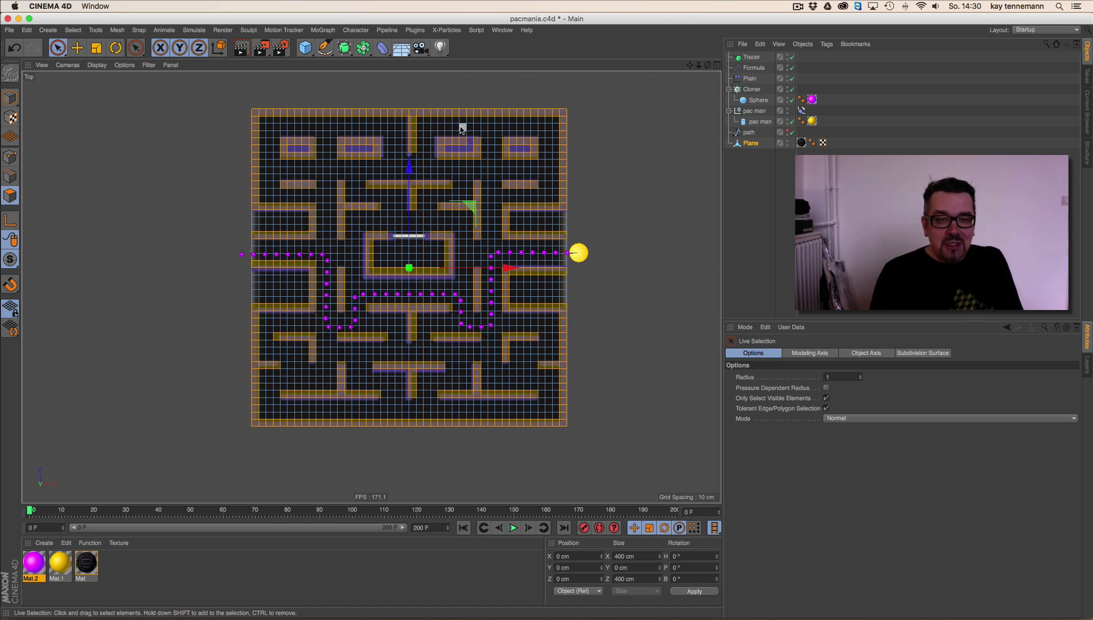
Step: Maximize the perspective view and store the selected wall polygons of the Plane as a polygon selection named "level"
left_click(717, 65)
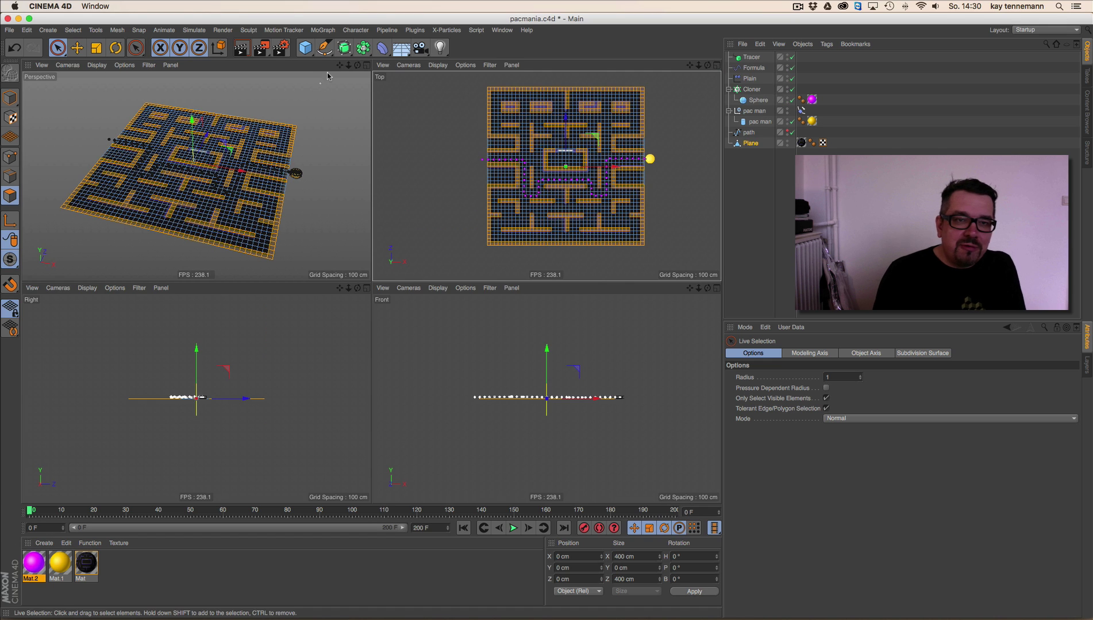
left_click(366, 64)
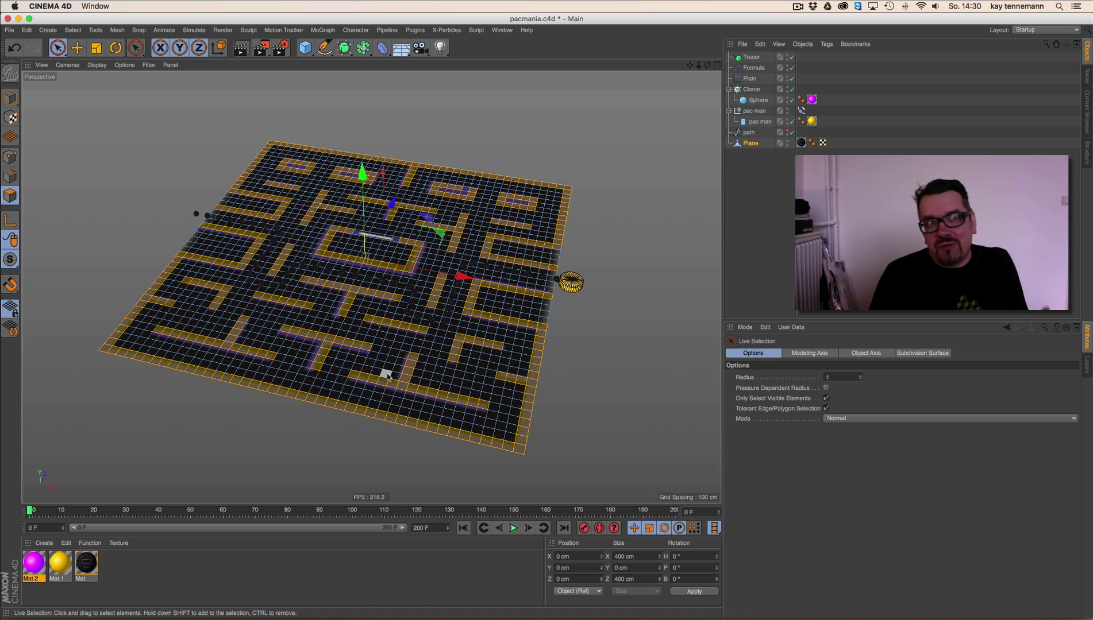
left_click(752, 144)
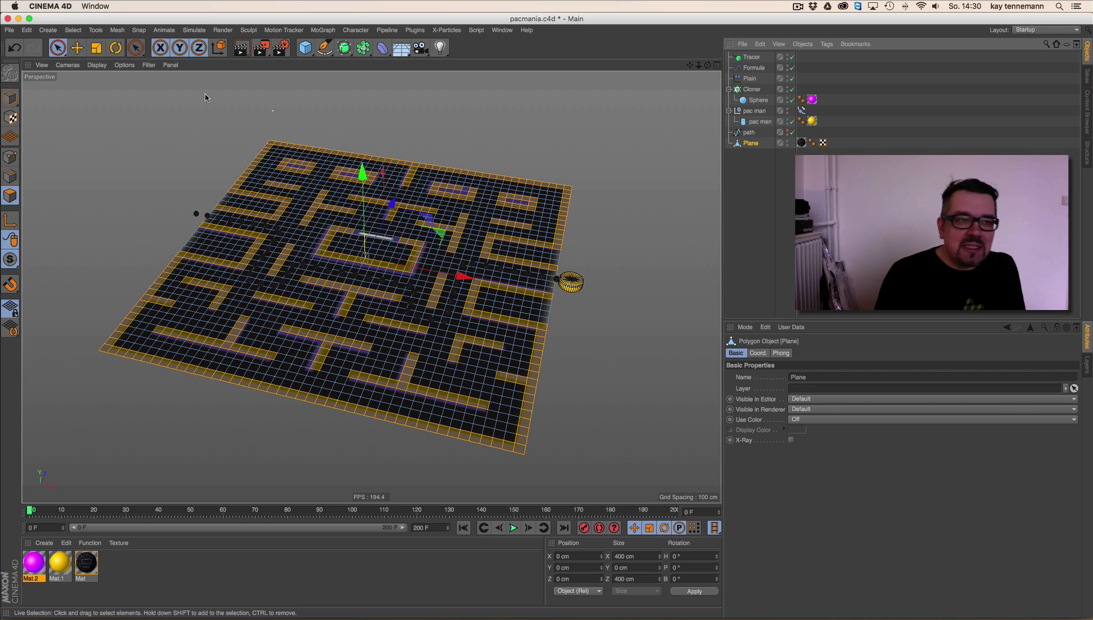
left_click(72, 30)
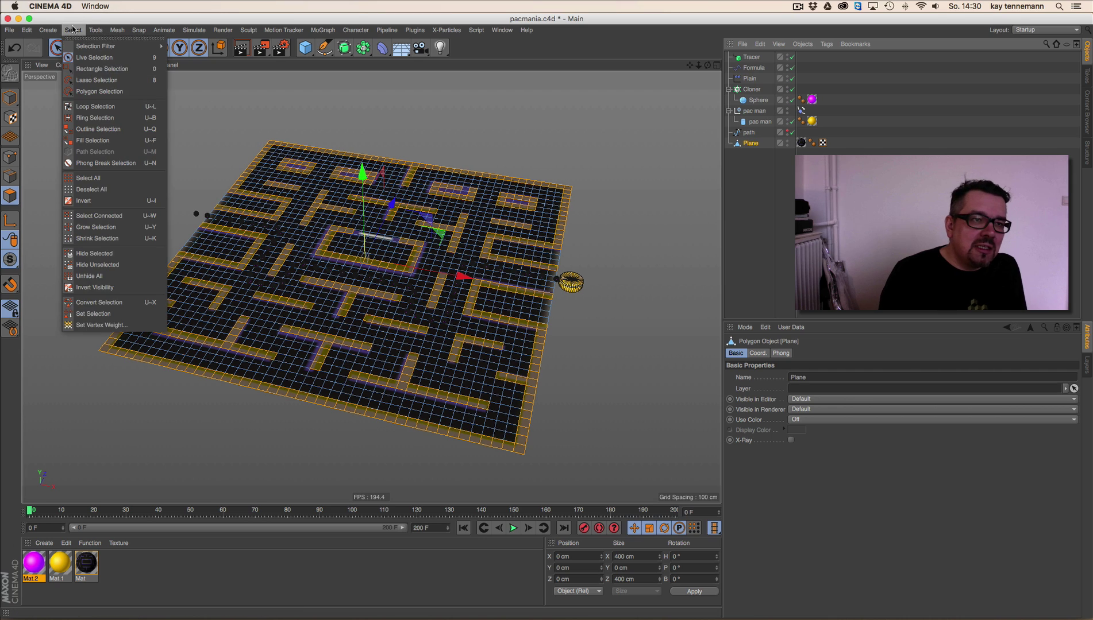
left_click(113, 320)
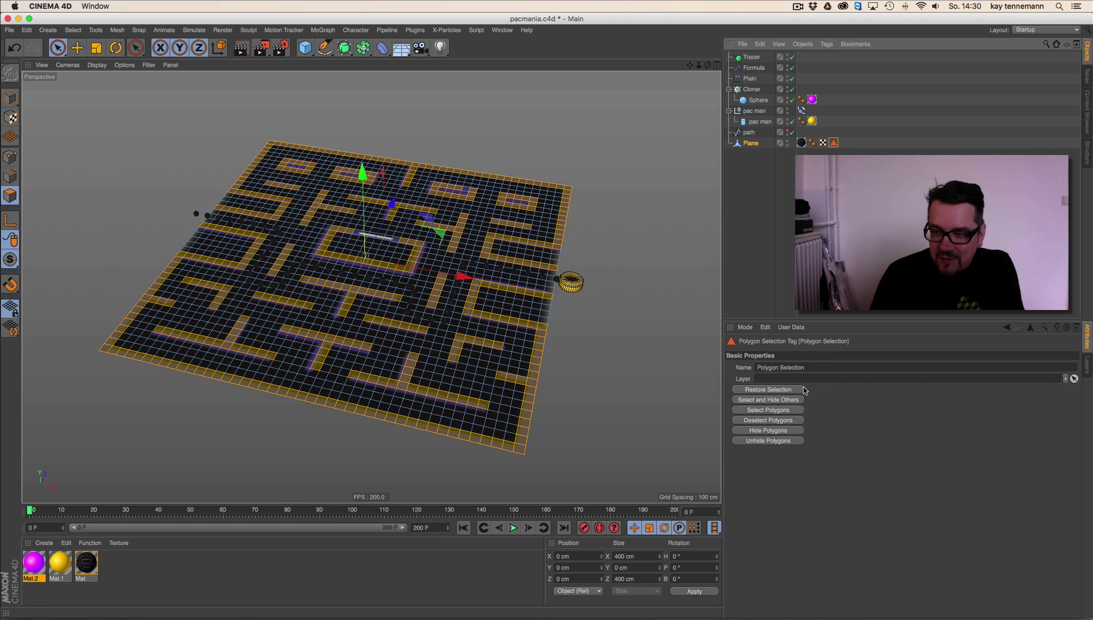
double_click(814, 368)
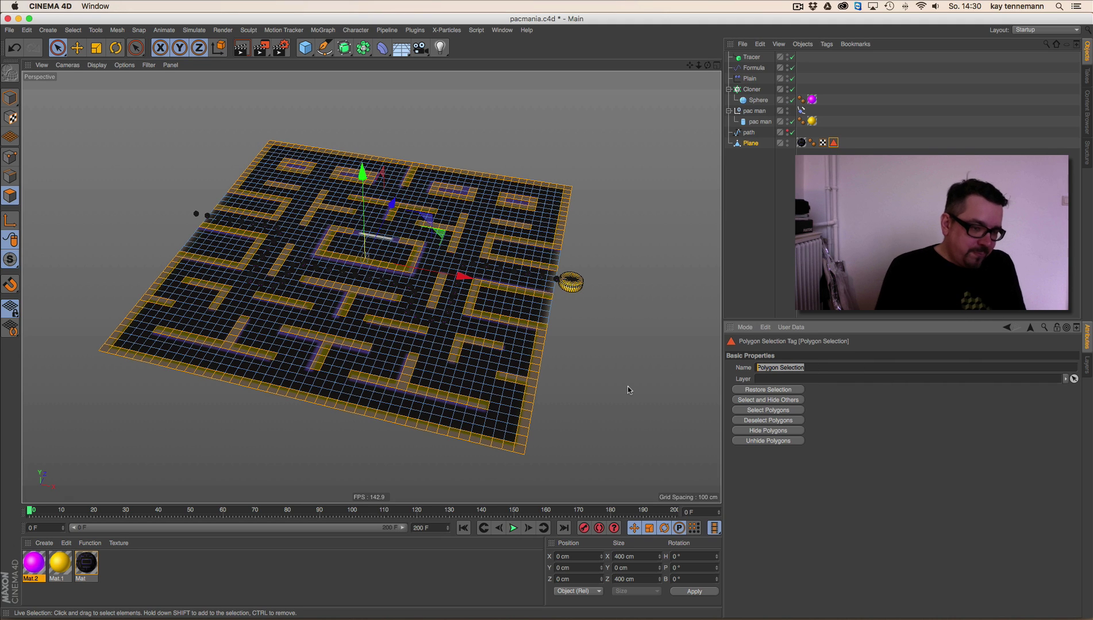
type("level")
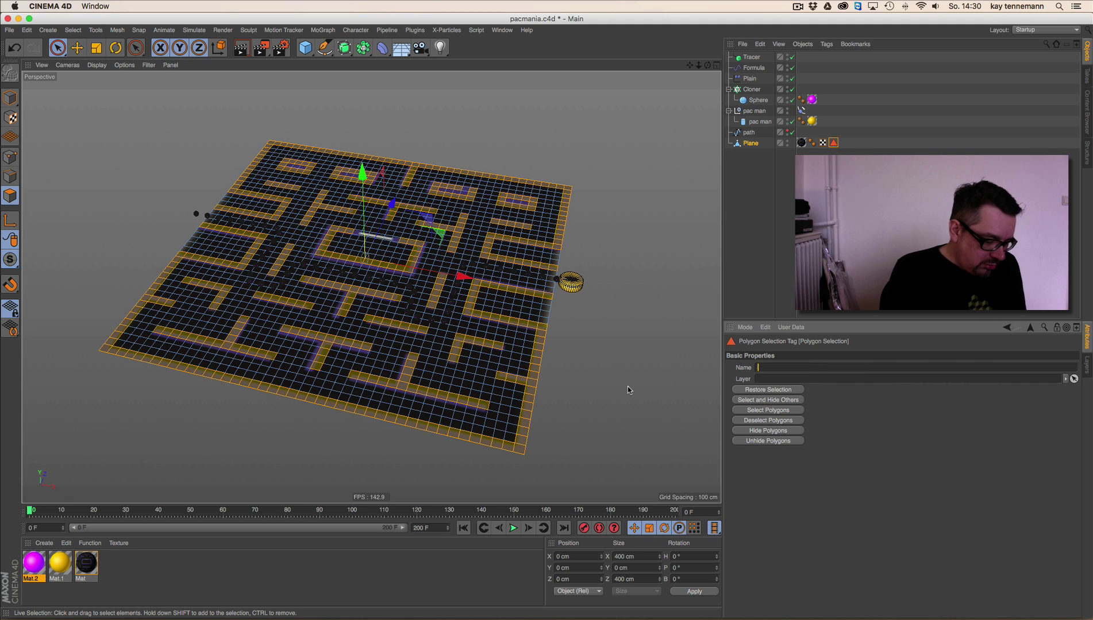
key("Return")
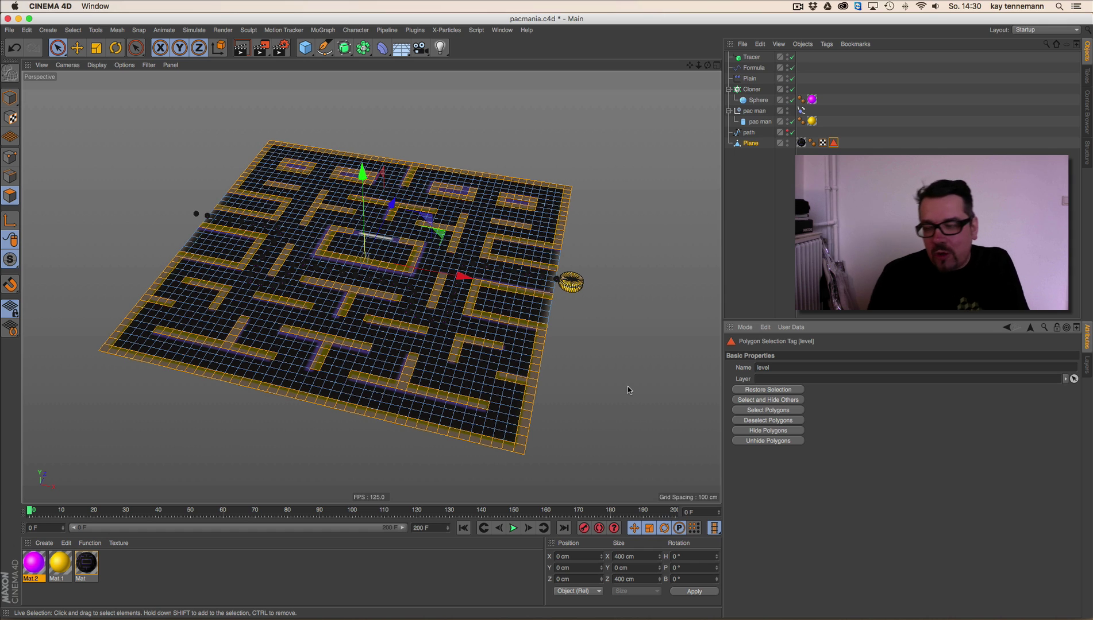
Step: Add a MoExtrude deformer as a child of the Plane and restrict it to the "level" polygon selection
left_click(395, 220)
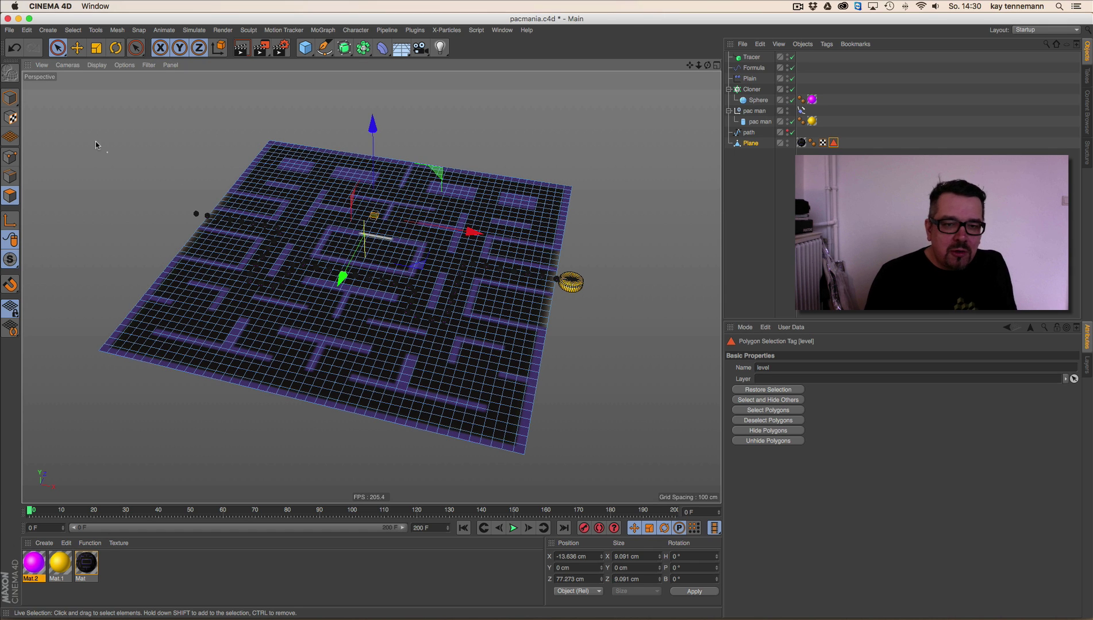
left_click(749, 143)
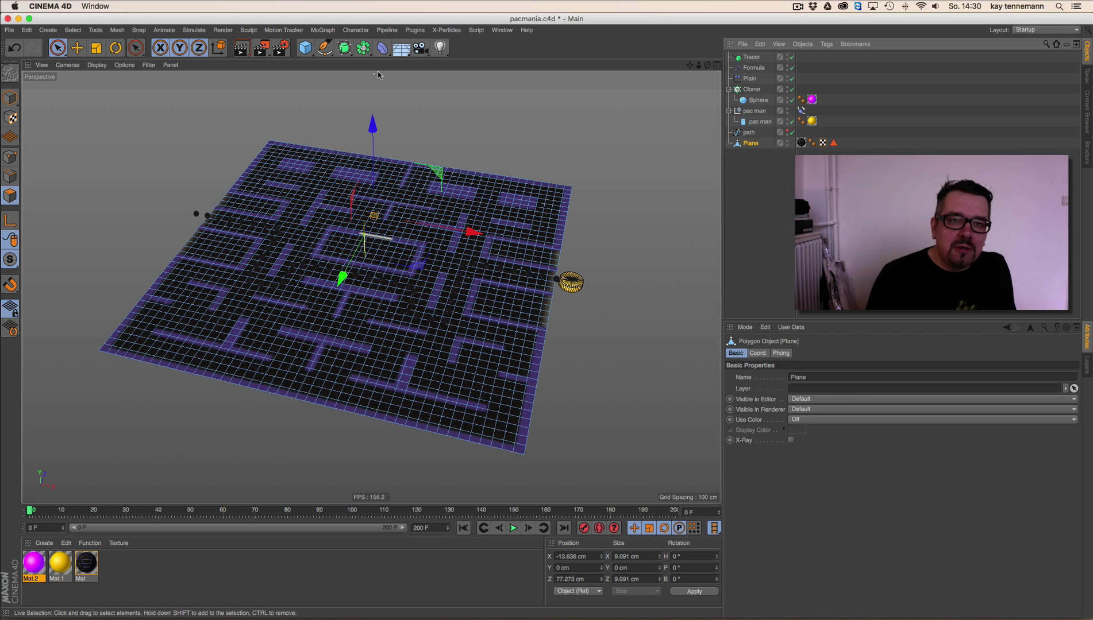
left_click(324, 30)
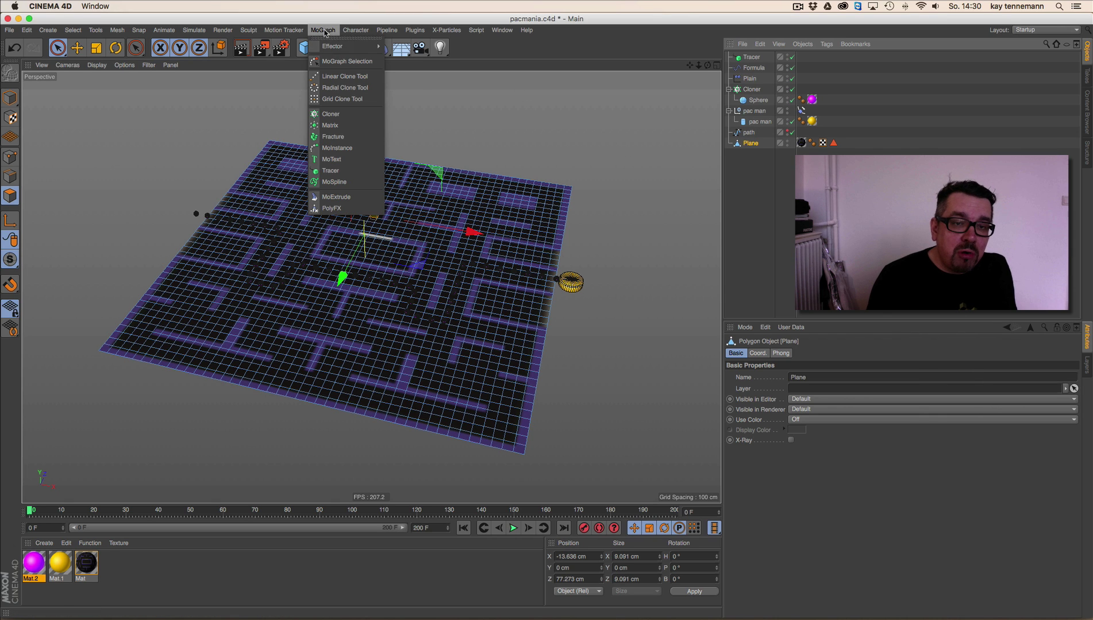
left_click(336, 196)
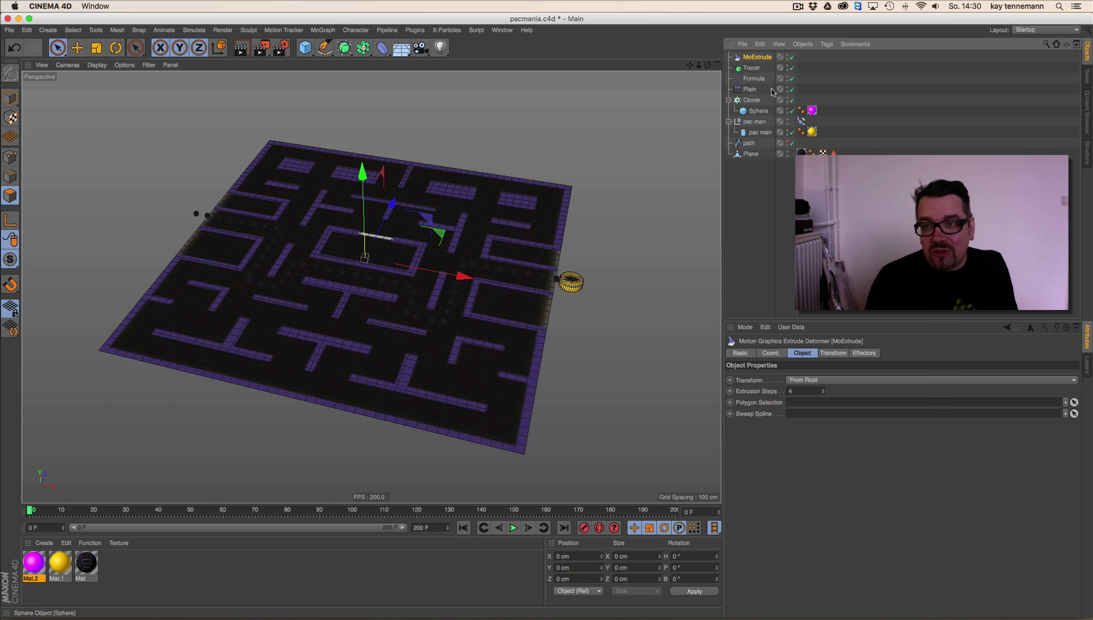
left_click_drag(760, 62, 752, 154)
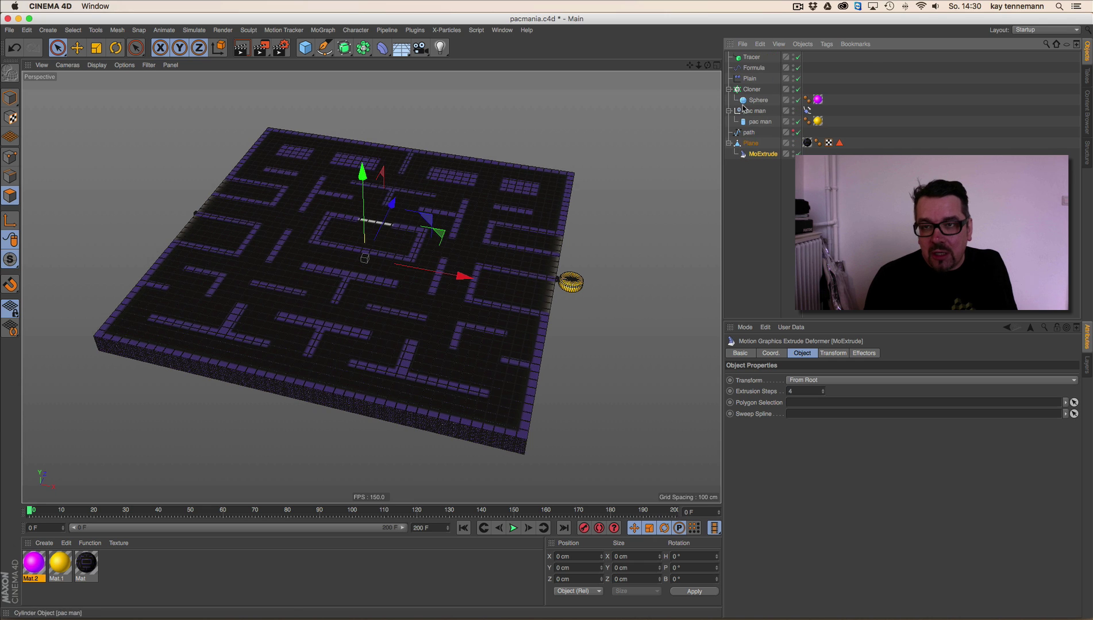
mouse_move(708, 67)
left_mouse_down()
mouse_move(710, 57)
mouse_move(714, 65)
left_mouse_up()
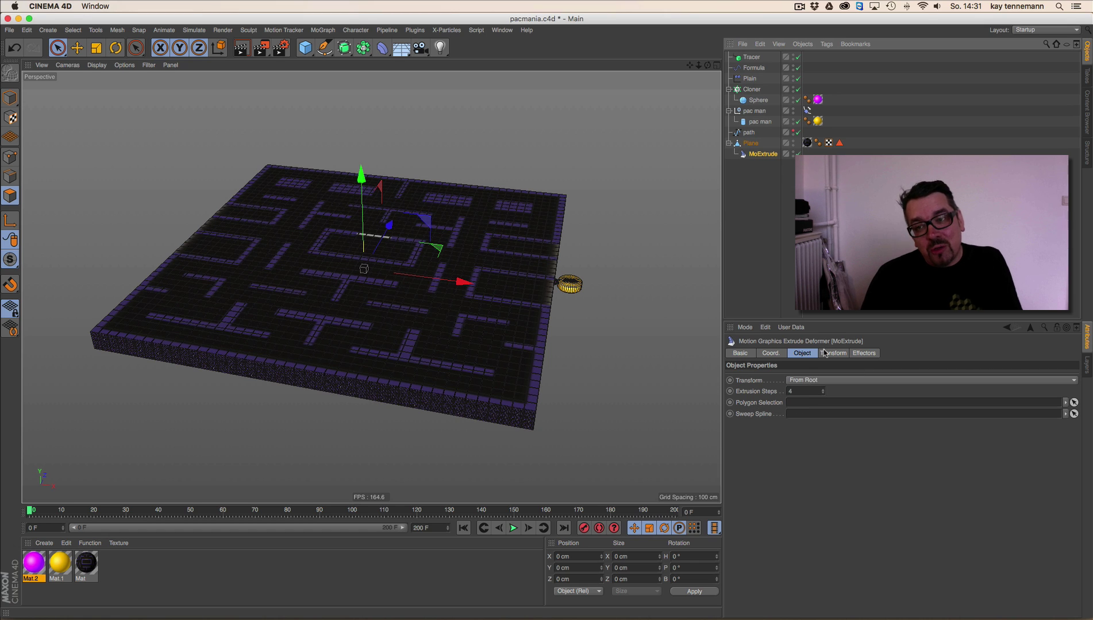
left_click_drag(840, 143, 811, 405)
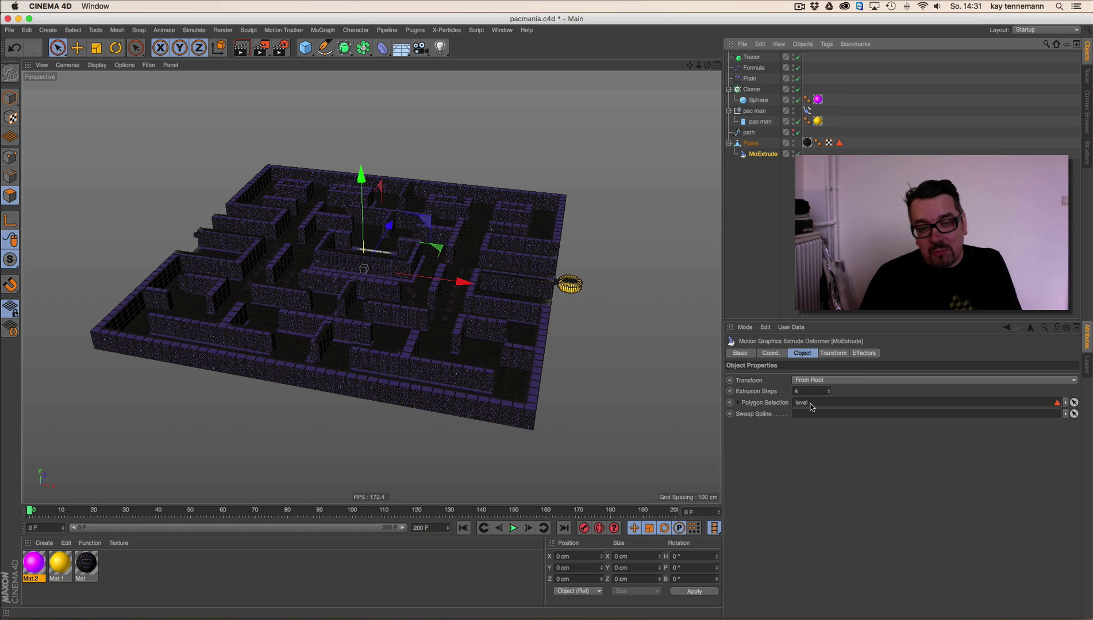
Step: Delete the maze material's texture tag from the Plane
left_click(807, 143)
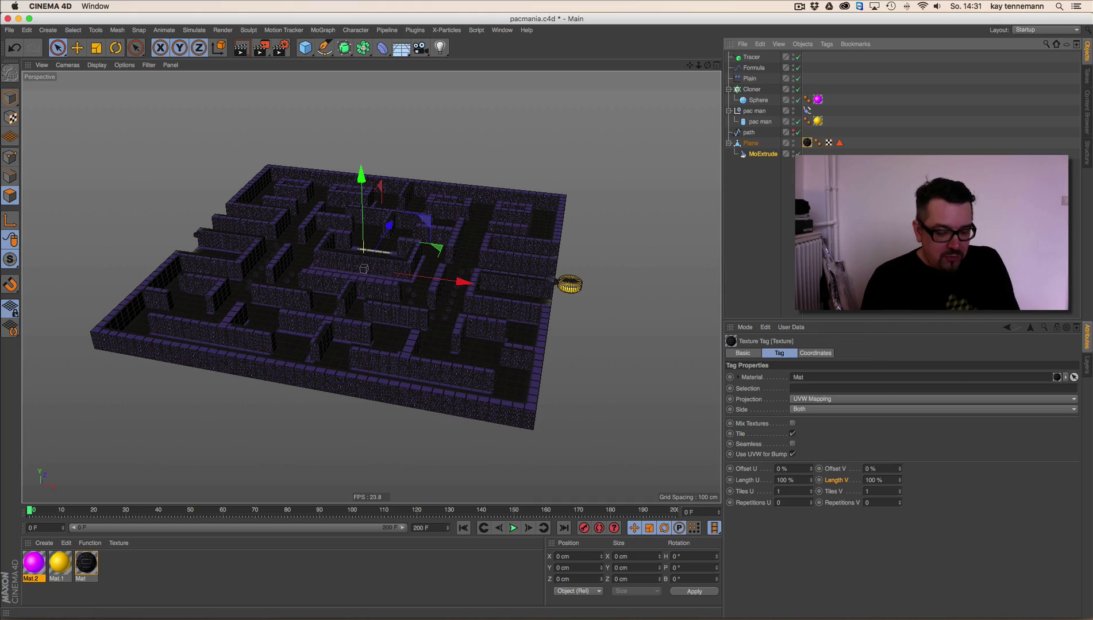
key("Delete")
mouse_move(299, 259)
left_mouse_down("alt")
mouse_move(302, 323)
mouse_move(314, 212)
mouse_move(315, 251)
left_mouse_up("alt")
Step: Try fewer extrusion steps on the MoExtrude deformer and set the count back to 4
left_click(762, 154)
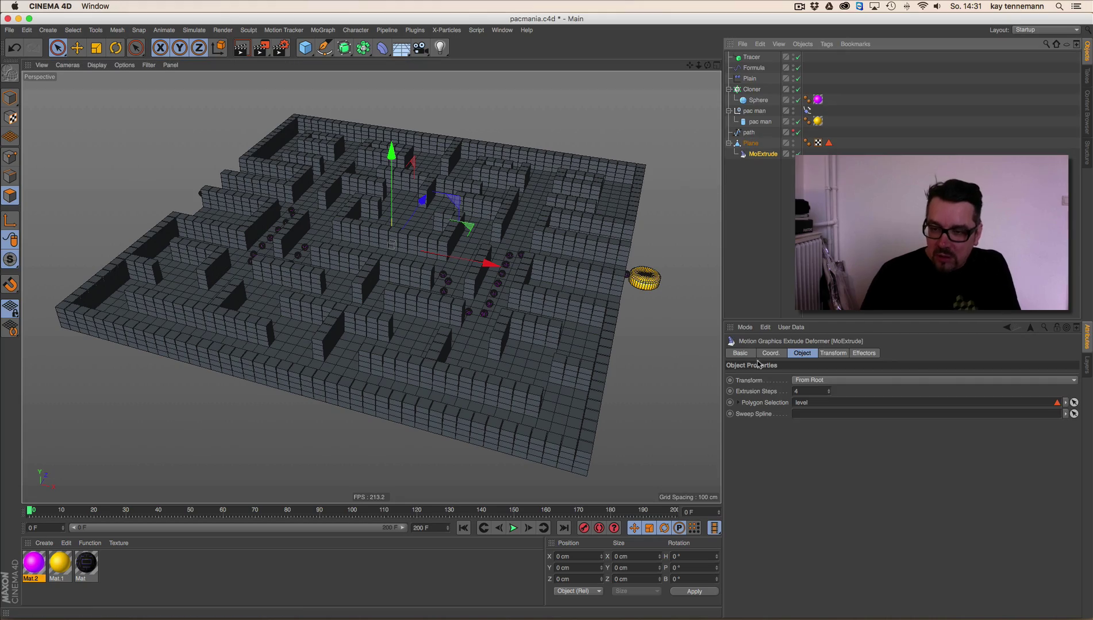
left_click(829, 394)
left_click(829, 394)
left_click(828, 389)
left_click(829, 390)
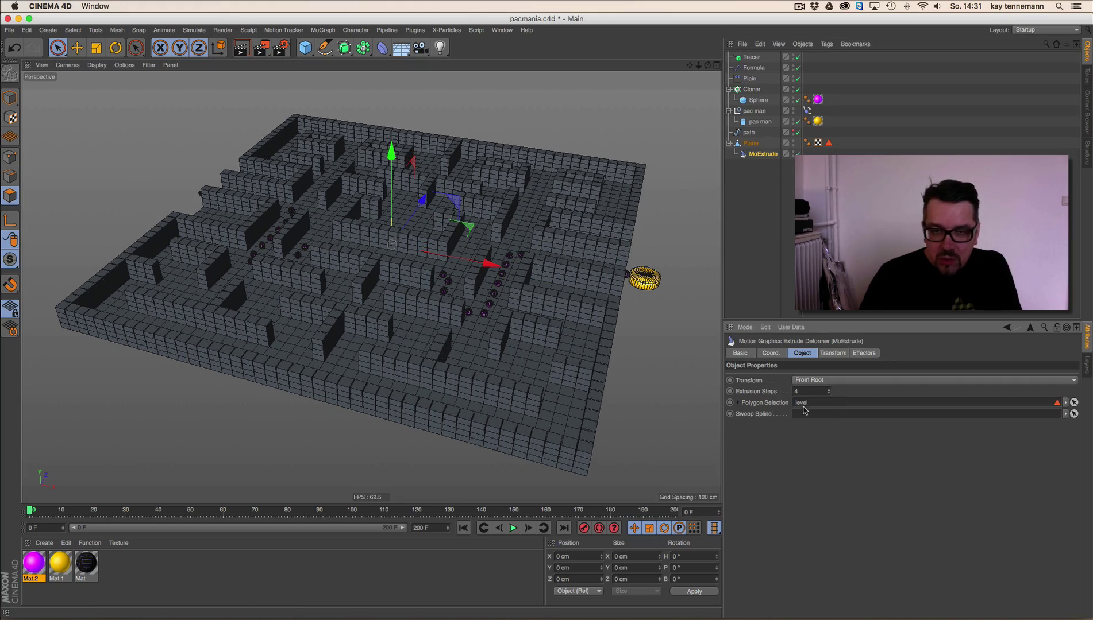
Step: Create a new material and open it for editing, keeping its Color channel enabled
left_click_drag(368, 298, 428, 275, "alt")
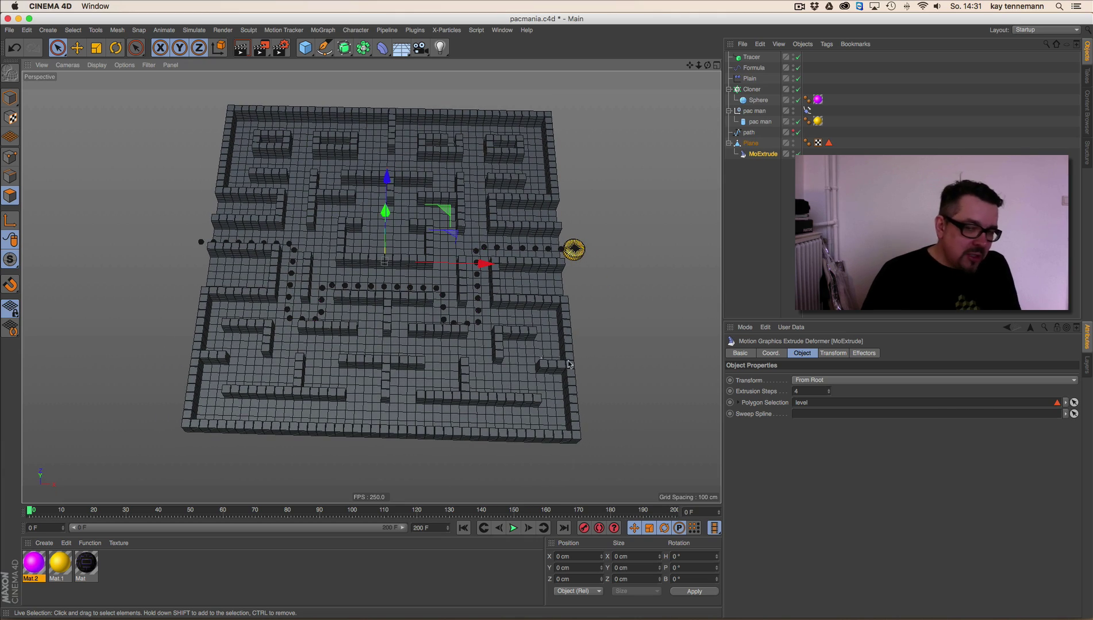
left_click(43, 543)
left_click(57, 450)
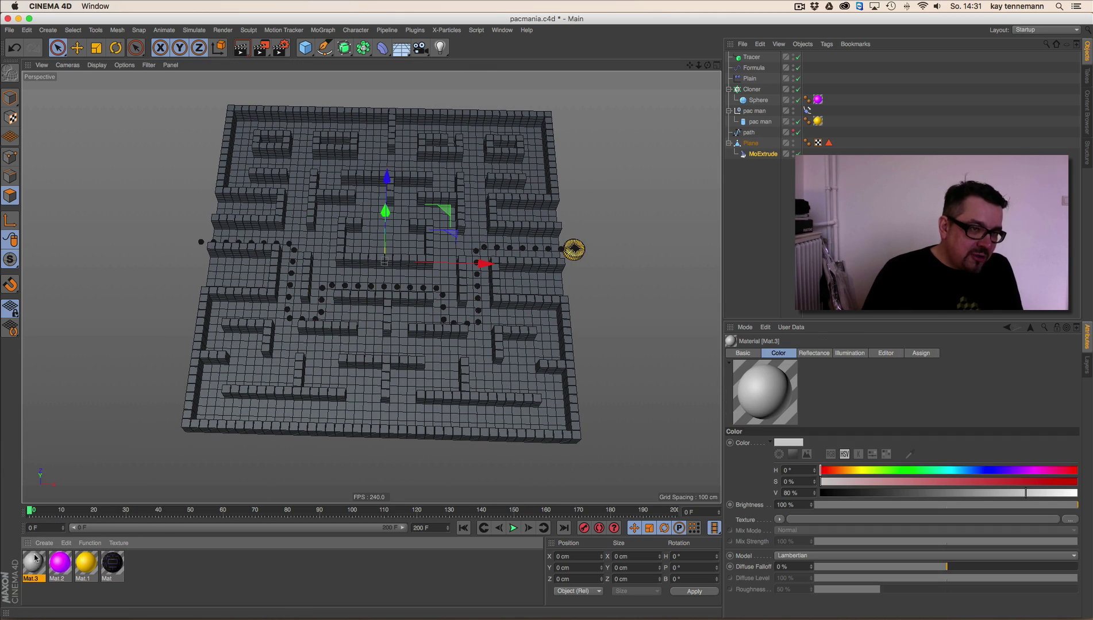
double_click(34, 560)
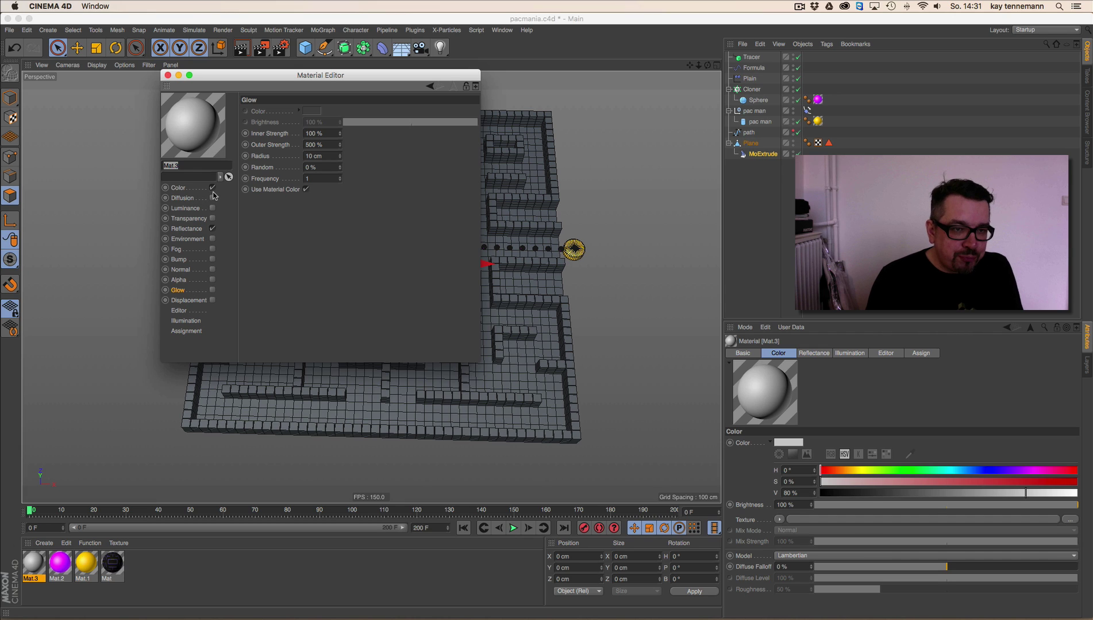
left_click(212, 188)
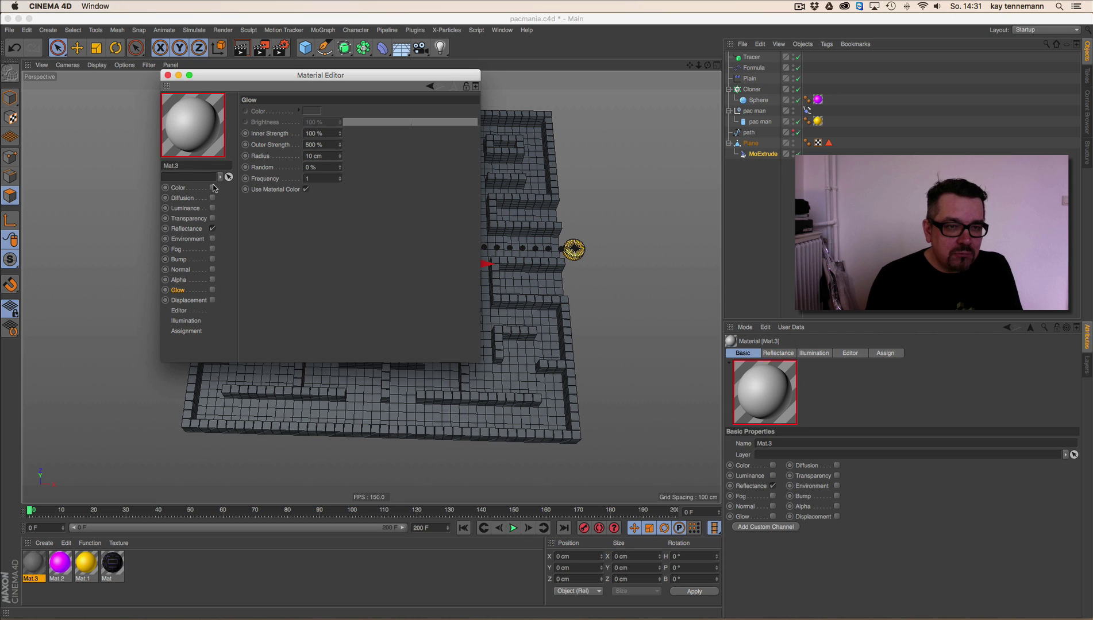
left_click(212, 188)
Step: Add a Beckmann layer to the new material's Reflectance channel, enlarge the Material Editor and show only the settings of Layer 1
left_click(186, 229)
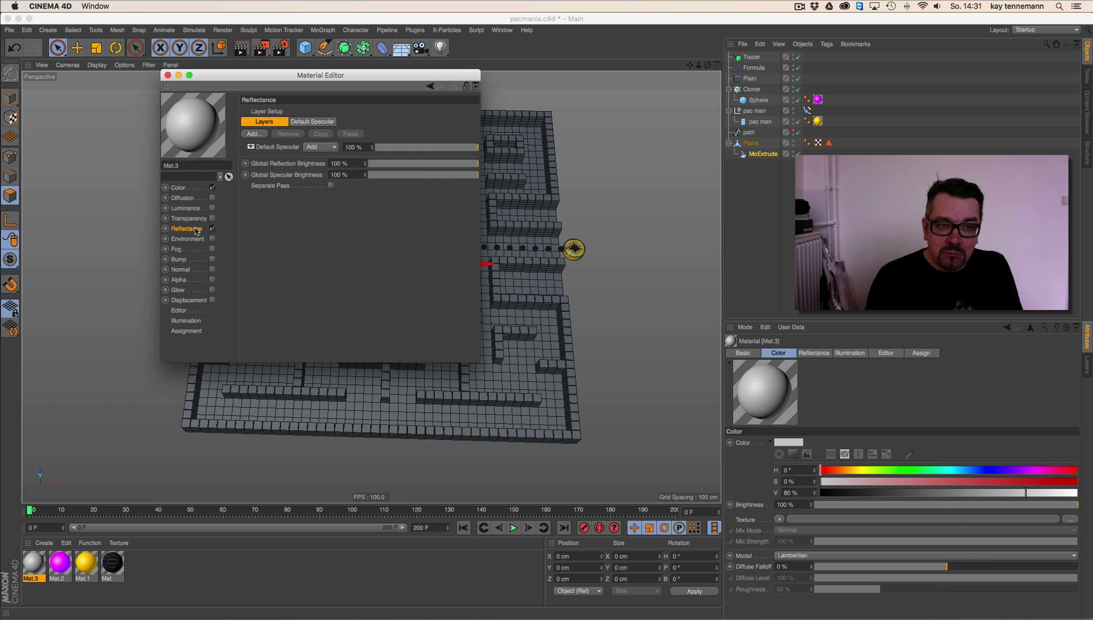
left_click(256, 134)
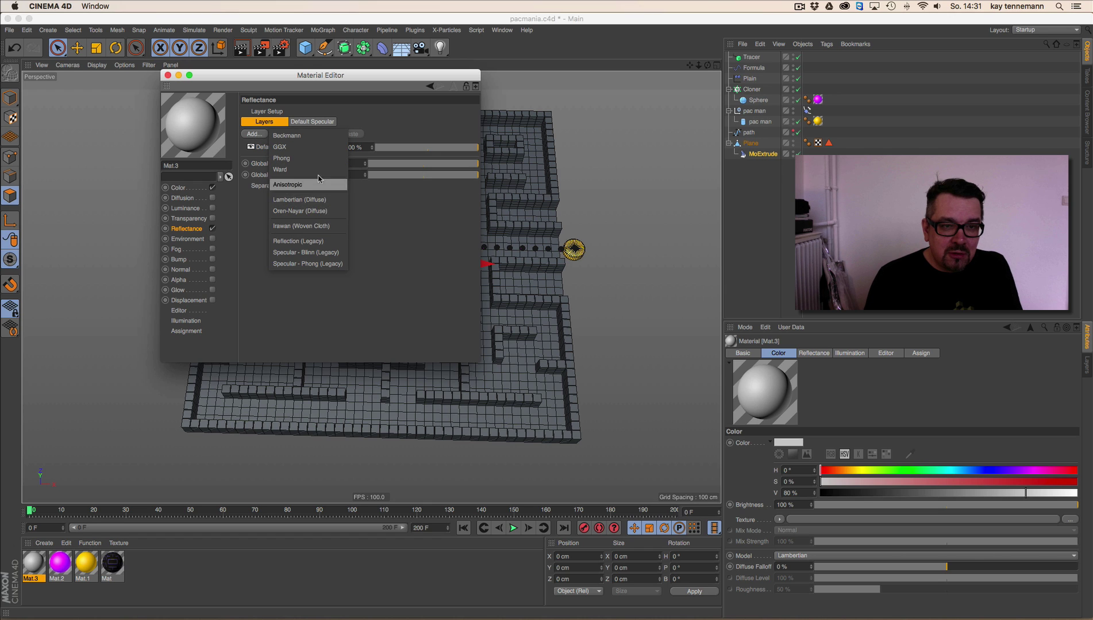
left_click(315, 137)
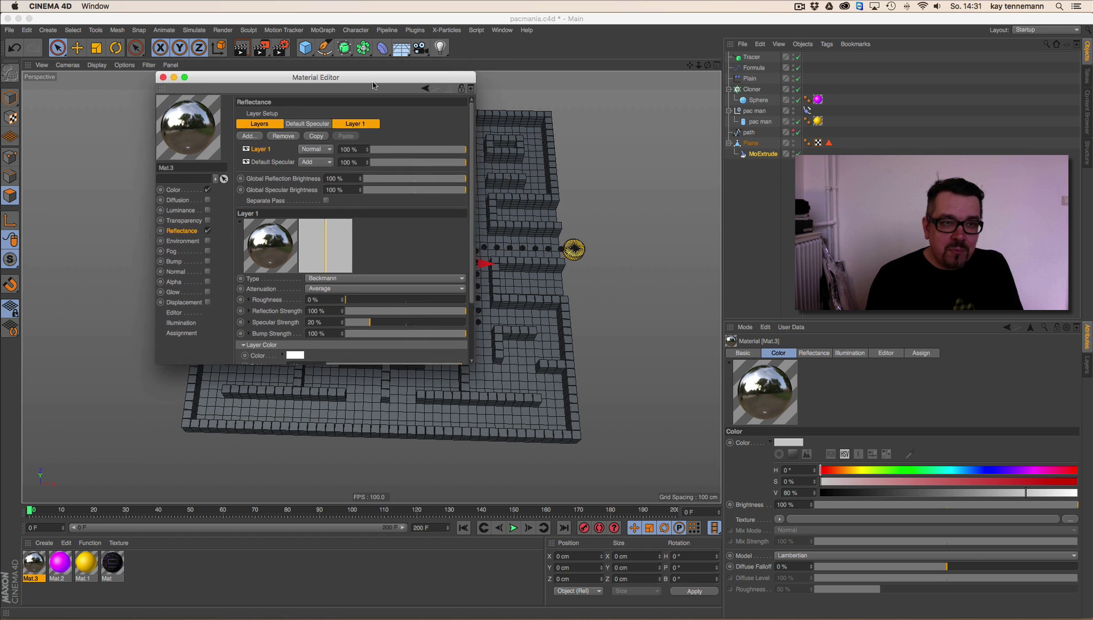
left_click_drag(345, 75, 275, 105)
left_click_drag(410, 392, 508, 444)
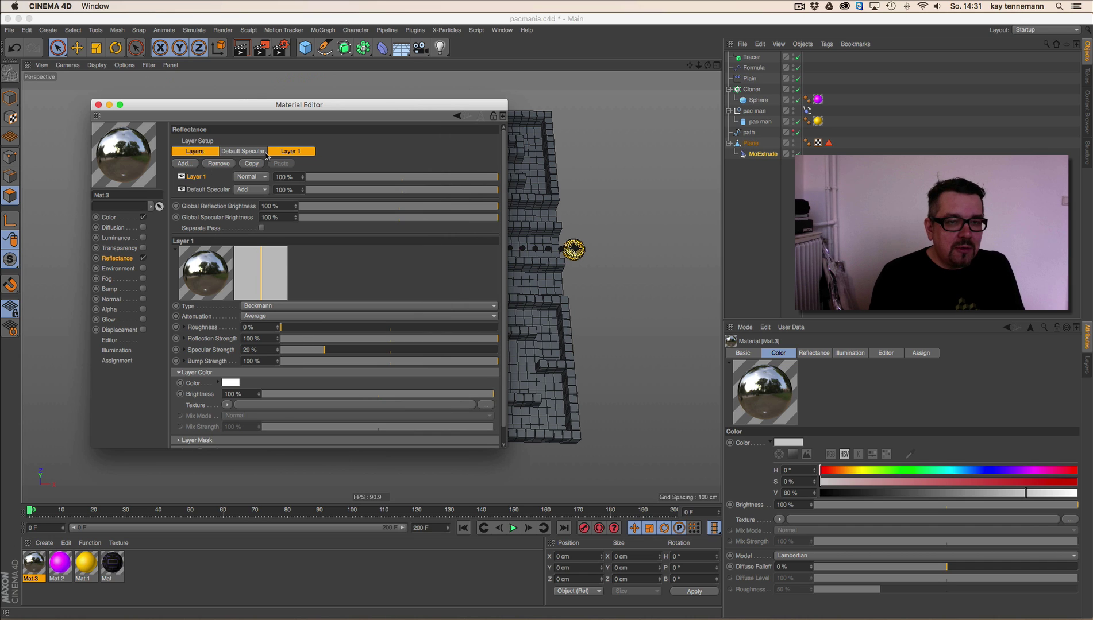
left_click(293, 151)
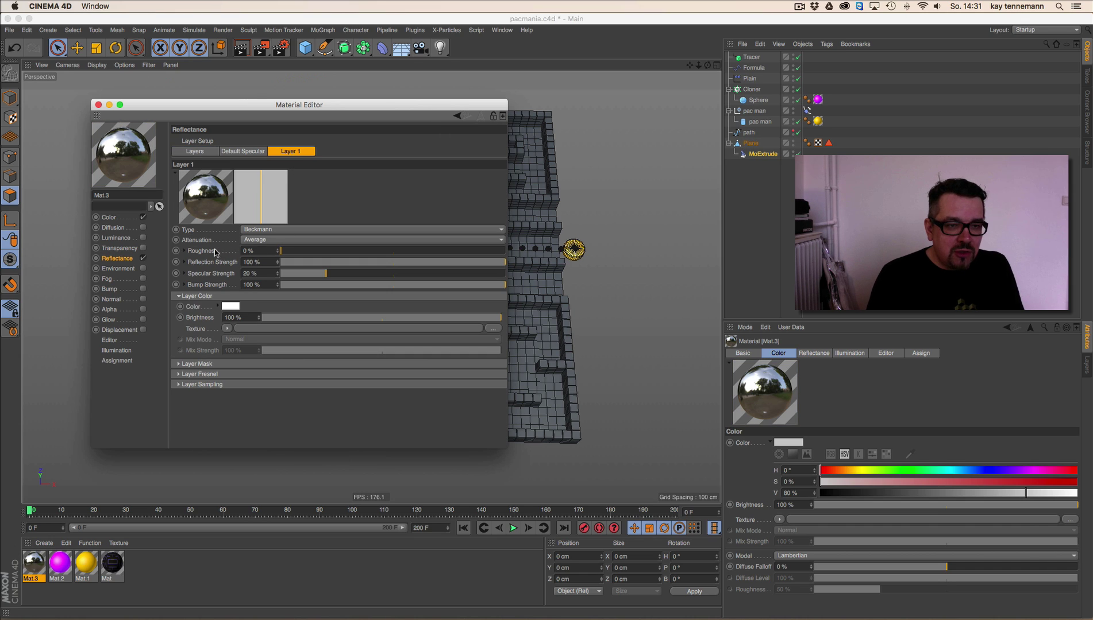
Step: Set Layer 1's Roughness to 15% and its Reflection Strength to 50%
left_click(268, 251)
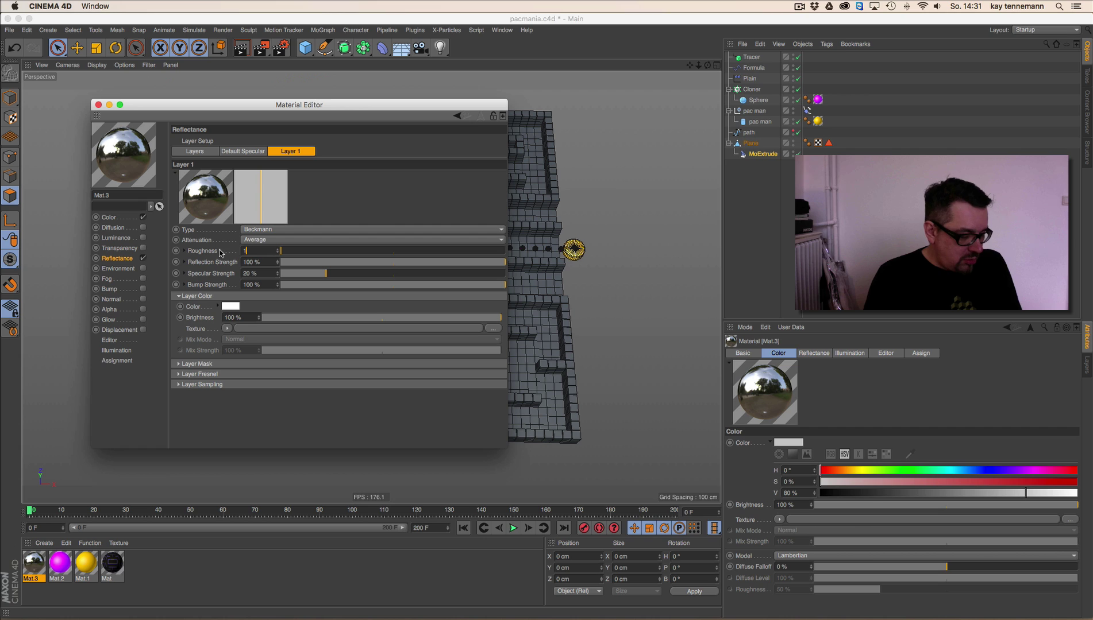
key("Return")
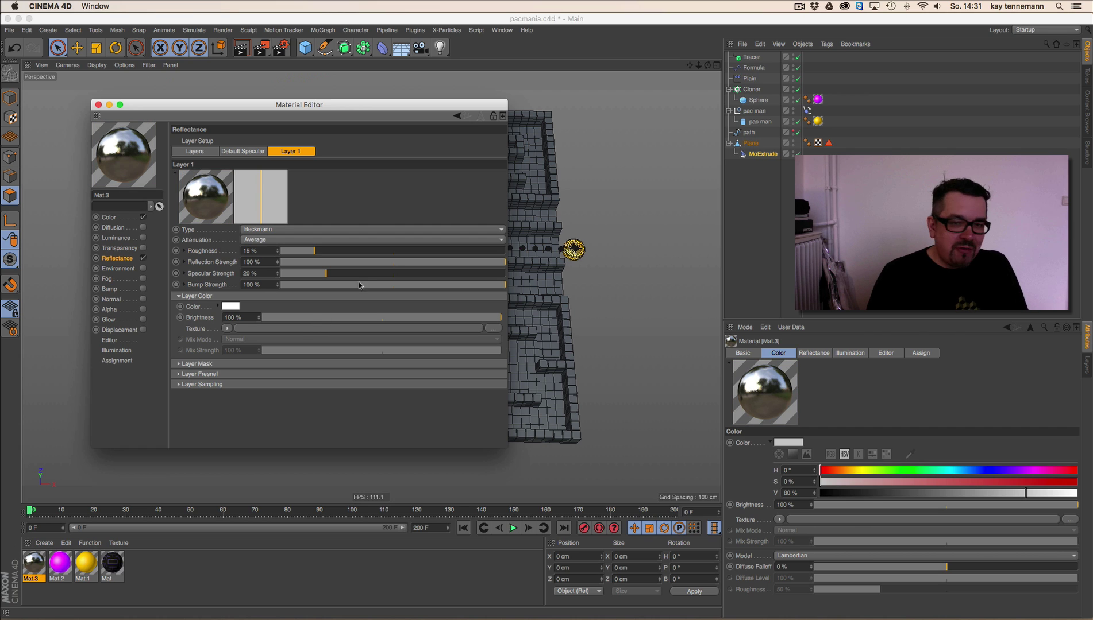
left_click(393, 264)
Step: Set Layer 1's Fresnel to Dielectric, try the Diamond preset, widen the Material Editor and choose the Asphalt preset
left_click(173, 375)
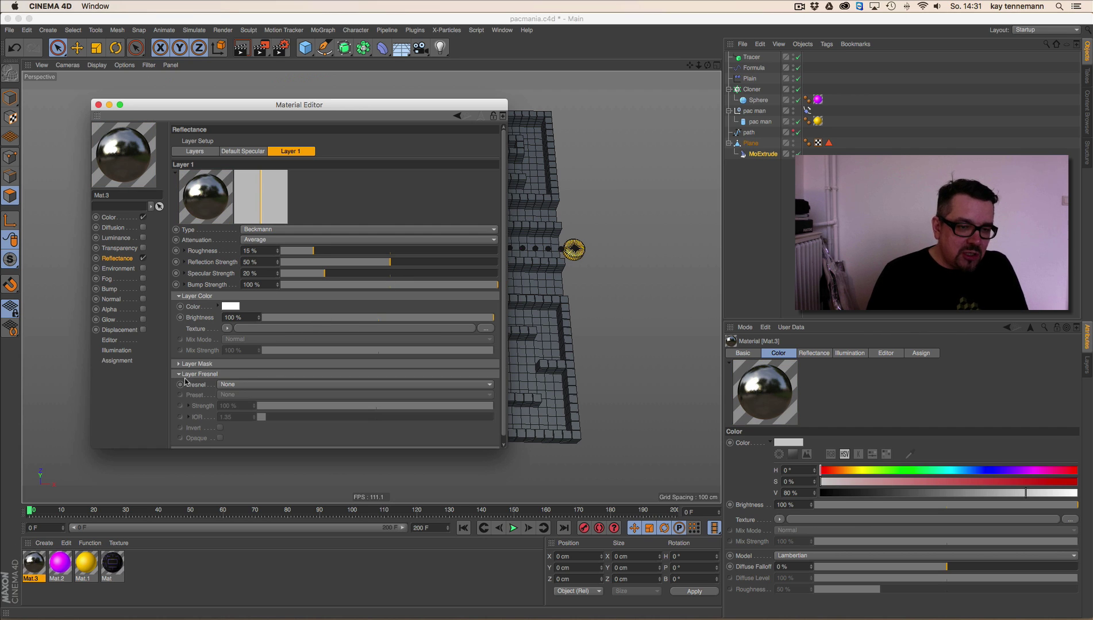
left_click(247, 384)
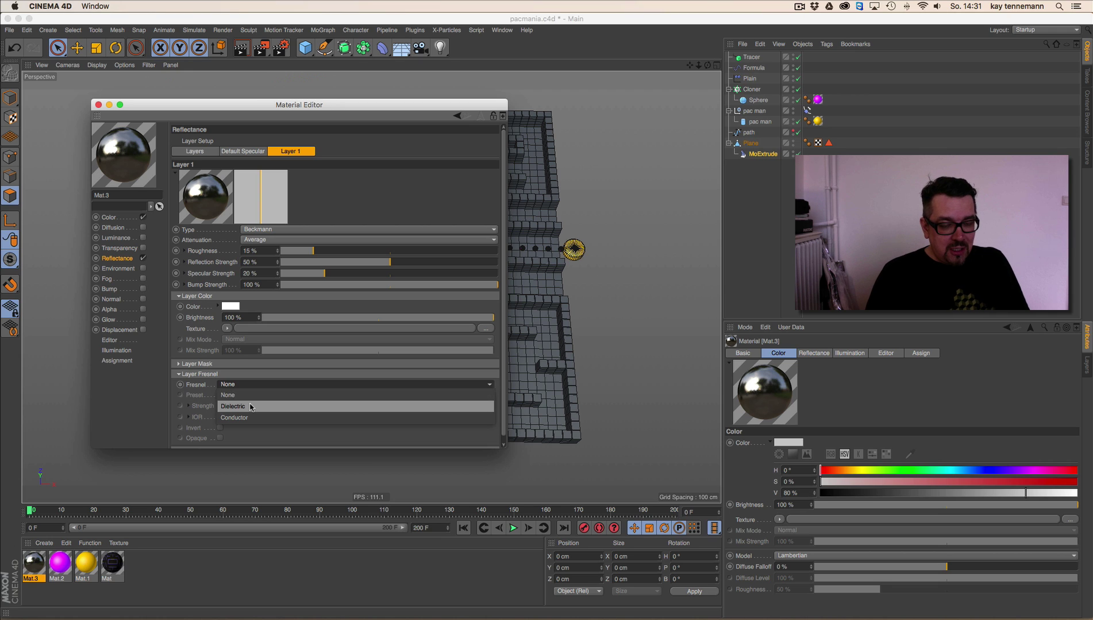
left_click(251, 409)
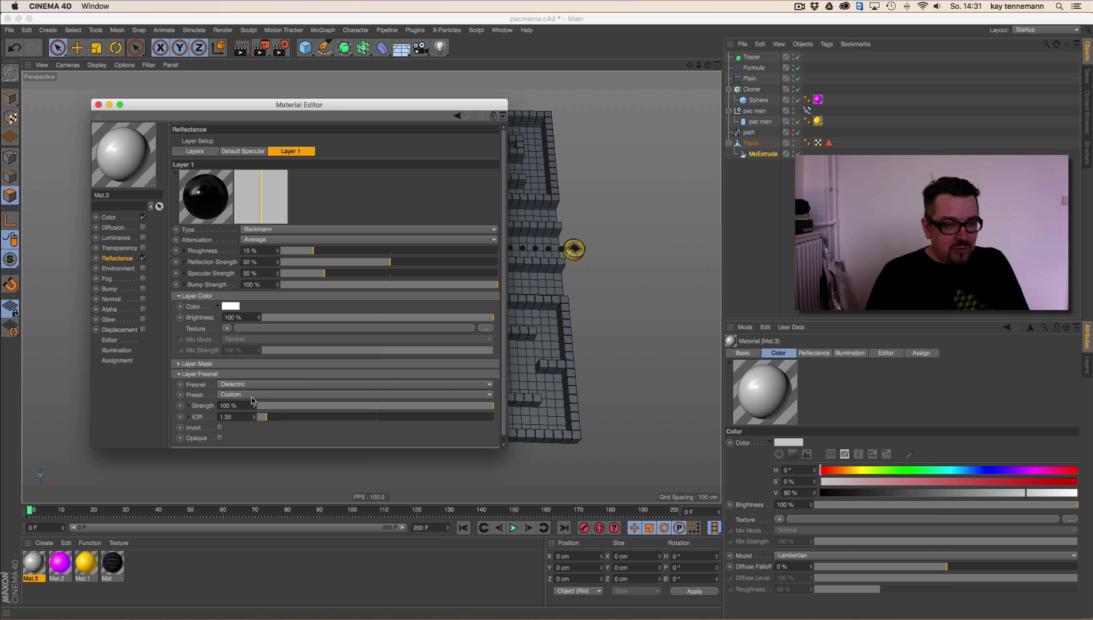
left_click(254, 396)
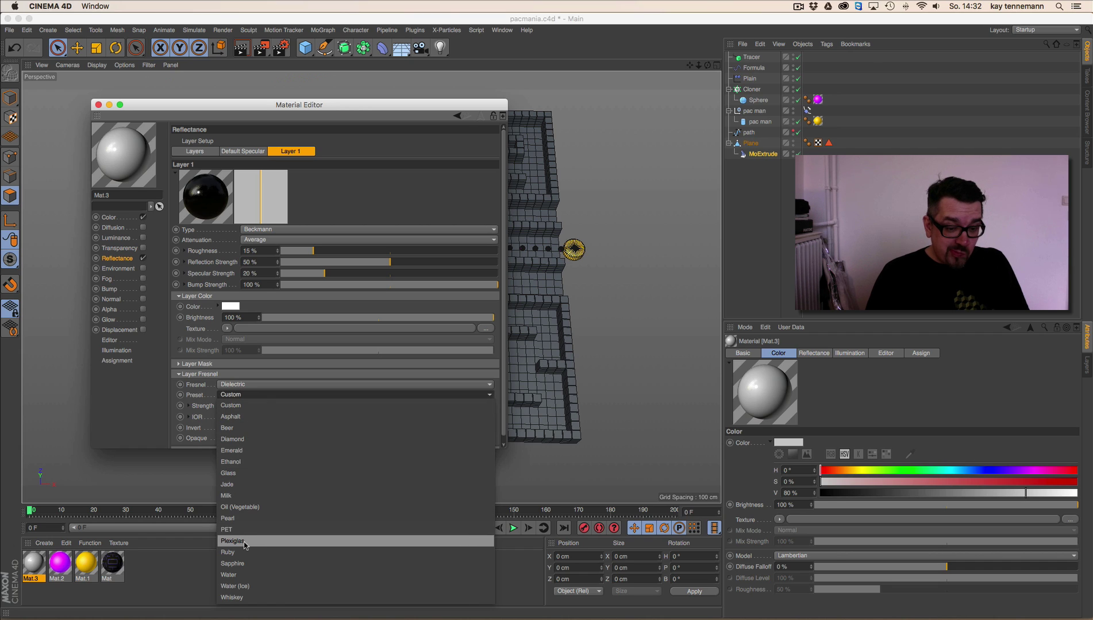
left_click(257, 439)
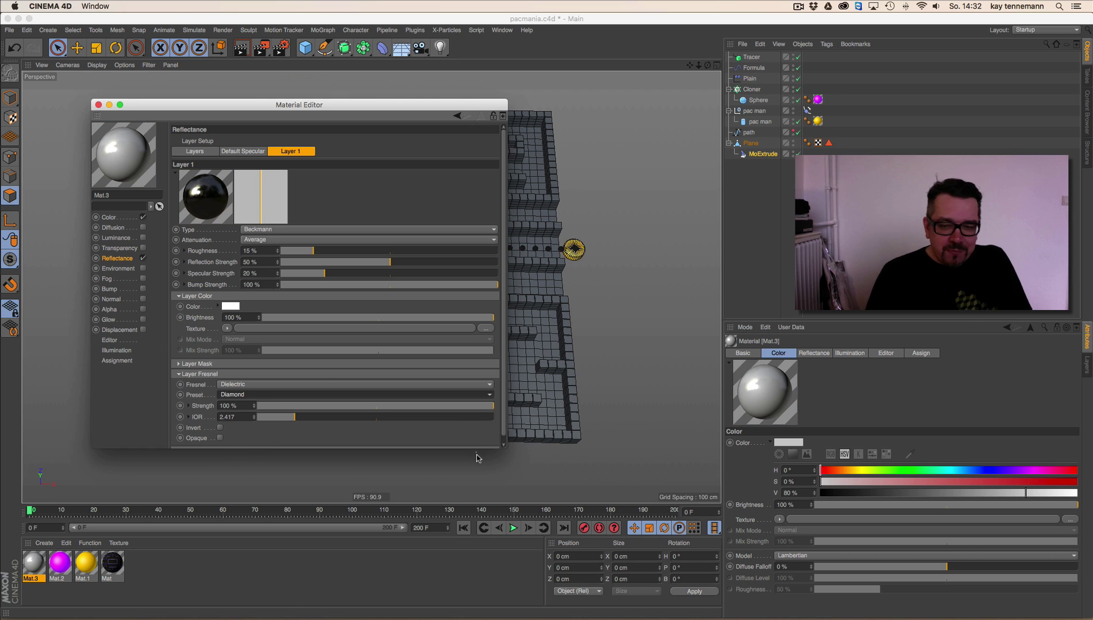
left_click_drag(502, 455, 597, 470)
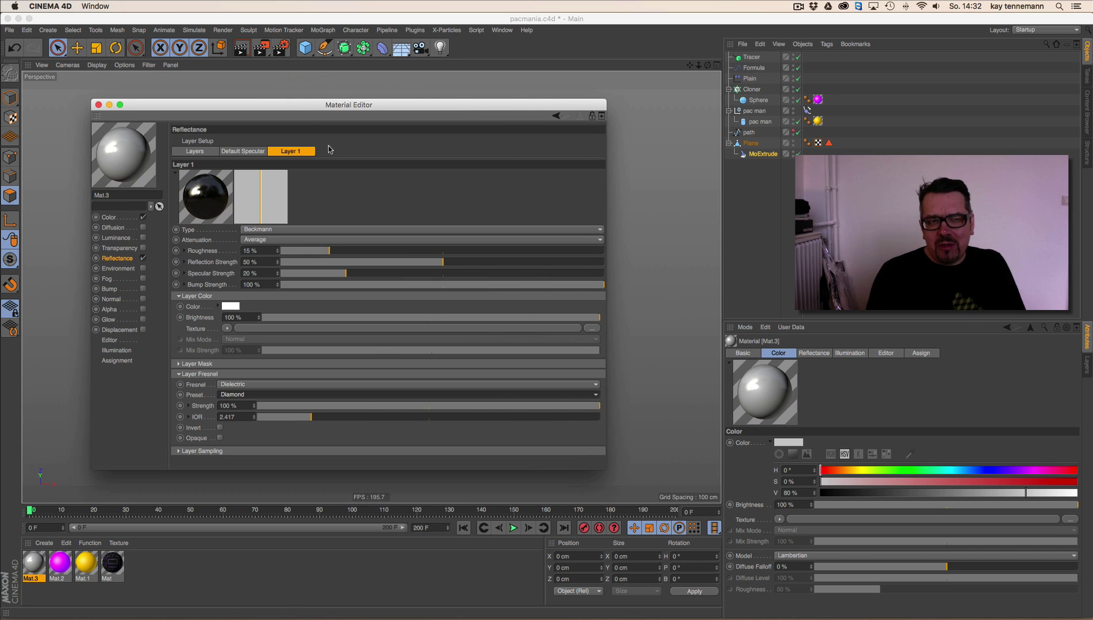
left_click_drag(341, 109, 417, 102)
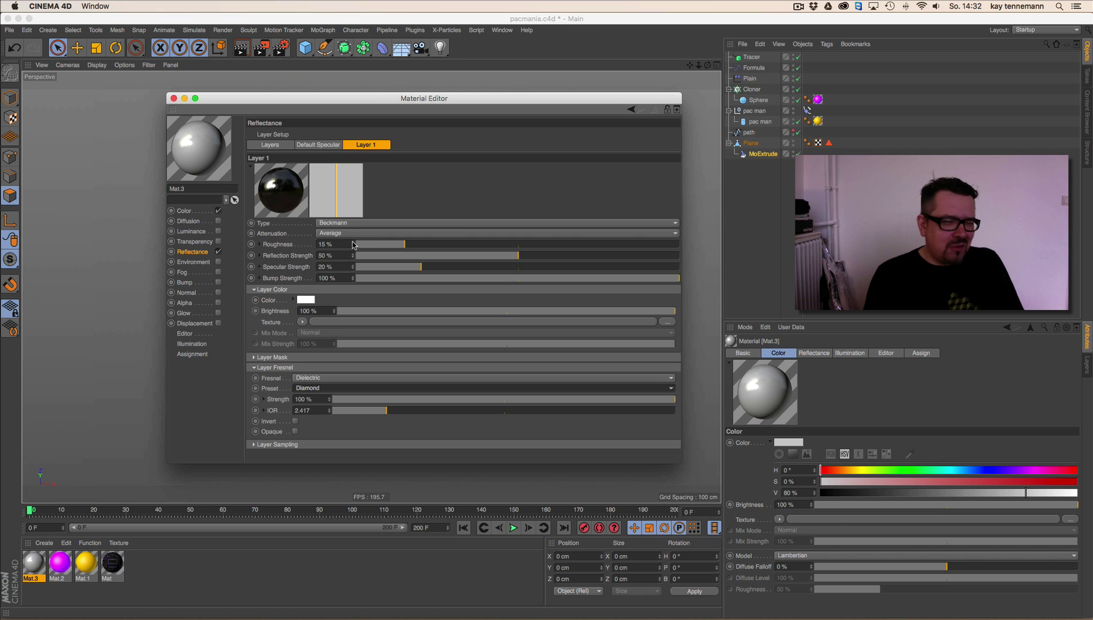
left_click(331, 388)
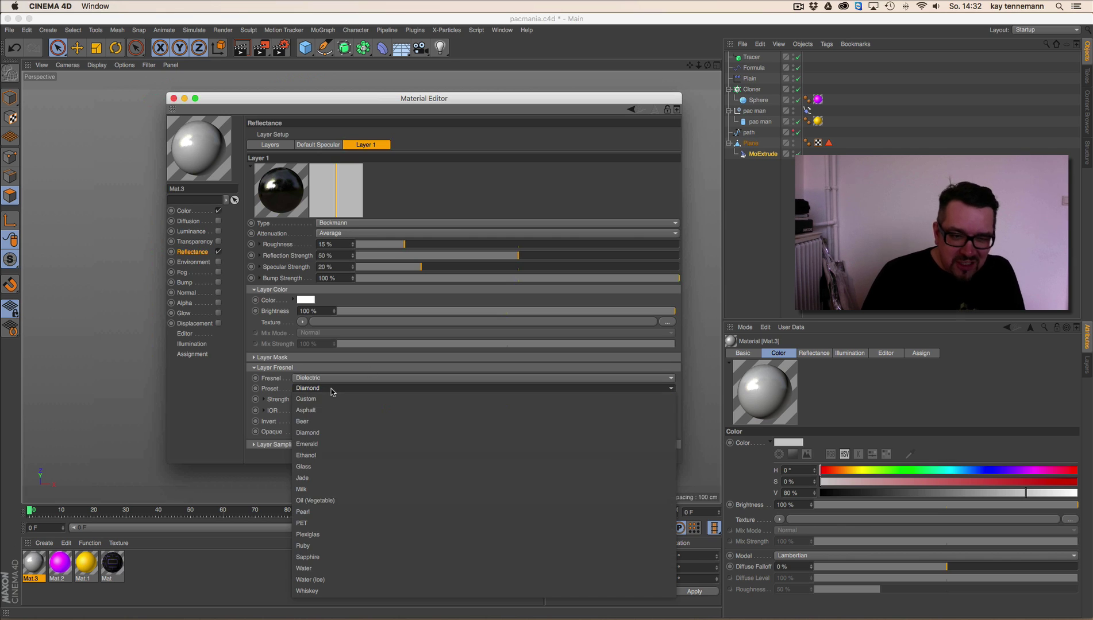
left_click(331, 410)
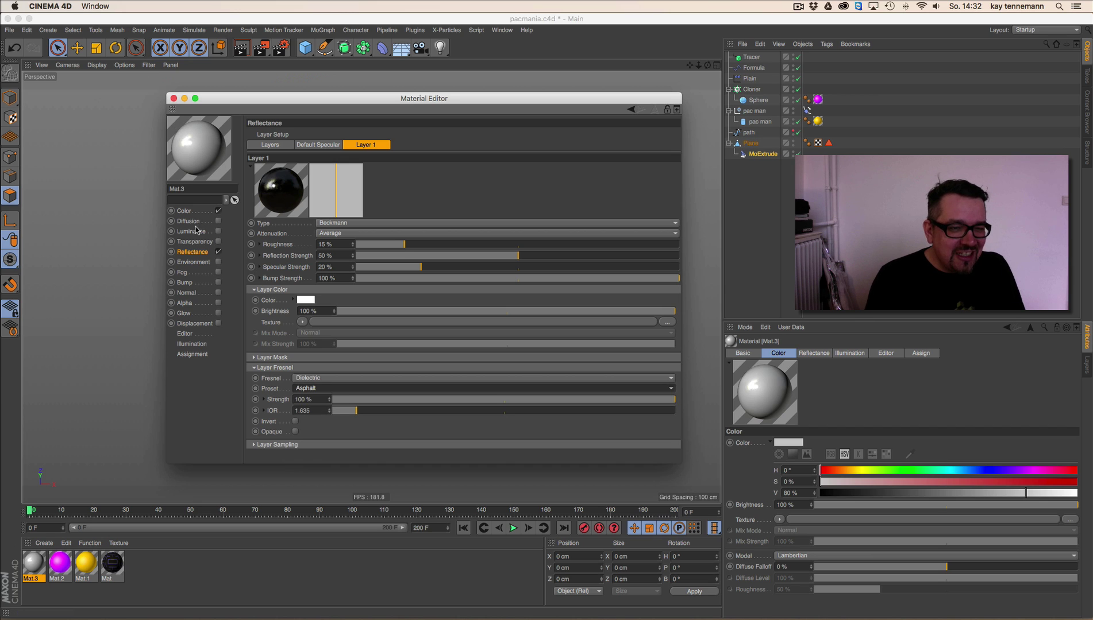
Step: Close the Material Editor and apply Mat.3 to the maze Plane
left_click(172, 98)
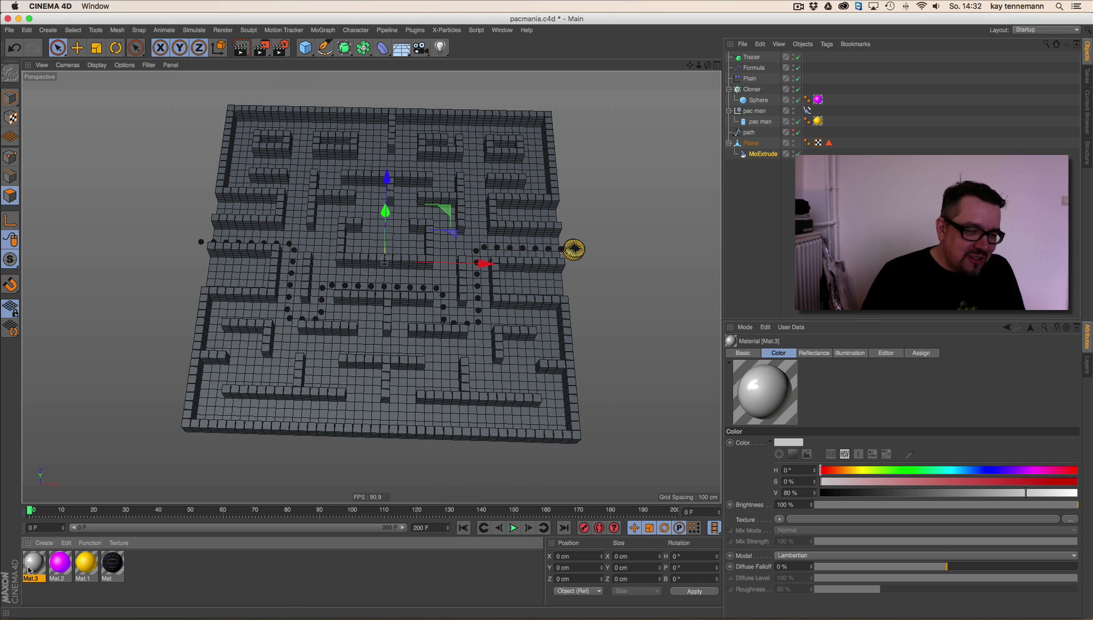
left_click_drag(32, 568, 749, 151)
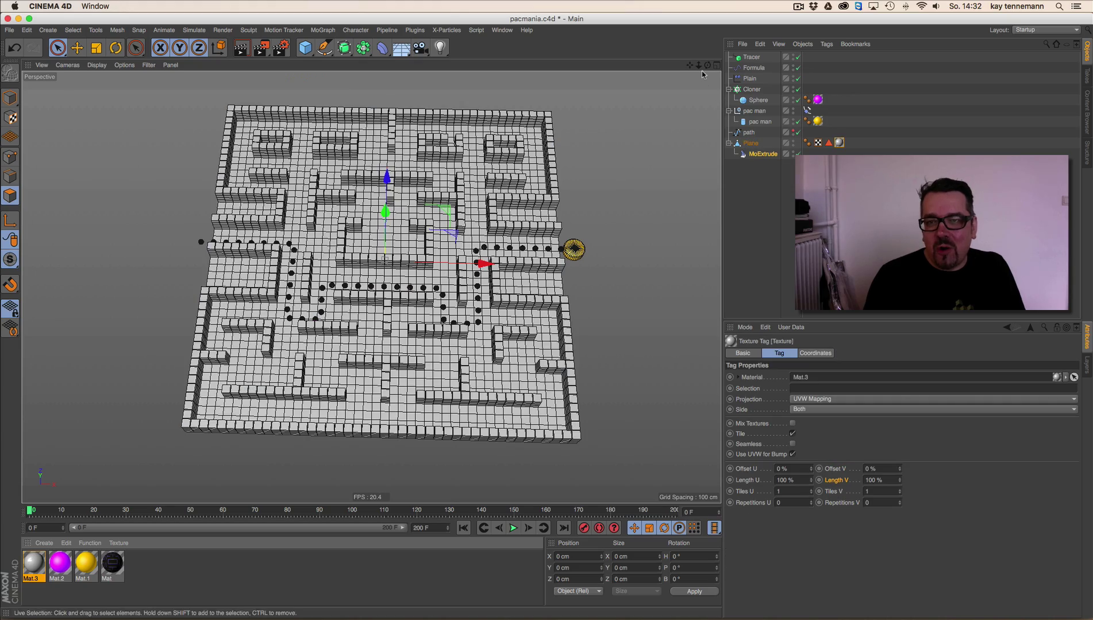
Step: Show the Options page of the Render Settings, move the window clear of the maze and render the view
mouse_move(707, 65)
left_mouse_down()
mouse_move(682, 74)
mouse_move(734, 43)
mouse_move(706, 71)
mouse_move(693, 69)
left_mouse_up()
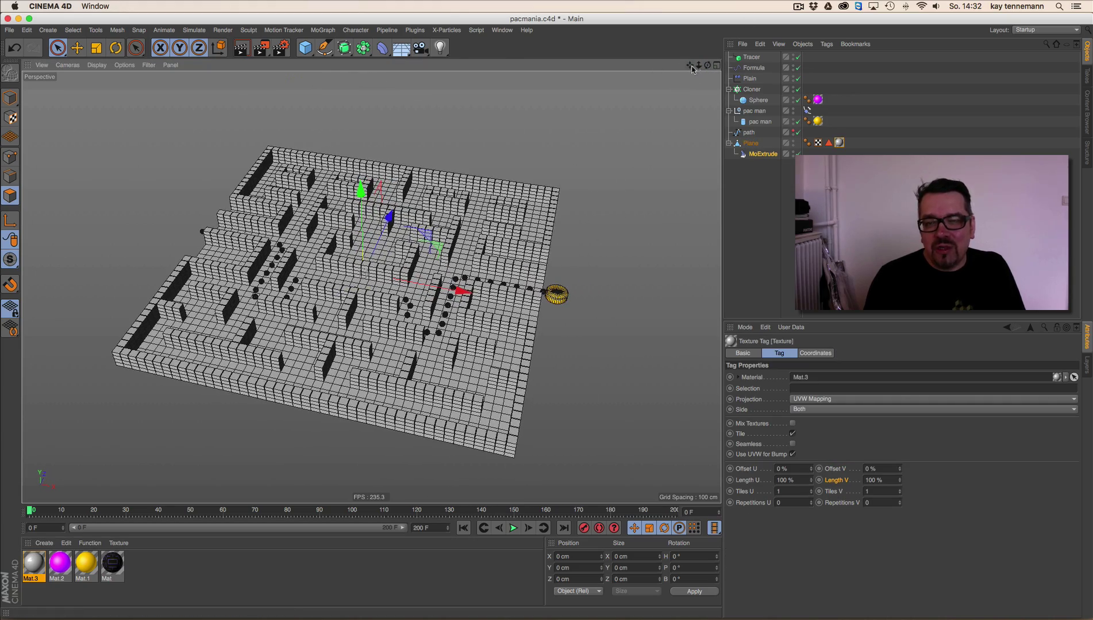
left_click(281, 47)
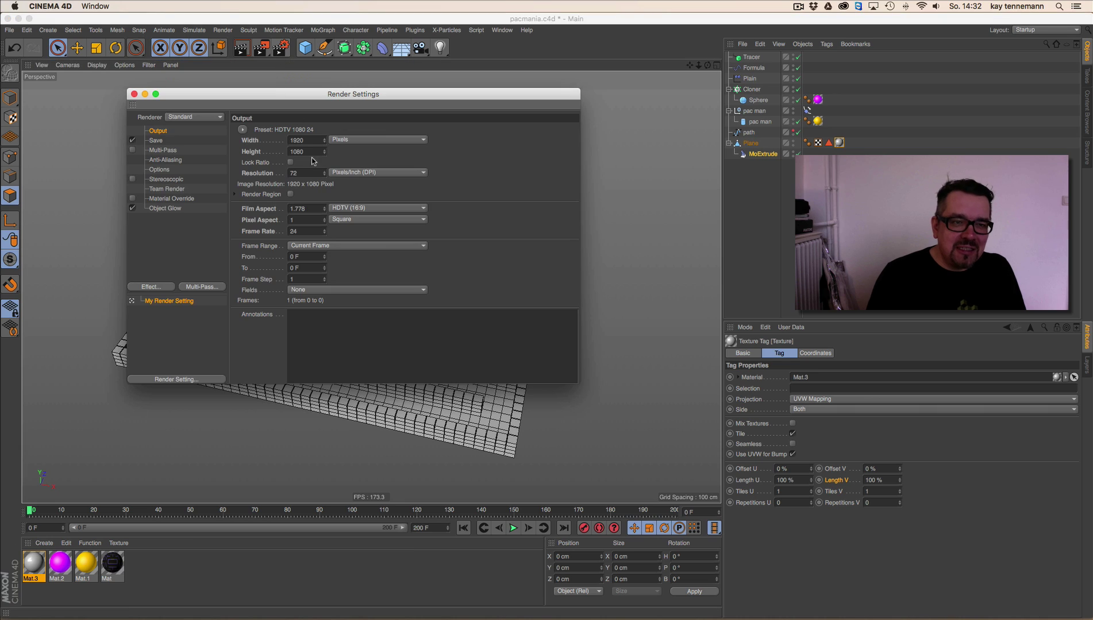
left_click(161, 170)
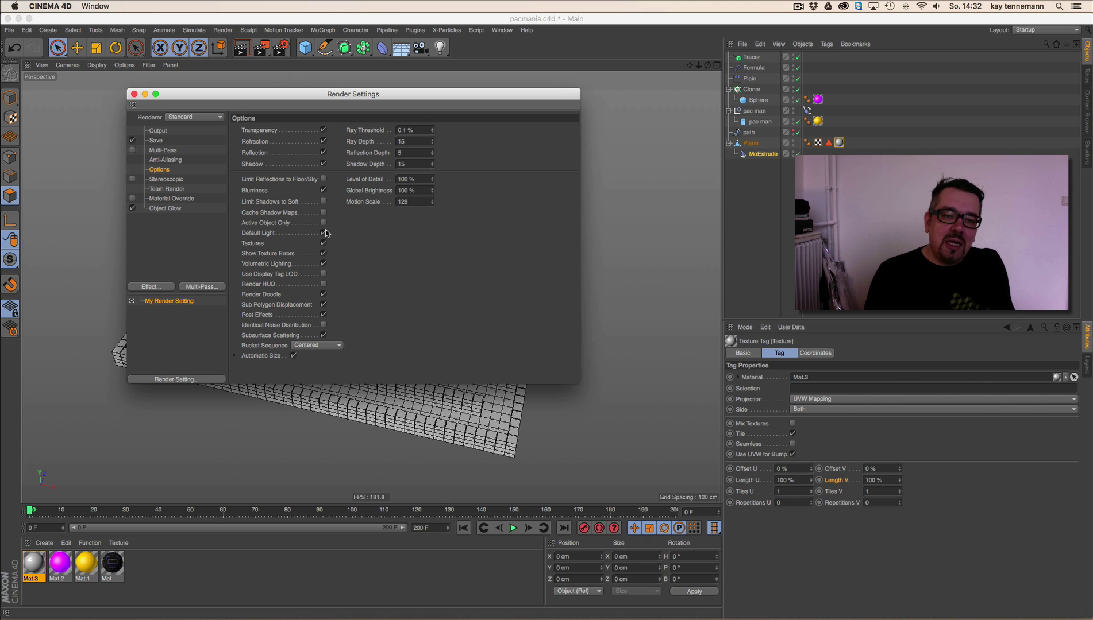
left_click_drag(281, 93, 774, 185)
left_click(241, 48)
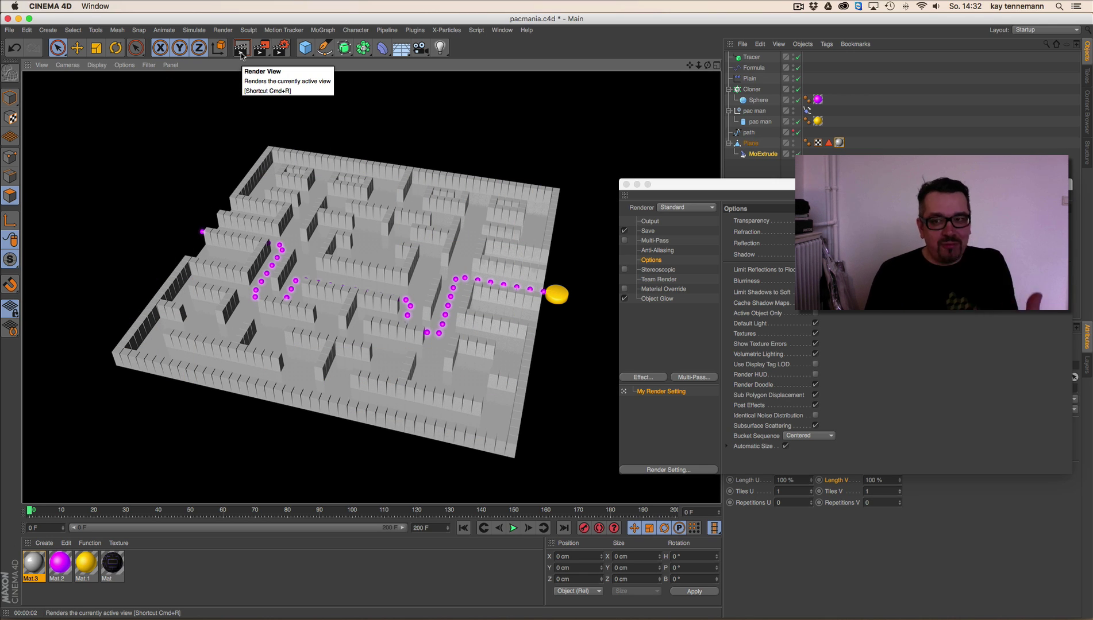
Step: Disable Default Light in the render options, render the view again and close the Render Settings
left_click(812, 324)
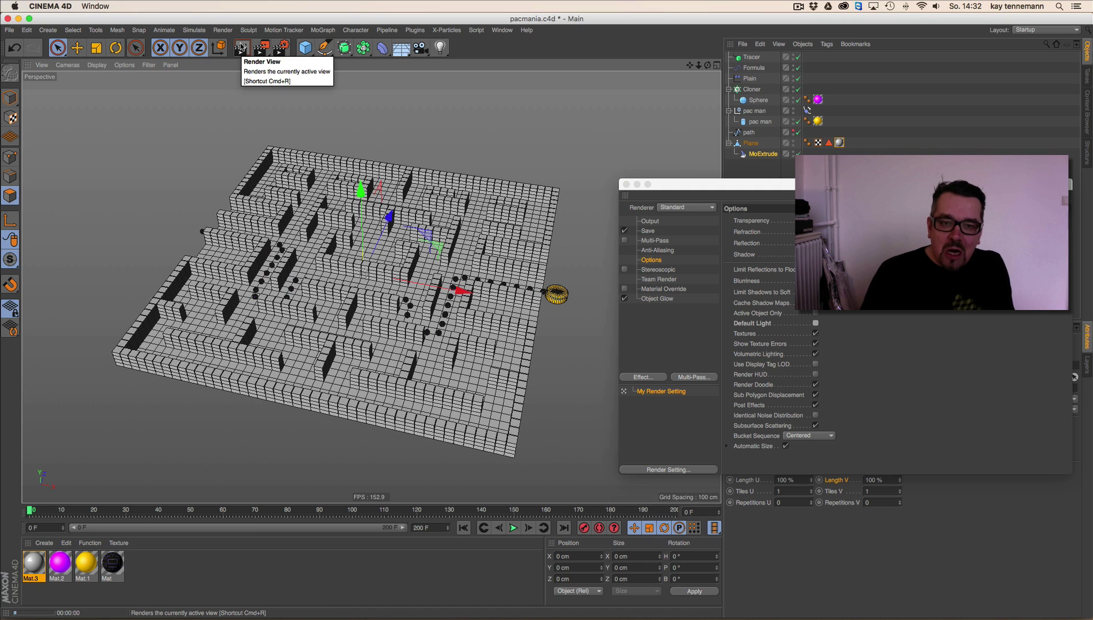
left_click(241, 47)
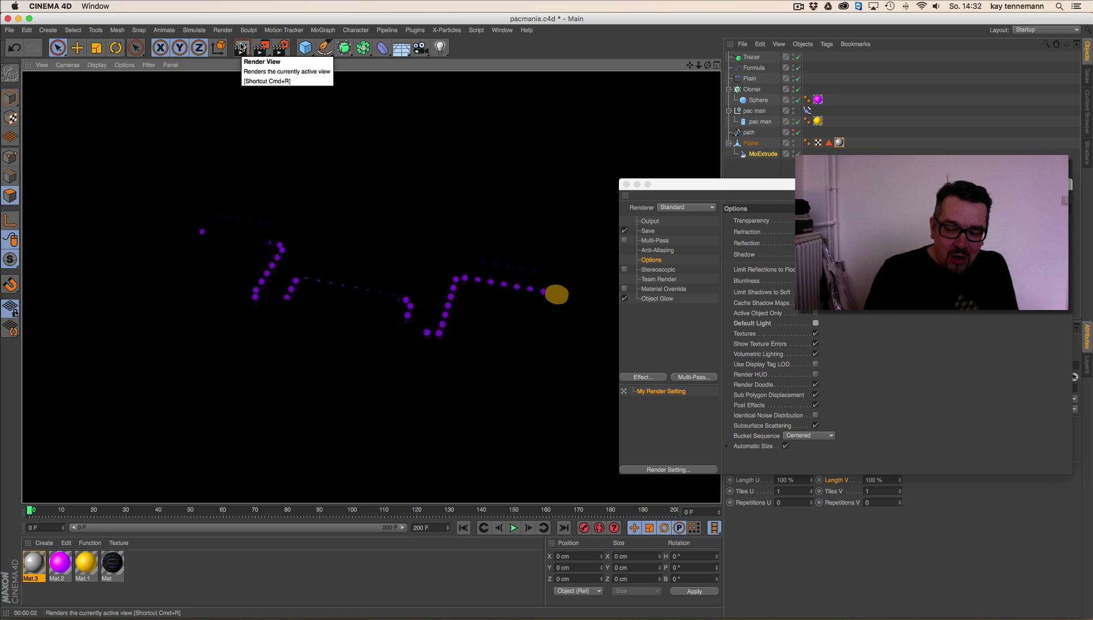
double_click(86, 563)
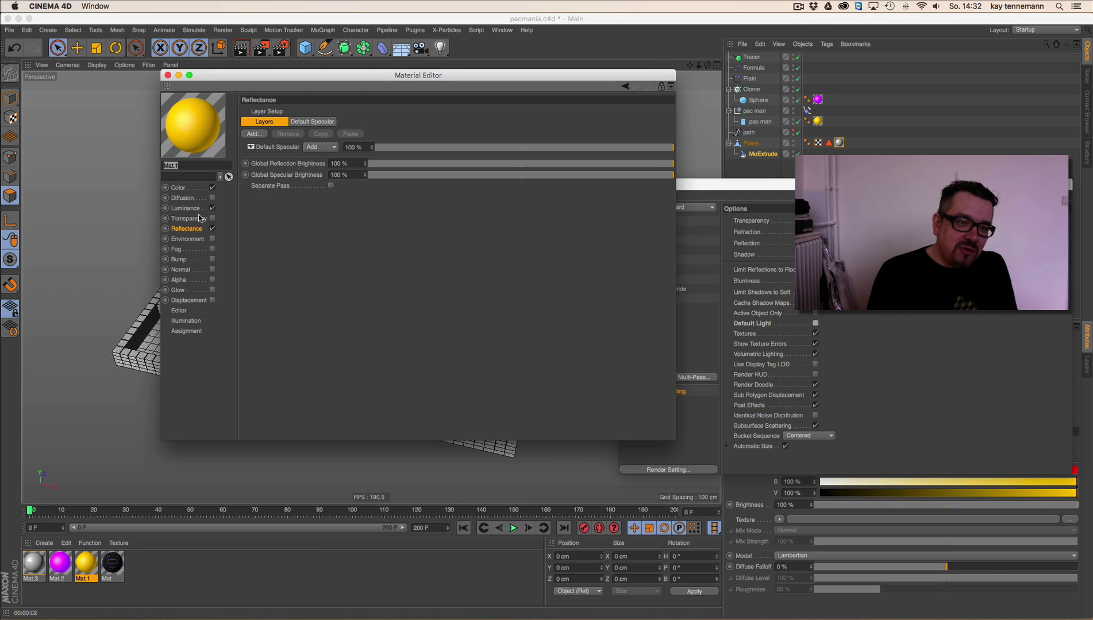
left_click(167, 76)
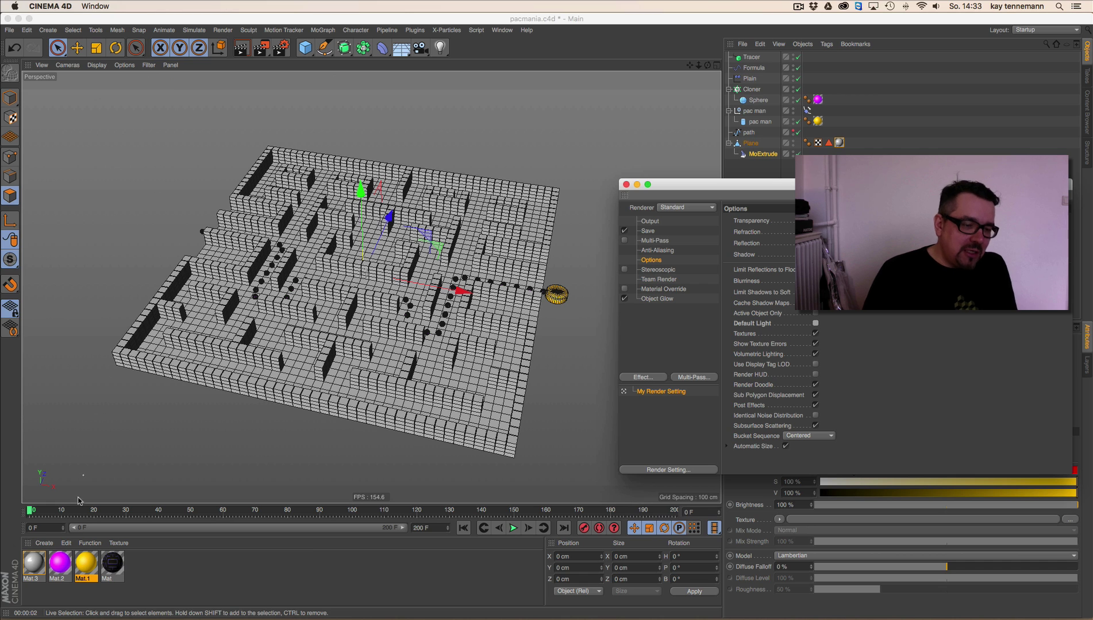
left_click(626, 184)
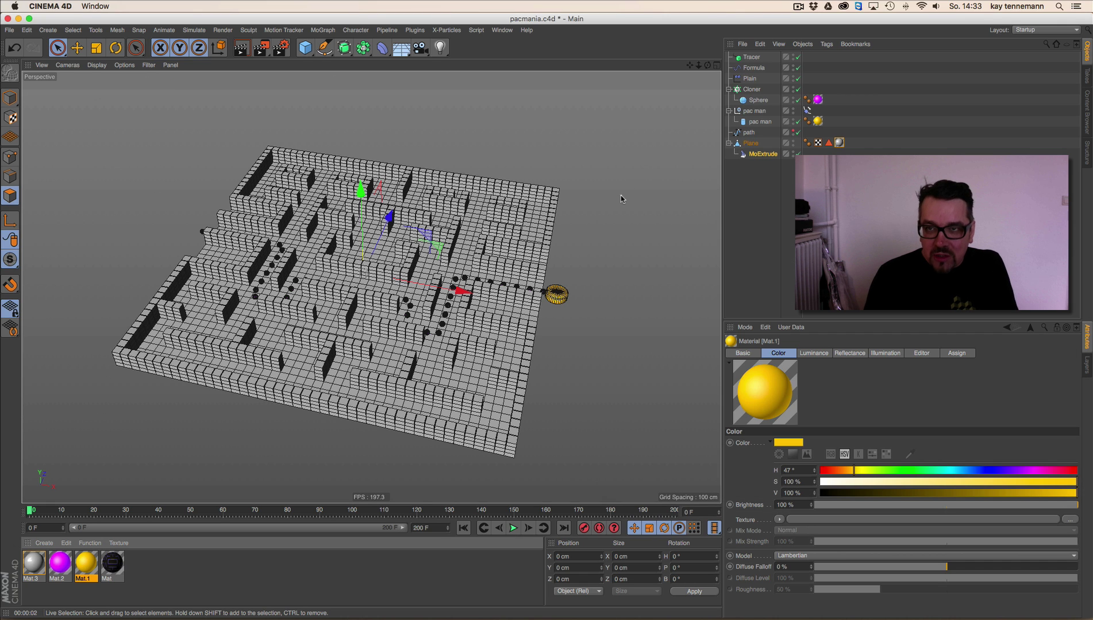
Step: Render the maze from a steeper angle and again from a close-up, lower angle to check the reflections
left_click(704, 74)
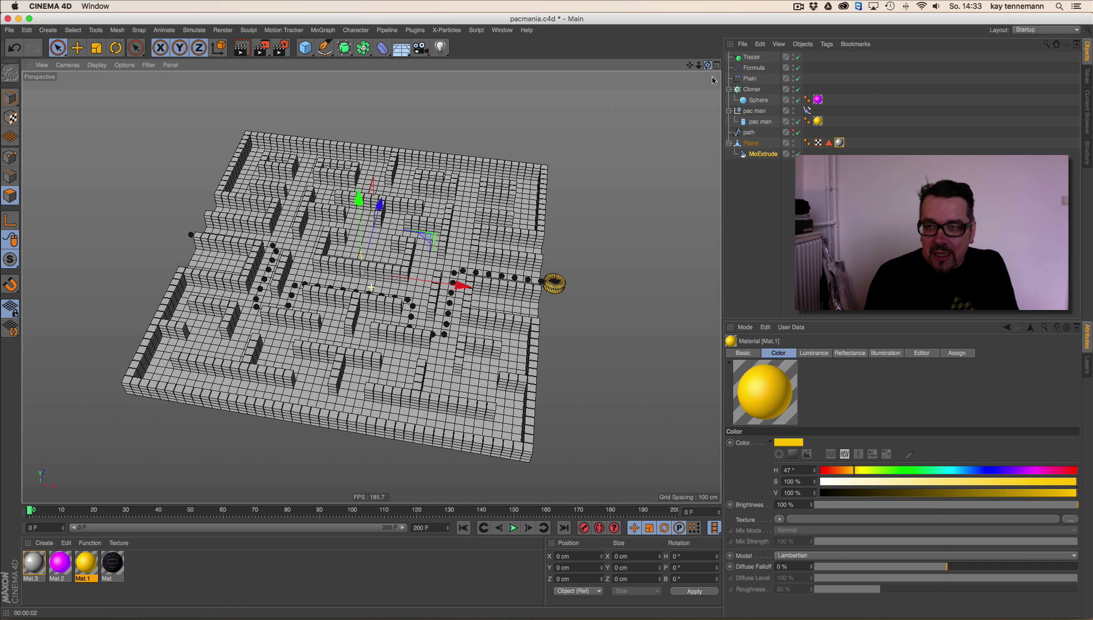
left_click(244, 53)
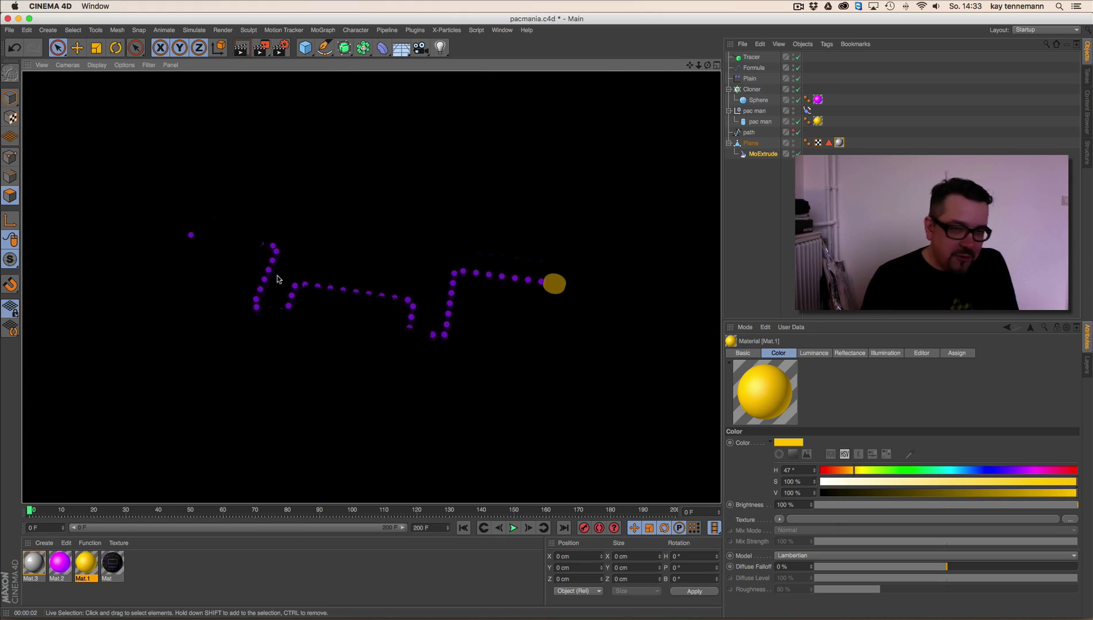
right_click_drag(277, 280, 328, 294, "alt")
middle_click_drag(306, 313, 290, 273, "alt")
left_click_drag(291, 274, 263, 234, "alt")
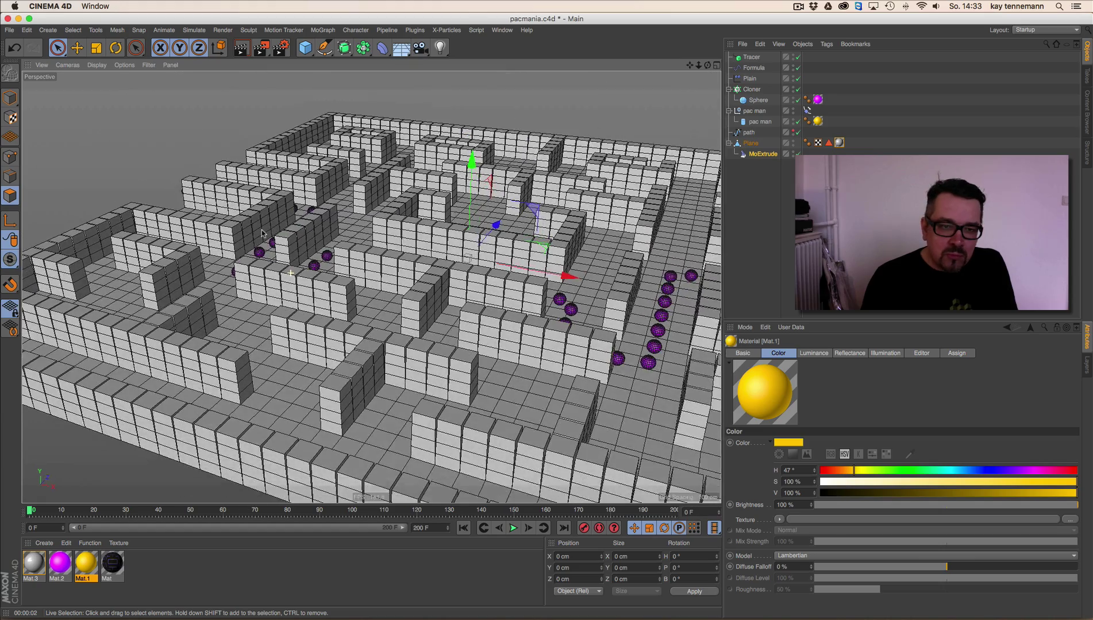
left_click(239, 52)
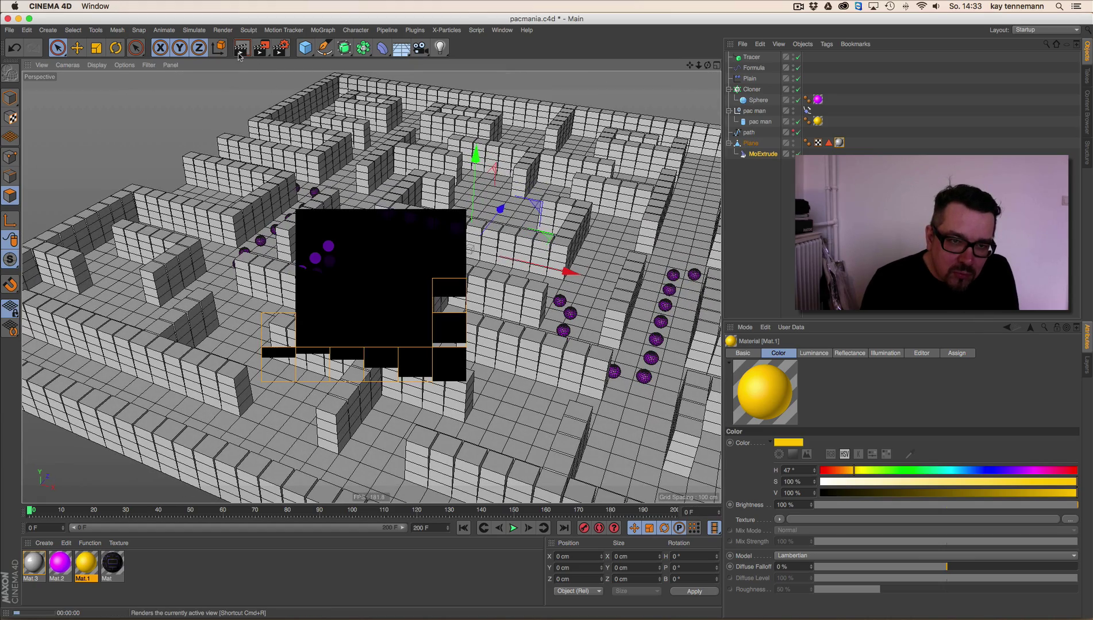
Step: Raise the Reflection Strength of Mat.3's Layer 1 to its maximum and re-render the close-up view
left_click(33, 566)
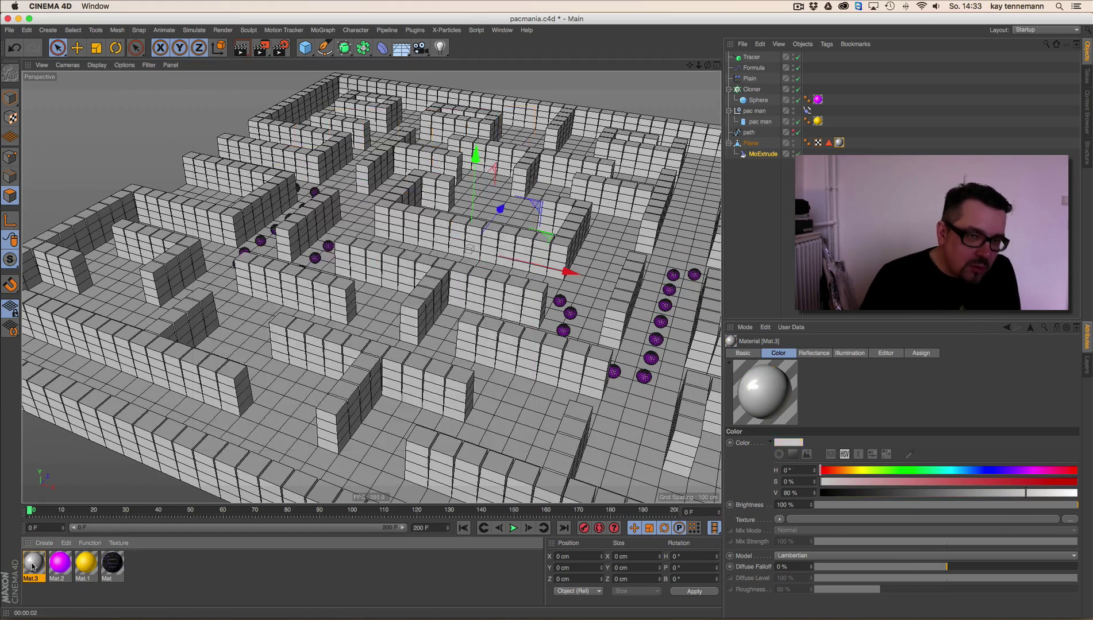
double_click(33, 565)
left_click_drag(521, 236, 673, 234)
left_click(167, 76)
left_click(250, 46)
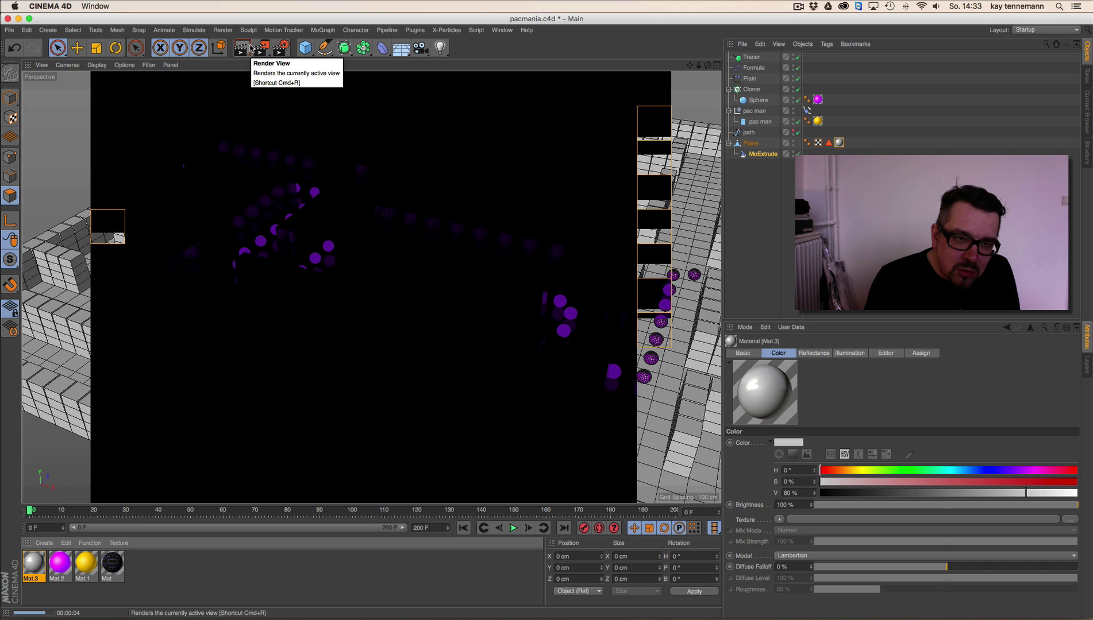
Step: Add a Sky object to the scene
left_click(402, 48)
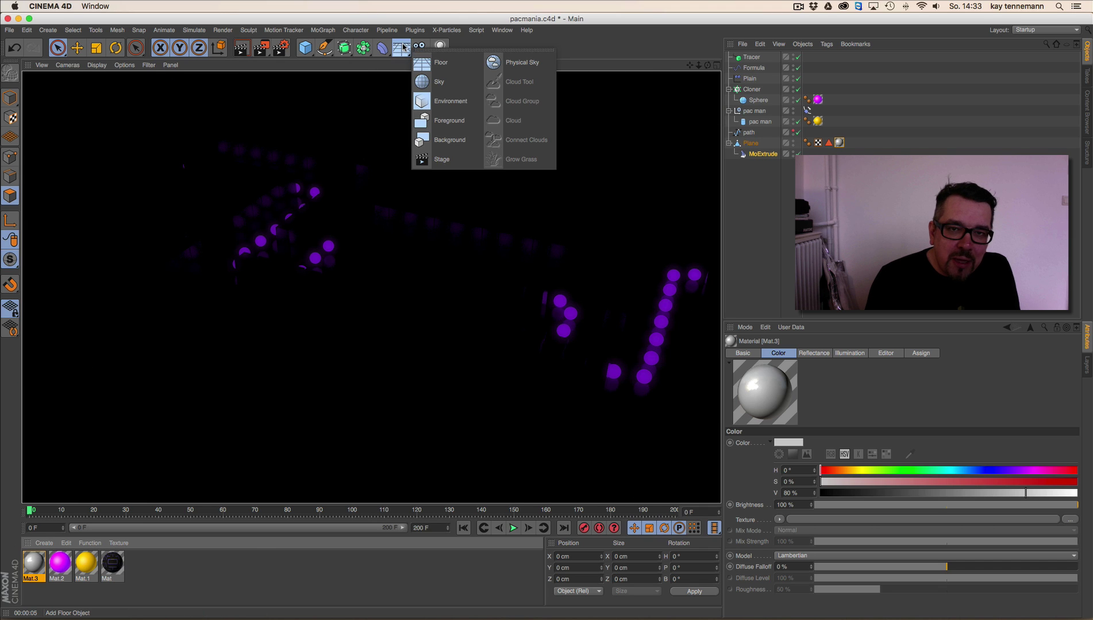
left_click(443, 82)
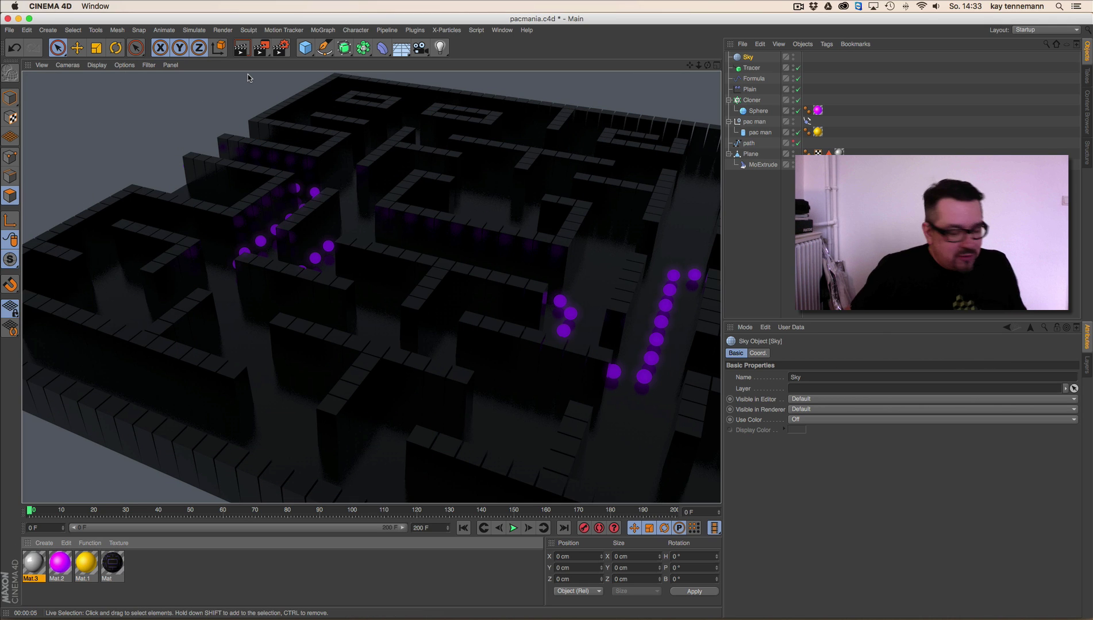
Step: Save the project and render the whole maze seen from above
scroll(457, 228, "down", 5)
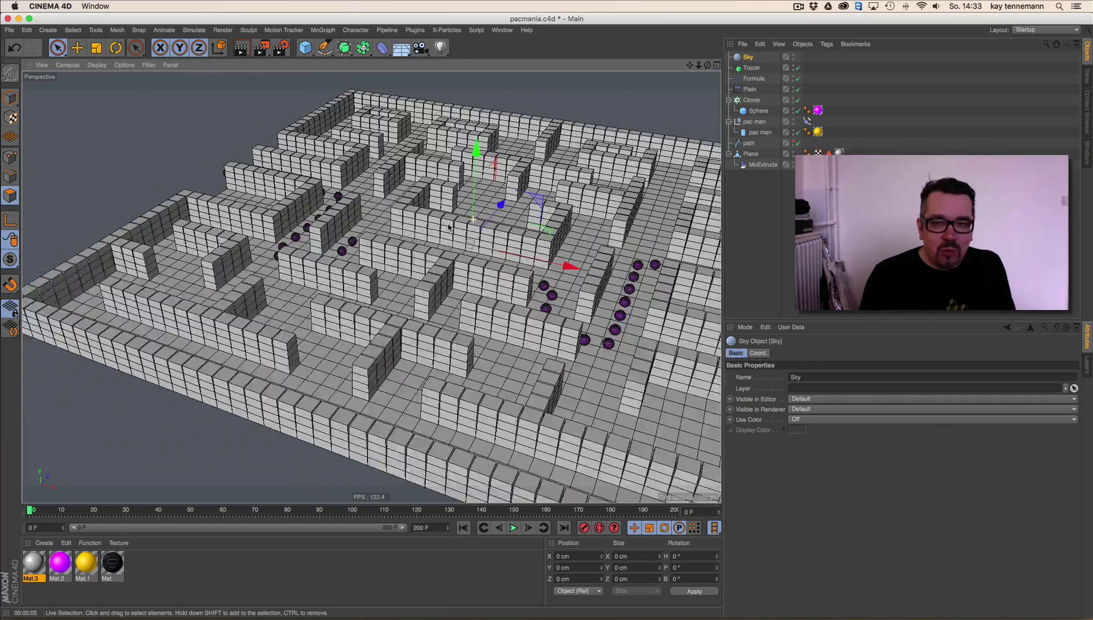
middle_click_drag(456, 228, 337, 255, "alt")
left_click_drag(337, 255, 359, 314, "alt")
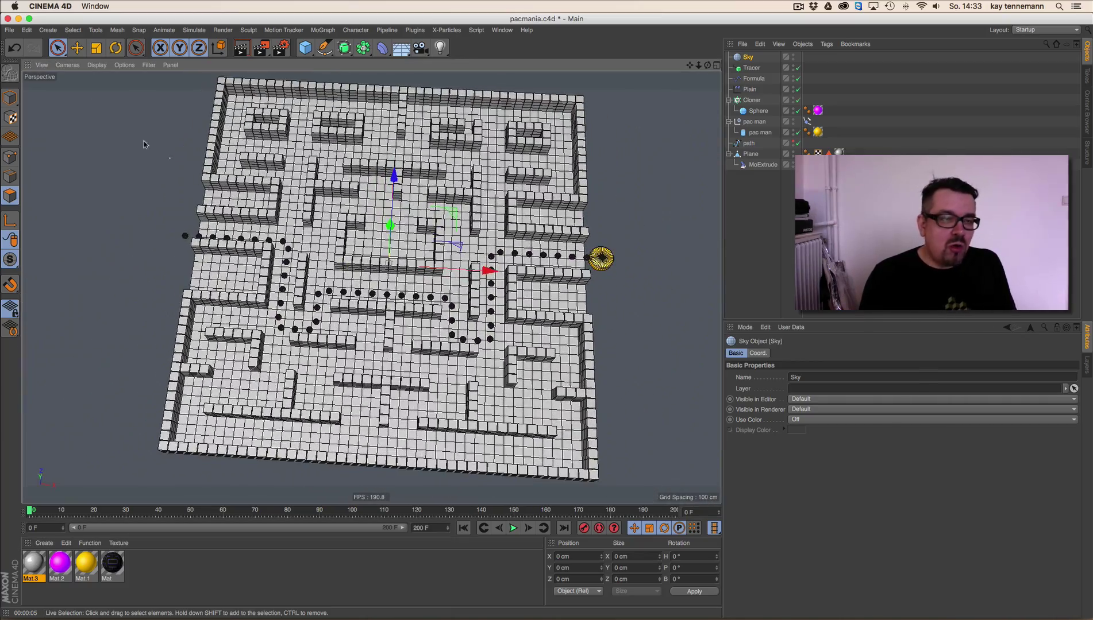
left_click(9, 30)
left_click(57, 122)
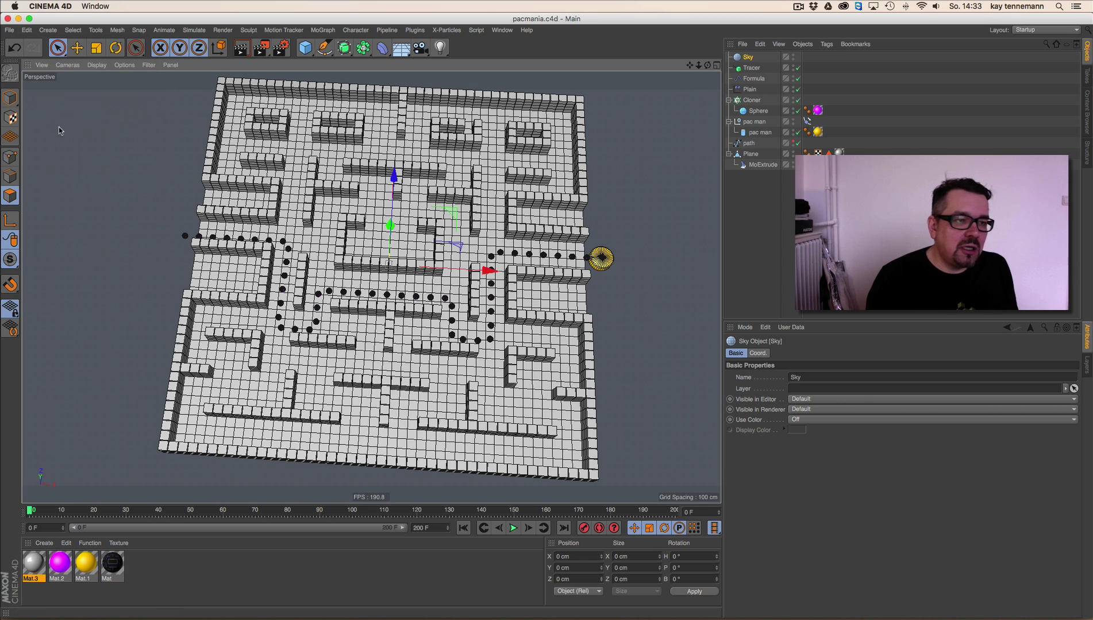
left_click(250, 51)
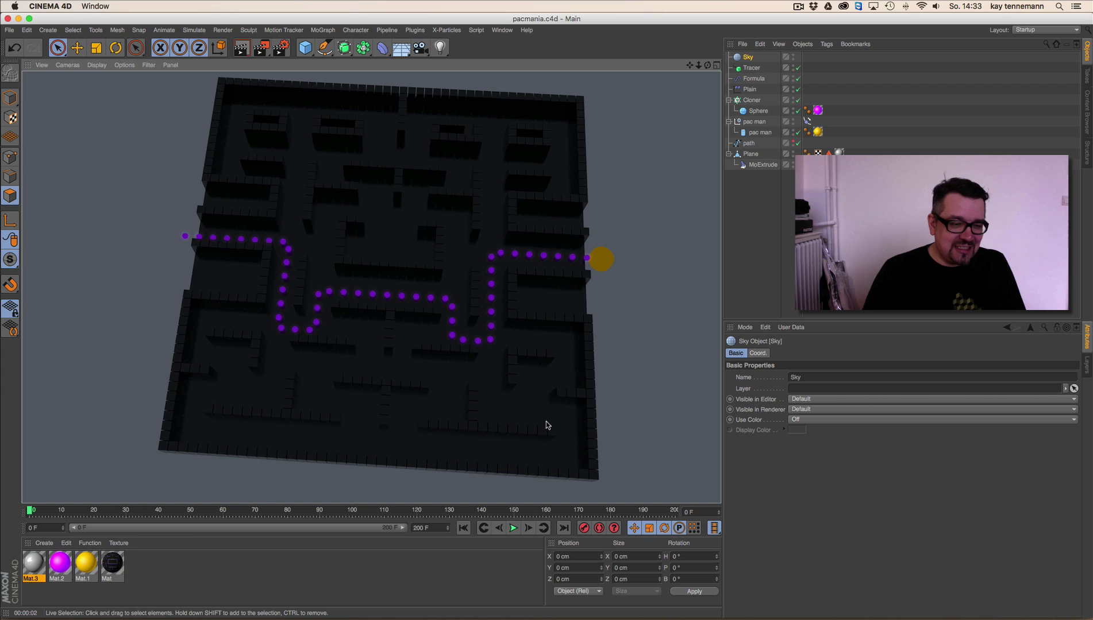
Step: Raise the value (V) of Mat.1's yellow luminance color to 92 % and close the material editor
double_click(86, 564)
left_click(185, 208)
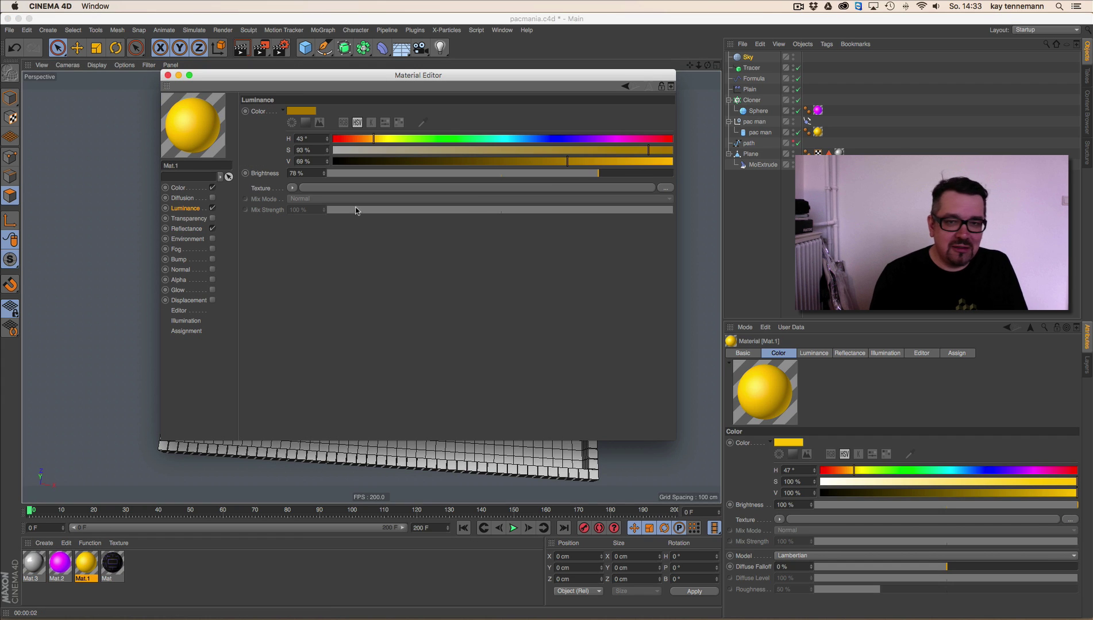
left_click(644, 161)
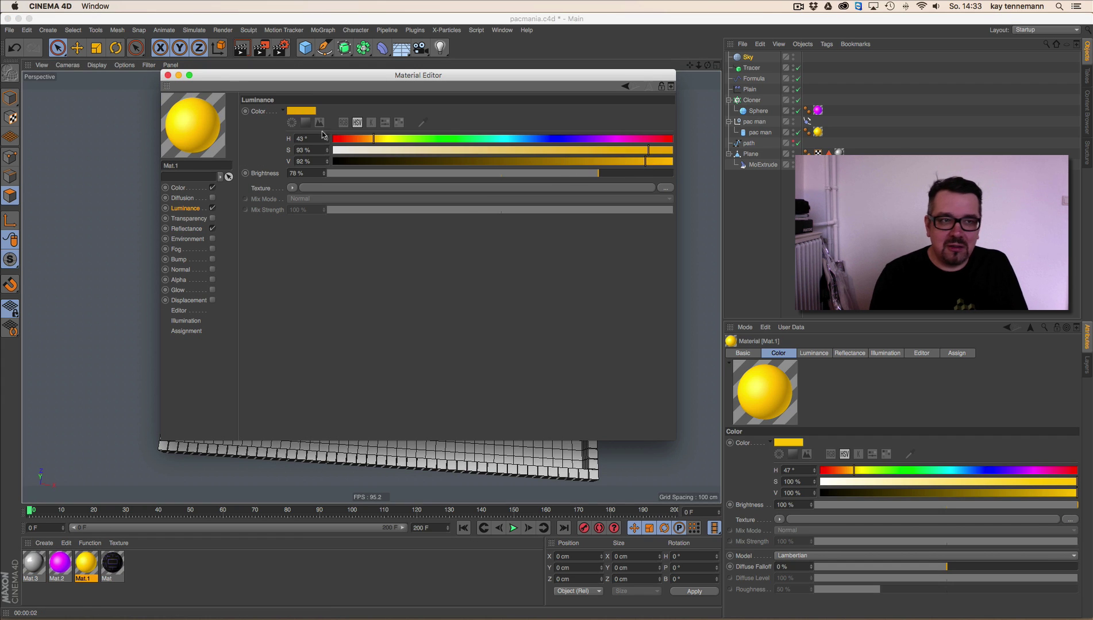
left_click(168, 76)
Step: Play the Pac-Man animation from a lower angle and render the maze from above at frame 16
left_click_drag(386, 358, 403, 305, "alt")
left_click(512, 528)
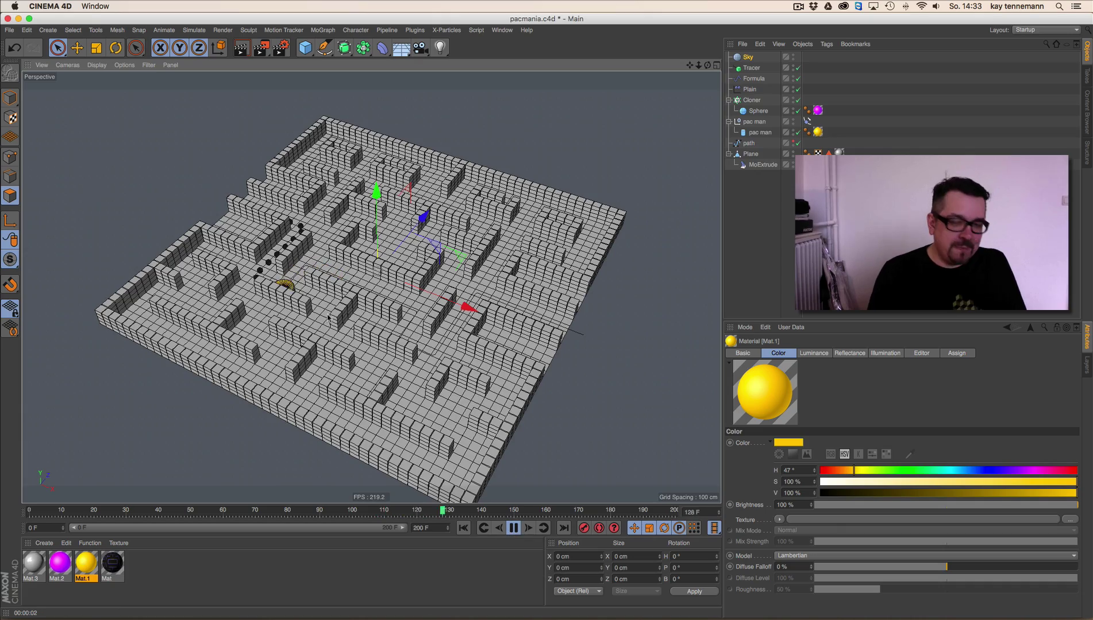
mouse_move(374, 368)
left_mouse_down("alt")
mouse_move(346, 358)
mouse_move(357, 373)
left_mouse_up("alt")
left_click(513, 528)
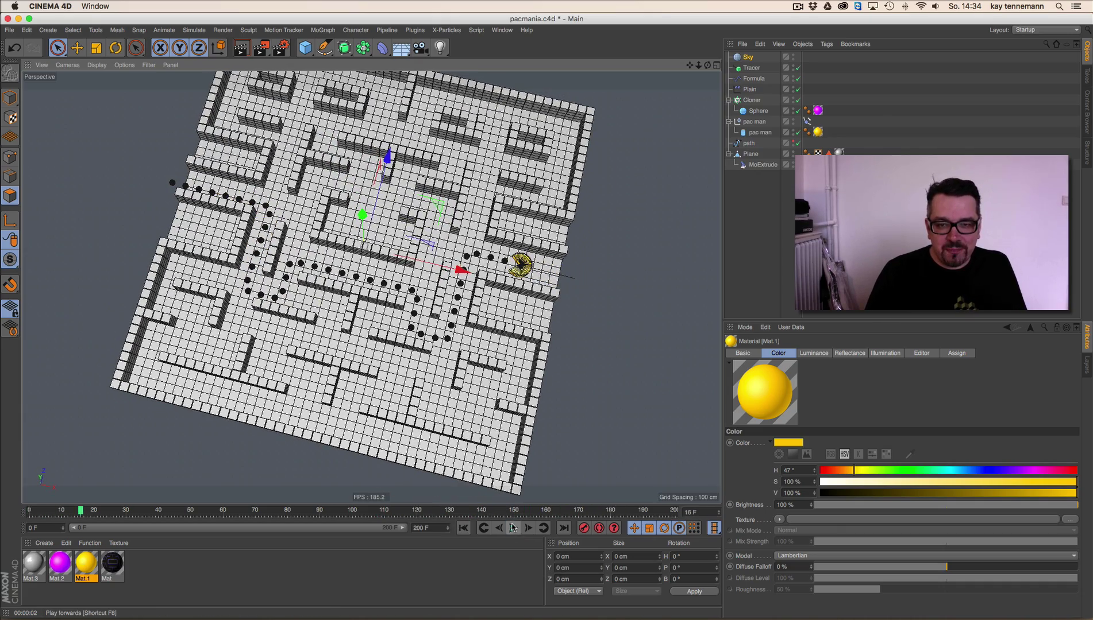
key("ctrl+r")
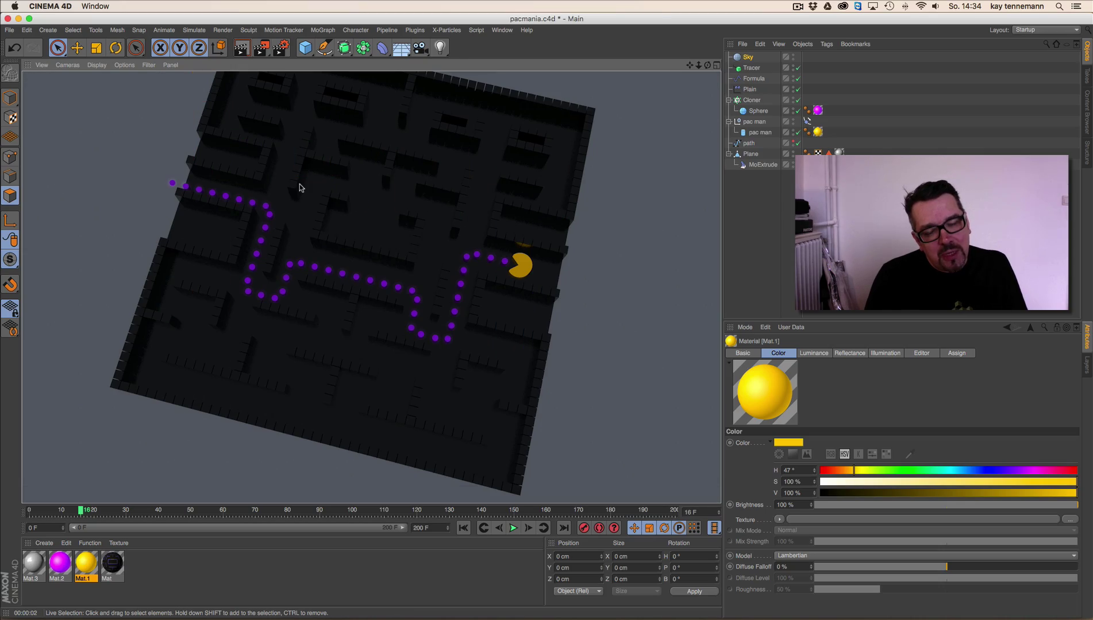
left_click_drag(404, 249, 453, 305, "alt")
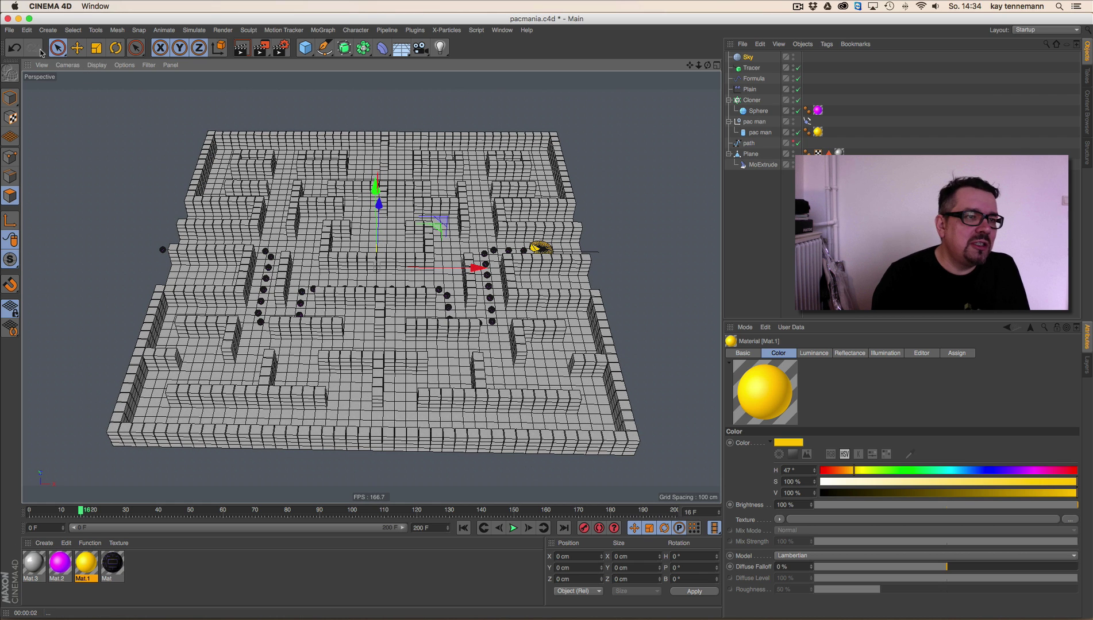
Step: Create a new project and add a sphere with its type set to Hemisphere
left_click(9, 30)
left_click(23, 41)
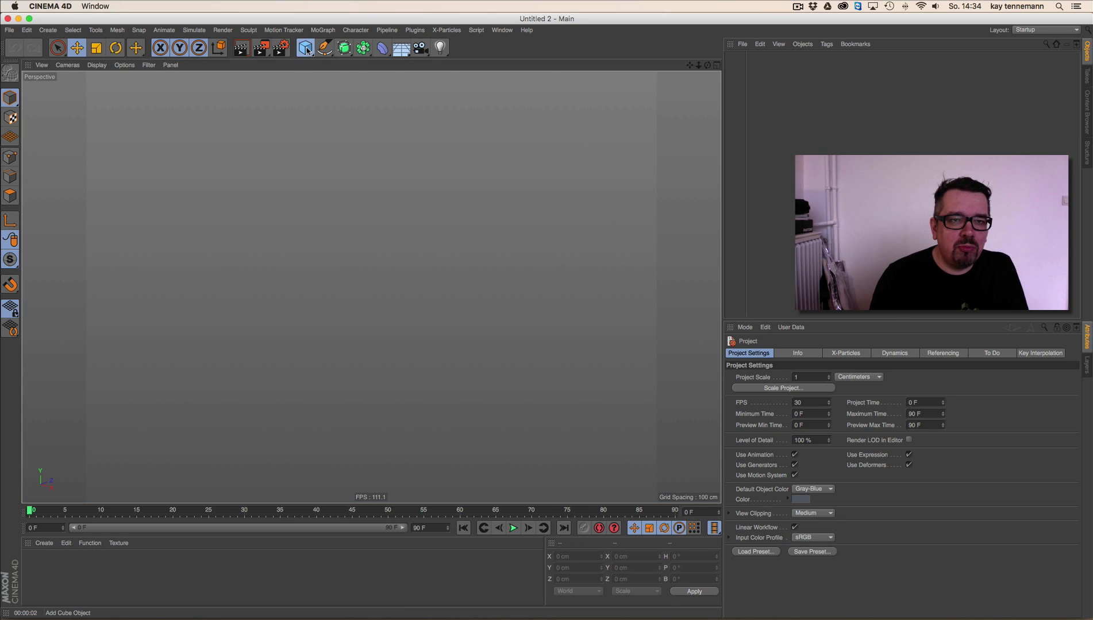
left_click(307, 50)
left_click(517, 82)
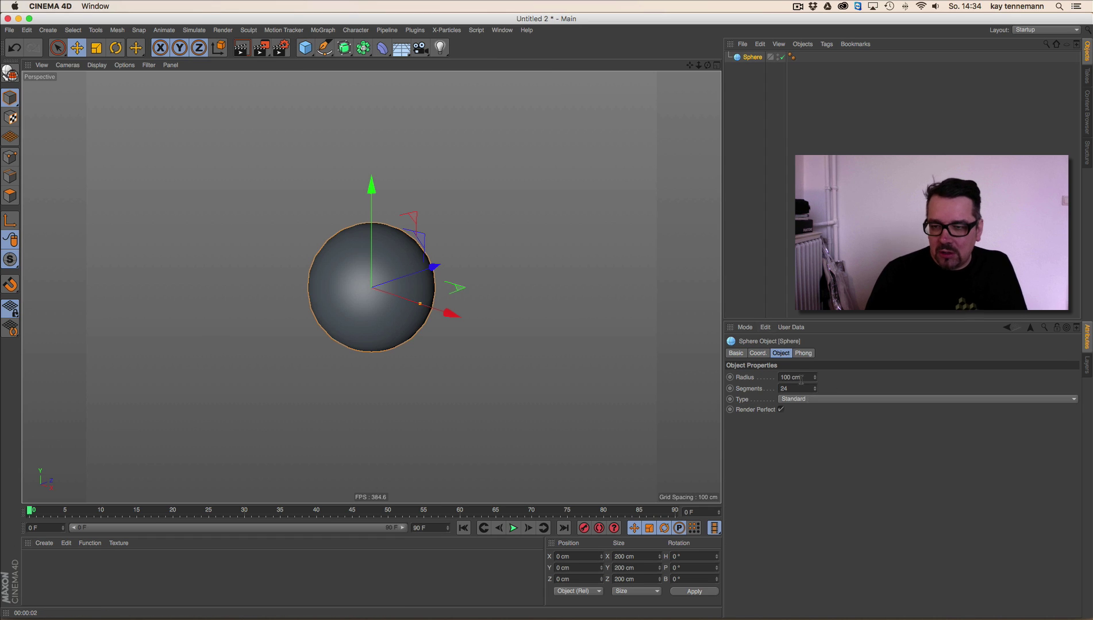
left_click(809, 402)
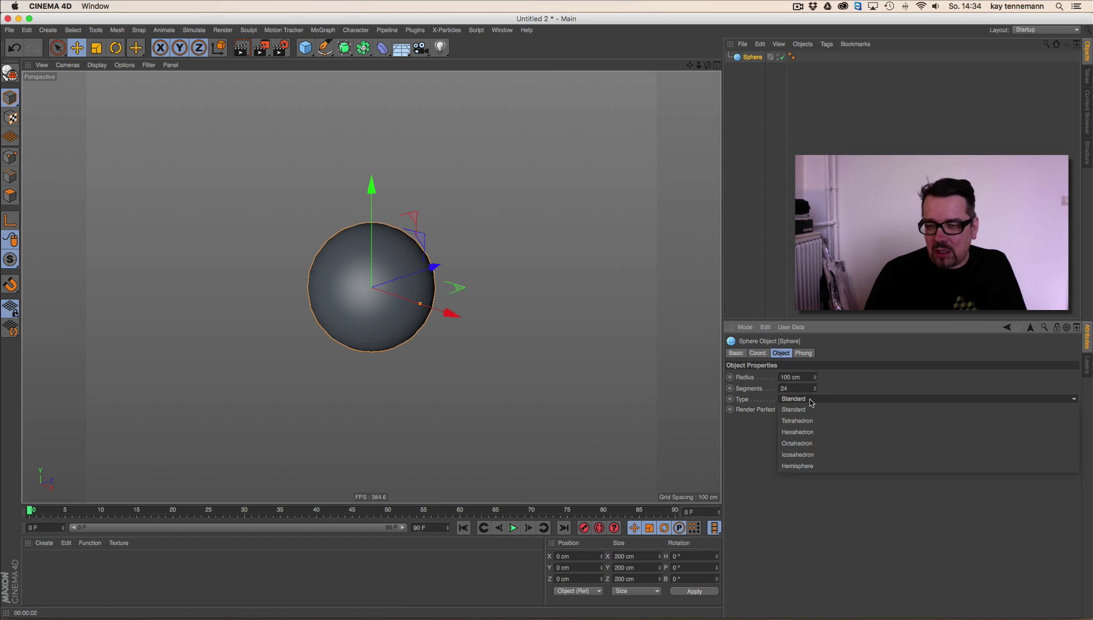
left_click(806, 468)
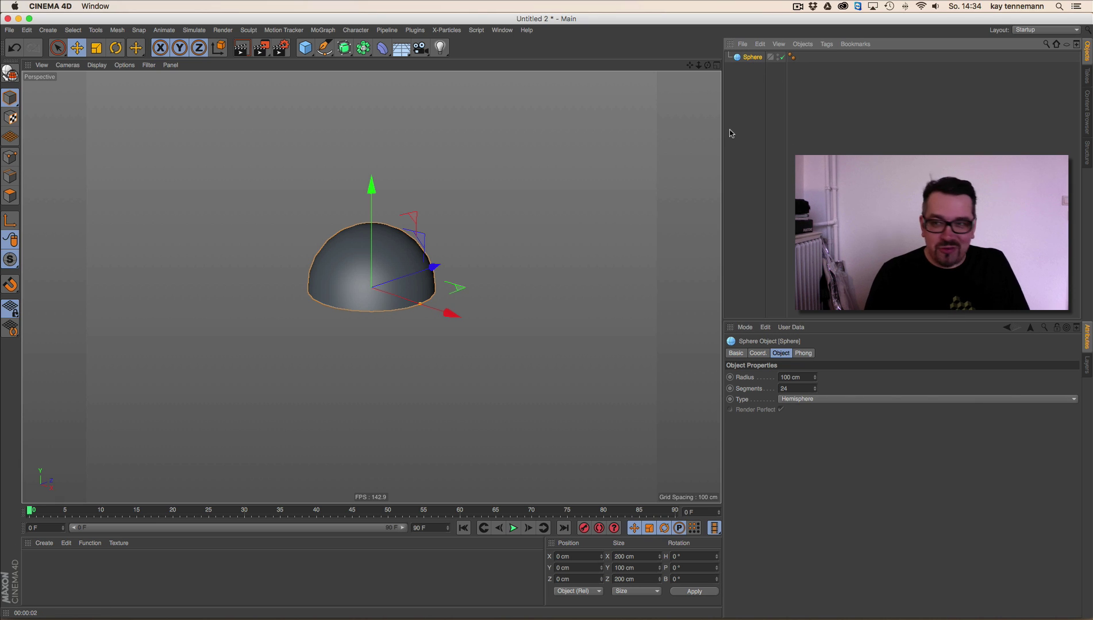
Step: Duplicate the hemisphere and set the copy's pitch rotation to 90°
left_click(687, 568)
type("90")
key("Return")
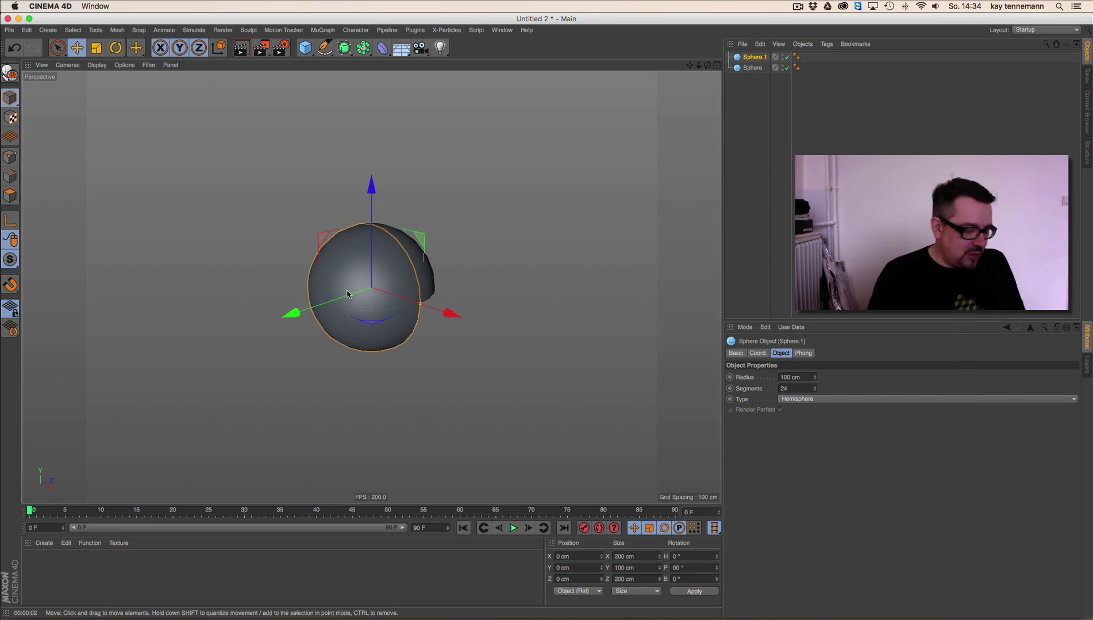
middle_click_drag(370, 350, 383, 330, "alt")
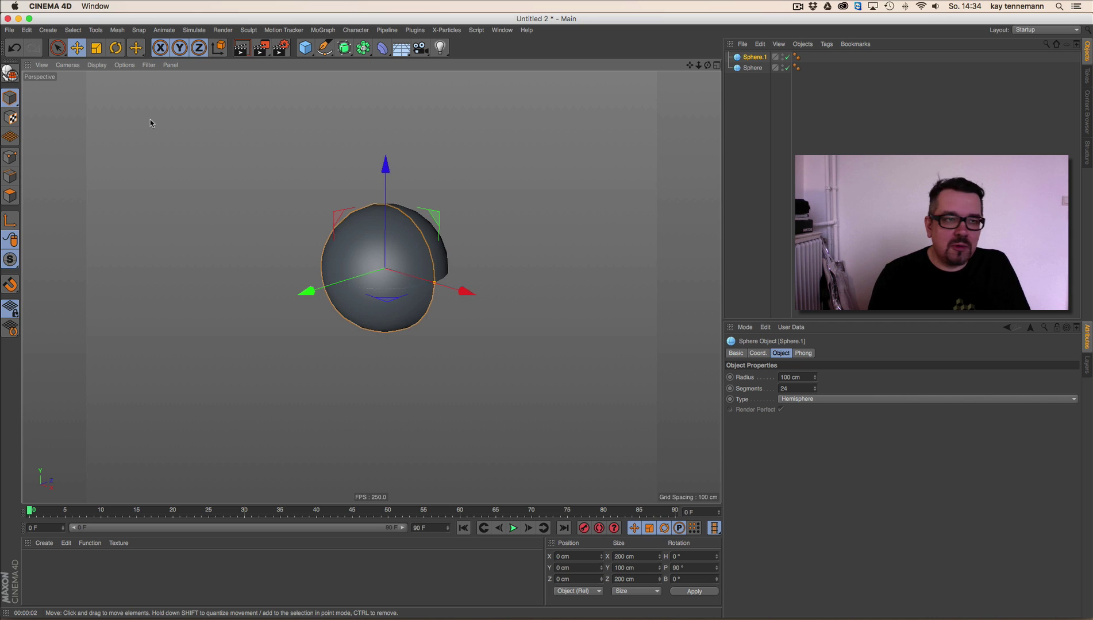
Step: Add a Null object and place both hemispheres inside it
left_click(75, 30)
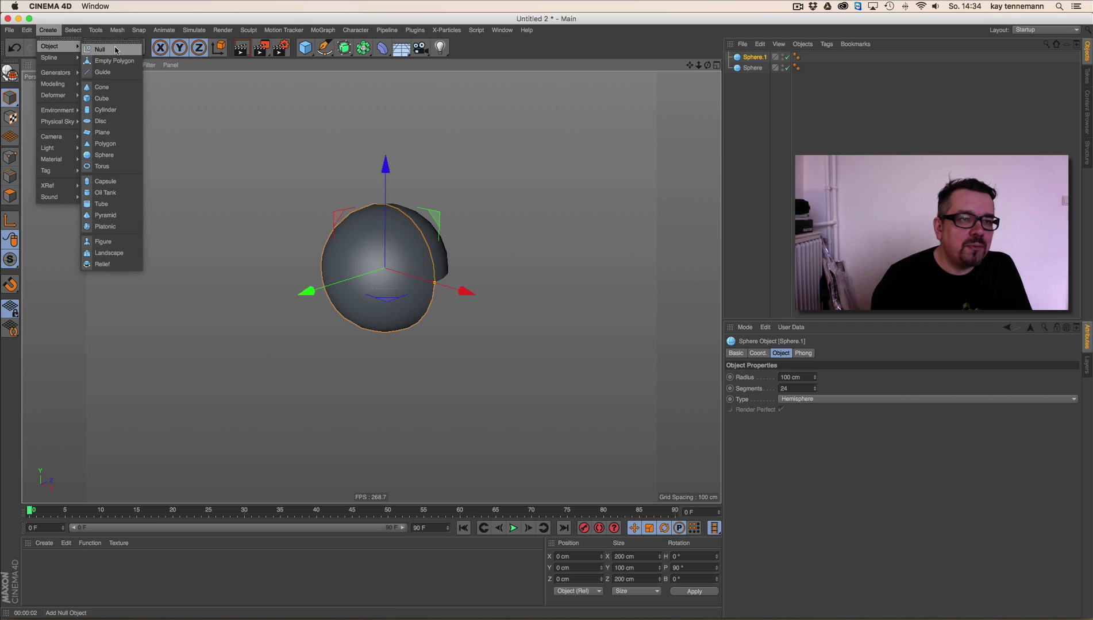
left_click(94, 47)
left_click_drag(749, 83, 747, 57)
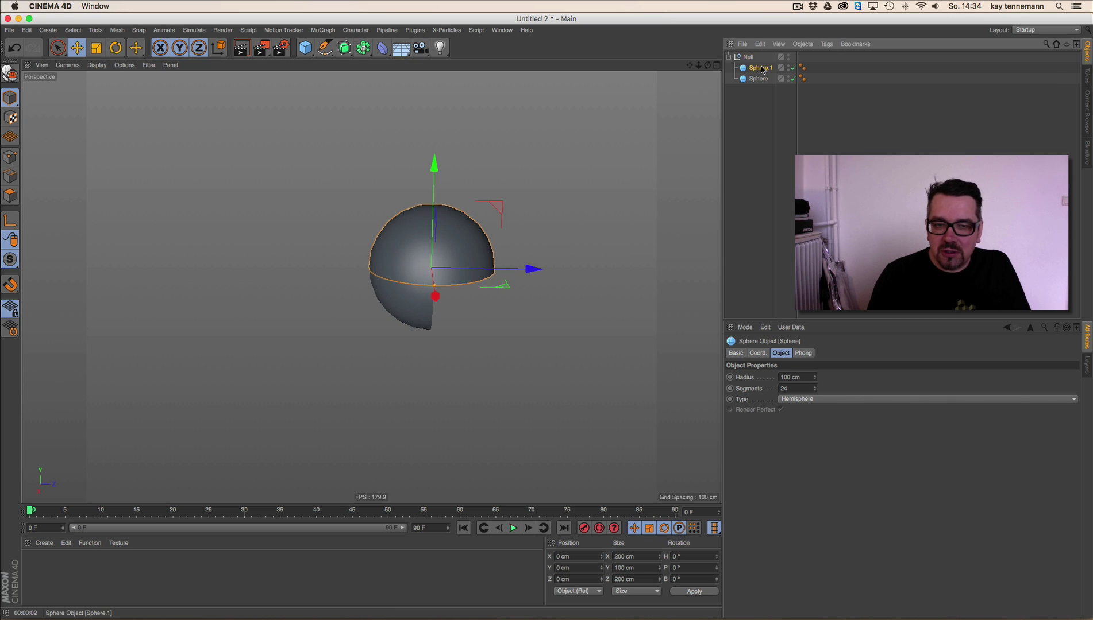
Step: Set the pitch rotation of Sphere.1 to 180° to close the two halves into a full ball
left_click(760, 68)
left_click(666, 568)
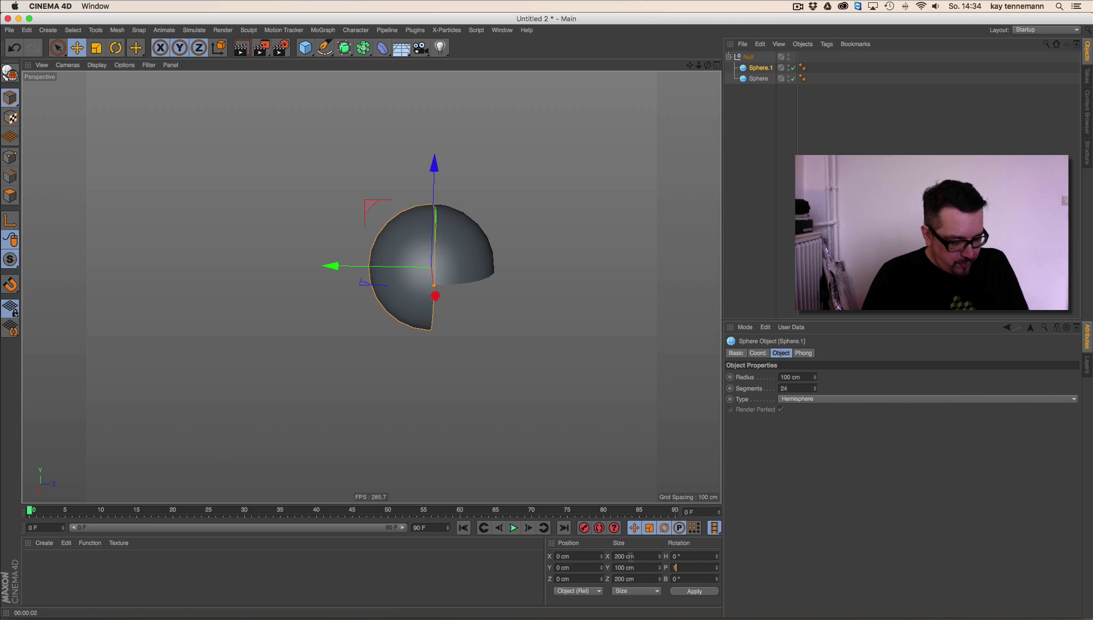
key("Return")
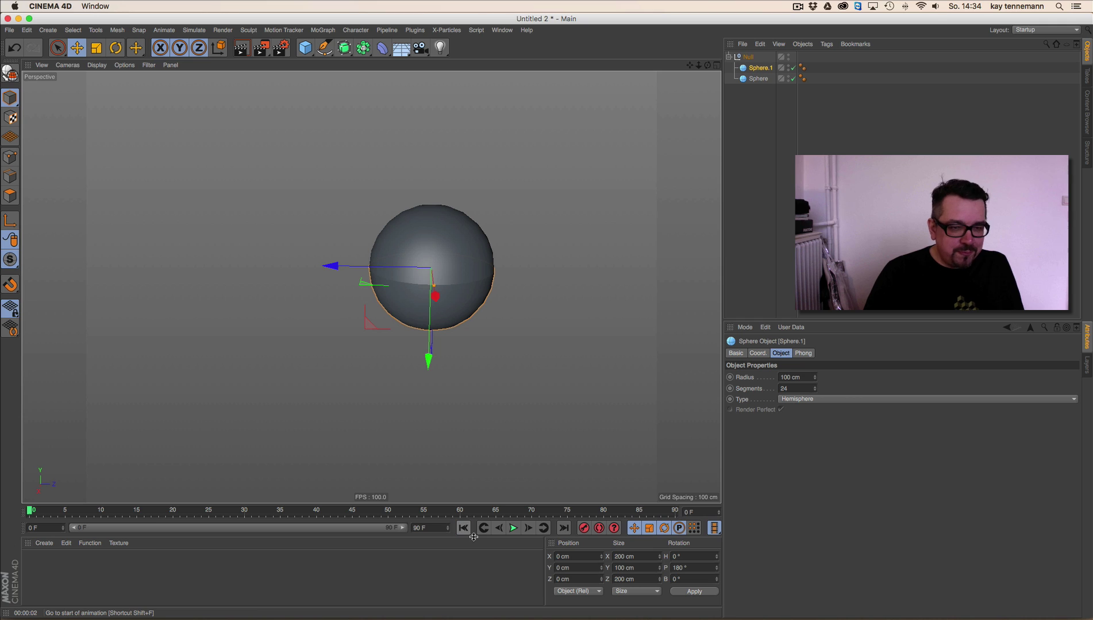
Step: Record rotation-only keyframes for both hemispheres at frame 0 and go to frame 5
left_click(758, 79, "shift")
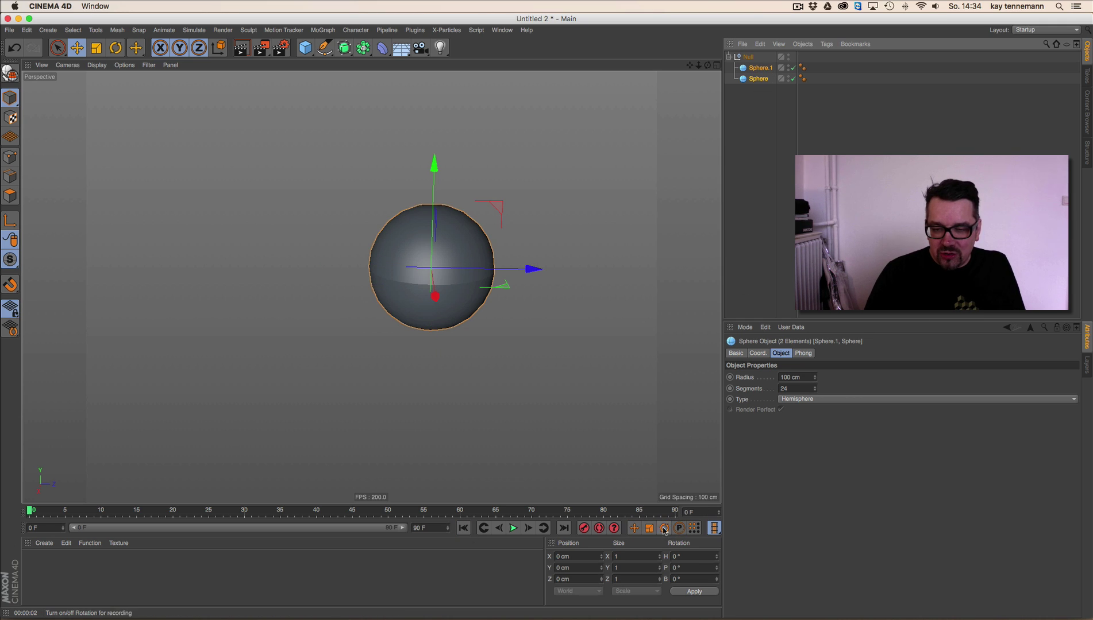
left_click(66, 510)
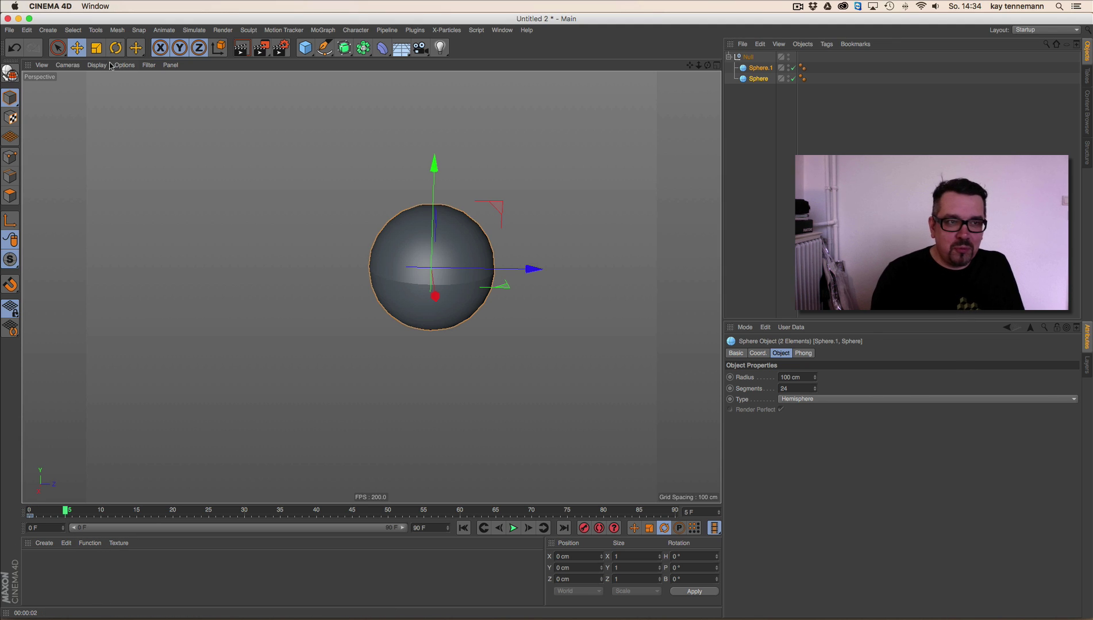
key("r")
left_click_drag(477, 229, 448, 205)
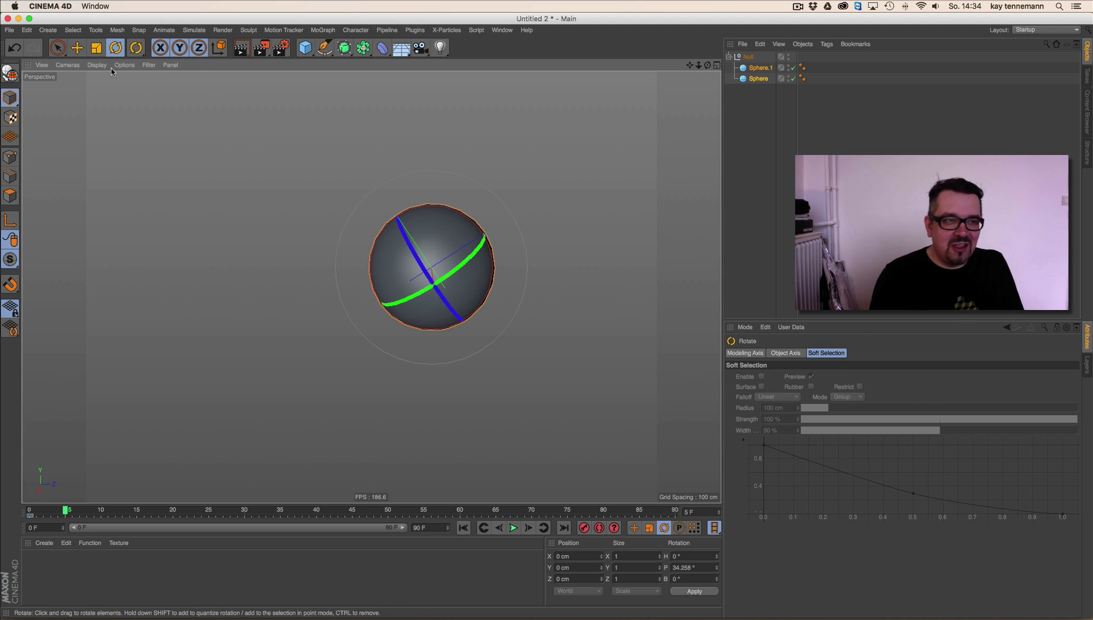
left_click(6, 50)
left_click(5, 49)
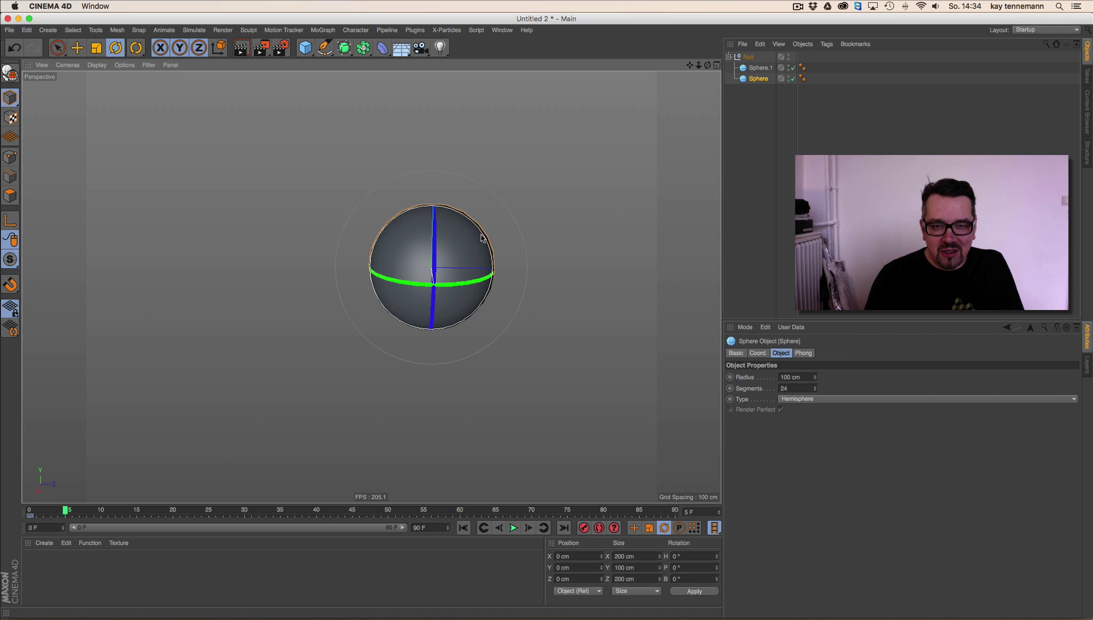
Step: Rotate the lower hemisphere to a pitch of about 131.6° at frame 5 and record its rotation keyframe
left_click_drag(482, 238, 564, 231)
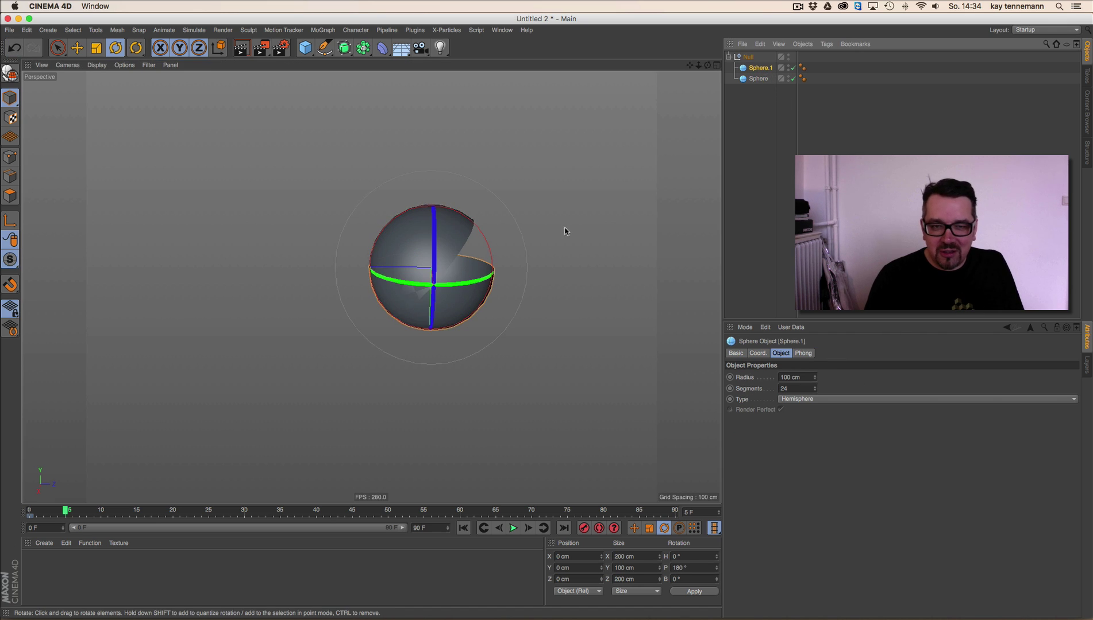
left_click_drag(488, 239, 499, 296)
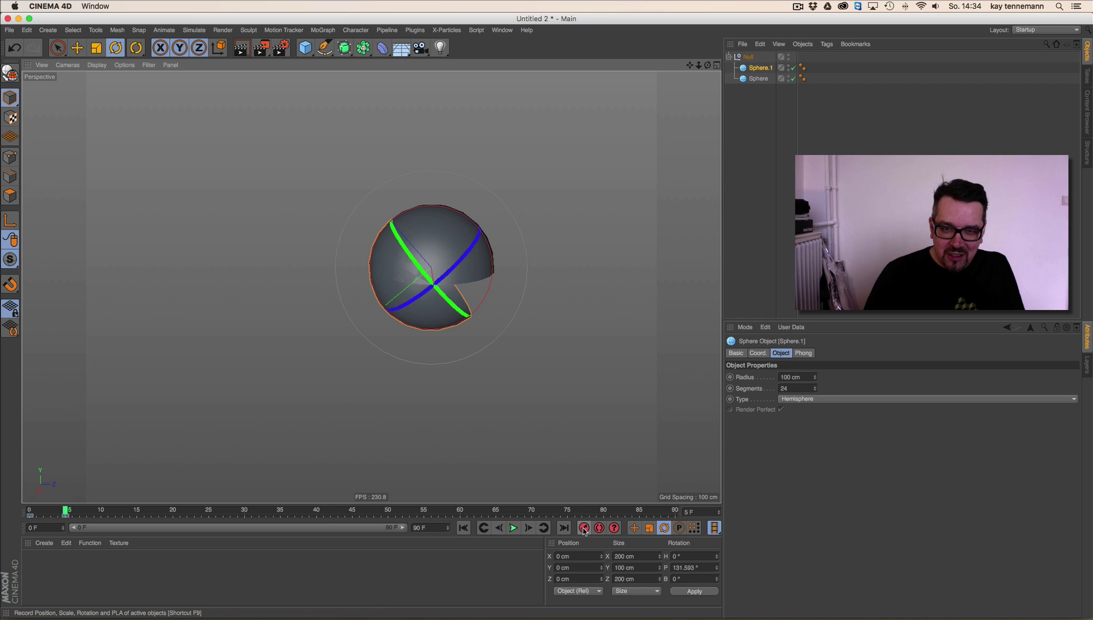
left_click(583, 531)
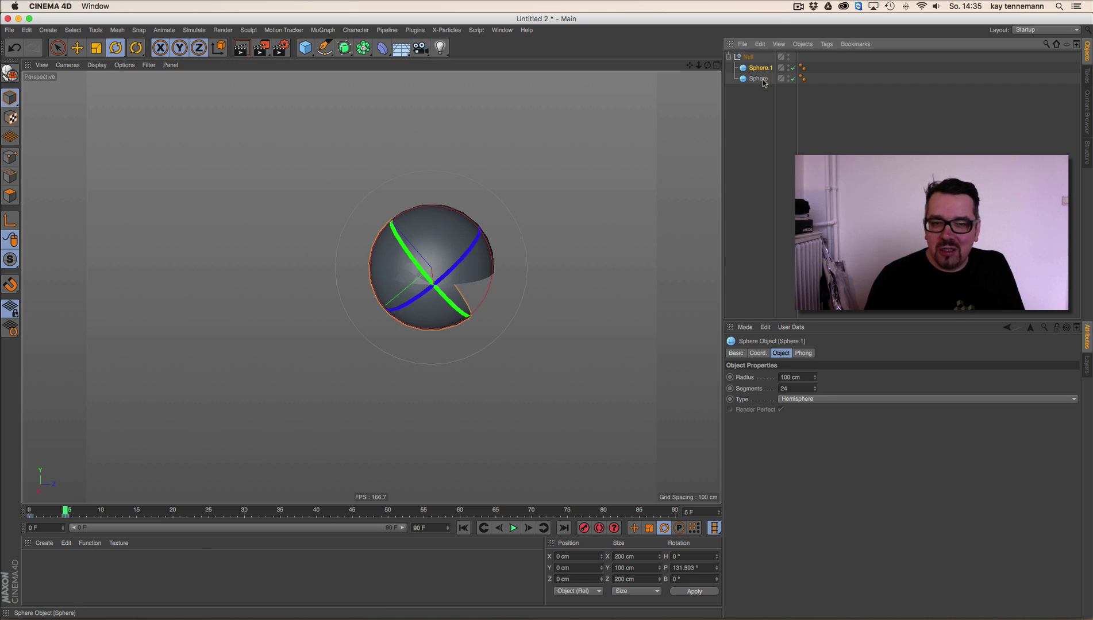
Step: Rotate the upper hemisphere to a pitch of about 43.7° at frame 5 and record its rotation keyframe
left_click(486, 245)
left_click_drag(485, 245, 480, 227)
left_click(583, 529)
Step: Play the mouth-opening animation from the start and view the opened ball from another angle
left_click(463, 528)
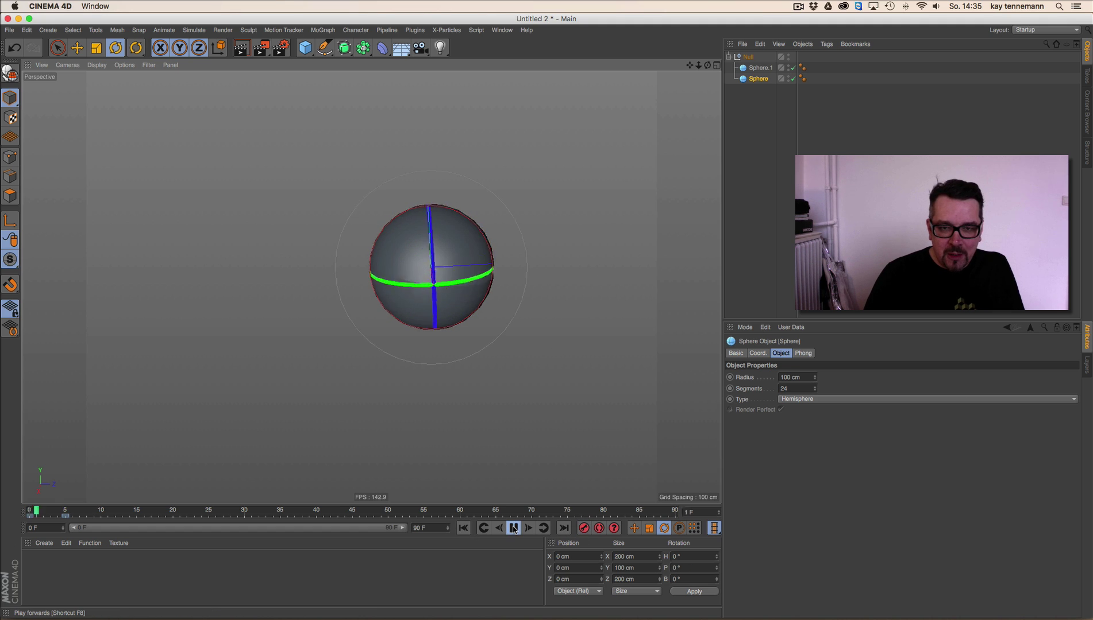
left_click(513, 529)
left_click(513, 529)
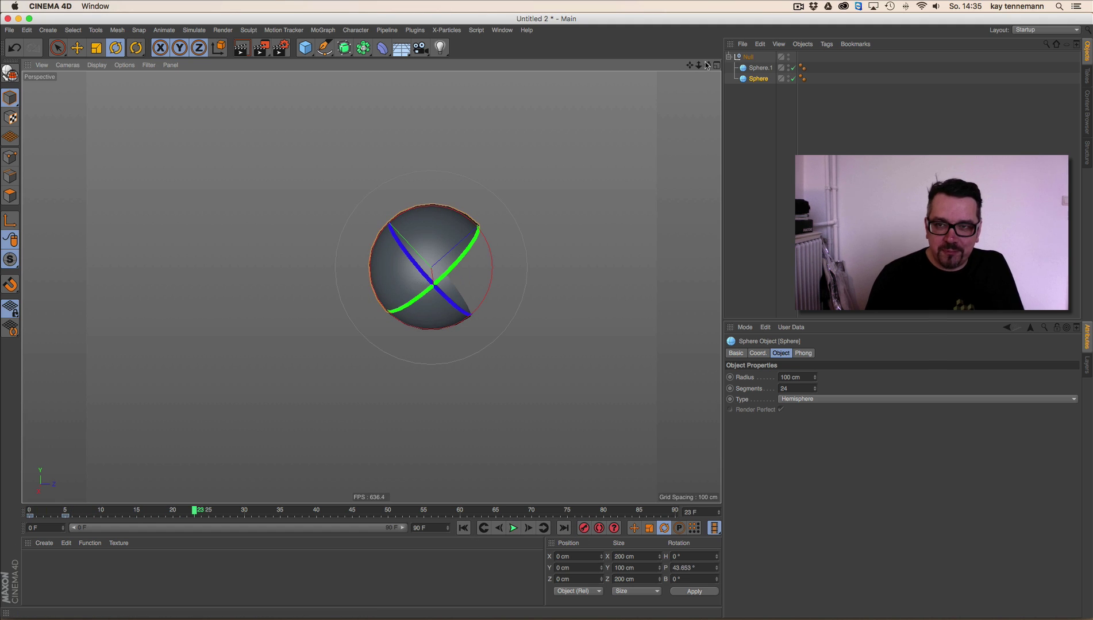
left_click_drag(707, 65, 675, 57)
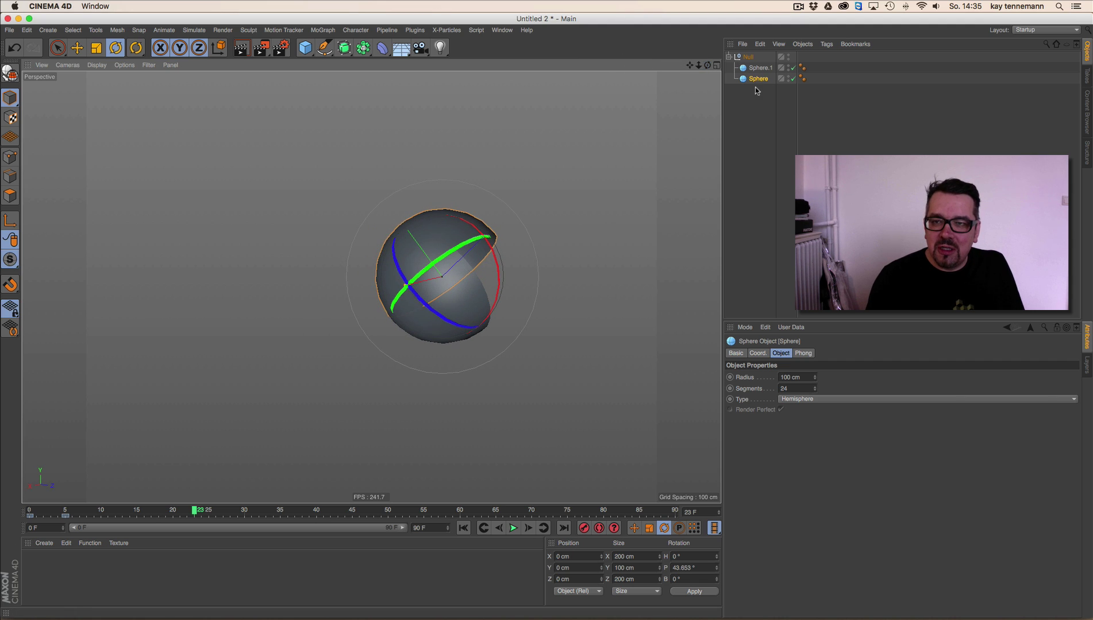
Step: Show the rotation tracks of both hemispheres in the Timeline, framed with room after their keyframes
left_click(759, 68, "shift")
right_click(764, 69)
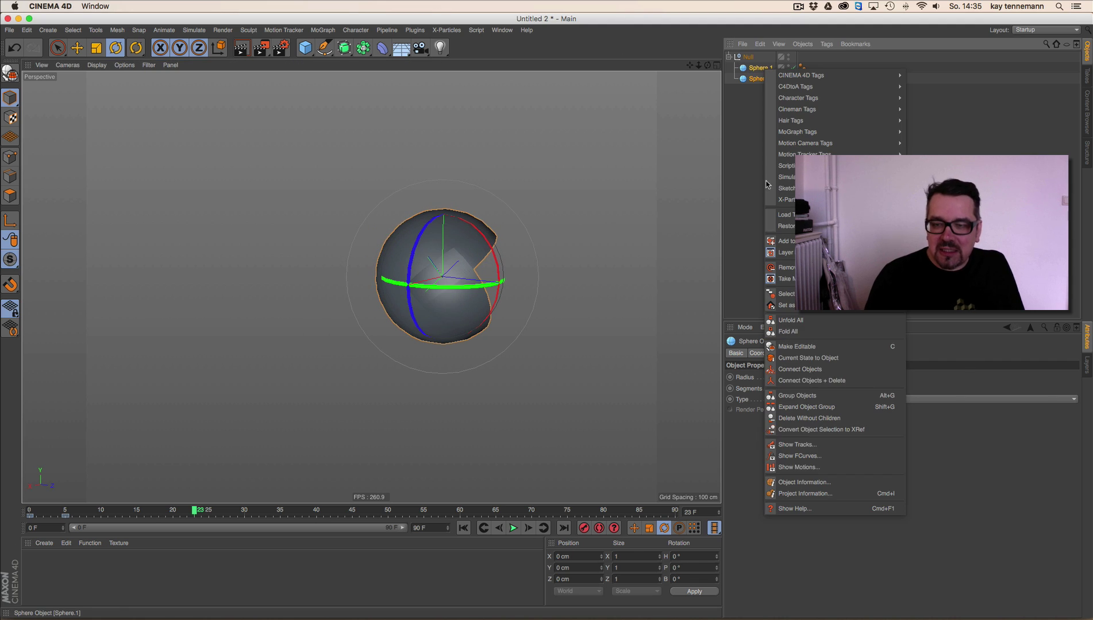
left_click(818, 447)
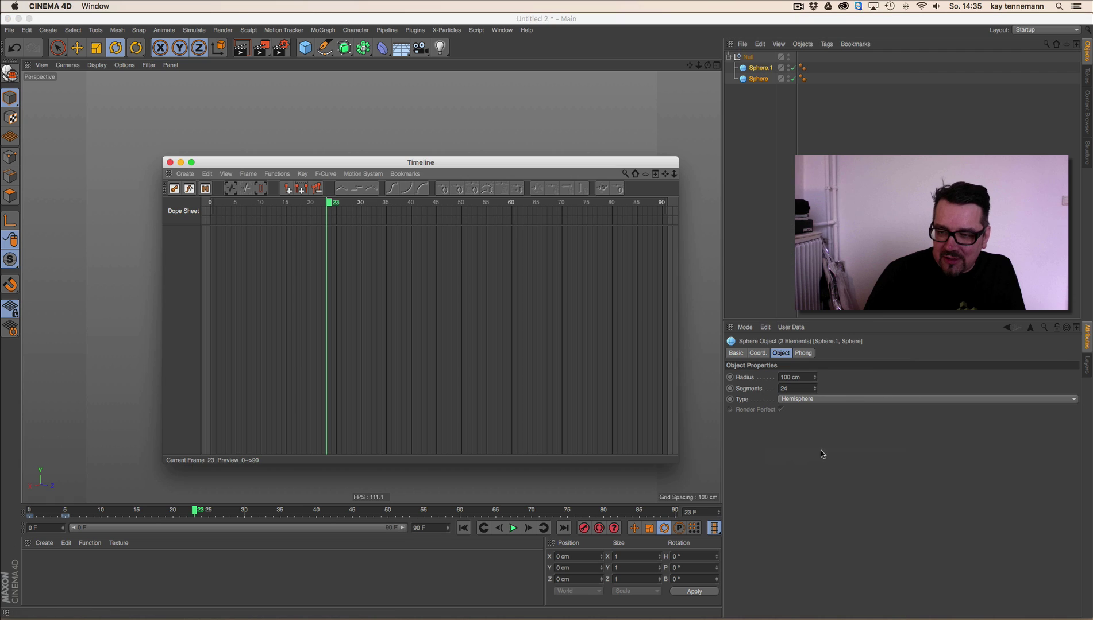
left_click(461, 525)
right_click(767, 77)
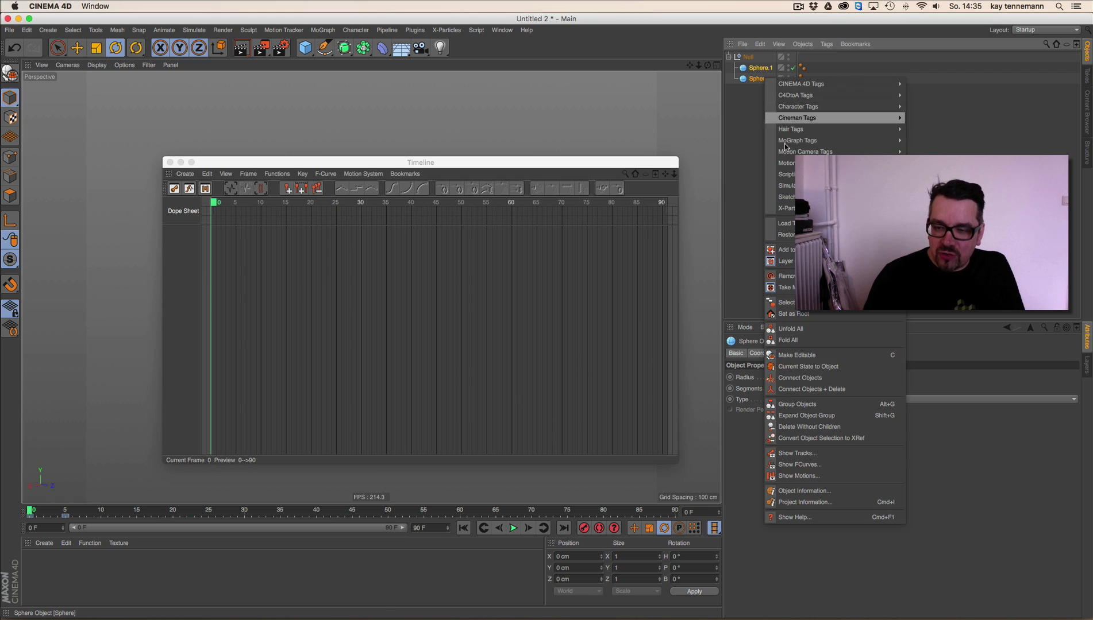
left_click(806, 453)
left_click(674, 173)
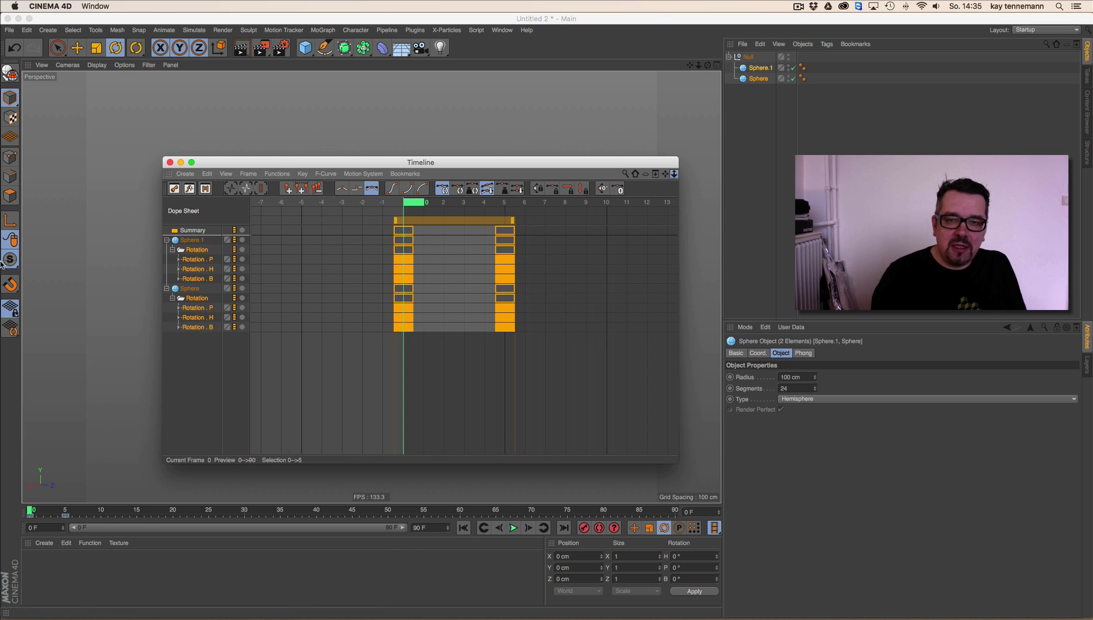
left_click_drag(674, 174, 454, 187)
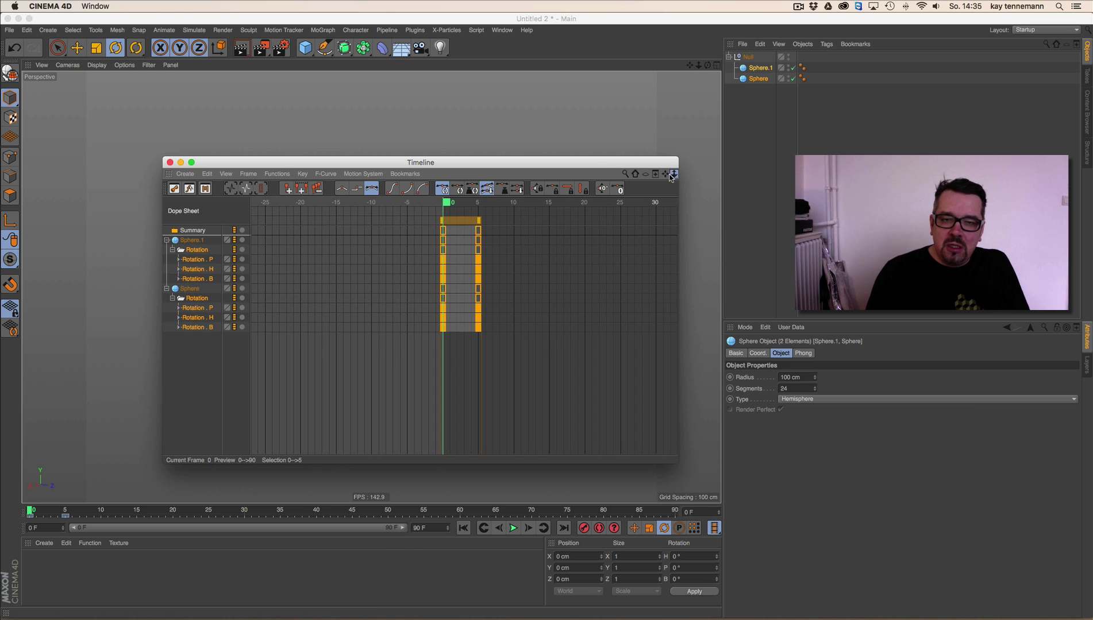
left_click_drag(674, 174, 451, 194)
left_click_drag(663, 178, 548, 190)
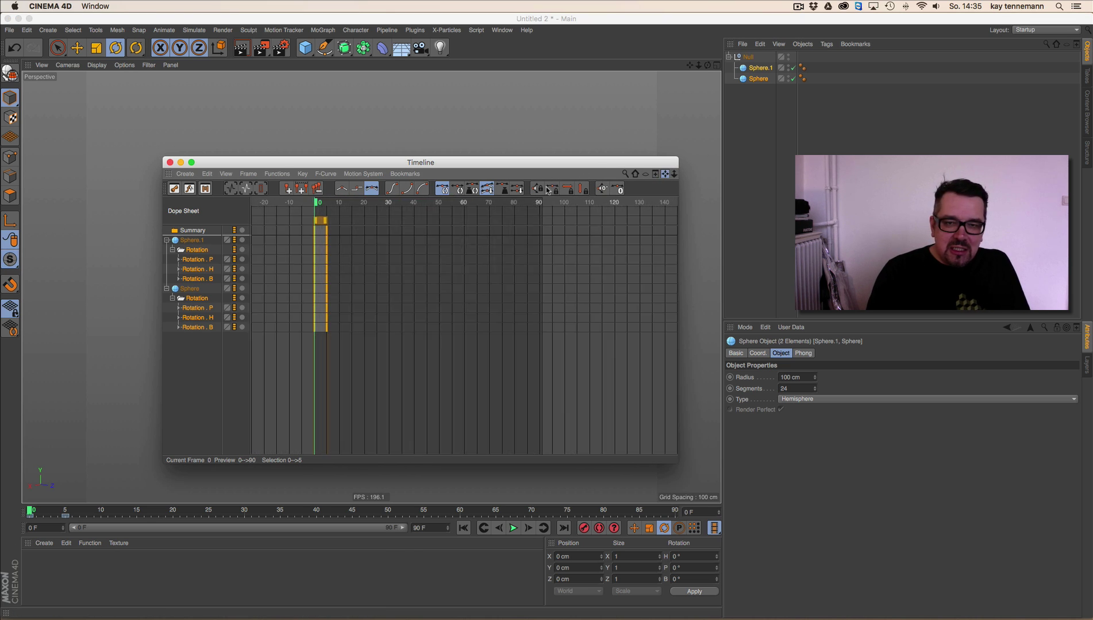
Step: Try to duplicate the hemispheres' rotation keyframes along the timeline with their individual tracks expanded
left_click_drag(297, 357, 260, 340)
left_click_drag(369, 339, 305, 352, "ctrl")
left_click(14, 49)
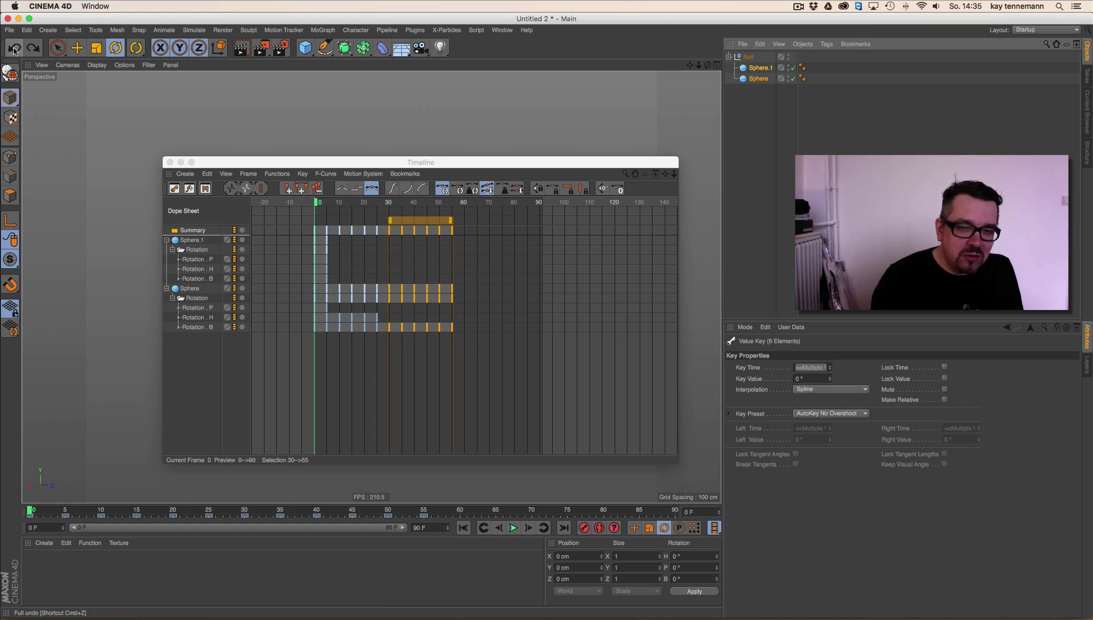
left_click(14, 50)
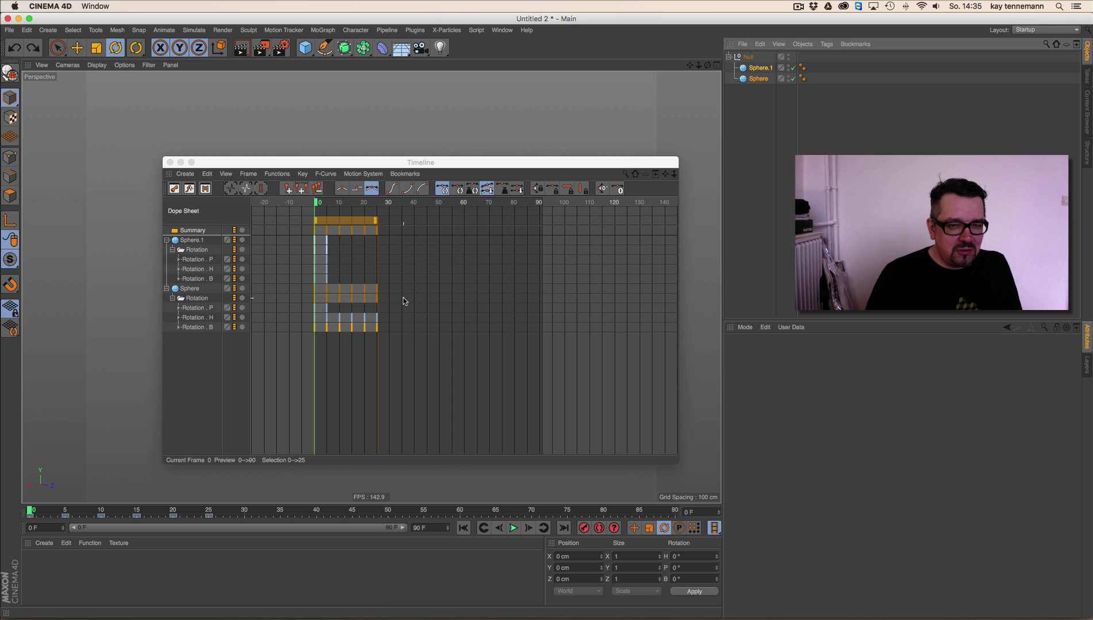
Step: Collapse the tracks of both hemispheres in the Timeline and undo the remaining keyframe duplication
left_click(166, 240)
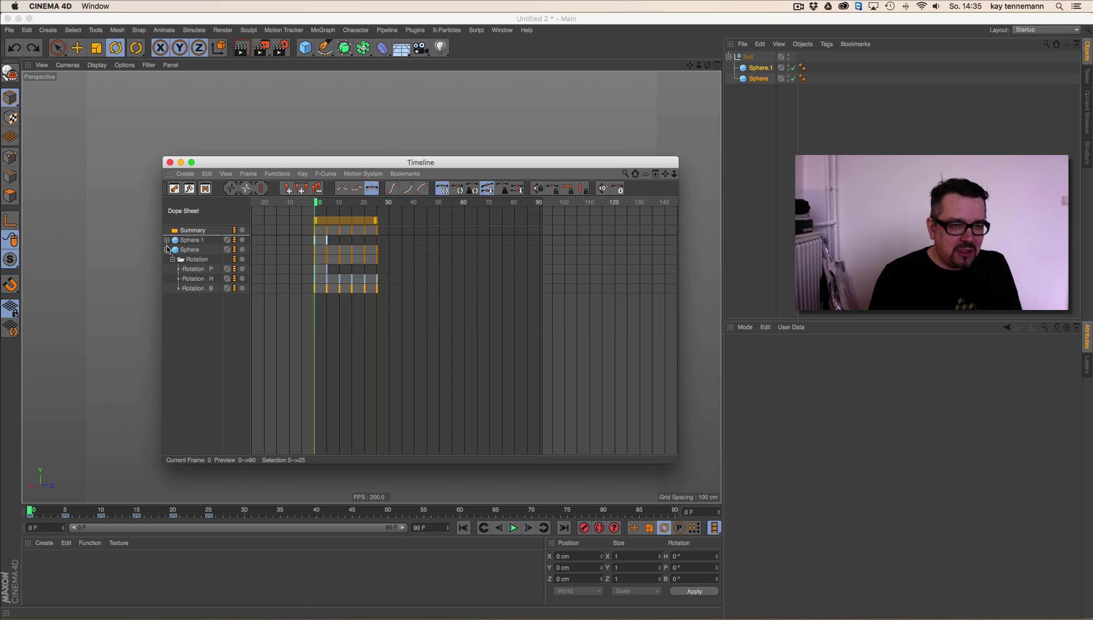
left_click(167, 250)
key("super+z")
key("super+z")
key("super+z")
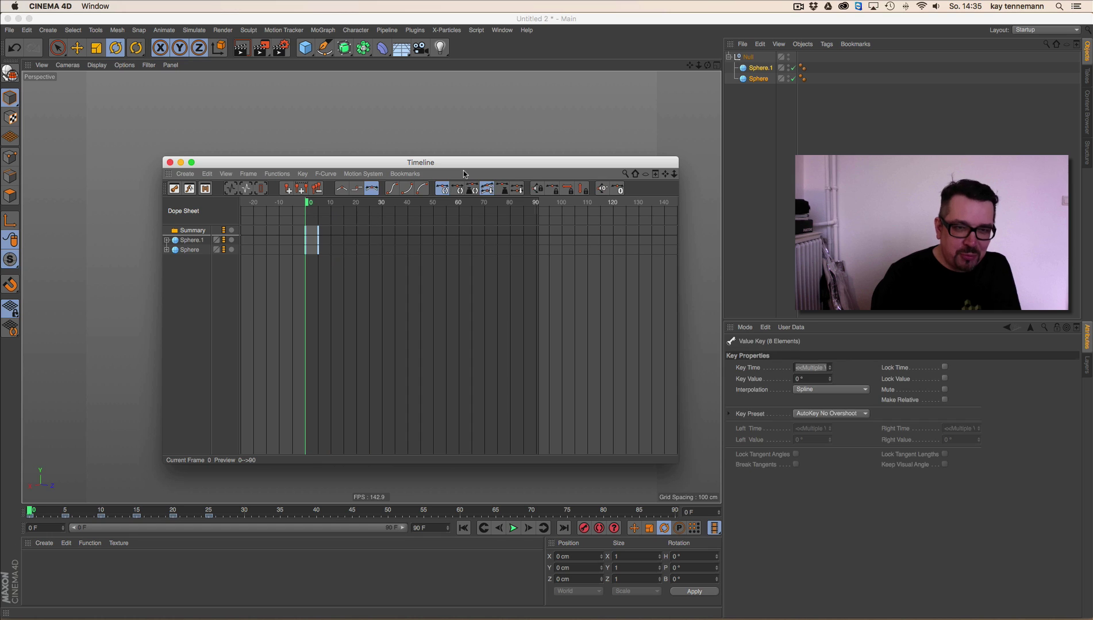
Step: Duplicate the mouth keyframes of both hemispheres in growing blocks, every five frames up to frame 75
left_click_drag(436, 214, 335, 257)
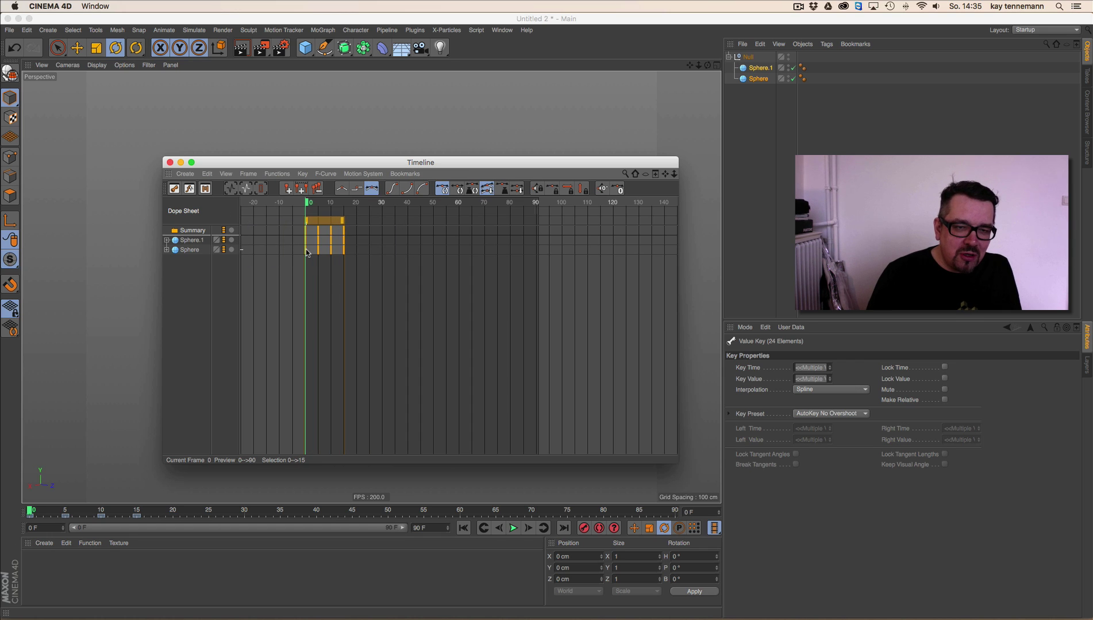
left_click(358, 250, "ctrl")
left_click(14, 48)
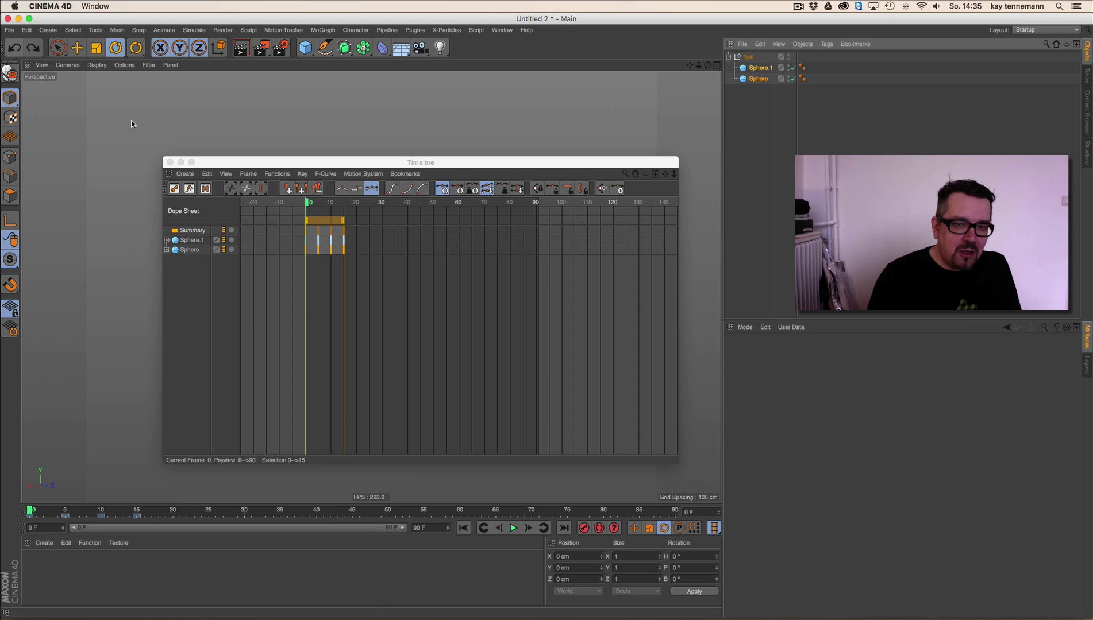
mouse_move(368, 260)
left_mouse_down()
mouse_move(305, 231)
mouse_move(305, 248)
mouse_move(358, 255)
left_mouse_up()
left_click_drag(451, 267, 276, 214)
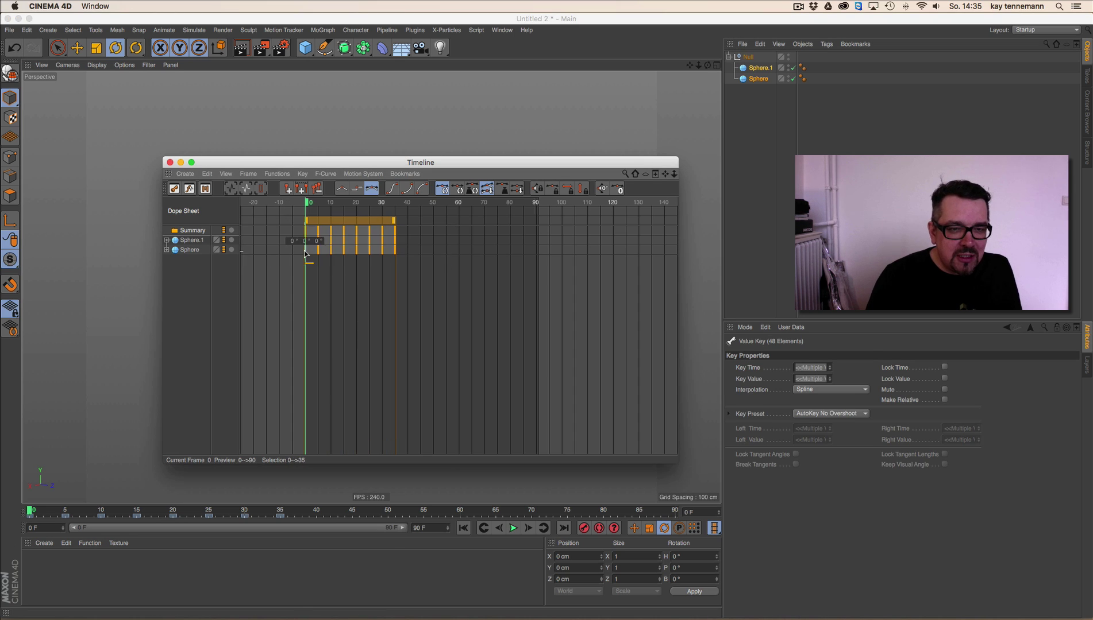
left_click_drag(308, 253, 412, 264, "ctrl")
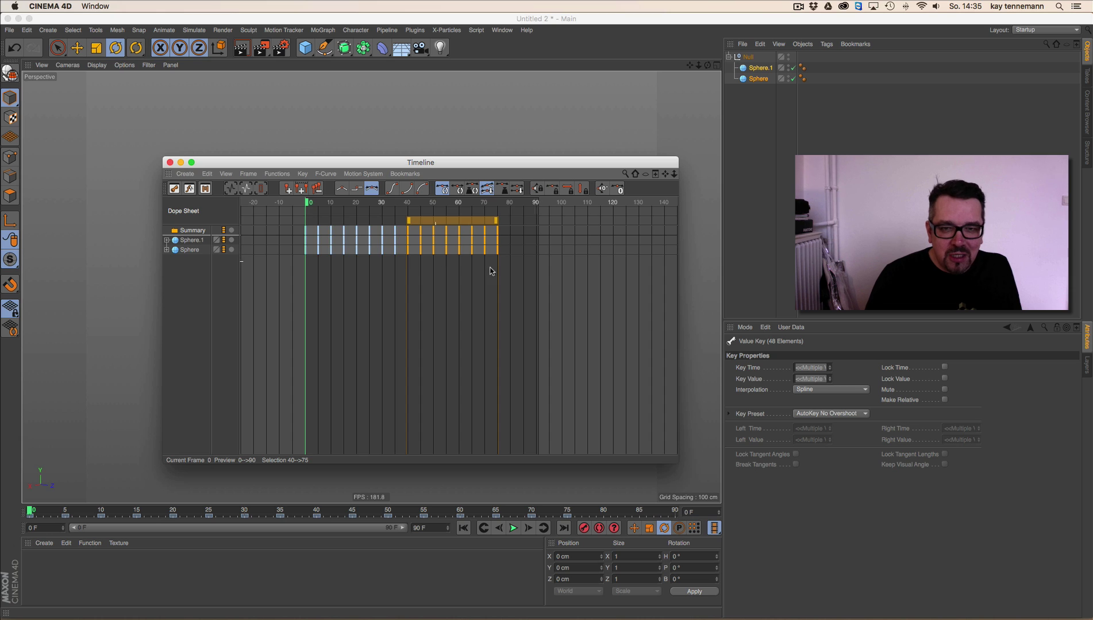
Step: Copy the whole keyframe block to frames 80–155, and copy the doubled block to frames 160–315
left_click_drag(533, 272, 518, 251)
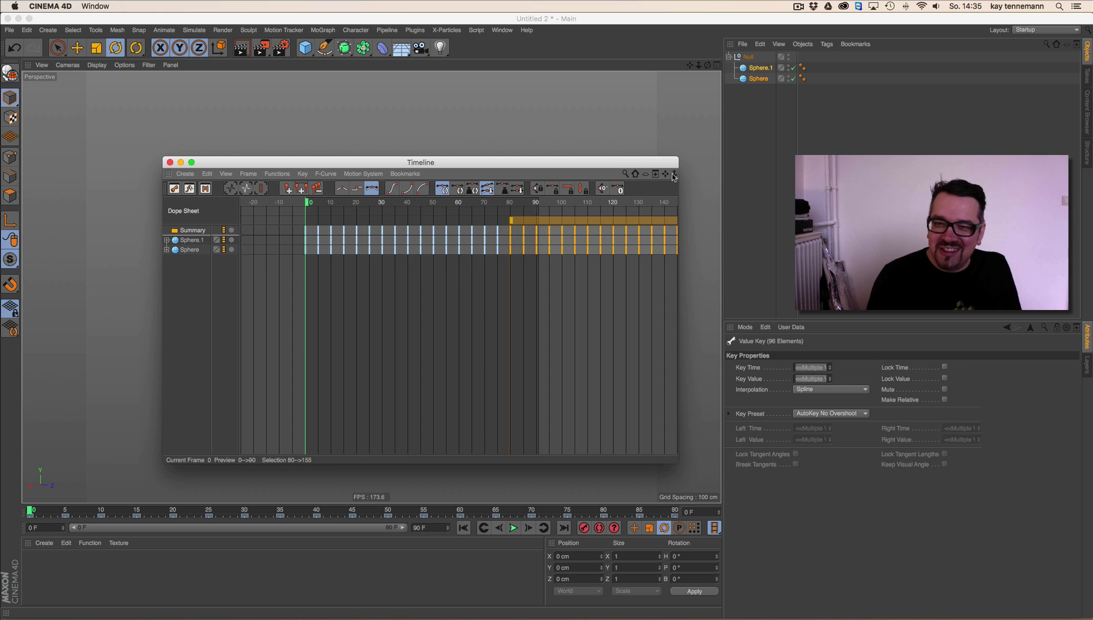
left_click_drag(673, 176, 573, 272)
left_click_drag(673, 175, 573, 265)
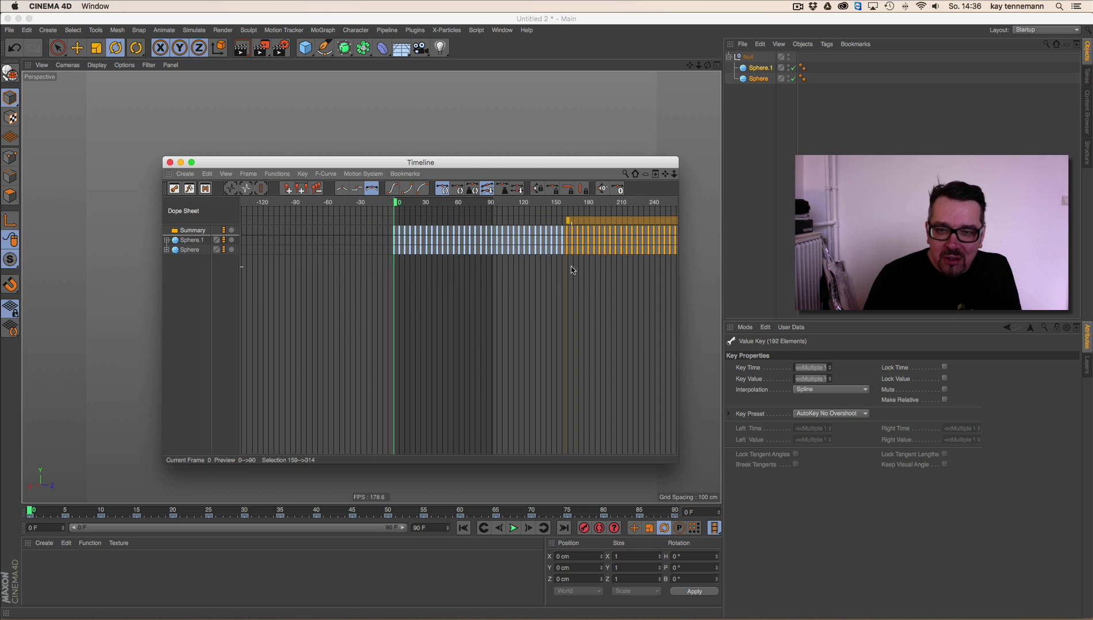
left_click_drag(674, 174, 521, 223)
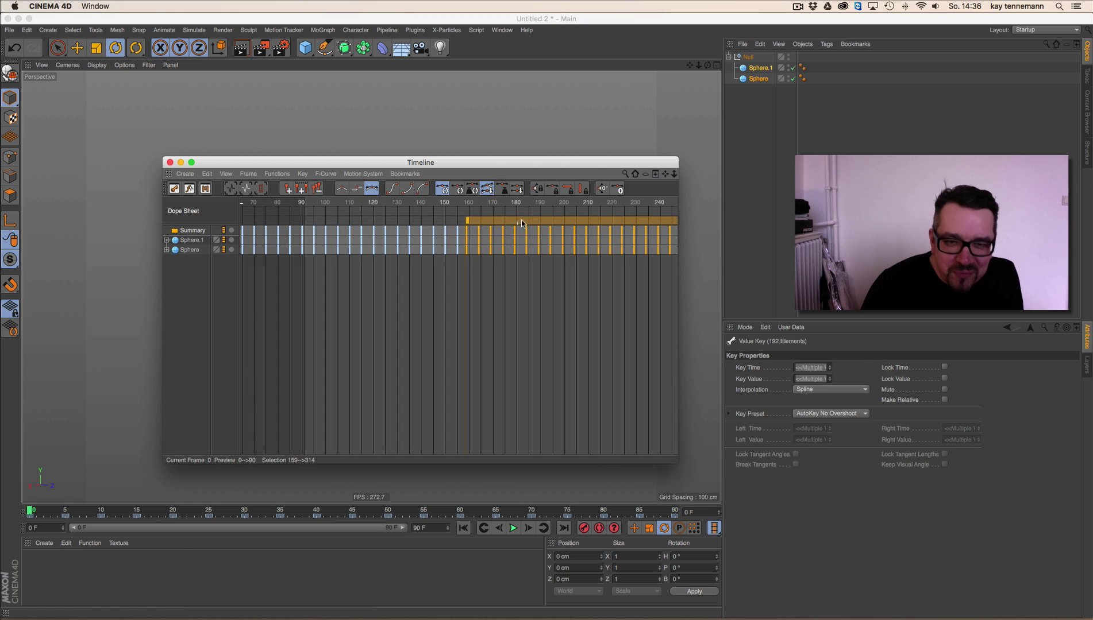
left_click_drag(467, 254, 470, 254)
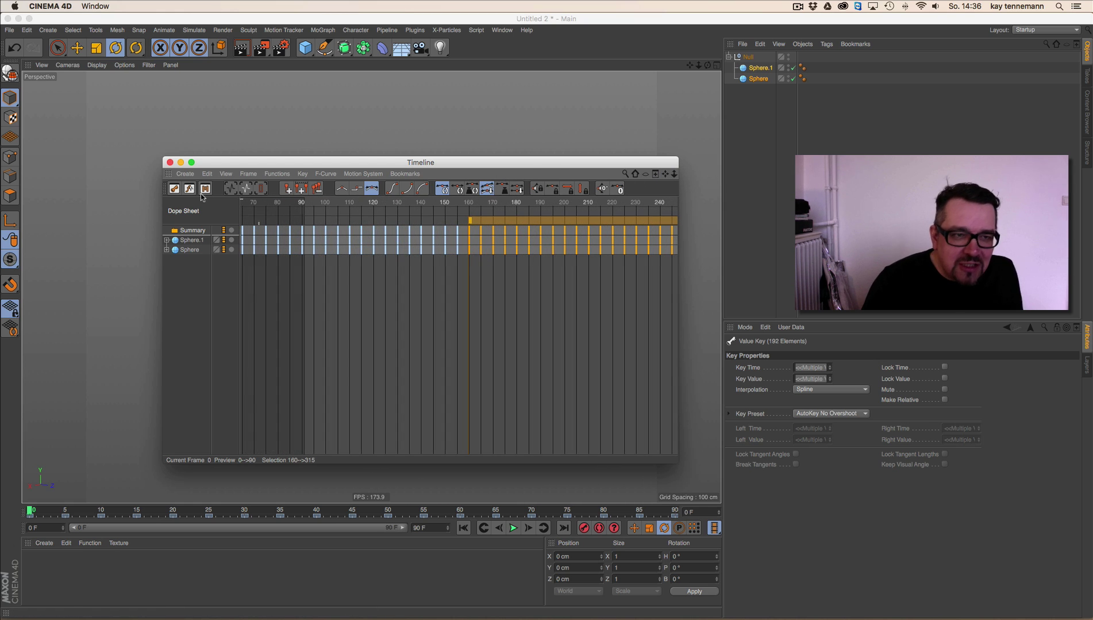
Step: Close the Timeline and play the repeating mouth animation
left_click(170, 163)
left_click(513, 528)
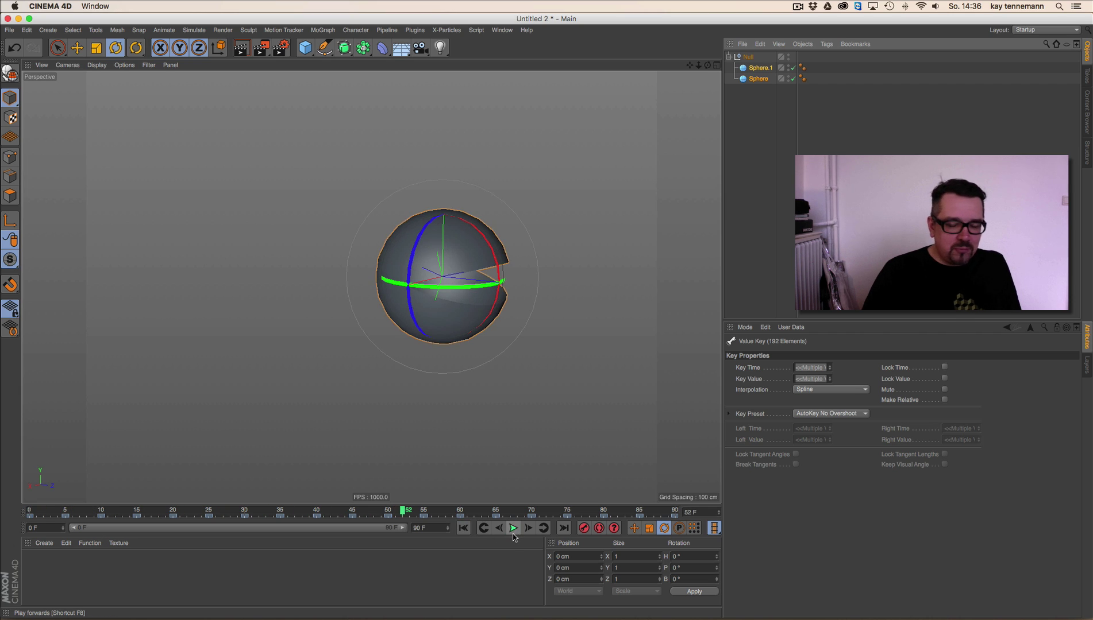
left_click(514, 529)
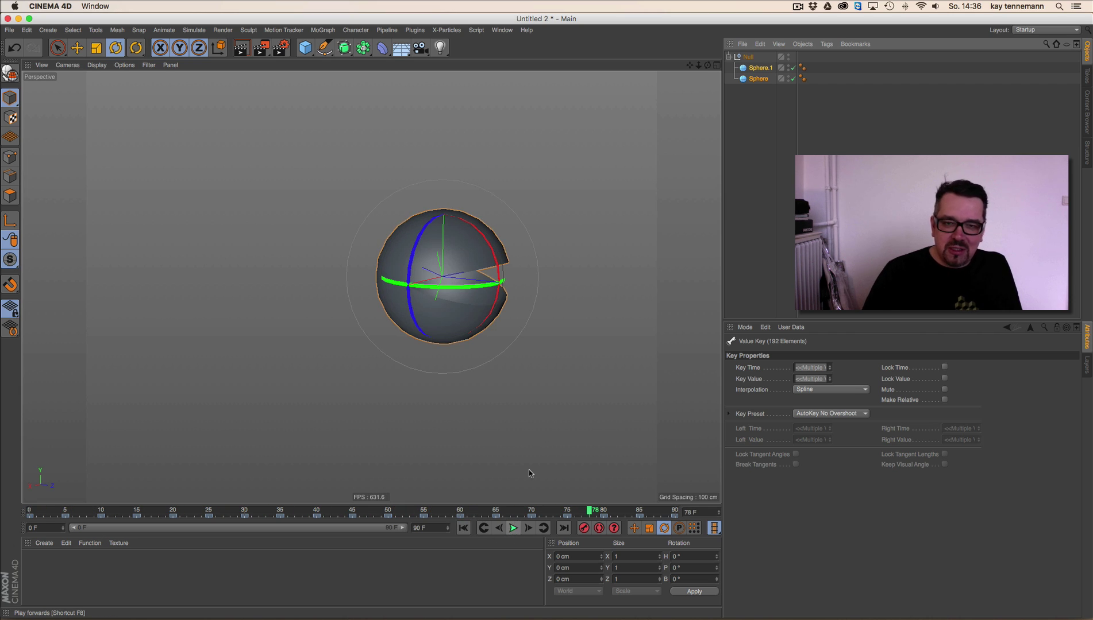
Step: Add a capsule and scale it uniformly to about 16.3 cm wide and 32.6 cm high
left_click(305, 48)
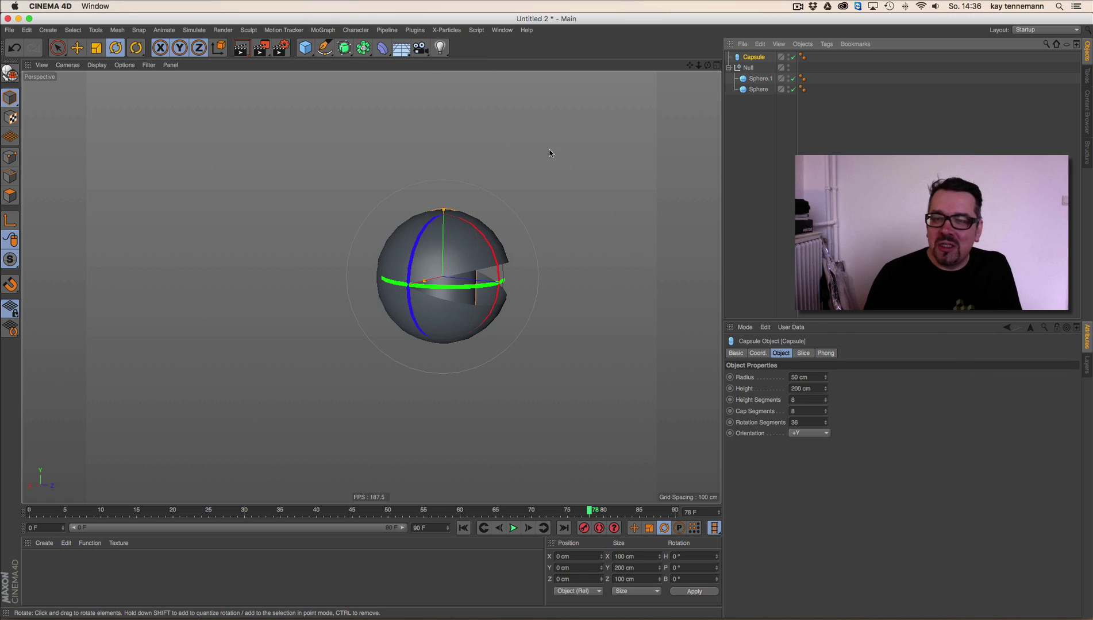
key("t")
left_click_drag(491, 233, 303, 283)
key("e")
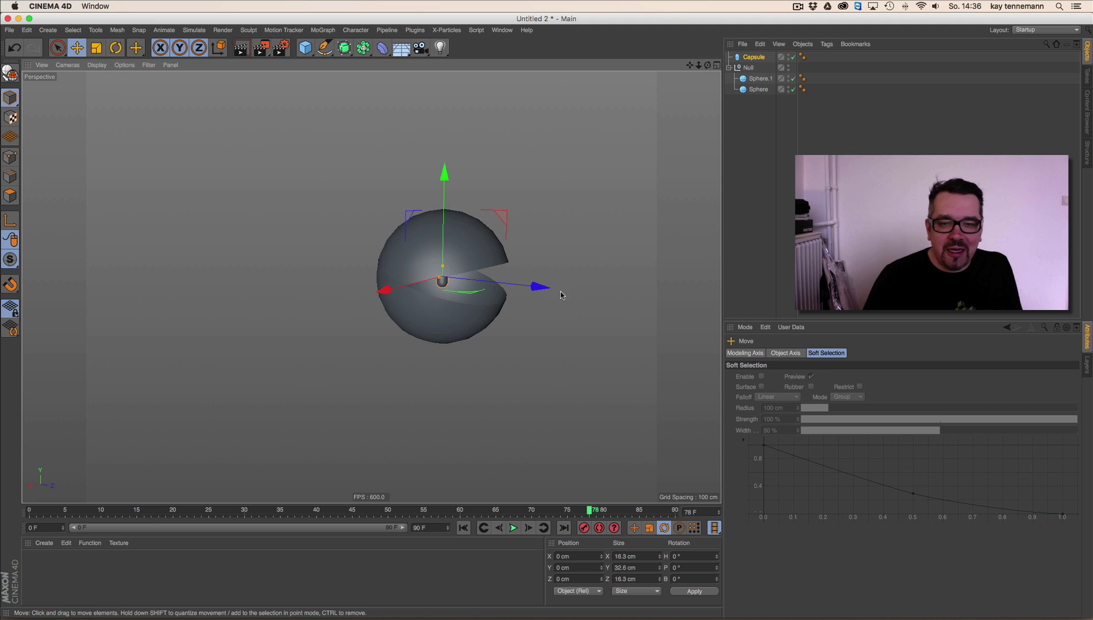
Step: Place the capsule as an eye at the ball's upper front and duplicate it beside the first at X about 24.2 cm
left_click_drag(441, 281, 509, 223)
scroll(483, 265, "up", 6)
middle_click_drag(483, 264, 469, 284, "alt")
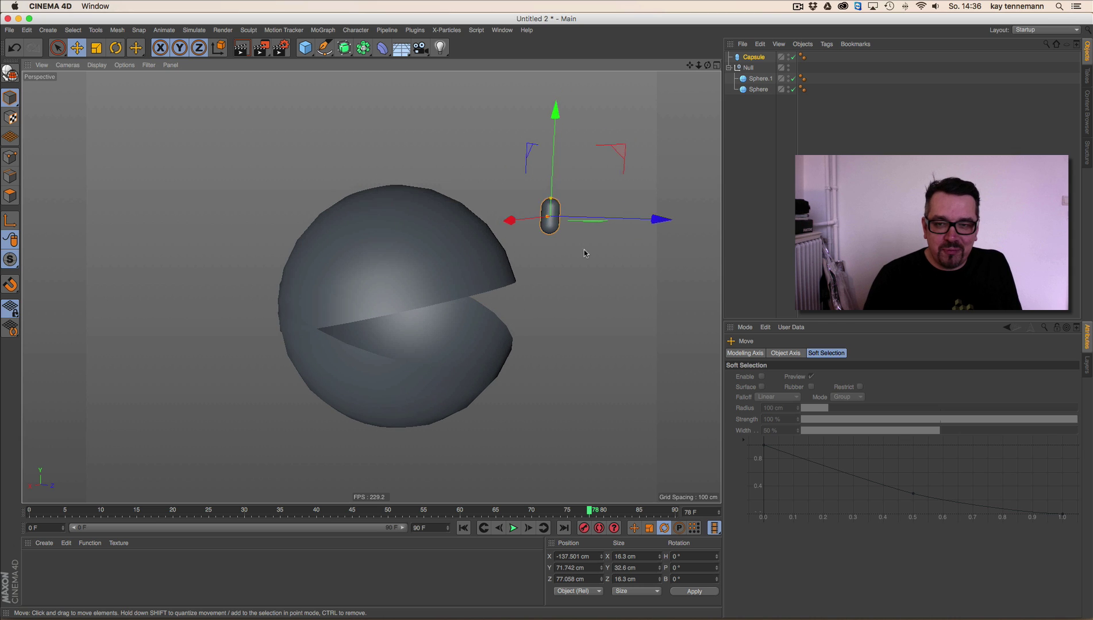
left_click_drag(656, 224, 499, 243)
left_click_drag(566, 248, 360, 246)
left_click_drag(512, 259, 615, 259, "alt")
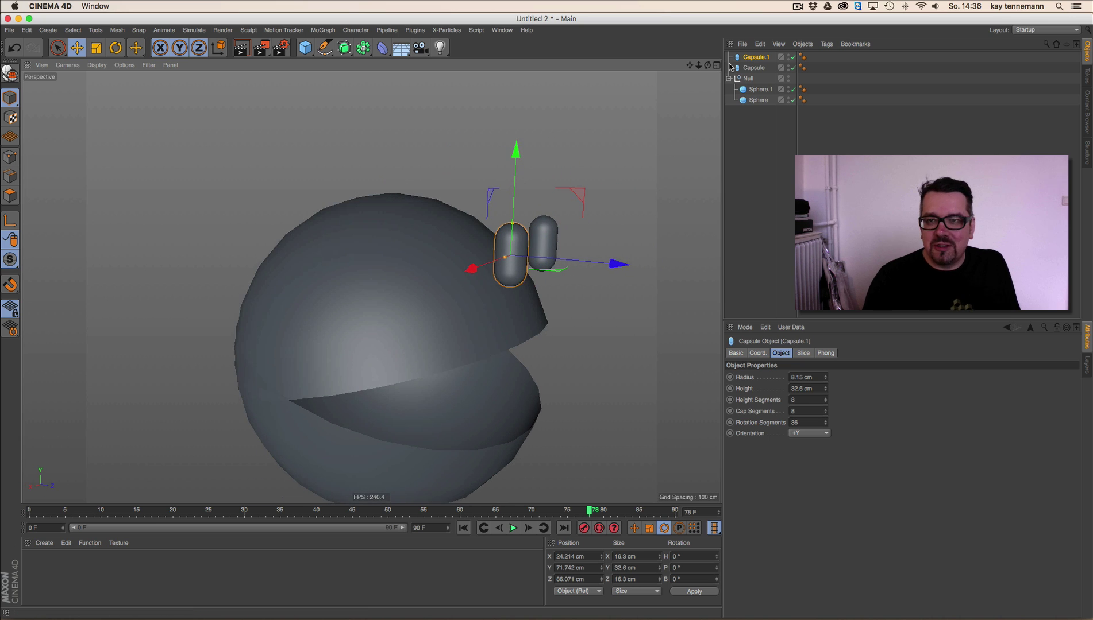
Step: Make both capsules children of the upper hemisphere so they follow its rotation
left_click(754, 67, "shift")
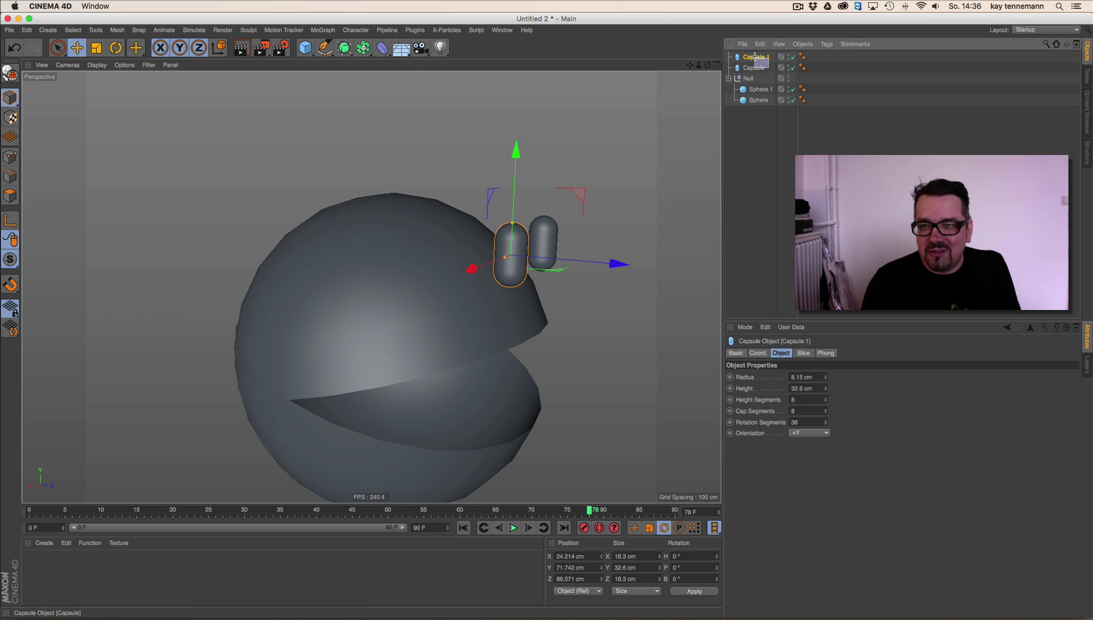
left_click(758, 100)
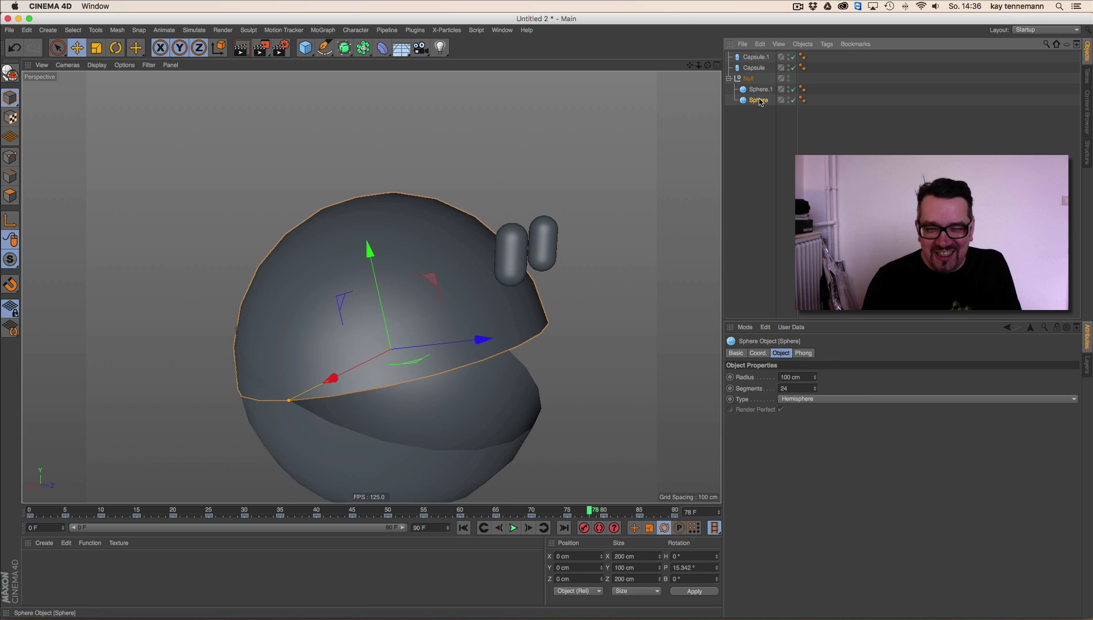
left_click(757, 67)
left_click_drag(759, 99, 761, 92)
left_click(755, 56)
left_click(757, 67, "shift")
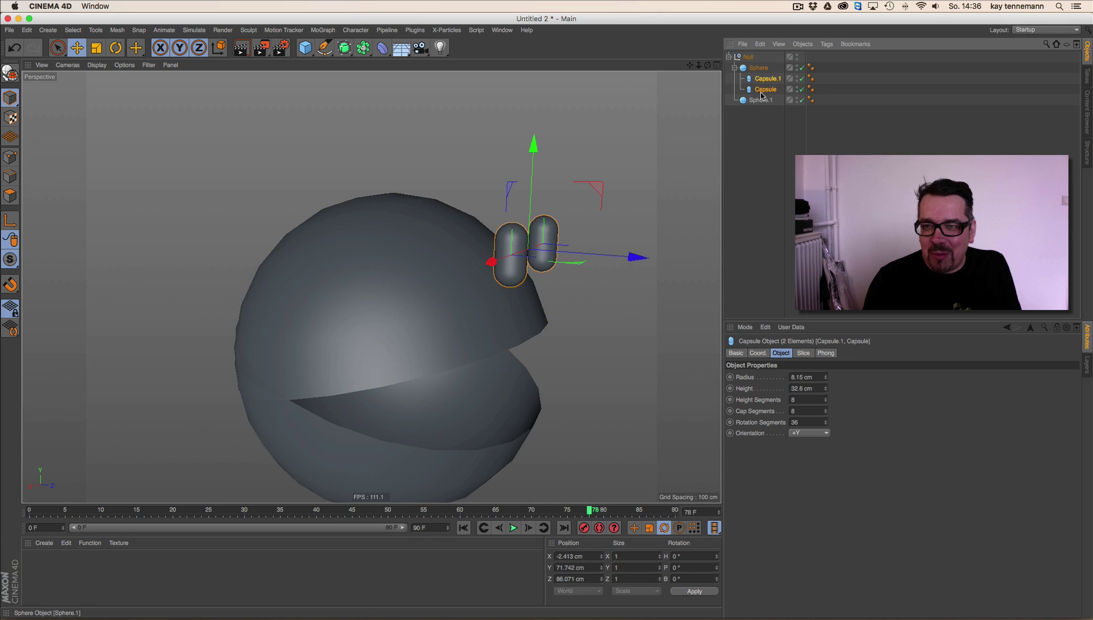
Step: Sink both capsule eyes into the upper hemisphere at about Y 68.3 cm, Z 61.5 cm and tilt them to a pitch of about 44.5°
left_click_drag(635, 258, 596, 254)
key("r")
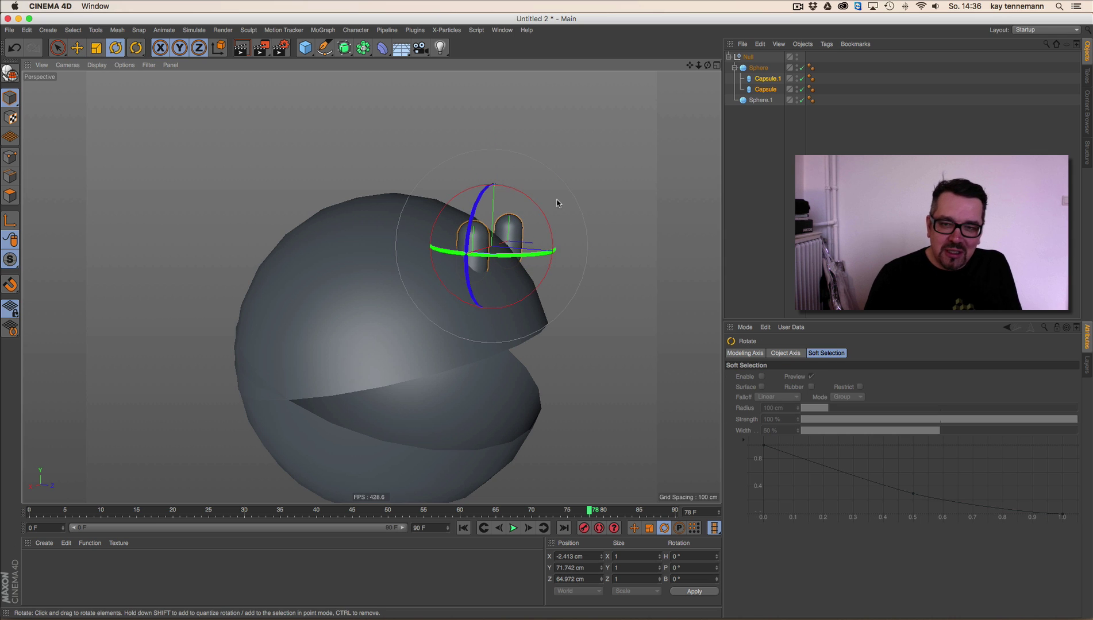
left_click_drag(546, 209, 148, 177)
key("e")
scroll(222, 213, "down", 5)
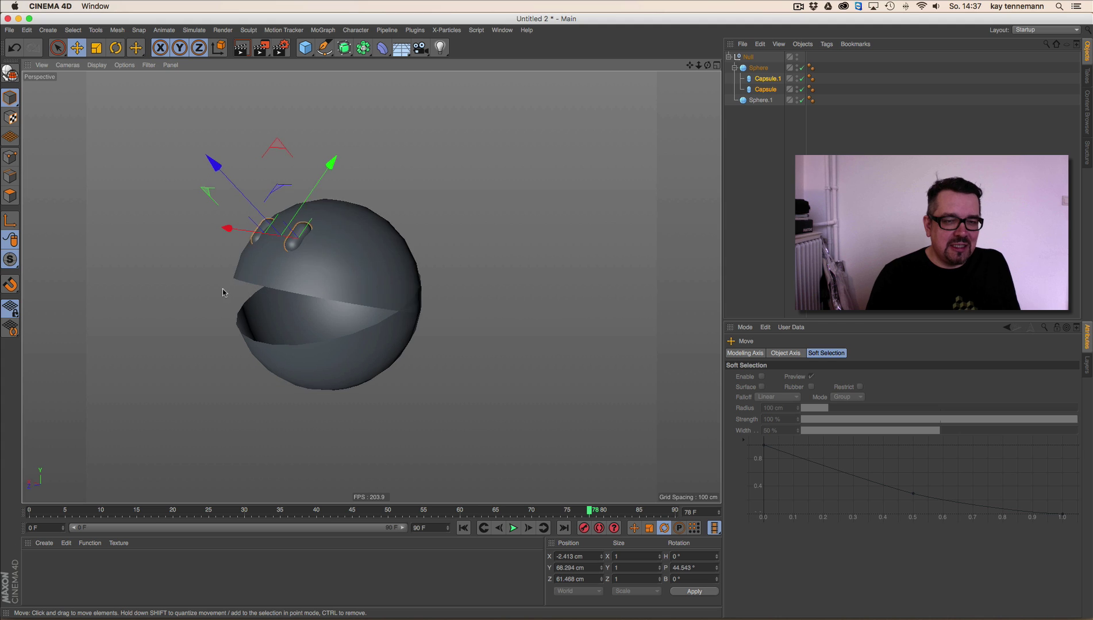
Step: Create a new material and set its color to hue 30° and saturation 99%
left_click_drag(221, 289, 398, 308, "alt")
scroll(396, 307, "down", 5)
middle_click_drag(368, 303, 316, 331, "alt")
left_click(41, 545)
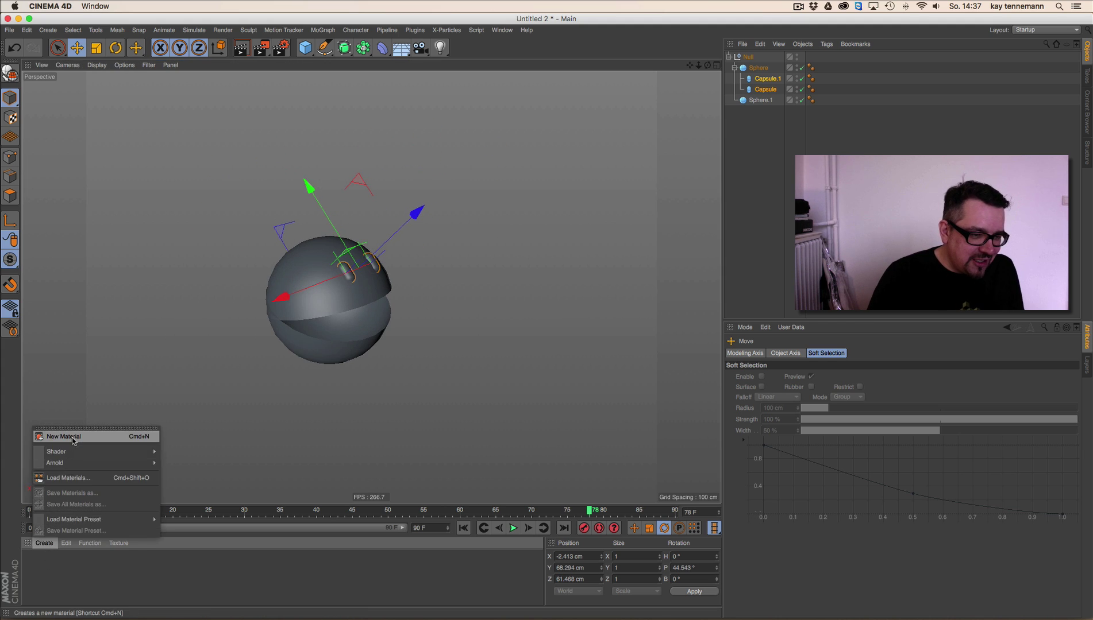
left_click(74, 437)
double_click(34, 561)
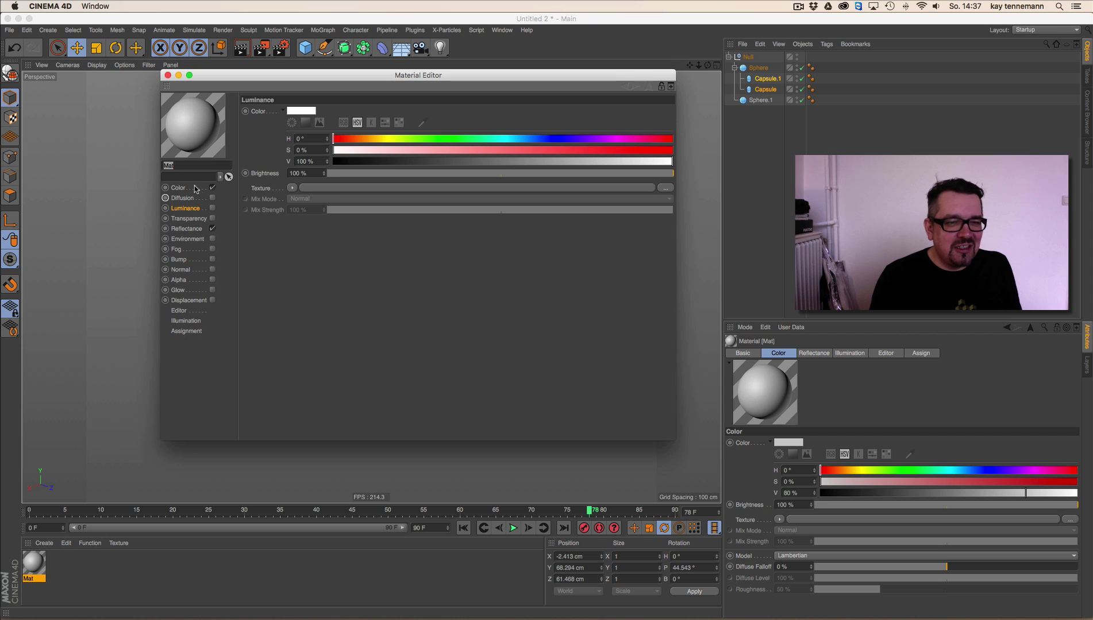
left_click(178, 188)
left_click(364, 139)
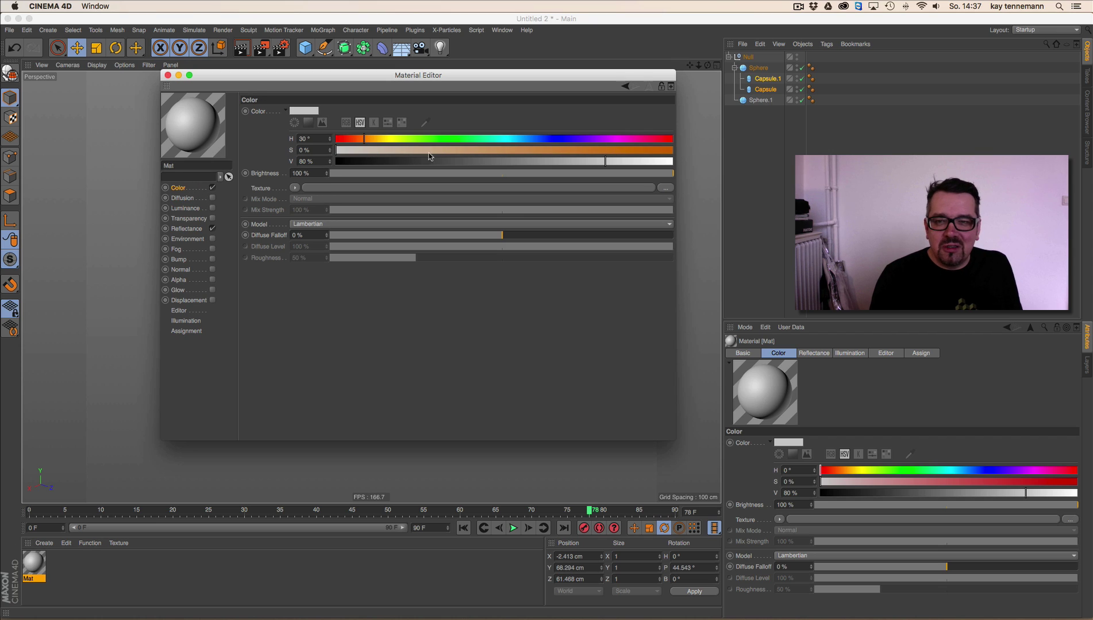
left_click(670, 151)
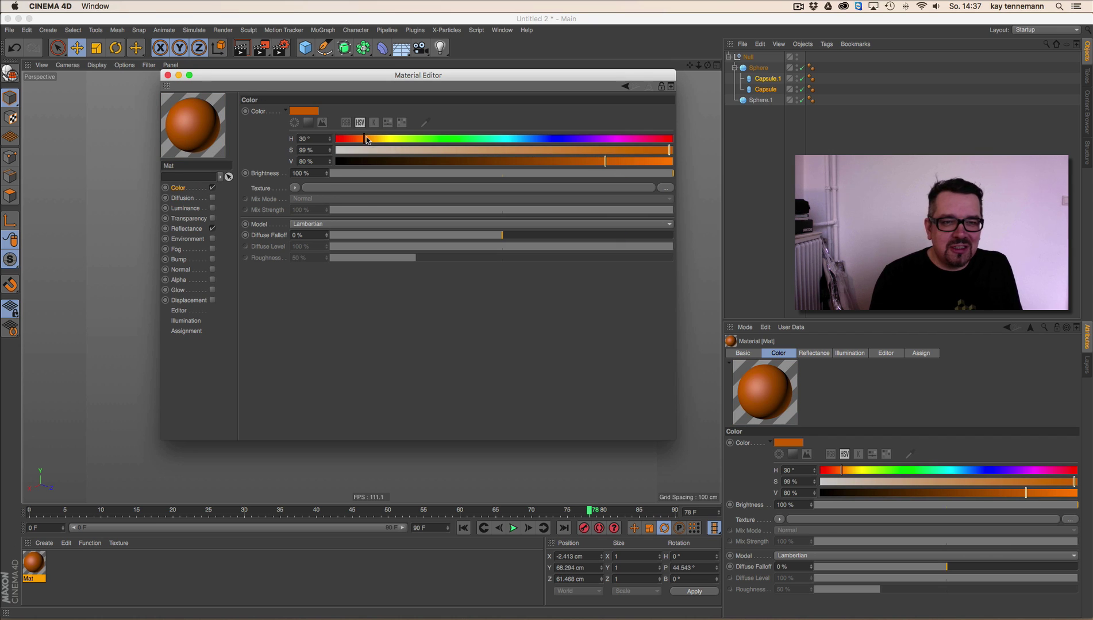
Step: Darken the material's color to a value of 47% with reflectance disabled, and assign it to both capsule eyes
left_click_drag(566, 161, 494, 161)
left_click(212, 228)
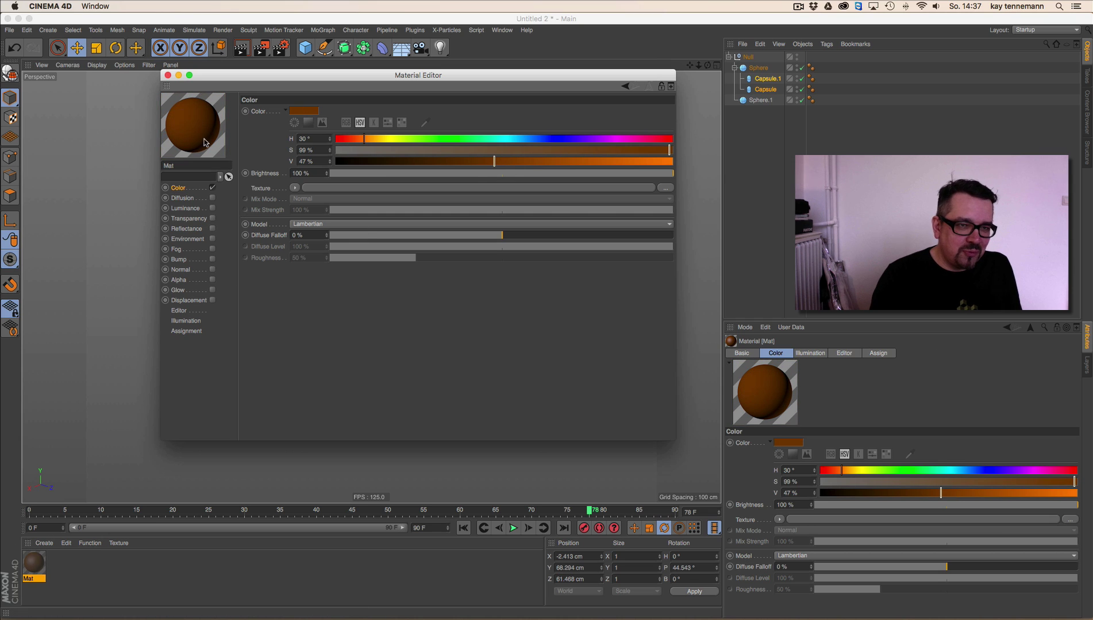
left_click(167, 75)
left_click_drag(759, 88, 821, 93)
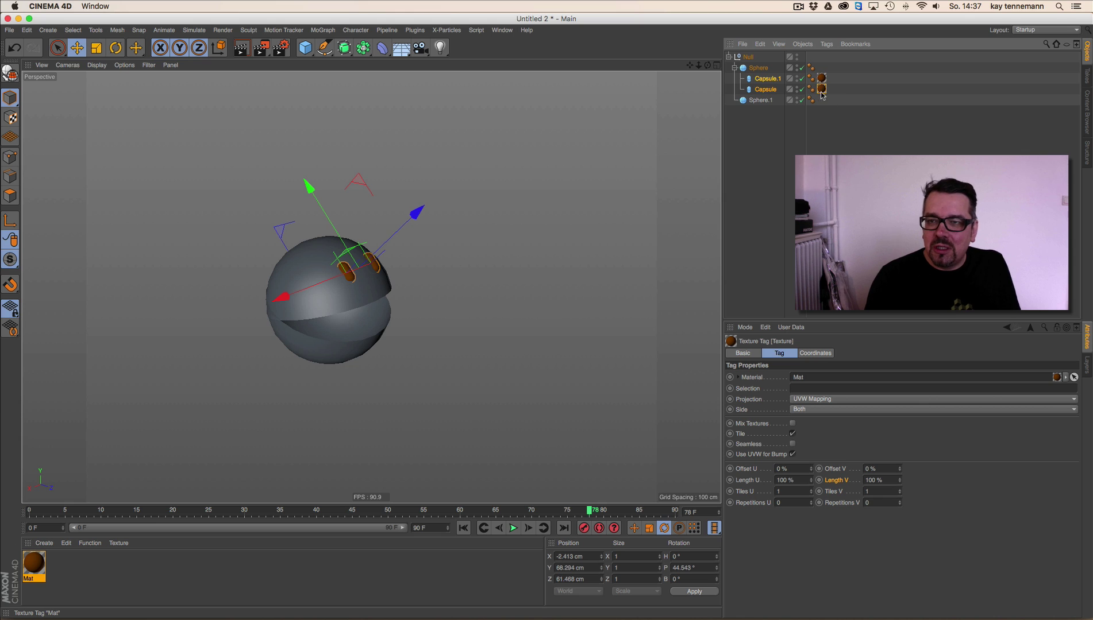
Step: Switch to the pacmania.c4d scene and rename its yellow material "pac man"
left_click(503, 30)
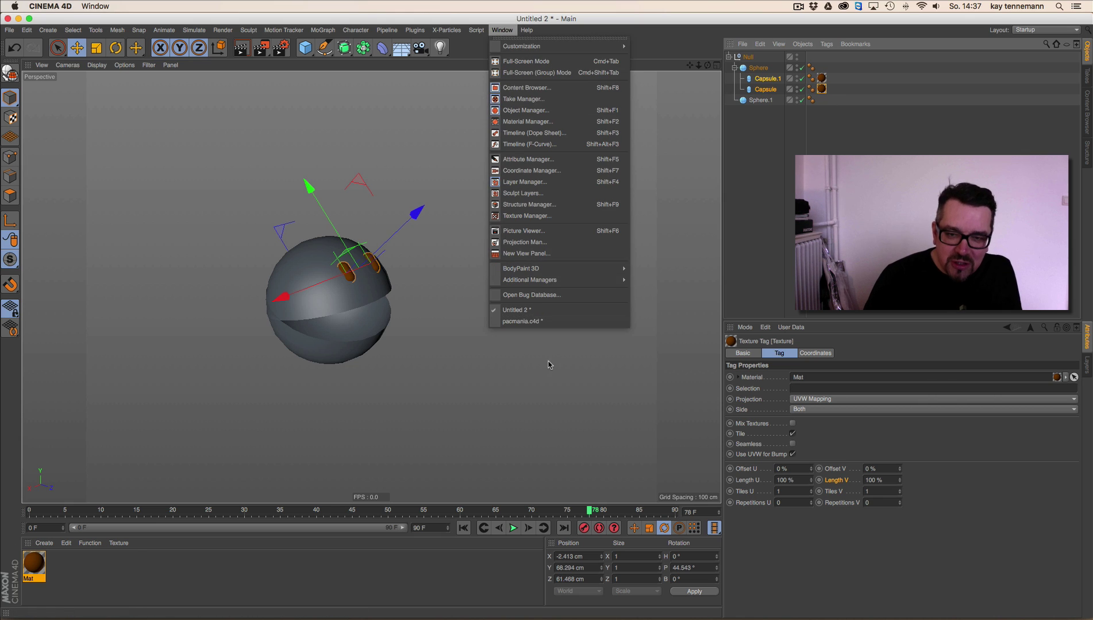
left_click(555, 325)
left_click(97, 570)
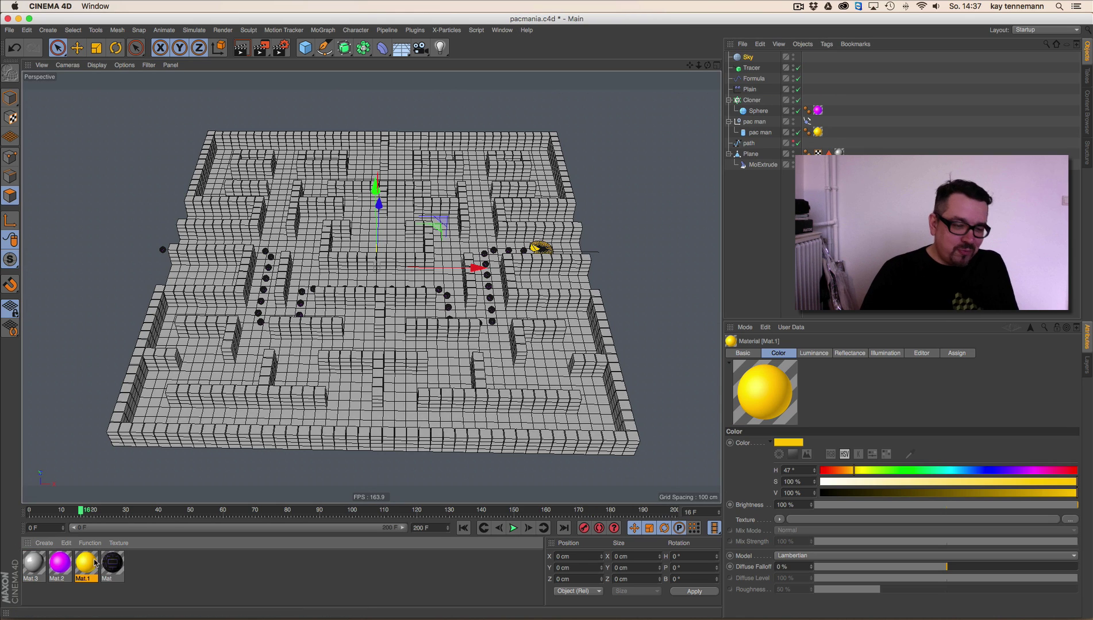
double_click(93, 563)
type("pac m")
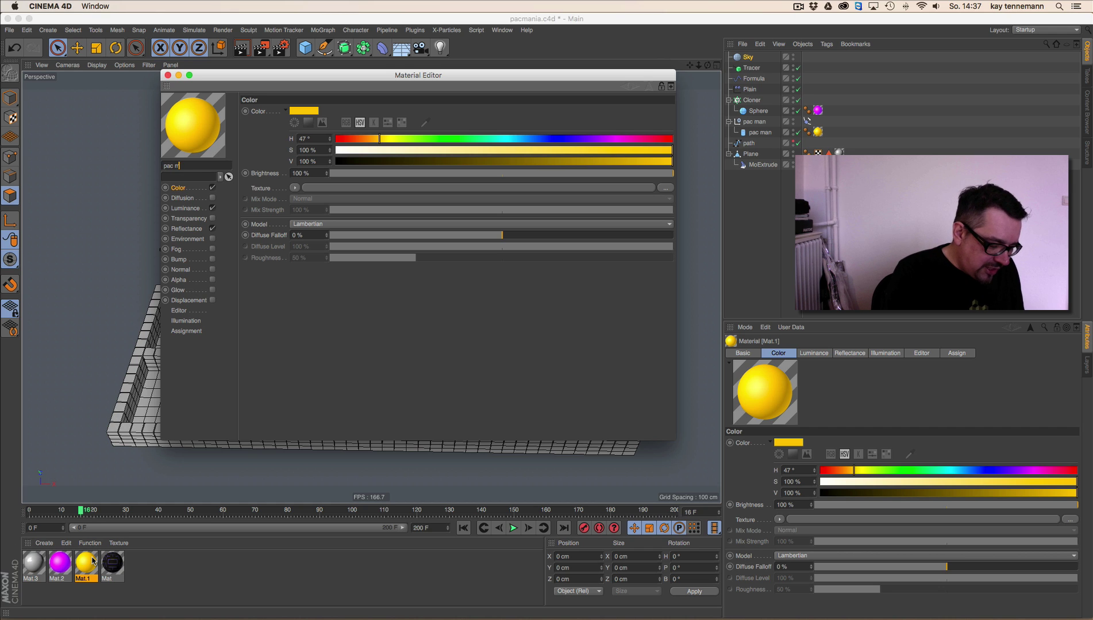
type("an")
key("Return")
left_click(128, 450)
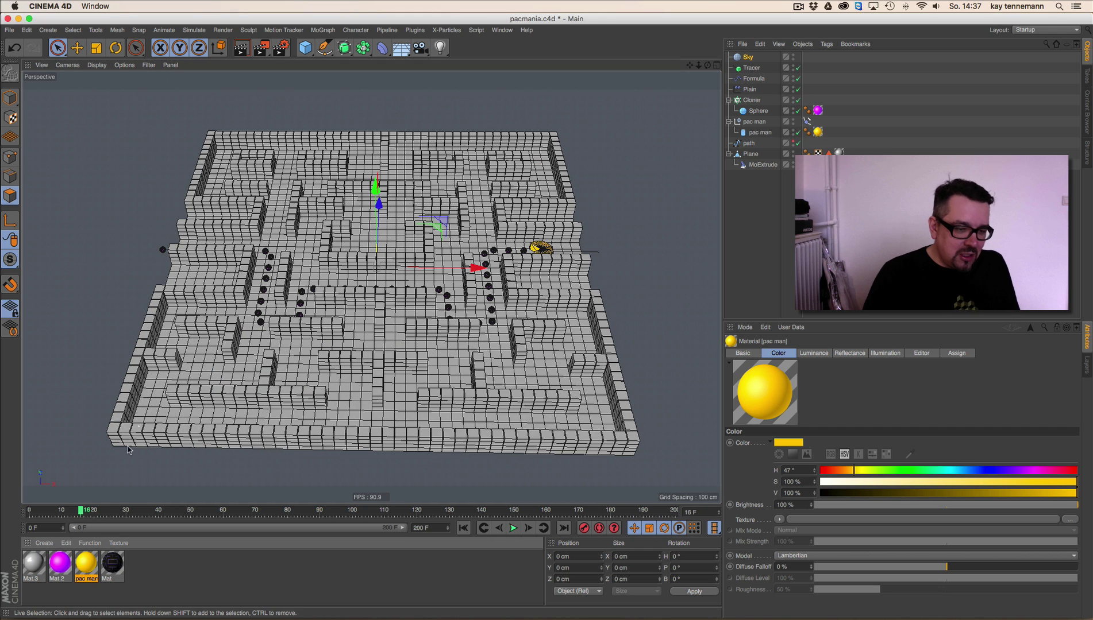
Step: Copy the yellow "pac man" material into the Untitled 2 scene and assign it to the Null holding both hemispheres
left_click(66, 544)
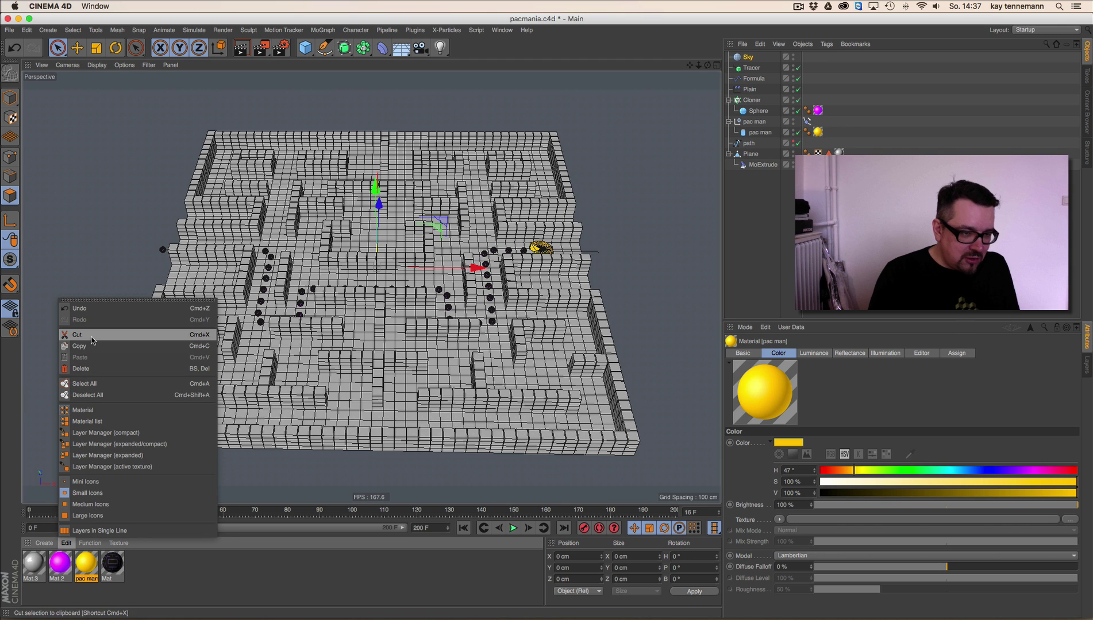
key("Escape")
left_click(502, 30)
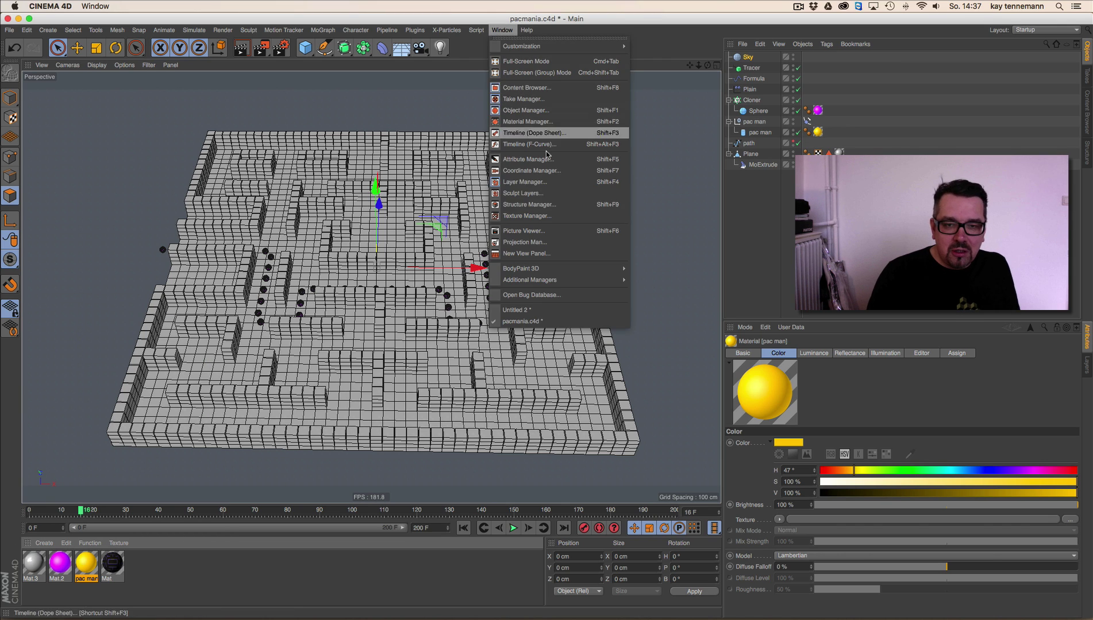
left_click(530, 309)
left_click(67, 544)
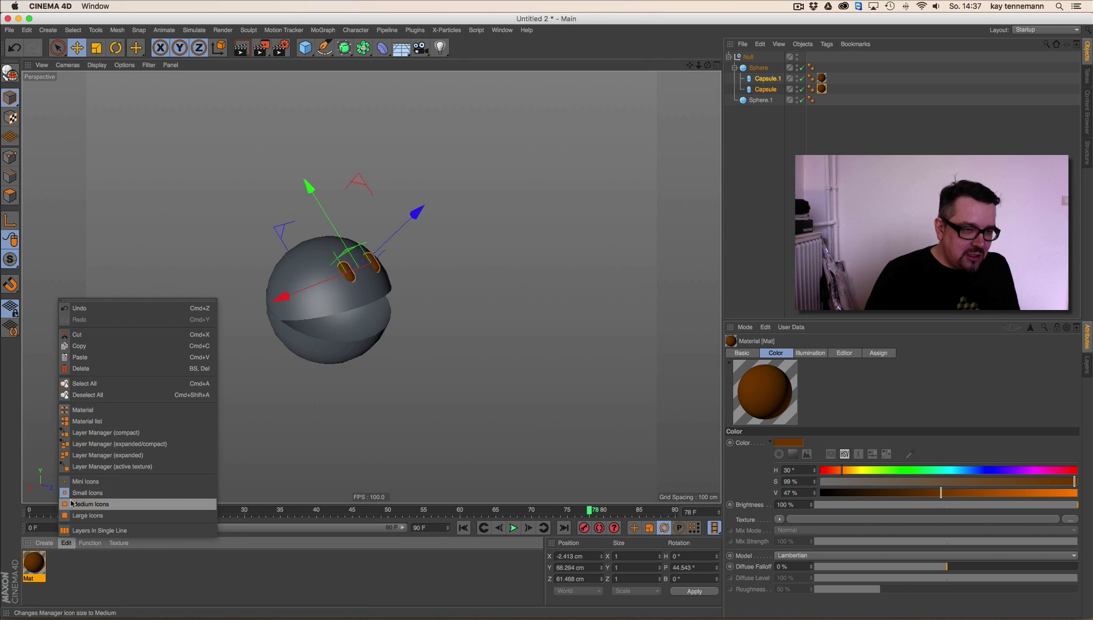
left_click(81, 357)
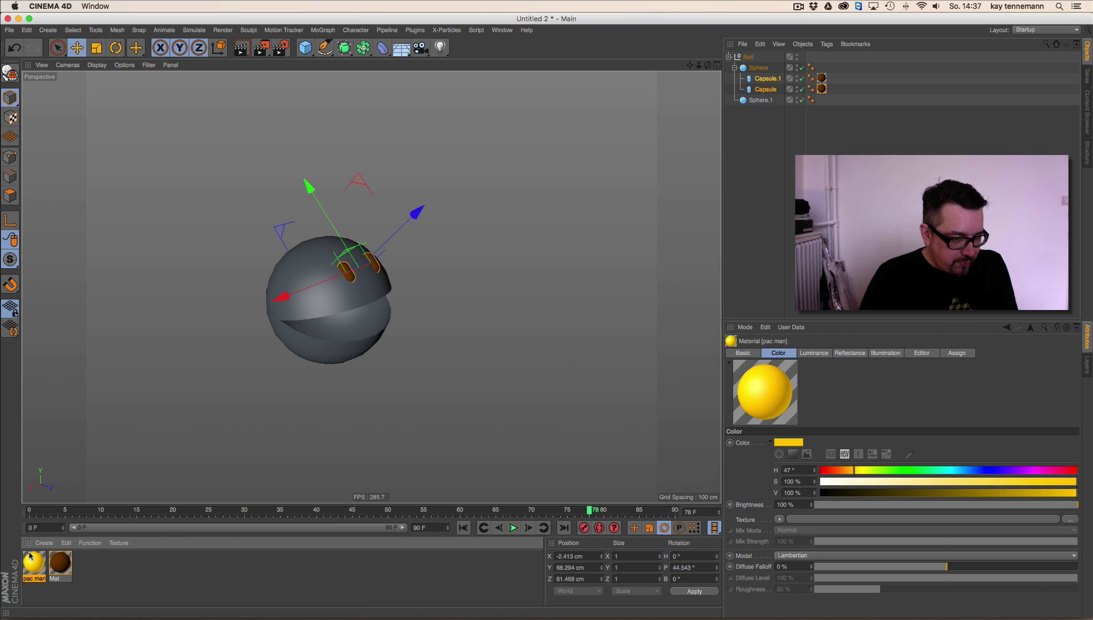
left_click_drag(223, 393, 753, 63)
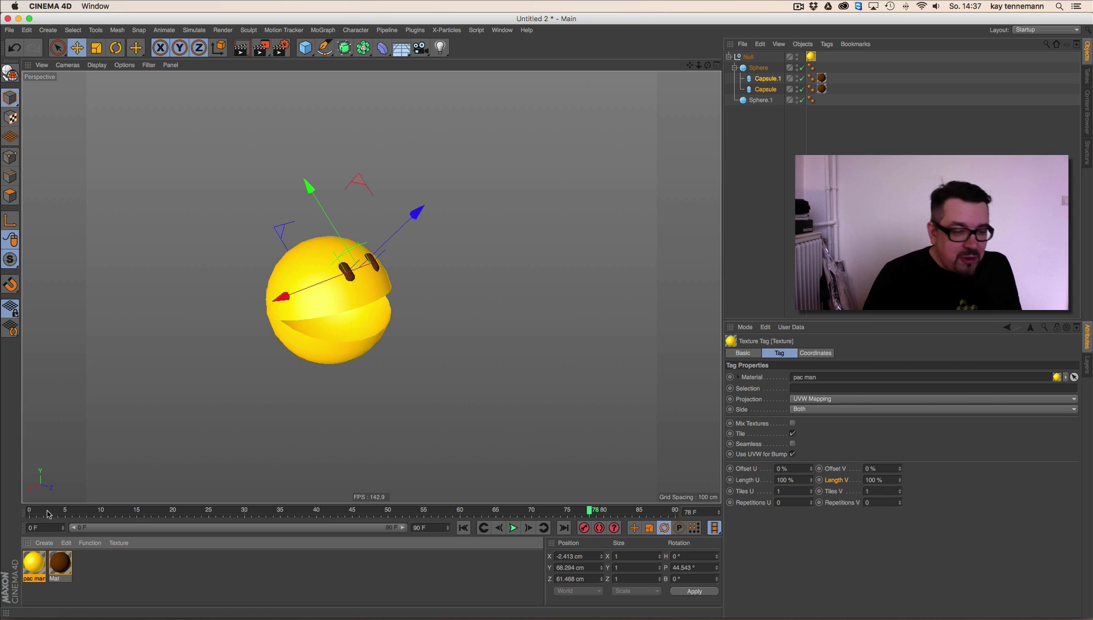
Step: Go to frame 6 with the mouth open and limit the Null's yellow texture to the Front side
left_click_drag(48, 511, 69, 524)
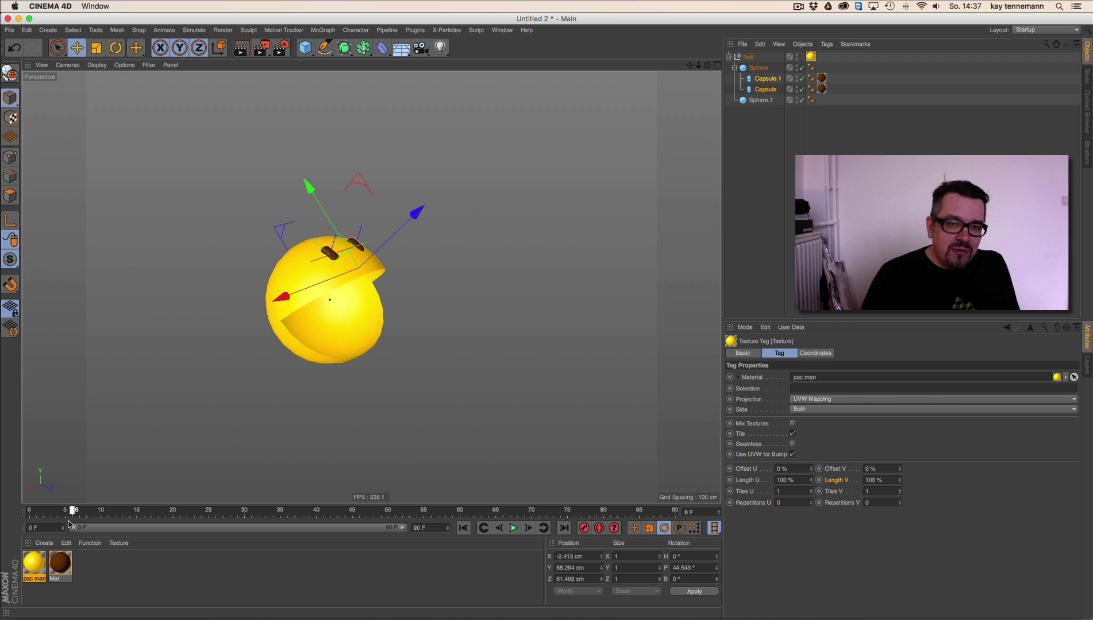
left_click(811, 57)
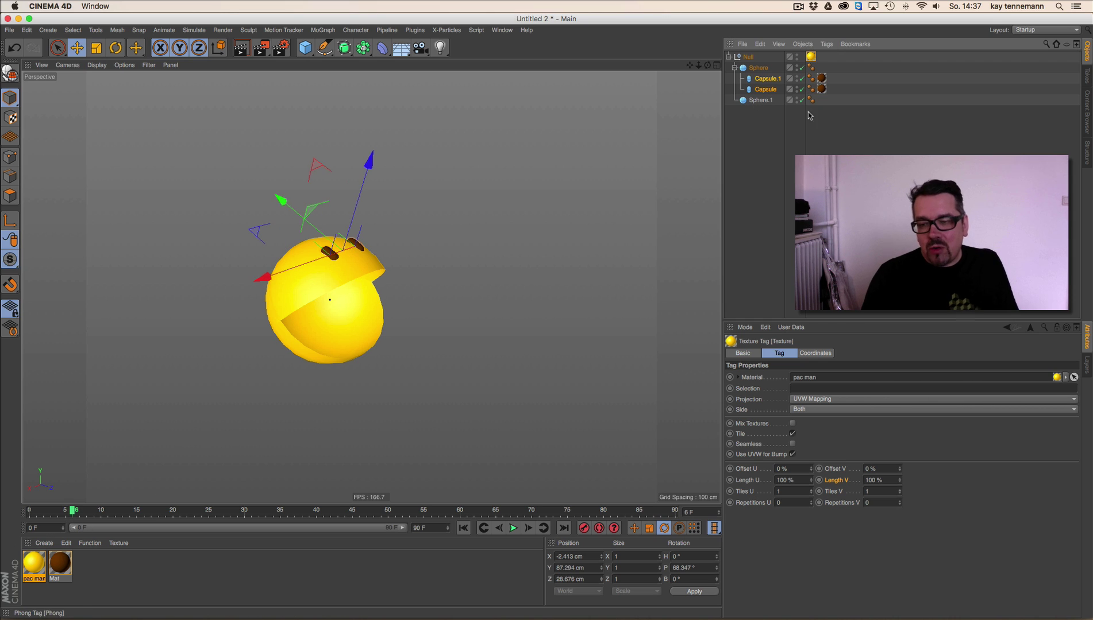
left_click(811, 409)
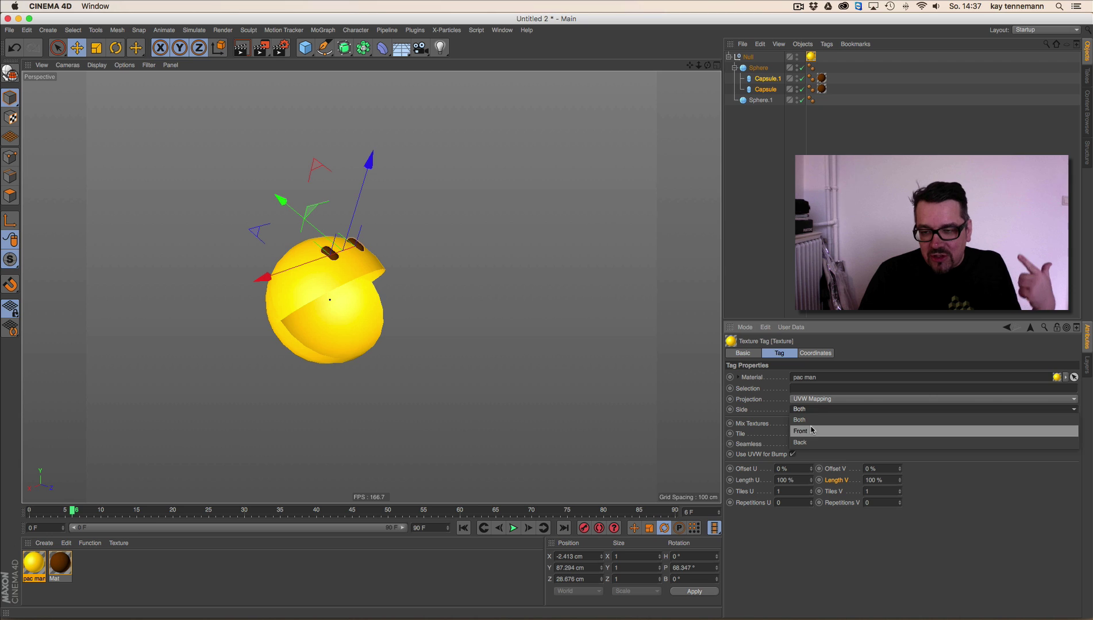
left_click(811, 432)
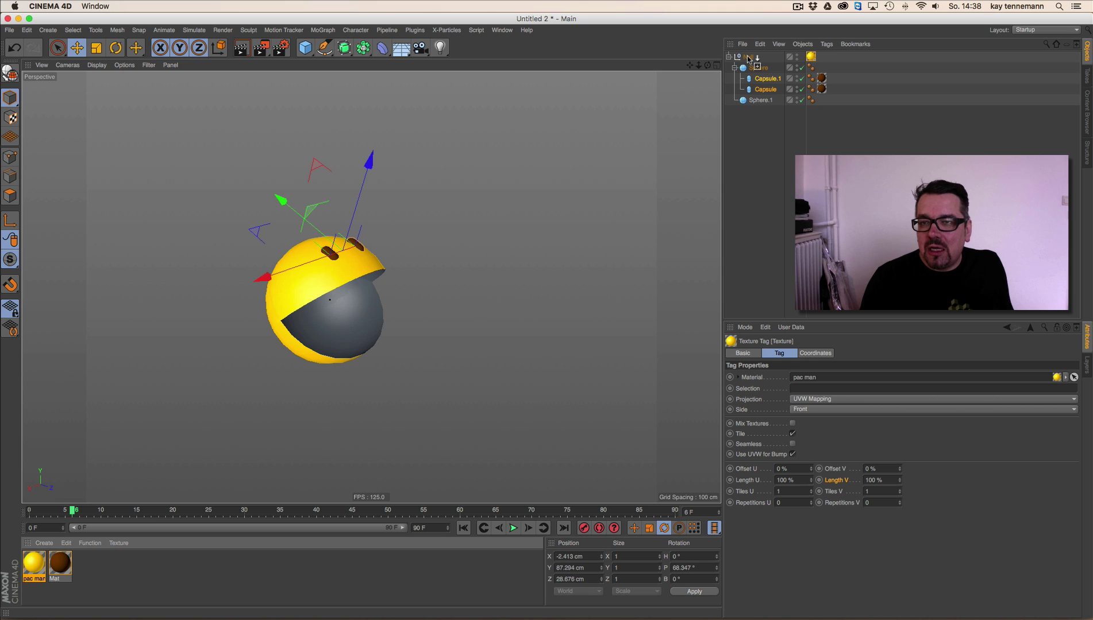
Step: Assign the brown material to the Null as well and limit that texture to the Back side
left_click_drag(749, 59, 748, 58)
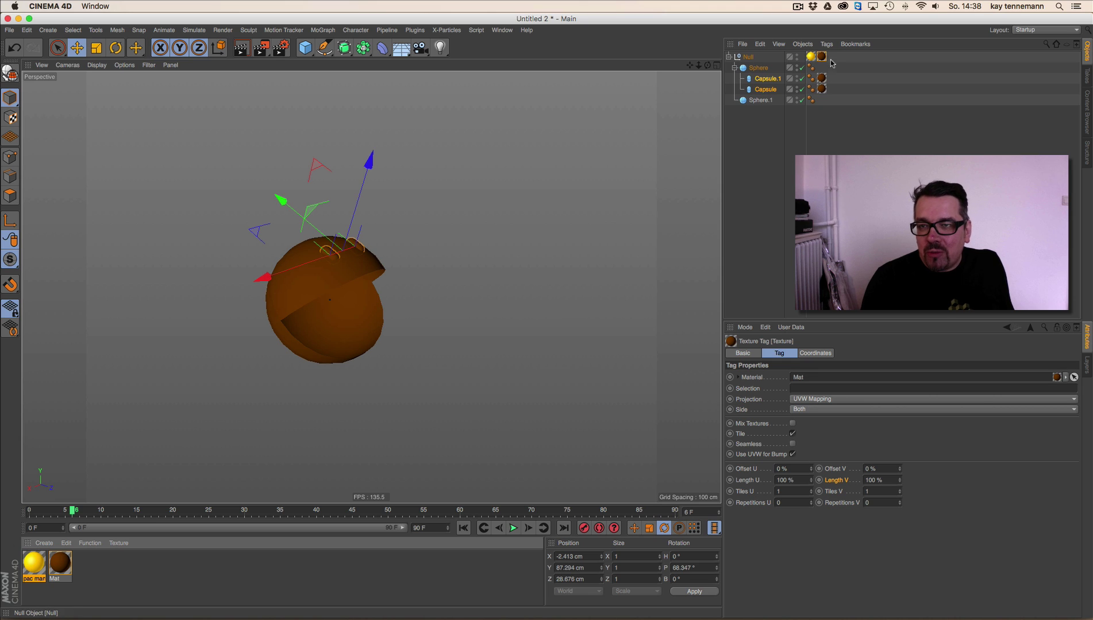
left_click(824, 410)
left_click(814, 441)
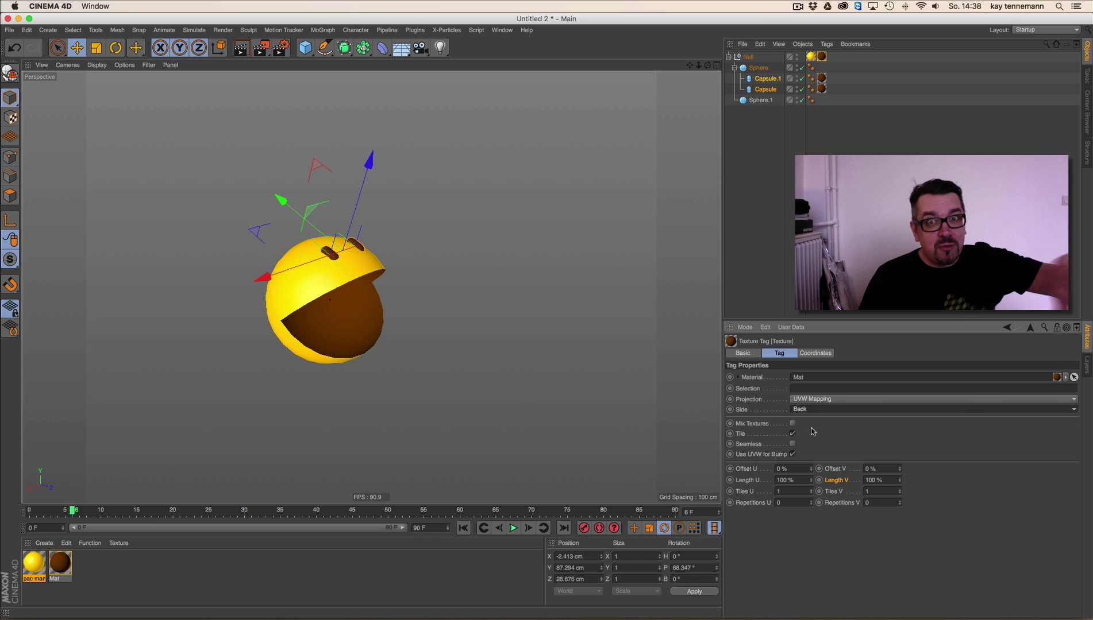
Step: Darken the brown material's color to a value of 39% and play the mouth animation to check it
left_click(49, 557)
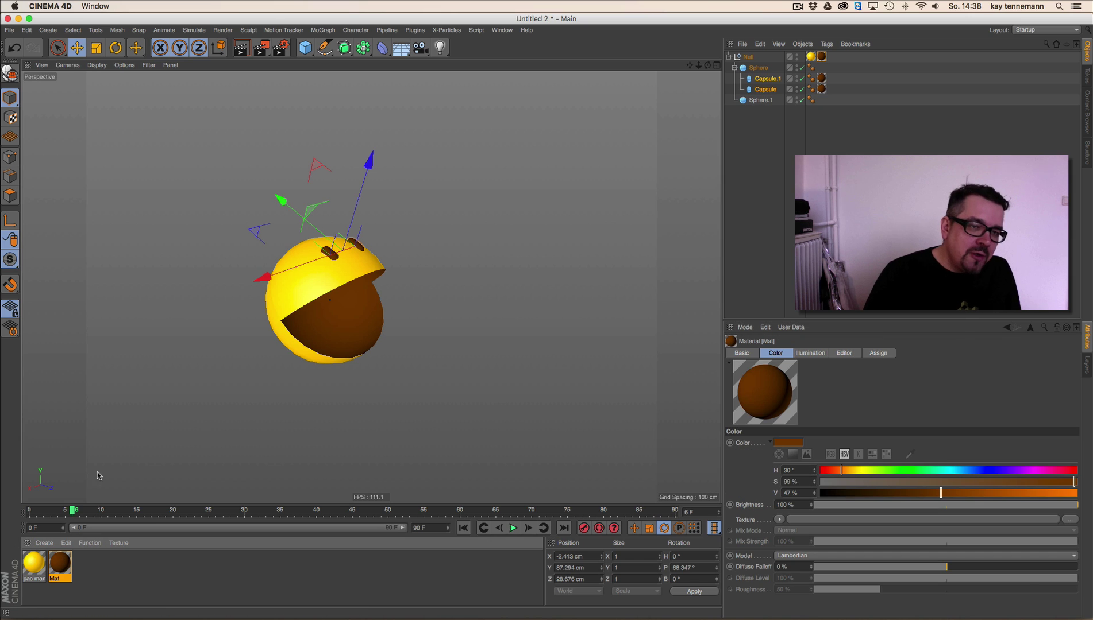
double_click(60, 566)
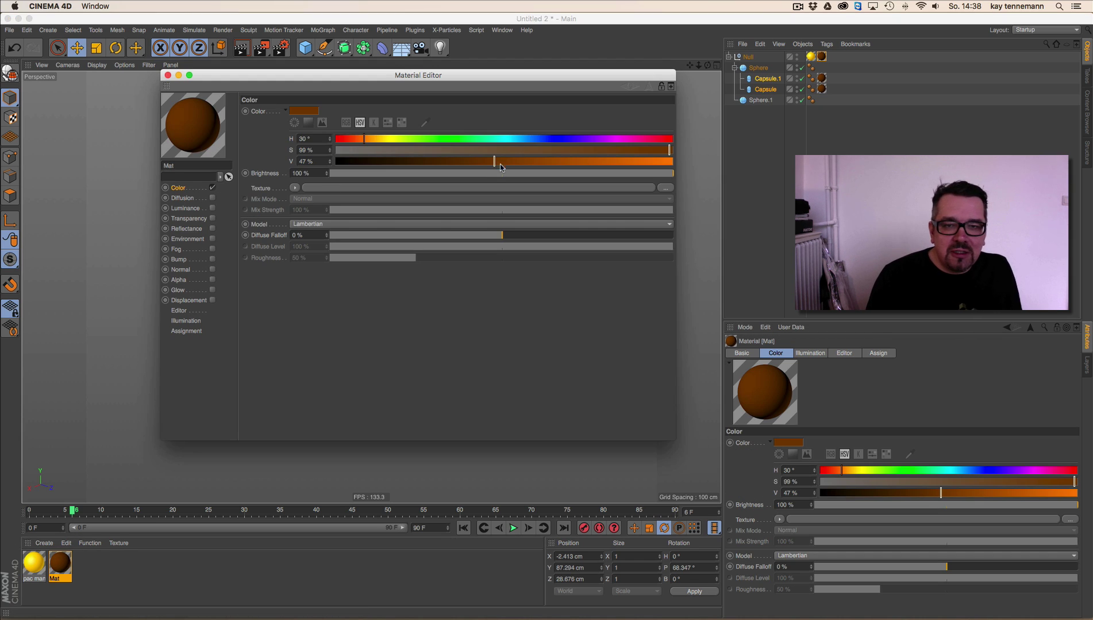
left_click_drag(499, 164, 467, 162)
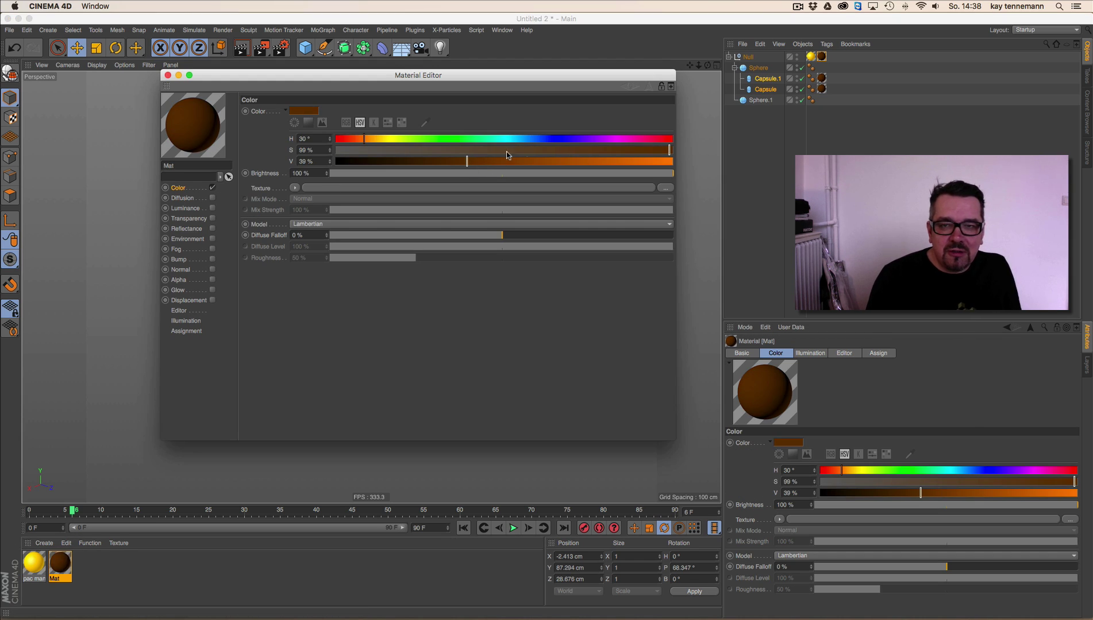
left_click(167, 75)
left_click(513, 528)
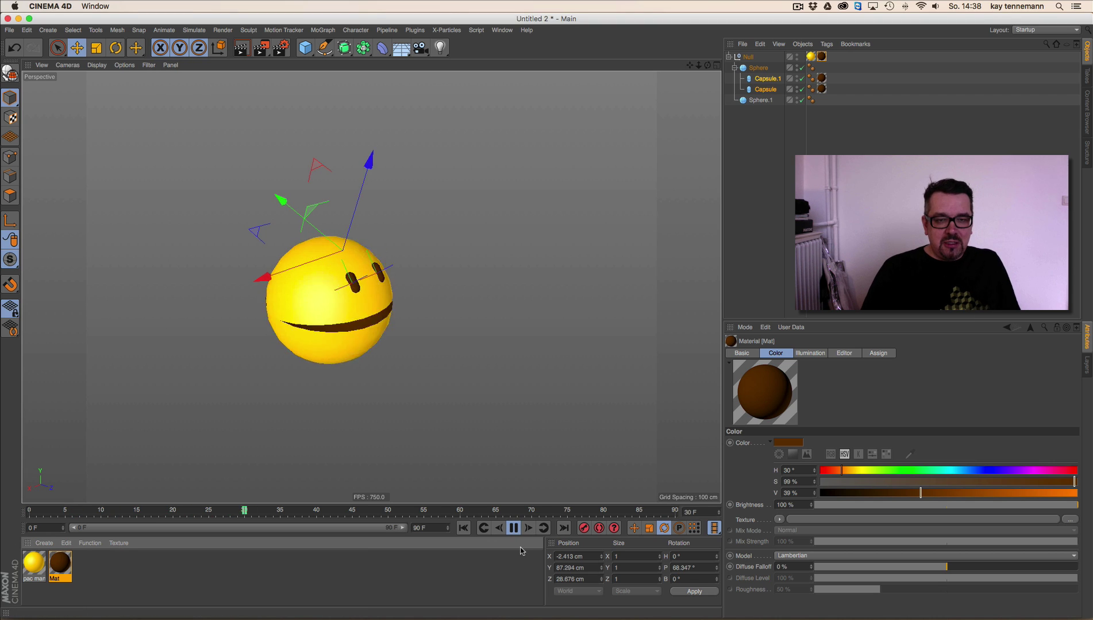
left_click(513, 528)
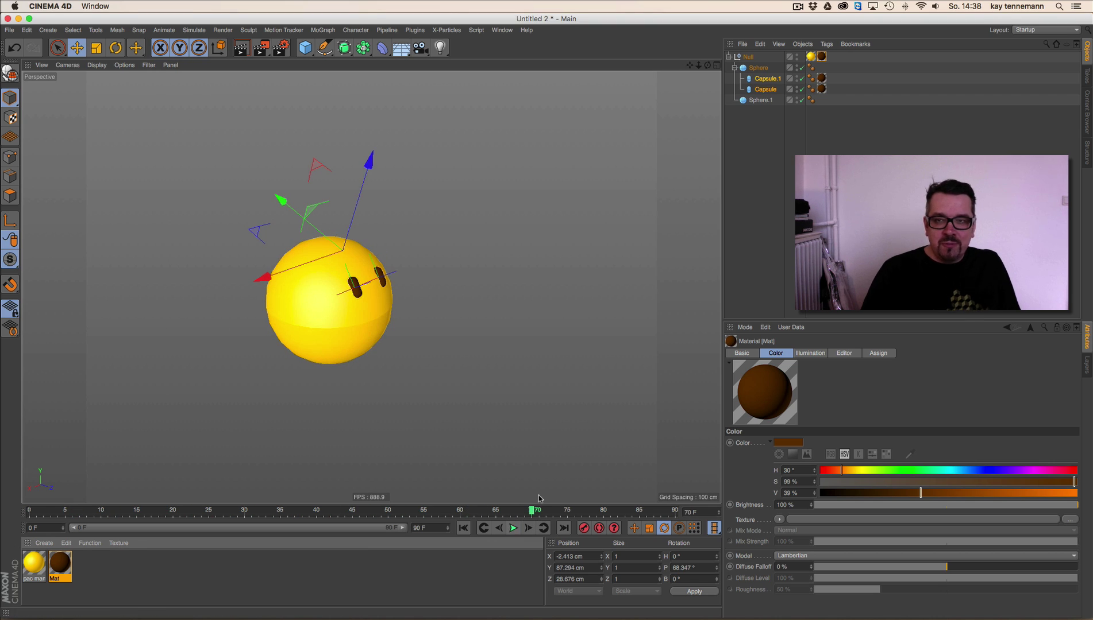
Step: Enlarge both capsule eyes to a radius of 12.15 cm and a height of 42.6 cm, and preview the animation
left_click(766, 89)
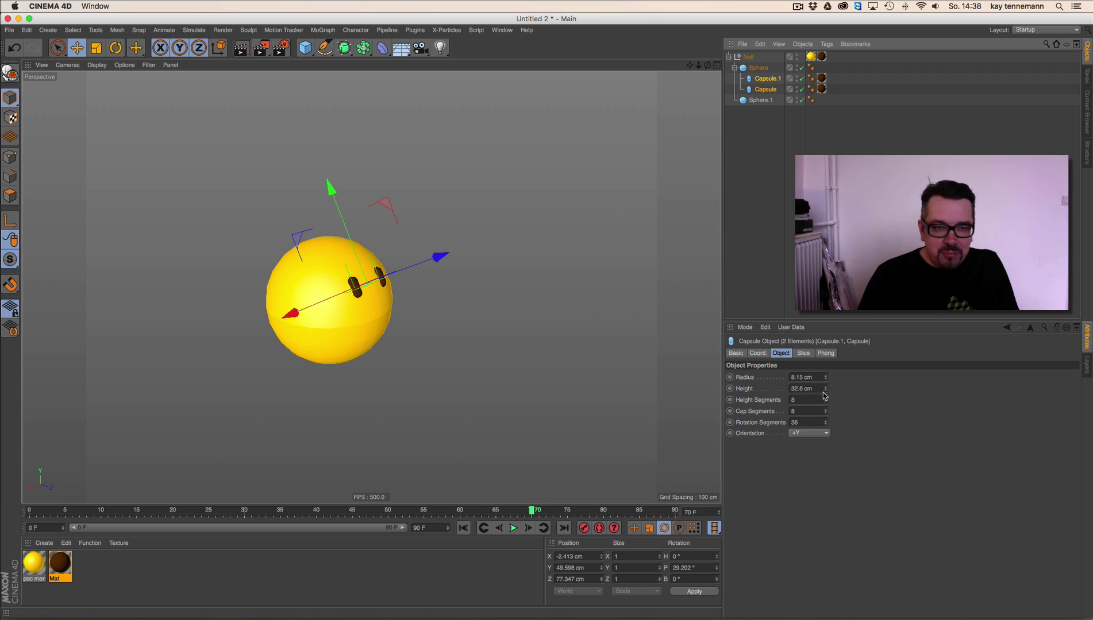
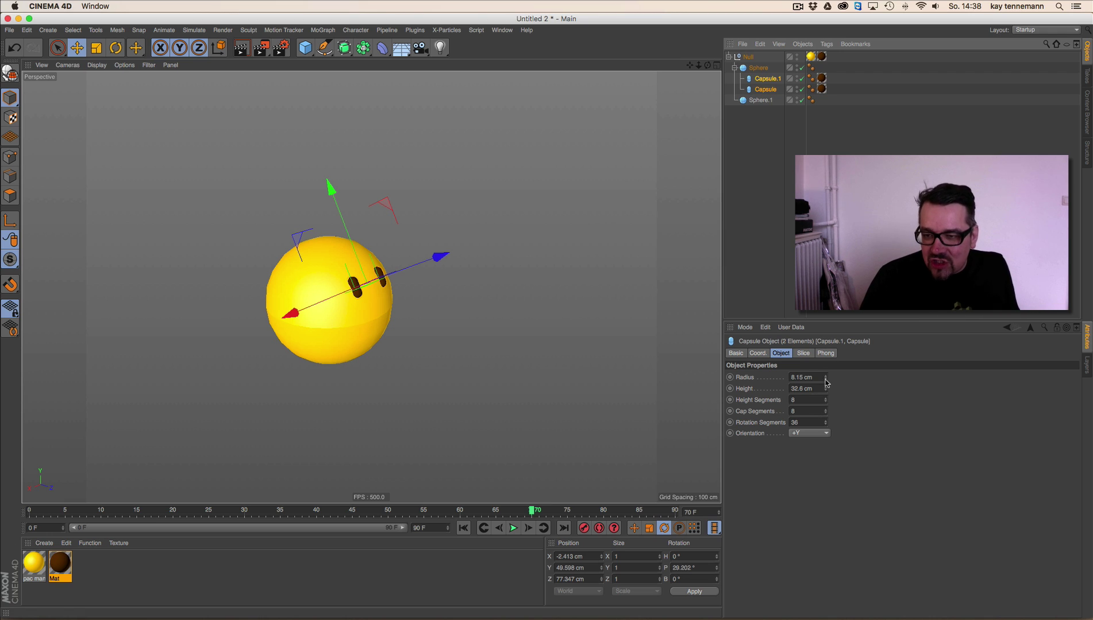
left_click_drag(825, 377, 826, 384)
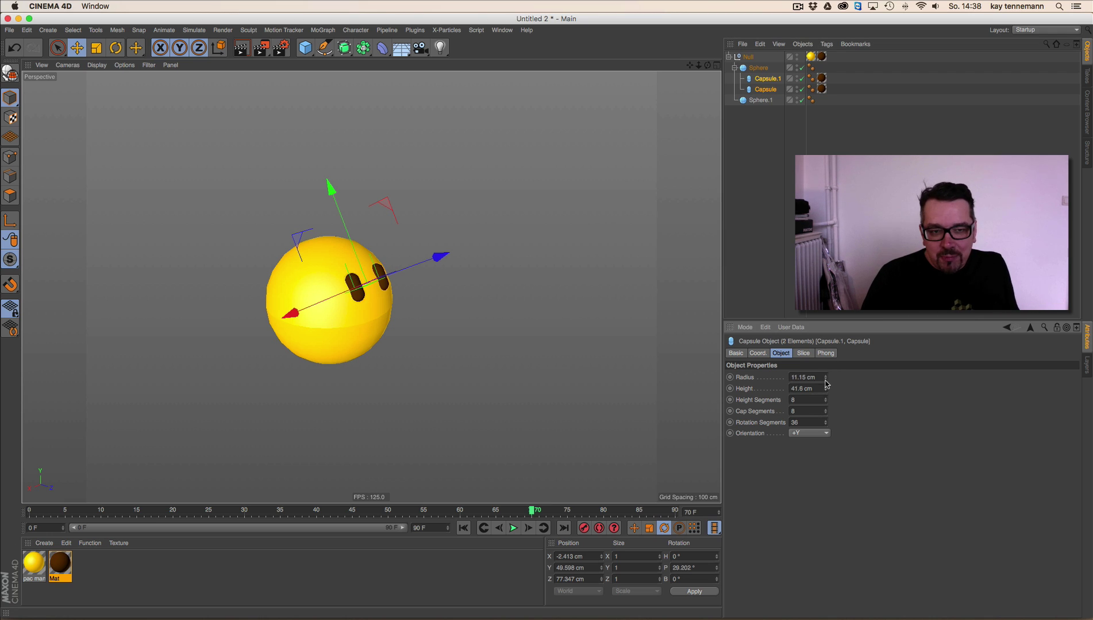
left_click(825, 377)
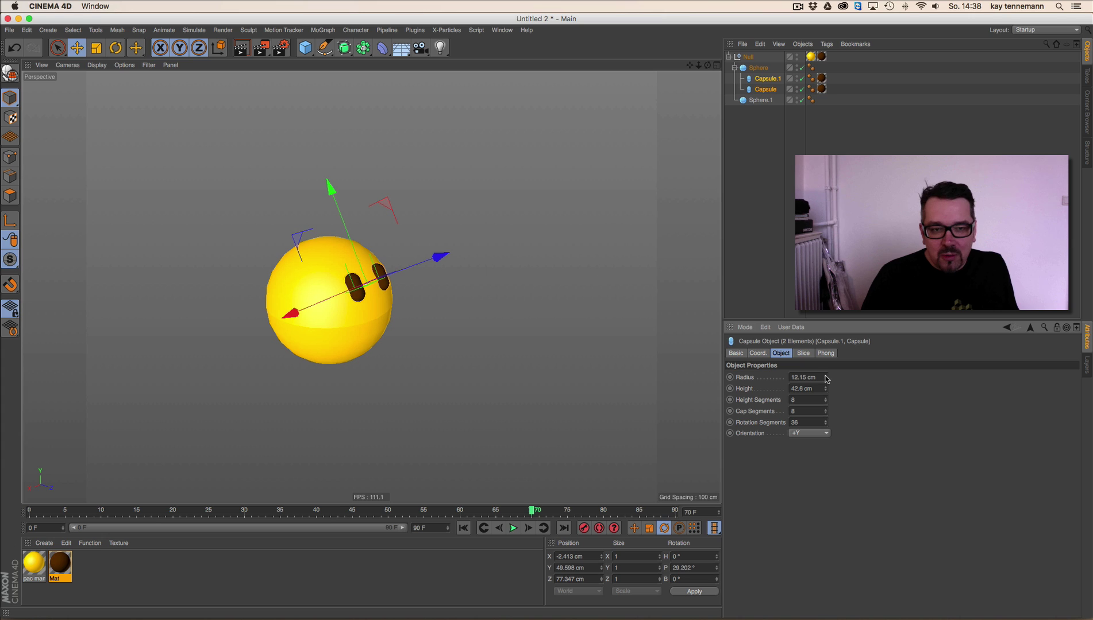
left_click(514, 528)
left_click(515, 528)
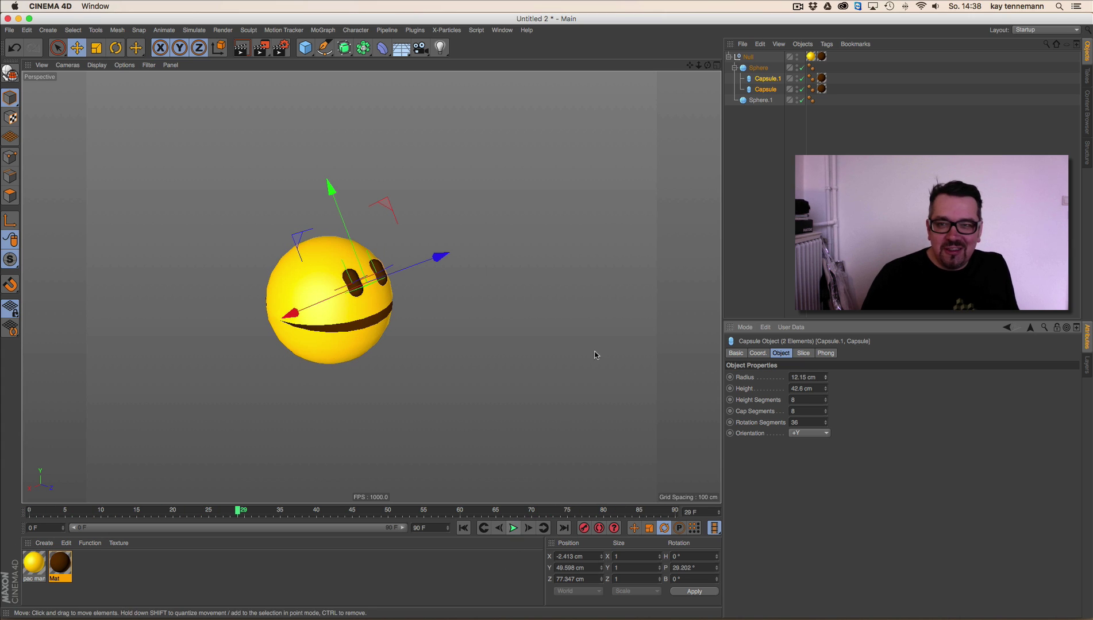
Step: Rename the parent Null "3D PAC MAN"
left_click(750, 56)
double_click(751, 56)
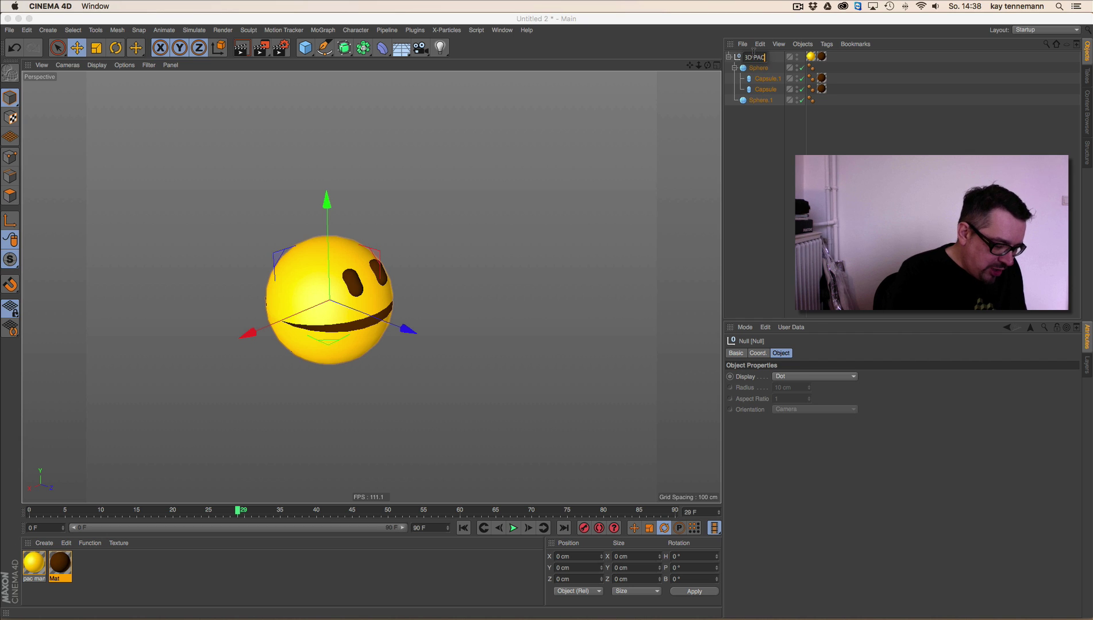
type("3D PAC MAN")
key("Return")
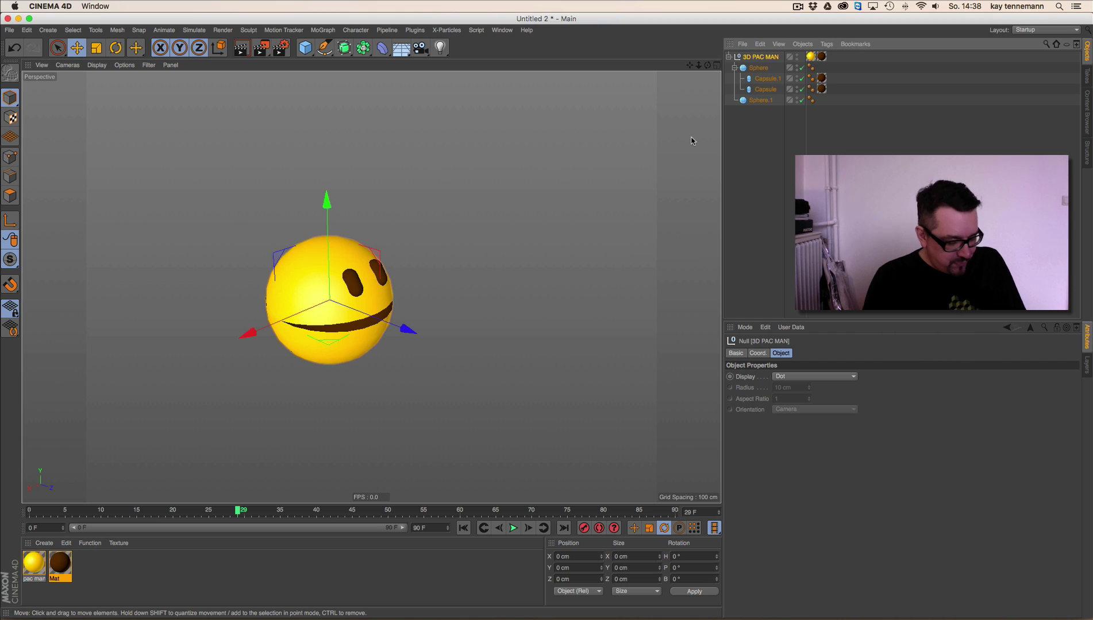
Step: Copy the 3D PAC MAN group into the pacmania.c4d scene and scale it down uniformly to suit the maze
left_click(502, 30)
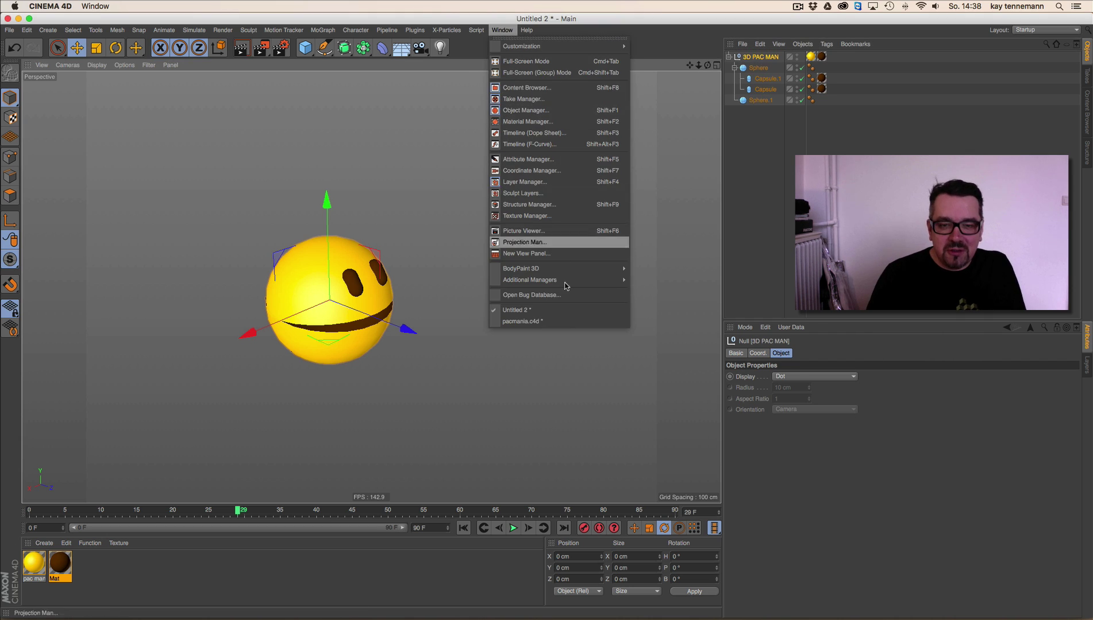
left_click(552, 320)
key("super+v")
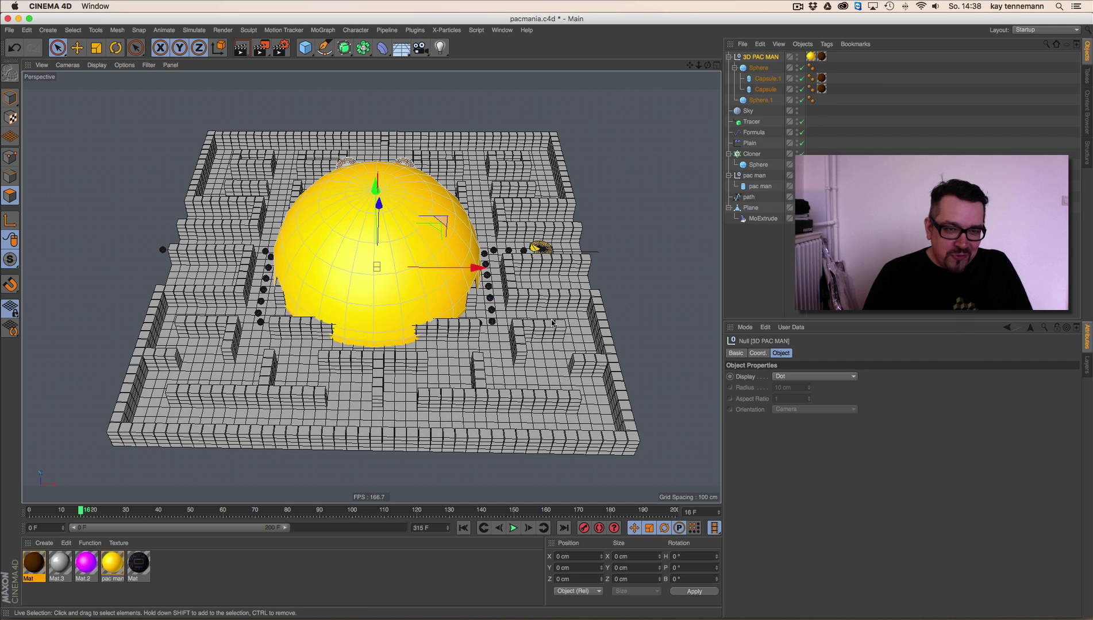
key("t")
left_click_drag(414, 287, 248, 287)
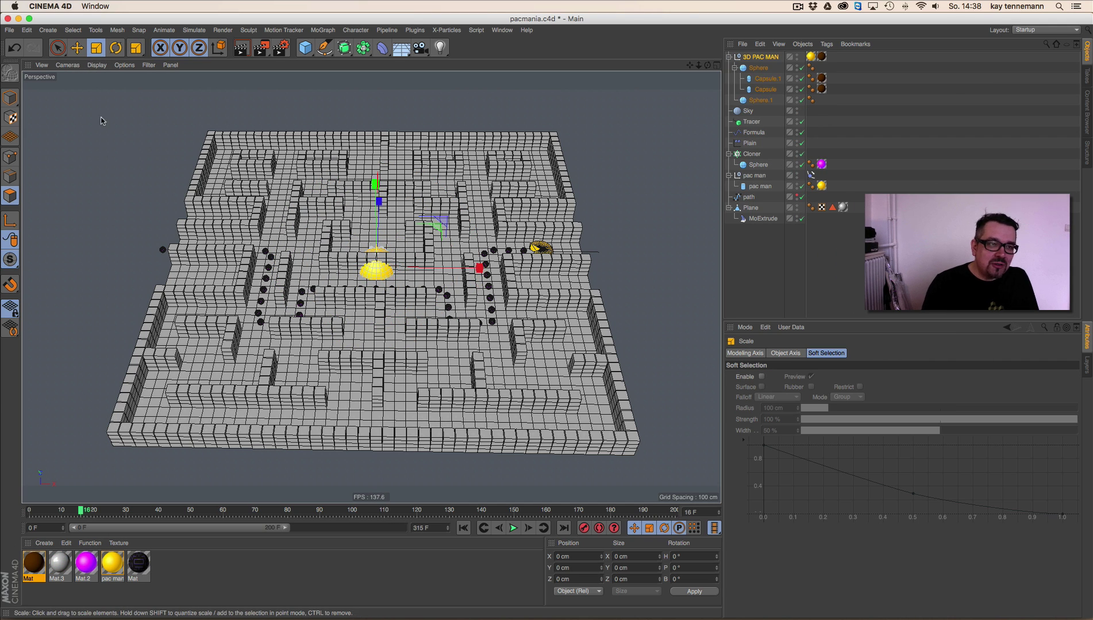
Step: Raise the 3D PAC MAN vertically until the whole sphere sits above the maze floor
left_click(76, 49)
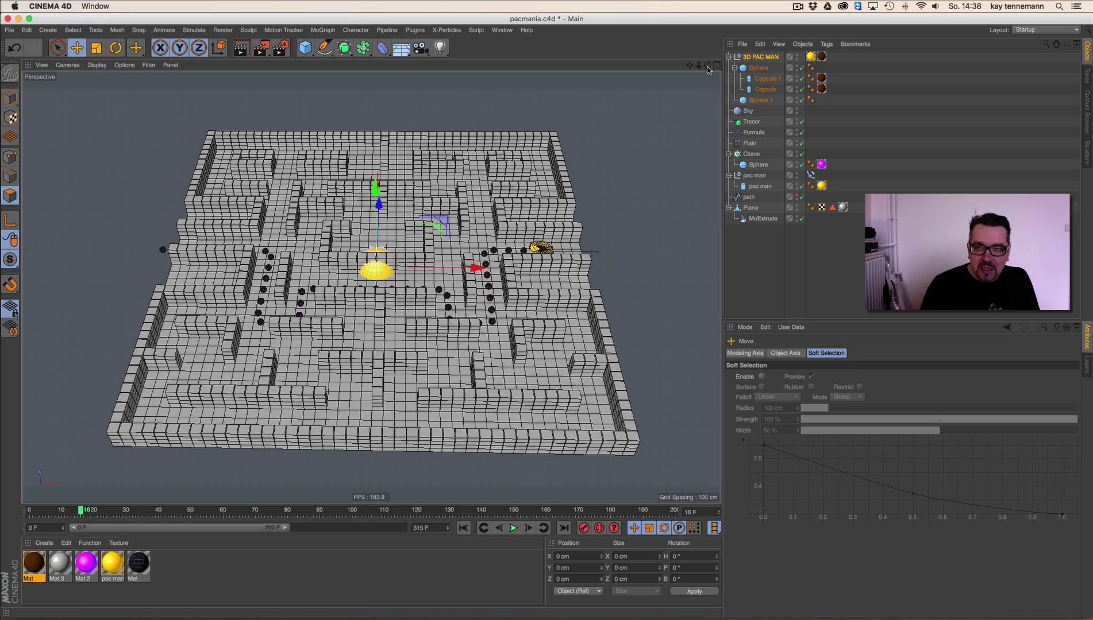
left_click_drag(684, 118, 437, 149, "alt")
left_click_drag(391, 198, 386, 177)
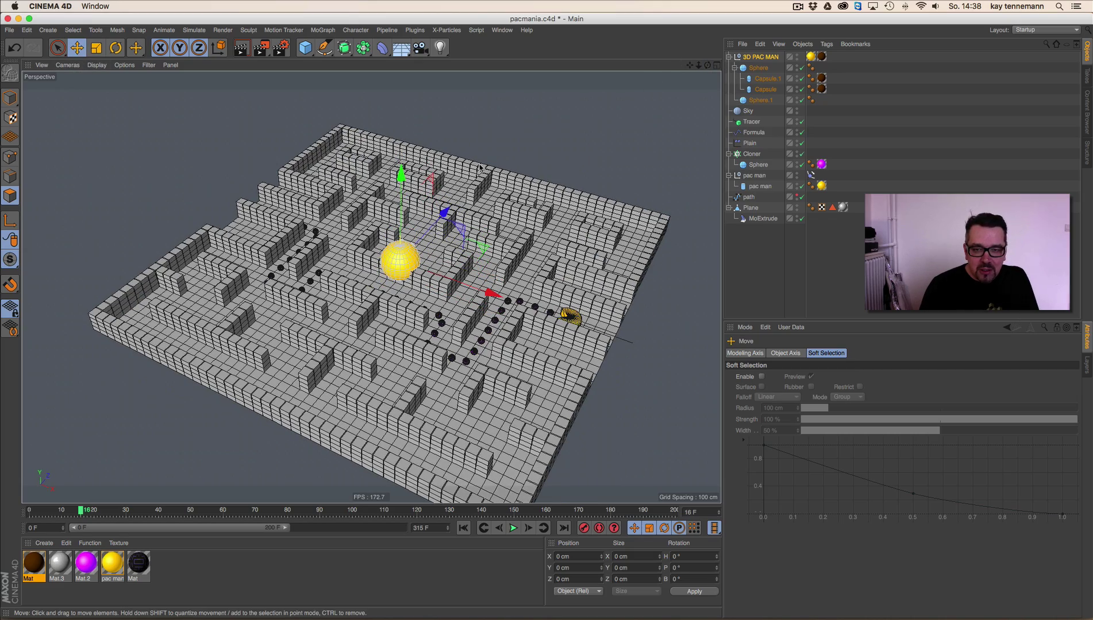
left_click_drag(707, 65, 664, 59)
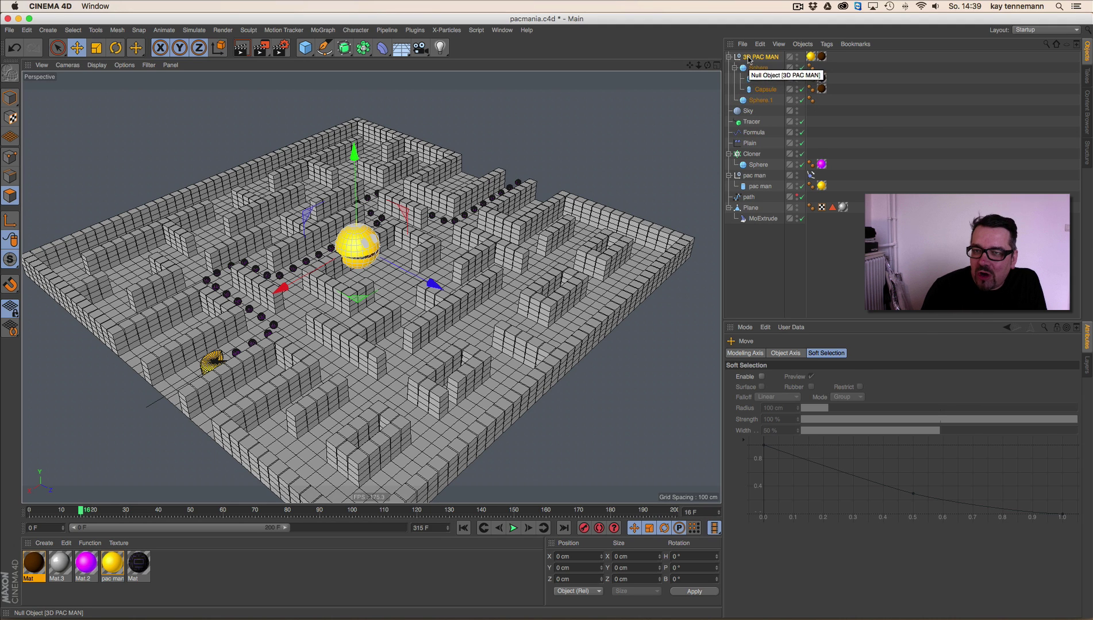
Step: Transfer the 3D PAC MAN onto the "pac man" null, matching its position and rotation with scale disabled
left_click(728, 58)
left_click(728, 57)
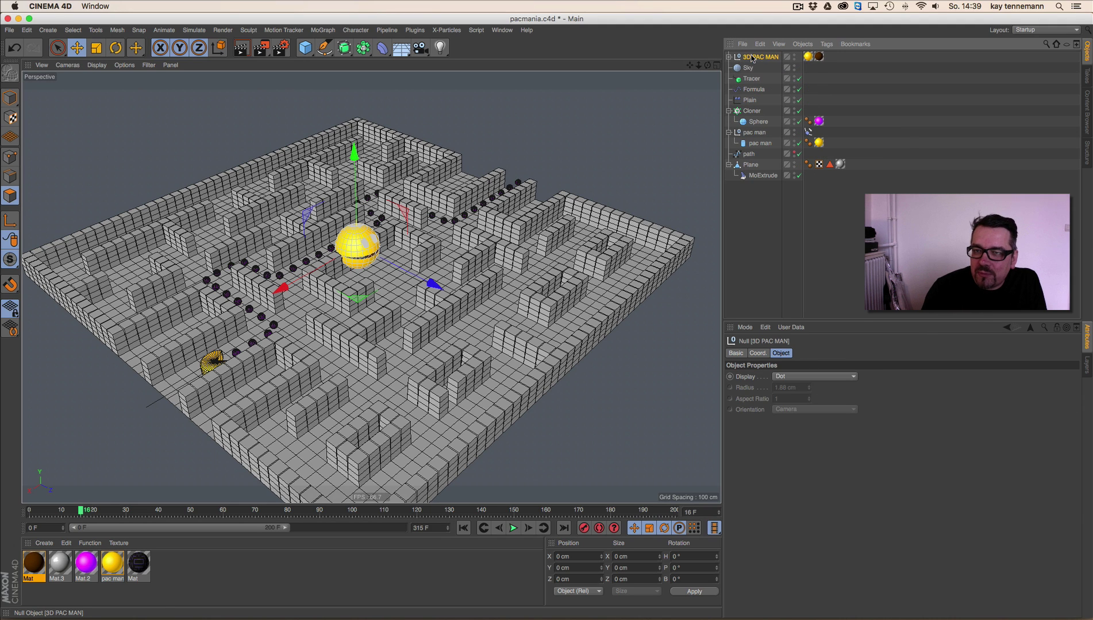
left_click(95, 30)
mouse_move(115, 145)
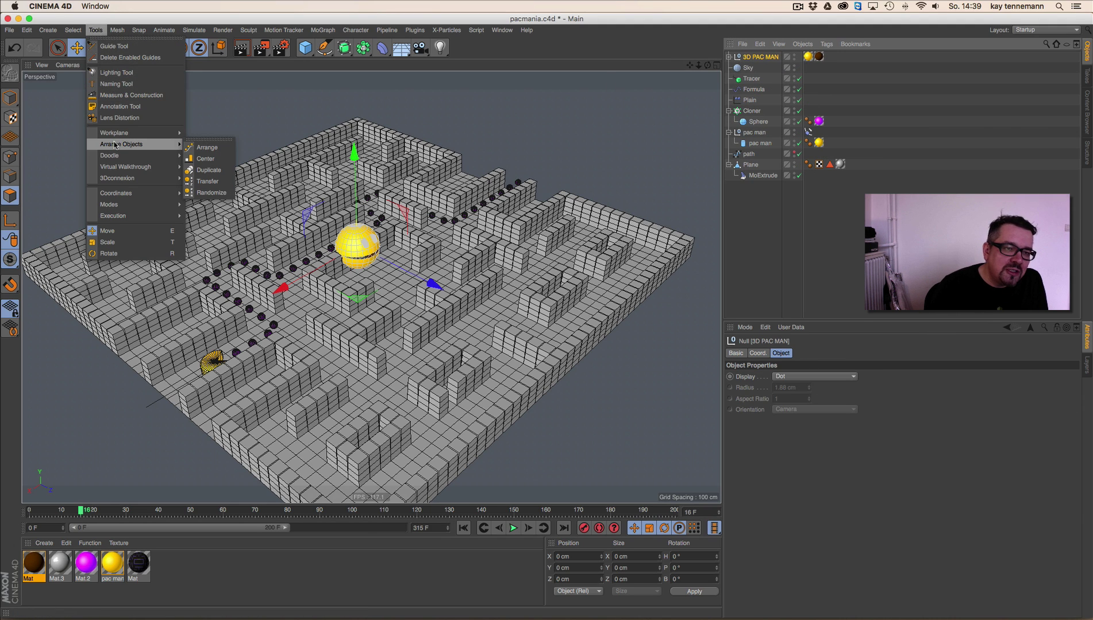
left_click(205, 181)
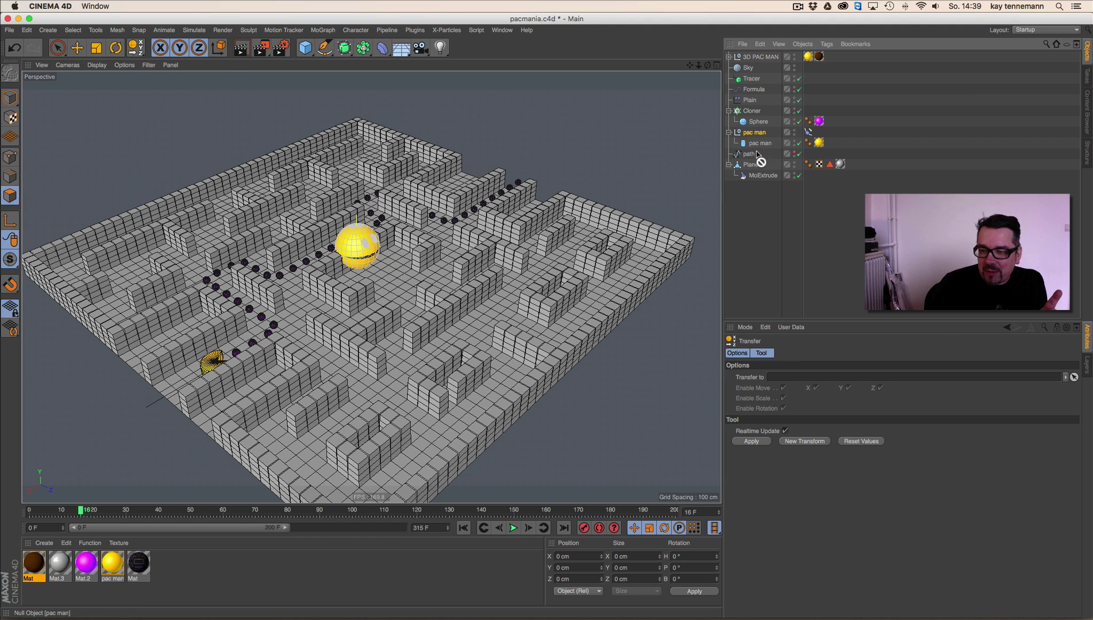
left_click_drag(795, 382, 791, 383)
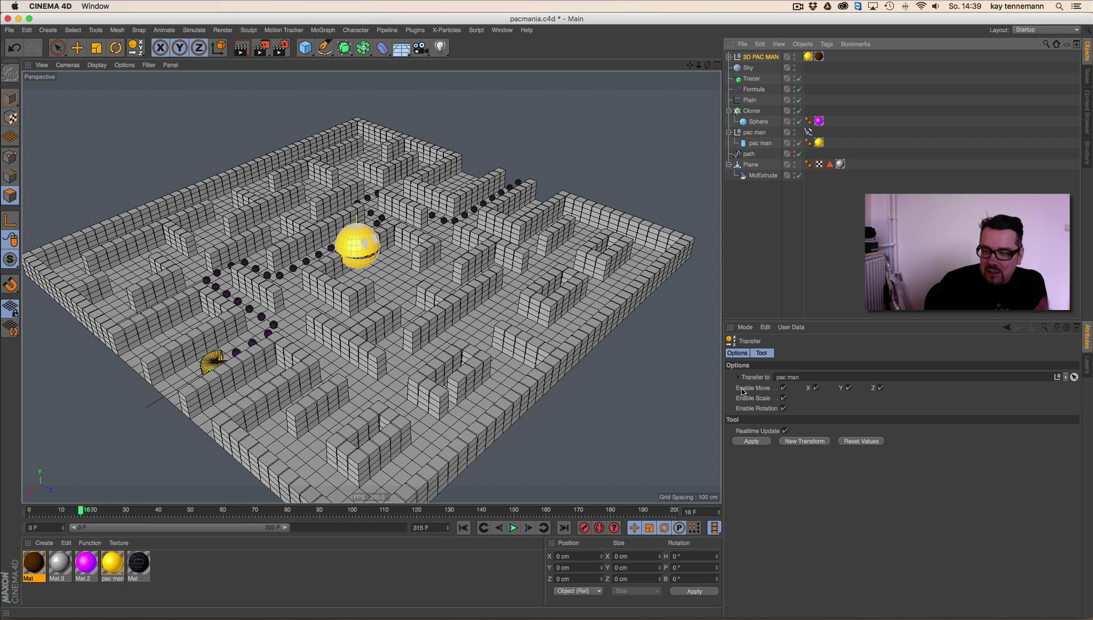
left_click(784, 399)
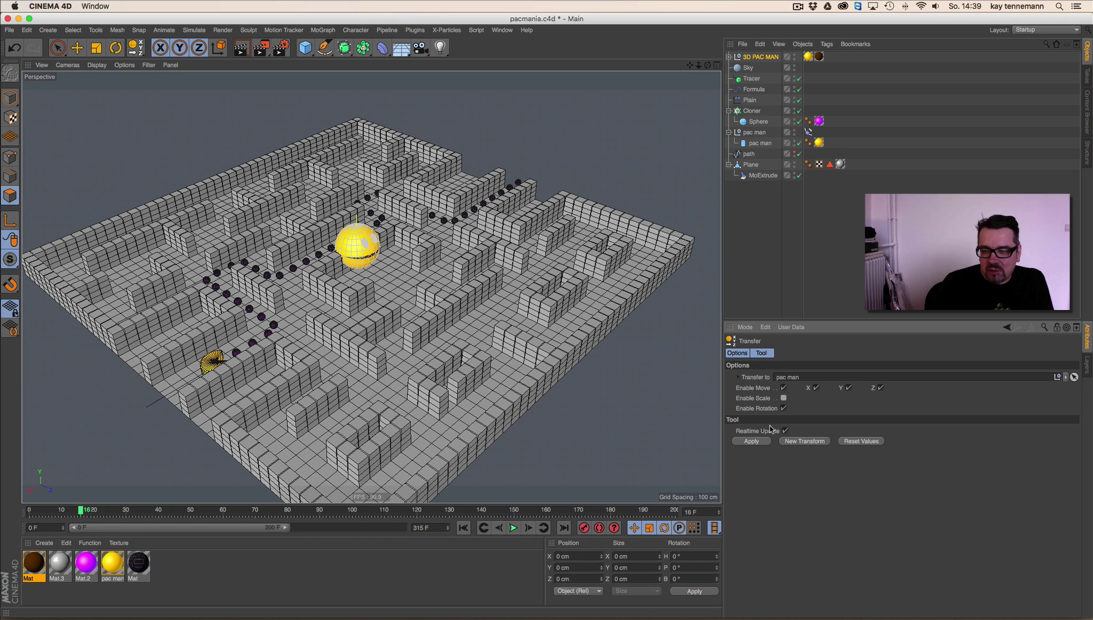
left_click(759, 442)
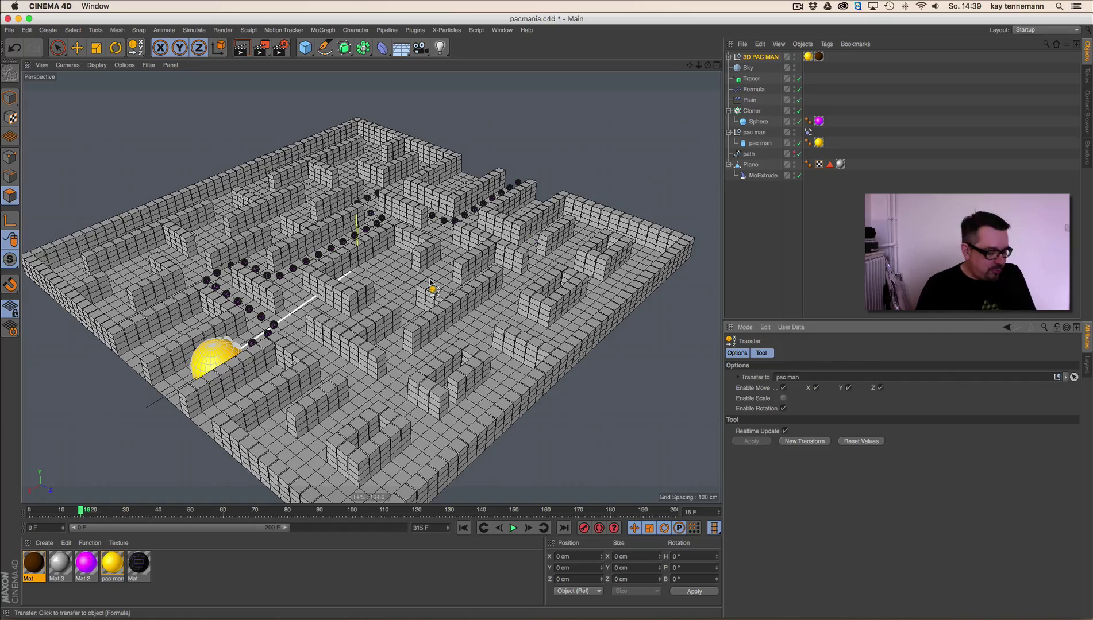
Step: Scale the 3D PAC MAN down uniformly to fit the maze corridor and raise it slightly off the floor
left_click_drag(232, 296, 401, 279, "alt")
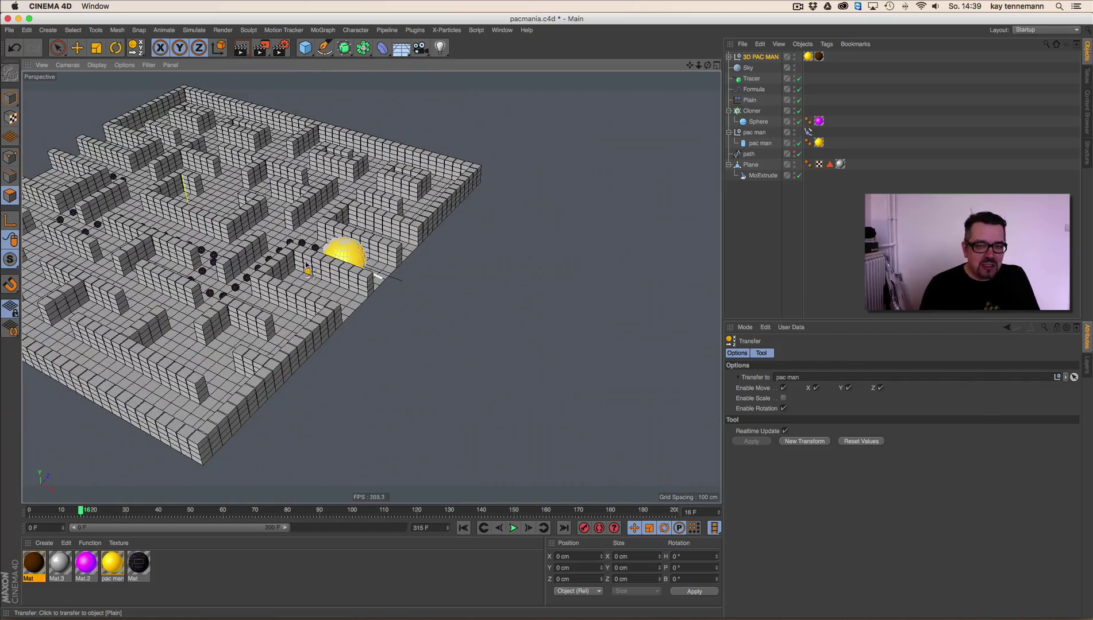
left_click_drag(308, 271, 368, 290, "alt")
scroll(330, 303, "up", 3)
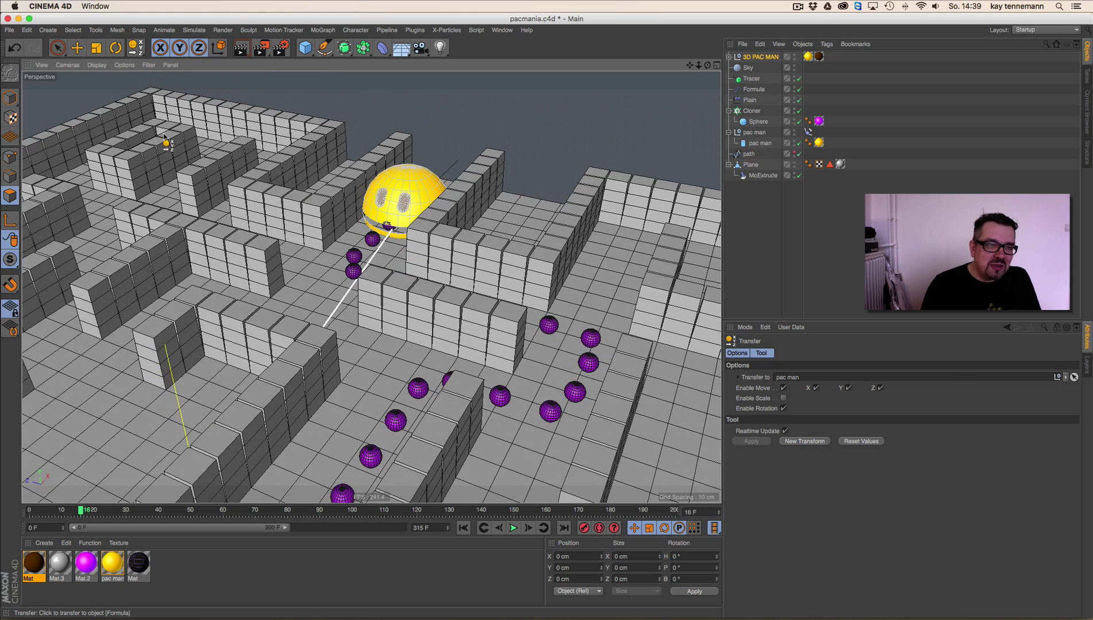
left_click(96, 48)
left_click_drag(671, 122, 448, 156)
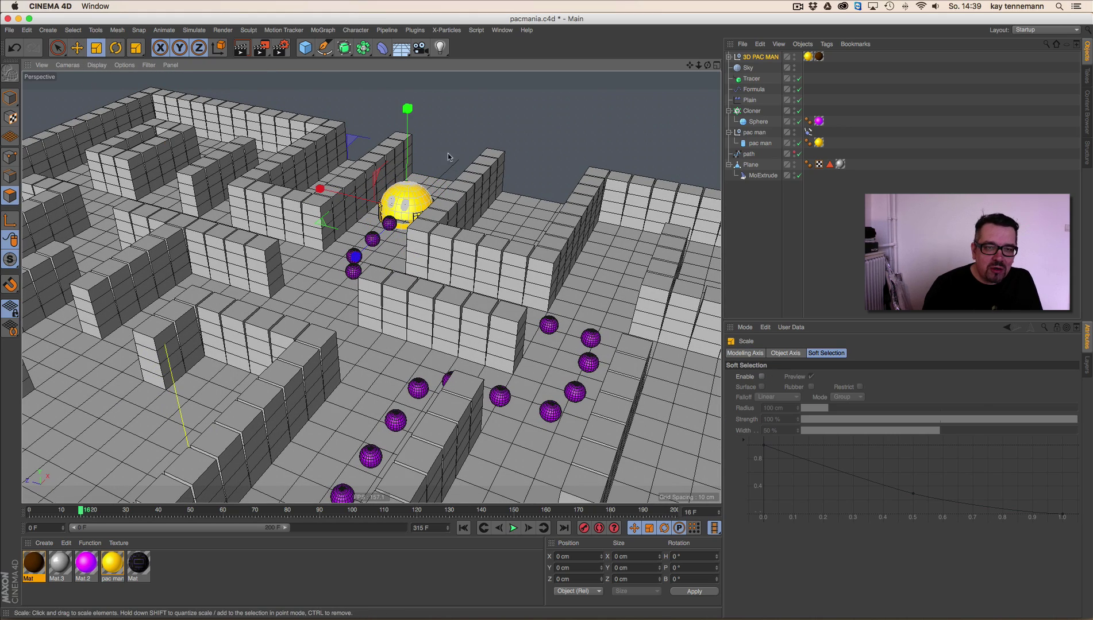
left_click(77, 48)
left_click_drag(408, 109, 407, 93)
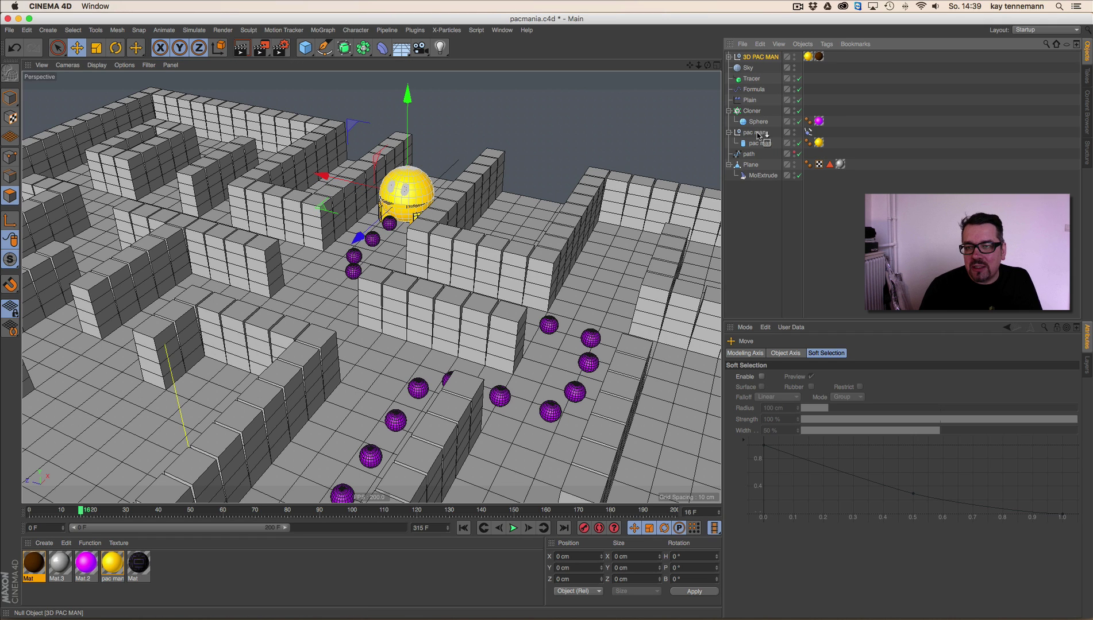
Step: Nest the 3D PAC MAN inside the path-following "pac man" null and disable the flat pac man object
left_click_drag(758, 136, 757, 138)
left_click(804, 143)
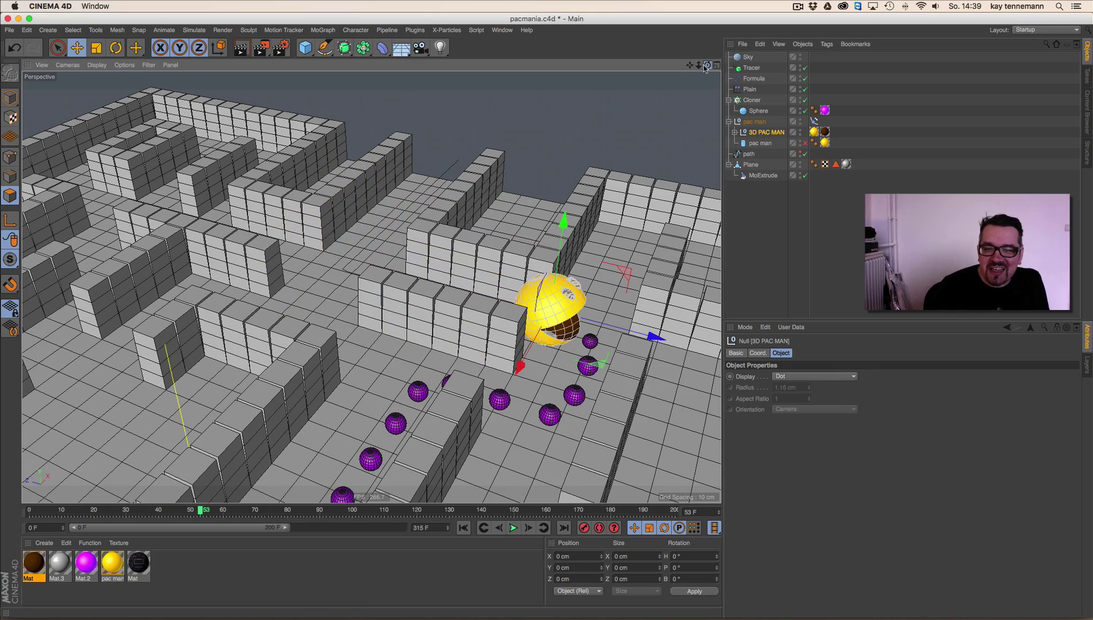
left_click_drag(650, 203, 566, 143, "alt")
left_click_drag(396, 296, 396, 291)
mouse_move(699, 66)
left_mouse_down()
mouse_move(672, 69)
mouse_move(707, 69)
left_mouse_up()
Step: Raise the whole path spline vertically in Model mode to a Y position of about 7.9 cm
left_click(748, 154)
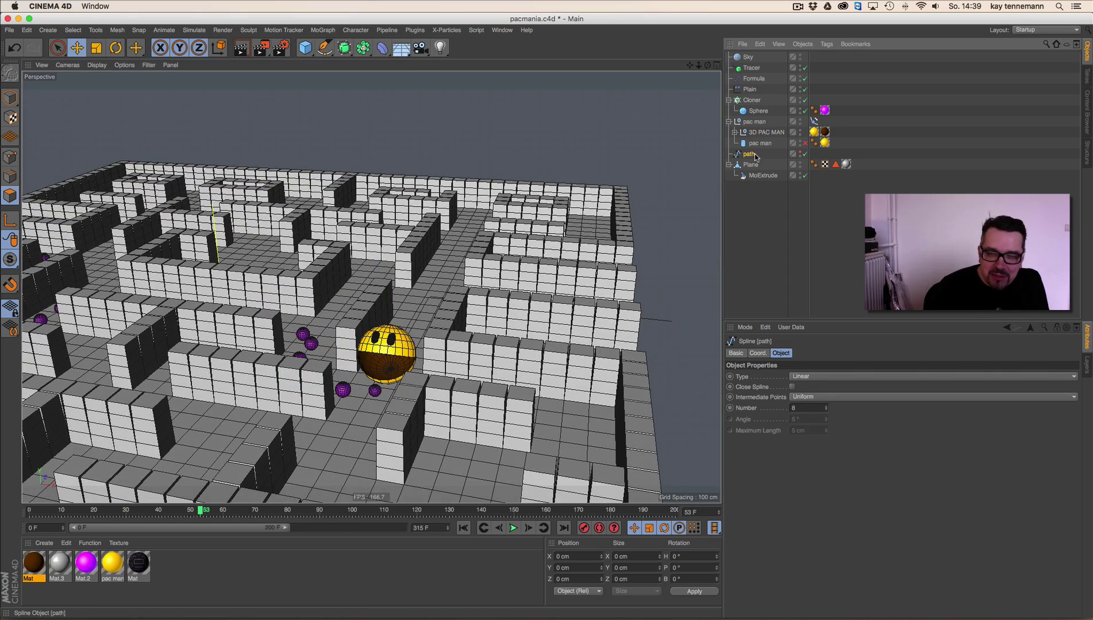
left_click(752, 101)
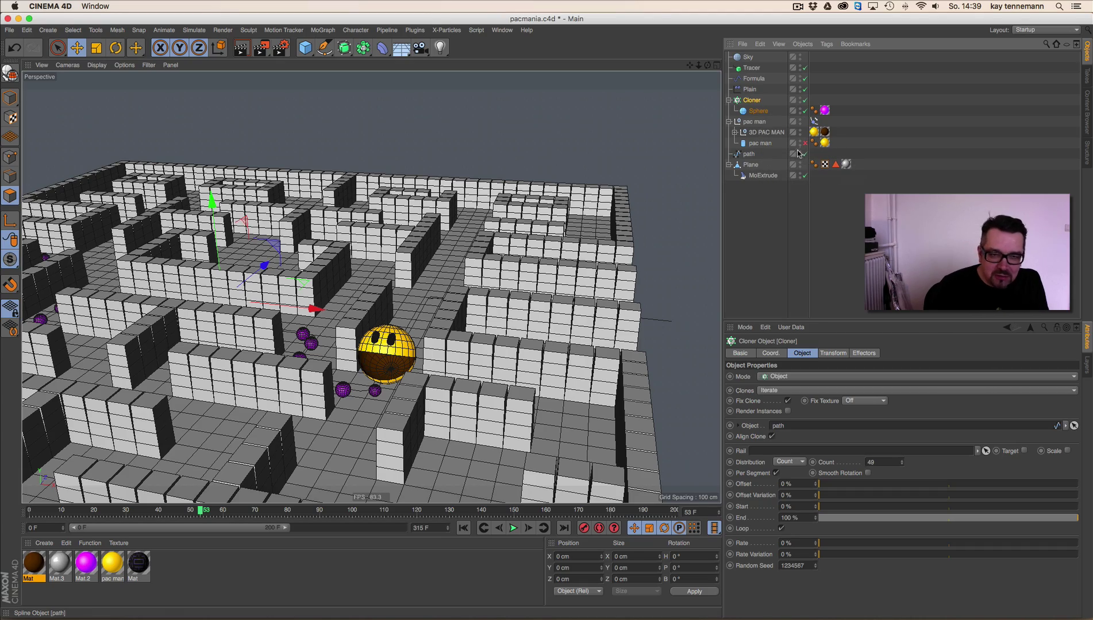
left_click_drag(707, 65, 693, 79)
left_click(749, 154)
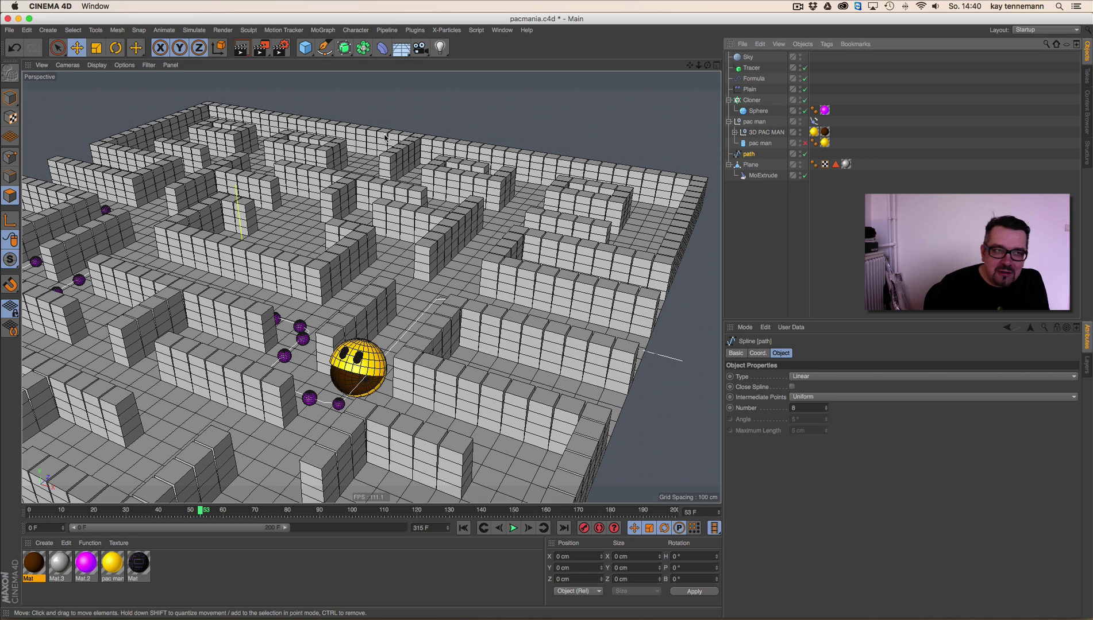
left_click(10, 97)
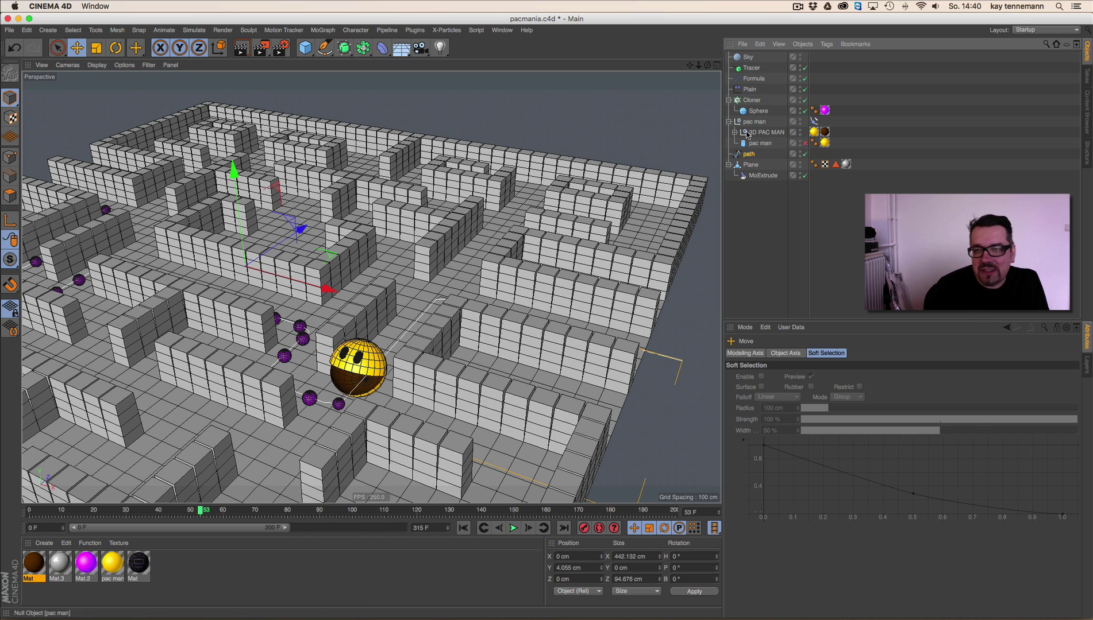
left_click(748, 155)
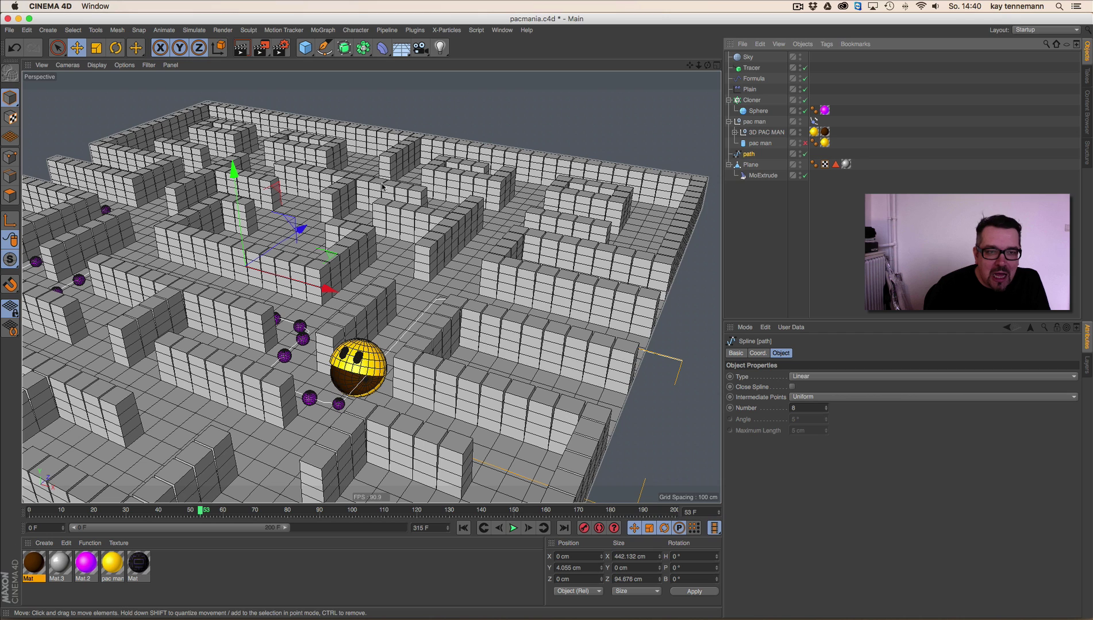
left_click_drag(233, 169, 233, 167)
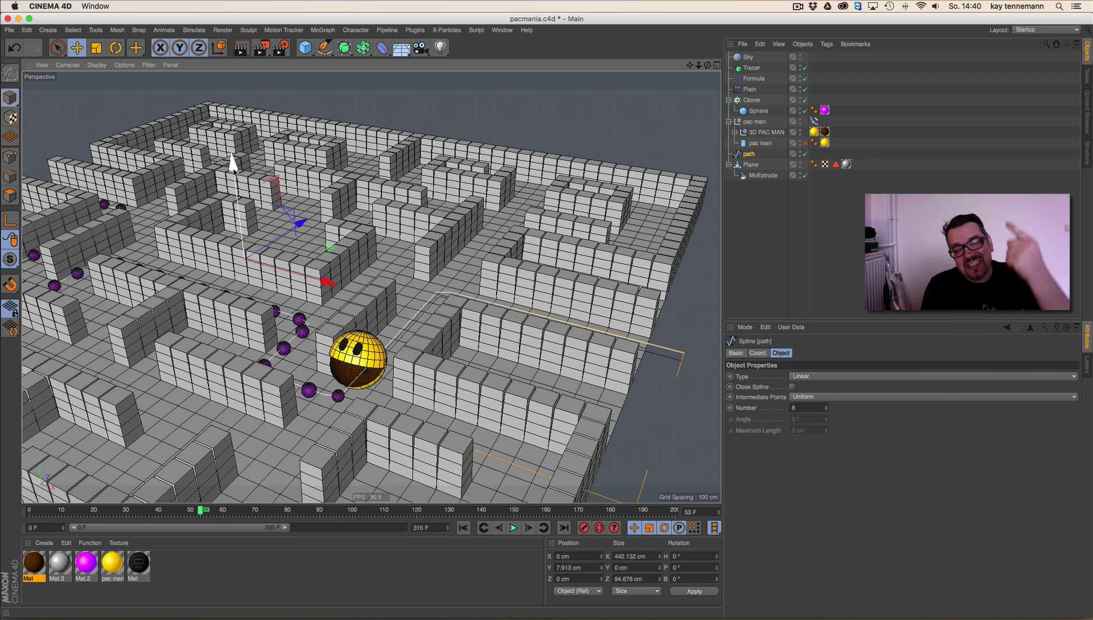
Step: Lower the 3D PAC MAN within its parent to a Y position of about 3.9 cm
left_click(766, 133)
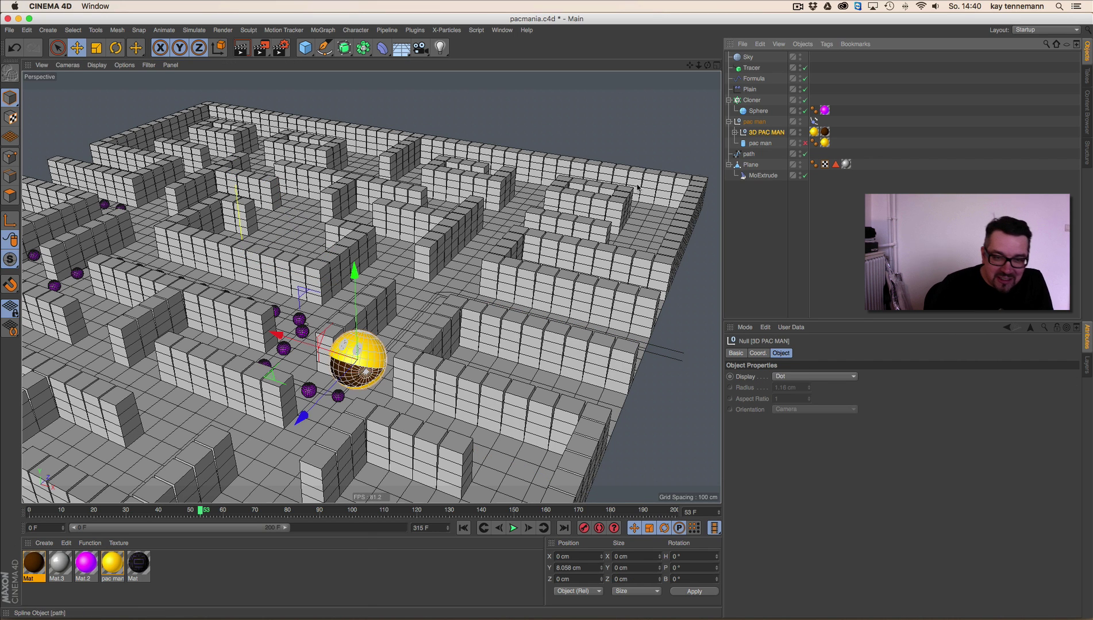
left_click_drag(355, 270, 358, 284)
mouse_move(707, 65)
left_mouse_down()
mouse_move(650, 40)
mouse_move(695, 65)
left_mouse_up()
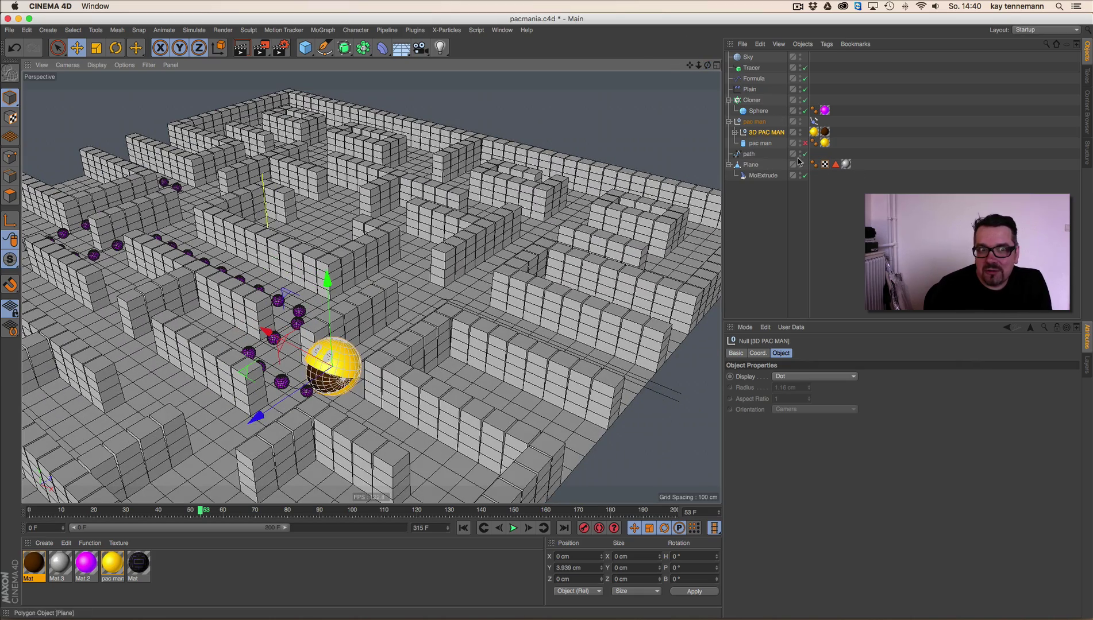
Step: Set the Cloner's transform Y position to -4 cm to shift the purple spheres along the path
left_click(756, 103)
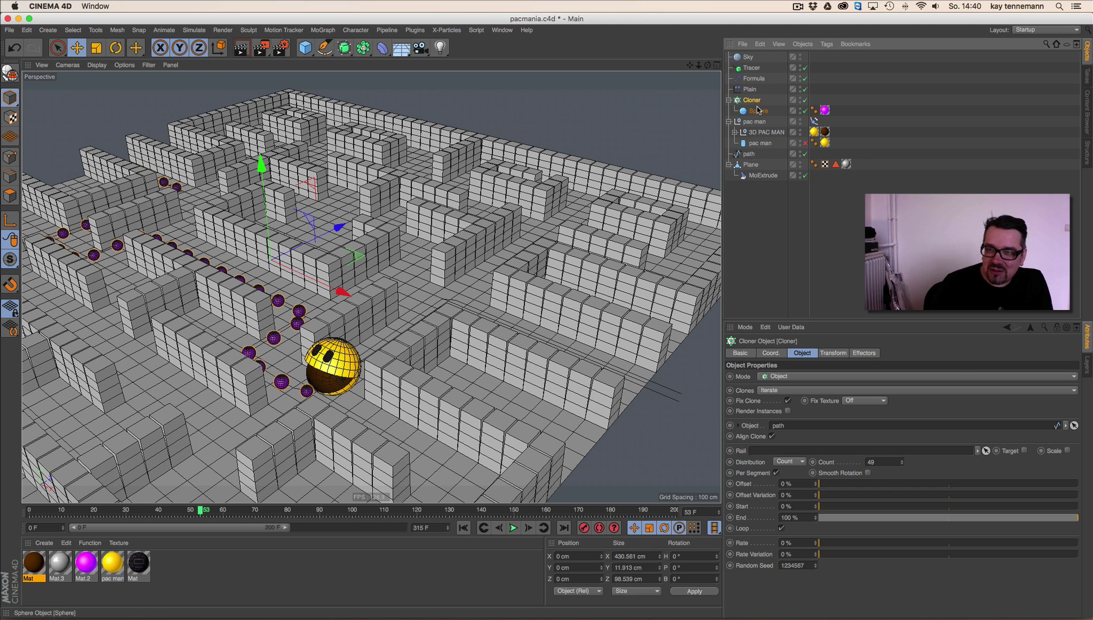
left_click(834, 354)
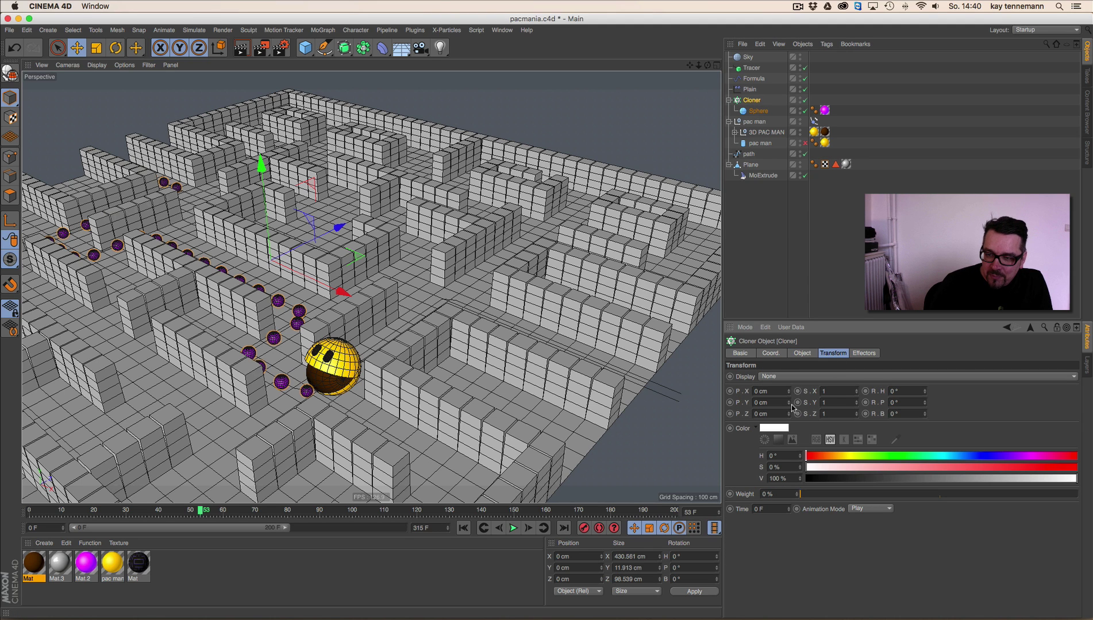
left_click_drag(789, 405, 790, 406)
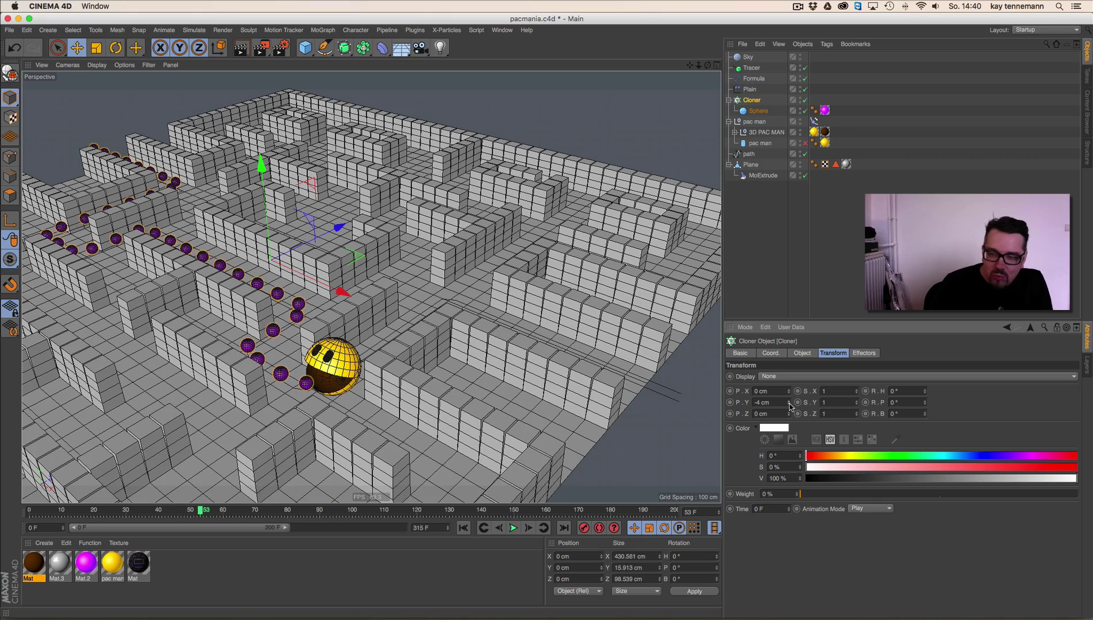
Step: Play the animation from a low angle to check Pac-Man's height above the maze floor
mouse_move(711, 71)
left_mouse_down()
mouse_move(685, 45)
mouse_move(706, 65)
left_mouse_up()
left_click(513, 531)
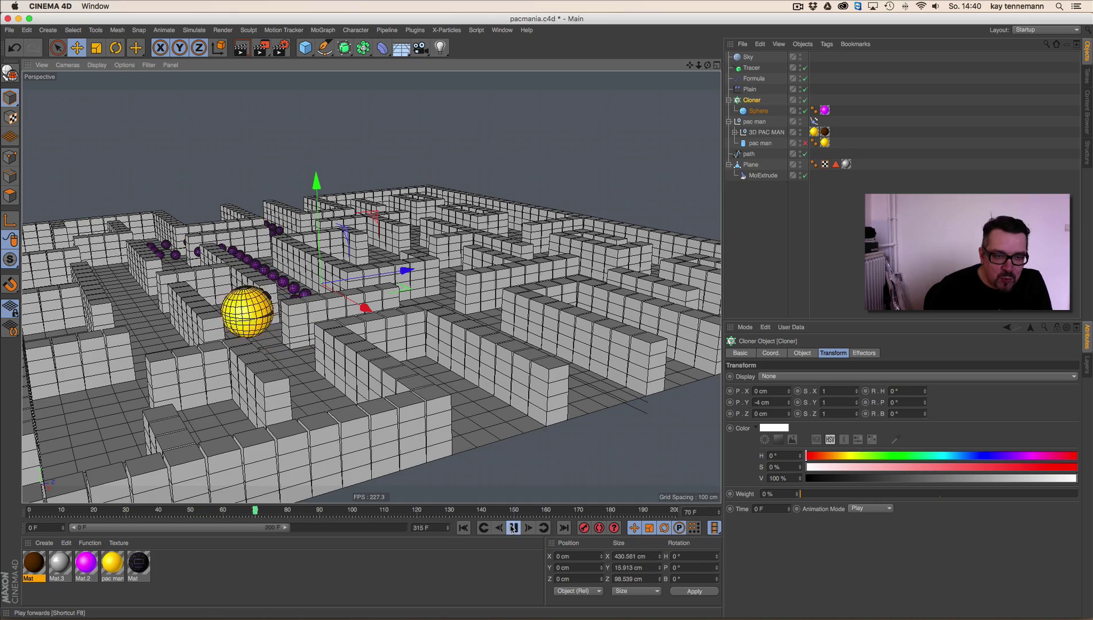
left_click(512, 529)
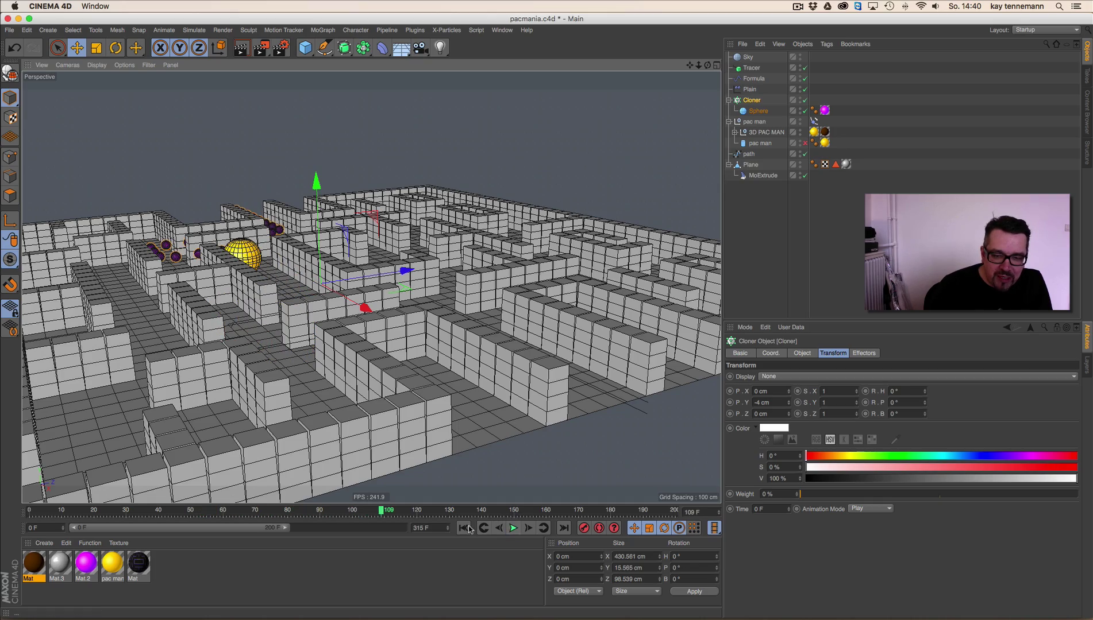
Step: Return to the first frame, step forward through Pac-Man's entry into the maze, and play on to about frame 89
left_click(463, 528)
left_click_drag(707, 65, 791, 101)
left_click(529, 528)
left_click(528, 529)
left_click(529, 529)
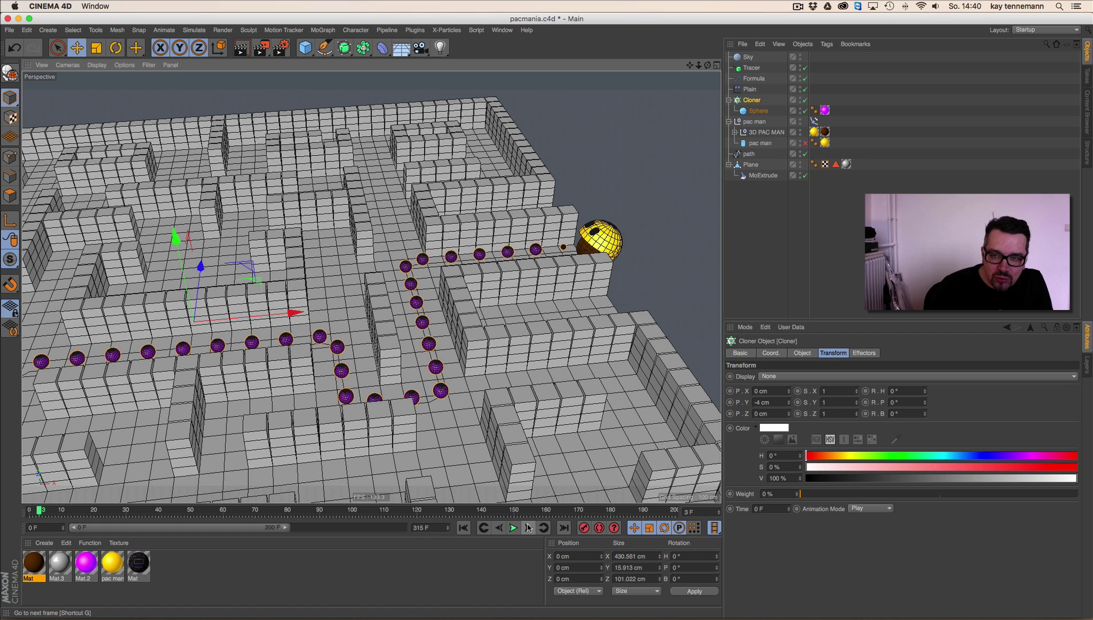
left_click(529, 528)
left_click(528, 529)
left_click(528, 529)
left_click(528, 528)
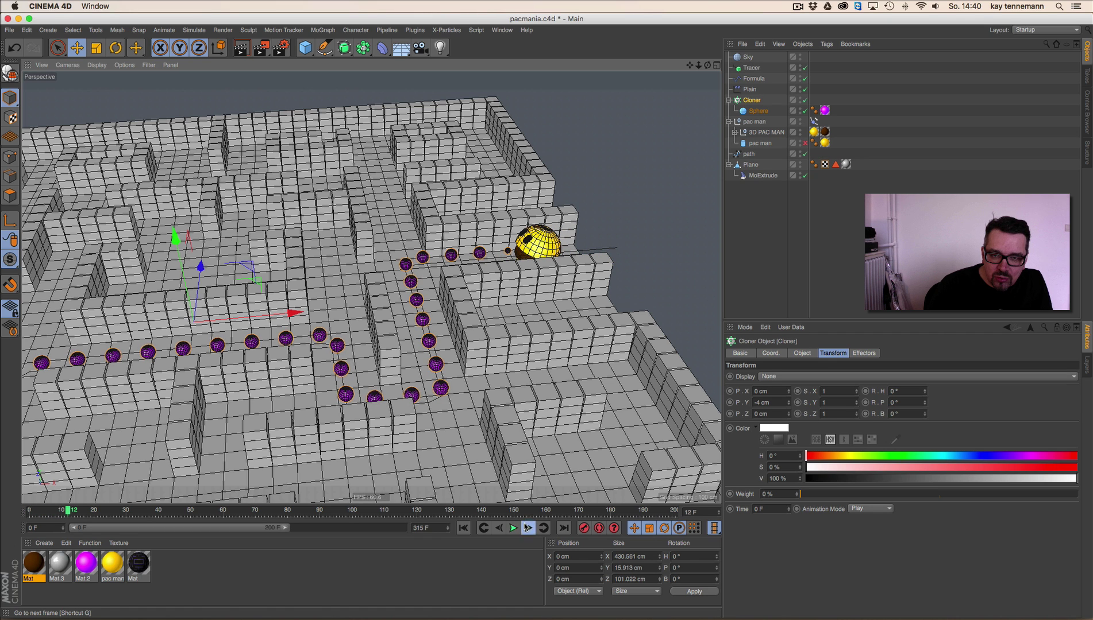
left_click(528, 529)
left_click(511, 528)
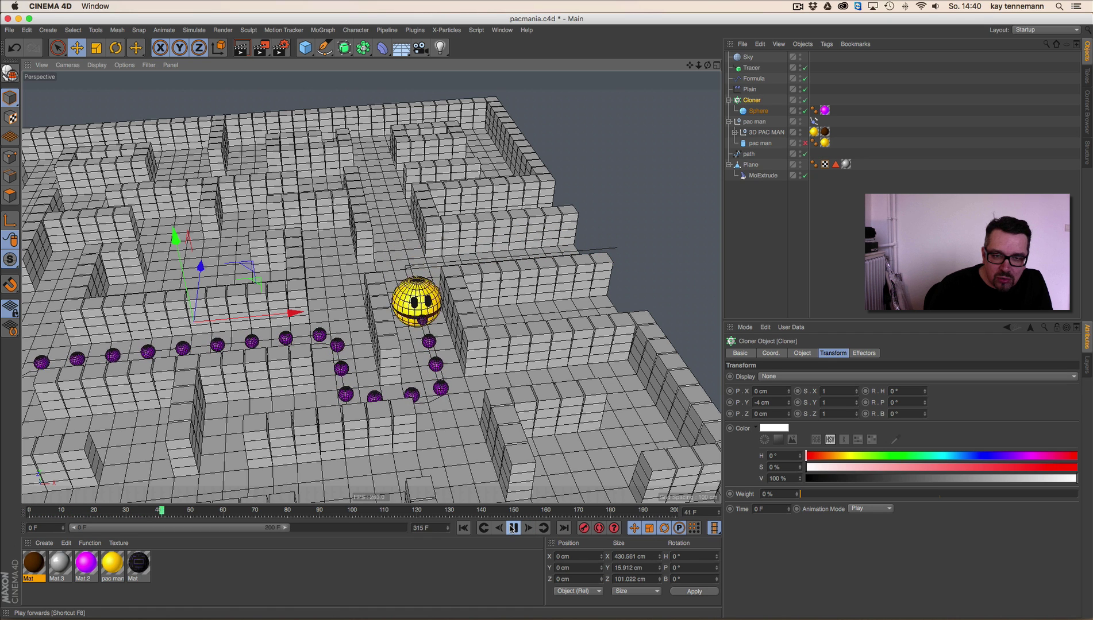
left_click(513, 529)
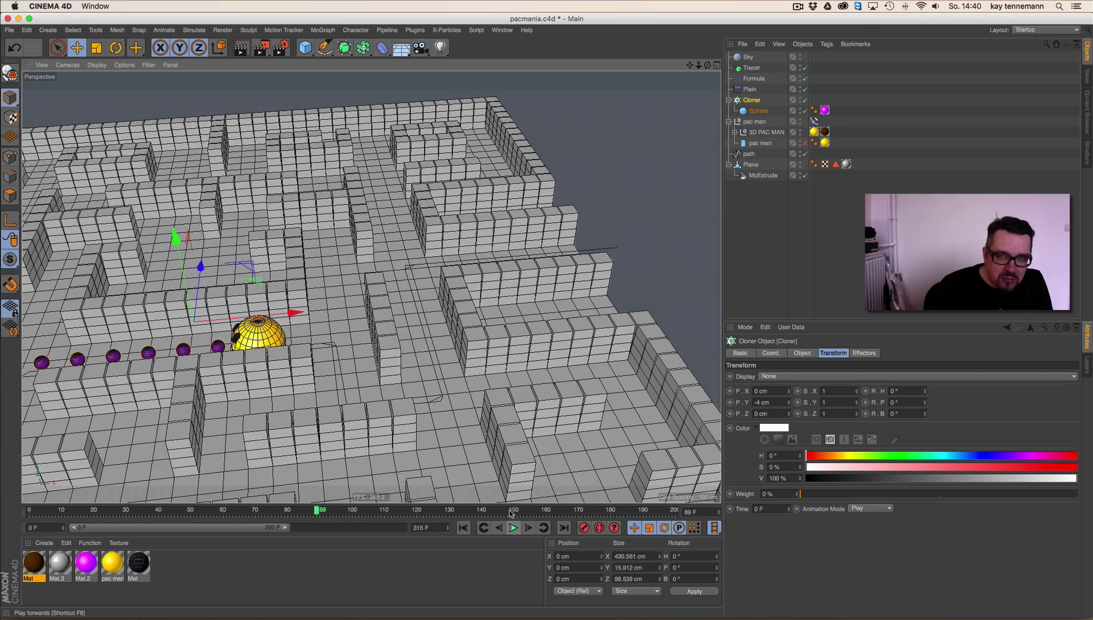
Step: View Pac-Man from the front and step forward to frame 111 to examine how he meets the spheres
left_click_drag(707, 65, 755, 42)
left_click_drag(698, 68, 711, 70)
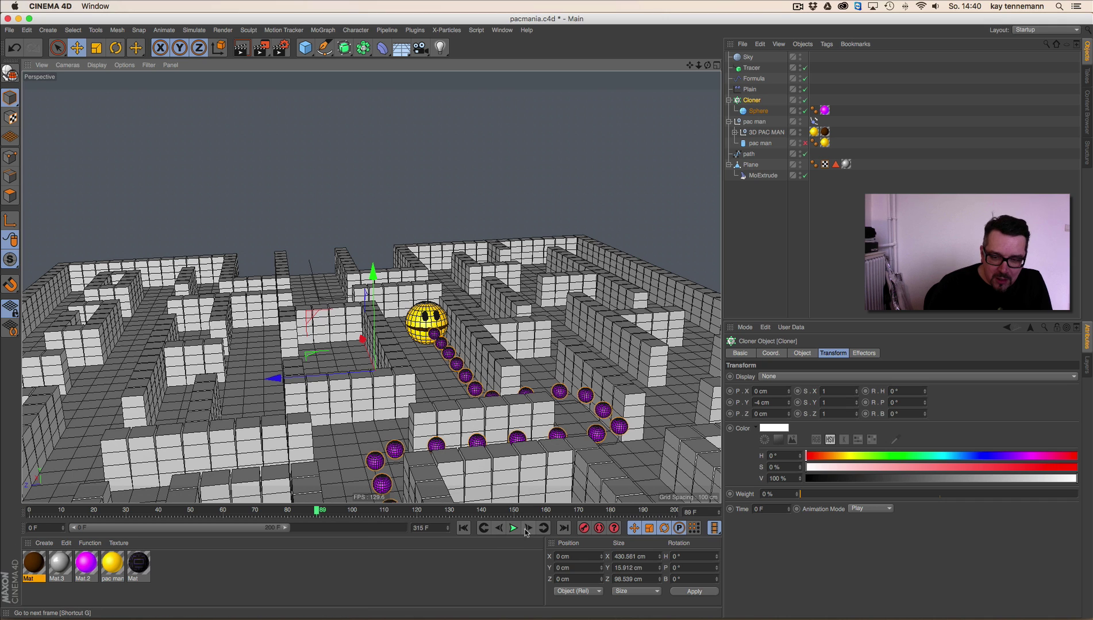
left_click(525, 530)
left_click(526, 529)
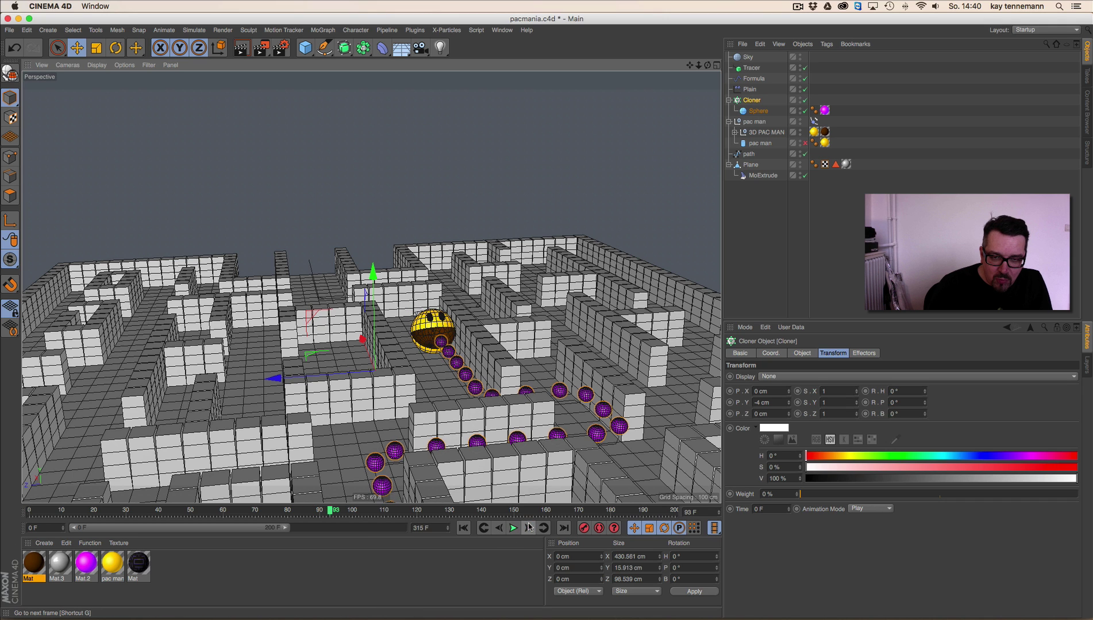
left_click(526, 529)
left_click(528, 526)
left_click(528, 527)
left_click(527, 527)
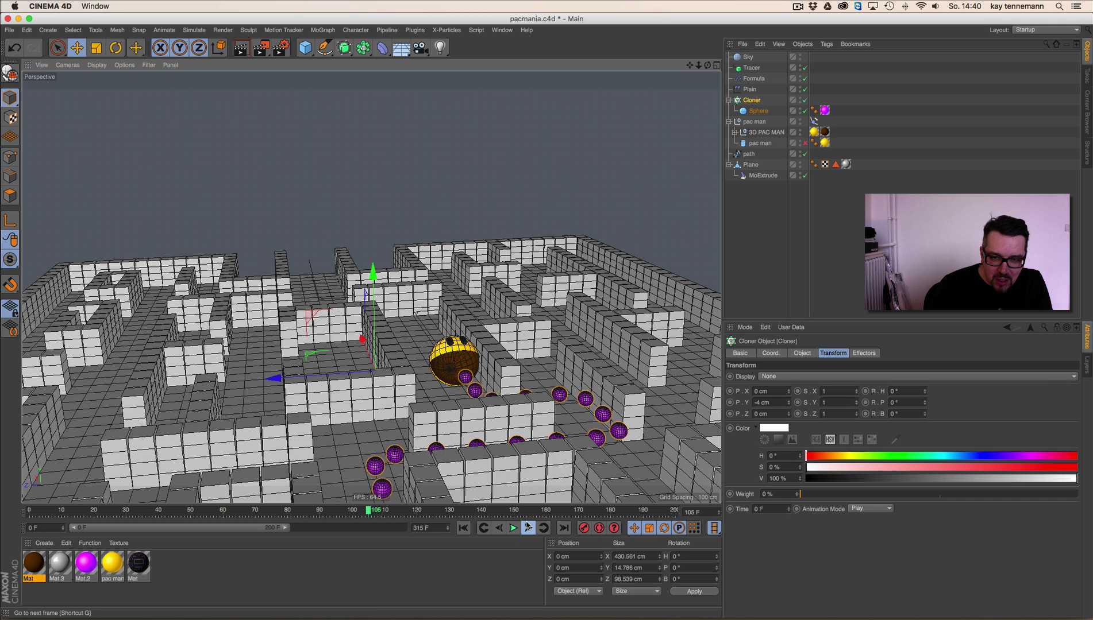
left_click(528, 526)
left_click(528, 526)
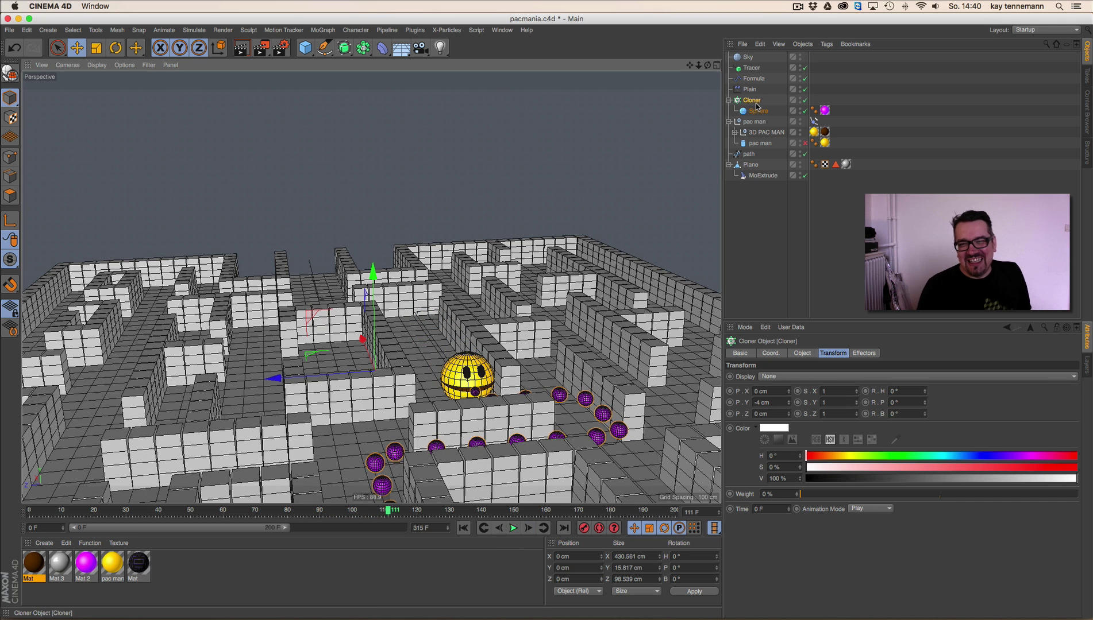
Step: Frame the whole maze from above and save the pacmania.c4d scene
scroll(393, 264, "down", 8)
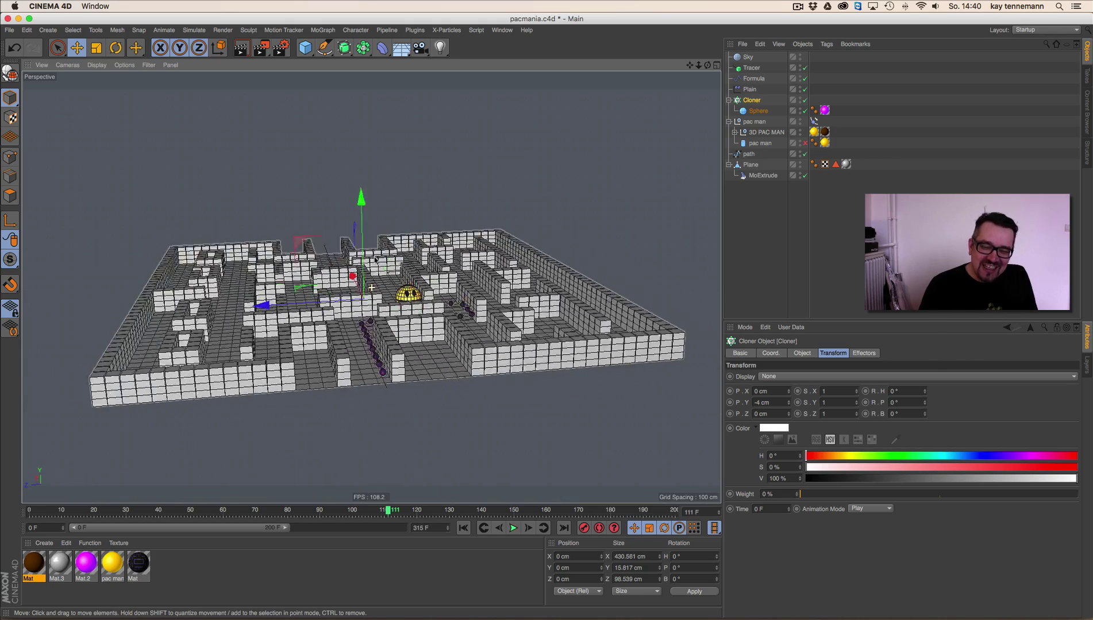
left_click_drag(393, 264, 73, 86, "alt")
left_click(10, 29)
left_click(35, 121)
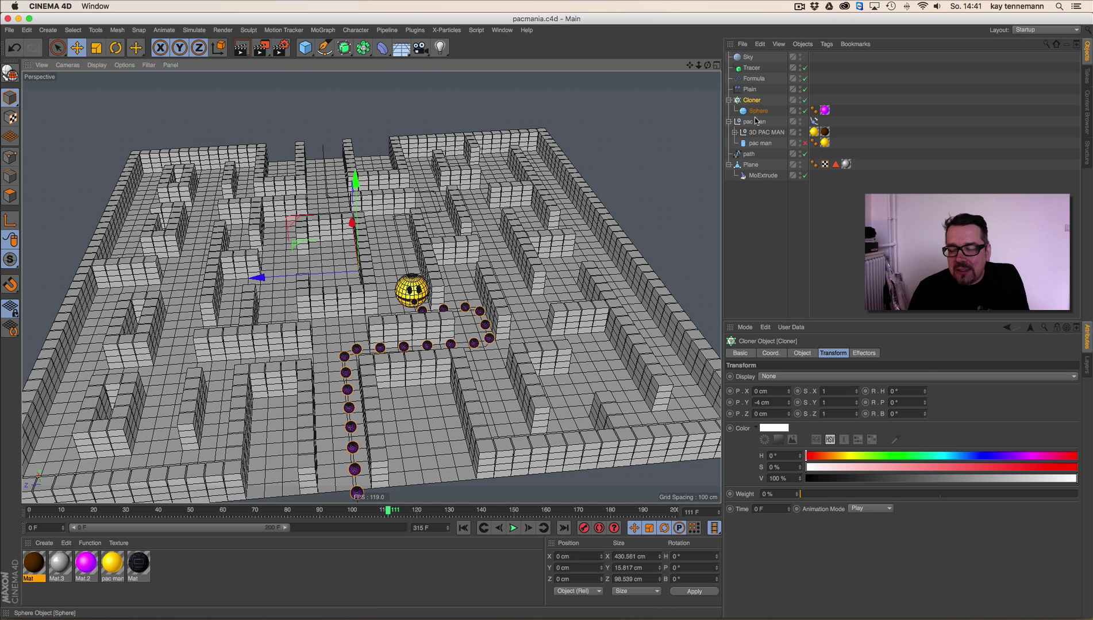
Step: Select both hemispheres, Sphere and Sphere.1, inside the 3D PAC MAN group and show their rotation tracks in the Timeline
left_click(733, 132)
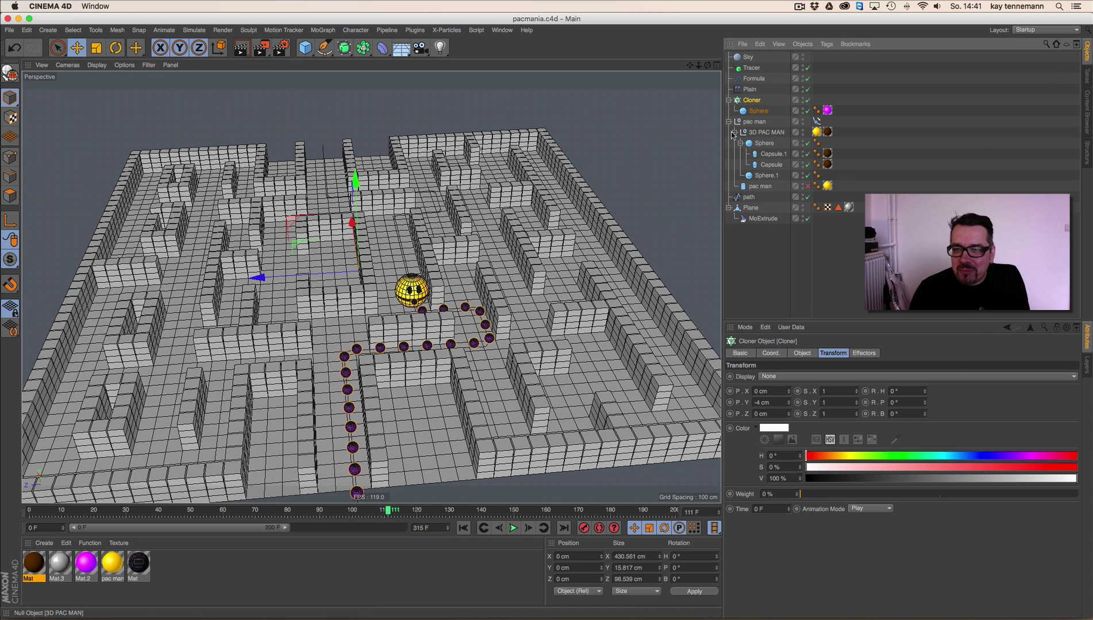
left_click(766, 176)
left_click(764, 143, "ctrl")
right_click(767, 144)
left_click(841, 522)
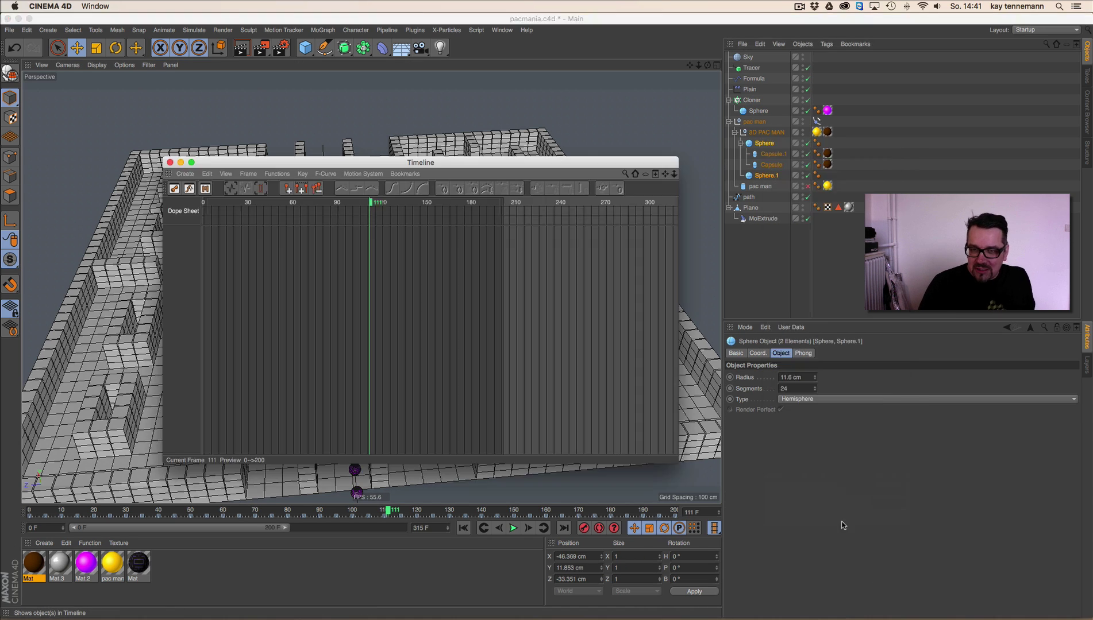
right_click(763, 149)
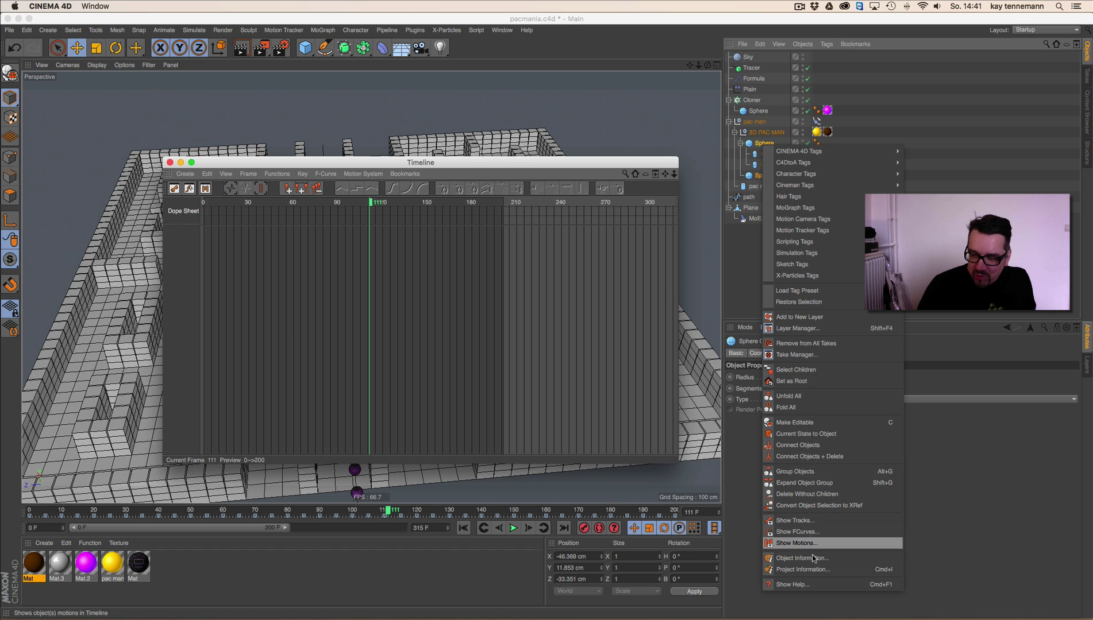
left_click(823, 522)
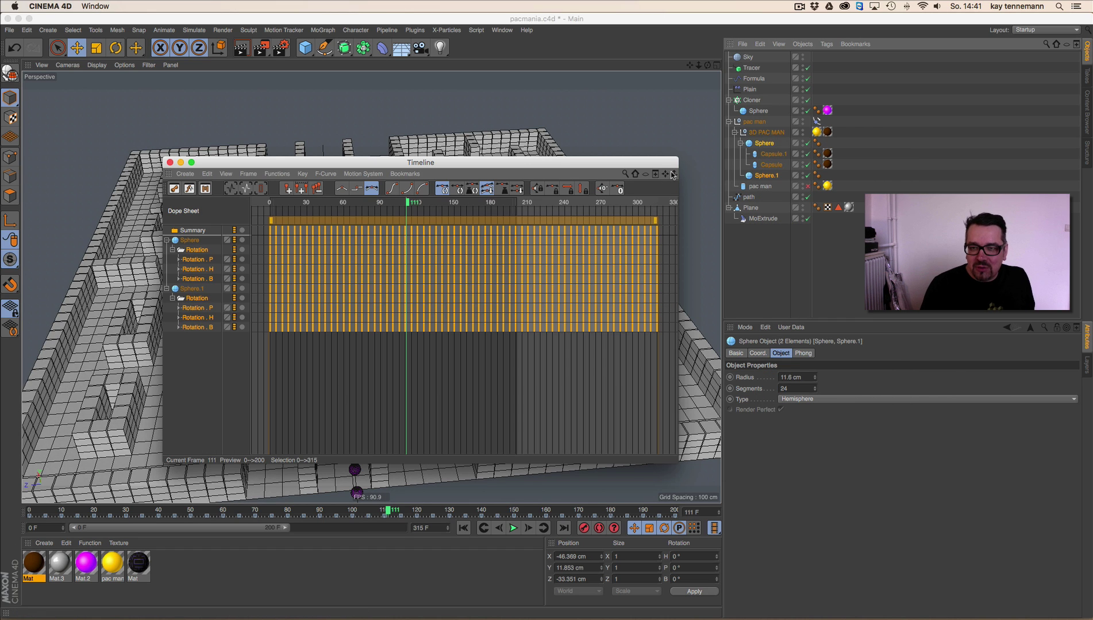
Step: Scale the two mouth hemispheres' rotation keyframes in time so the selection runs from frame 0 to 201
scroll(590, 227, "down", 3)
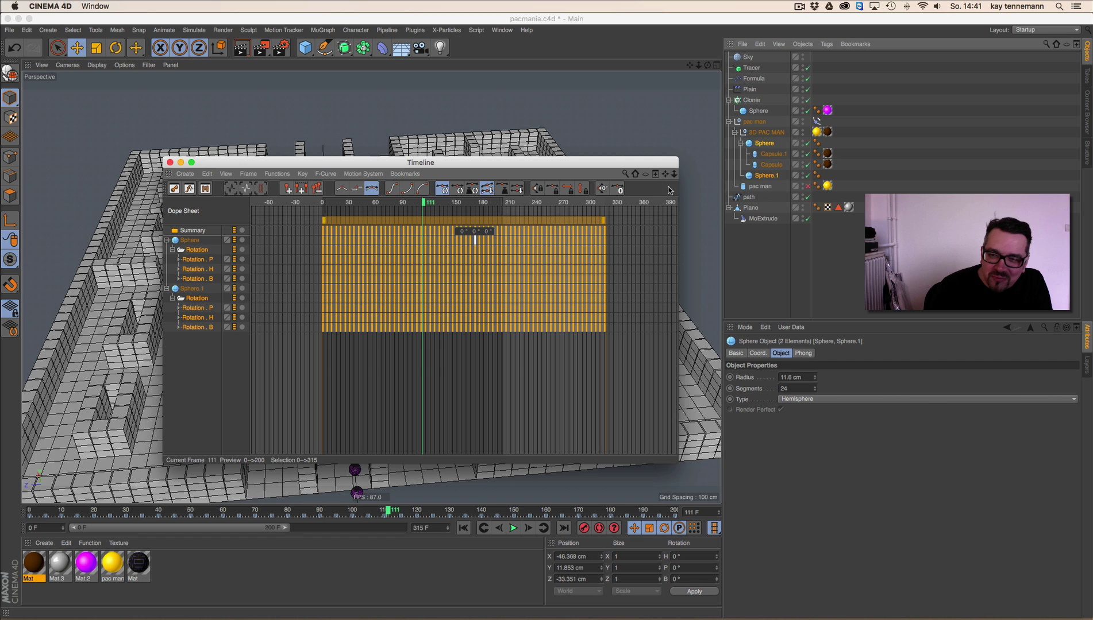
left_click_drag(678, 187, 1073, 186)
left_click_drag(1009, 163, 929, 167)
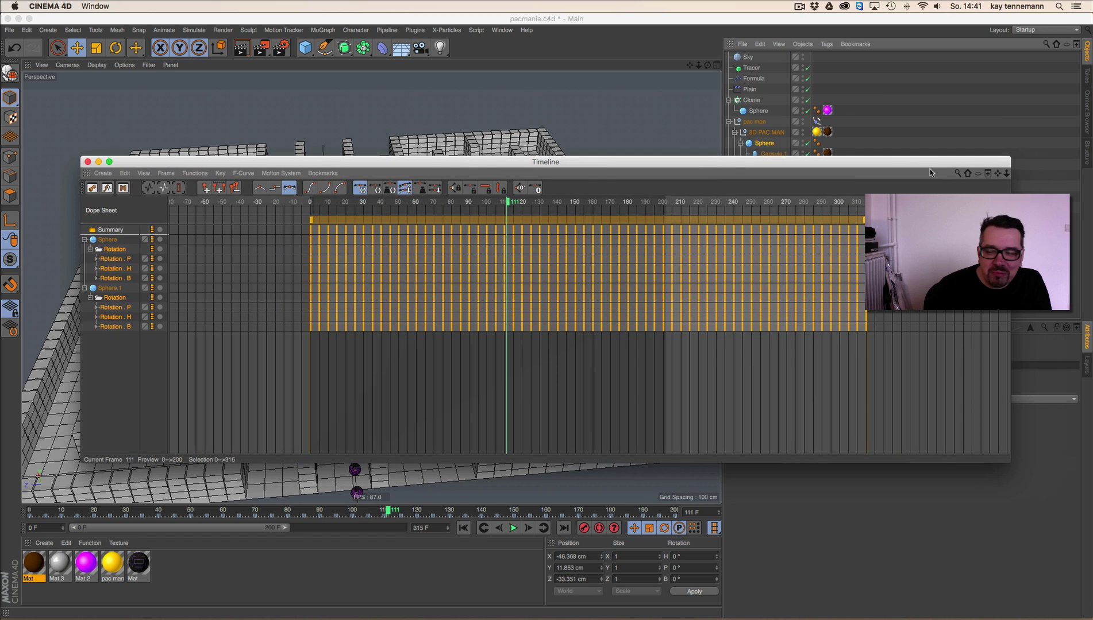
left_click_drag(865, 221, 662, 225)
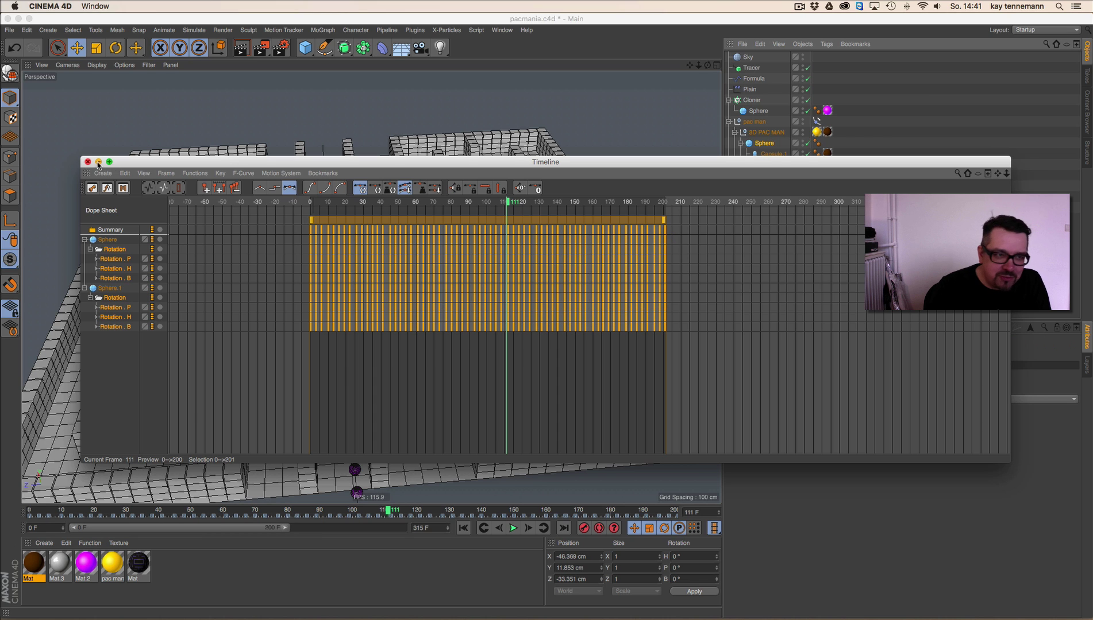
key("shift+F3")
Step: Set the project's end frame to 200 and play the animation from the first frame with nothing selected
left_click(465, 529)
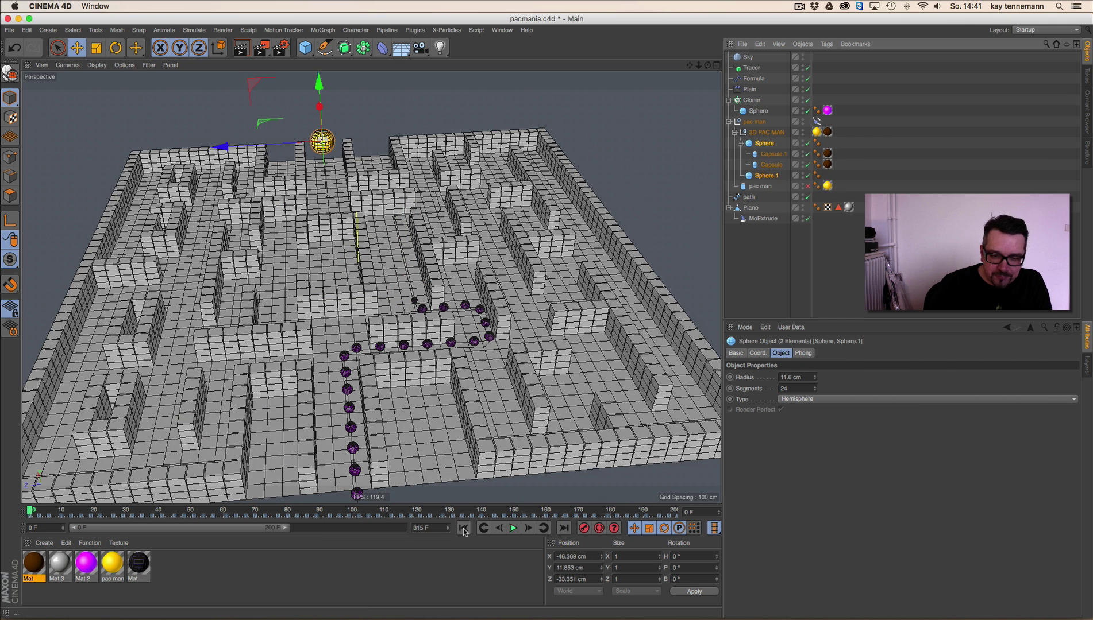
key("Return")
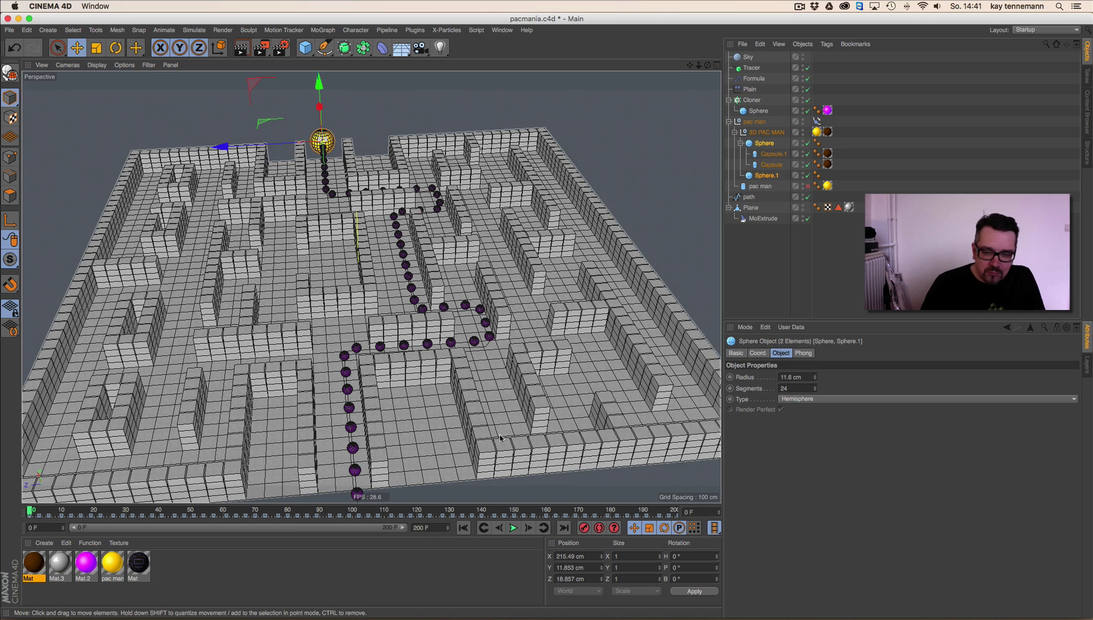
left_click(513, 528)
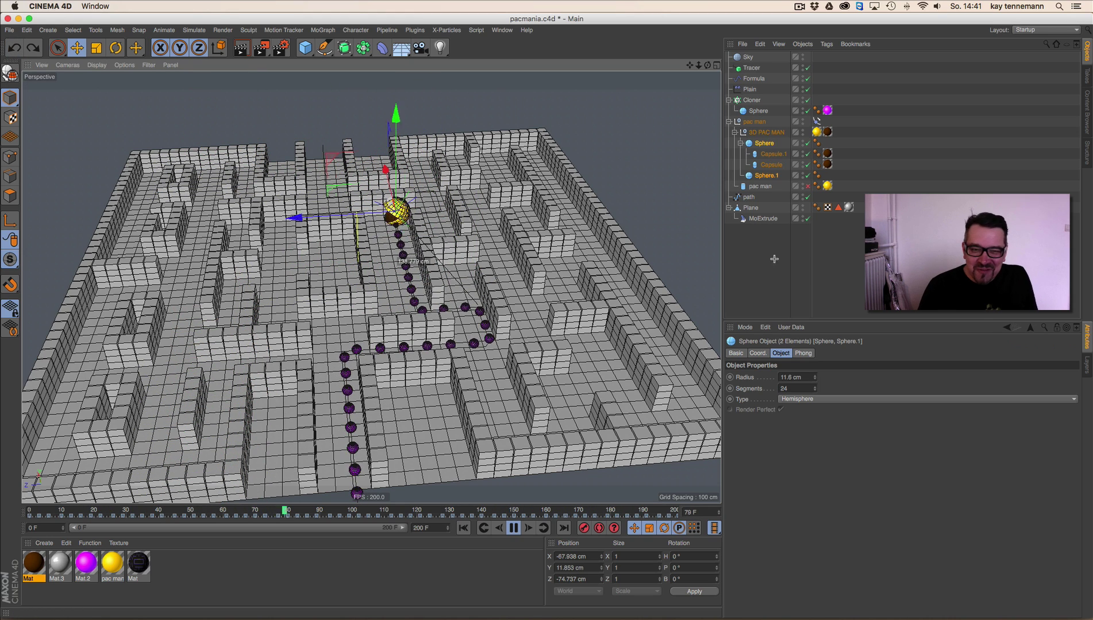
key("super+shift+a")
left_click_drag(510, 386, 412, 333, "alt")
left_click_drag(356, 368, 190, 477, "alt")
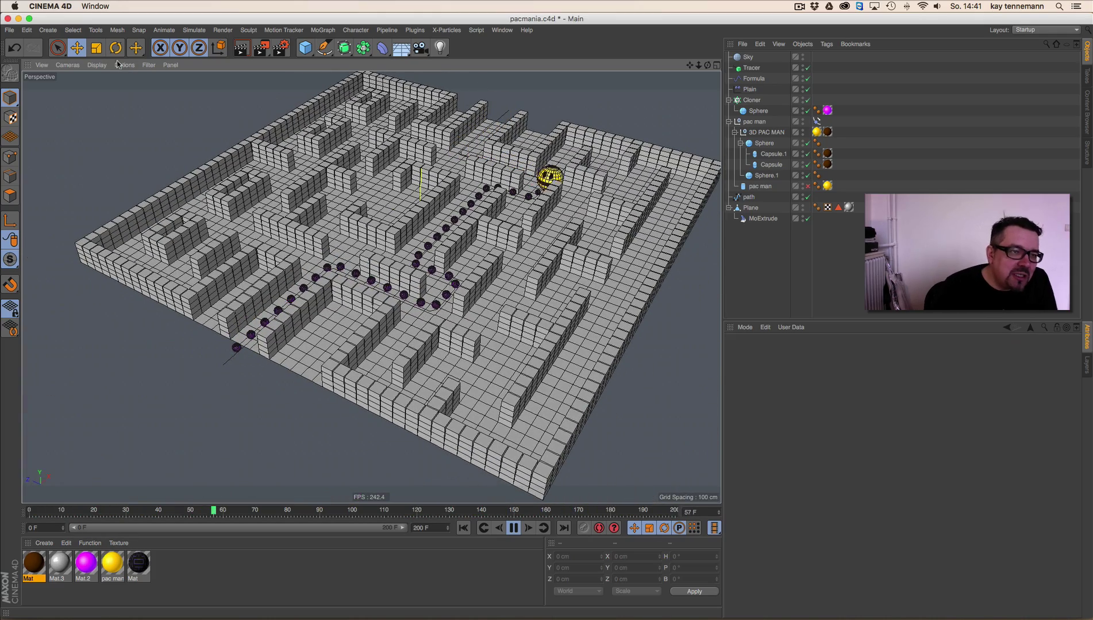
Step: Turn off the Color channel of the maze material Mat.3 so only Reflectance stays enabled
double_click(60, 563)
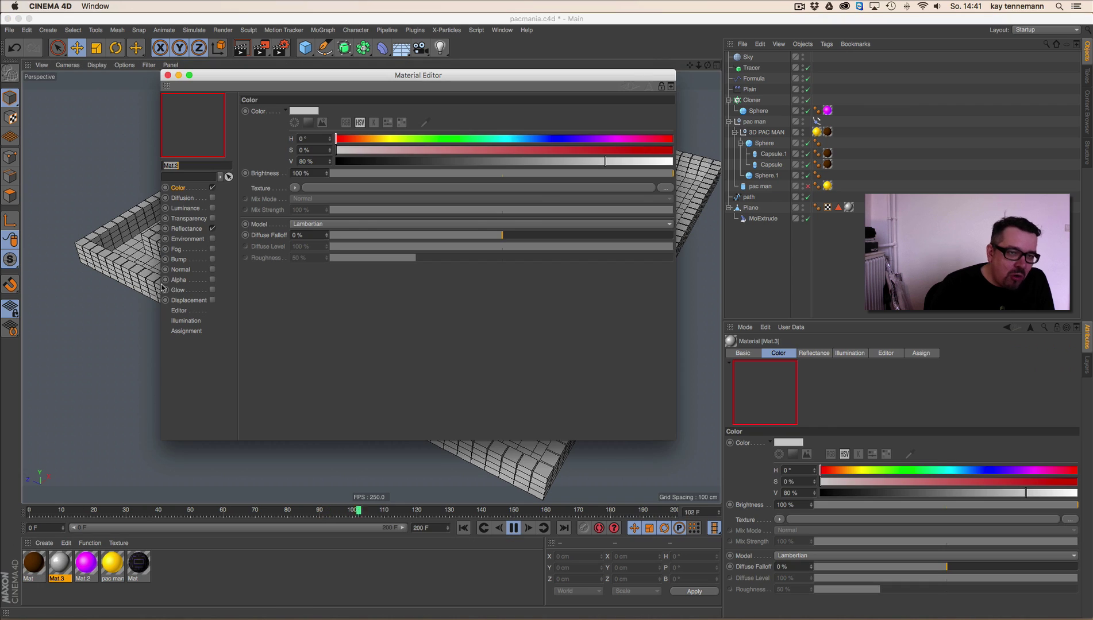
left_click(212, 187)
left_click(167, 74)
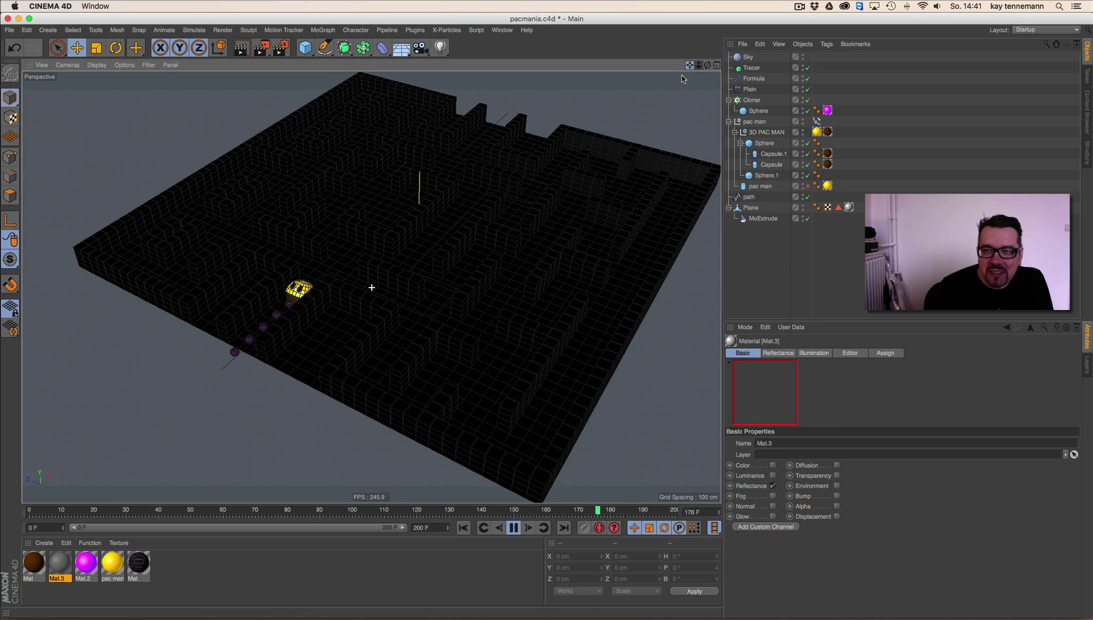
Step: Save the project and render the maze in the viewport
left_click_drag(698, 65, 635, 111)
left_click(9, 30)
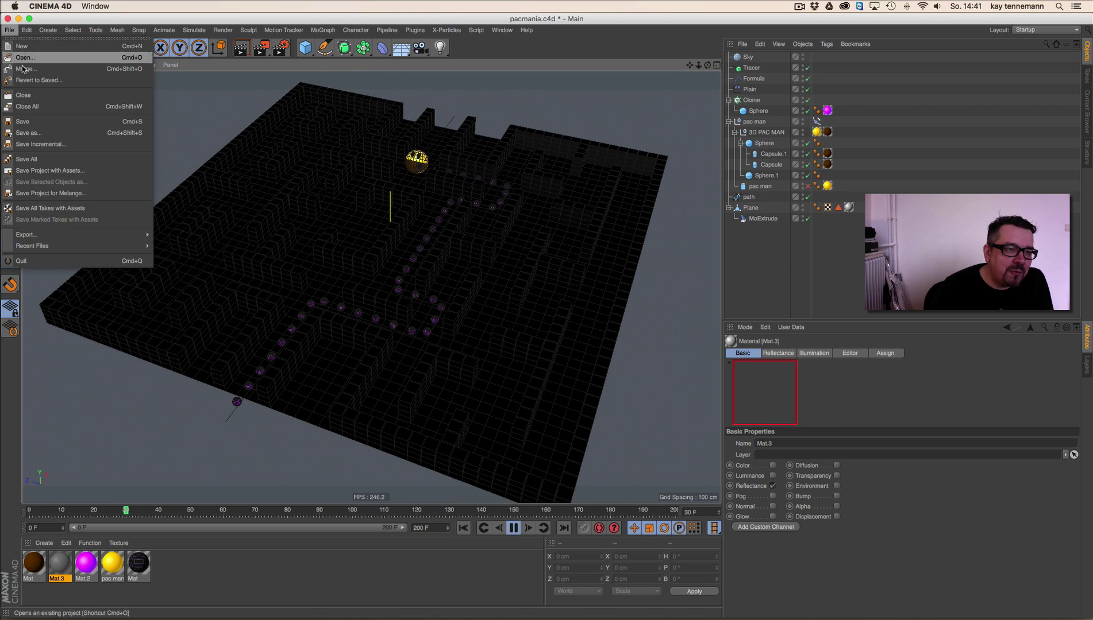
left_click(29, 121)
left_click(237, 58)
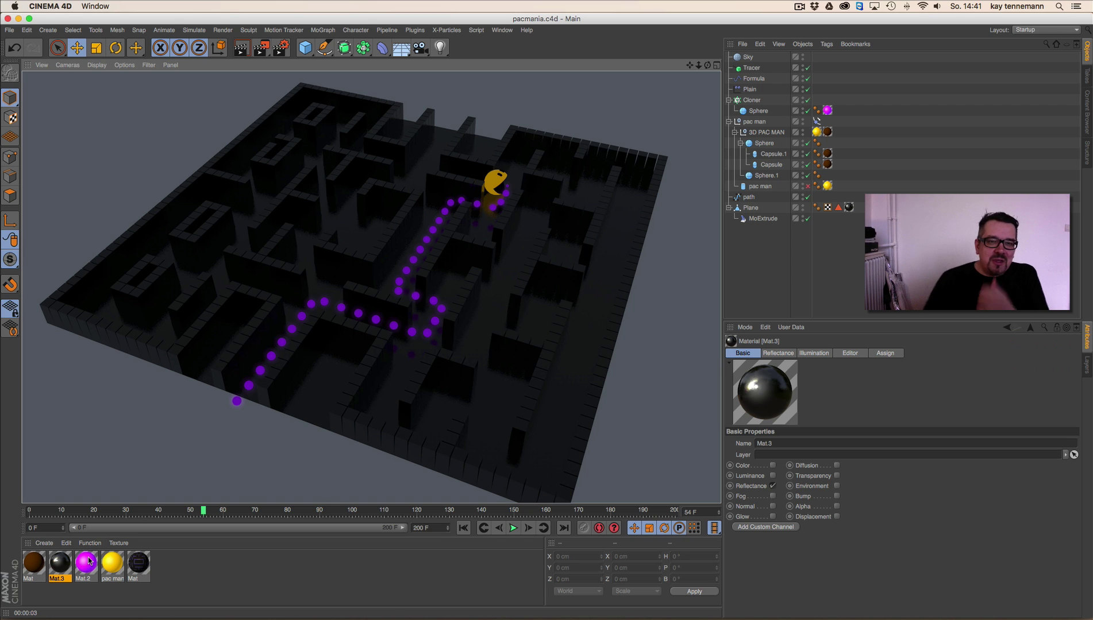
Step: Add an omni light and move it above the maze to about X 375, Y 127, Z -170 cm
left_click(440, 47)
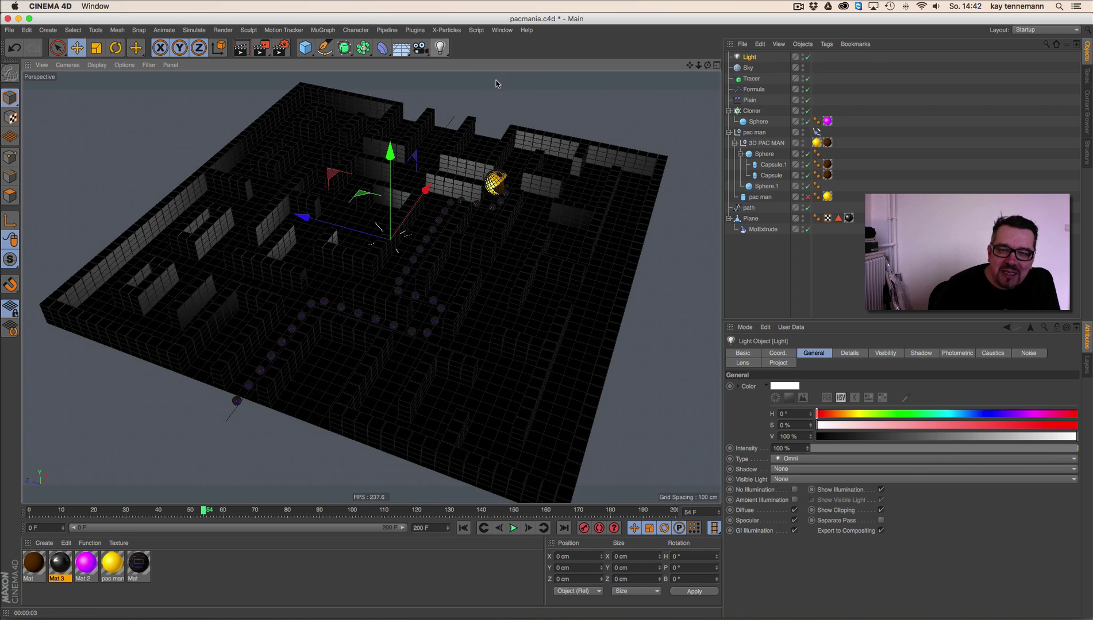
left_click_drag(392, 141, 392, 27)
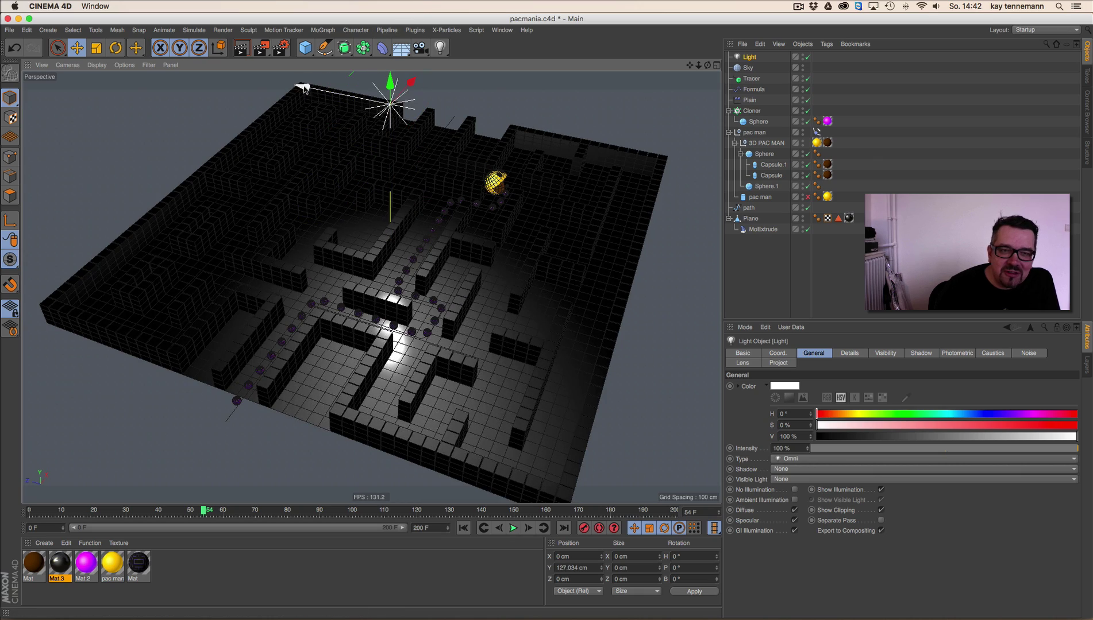
left_click_drag(304, 88, 542, 131)
left_click_drag(707, 65, 688, 77)
left_click_drag(673, 154, 718, 122)
left_click_drag(707, 65, 680, 58)
Step: Examine the pac man material's reflectance settings and test-render the lit maze from a lower angle
double_click(112, 563)
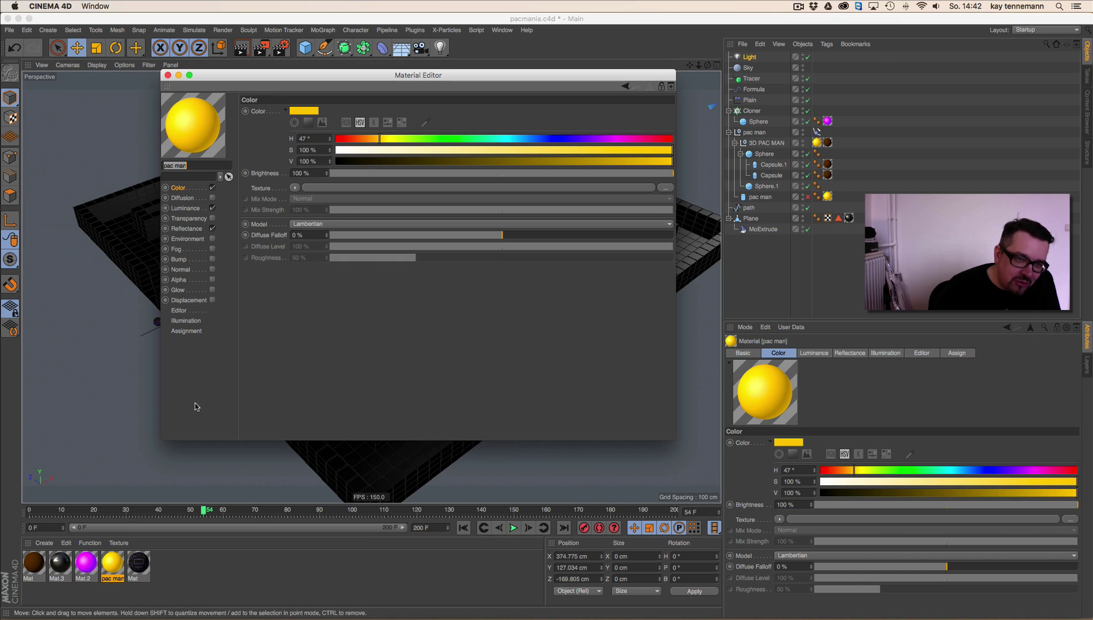
left_click(188, 228)
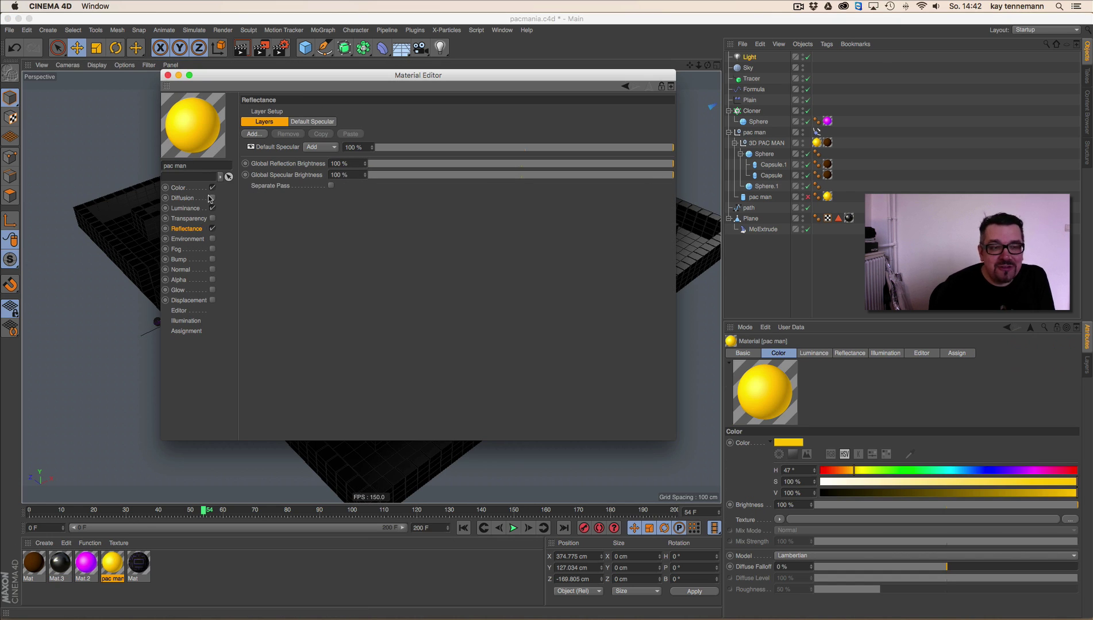
left_click(242, 51)
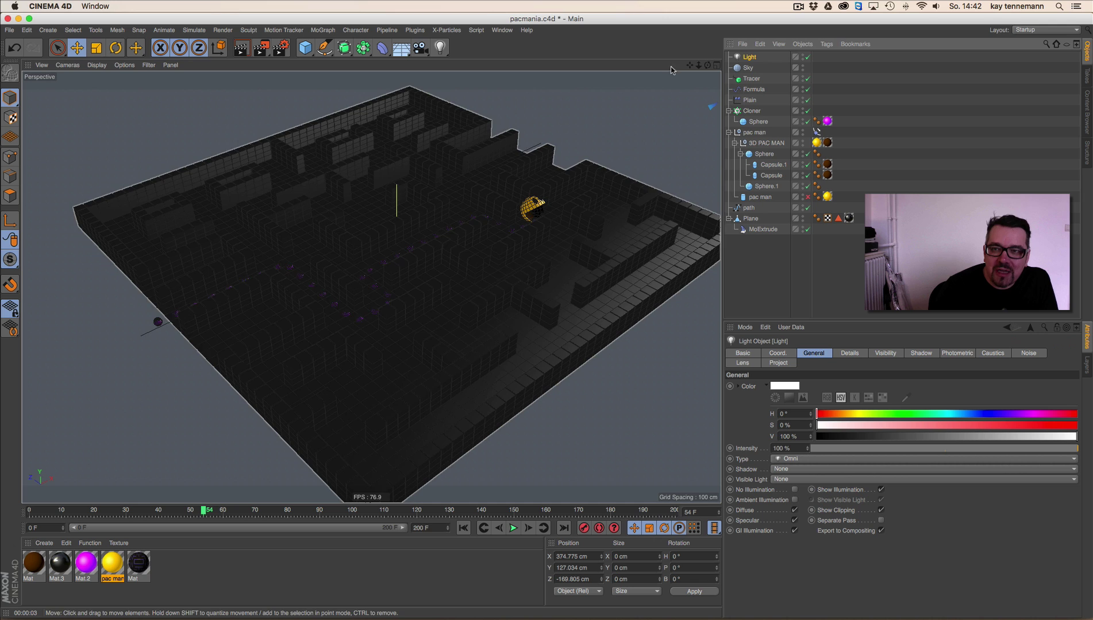
left_click_drag(708, 65, 339, 65)
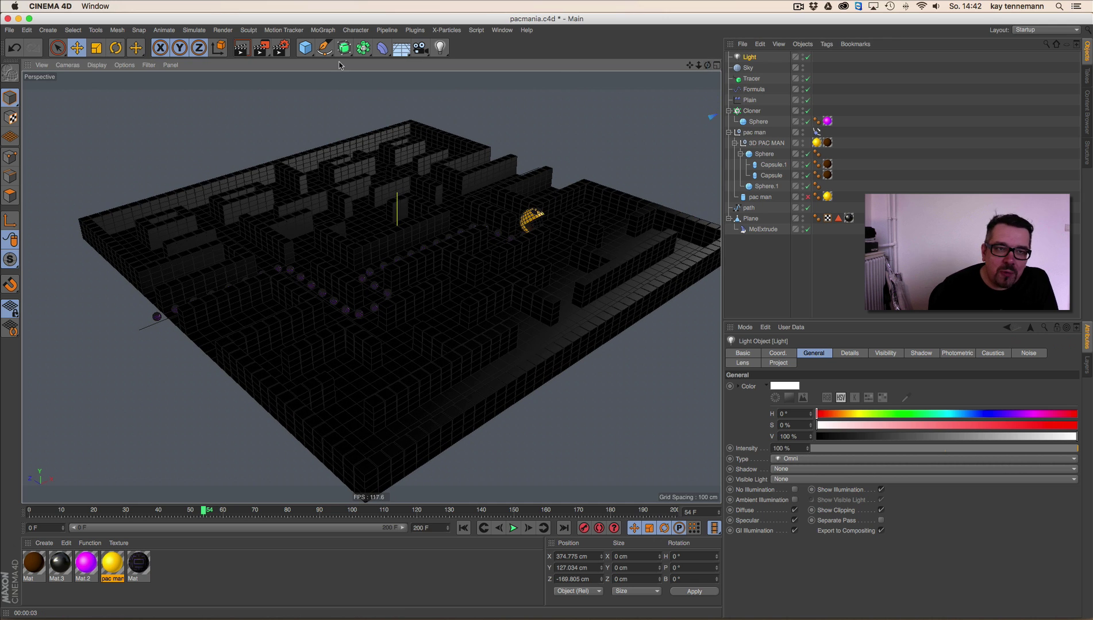
left_click(242, 49)
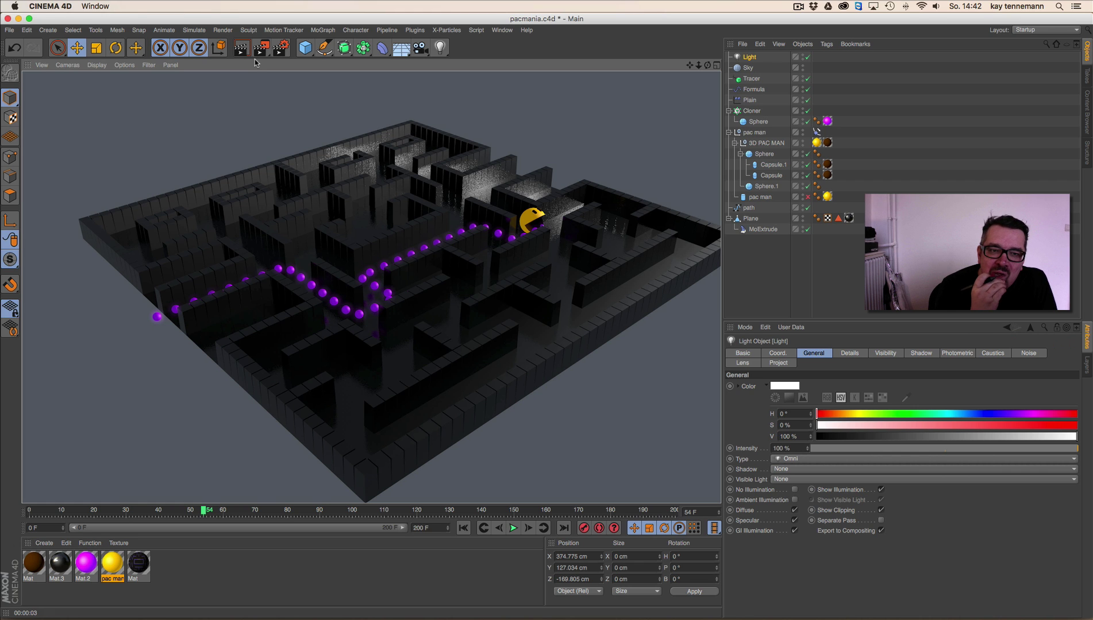
Step: Create a new material and set its color to cyan with H 181°, S 100% and V 99%
left_click_drag(460, 339, 402, 314, "alt")
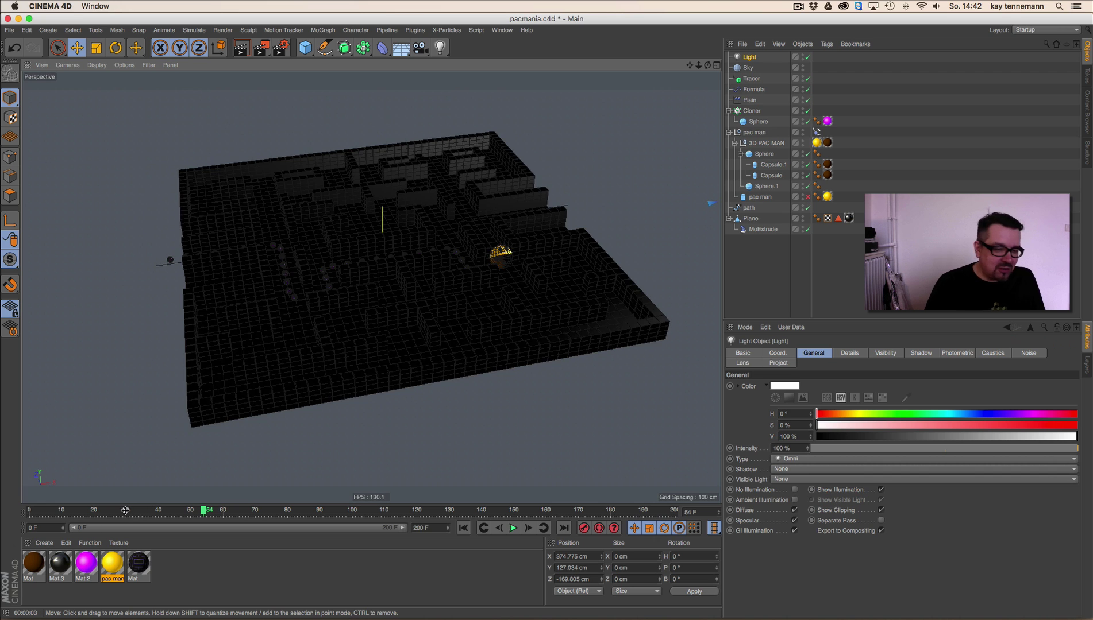
left_click(44, 543)
left_click(57, 436)
double_click(34, 561)
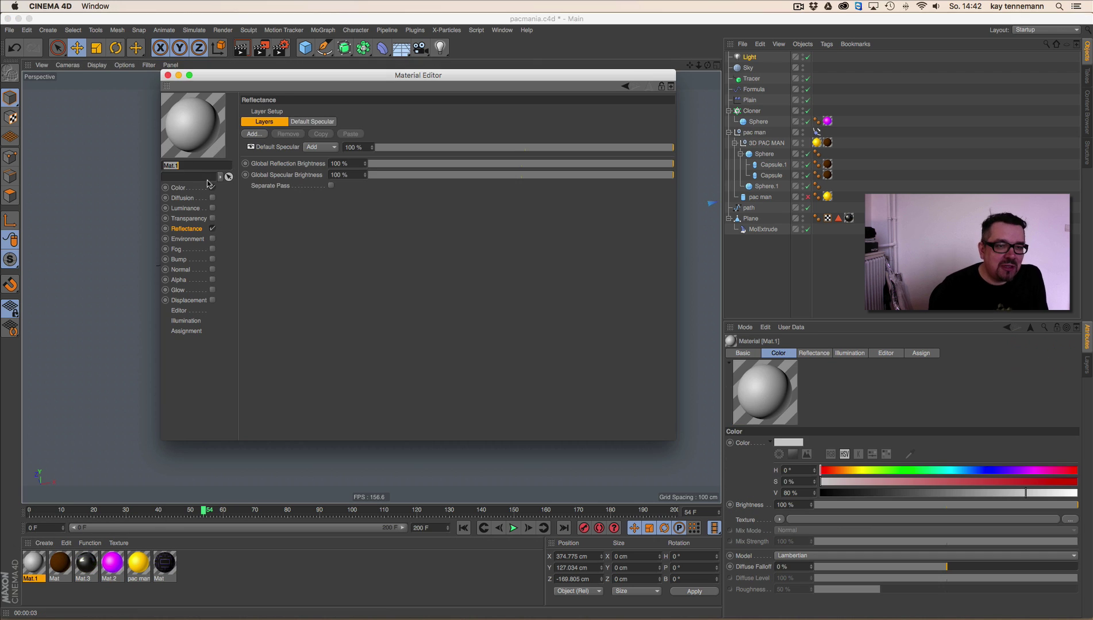
left_click_drag(550, 138, 504, 140)
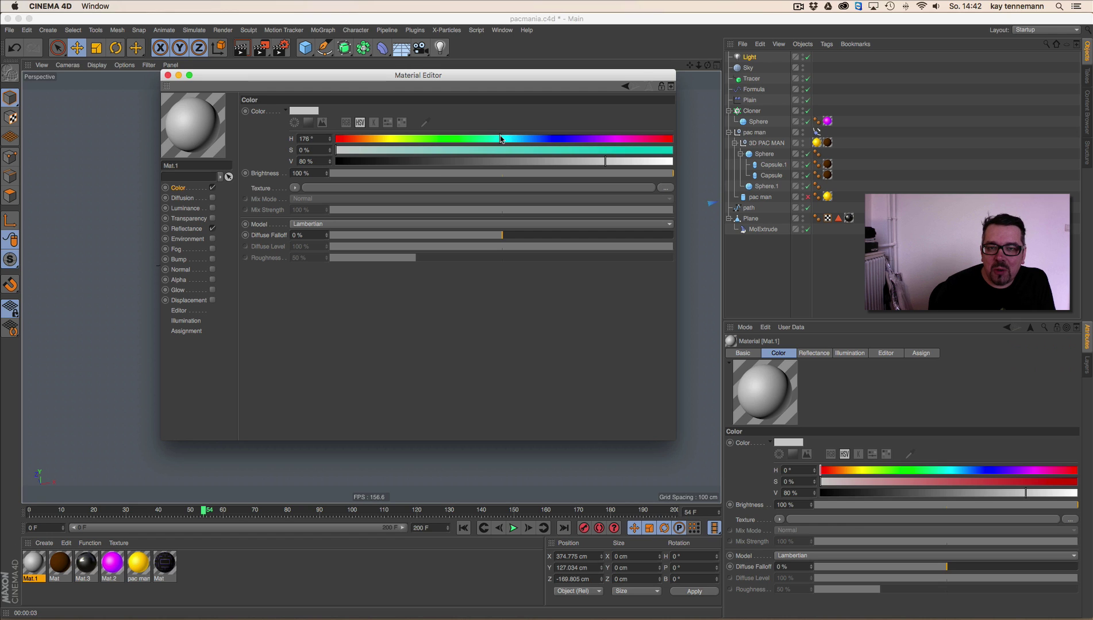
left_click_drag(638, 150, 674, 151)
left_click_drag(606, 161, 670, 163)
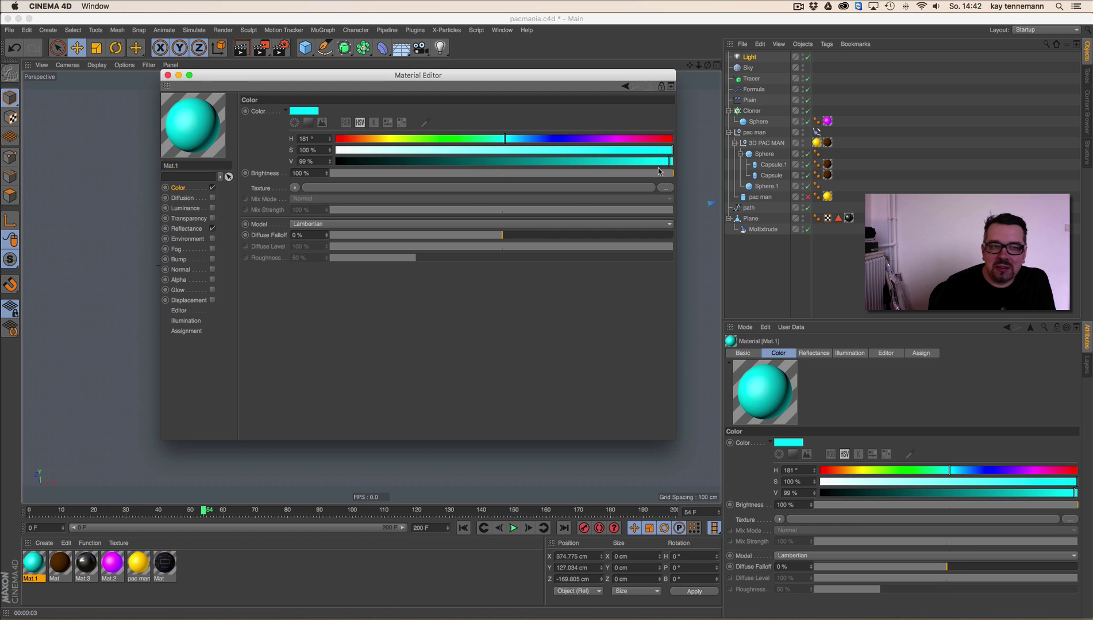
Step: Enable luminance on the cyan material, copy its color into the Luminance channel and lower the brightness to about 85%
left_click(212, 208)
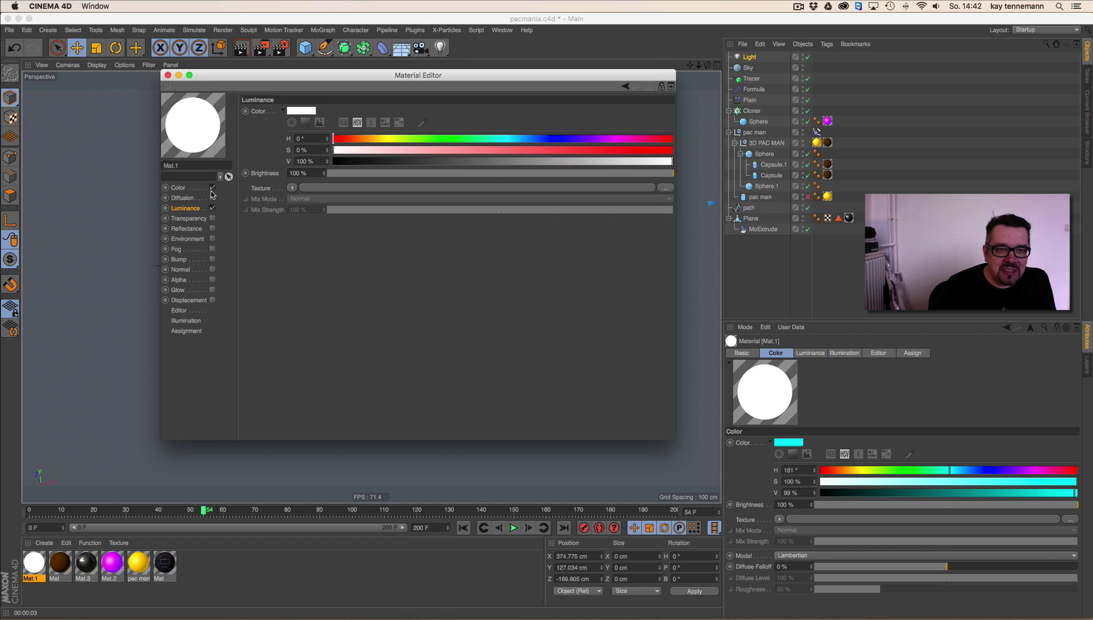
left_click(192, 189)
right_click(261, 115)
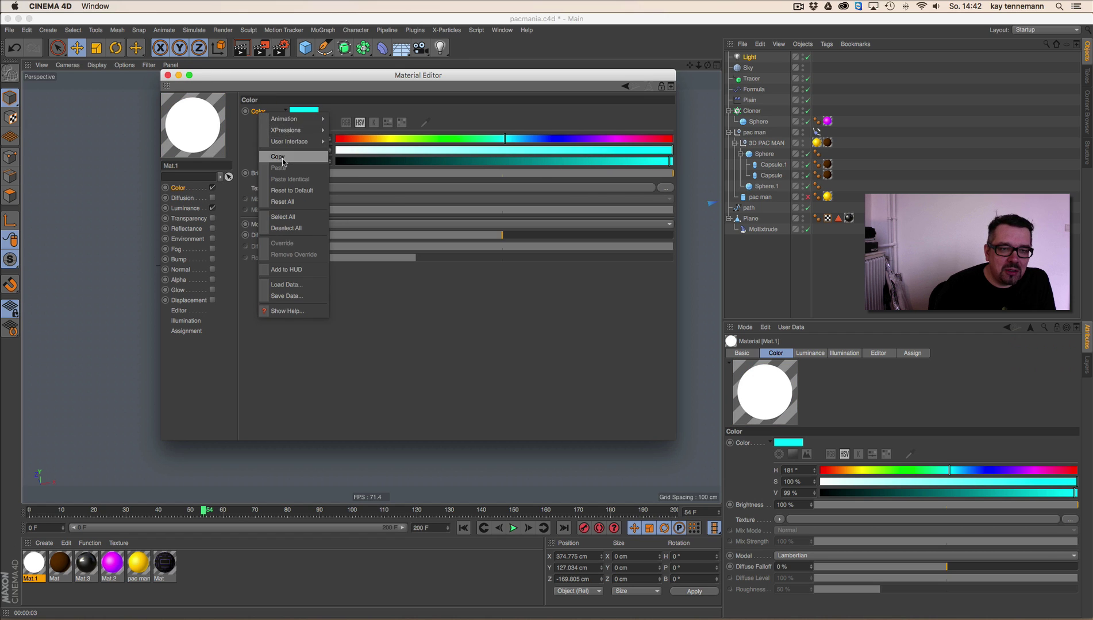
left_click(290, 158)
left_click(201, 208)
right_click(262, 115)
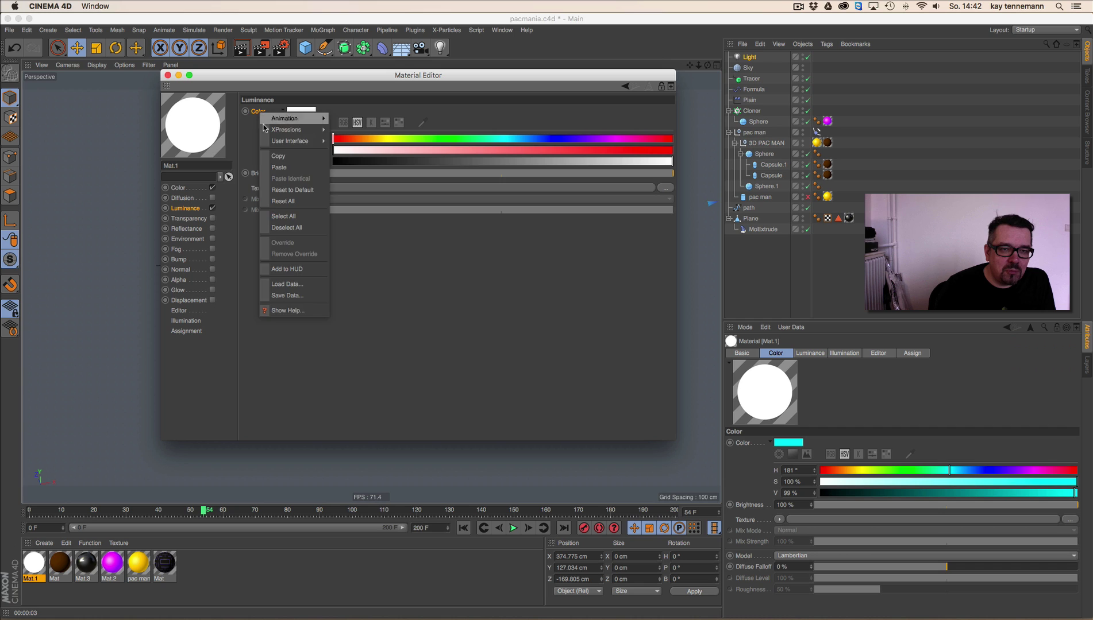
left_click(283, 163)
left_click_drag(647, 173, 604, 173)
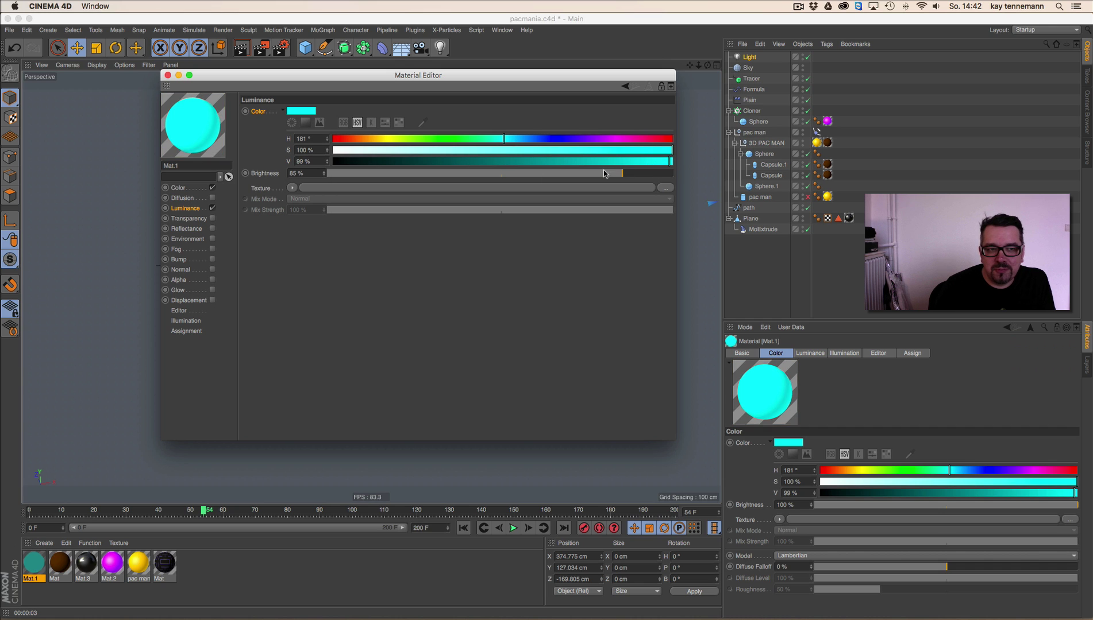
left_click(168, 75)
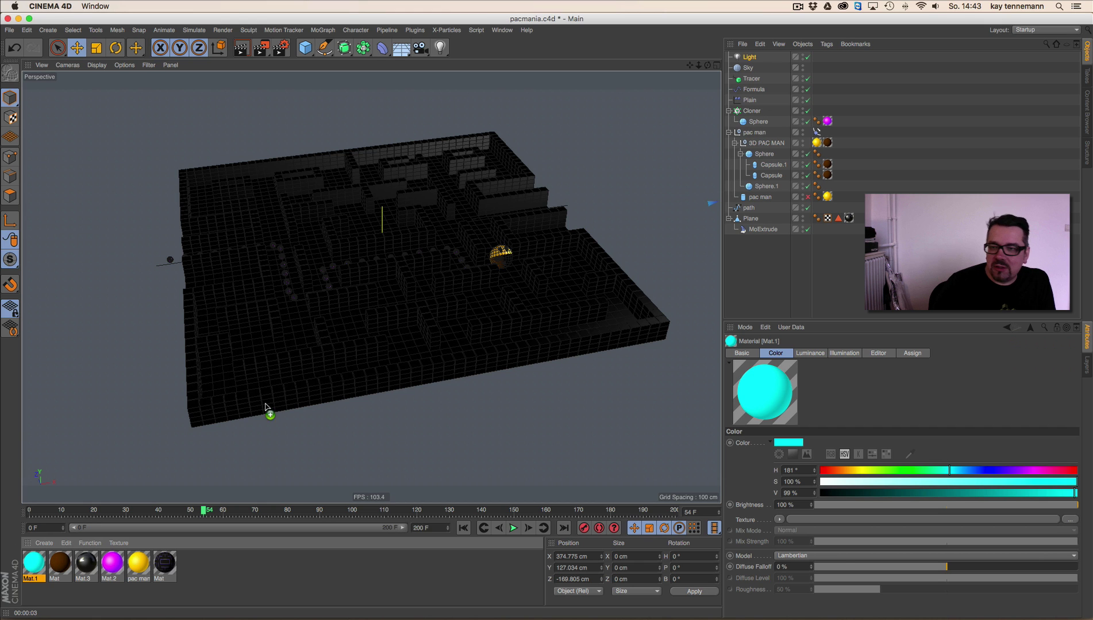
Step: Apply the cyan material Mat.1 to the Plane with tiling off and Flat projection, working in texture mode
left_click_drag(754, 219, 755, 219)
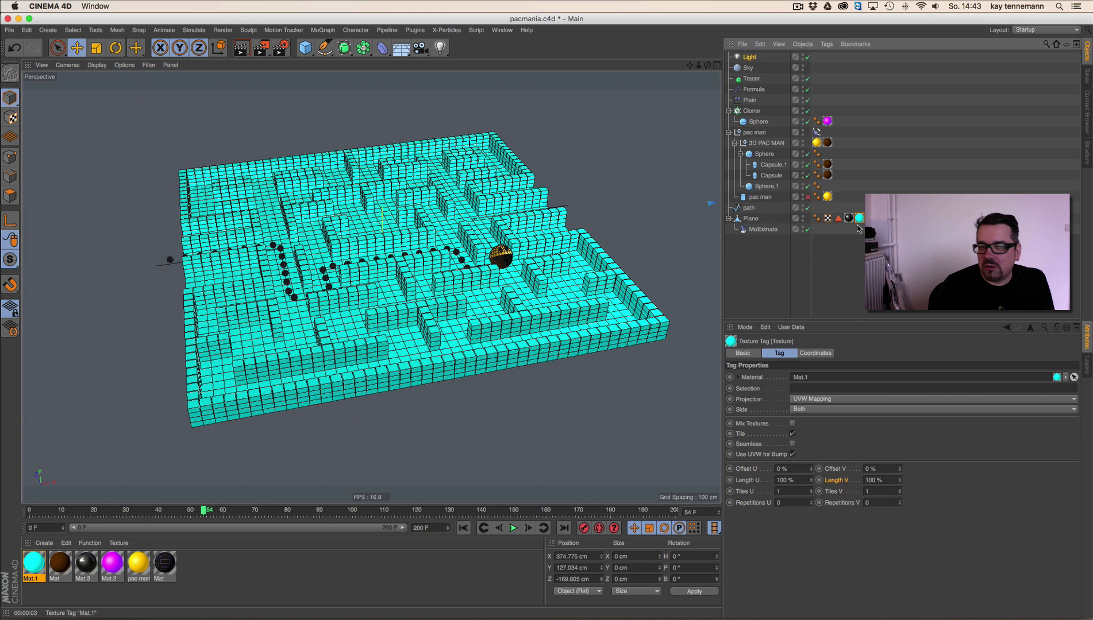
left_click(793, 434)
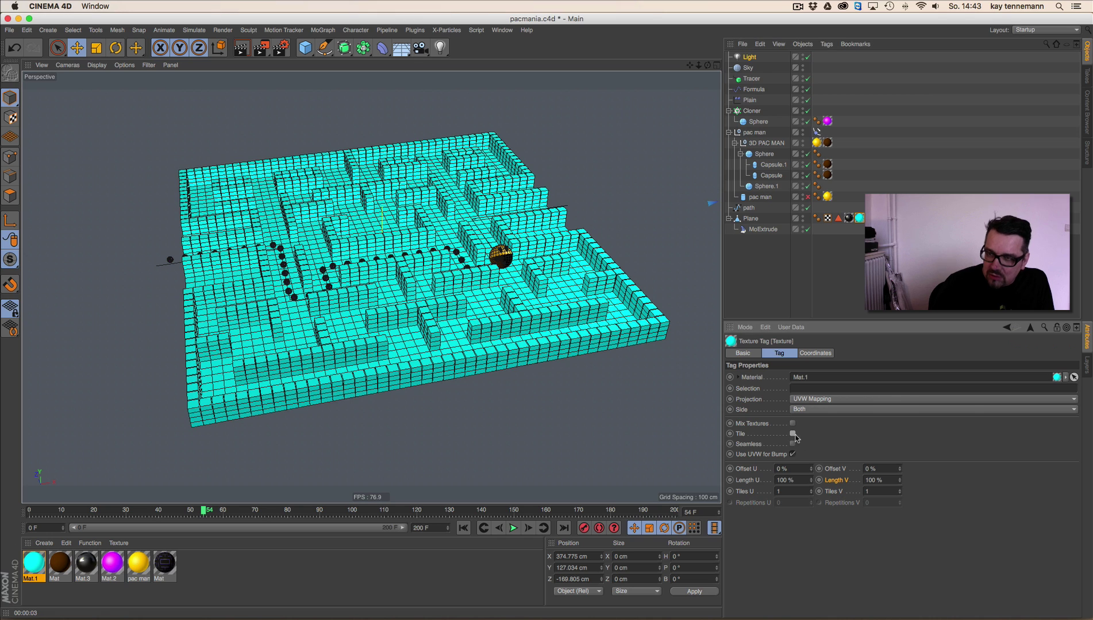
left_click(760, 221)
left_click(10, 118)
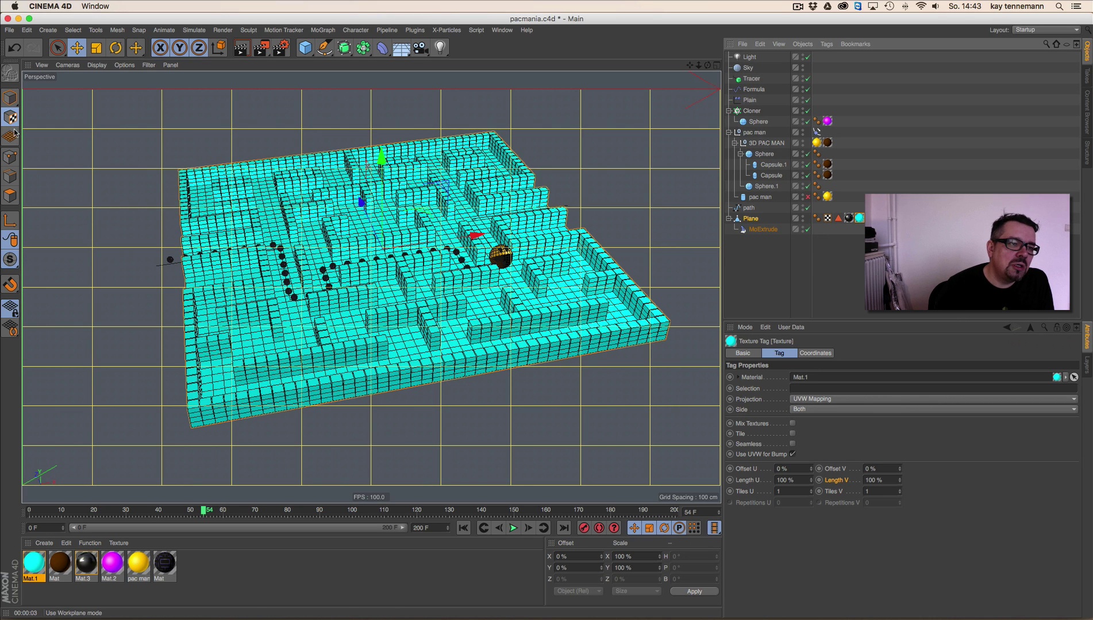
left_click(824, 400)
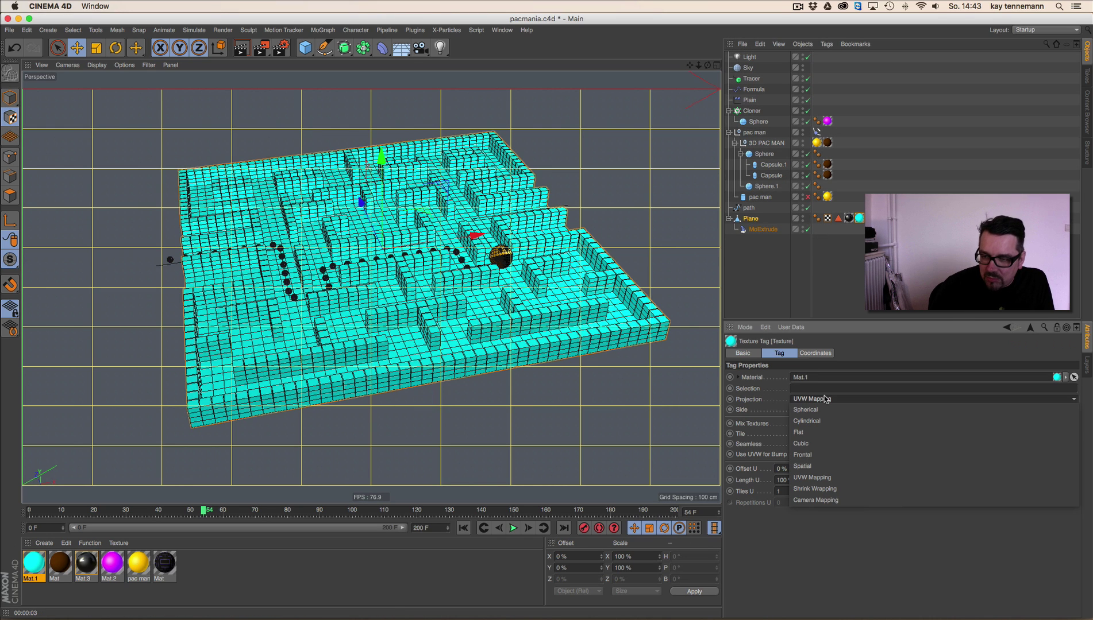
left_click(813, 433)
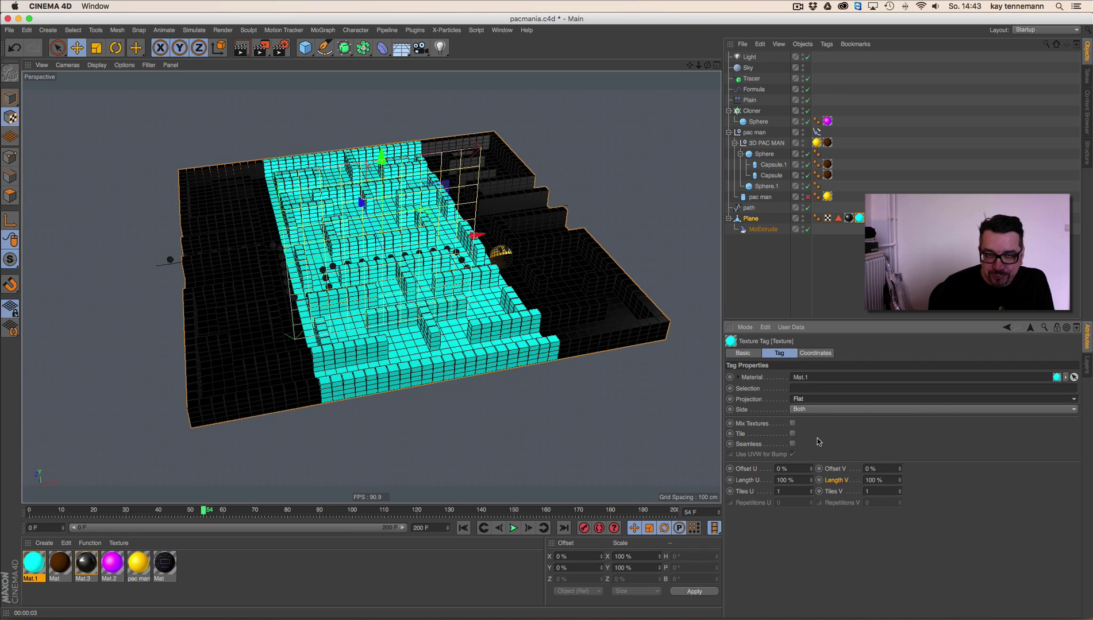
Step: Scale the cyan texture projection on the Plane to a U length of about 151.6% and V length of about 40.6%
key("t")
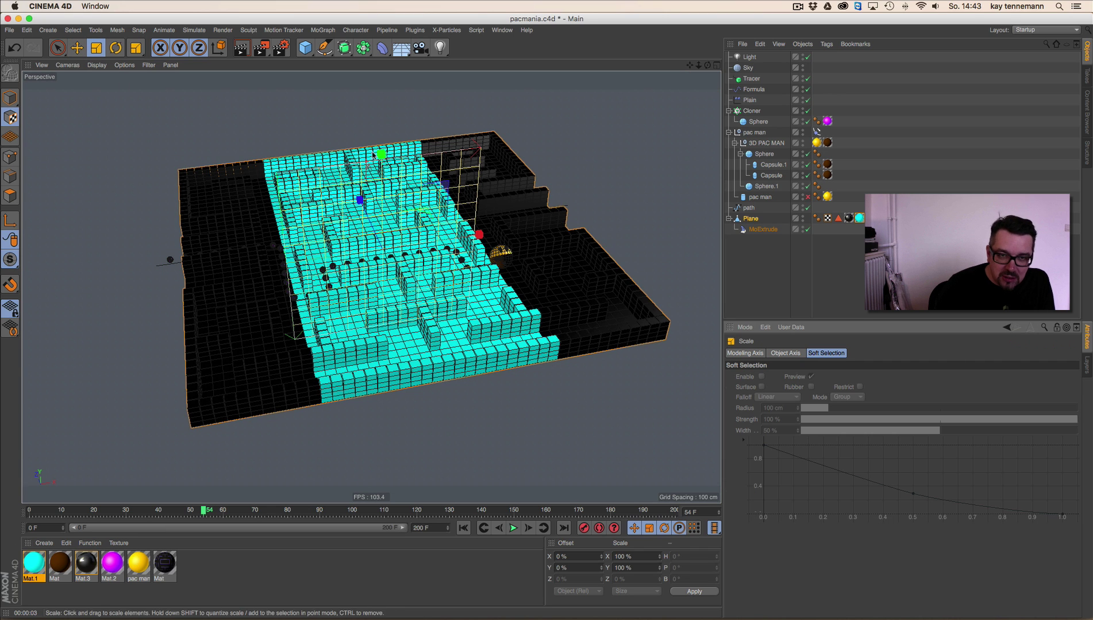
mouse_move(381, 154)
left_mouse_down()
mouse_move(385, 54)
mouse_move(382, 158)
left_mouse_up()
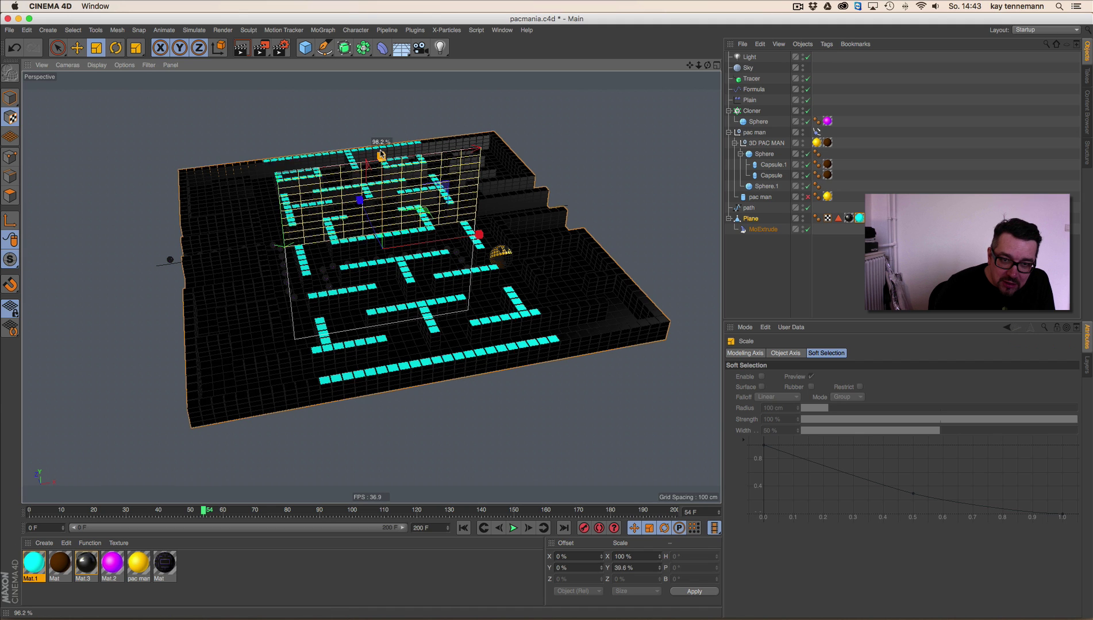
left_click_drag(479, 235, 617, 219)
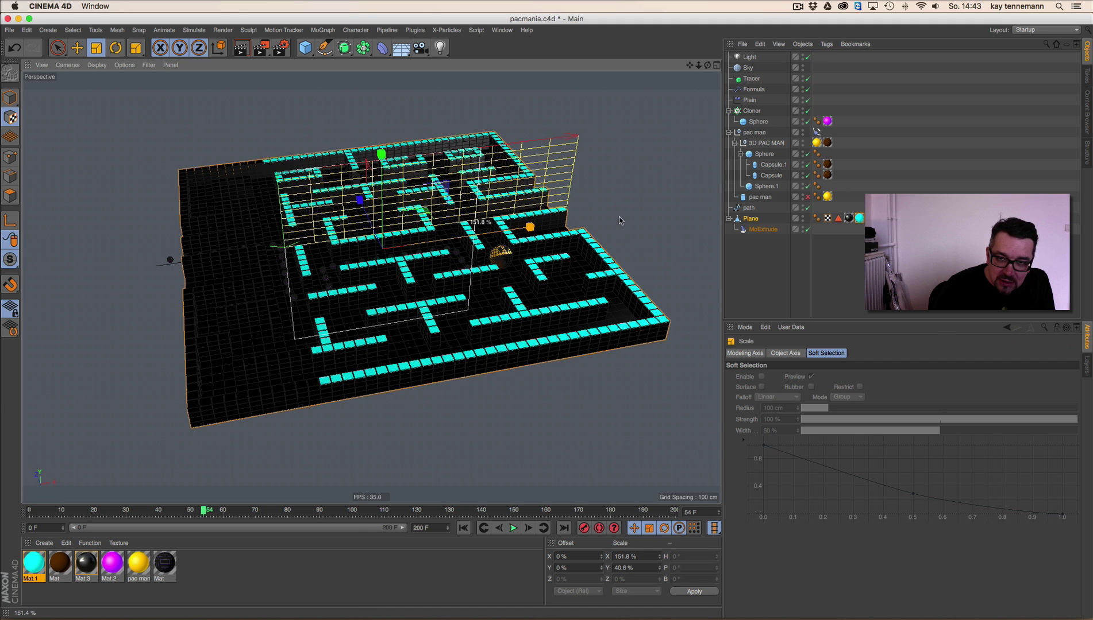
left_click(860, 219)
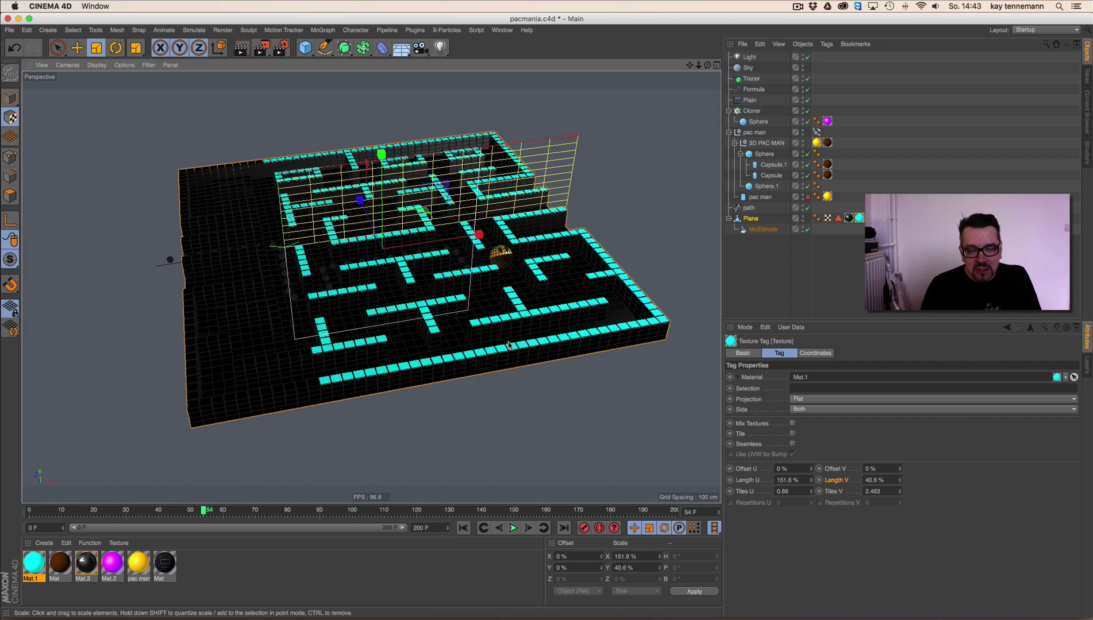
Step: Flatten the cyan texture projection to a V length of 2.2% and raise it to the wall tops at V offset 39%
left_click_drag(539, 325, 298, 111, "alt")
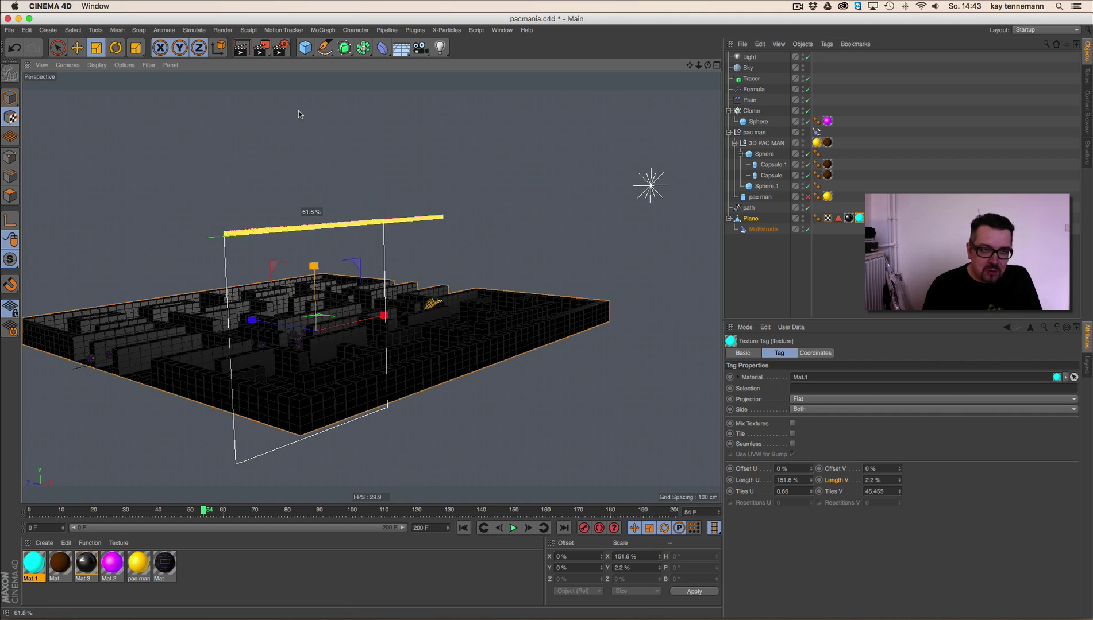
key("e")
left_click_drag(313, 233, 328, 332)
left_click_drag(345, 280, 328, 302, "alt")
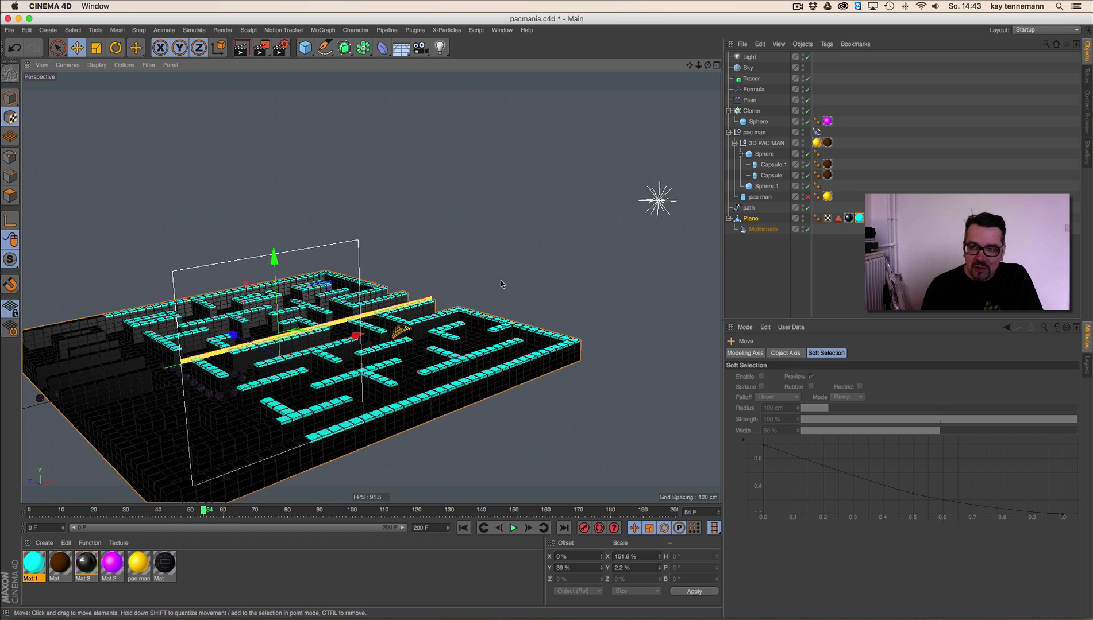
Step: Toggle tiling on and back off for the Plane's Mat.1 texture to compare the effect
left_click(858, 218)
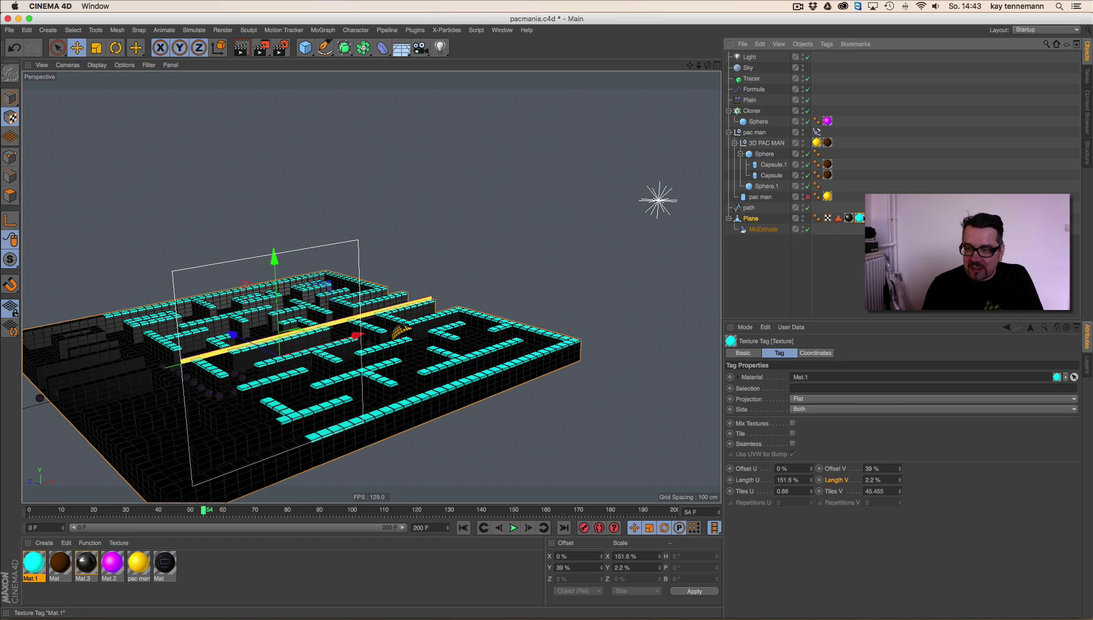
left_click(793, 433)
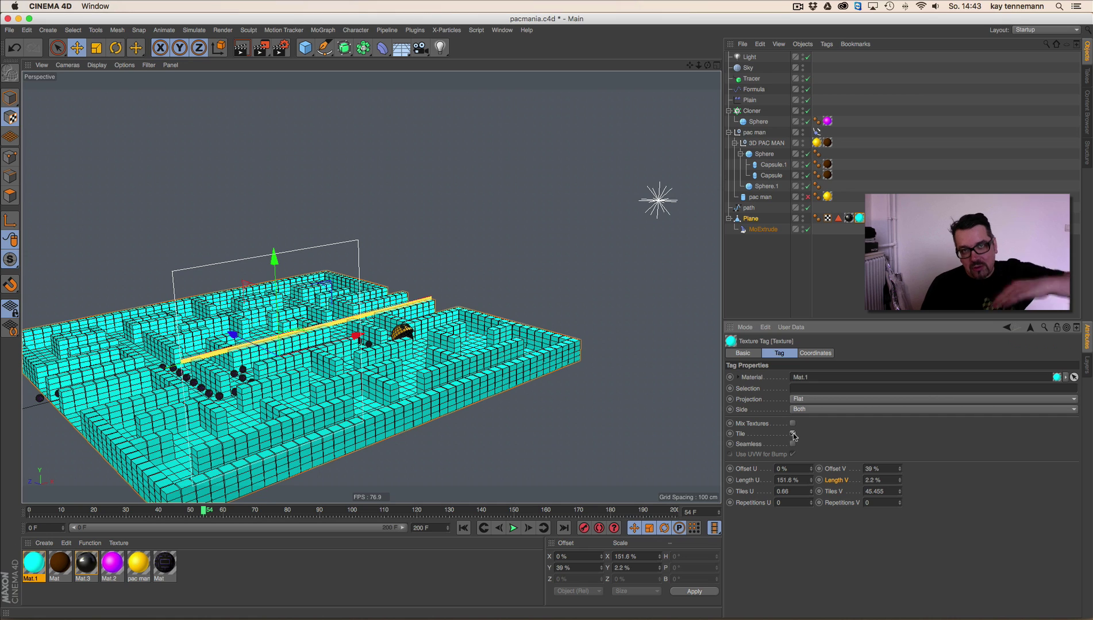
left_click(792, 434)
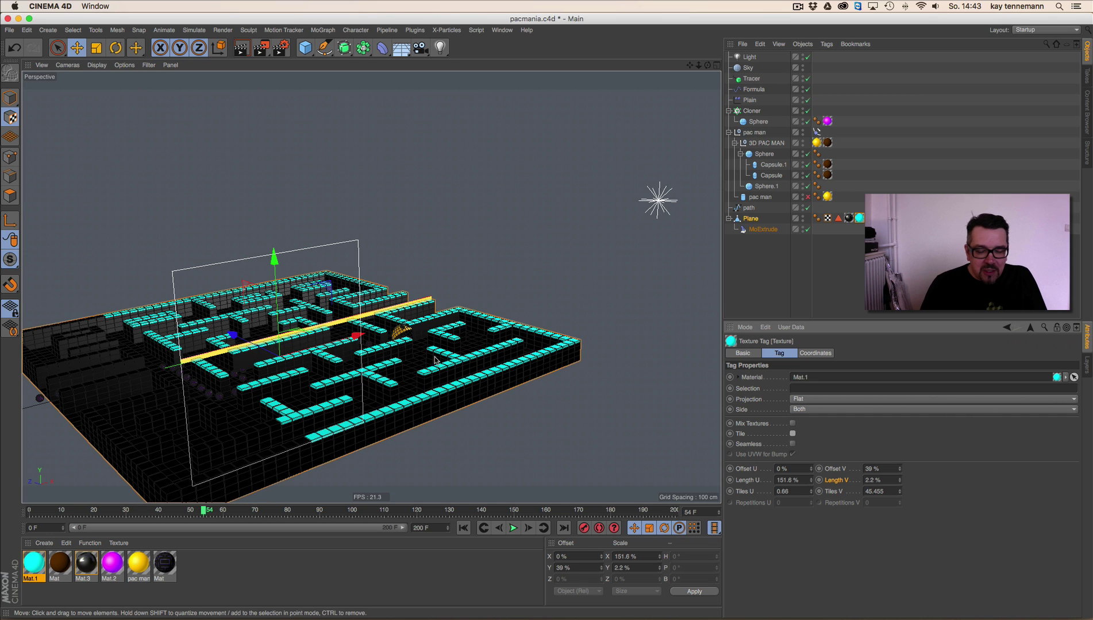
Step: Widen the cyan projection to 222.6% in U and shift it to offsets of U -49.4% and V 38.4%, covering all wall tops
mouse_move(351, 322)
left_mouse_down("alt")
mouse_move(371, 325)
mouse_move(346, 336)
left_mouse_up("alt")
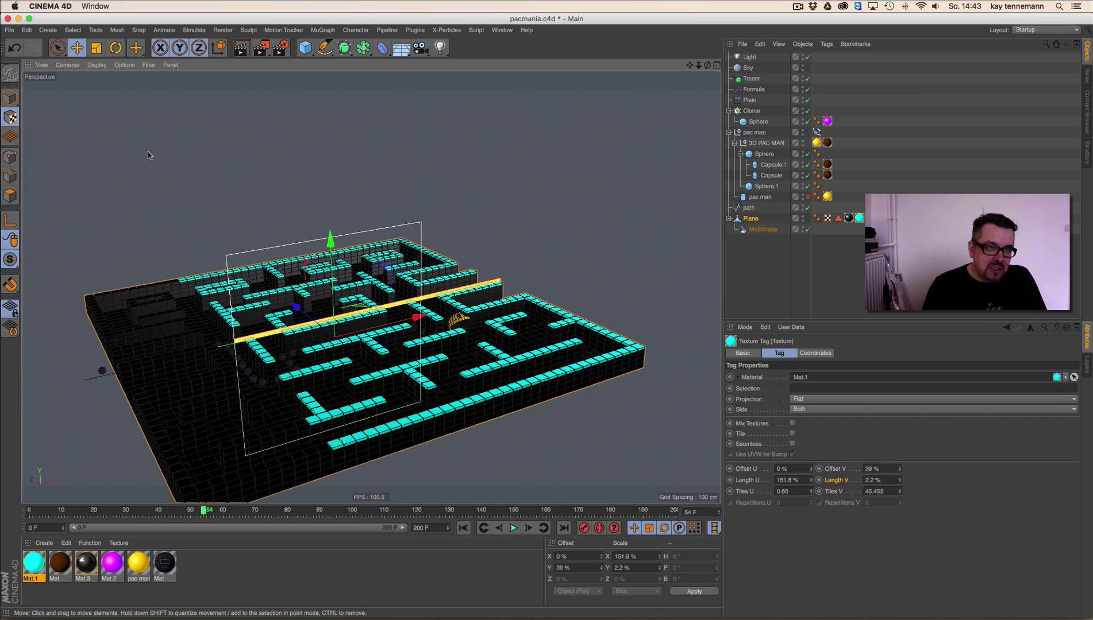
left_click(96, 48)
left_click_drag(422, 317, 614, 265)
left_click(77, 48)
left_click_drag(427, 304, 290, 277)
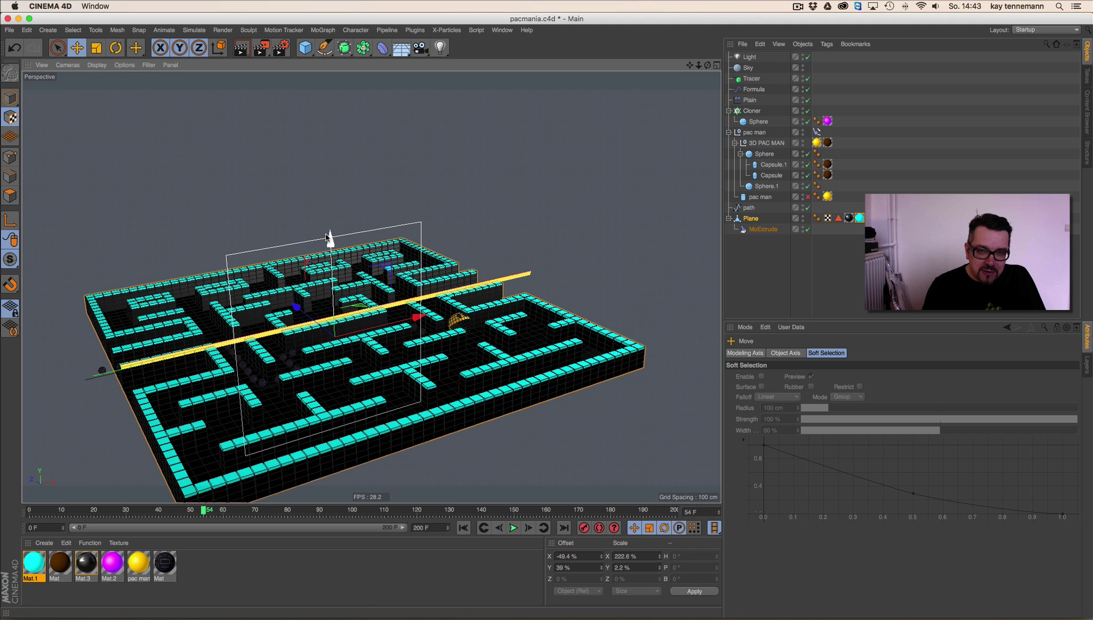
left_click_drag(328, 237, 327, 236)
Step: Save the project and test-render the whole maze from above
right_click_drag(463, 241, 402, 250, "alt")
left_click_drag(402, 250, 401, 345, "alt")
middle_click_drag(401, 345, 422, 285, "alt")
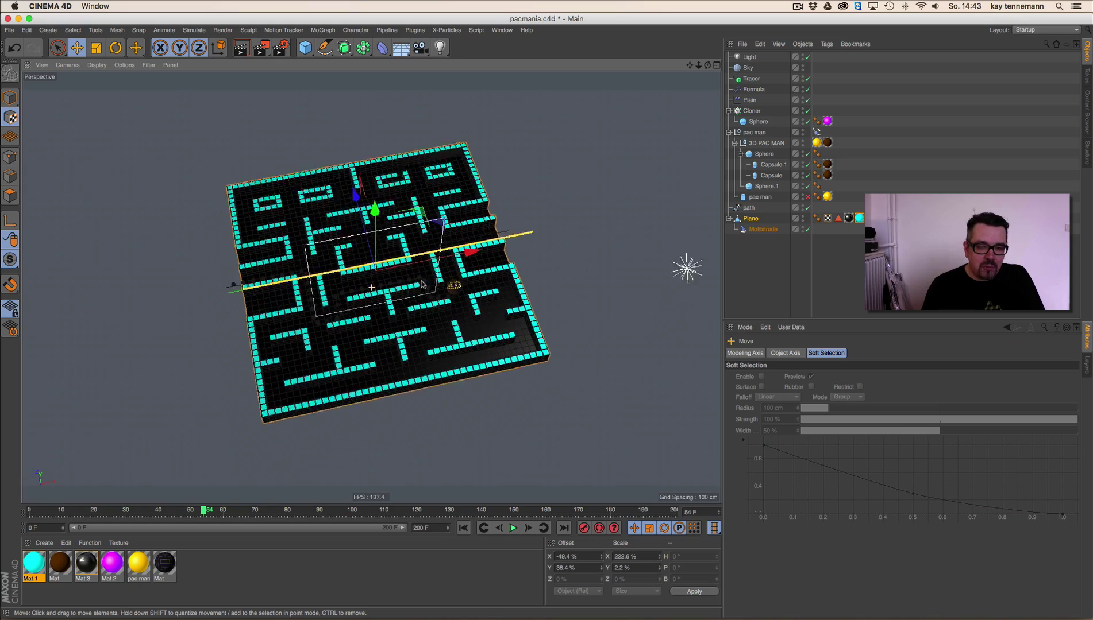
left_click_drag(422, 285, 405, 313, "alt")
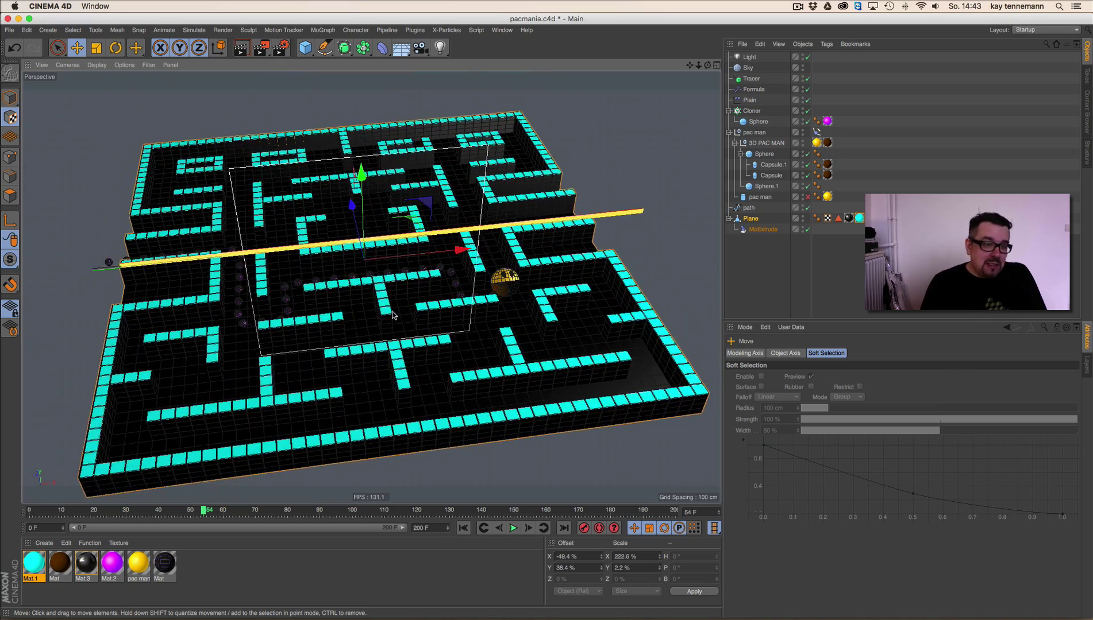
left_click(8, 32)
left_click(34, 112)
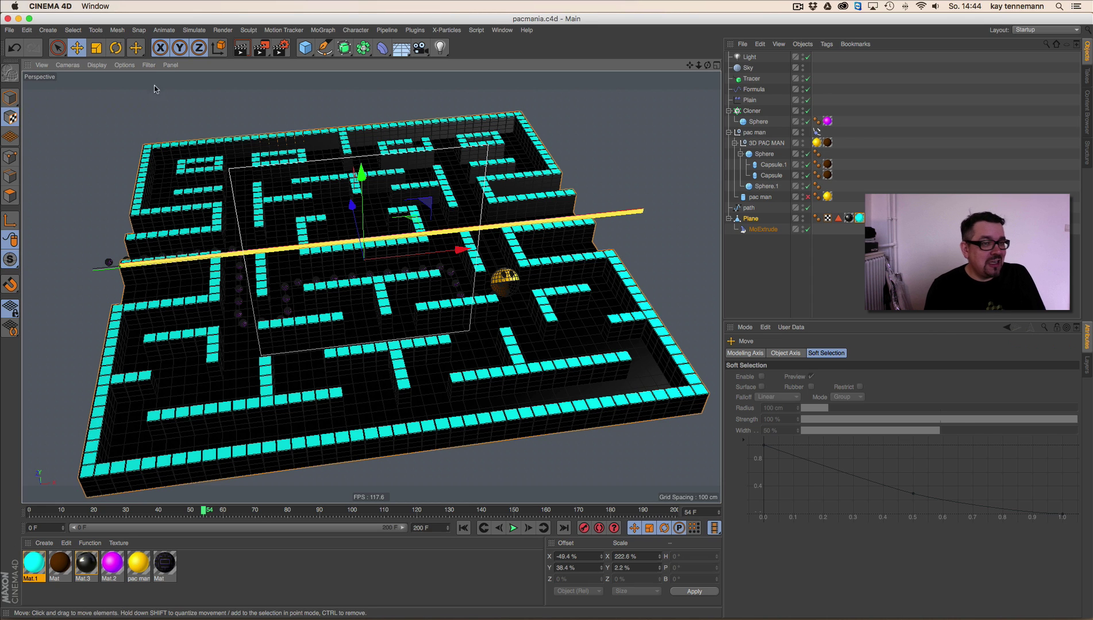
left_click(242, 49)
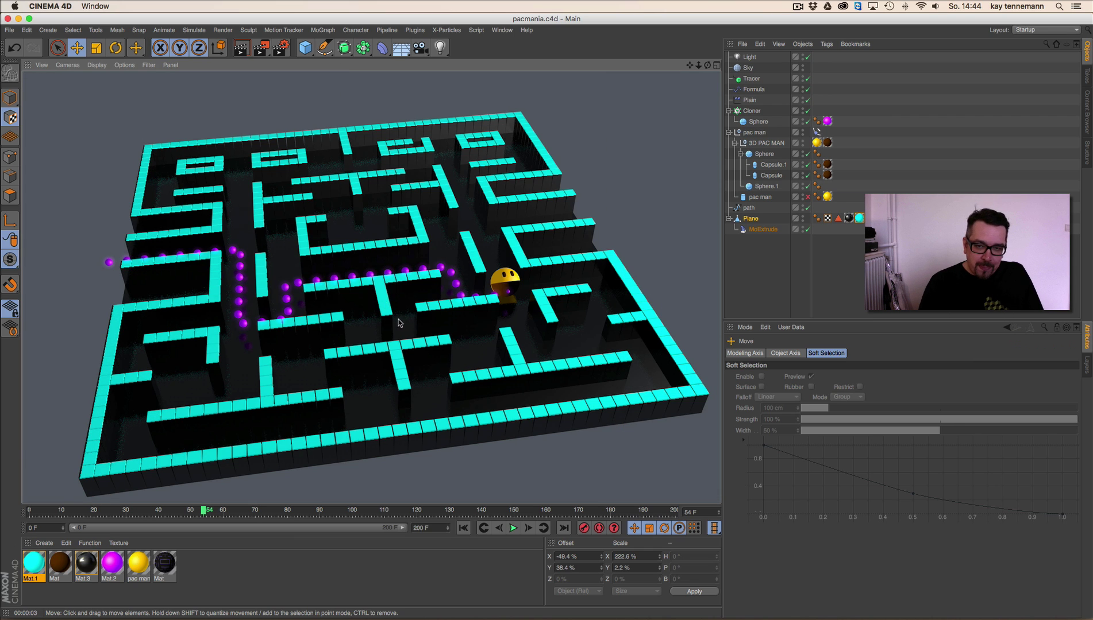
Step: Play the animation to about frame 72 and test-render the maze from the opposite side
left_click(513, 528)
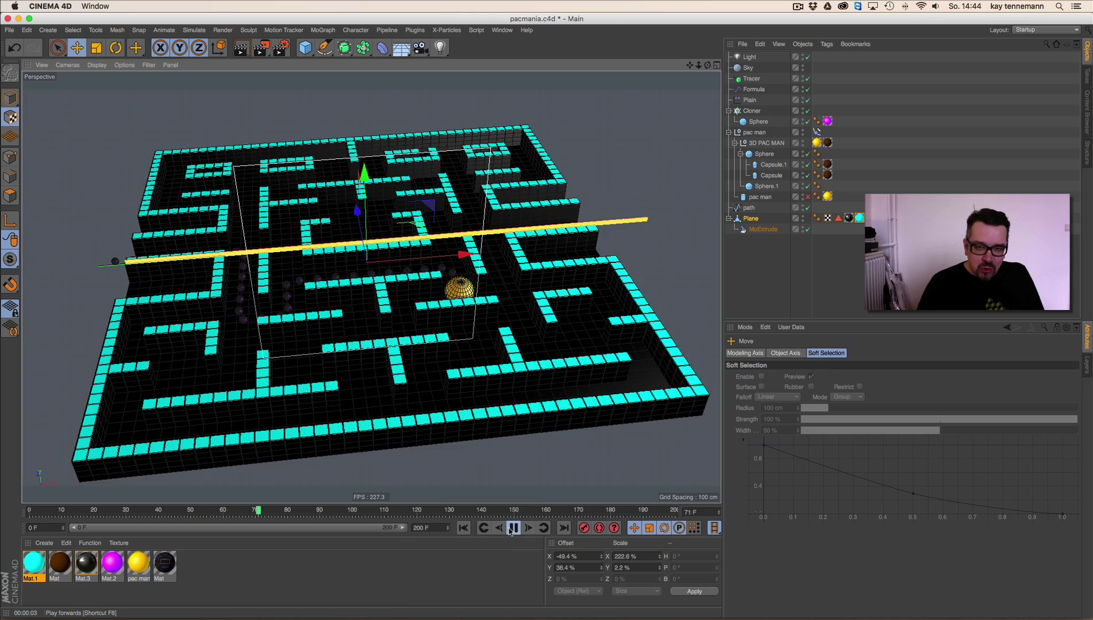
left_click(511, 530)
left_click_drag(368, 345, 371, 278, "alt")
left_click(251, 49)
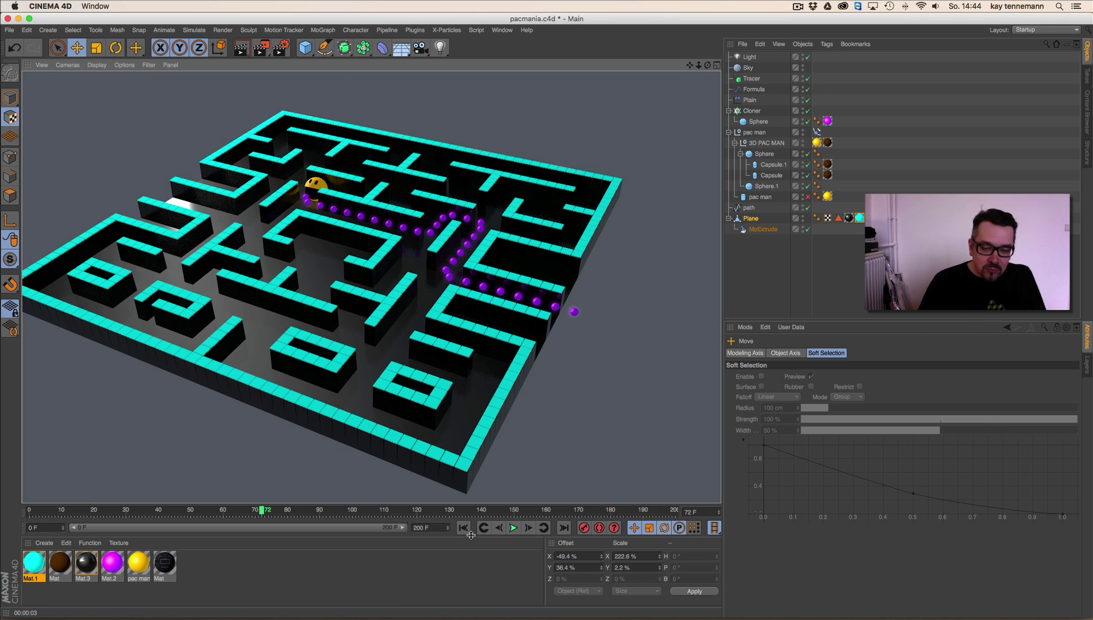
Step: Return the animation to its first frame and save the project
key("shift+f")
left_click(9, 30)
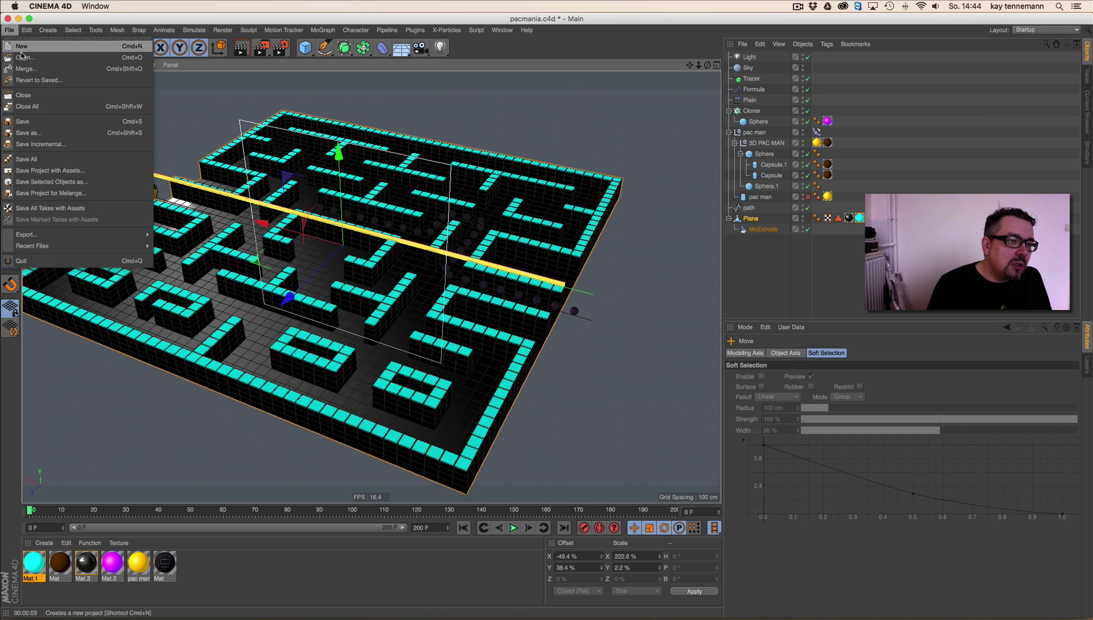
left_click(29, 122)
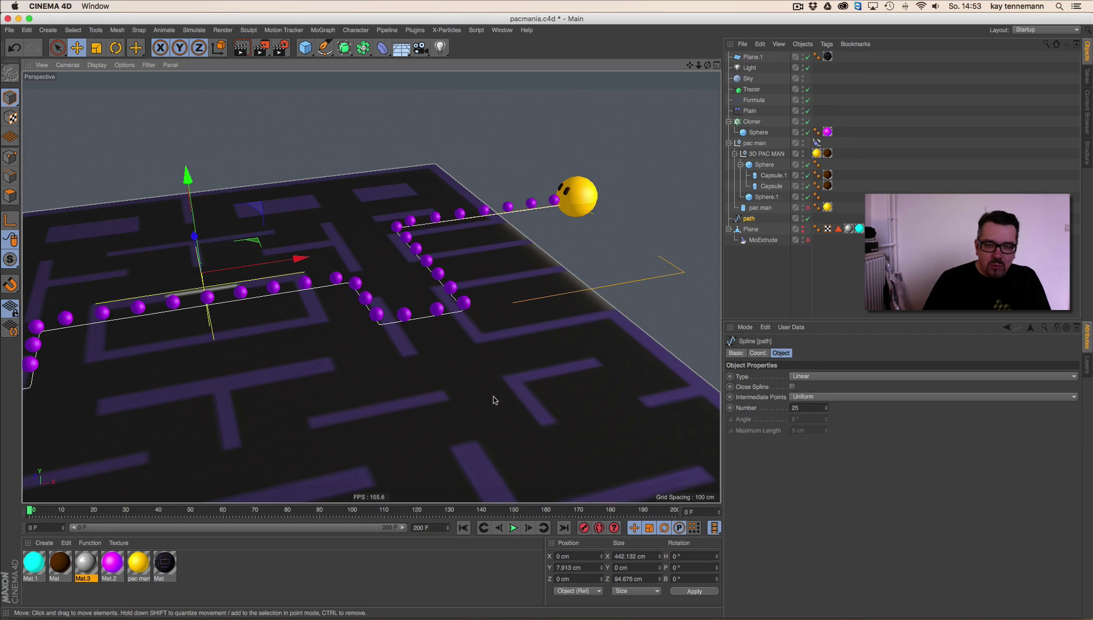
Step: Select the Plain effector, play the animation to frame 59 and inspect the effector's scale parameter
scroll(512, 320, "up", 5)
scroll(520, 319, "down", 6)
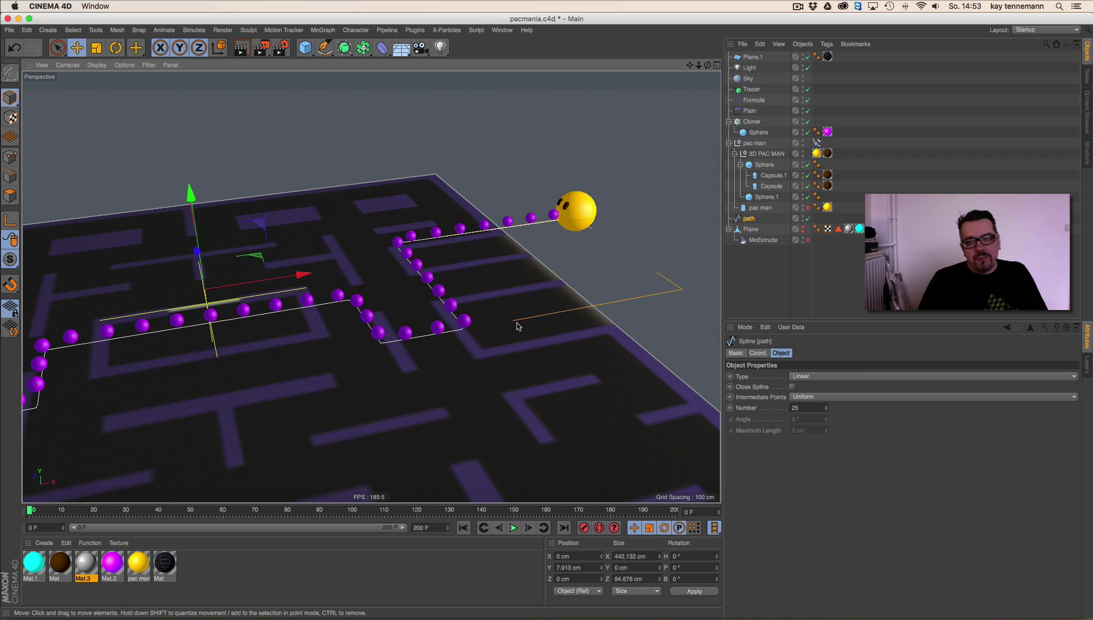
left_click(517, 327)
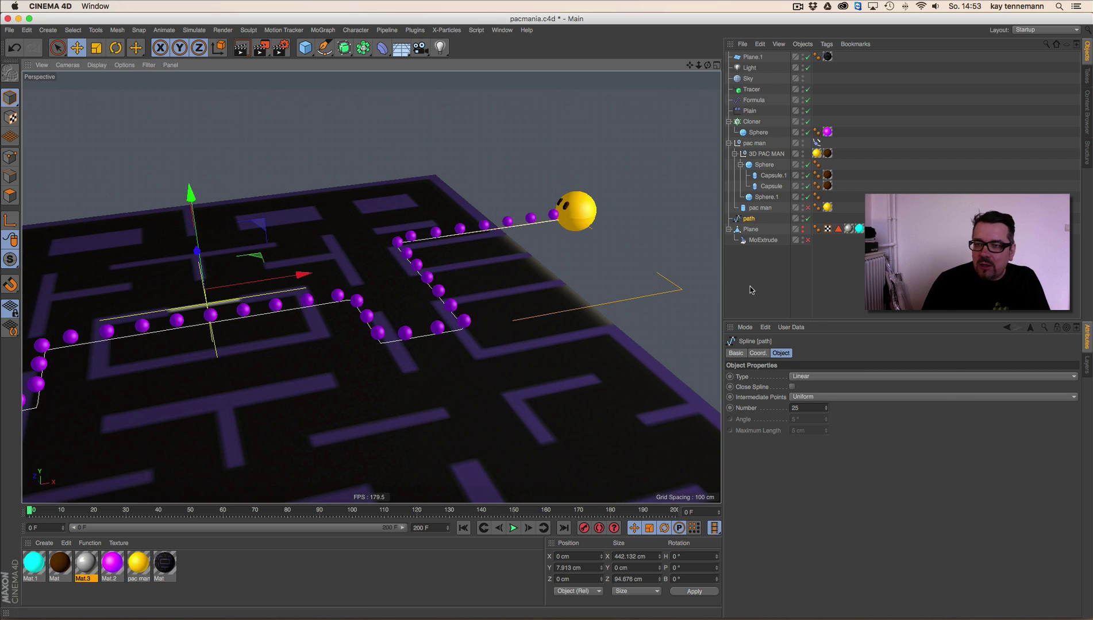
left_click(748, 111)
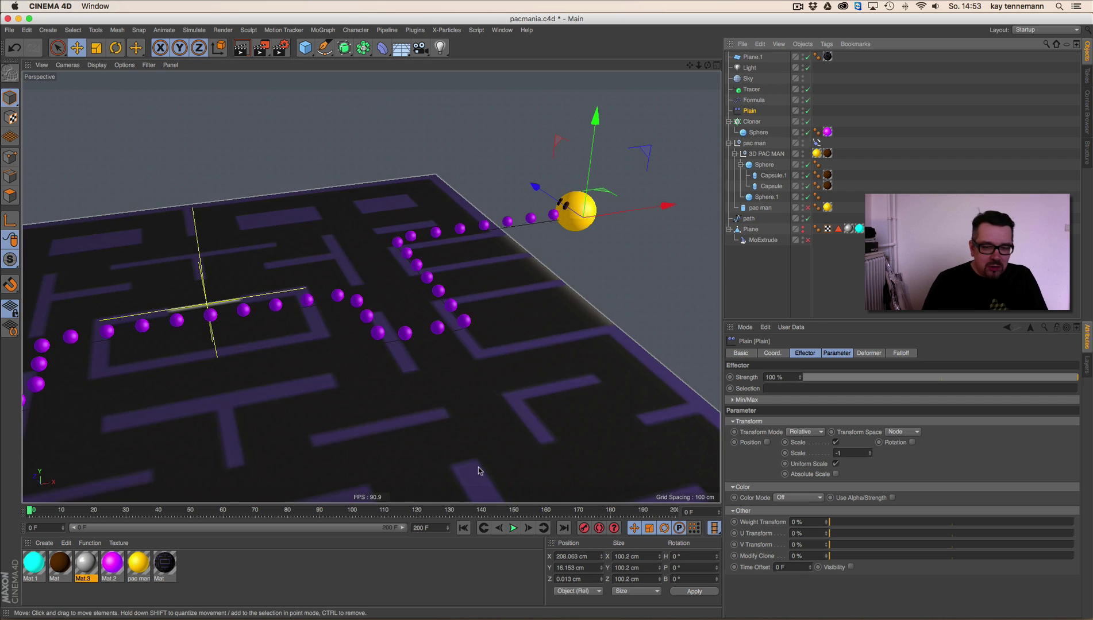
left_click(513, 528)
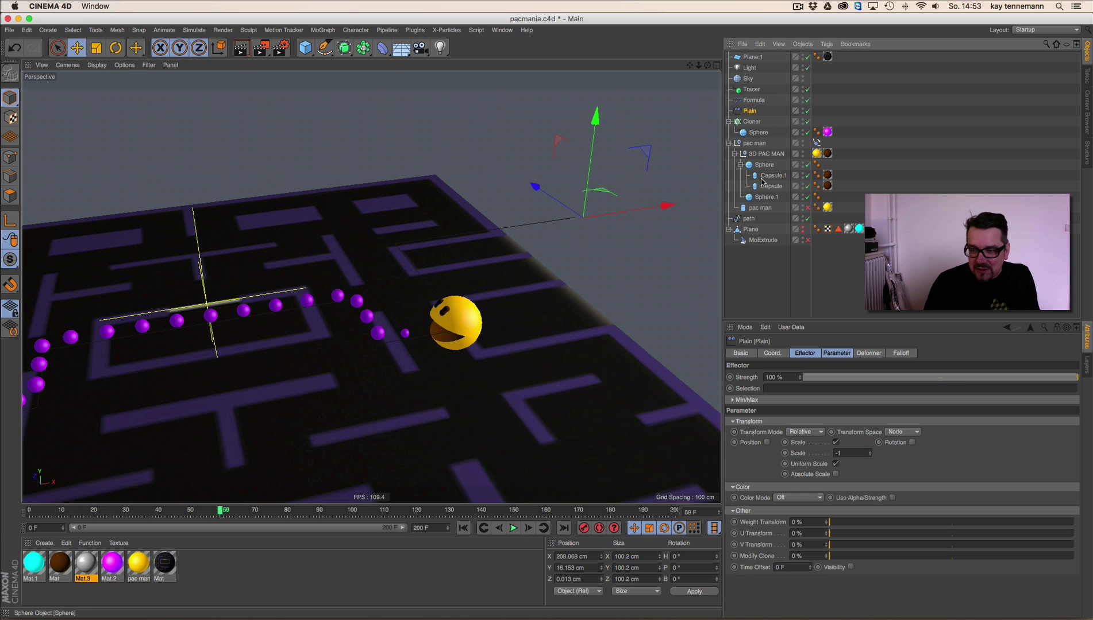
left_click(836, 354)
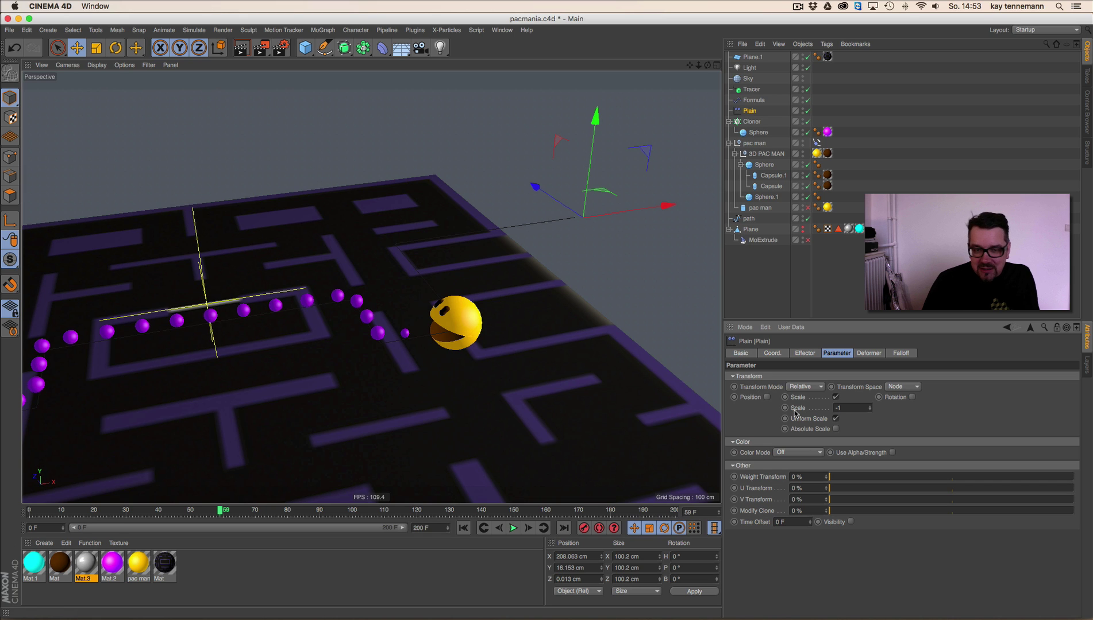
Step: Advance frame by frame to frame 69, and again from the start to frame 5, examining how the dots shrink at Pac-Man's mouth
left_click(527, 528)
left_click(527, 528)
left_click(528, 528)
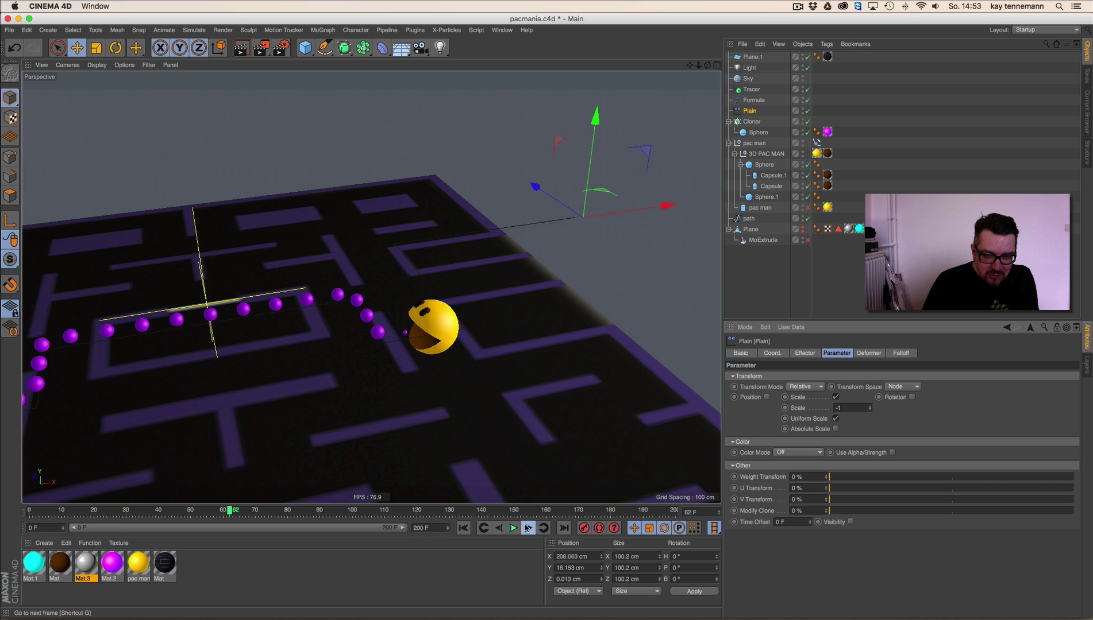
left_click(528, 528)
left_click(527, 528)
left_click(528, 528)
left_click(527, 528)
left_click(527, 528)
left_click(528, 528)
left_click(528, 528)
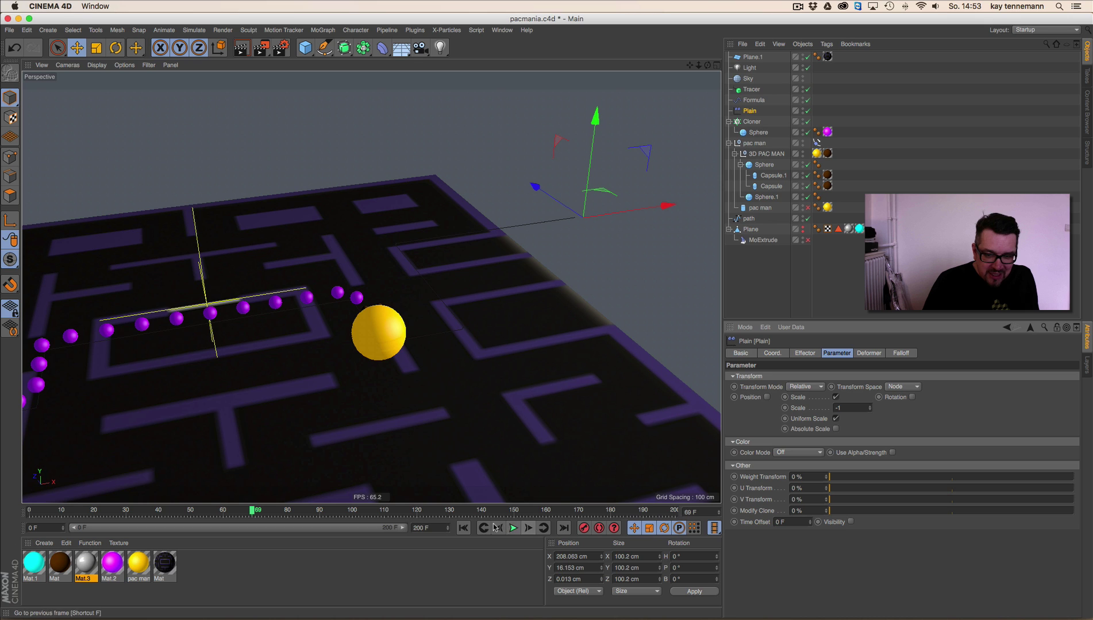
left_click(464, 528)
left_click(527, 528)
left_click(528, 528)
left_click(527, 528)
left_click(528, 528)
left_click(527, 528)
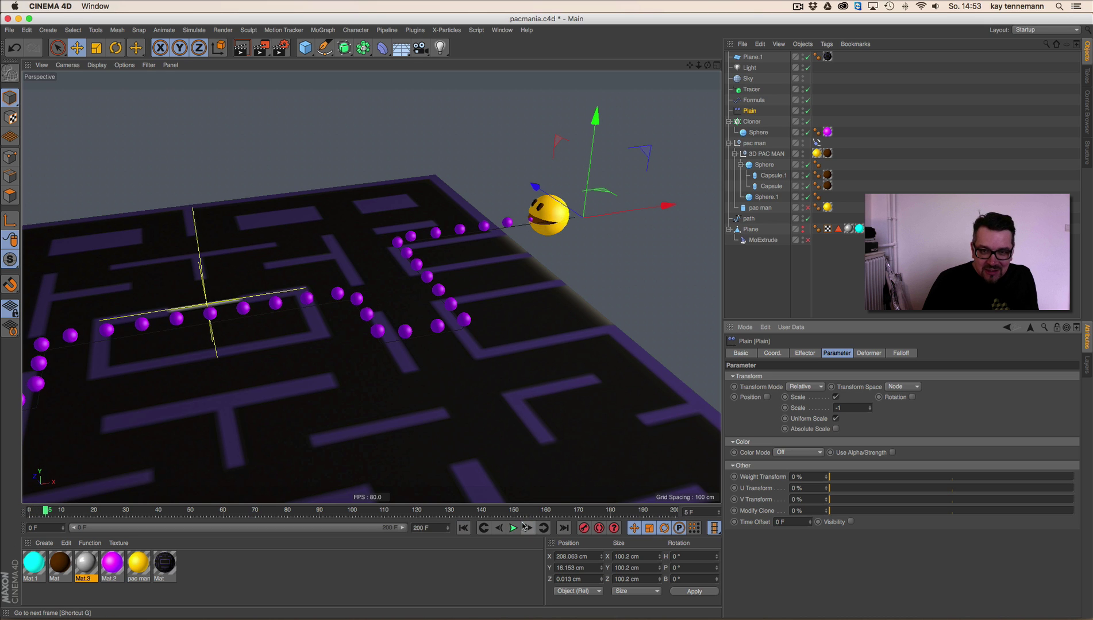
Step: Check the dots up to frame 18 and set the Plain effector's falloff Sample Distance to 13 cm
left_click(903, 354)
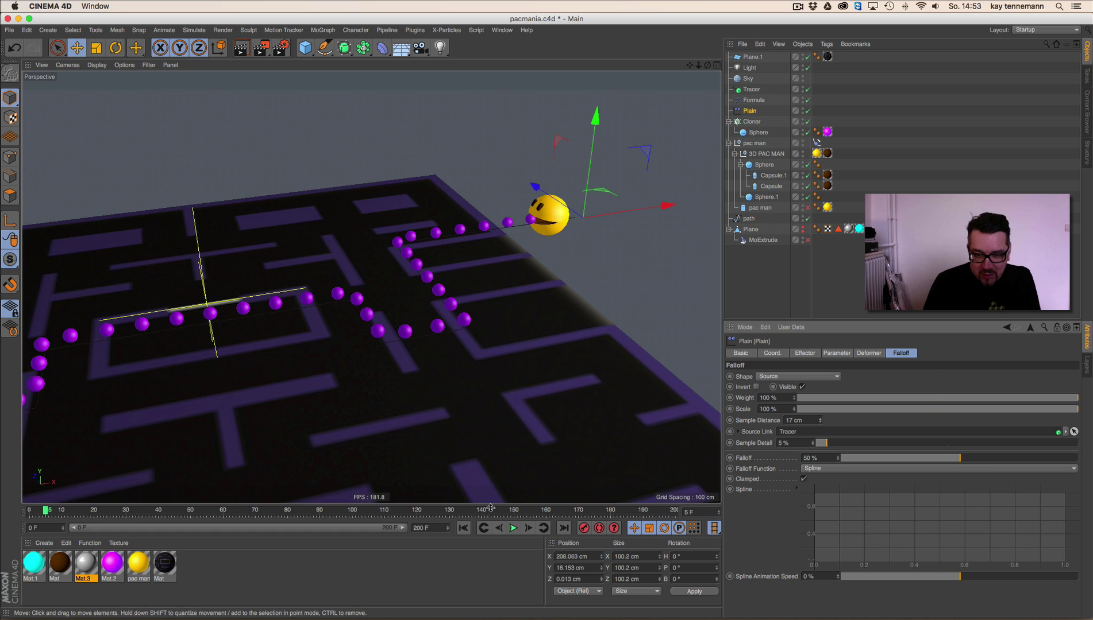
left_click(528, 532)
left_click(528, 532)
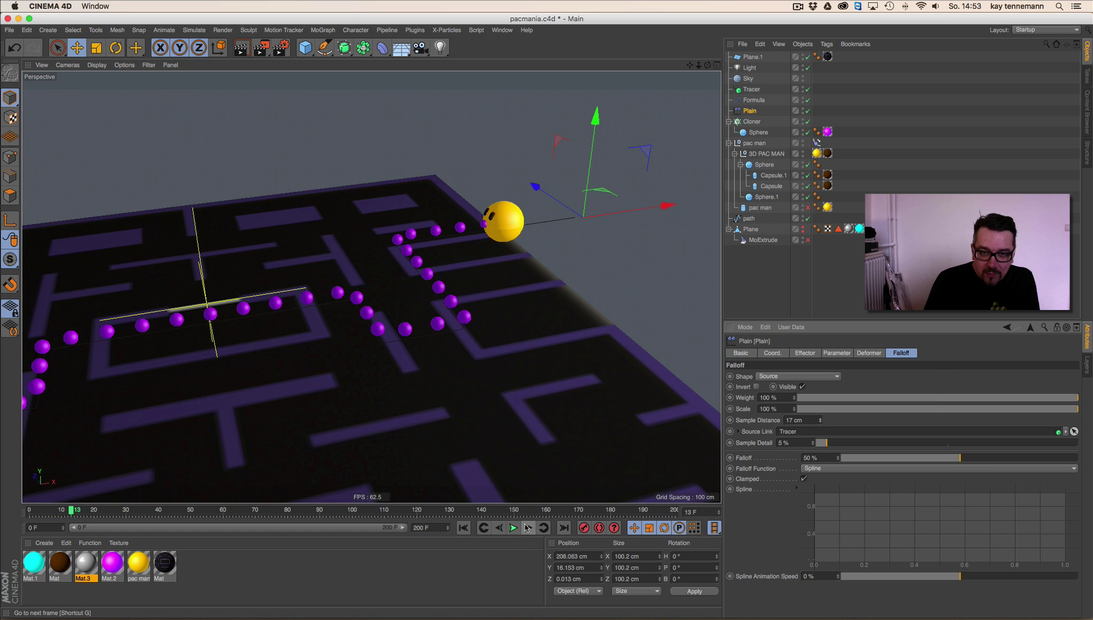
left_click(527, 528)
left_click(527, 528)
left_click(527, 528)
left_click(527, 528)
left_click(527, 528)
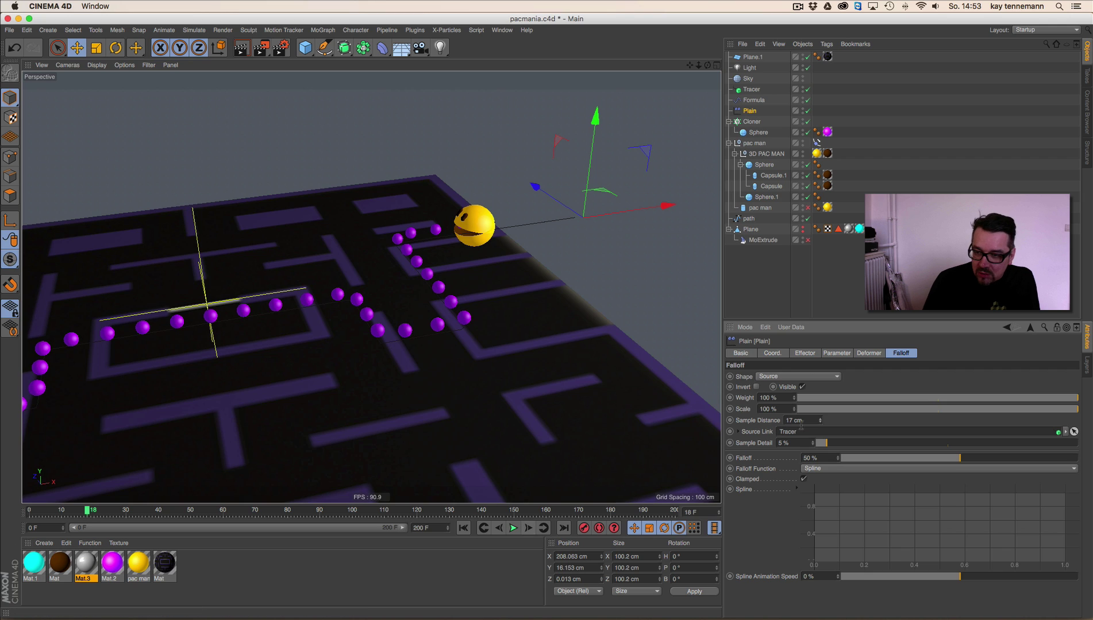
left_click(820, 422)
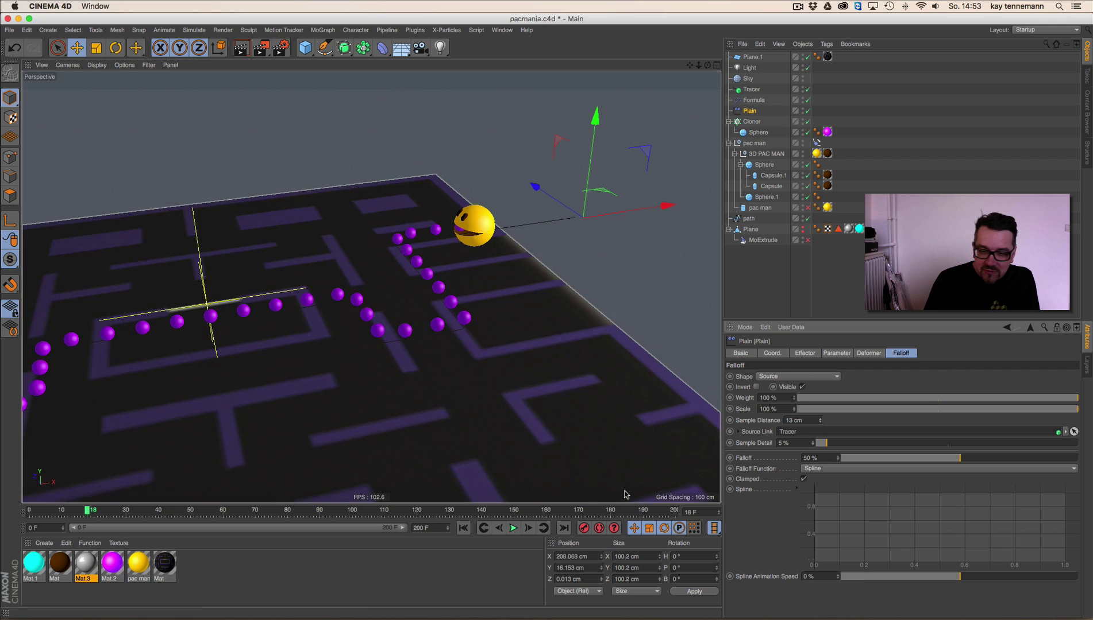
Step: Check frame by frame to frame 45 how the dots disappear, and set the falloff Sample Distance to 14 cm
left_click(528, 528)
left_click(528, 528)
left_click(528, 528)
left_click(528, 528)
left_click(528, 528)
left_click(528, 528)
left_click(528, 528)
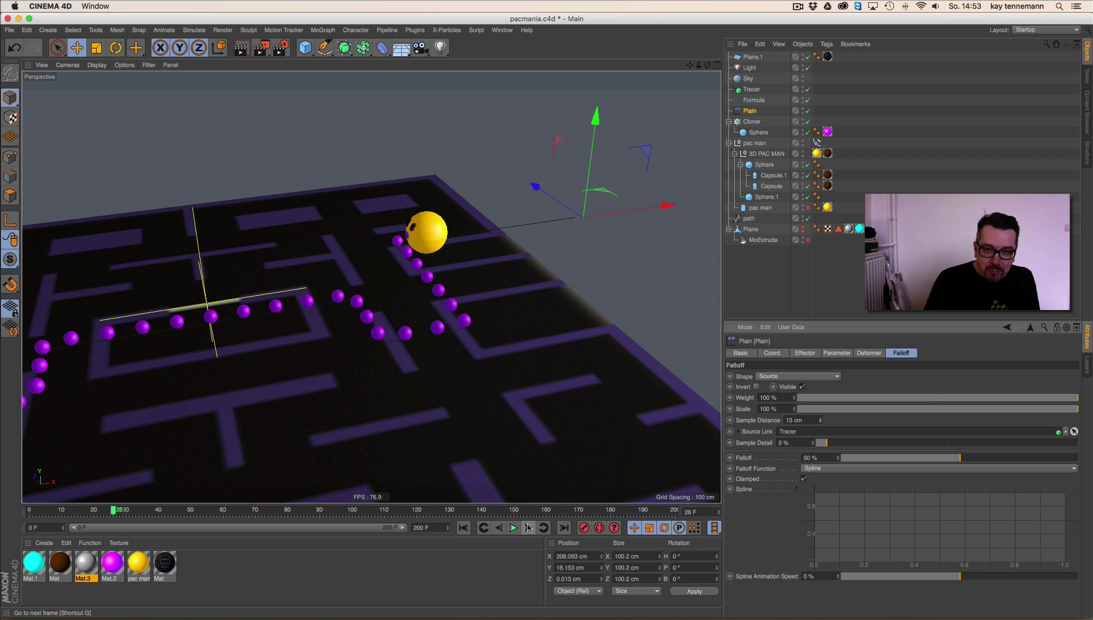
left_click(528, 528)
left_click(528, 528)
left_click(528, 528)
left_click(528, 528)
left_click(528, 527)
left_click(528, 528)
left_click(528, 528)
left_click(528, 528)
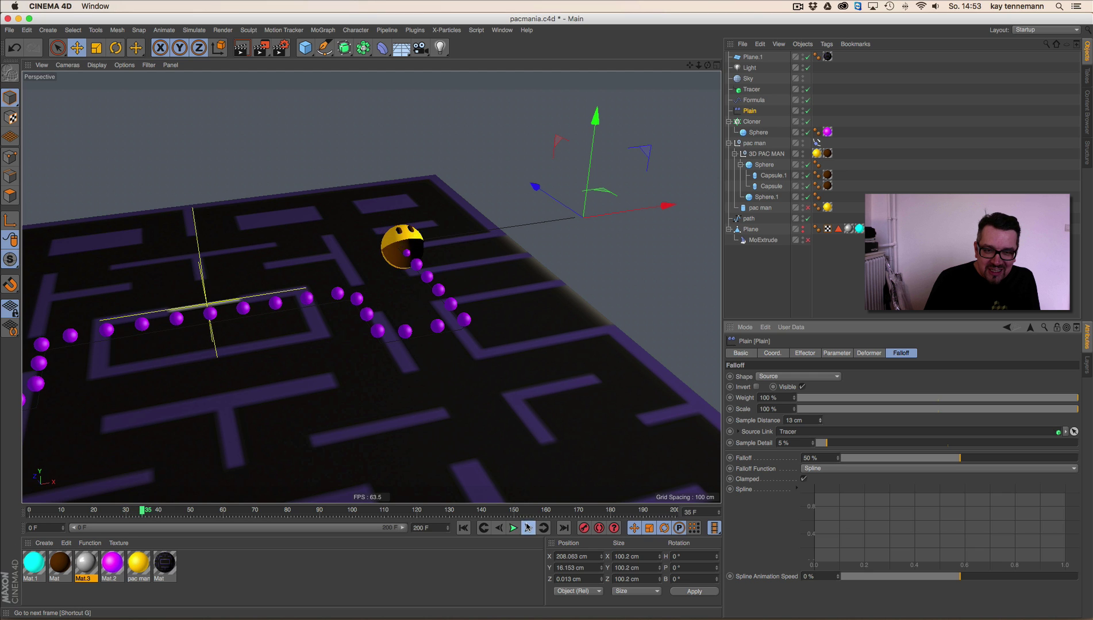
left_click(528, 528)
left_click(528, 528)
left_click(528, 528)
left_click(528, 528)
left_click(528, 528)
left_click(528, 528)
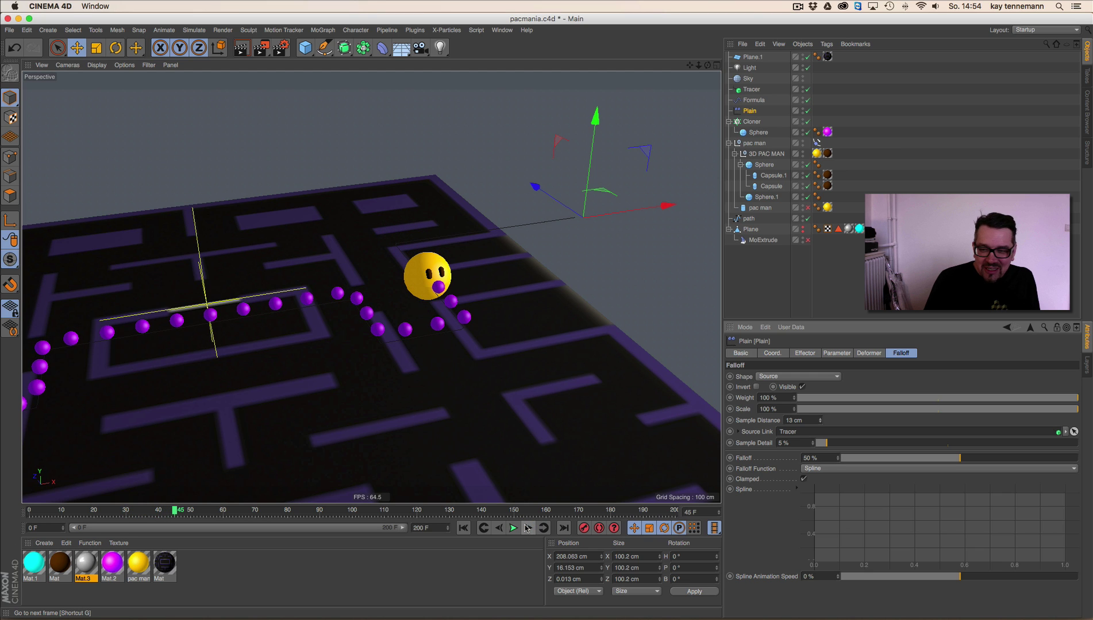
left_click(820, 419)
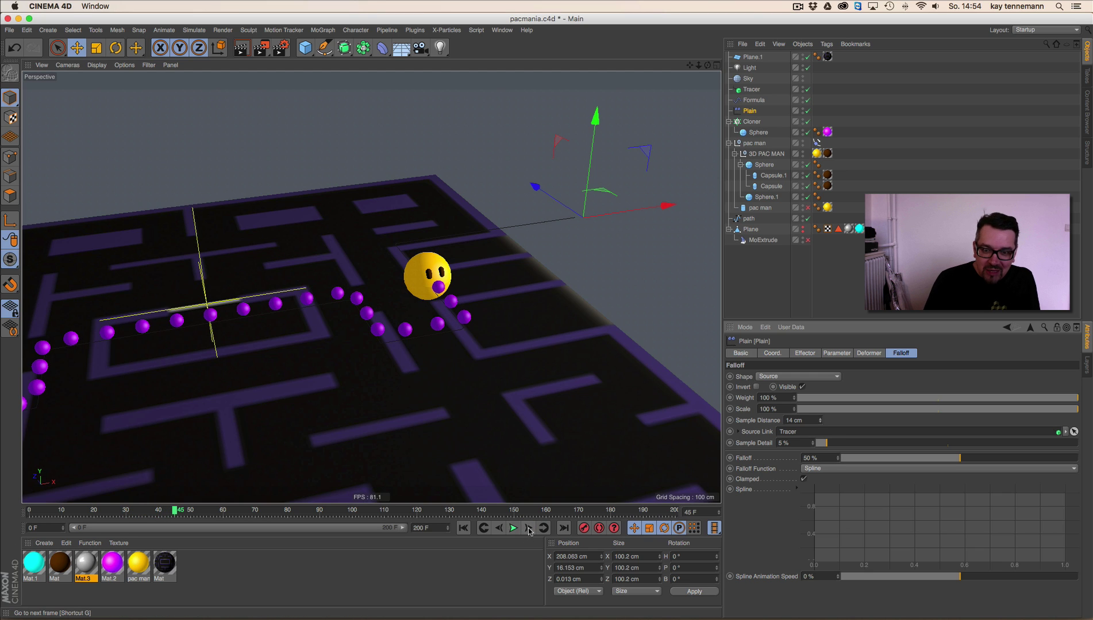
Step: Check frame by frame from frame 45 how the dots vanish into Pac-Man's mouth, and play the animation on to frame 108
left_click(528, 528)
left_click(528, 528)
left_click(528, 528)
left_click(527, 528)
left_click(528, 528)
left_click(528, 528)
left_click(527, 528)
left_click(528, 528)
left_click(528, 528)
left_click(528, 528)
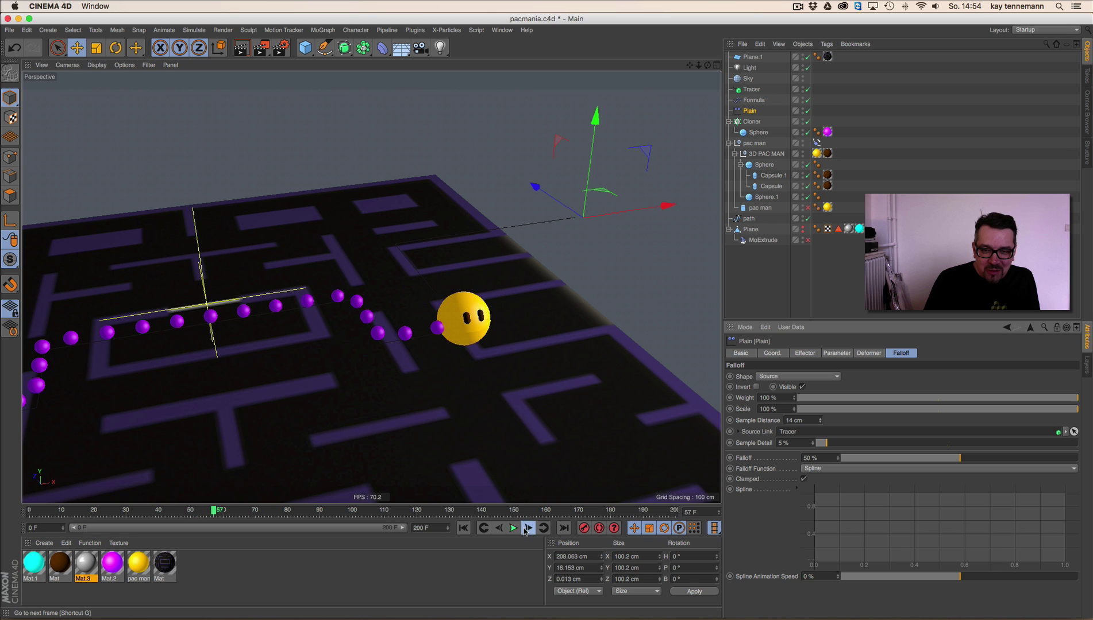
left_click(528, 528)
left_click(528, 528)
left_click(527, 528)
left_click(528, 528)
left_click(512, 528)
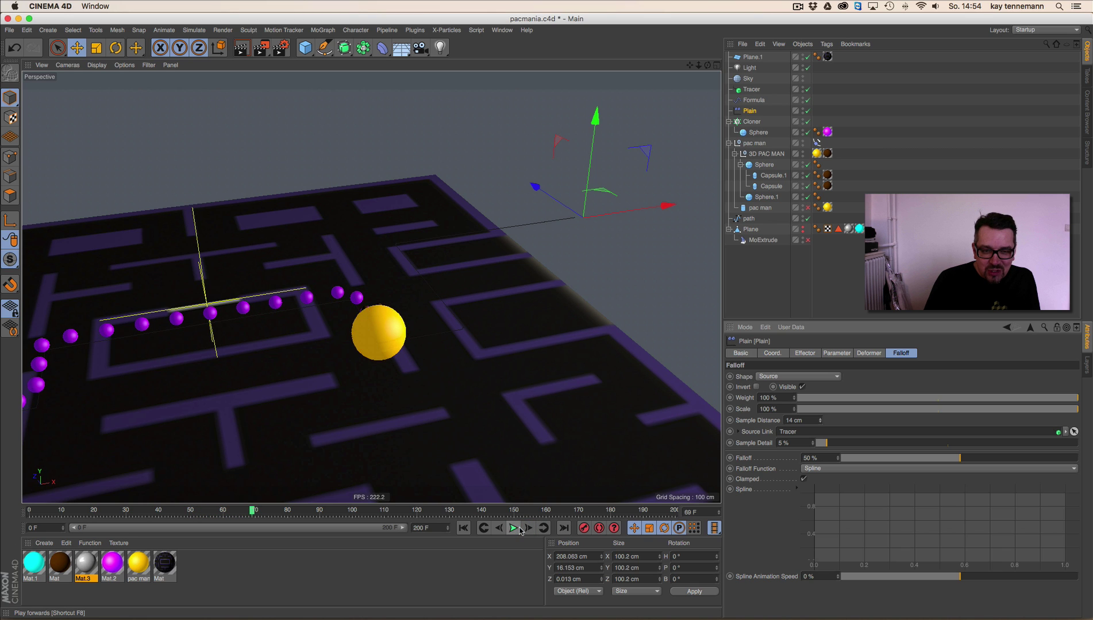
left_click(513, 528)
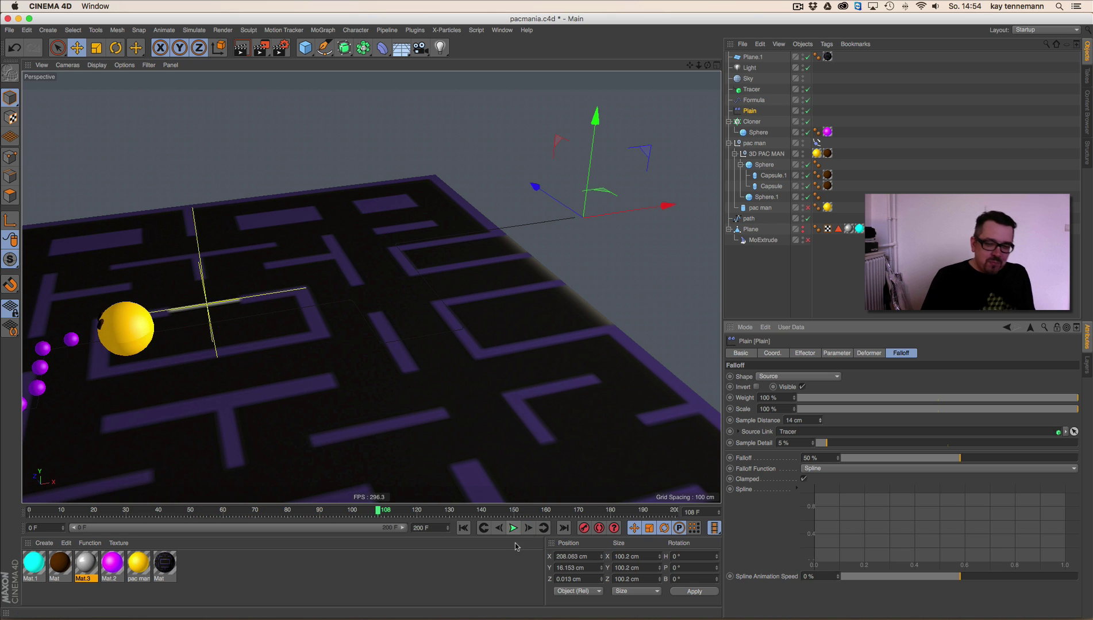
Step: Examine the whole maze at frame 108 and return the animation to its first frame
scroll(402, 305, "down", 5)
left_click_drag(367, 318, 338, 333, "alt")
scroll(344, 327, "up", 3)
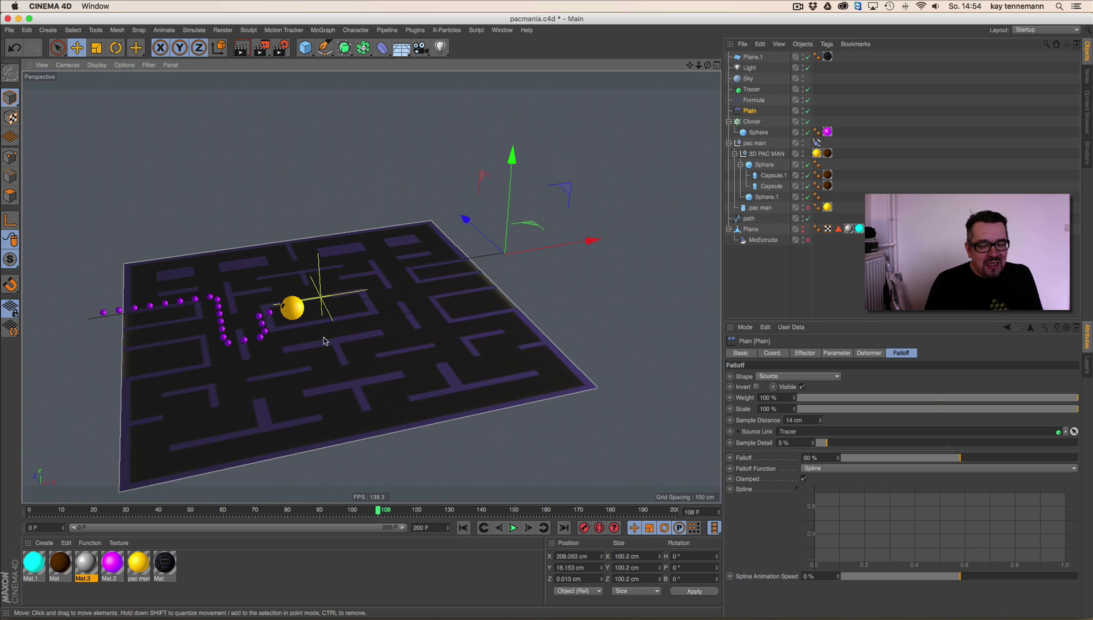
scroll(344, 327, "up", 2)
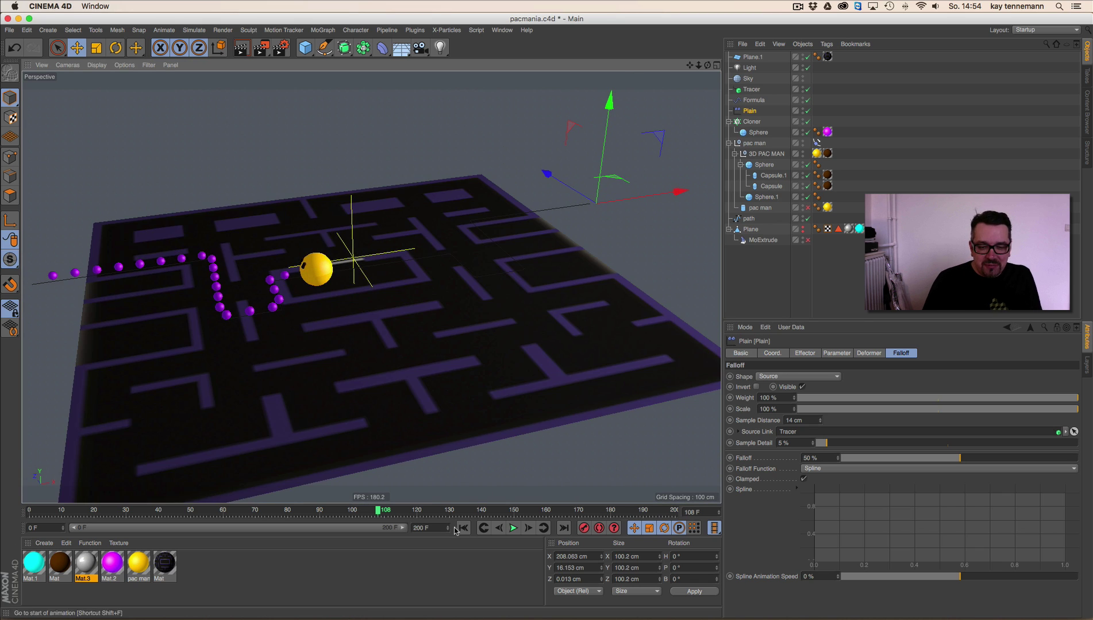
left_click(463, 528)
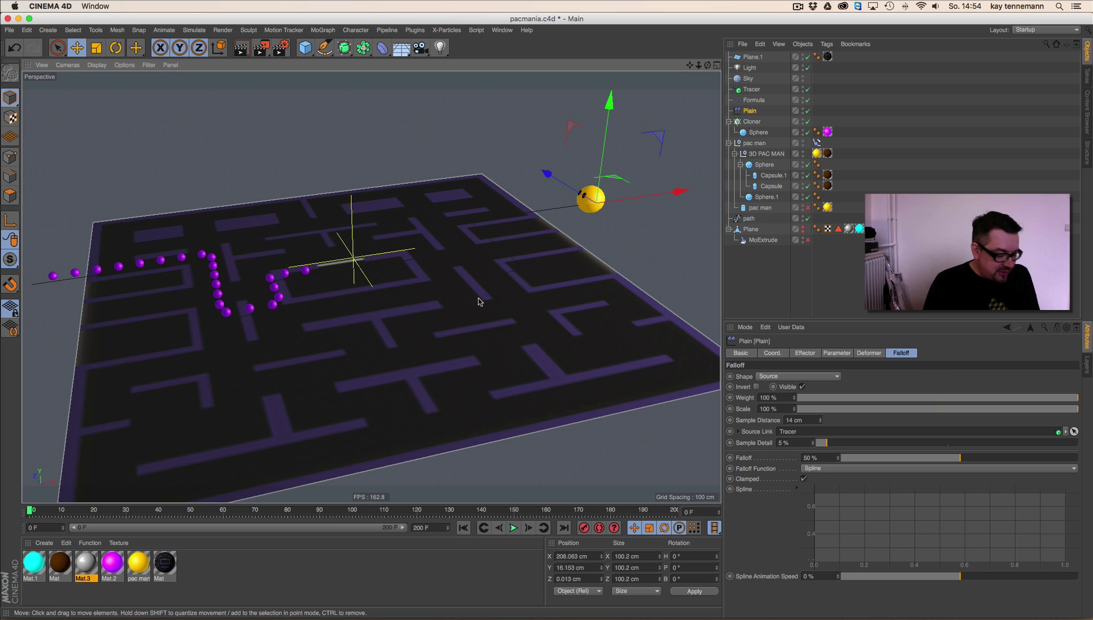
left_click_drag(528, 308, 471, 339, "alt")
scroll(480, 356, "up", 1)
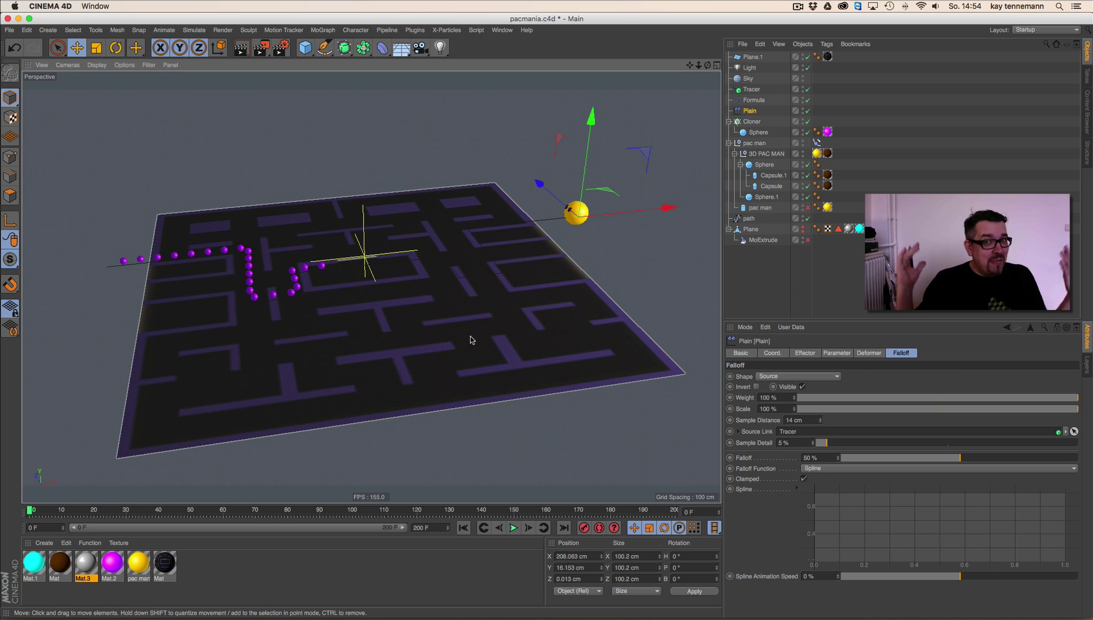
Step: Switch to polygon mode and restore the "level" polygon selection stored on the original maze Plane
left_click(750, 230)
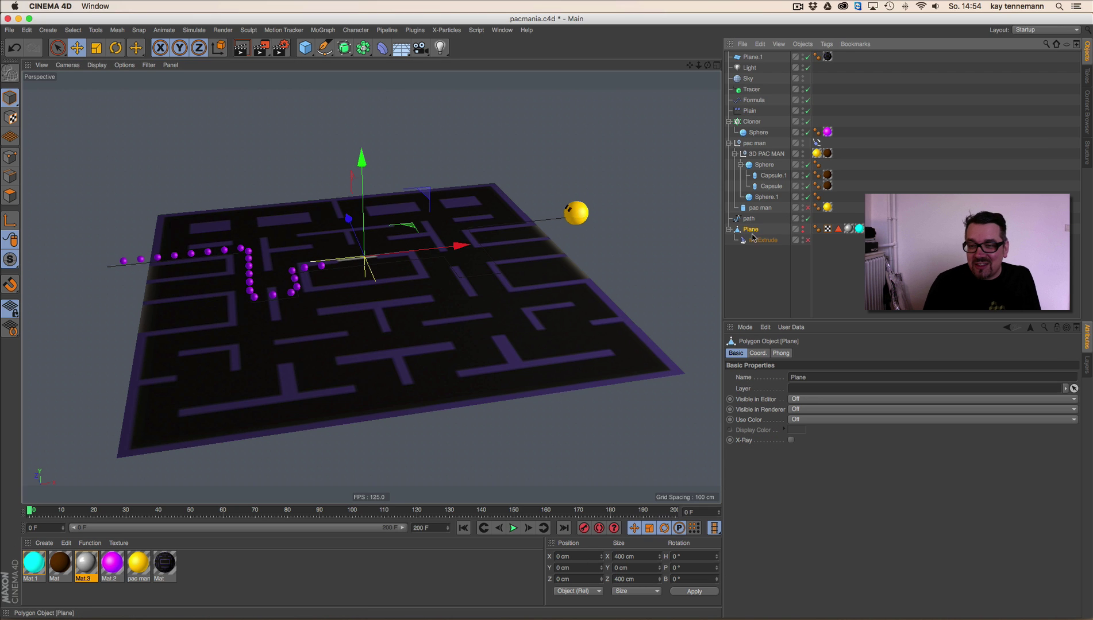
left_click(838, 230)
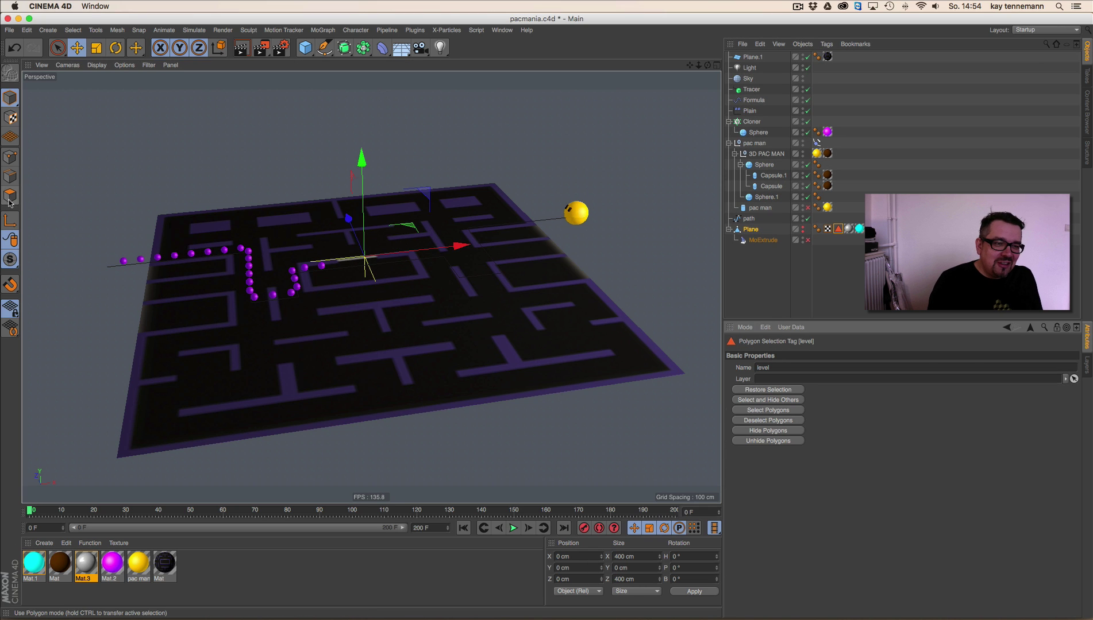
left_click(9, 199)
left_click(838, 230)
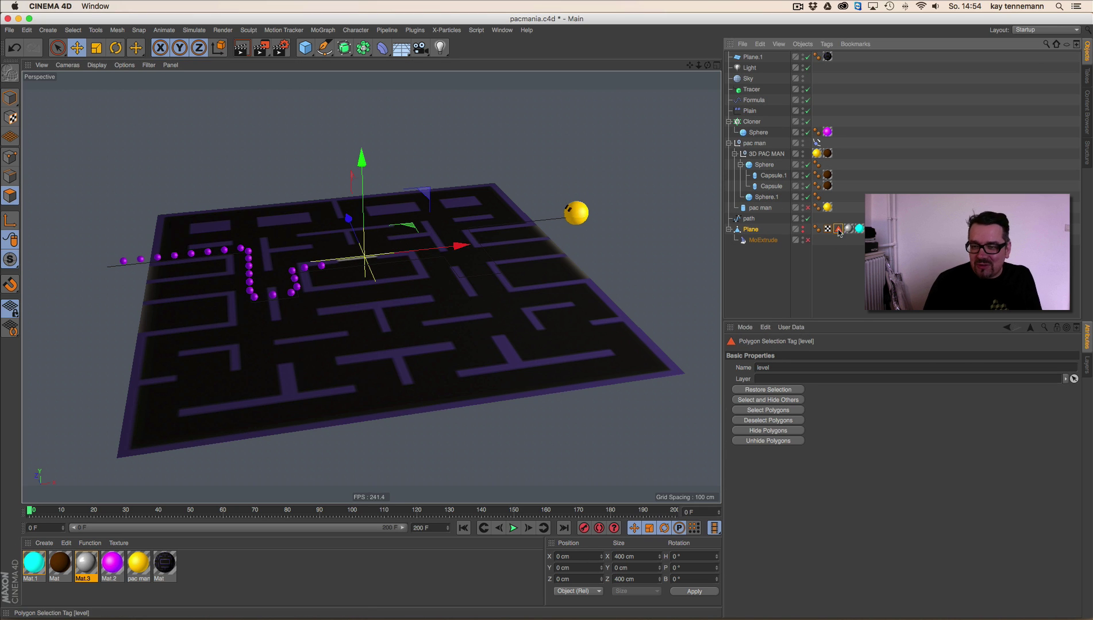
left_click(784, 391)
left_click(807, 239)
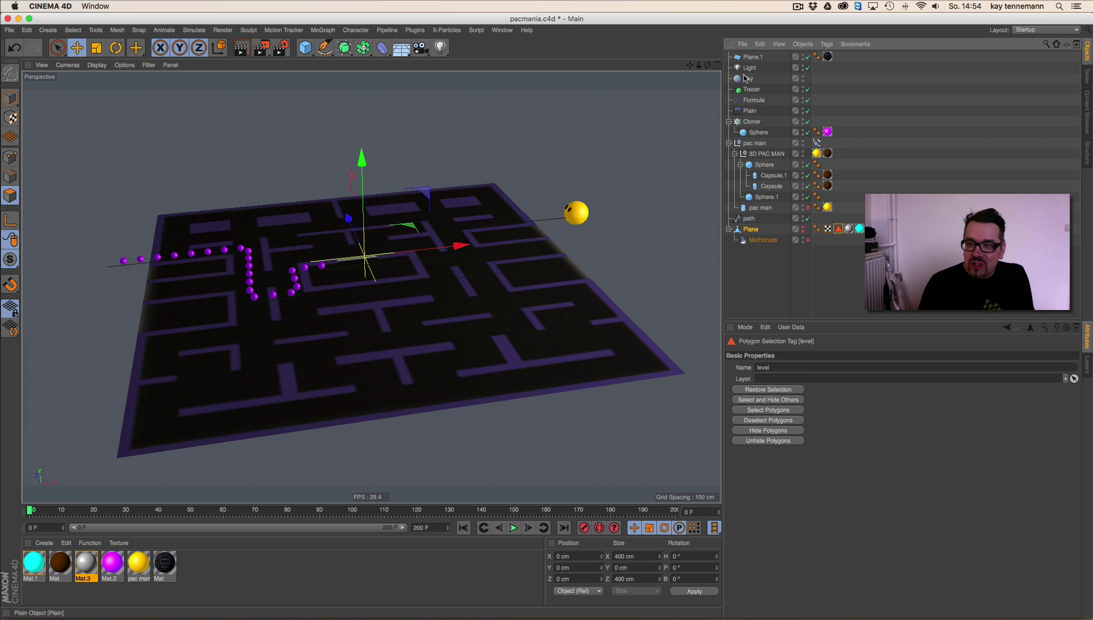
Step: Replace the textured Plane.1 with a new default plane and assign the black maze material Mat to it
left_click(751, 58)
key("Delete")
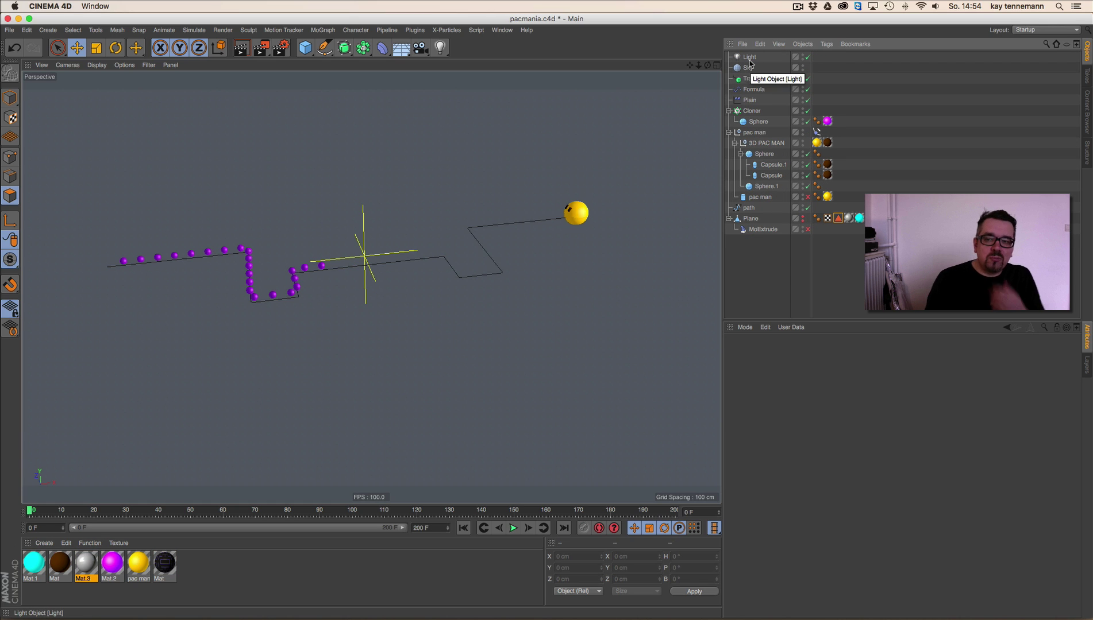
left_click(305, 47)
left_click(403, 83)
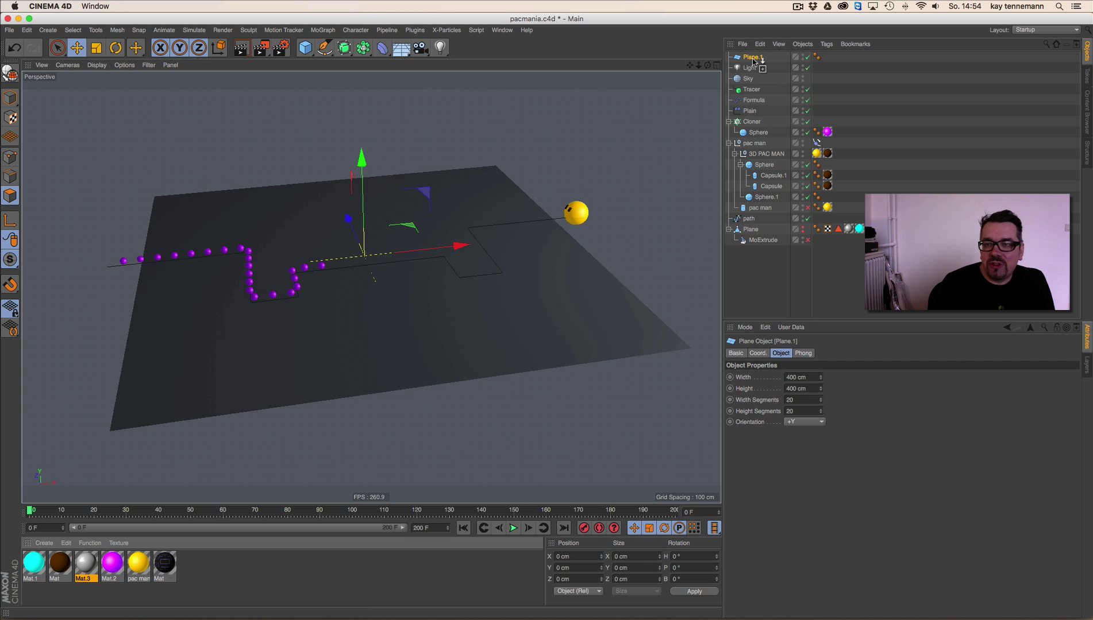
left_click_drag(755, 58, 755, 57)
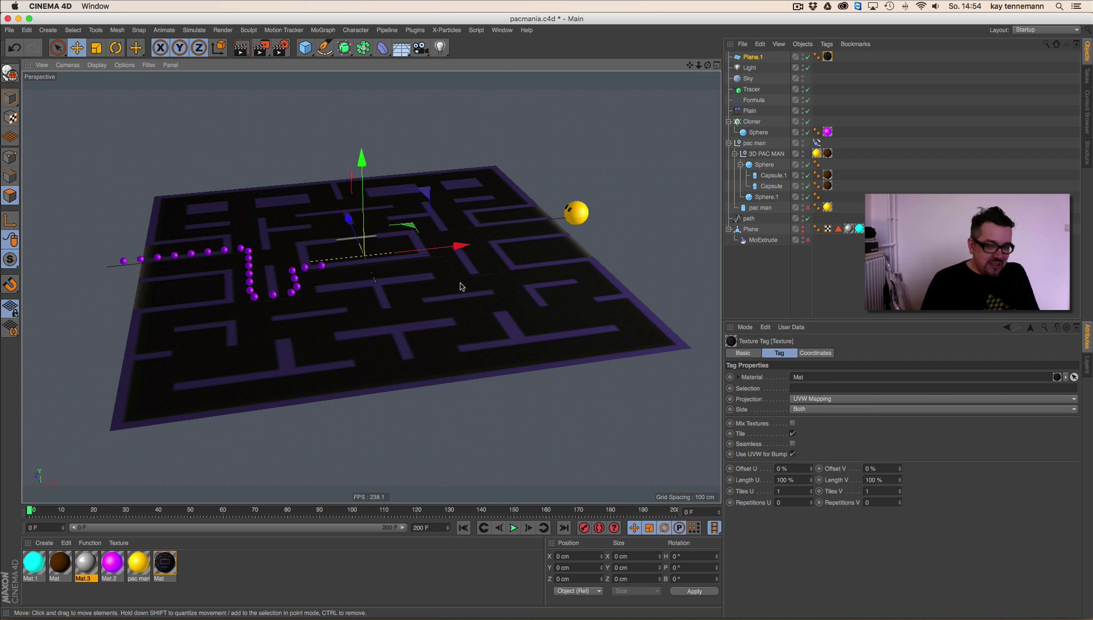
Step: Add a cube and set its size to 10 cm in X, 10 cm in Y and 12 cm in Z
left_click_drag(462, 282, 418, 322, "alt")
left_click(305, 48)
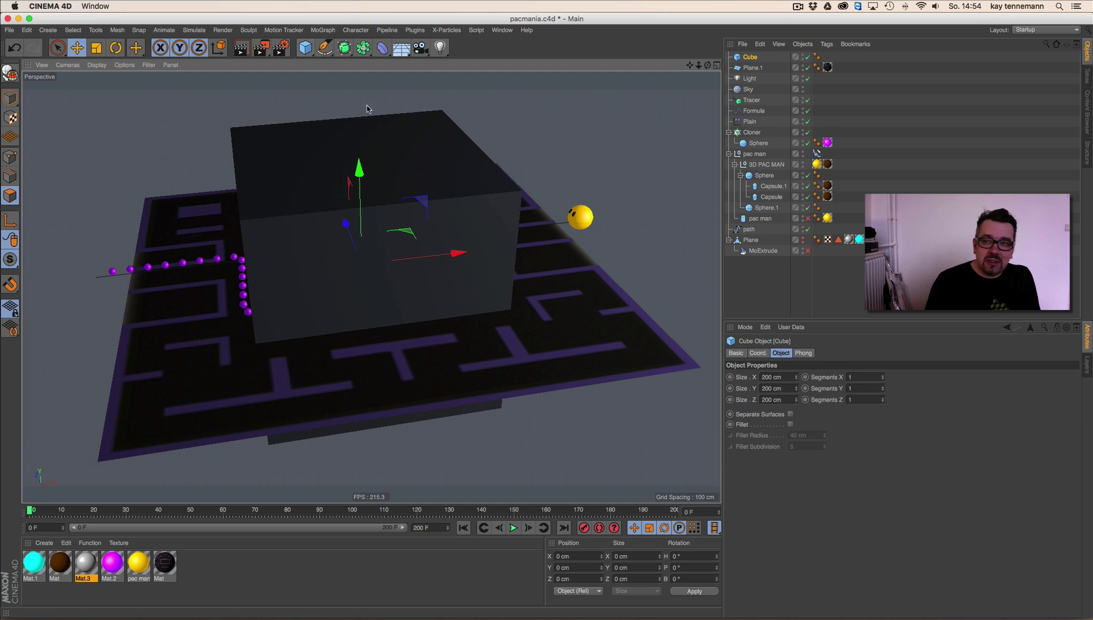
left_click(775, 377)
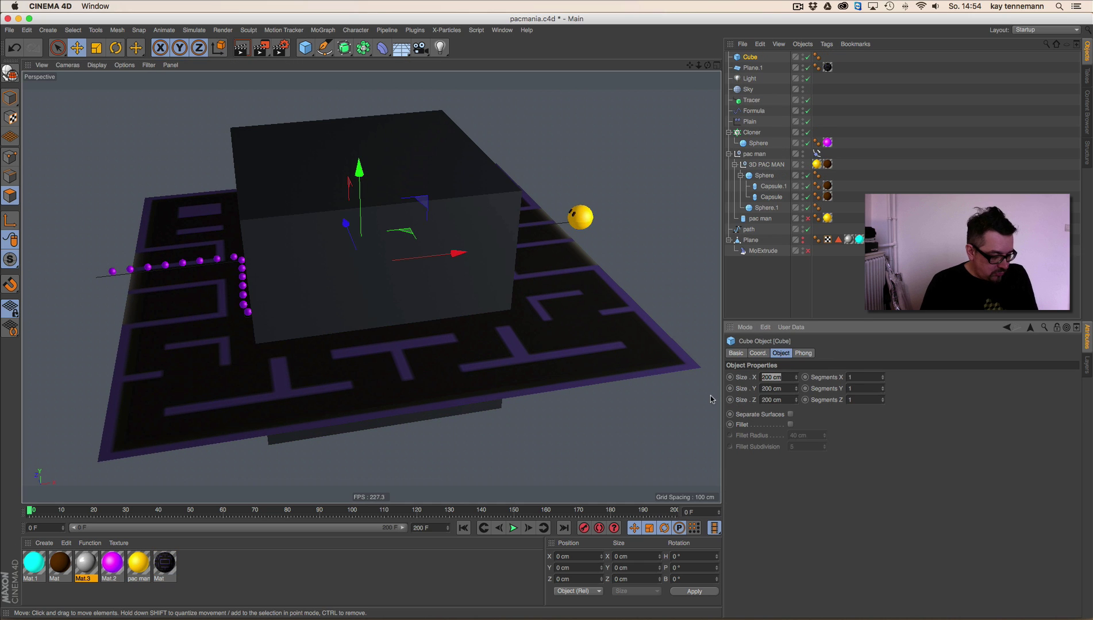
type("10")
key("Tab")
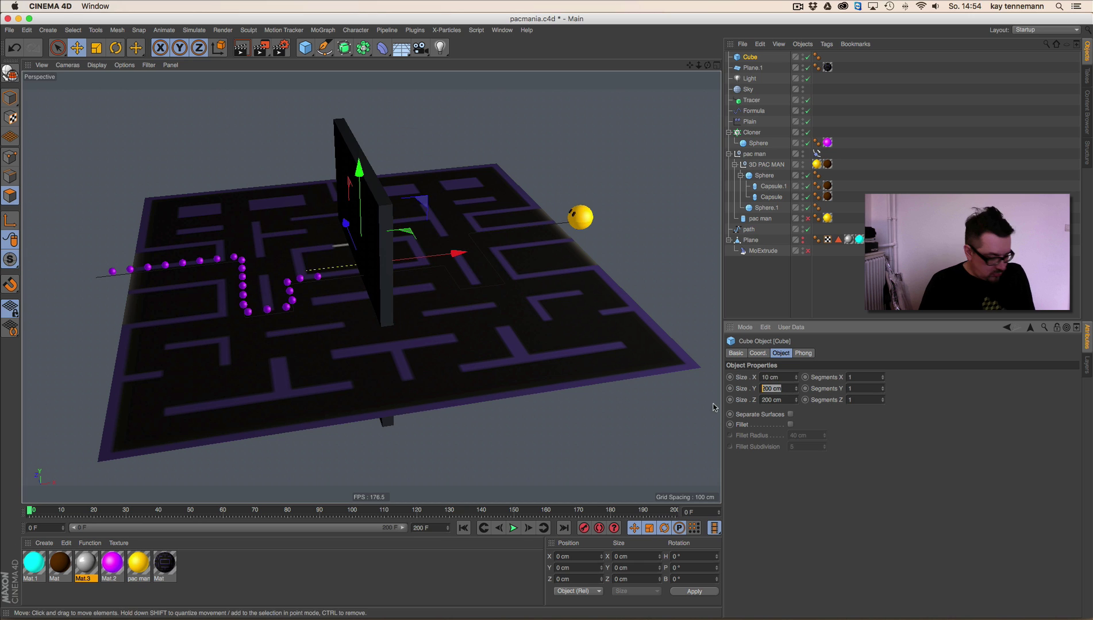
type("1")
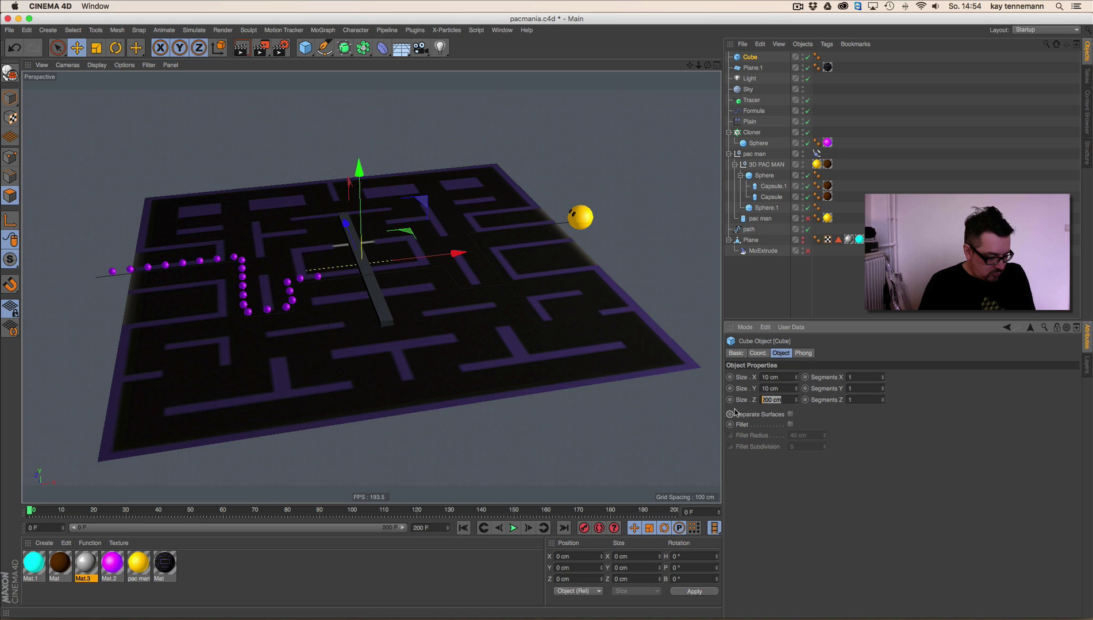
type("12")
key("Return")
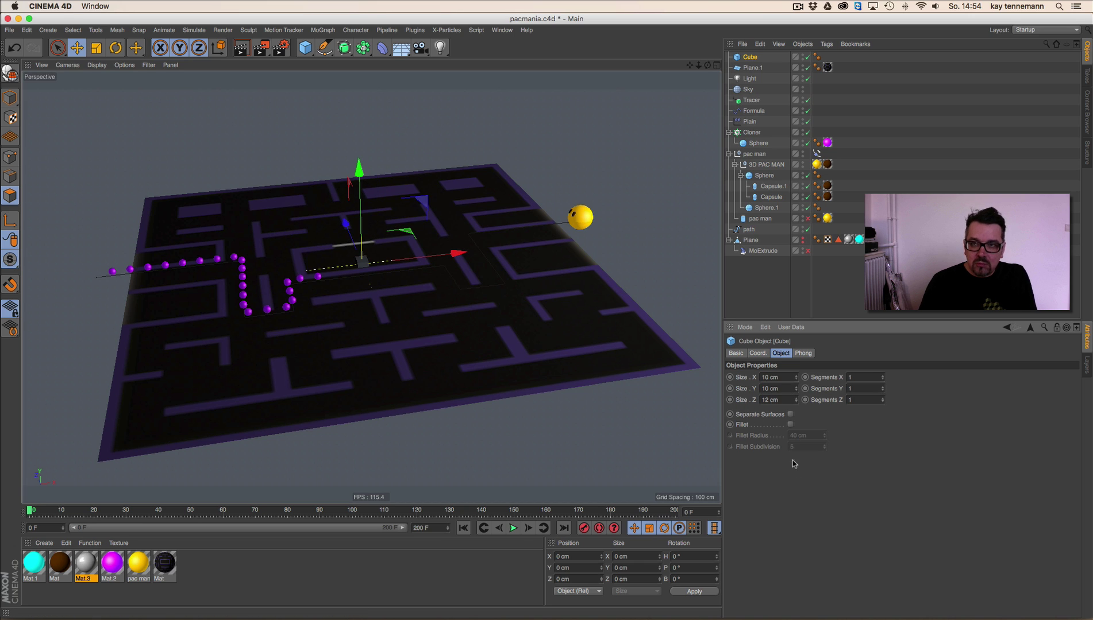
Step: Put the cube inside a new Cloner, set the cloner's mode to Object and link Plane.1 as its object
left_click(322, 29)
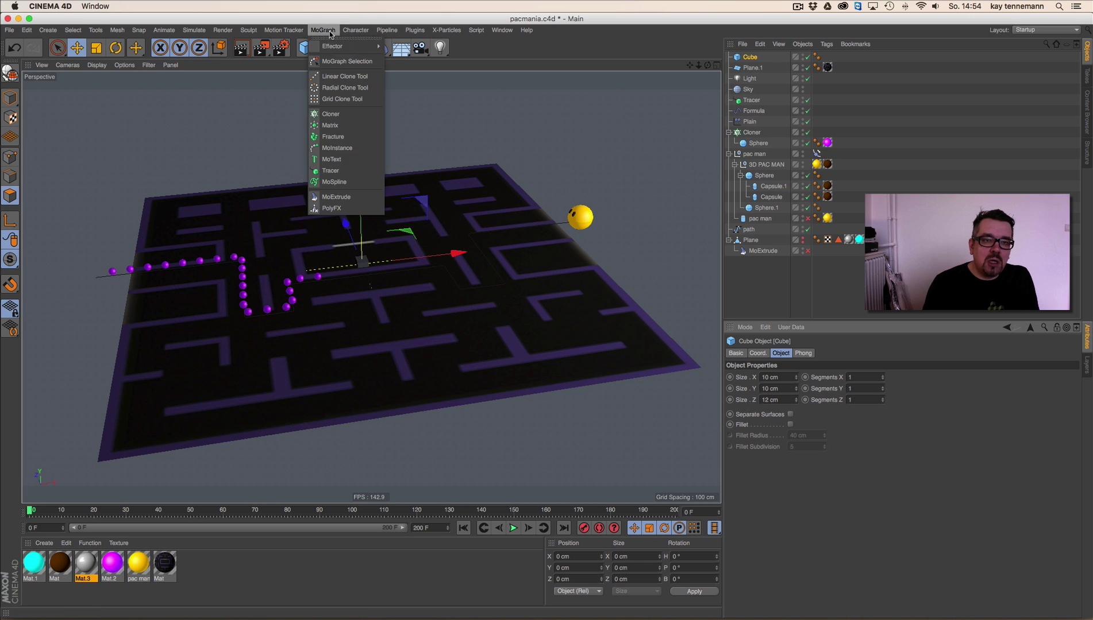
left_click(339, 119, "alt")
left_click(752, 64)
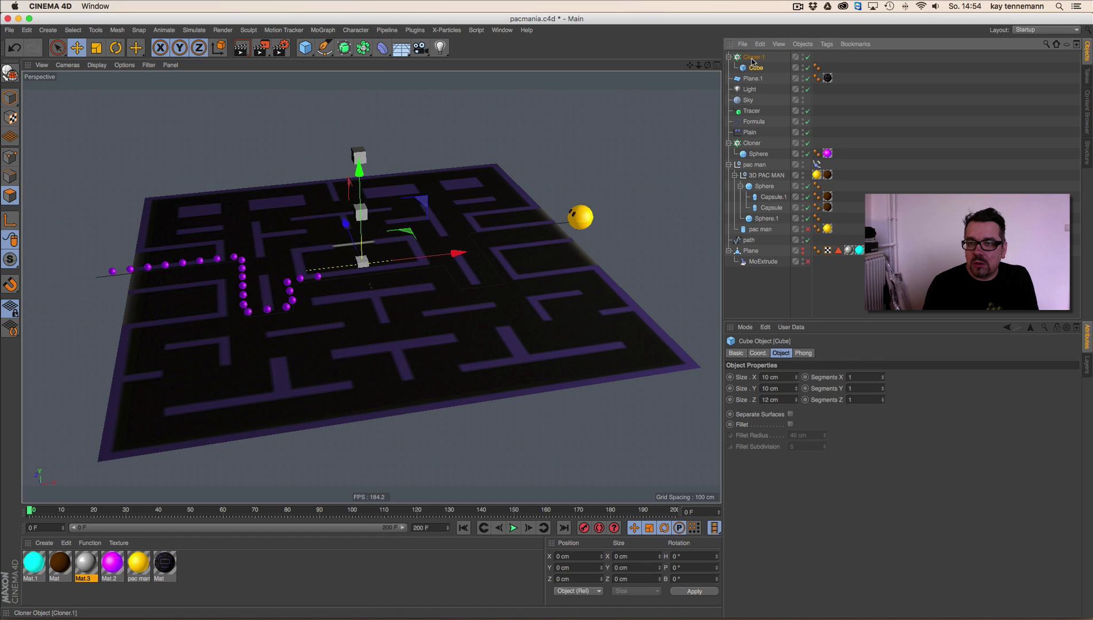
left_click(753, 58)
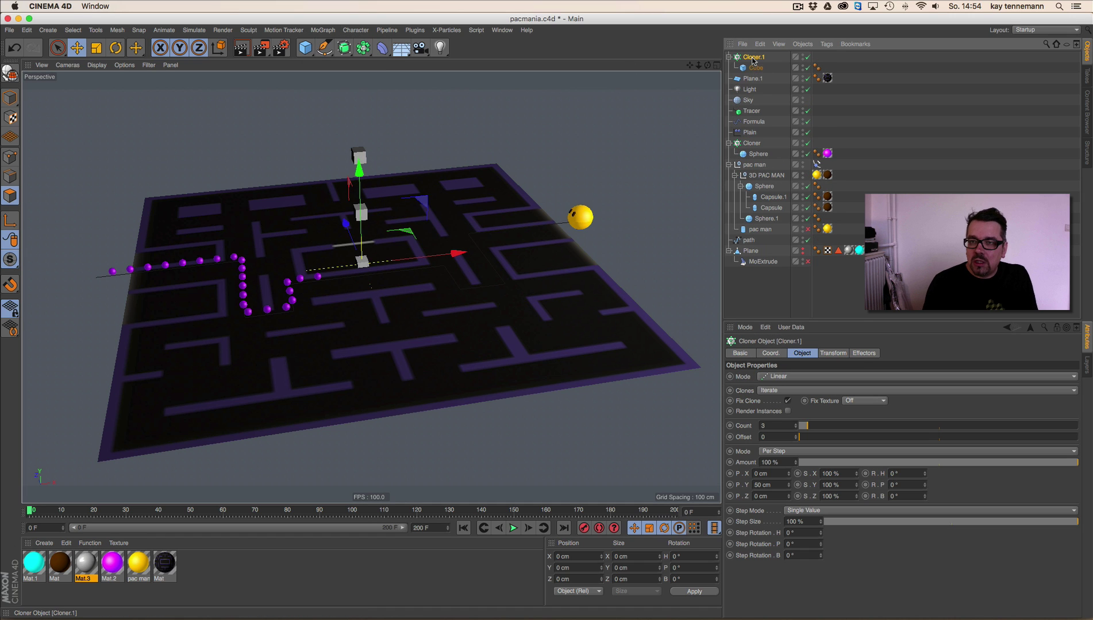
left_click(784, 377)
left_click(784, 386)
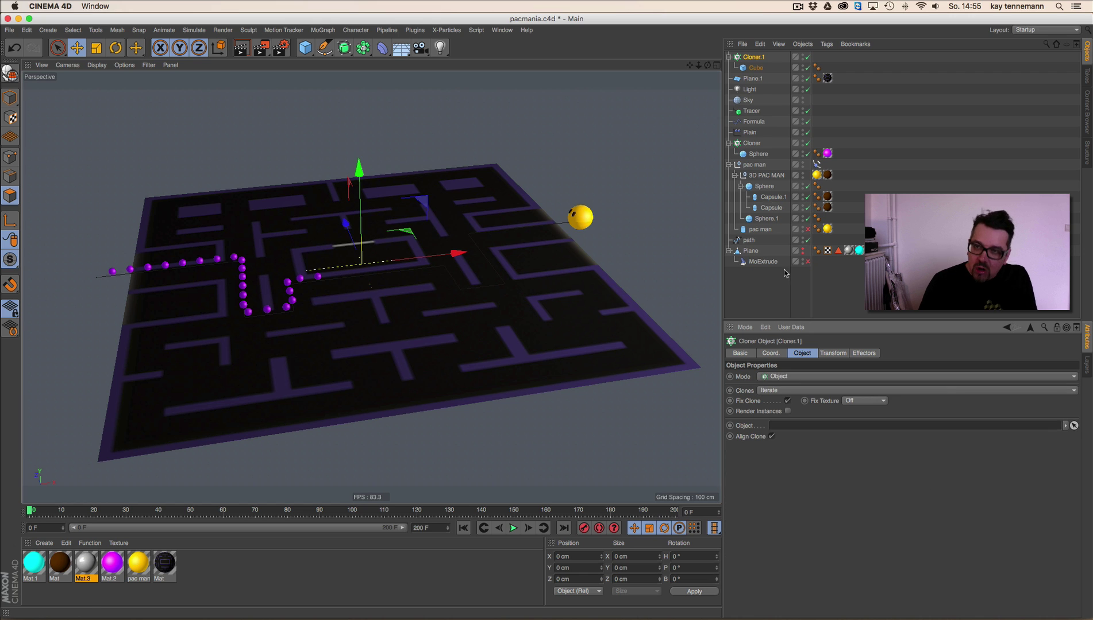
left_click_drag(753, 78, 784, 426)
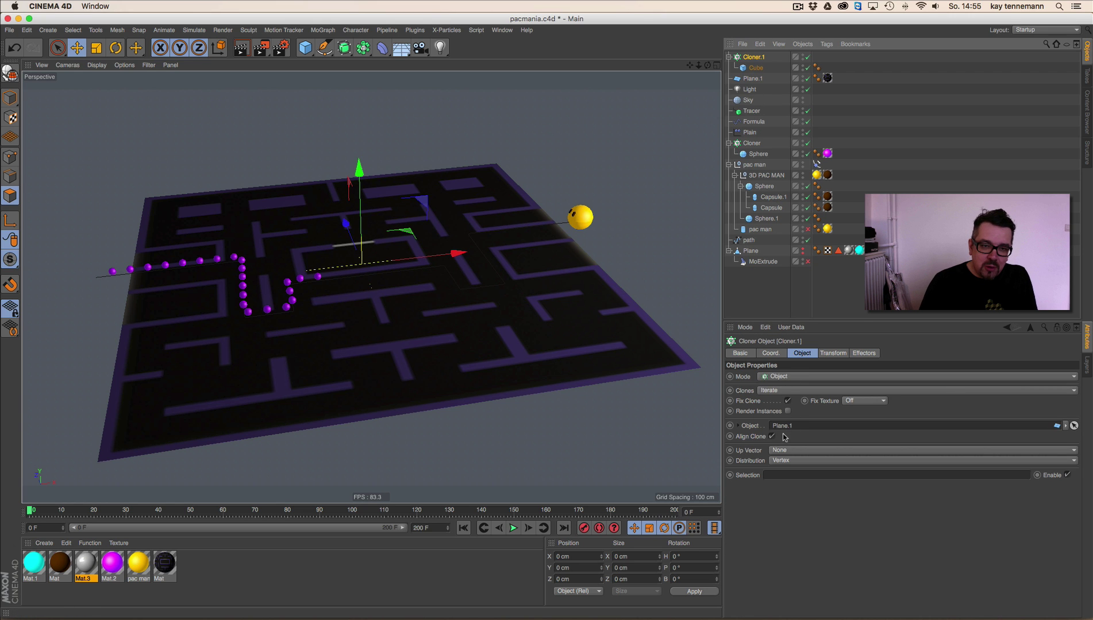
Step: Set the width and height segments of Plane.1 to 44 each
scroll(488, 313, "down", 3)
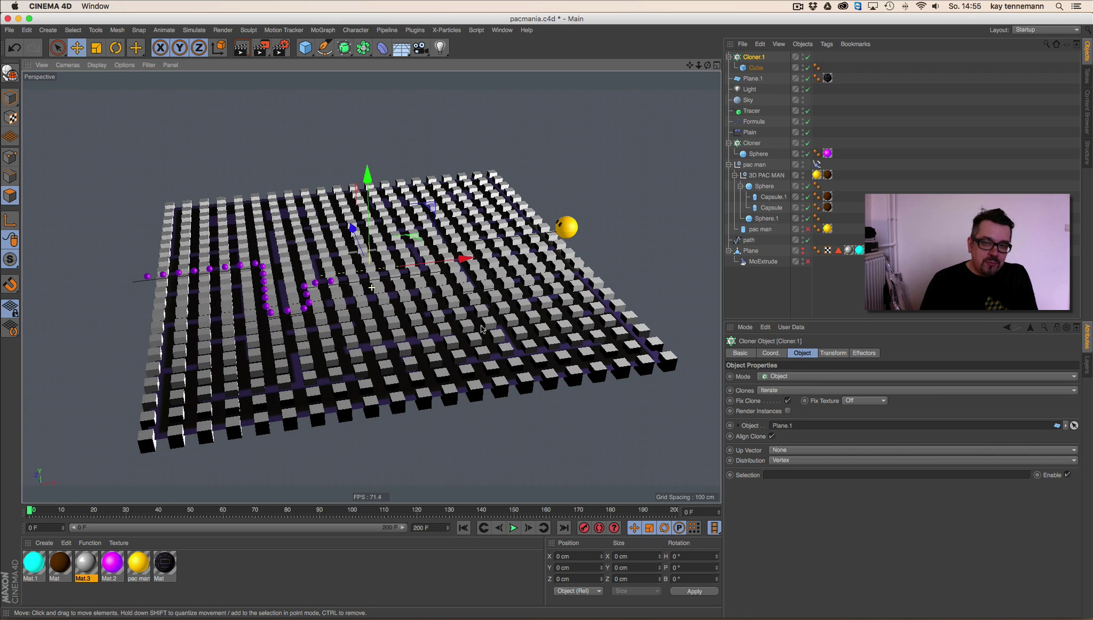
left_click_drag(501, 316, 494, 303, "alt")
middle_click_drag(494, 306, 435, 325, "alt")
left_click_drag(435, 324, 432, 307, "alt")
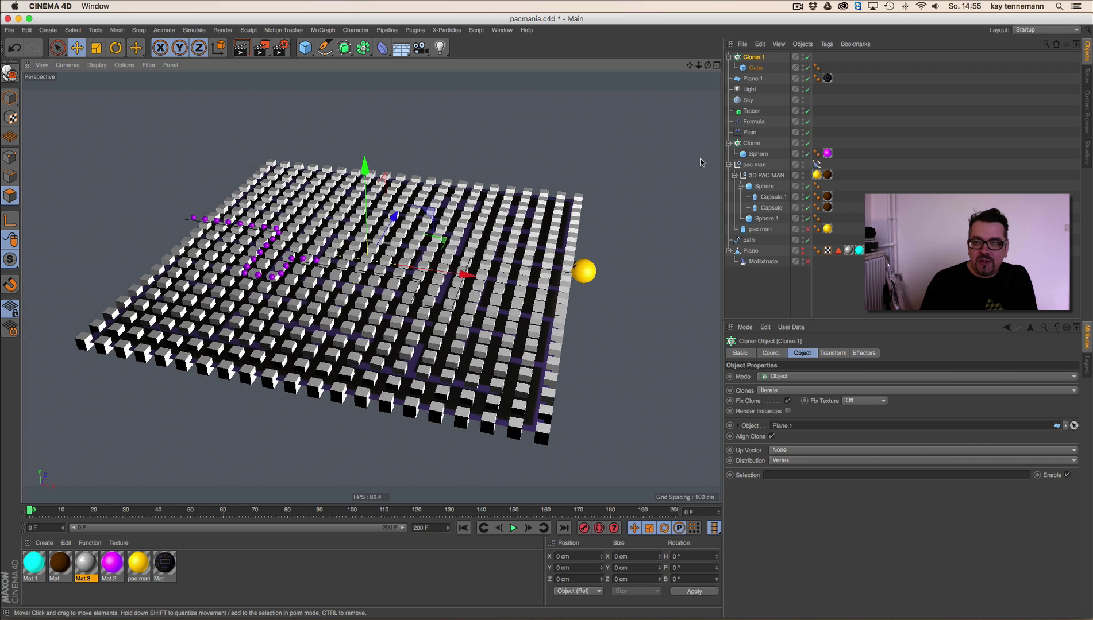
left_click(753, 78)
mouse_move(795, 399)
left_mouse_down()
mouse_move(757, 407)
mouse_move(791, 412)
left_mouse_up()
type("4444")
key("Return")
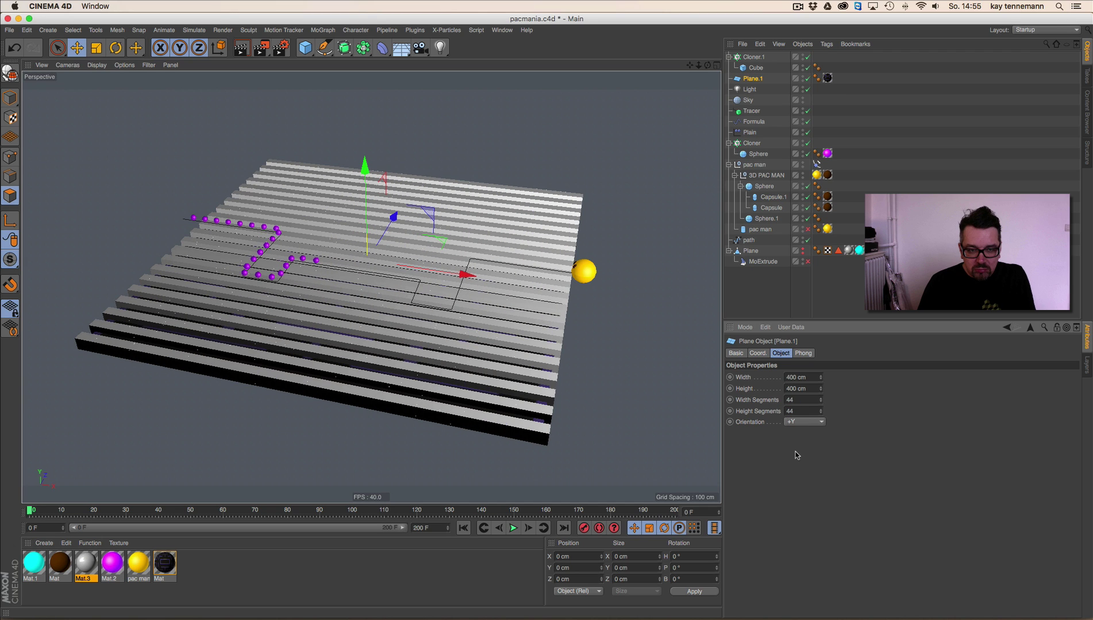
Step: Set the cube cloner's distribution on Plane.1 to Polygon Center
left_click(755, 57)
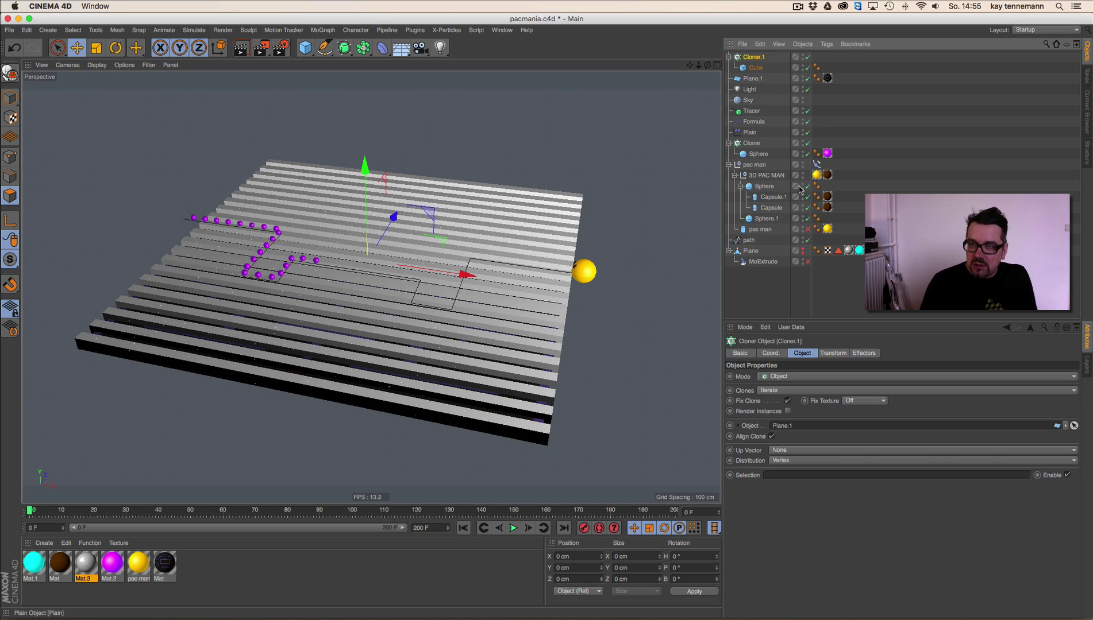
left_click(789, 462)
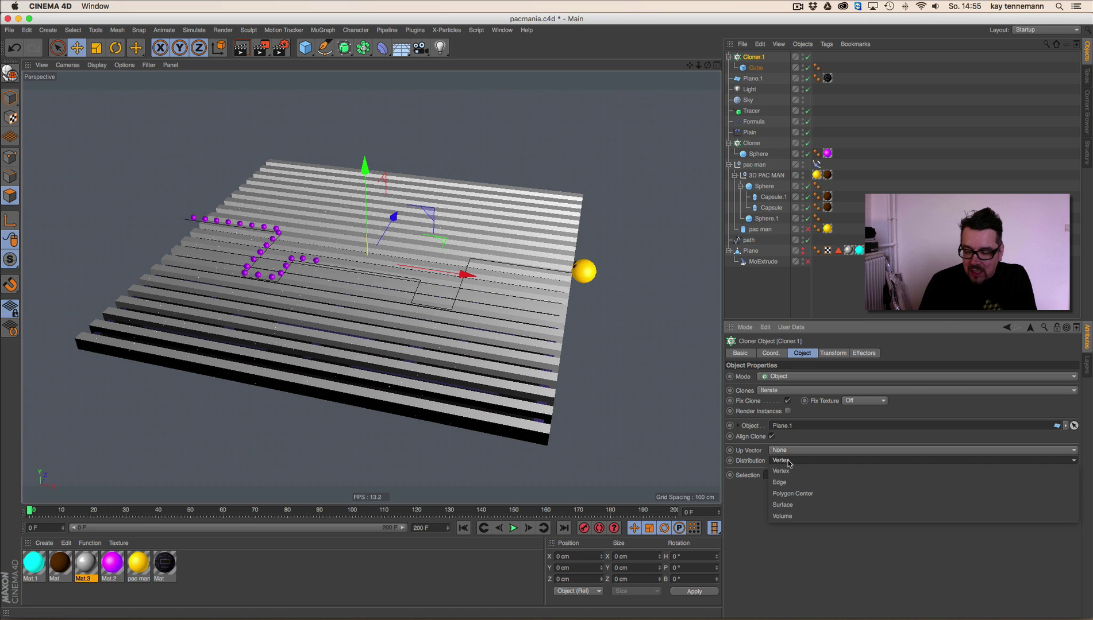
left_click(794, 494)
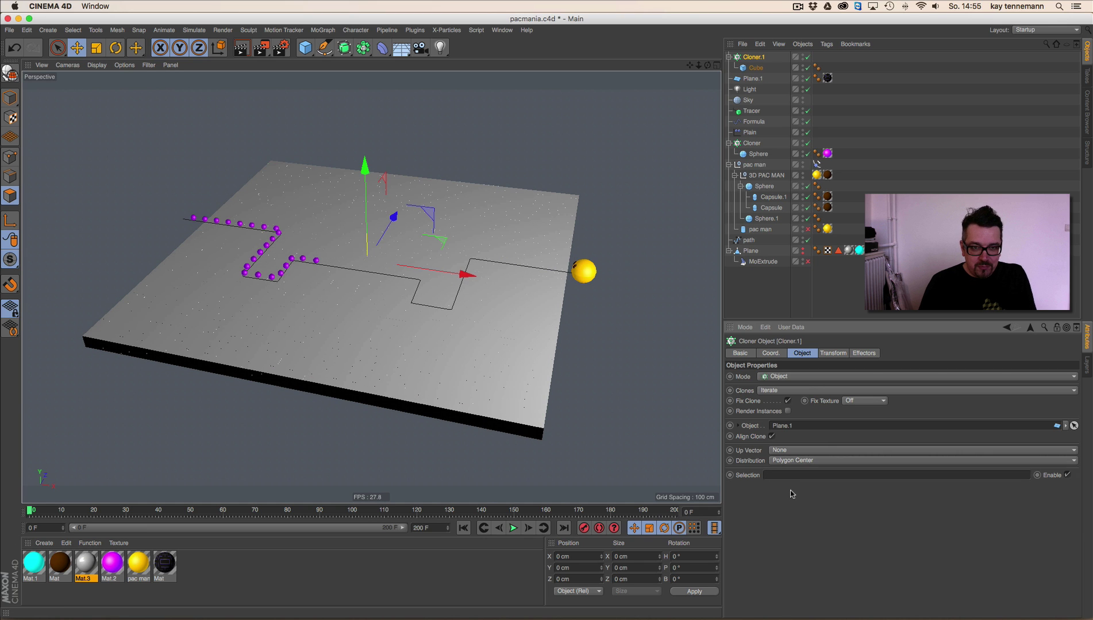
Step: Add a Shader effector to the cube cloner and open the effector's shading settings
scroll(403, 366, "up", 3)
right_click_drag(459, 355, 421, 366, "alt")
mouse_move(451, 351)
left_mouse_down("alt")
mouse_move(356, 276)
mouse_move(354, 253)
mouse_move(446, 345)
mouse_move(445, 328)
mouse_move(442, 319)
mouse_move(395, 343)
mouse_move(398, 354)
mouse_move(434, 340)
left_mouse_up("alt")
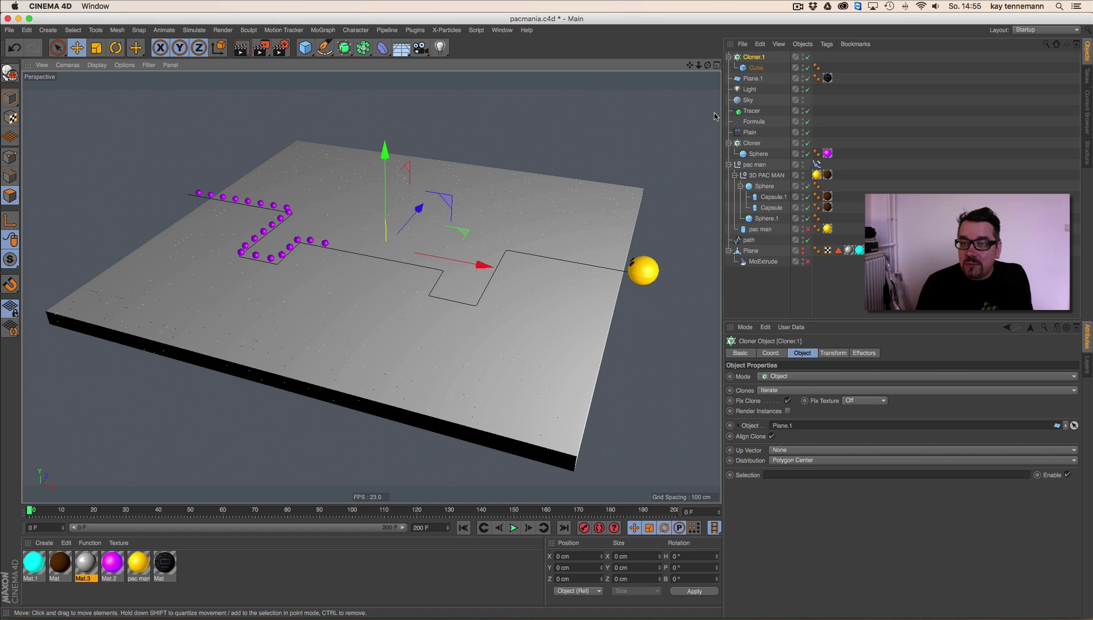
left_click(323, 30)
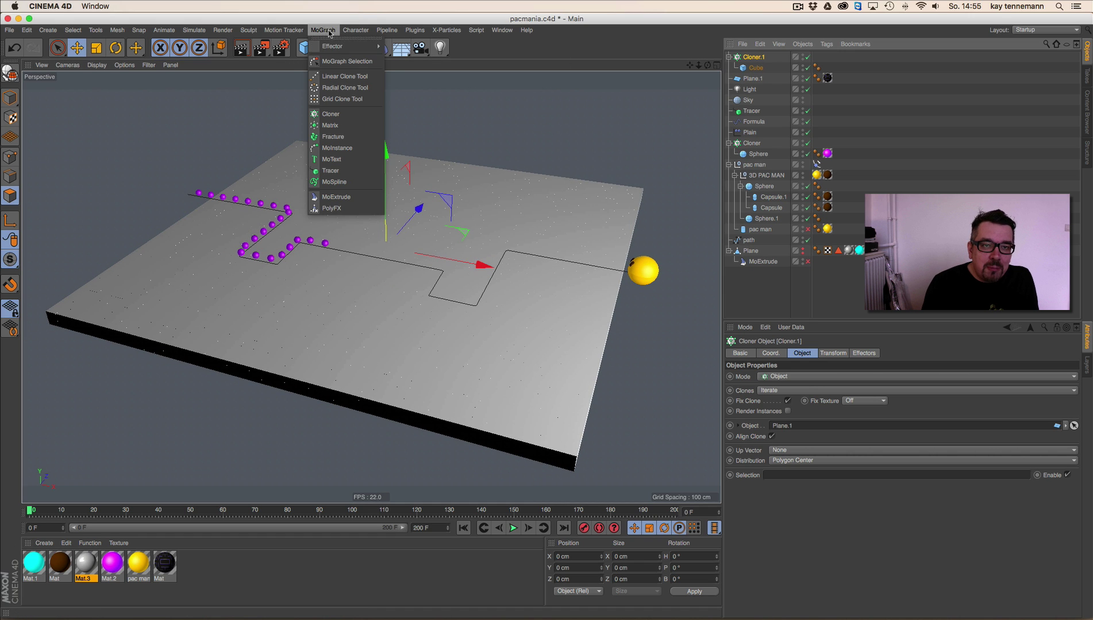
mouse_move(345, 46)
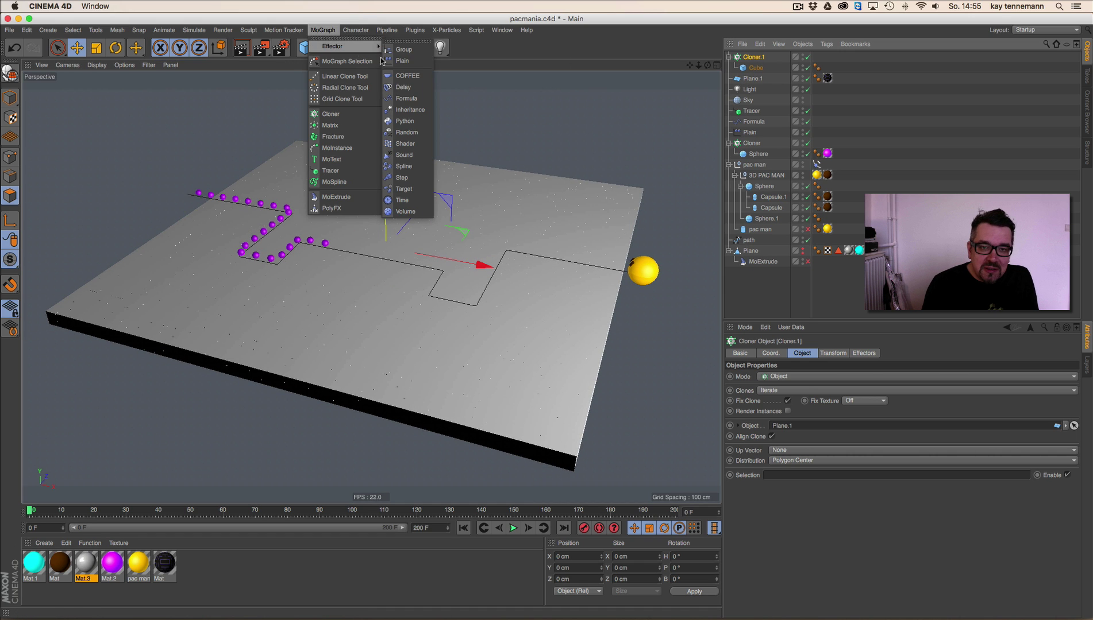
left_click(417, 144)
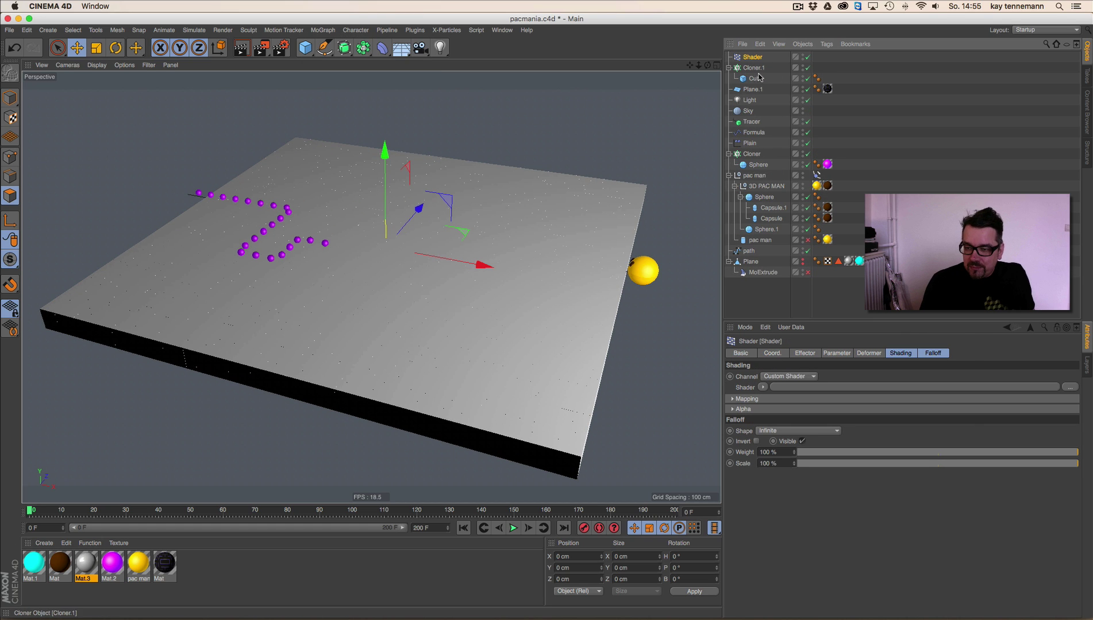
left_click(900, 354)
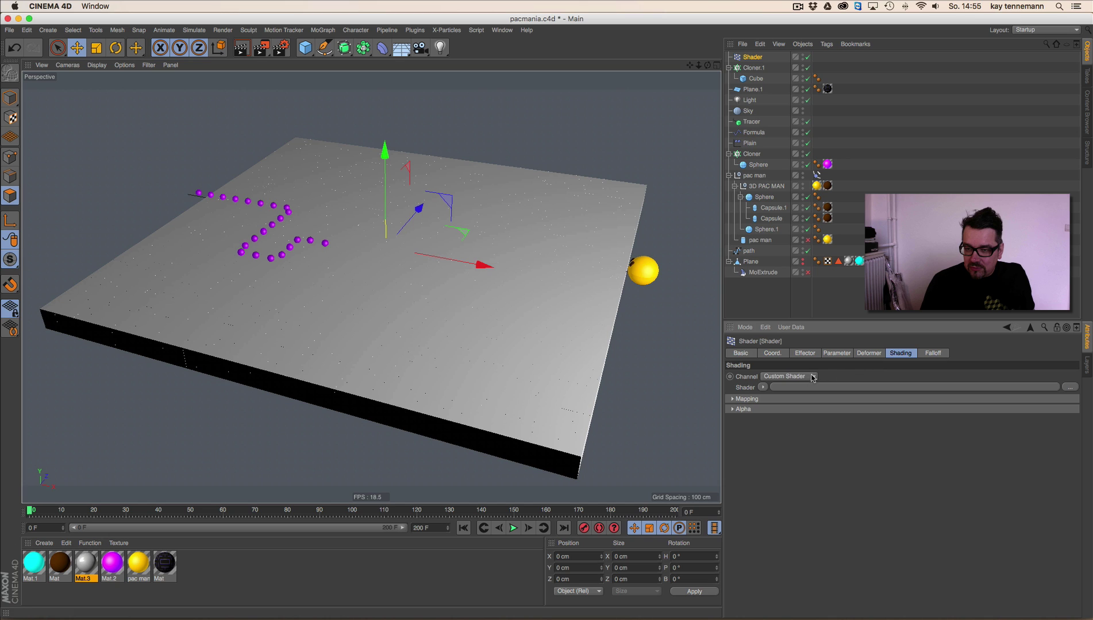
Step: Set the Shader effector's channel to Color and link the texture tag of Plane.1 to it
left_click(776, 377)
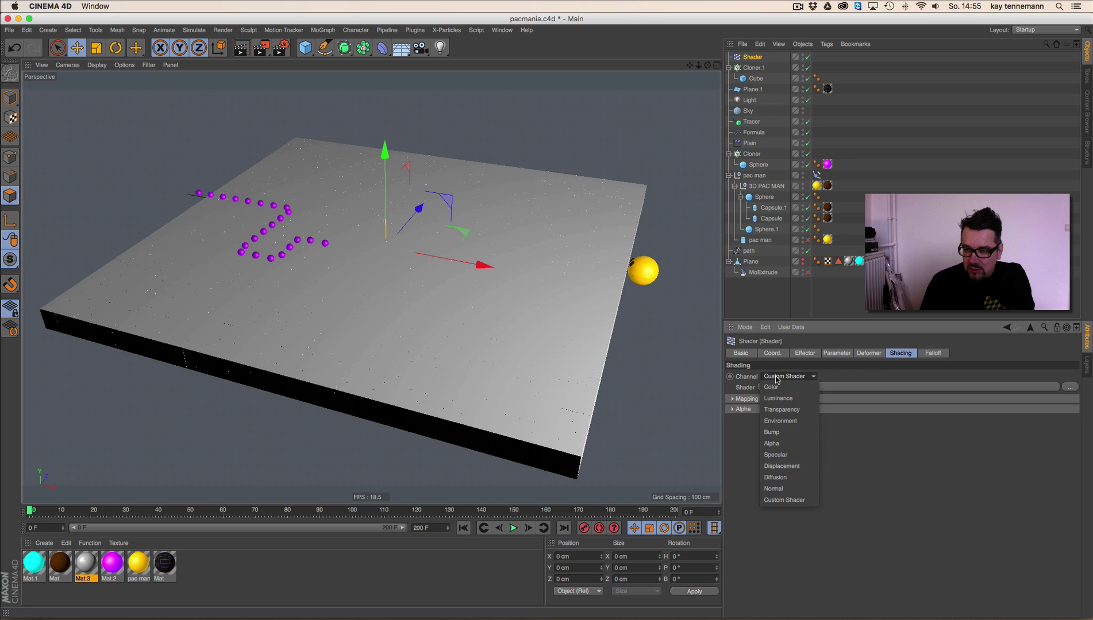
left_click(773, 389)
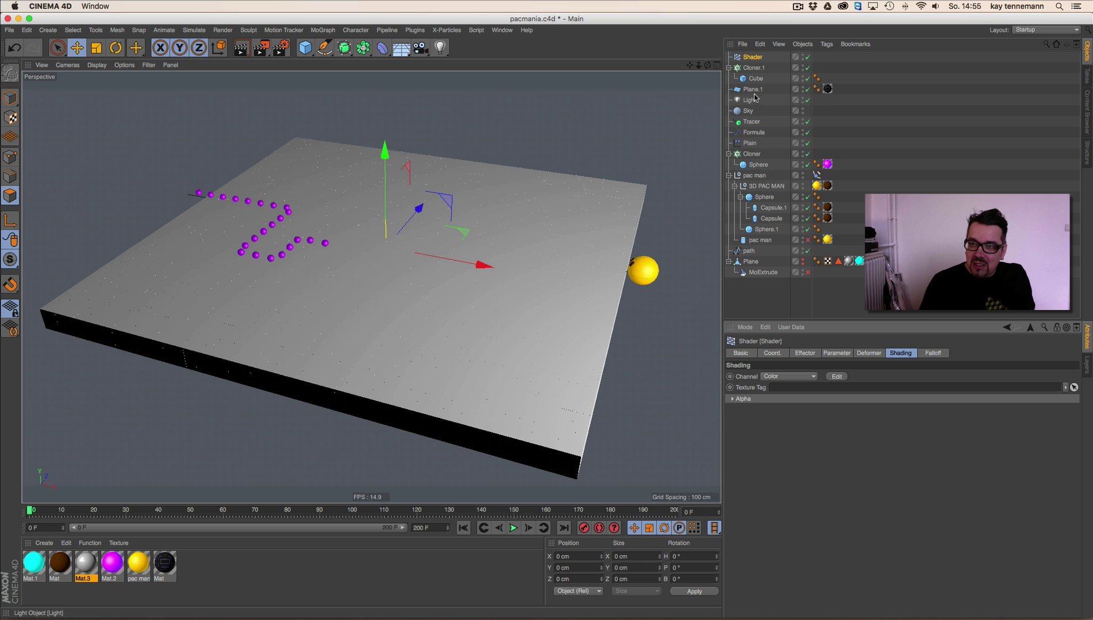
left_click_drag(829, 90, 788, 390)
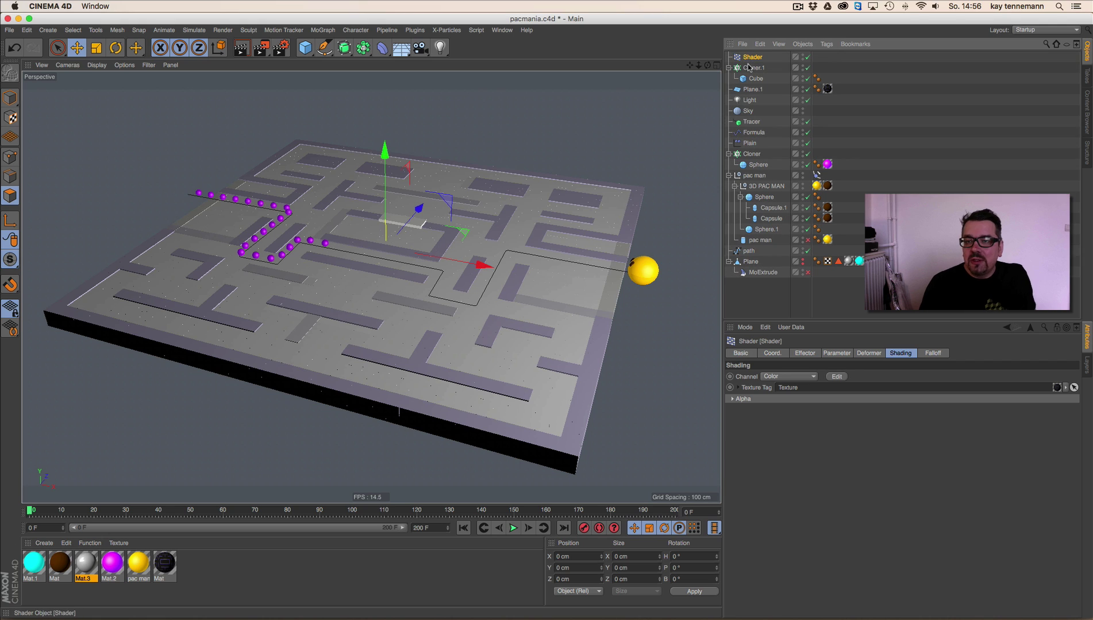
Step: Turn off uniform scaling in the Shader effector's transform parameters, leaving scale enabled
left_click(856, 354)
left_click(848, 354)
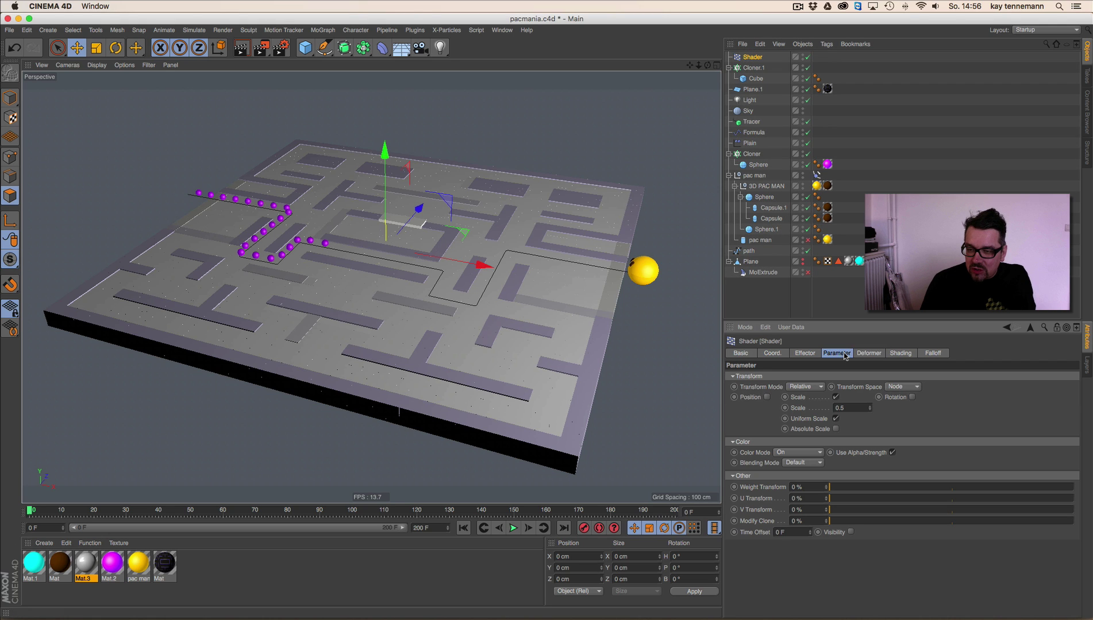
left_click(836, 398)
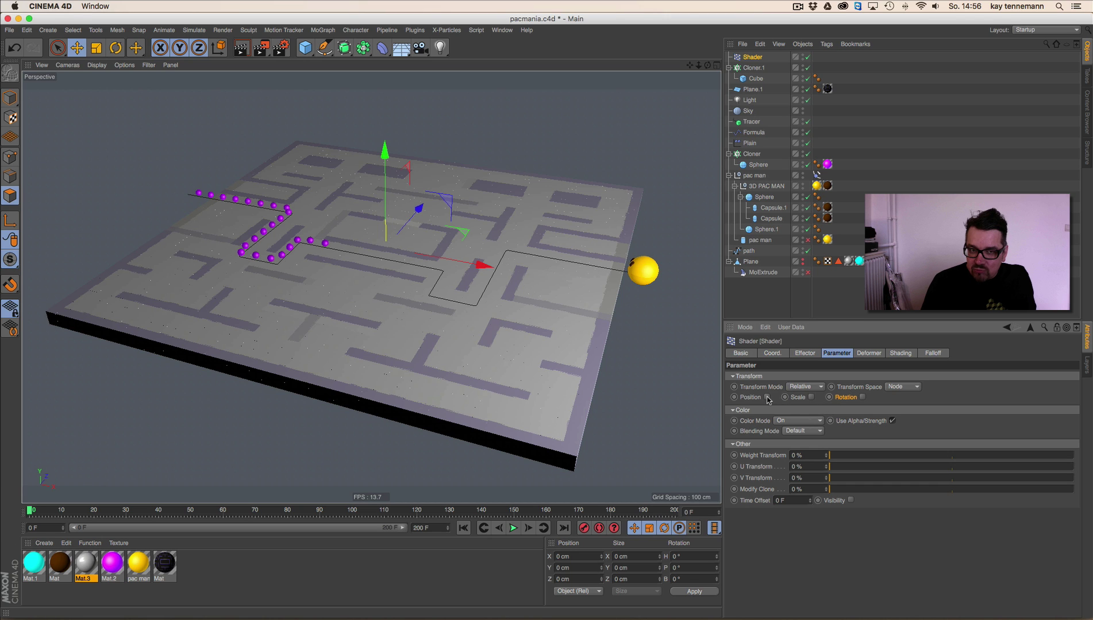
left_click(810, 398)
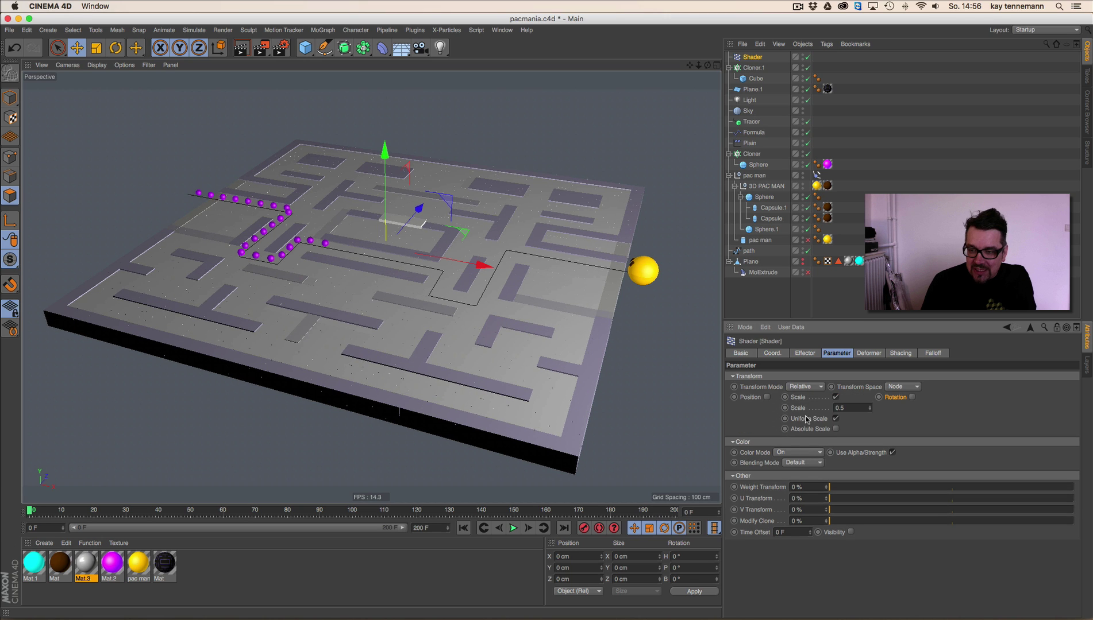
left_click(836, 419)
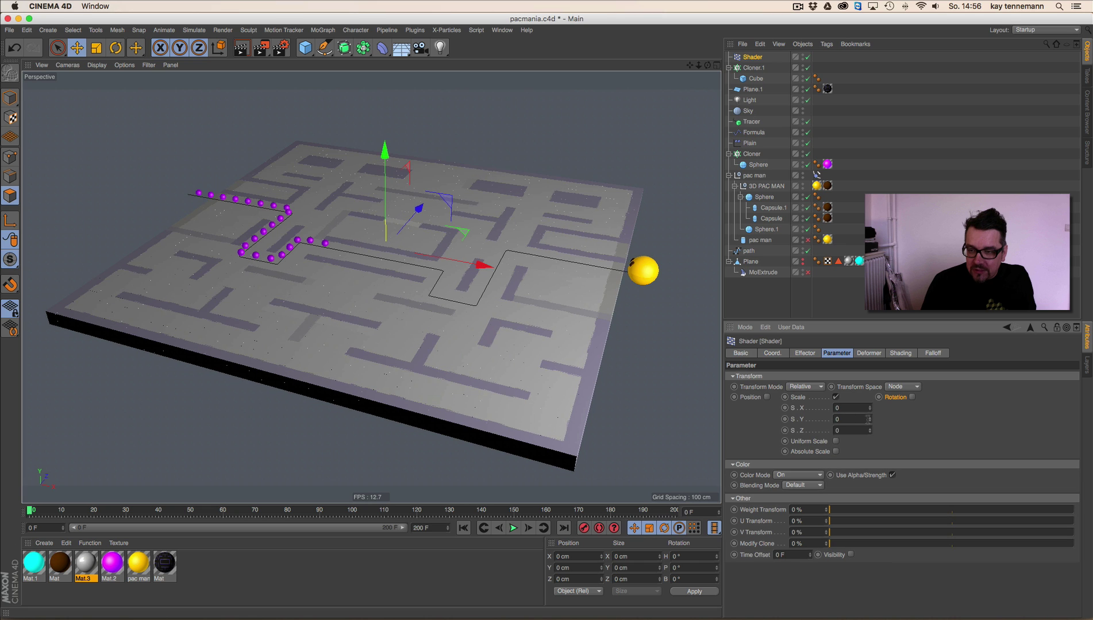
Step: Try a Y scale of about -3.14 on the Shader effector and reset it to 0
left_click_drag(871, 420, 866, 590)
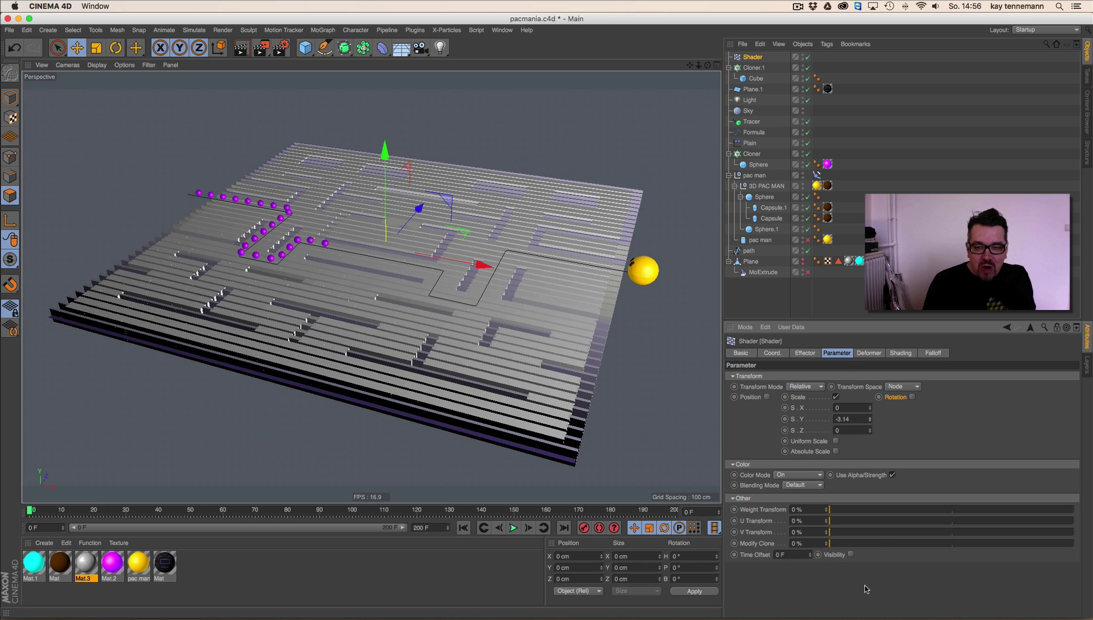
left_click(851, 419)
type("0")
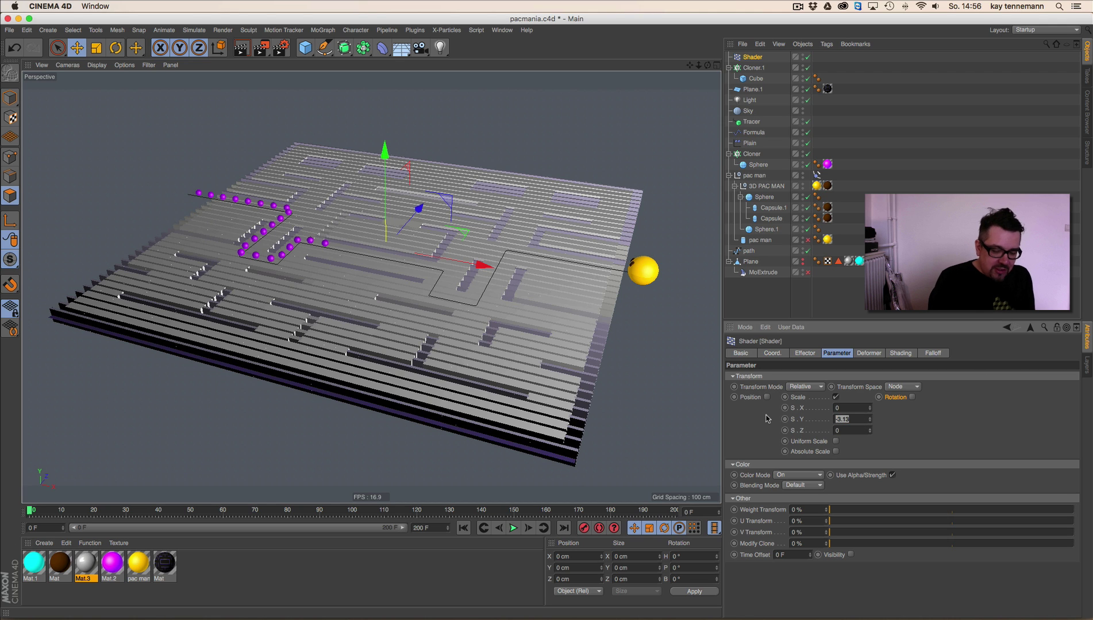
key("Return")
Step: Enable position in the Shader effector and raise the walls with a Z offset of 34 cm, keeping the Y offset at 0
left_click(766, 397)
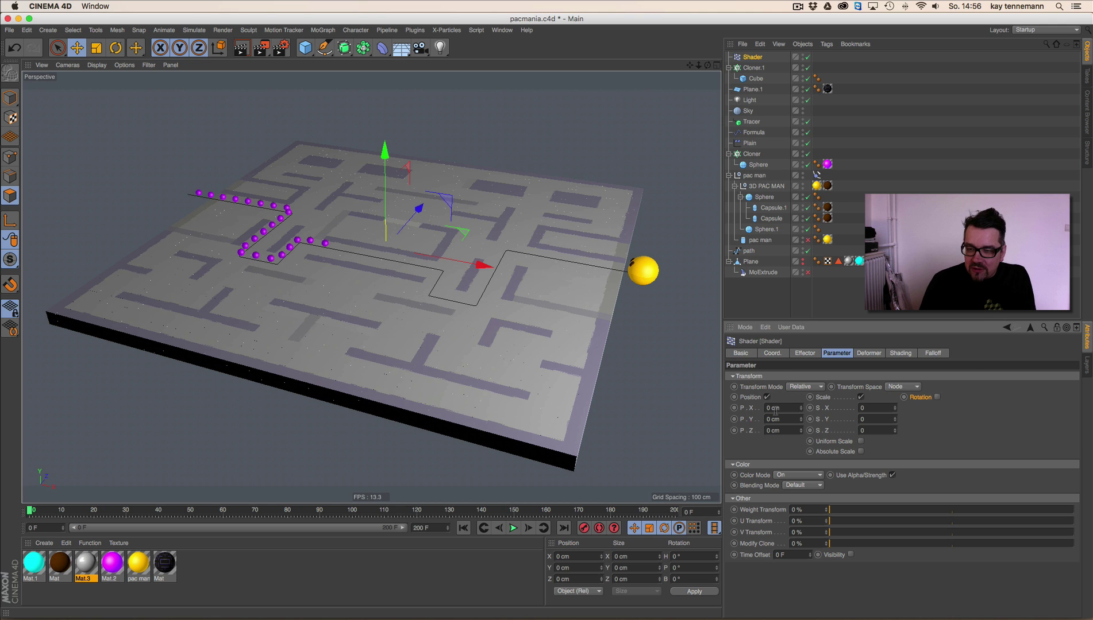
left_click_drag(800, 420, 735, 418)
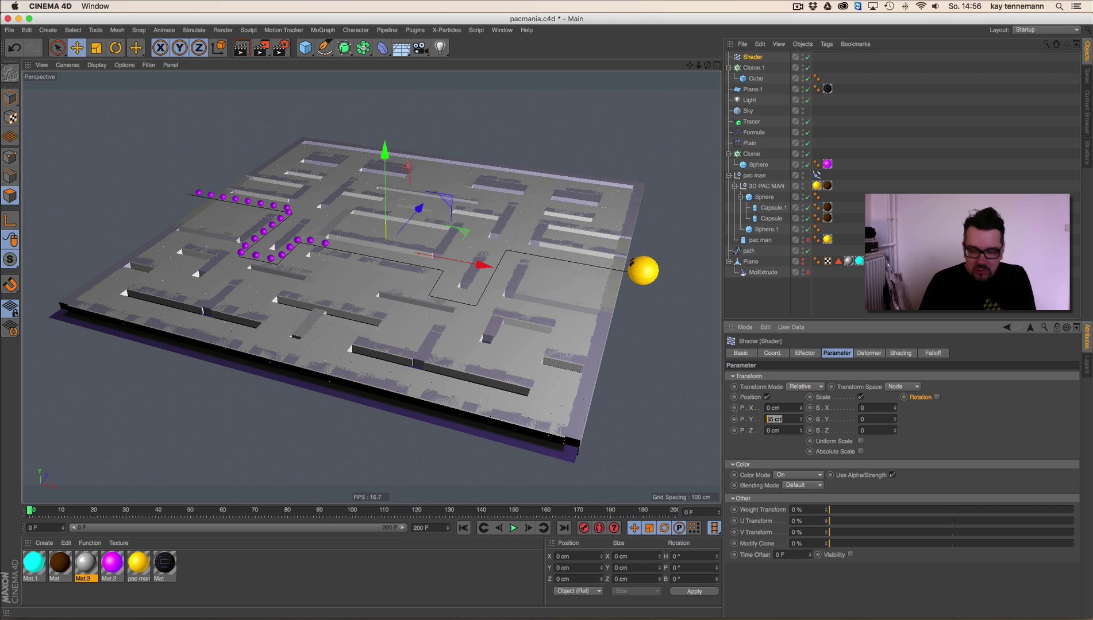
type("0")
key("Return")
mouse_move(800, 431)
left_mouse_down()
mouse_move(804, 403)
mouse_move(807, 427)
left_mouse_up()
left_click_drag(353, 315, 349, 343, "alt")
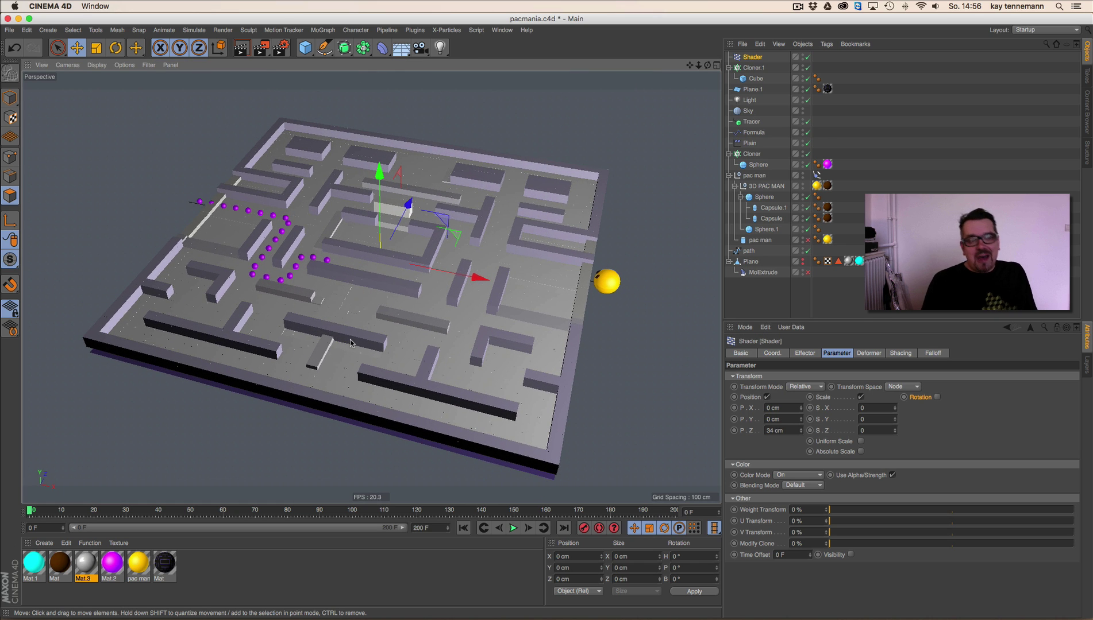
Step: Apply material Mat.3 to the cube cloner and play the animation to check Pac-Man in the cloned maze
left_click_drag(83, 568, 756, 68)
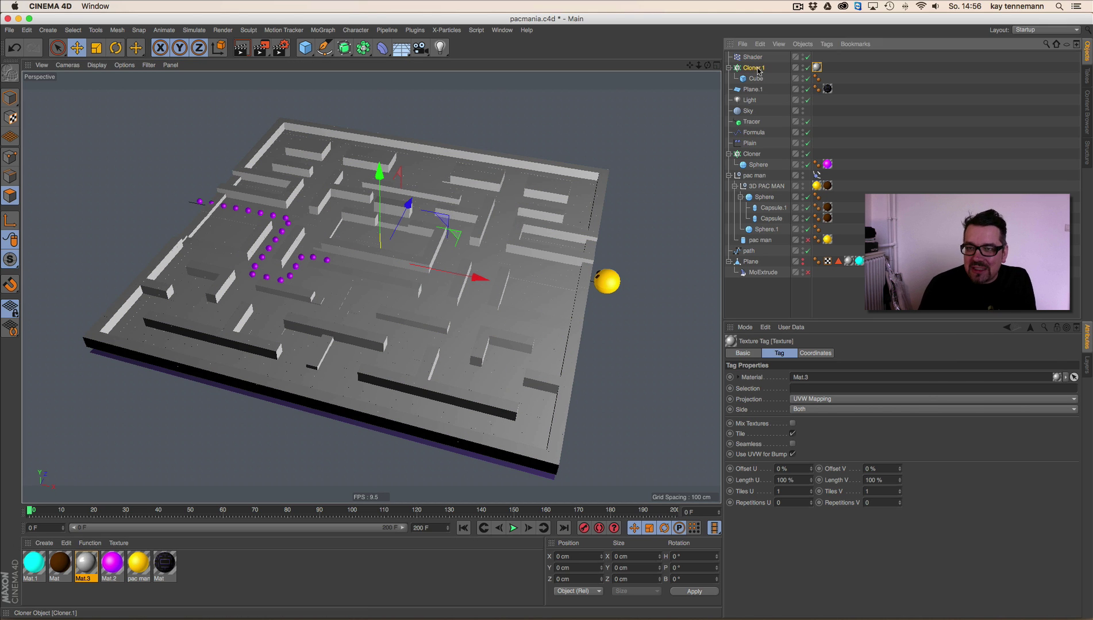
left_click(761, 71)
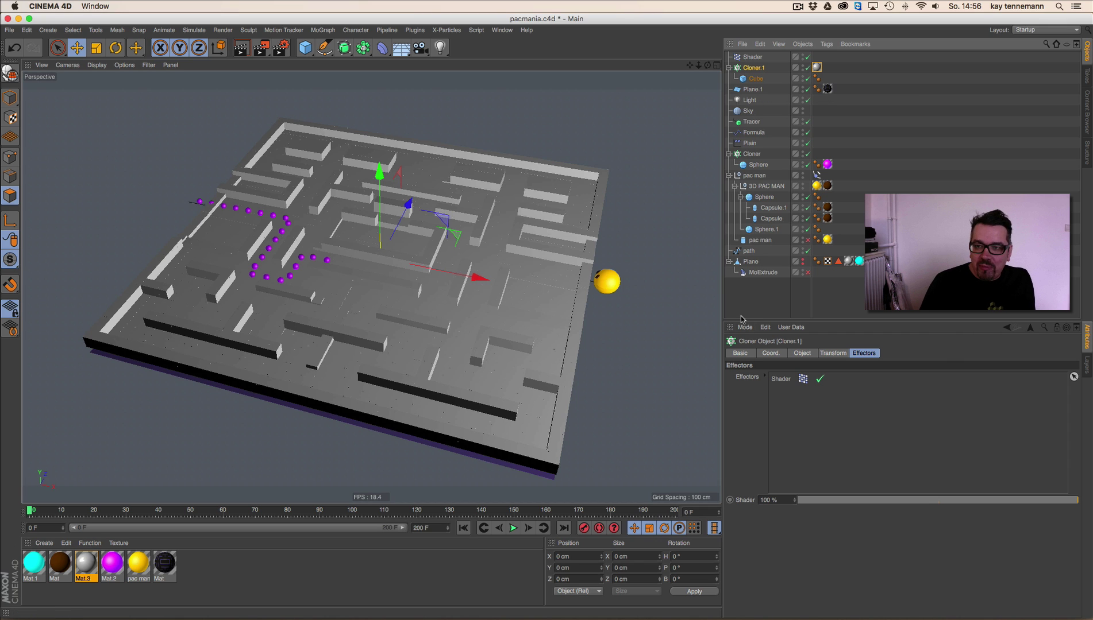
left_click(806, 354)
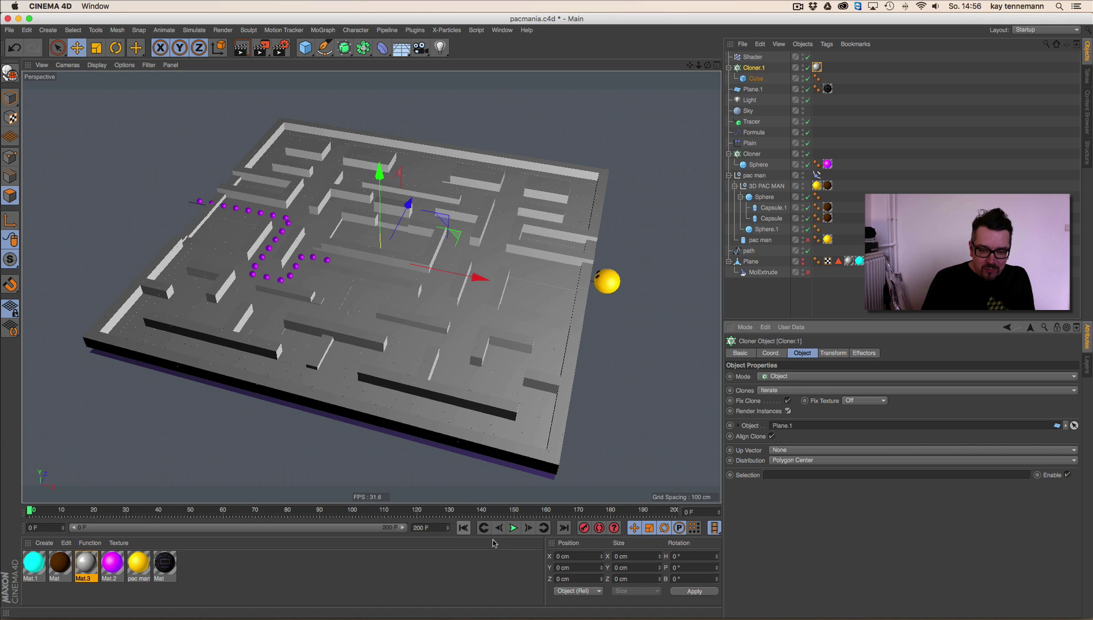
left_click(513, 528)
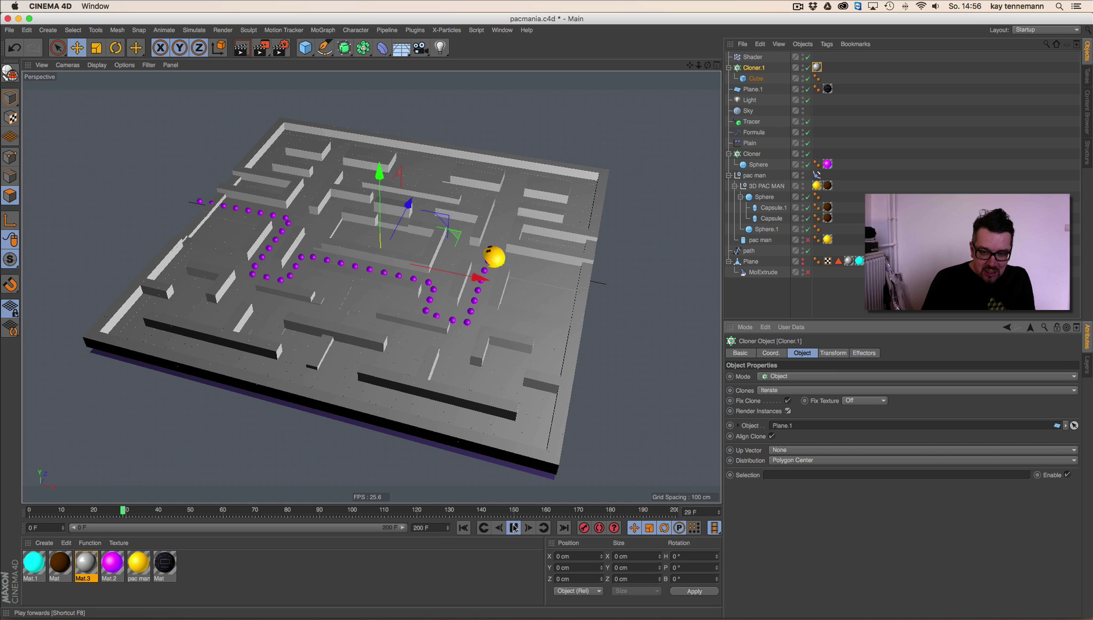
left_click_drag(437, 344, 535, 336, "alt")
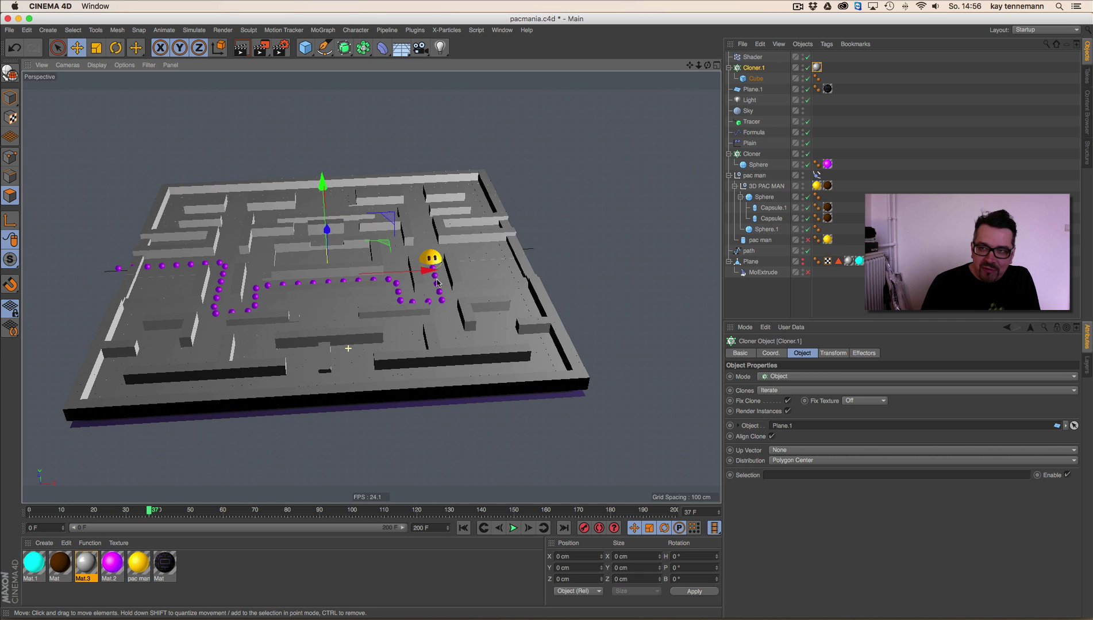
Step: Move Plane.1 down by about 8 cm along Y to lower the maze, and select the cube cloner
key("e")
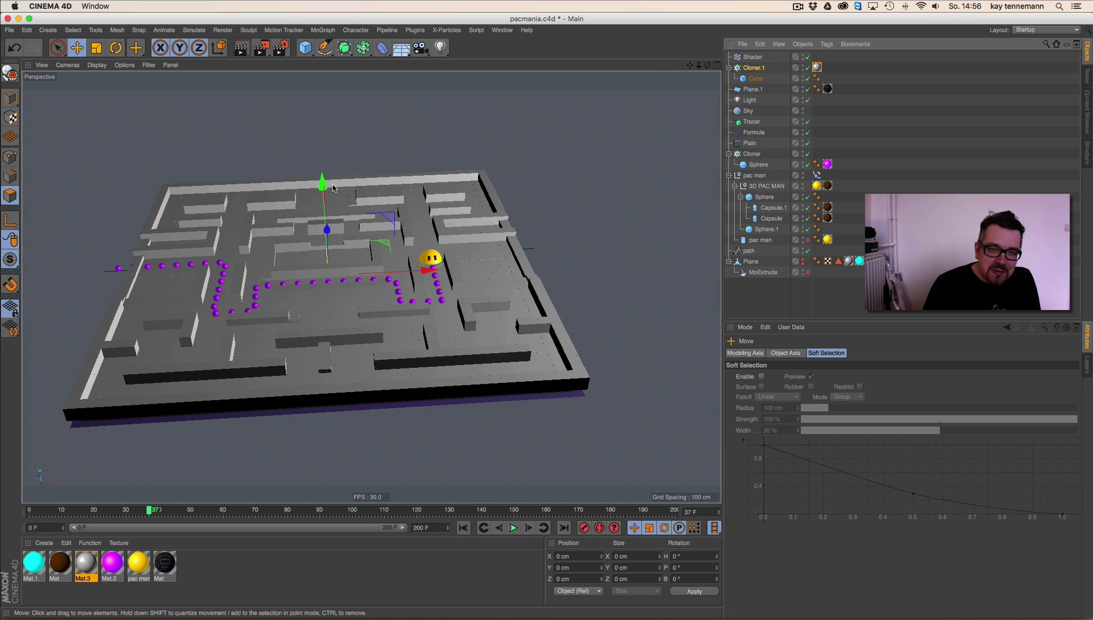
left_click_drag(322, 185, 322, 182)
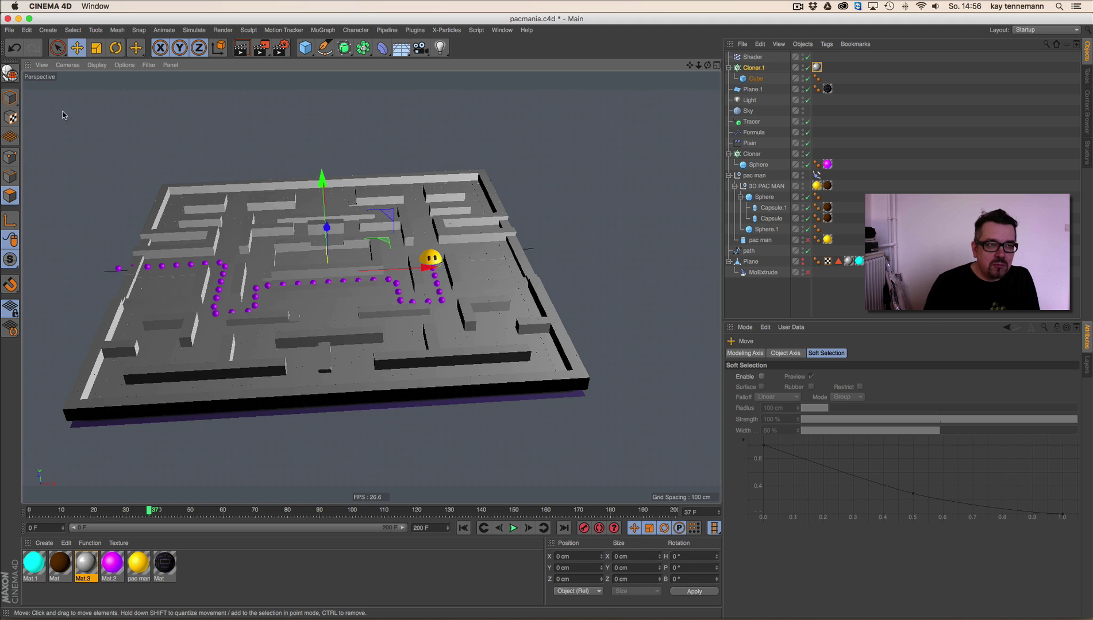
left_click(426, 185)
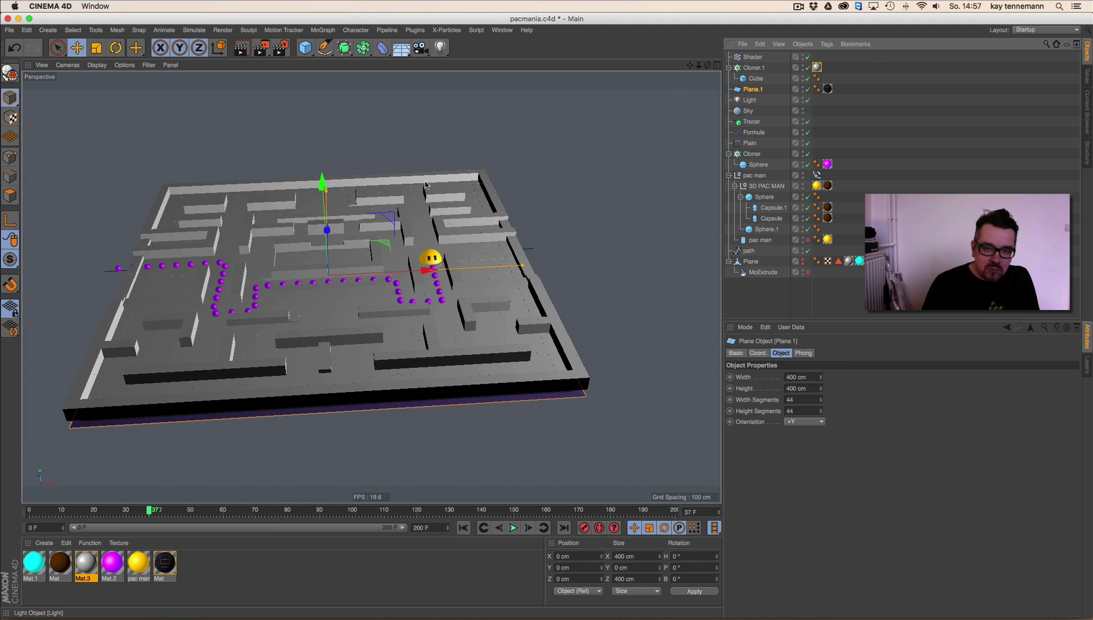
left_click_drag(322, 184, 321, 195)
left_click_drag(292, 268, 322, 265, "alt")
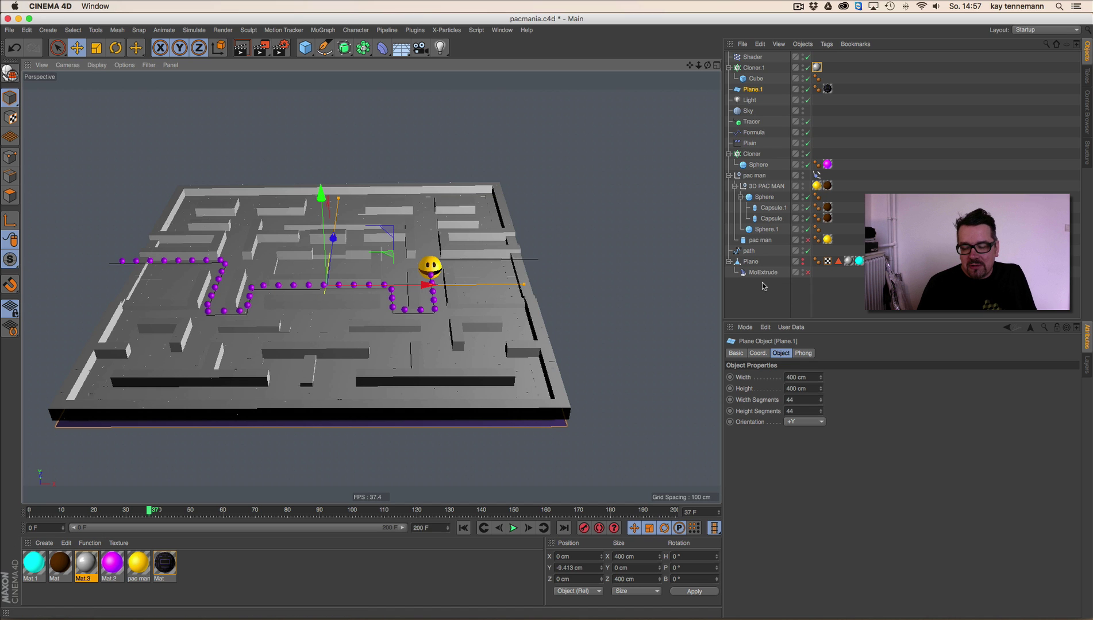
left_click(758, 69)
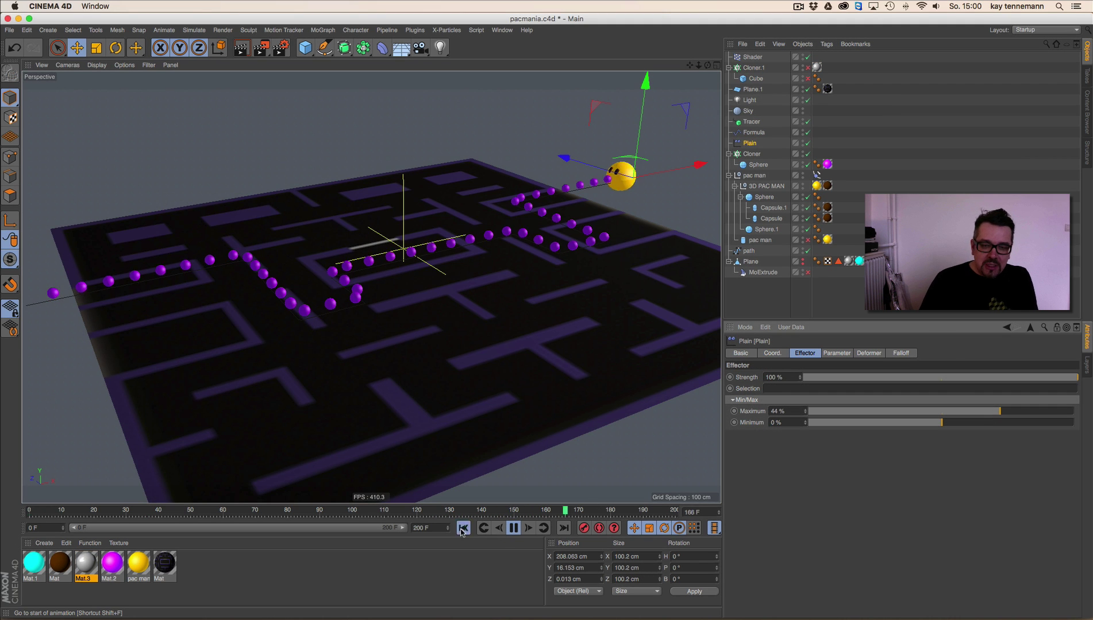
Step: Replay the animation from the first frame and review the Plain effector's visibility parameter and Min/Max settings
left_click(463, 529)
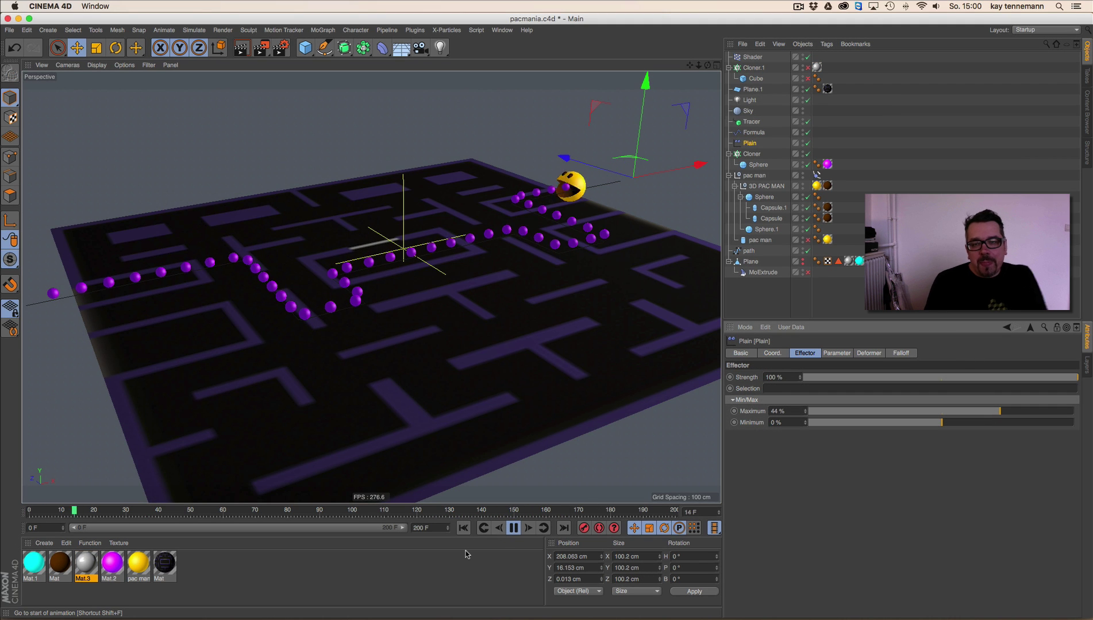
left_click(508, 529)
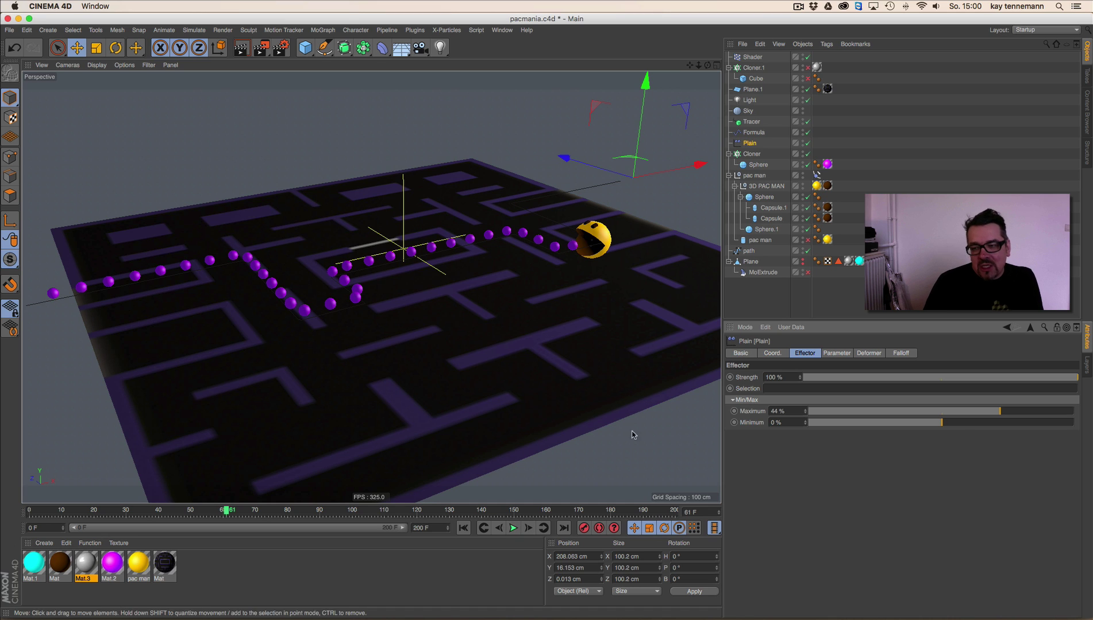
left_click(837, 354)
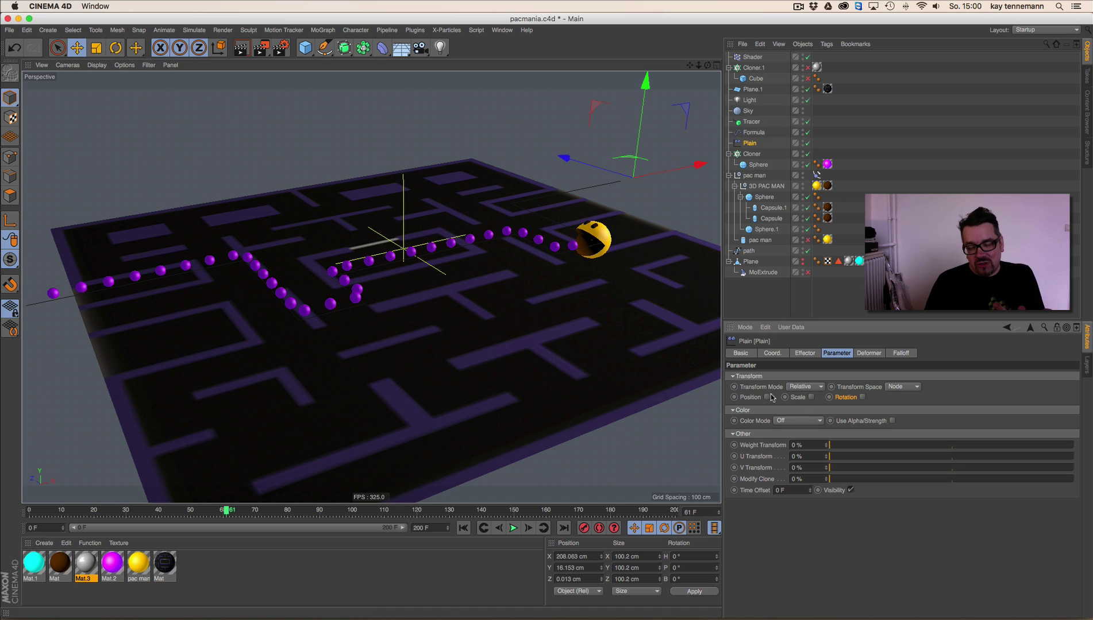
left_click(849, 490)
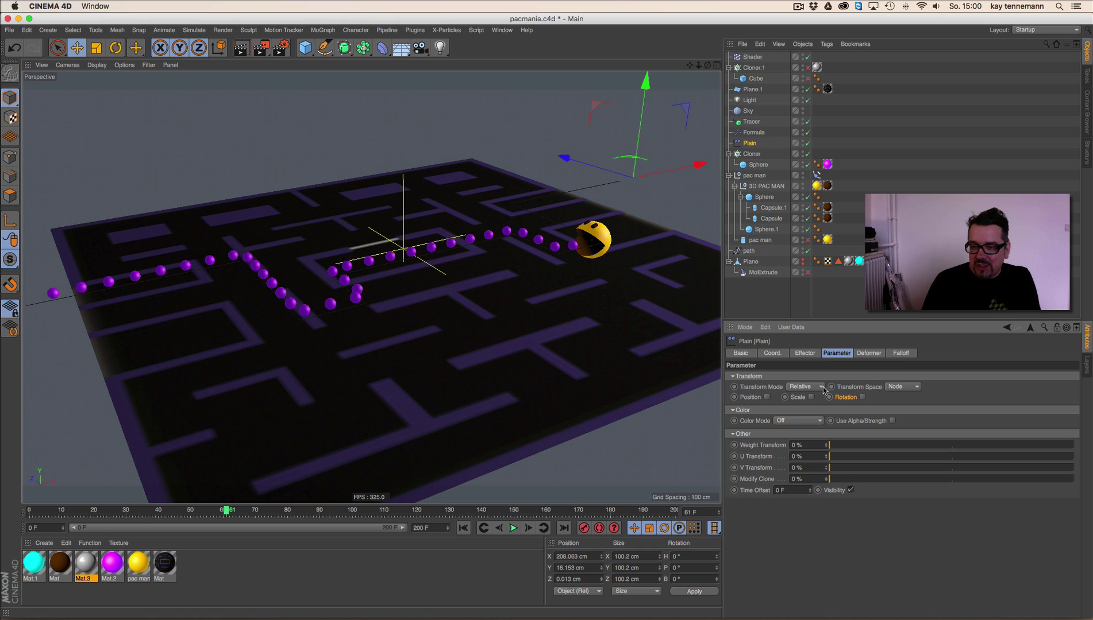
left_click(806, 353)
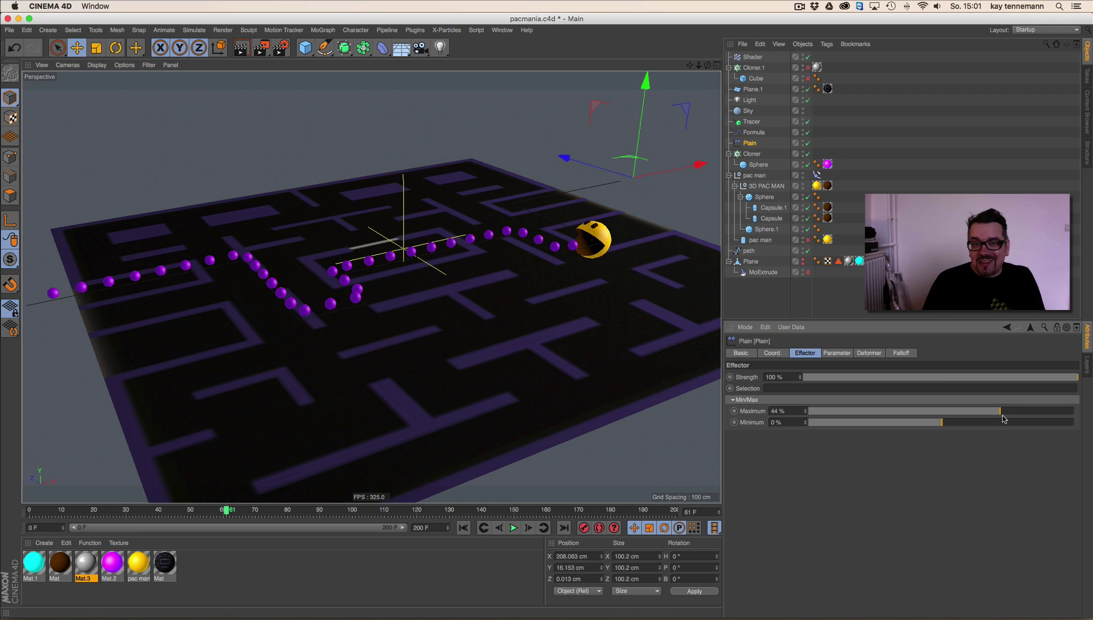
left_click(513, 528)
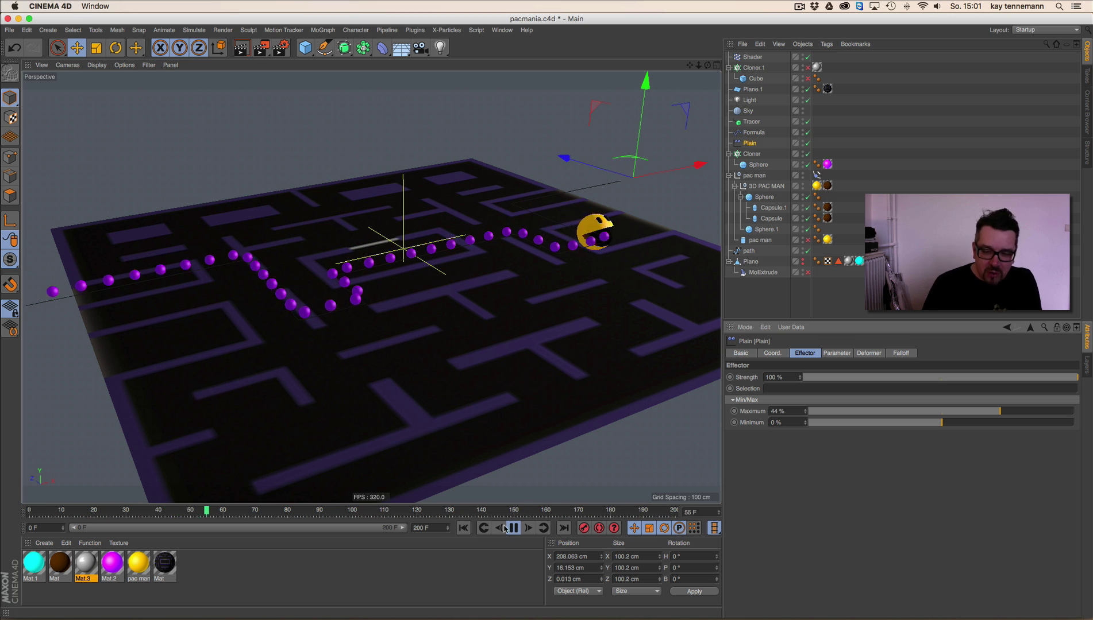
left_click(504, 529)
Step: Save the current project and open playfield_test_02.c4d from the parametric_pacman folder
left_click(9, 29)
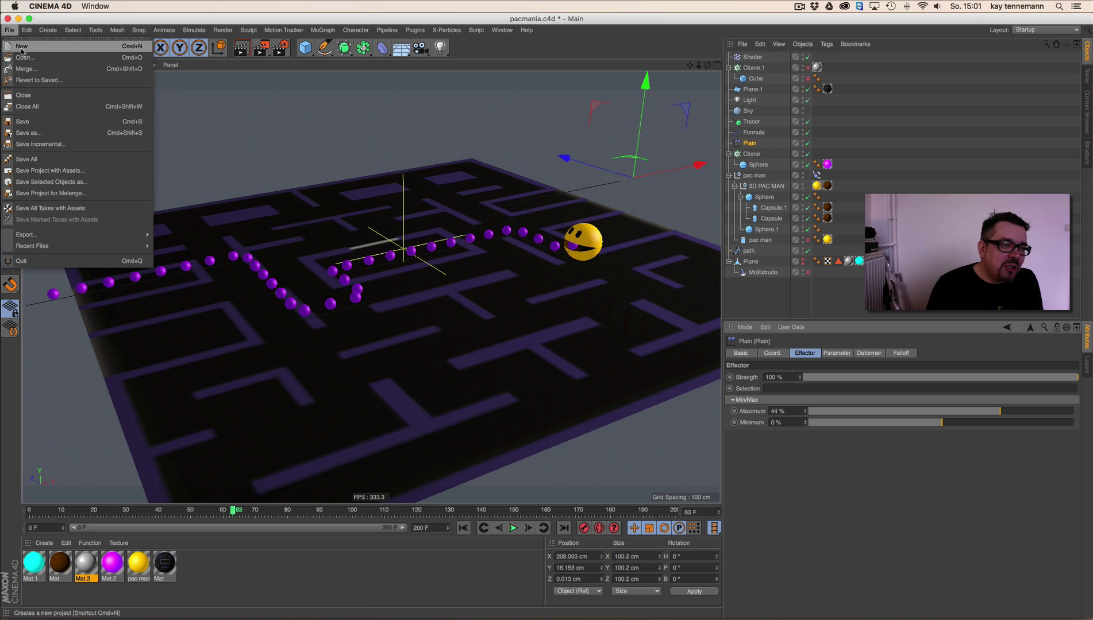
left_click(41, 124)
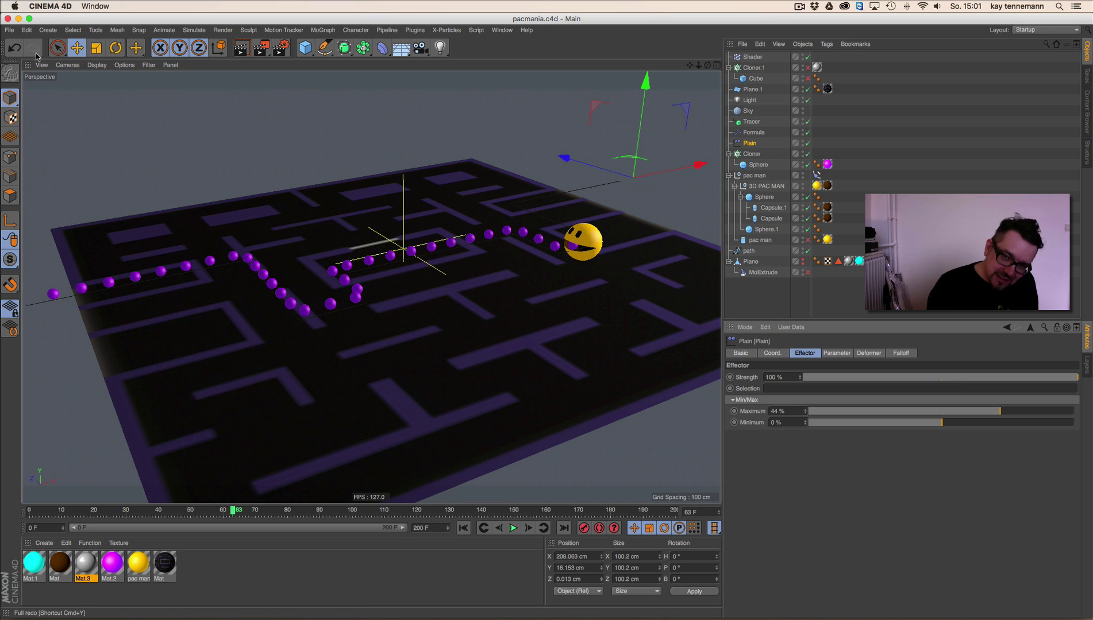
left_click(10, 30)
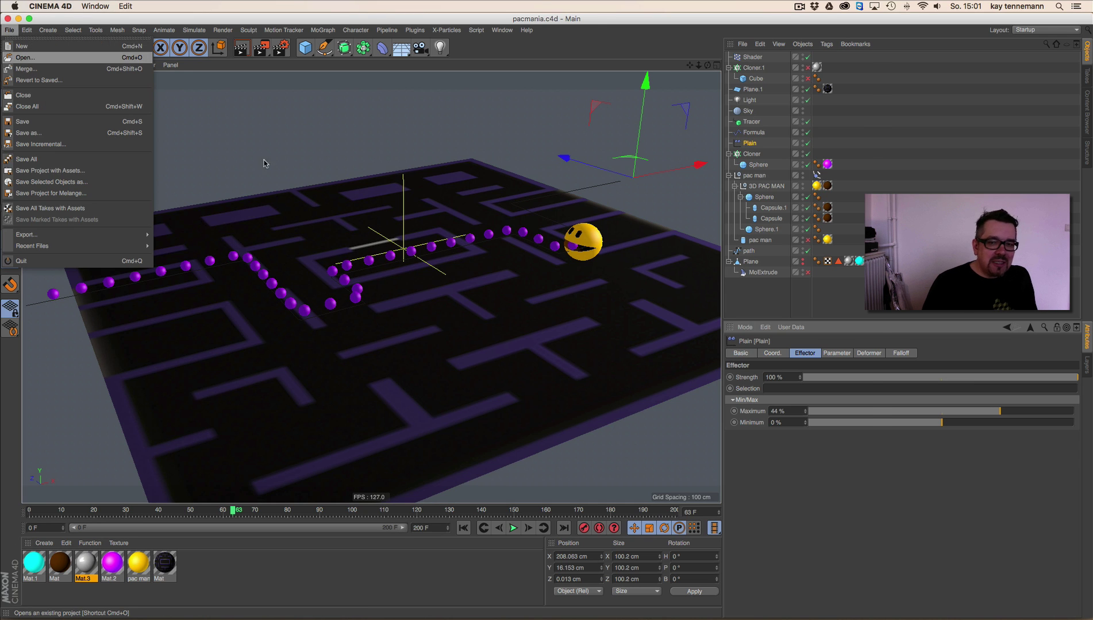
left_click(25, 58)
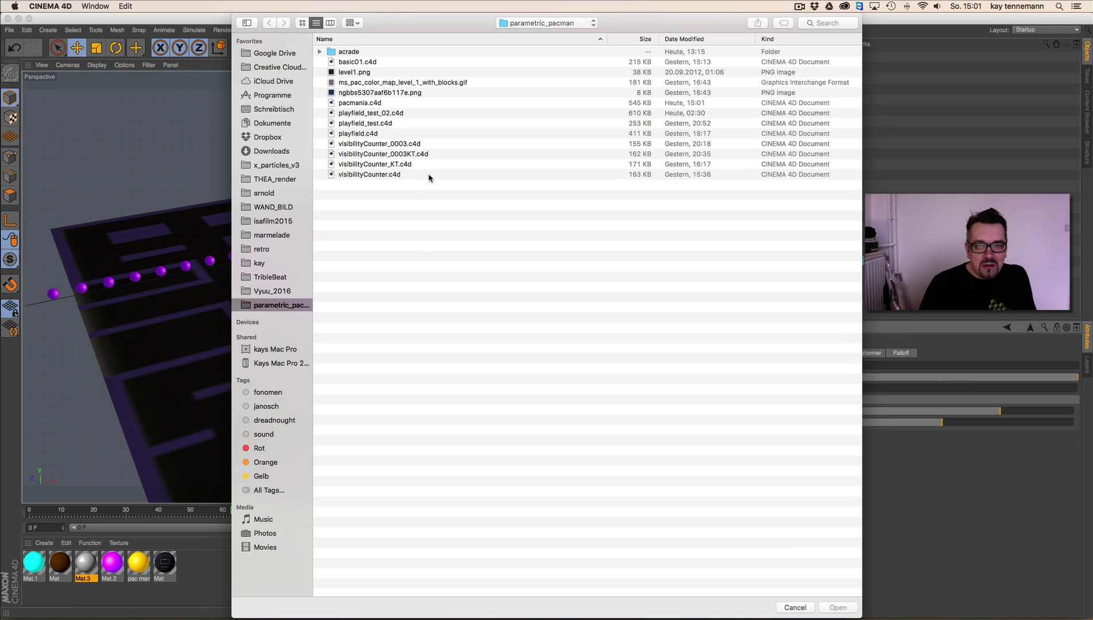
double_click(438, 115)
left_click(629, 210)
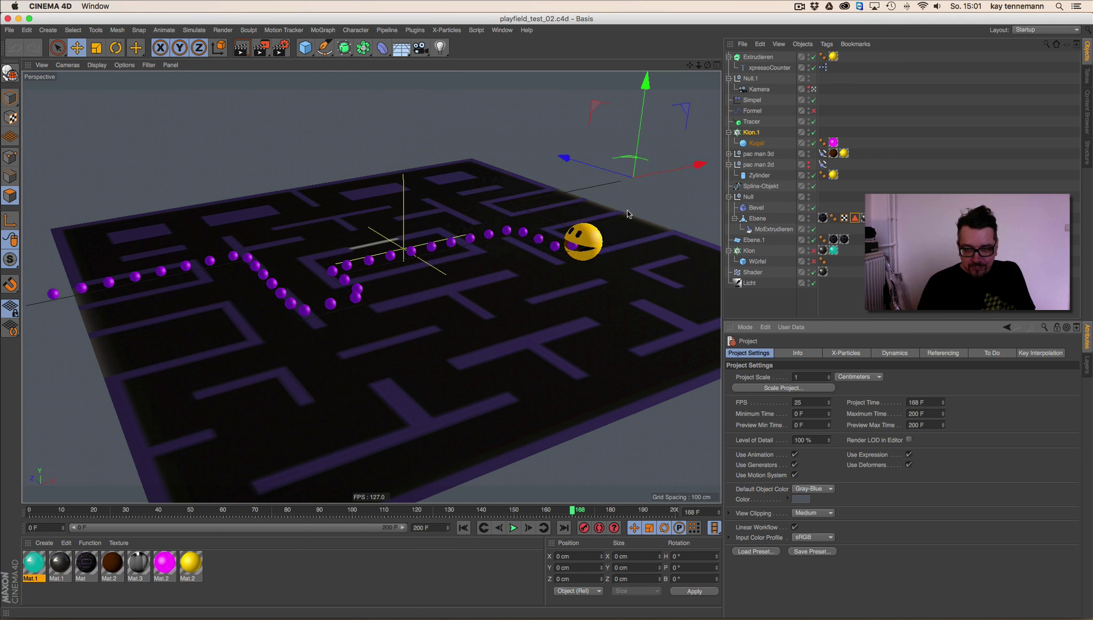
Step: Inspect the xpressoCounter text object and the cloned-cube version of the maze in the opened project
left_click(771, 69)
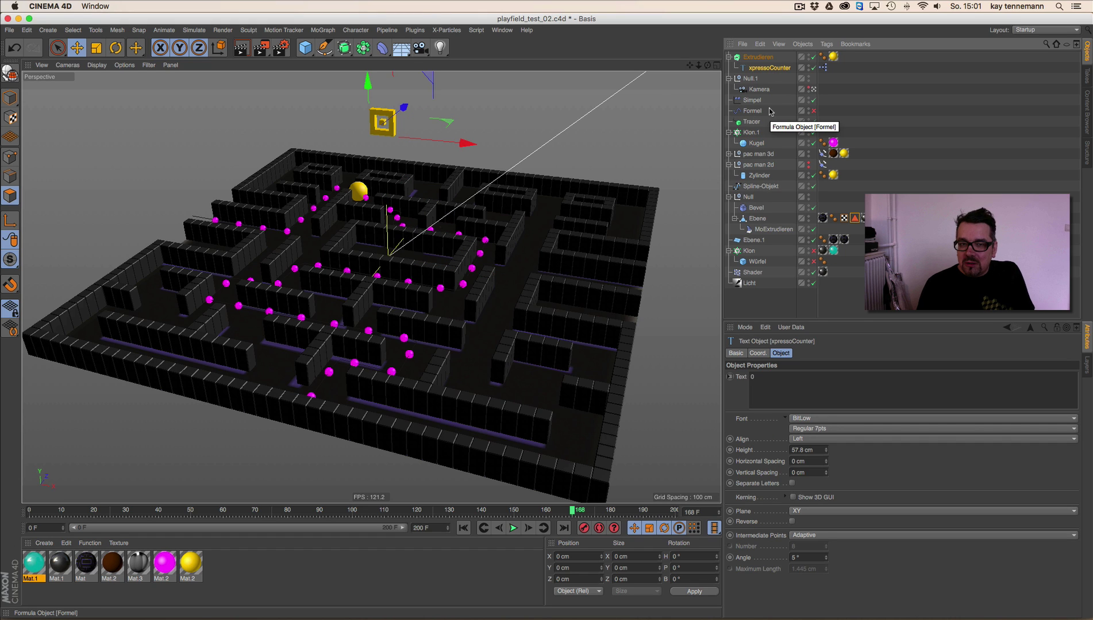
left_click(501, 30)
left_click(540, 321)
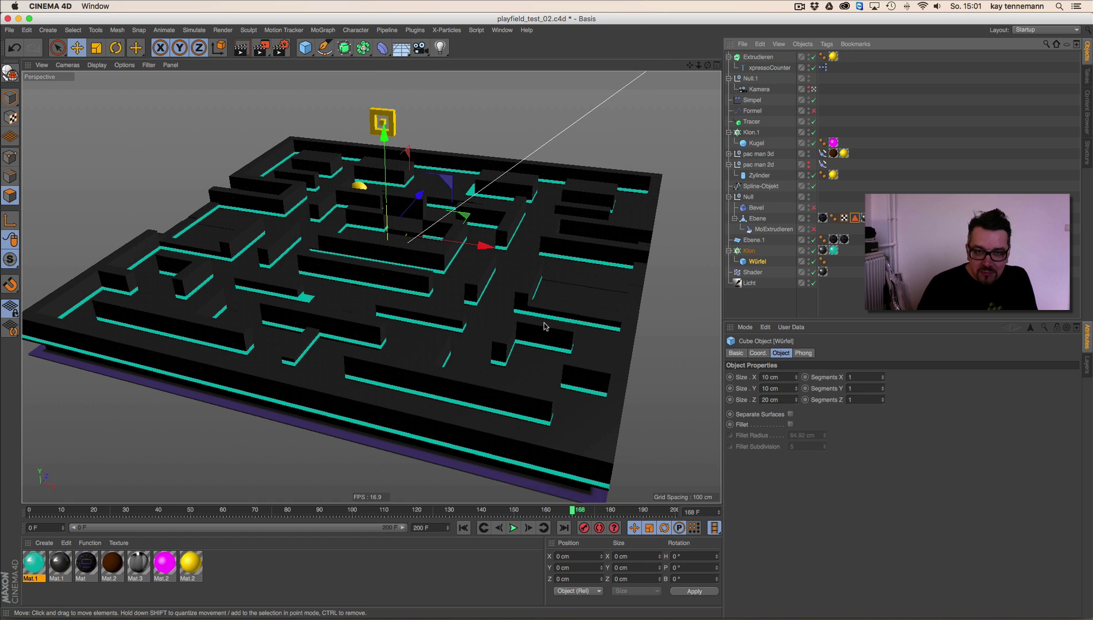
Step: Switch to the pacmania.c4d project, paste the xpressoCounter text object into it, and add a MoText object
left_click(562, 344)
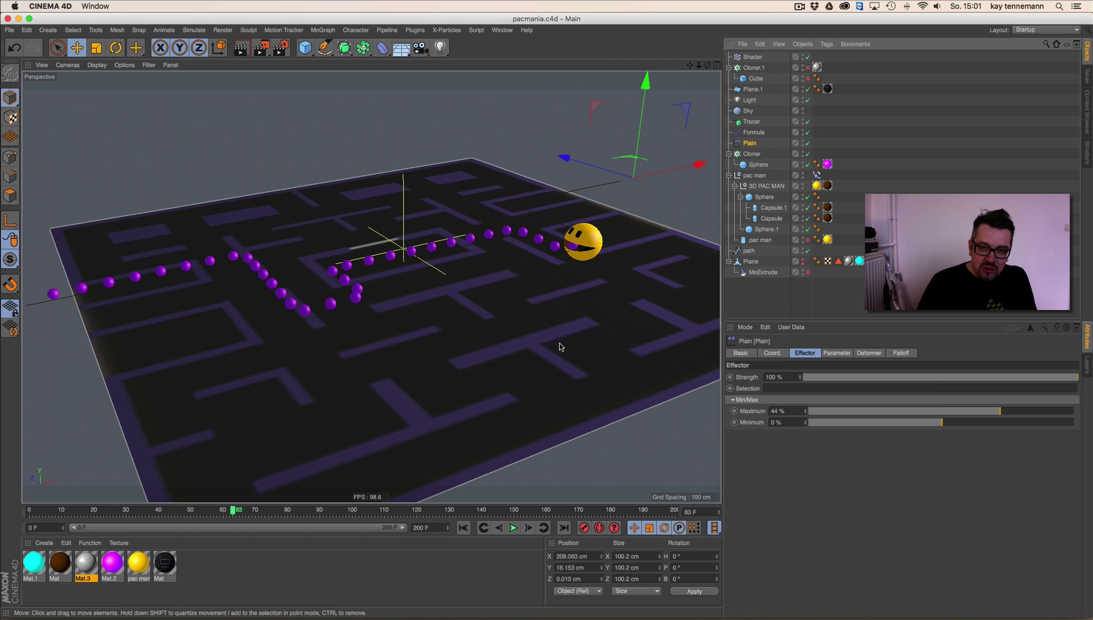
key("ctrl+v")
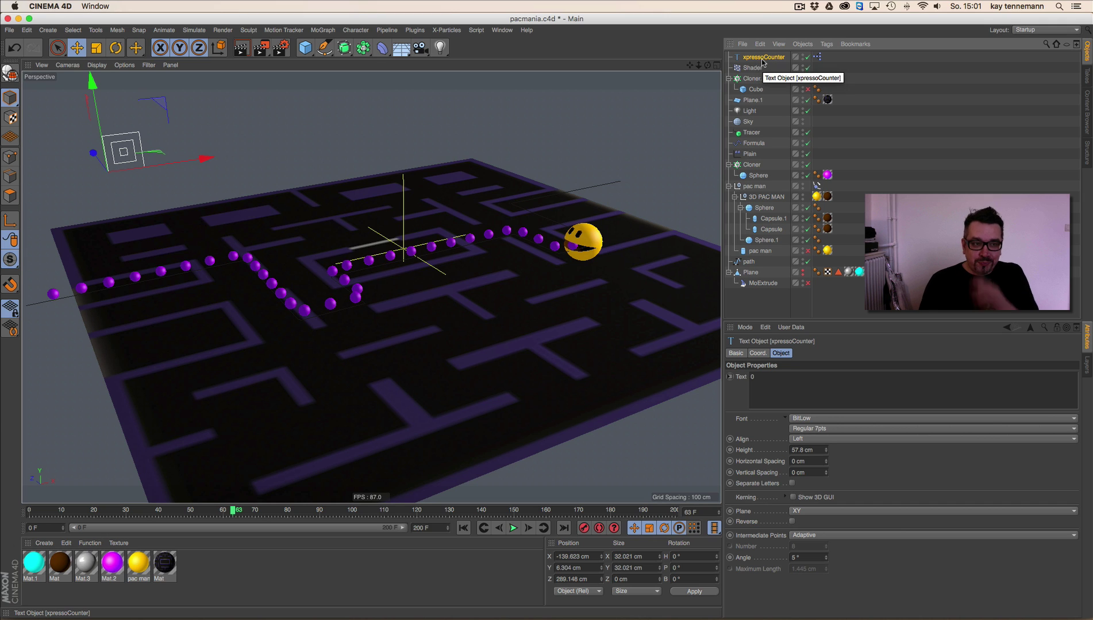
left_click(315, 31)
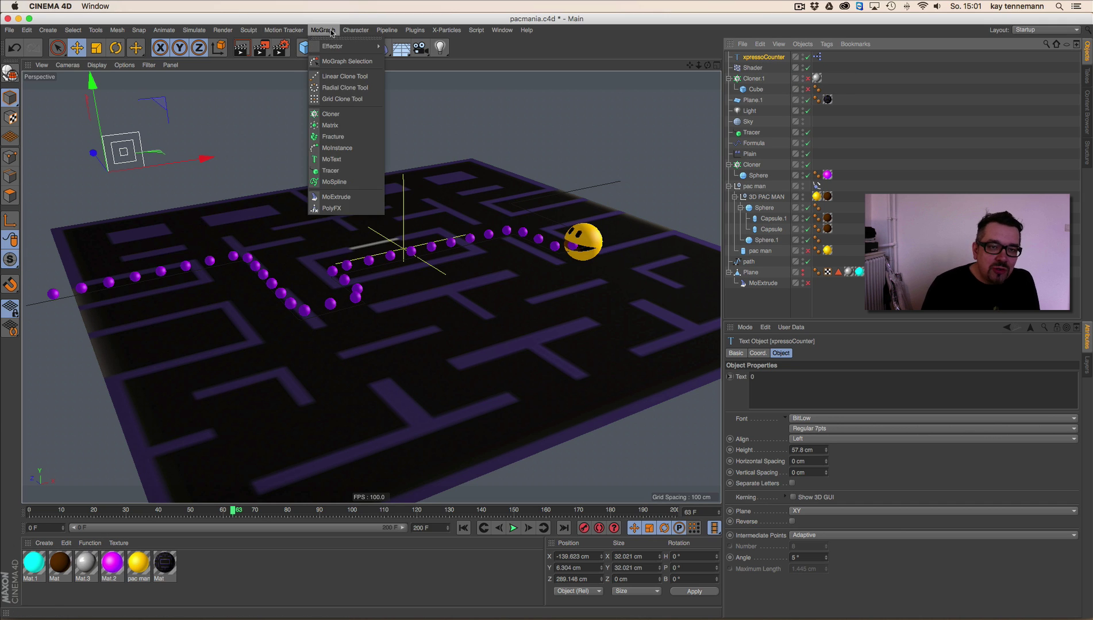
left_click(356, 164)
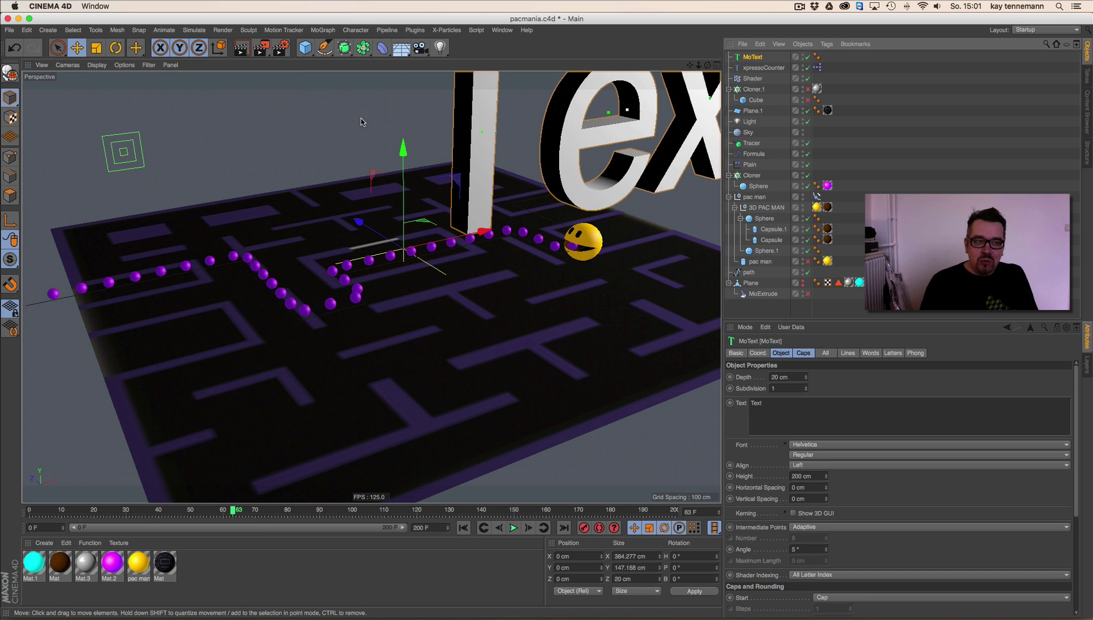
Step: Scale the MoText down to a height of about 55 cm and move it behind the maze to about 278.7 cm along Z
left_click(95, 48)
left_click_drag(382, 133, 202, 150)
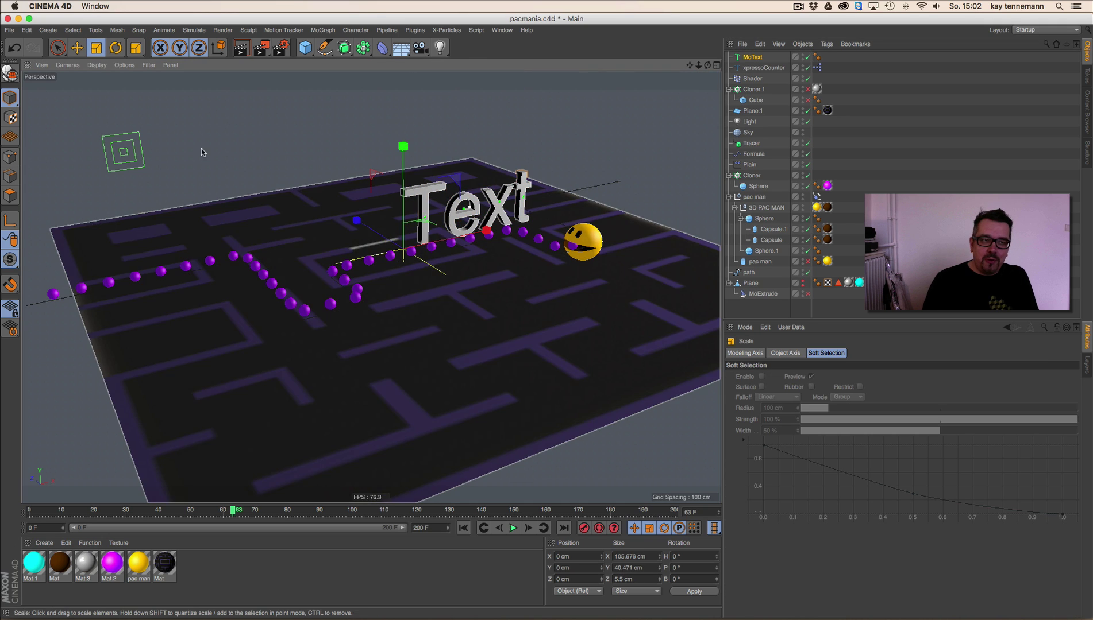
left_click(86, 50)
left_click_drag(356, 220, 234, 175)
Step: Set the MoText font to BitLow and its text to 000
left_click(754, 58)
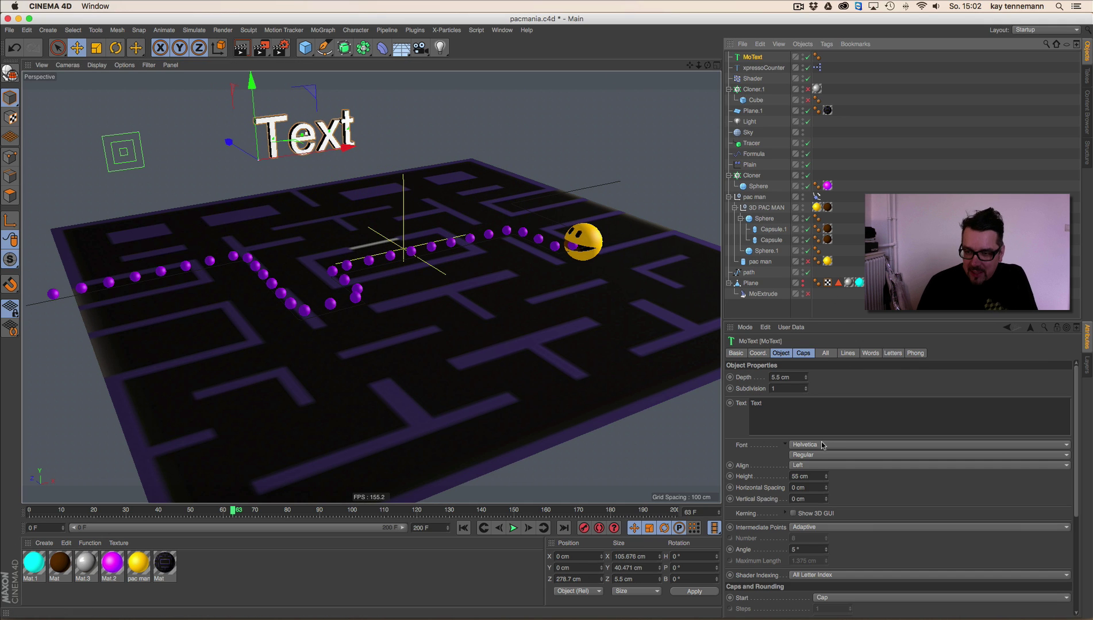
left_click(819, 447)
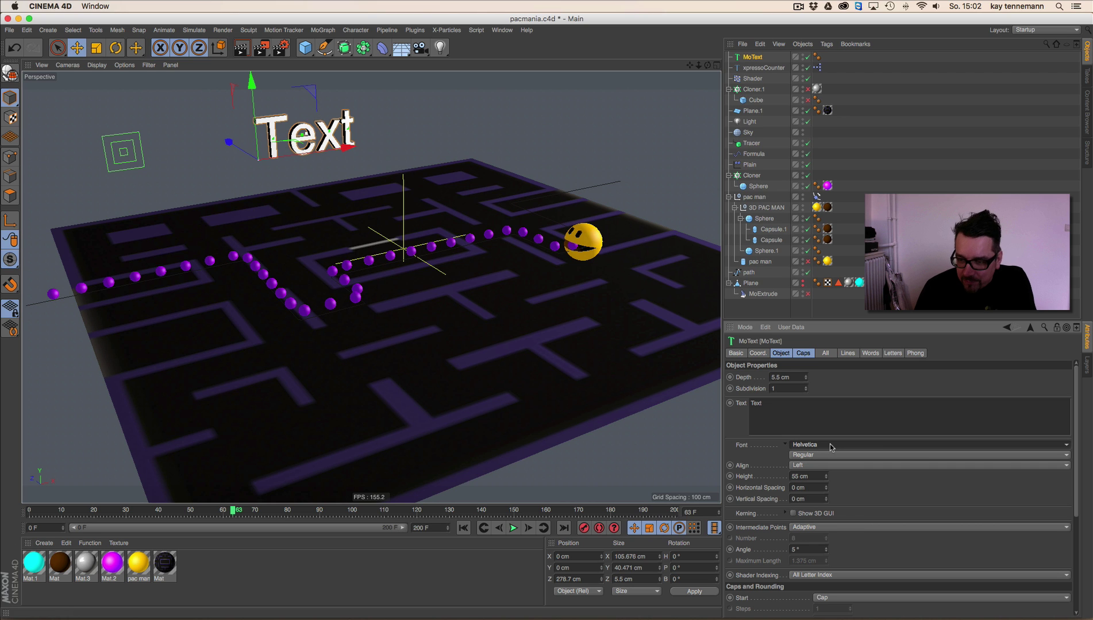
left_click(833, 448)
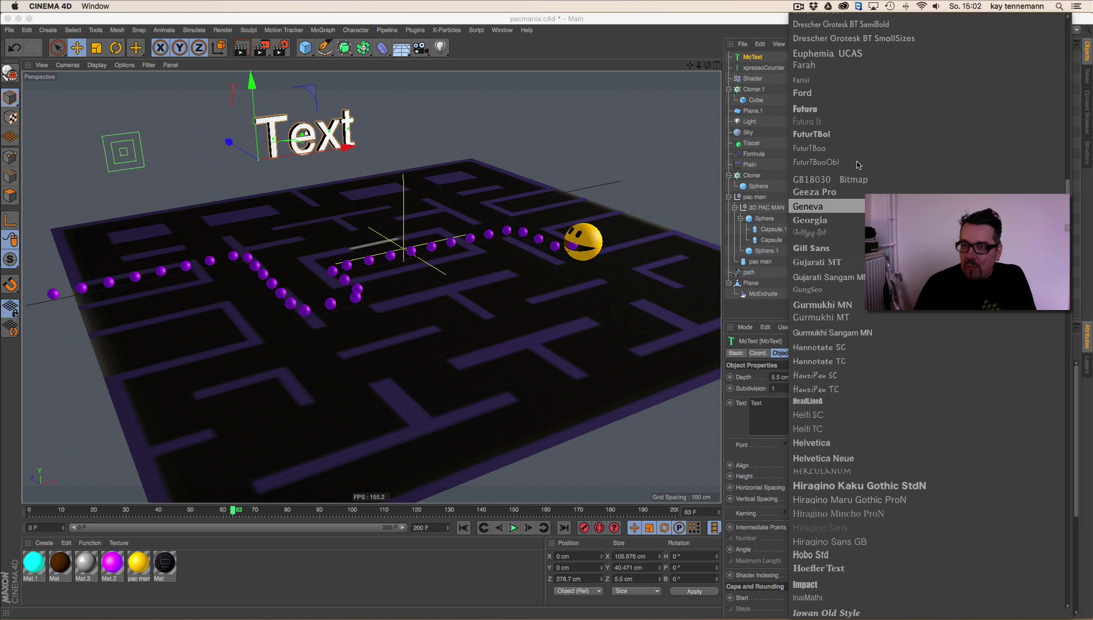
scroll(848, 523, "up", 3)
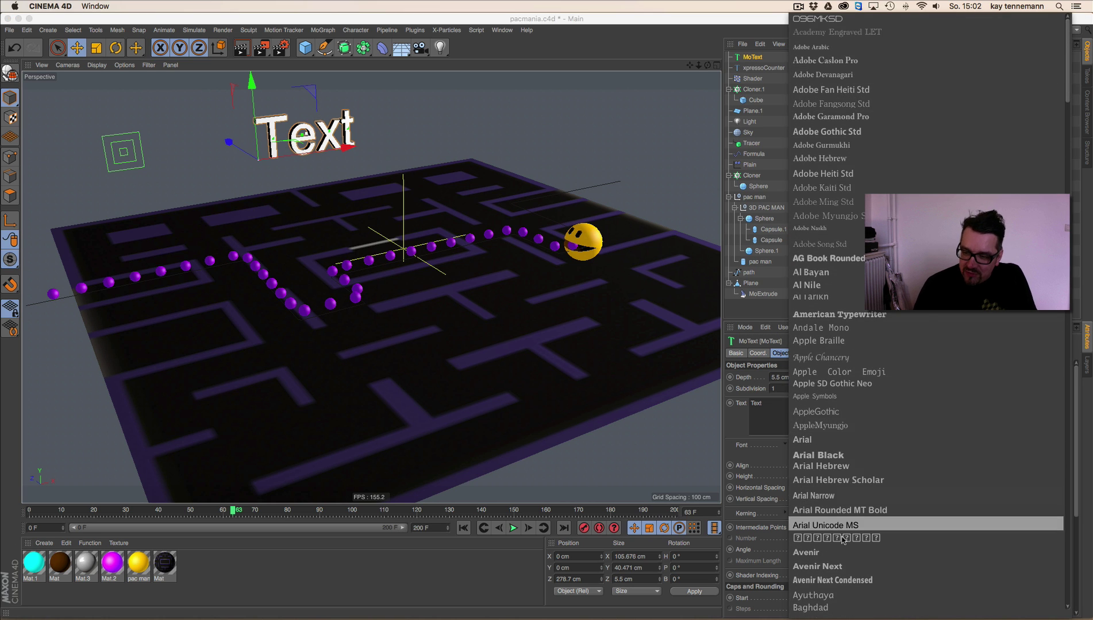
scroll(847, 546, "down", 10)
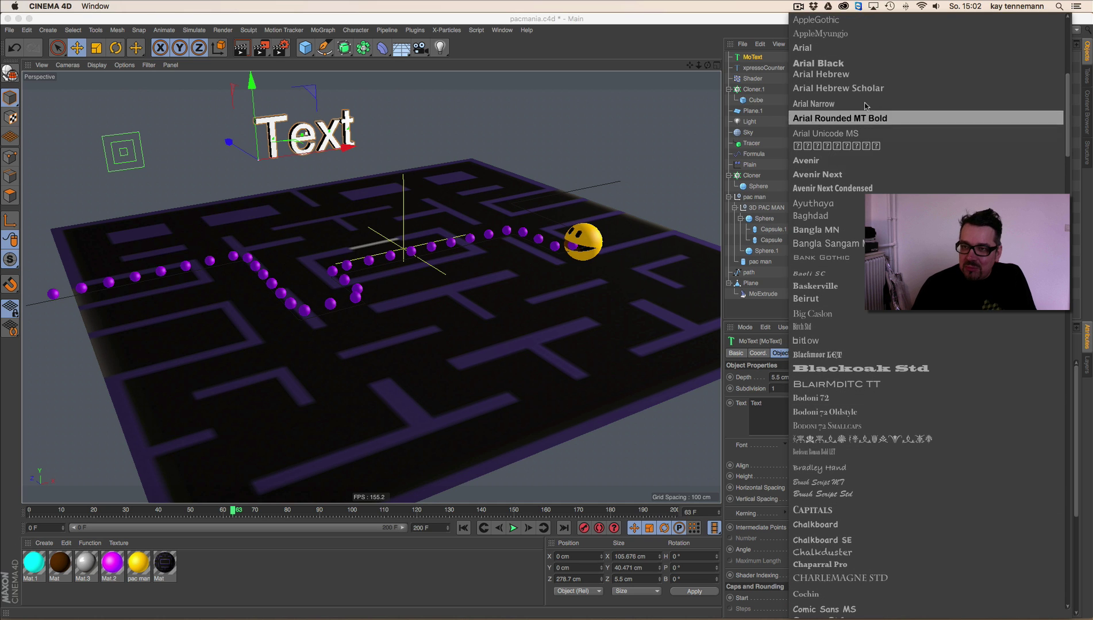
scroll(844, 47, "up", 5)
scroll(850, 605, "down", 5)
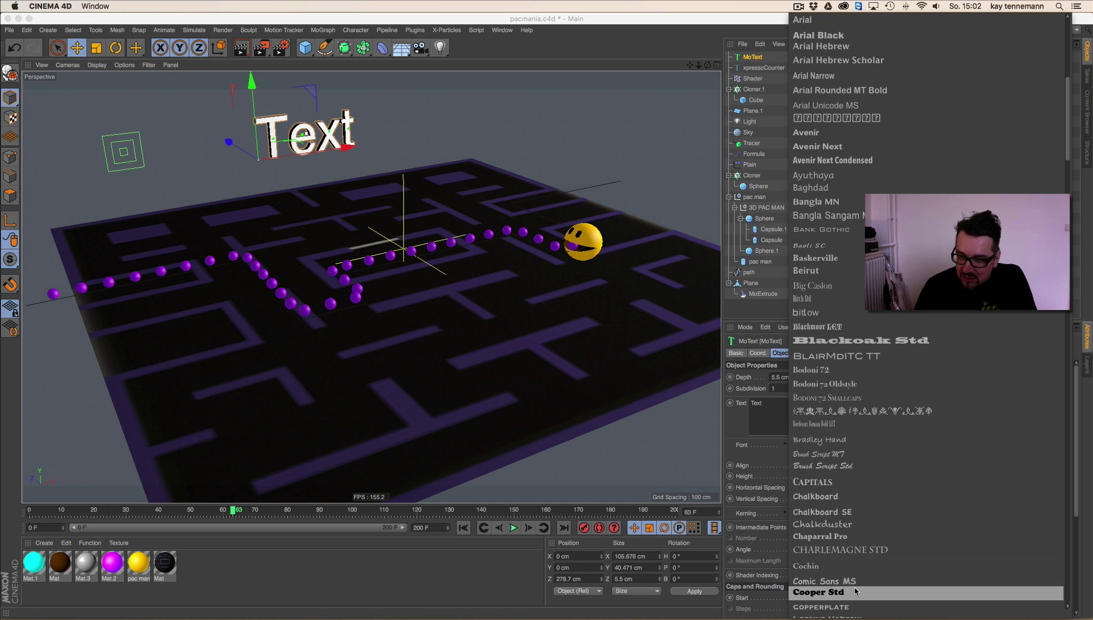
left_click(874, 316)
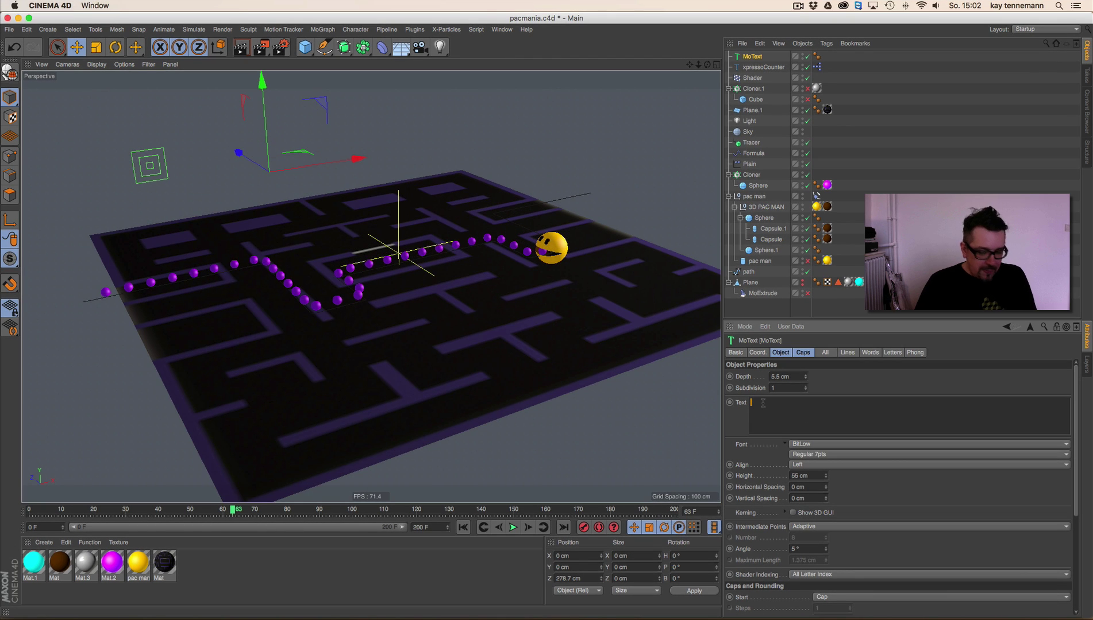
type("000")
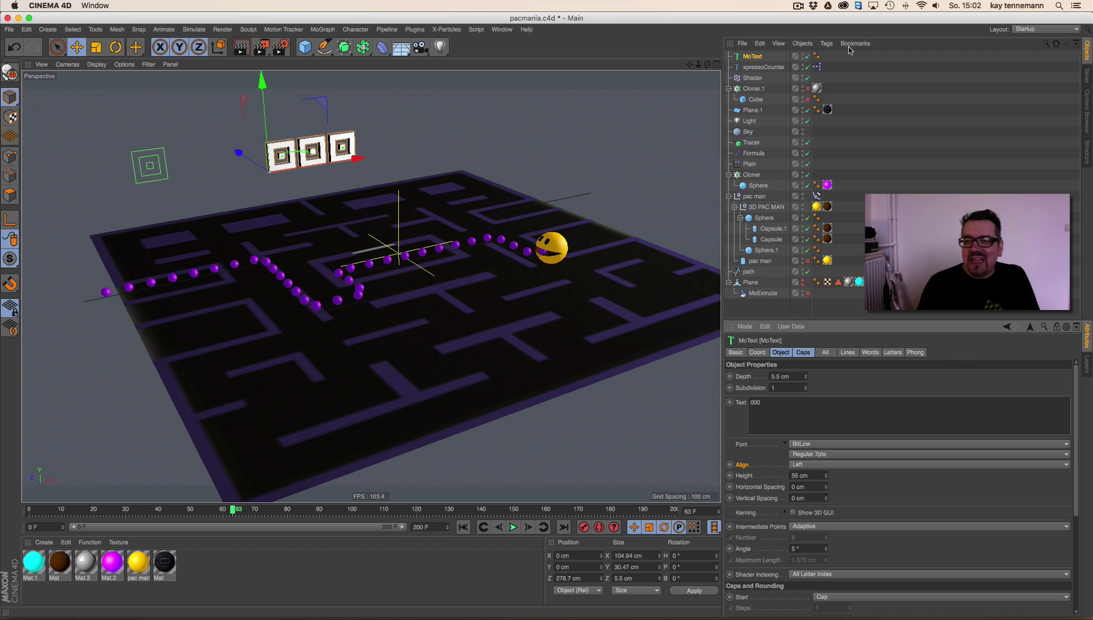
Step: Transfer the XPresso tag from xpressoCounter to MoText and delete the xpressoCounter object
left_click_drag(816, 66, 831, 59)
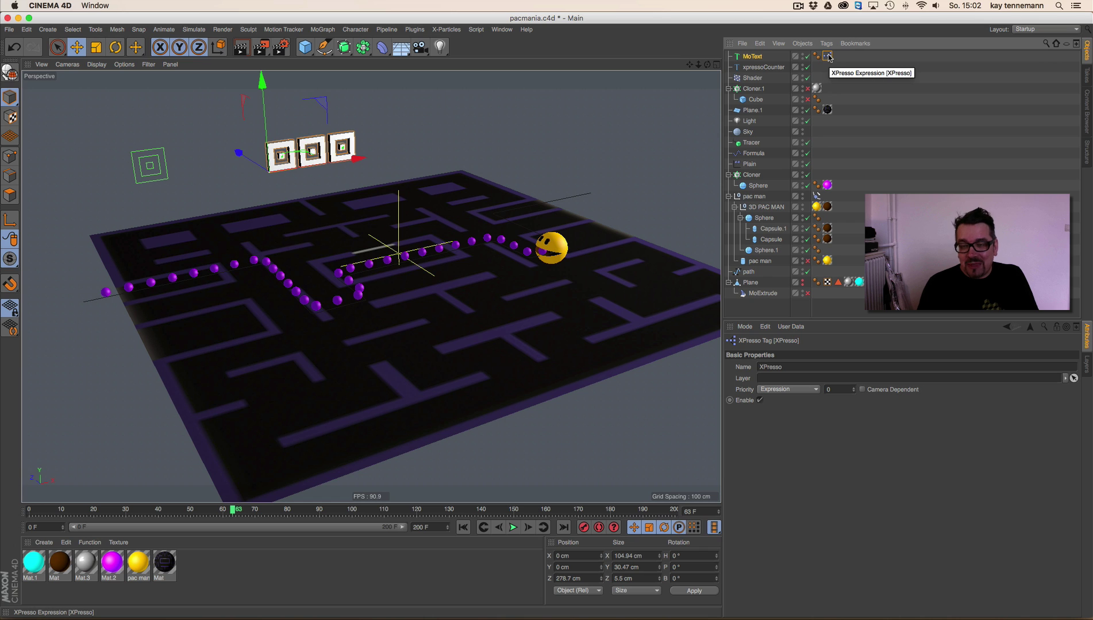
left_click(770, 67)
key("Delete")
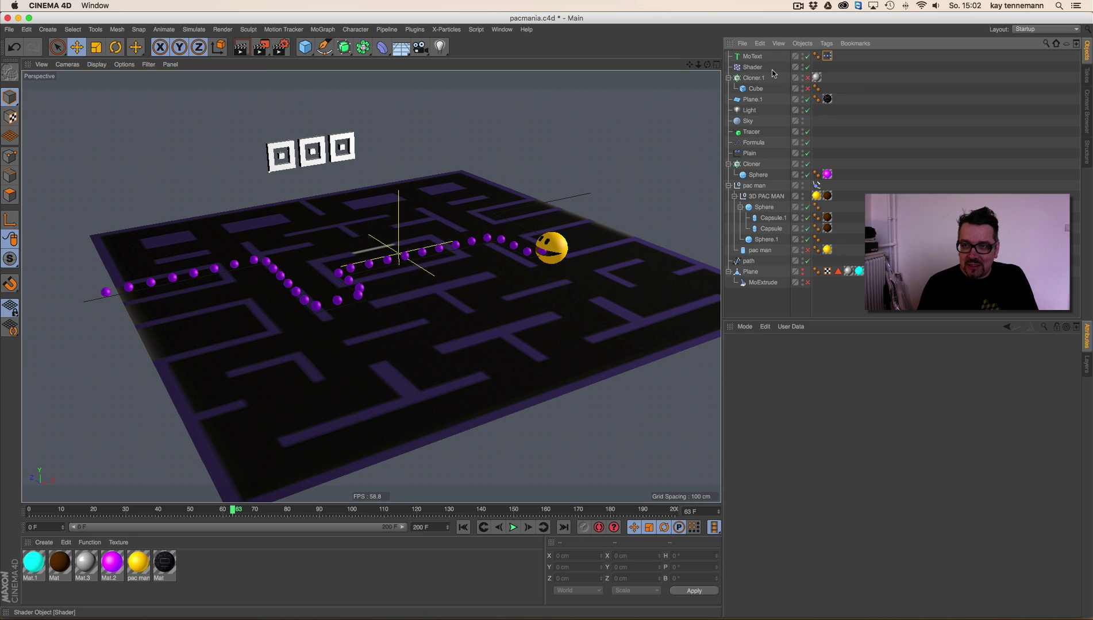
left_click_drag(697, 66, 669, 67)
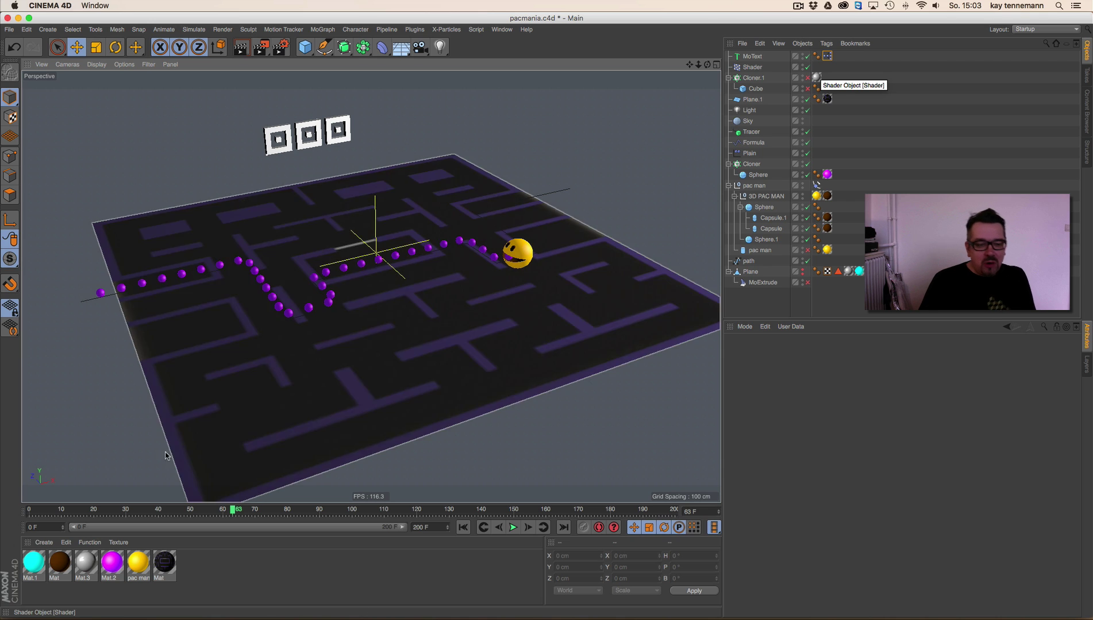
Step: Switch to Safari, open Facebook from the top sites, and fit the browser window beside the Object Manager
mouse_move(110, 603)
left_click(141, 591)
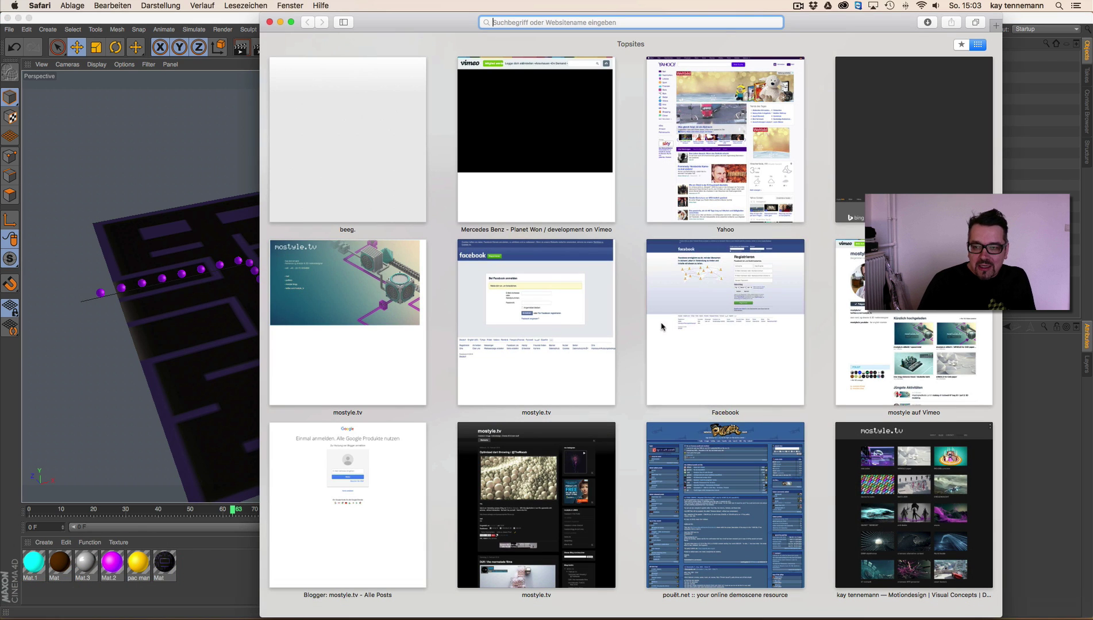
left_click(744, 347)
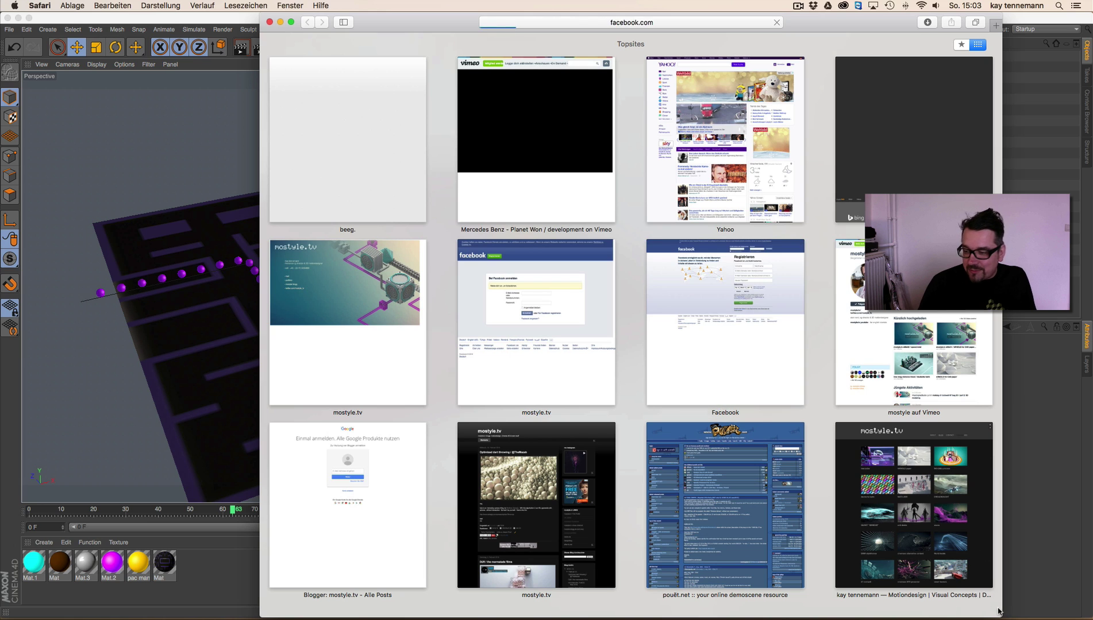
left_click_drag(998, 610, 891, 562)
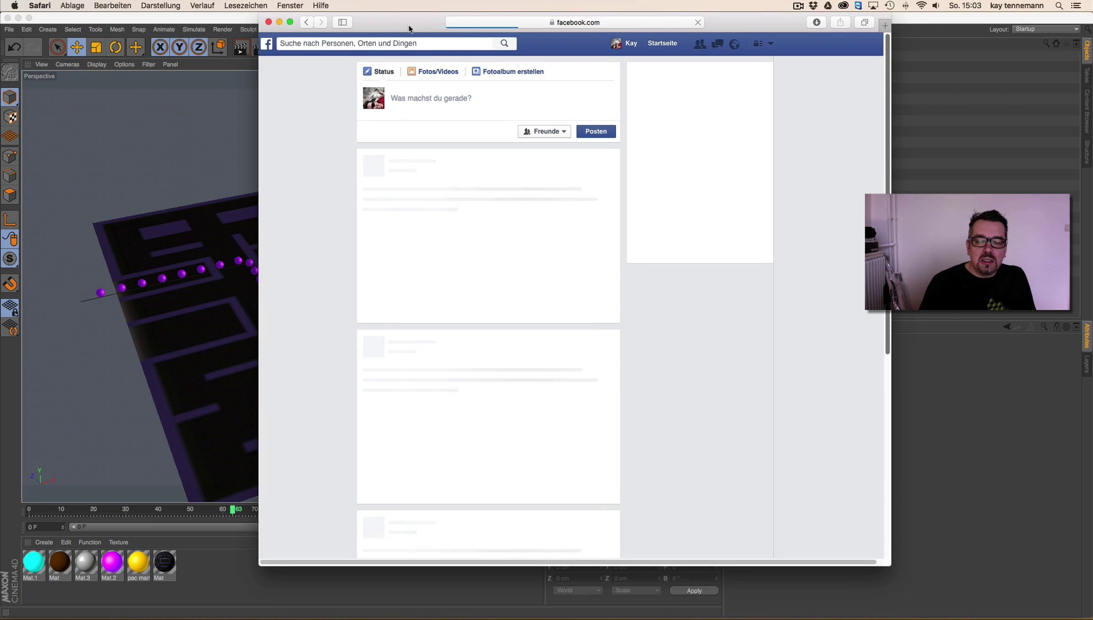
left_click_drag(747, 22, 529, 60)
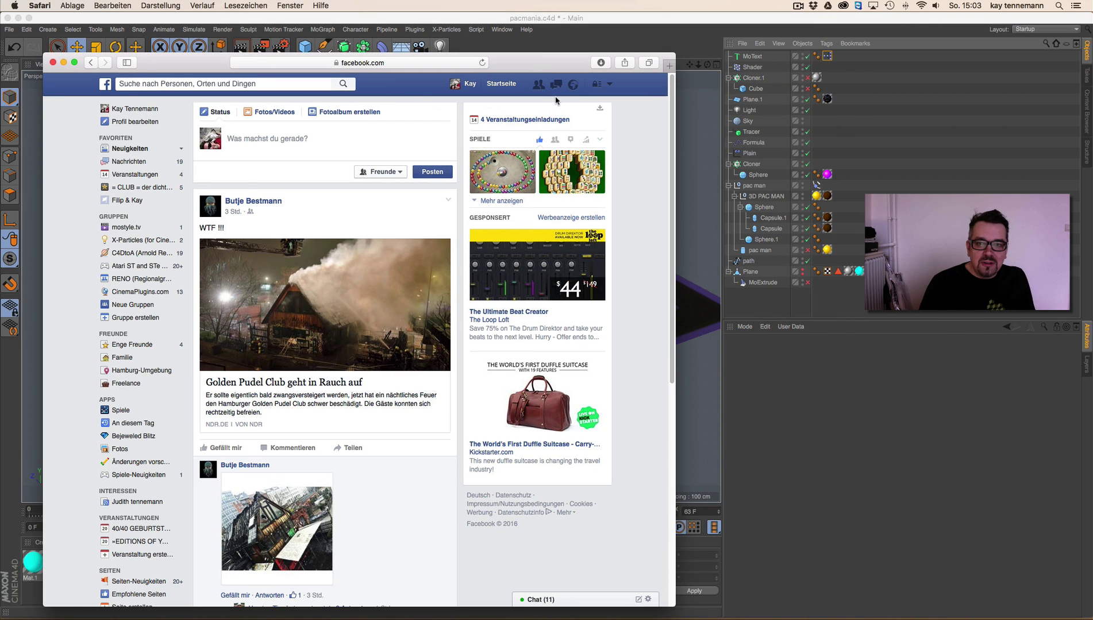
Step: Open the message conversation about the visibility threshold, view the sender's profile, and close the chat
left_click(556, 86)
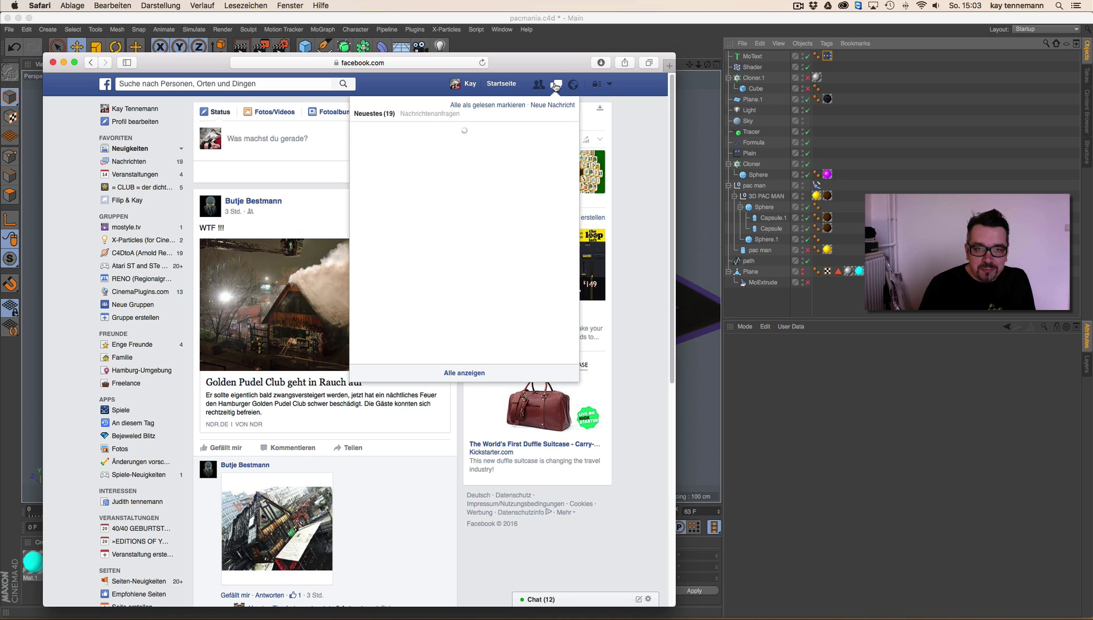
left_click(405, 133)
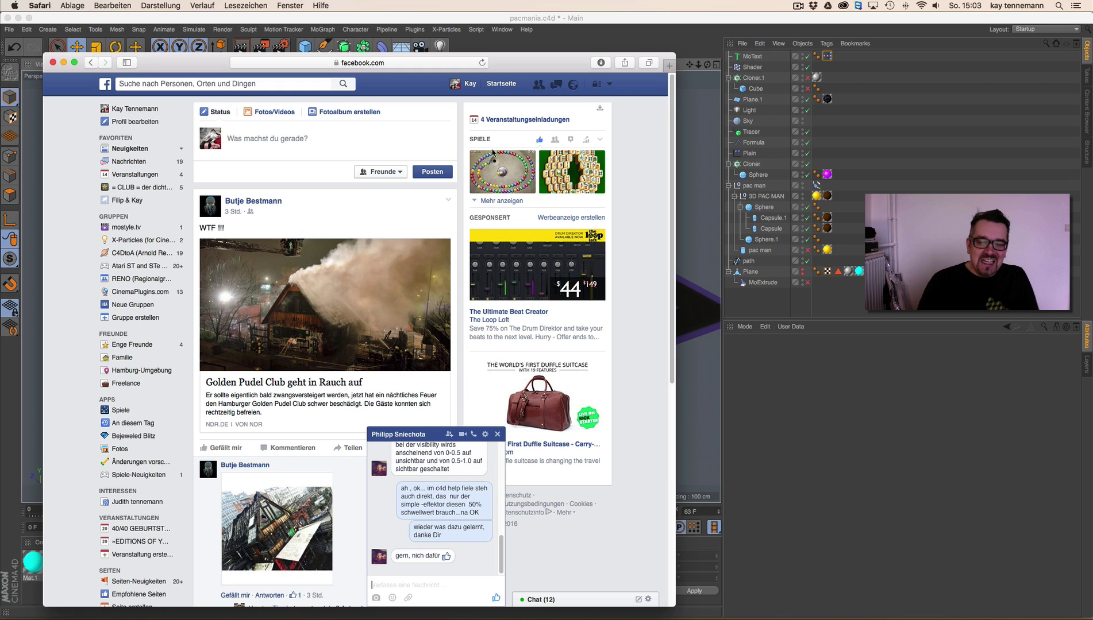
left_click(377, 557)
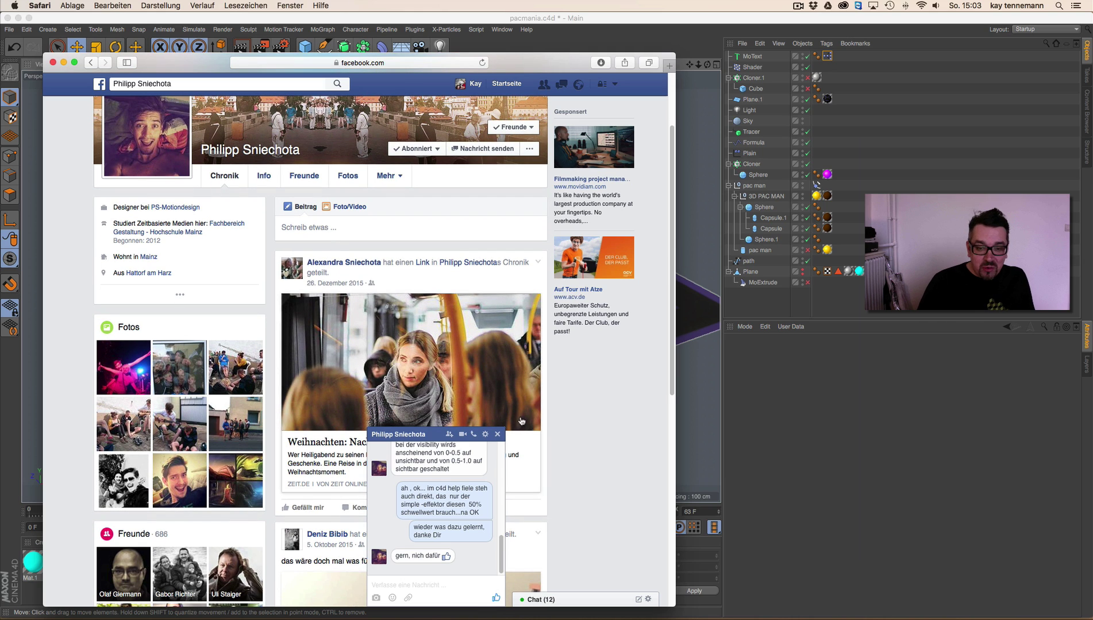
left_click(498, 434)
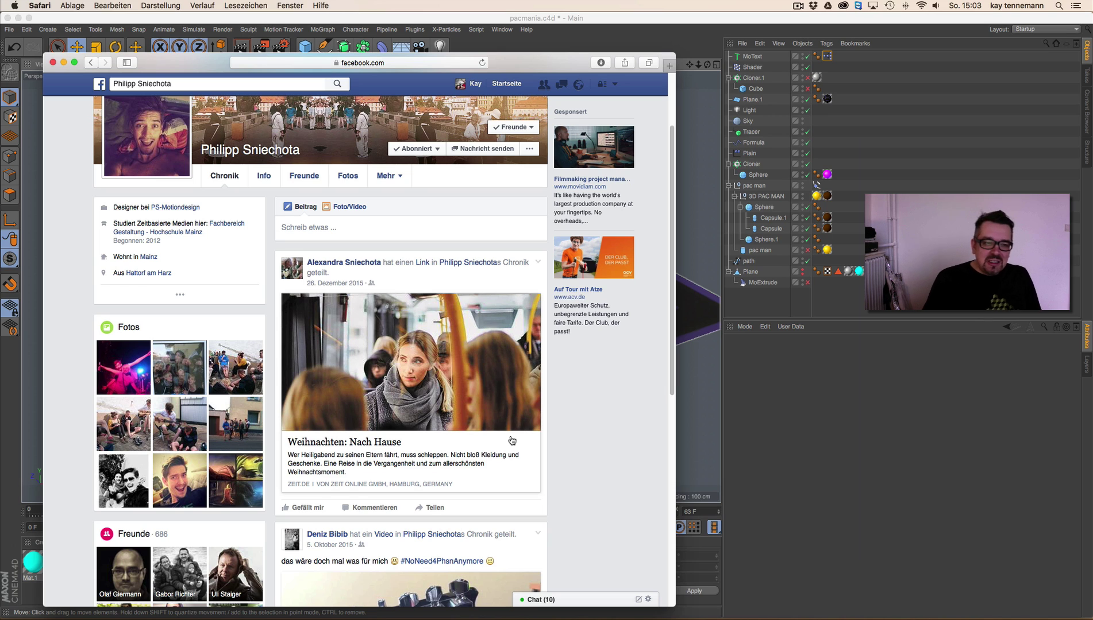
Step: Open the ps-motiondesign.de website from the profile information, view its home page, and minimize the browser
left_click(264, 176)
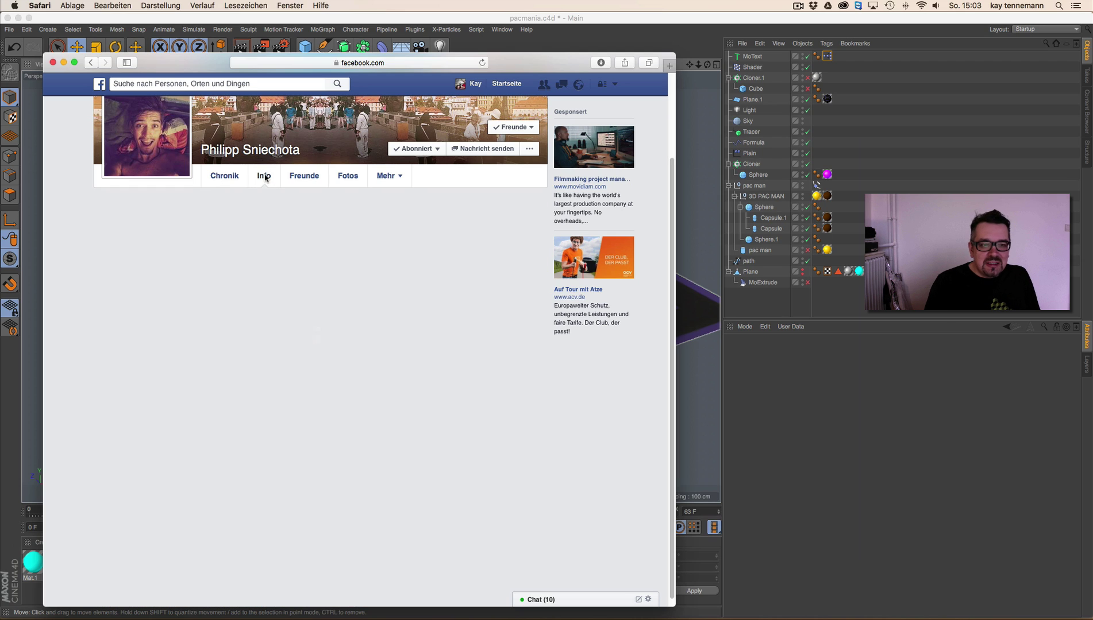
left_click(476, 339)
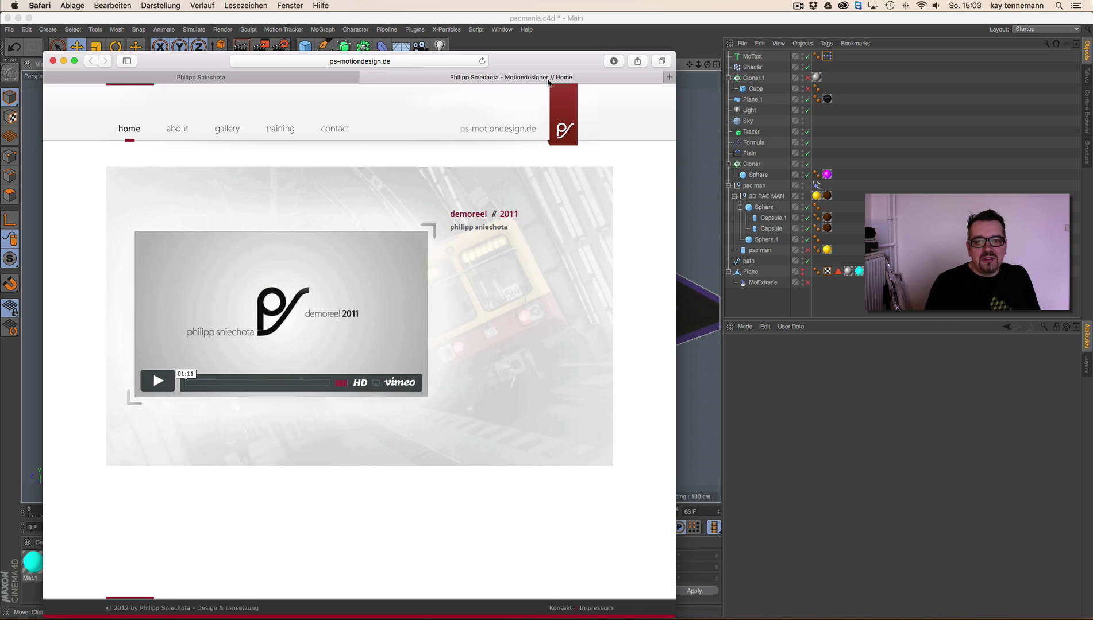
left_click_drag(546, 64, 552, 52)
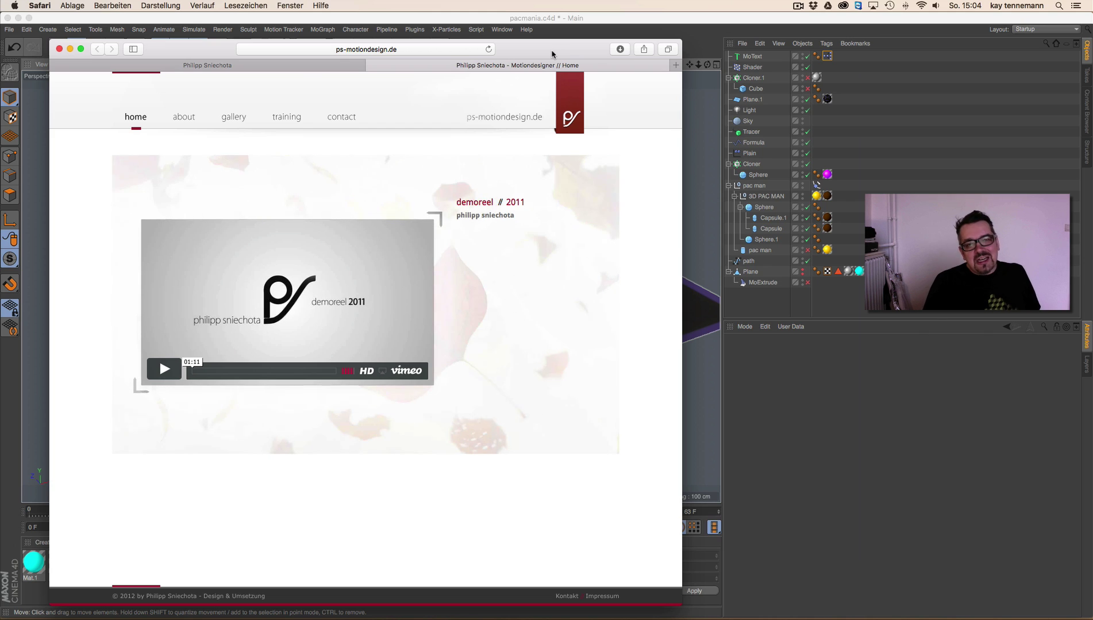
left_click(69, 49)
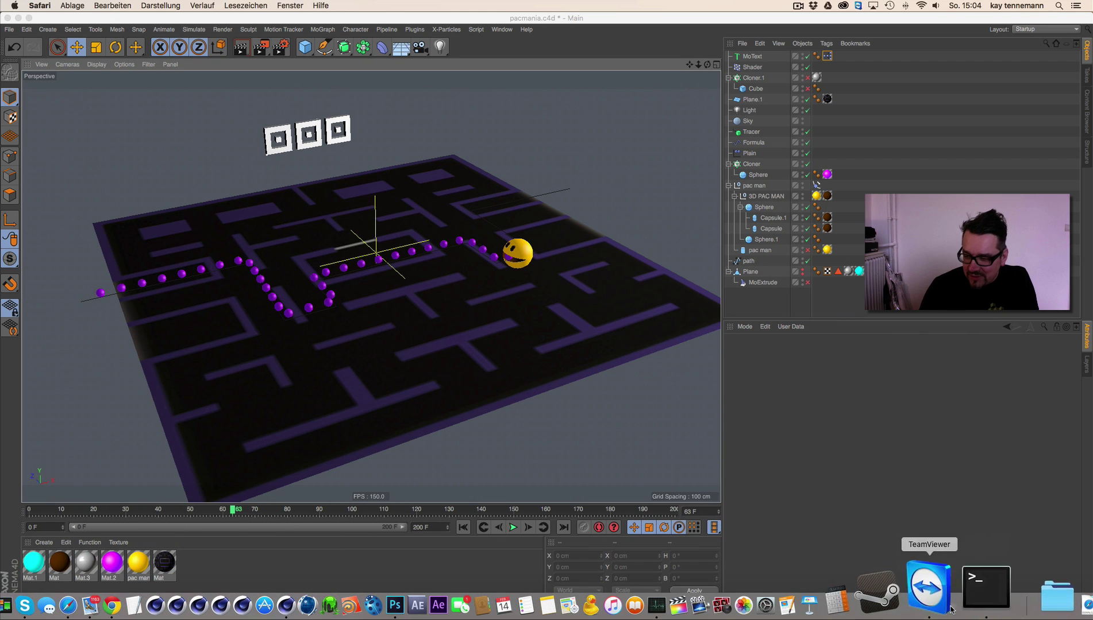
left_click(1042, 599)
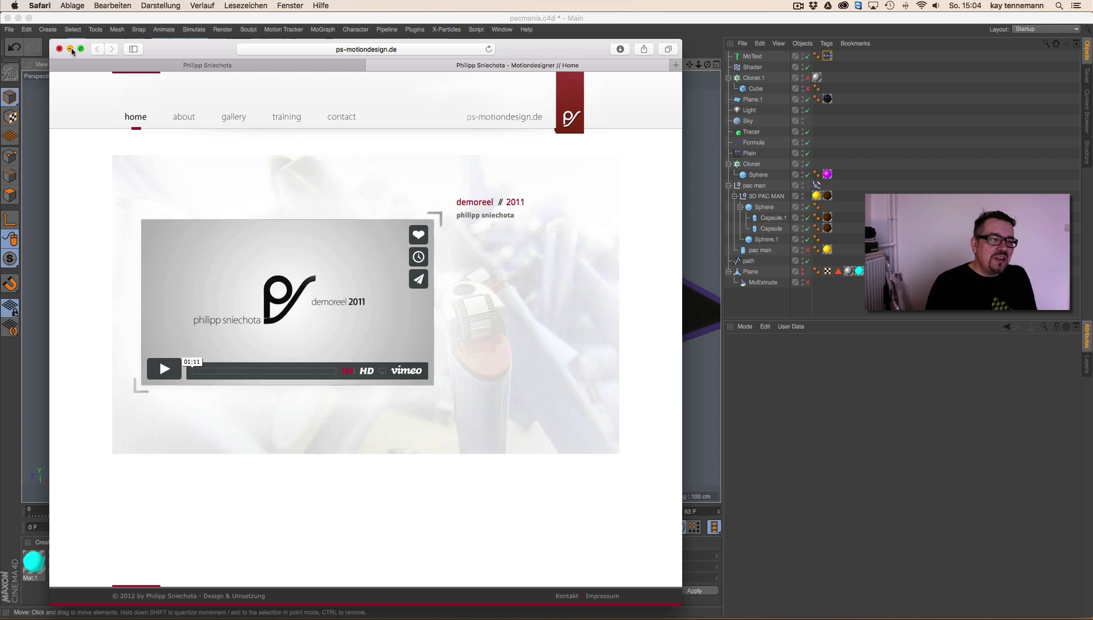
left_click(70, 49)
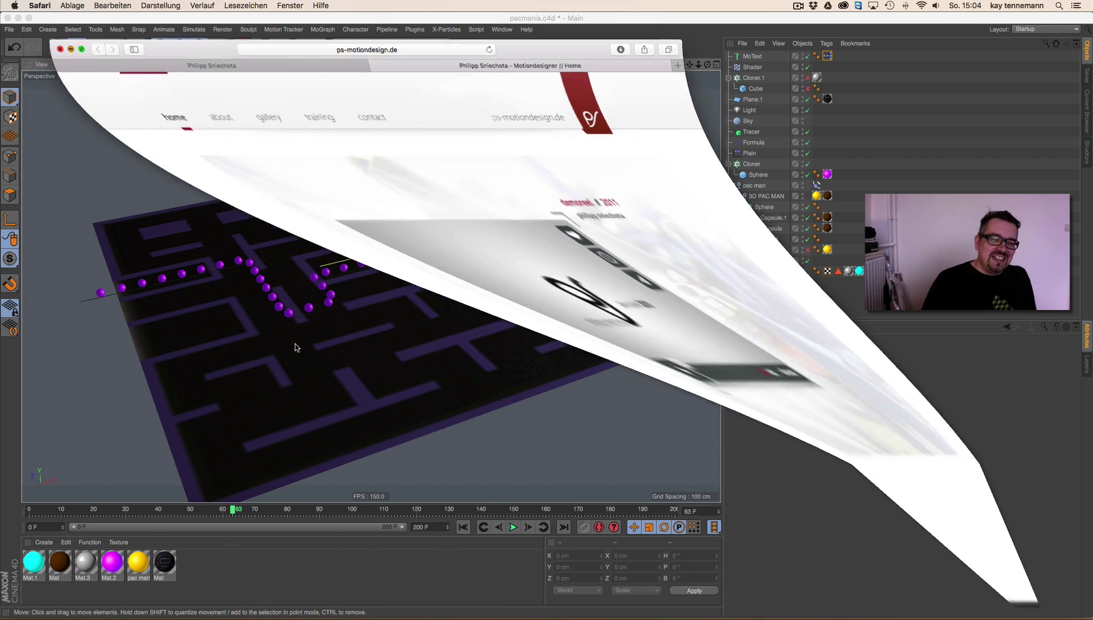
Step: Open the MoText's XPresso network in an enlarged editor and set the input object node's Reference to the sphere Cloner
double_click(817, 77)
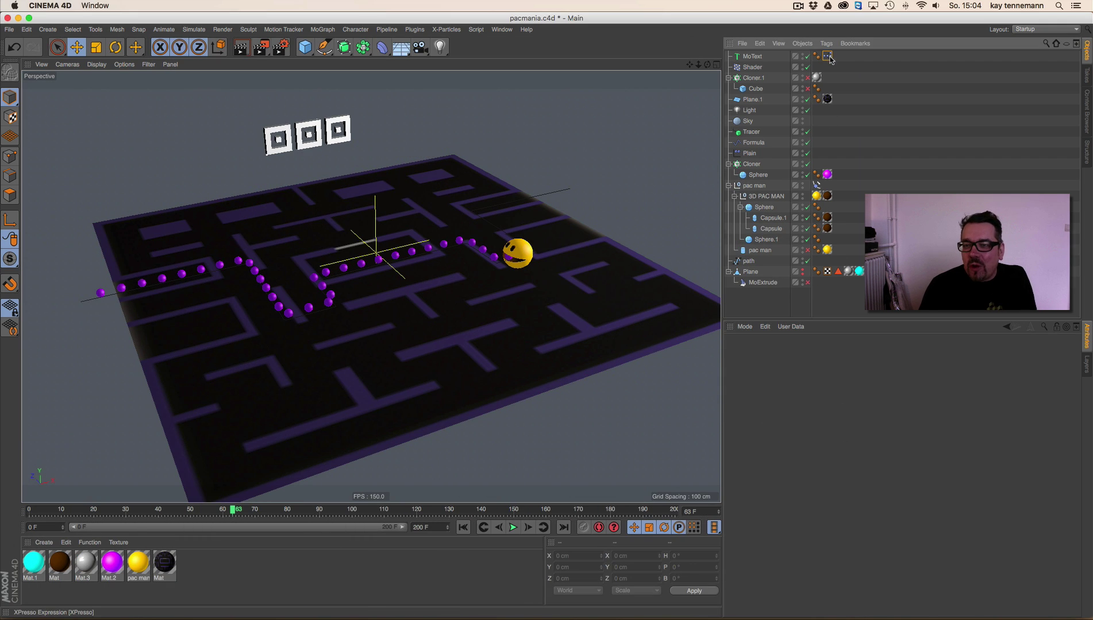
left_click_drag(348, 70, 580, 169)
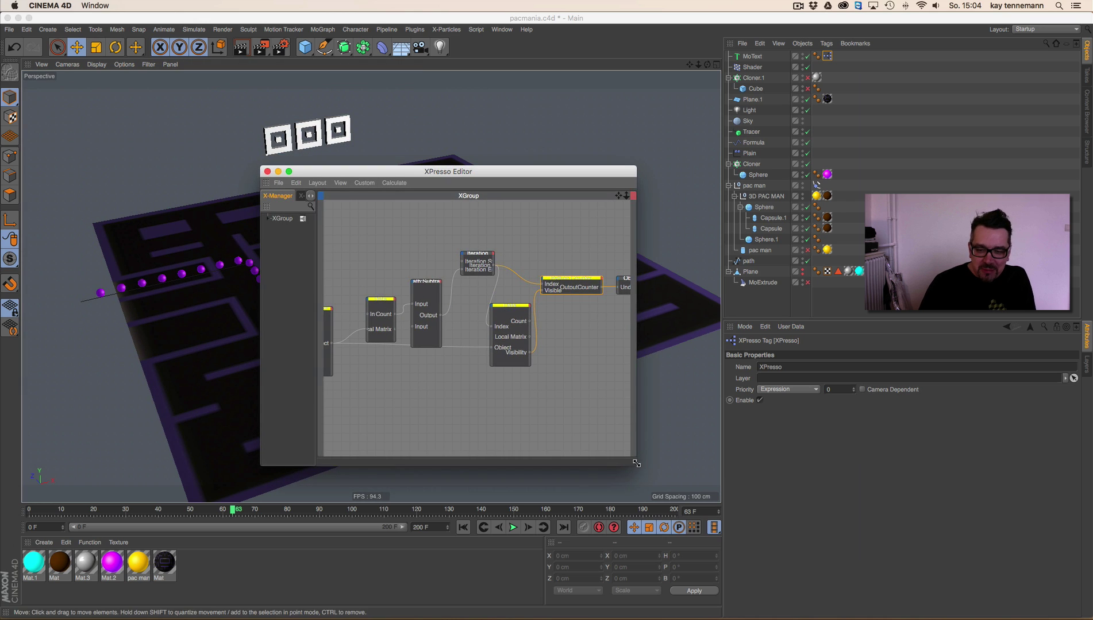
left_click_drag(636, 464, 853, 496)
left_click_drag(572, 179, 423, 151)
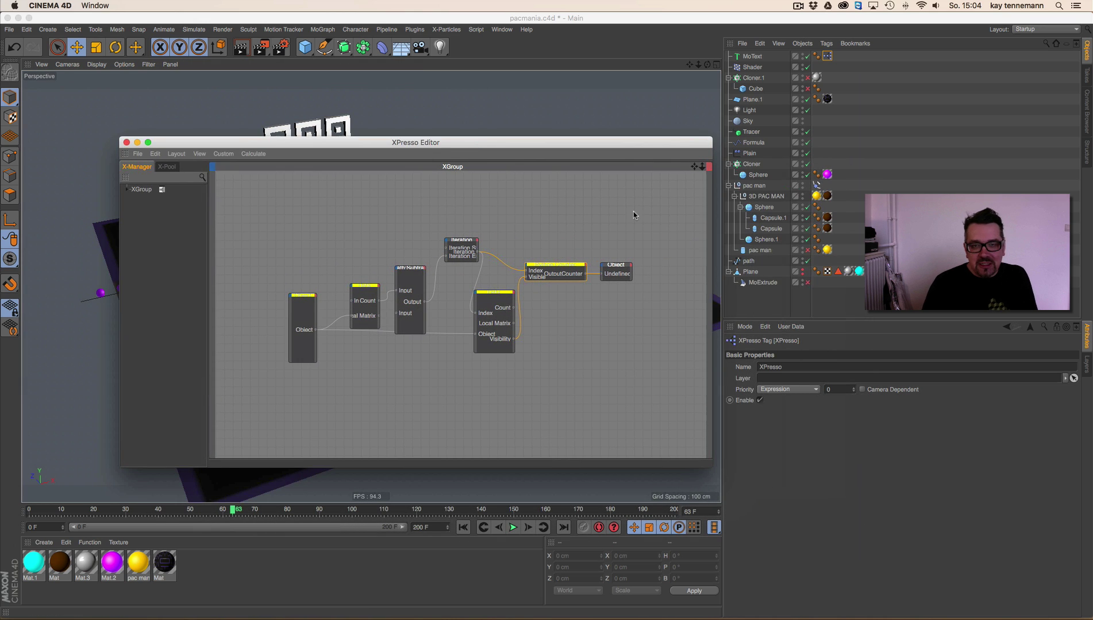
left_click(299, 296)
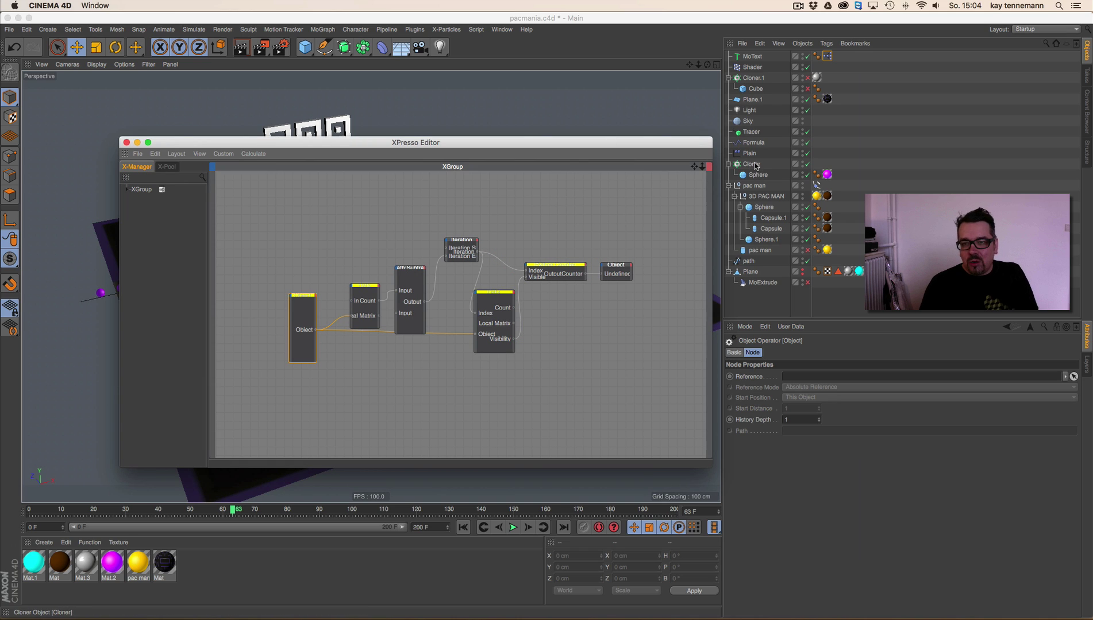
left_click_drag(755, 166, 794, 380)
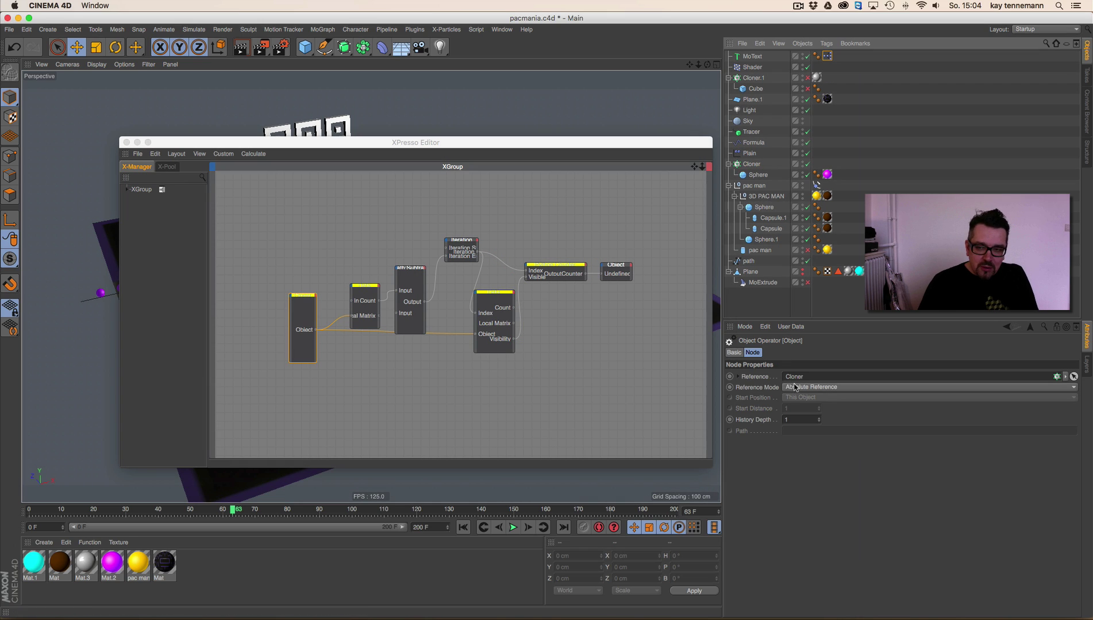
Step: Play the animation from frame 0 without the XPresso network in view, and return it to the start
left_click(465, 530)
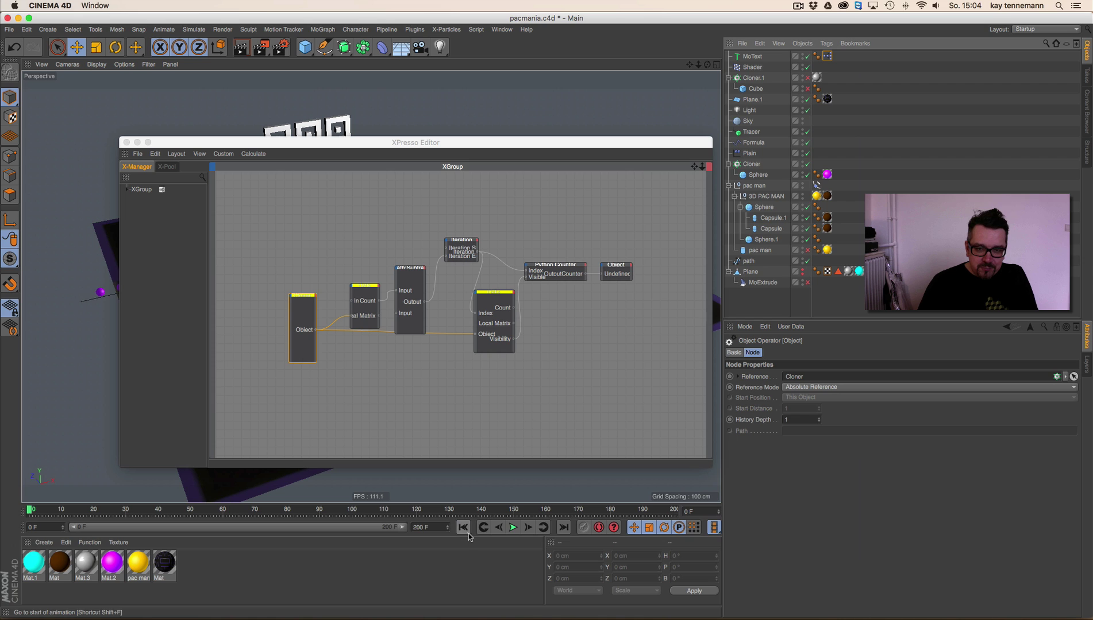
left_click(512, 528)
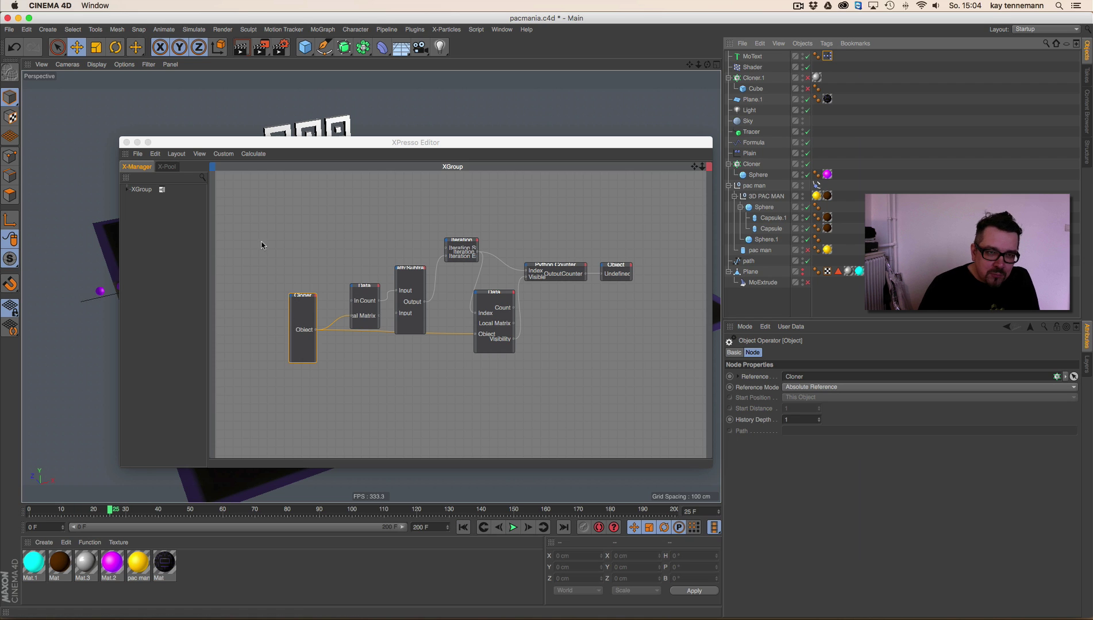
left_click(126, 143)
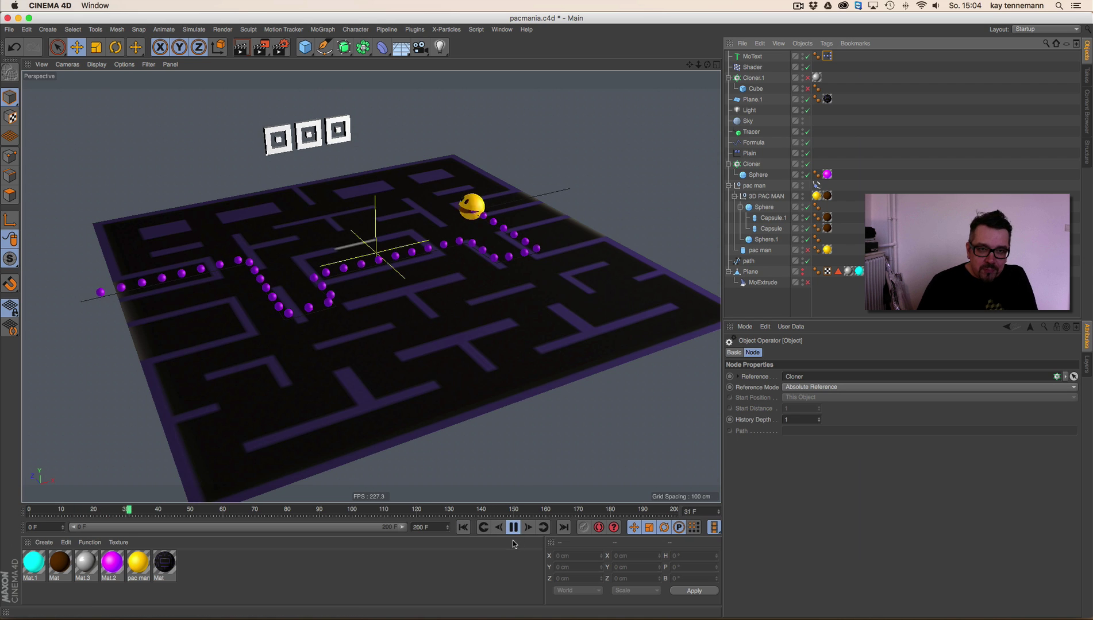
left_click(468, 529)
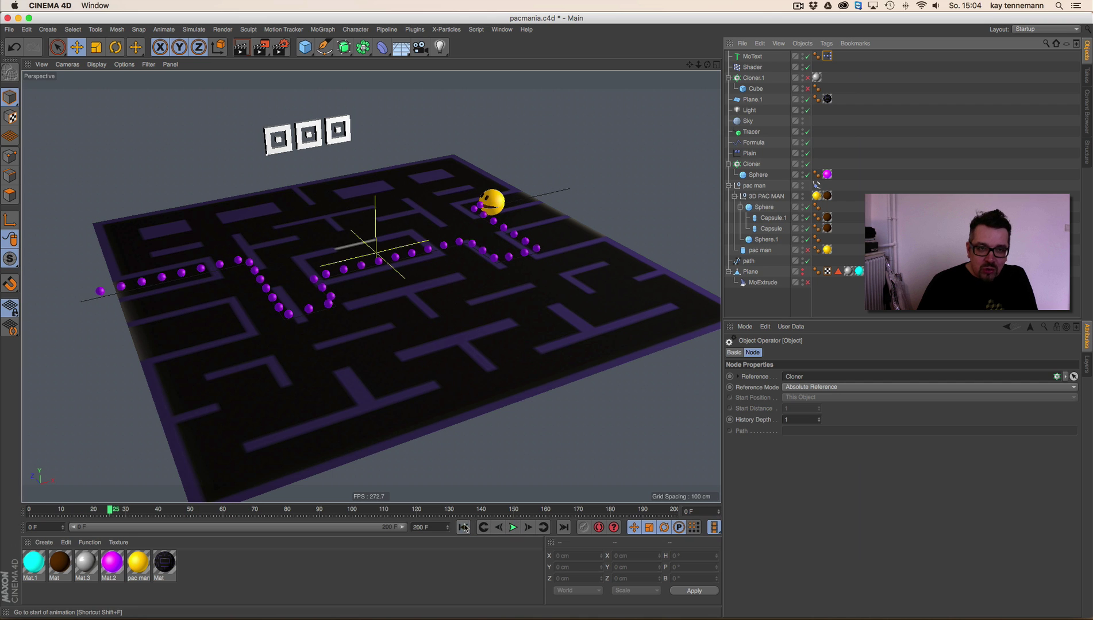
left_click(463, 527)
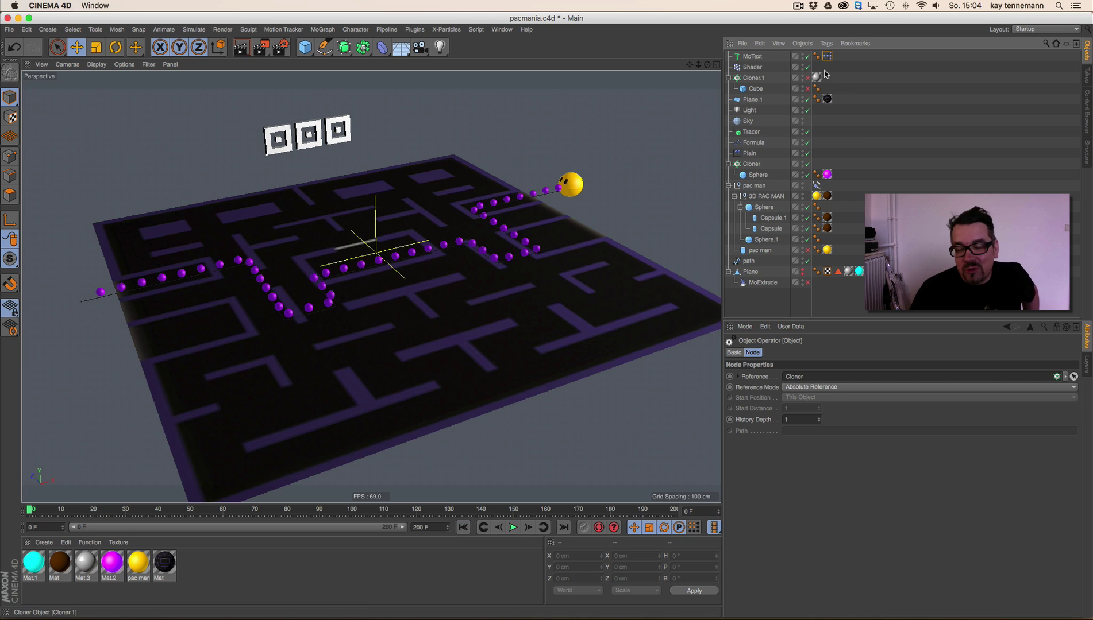
Step: Reopen the MoText's XPresso network and examine its nodes together with the Plain effector's parameters
left_click(9, 29)
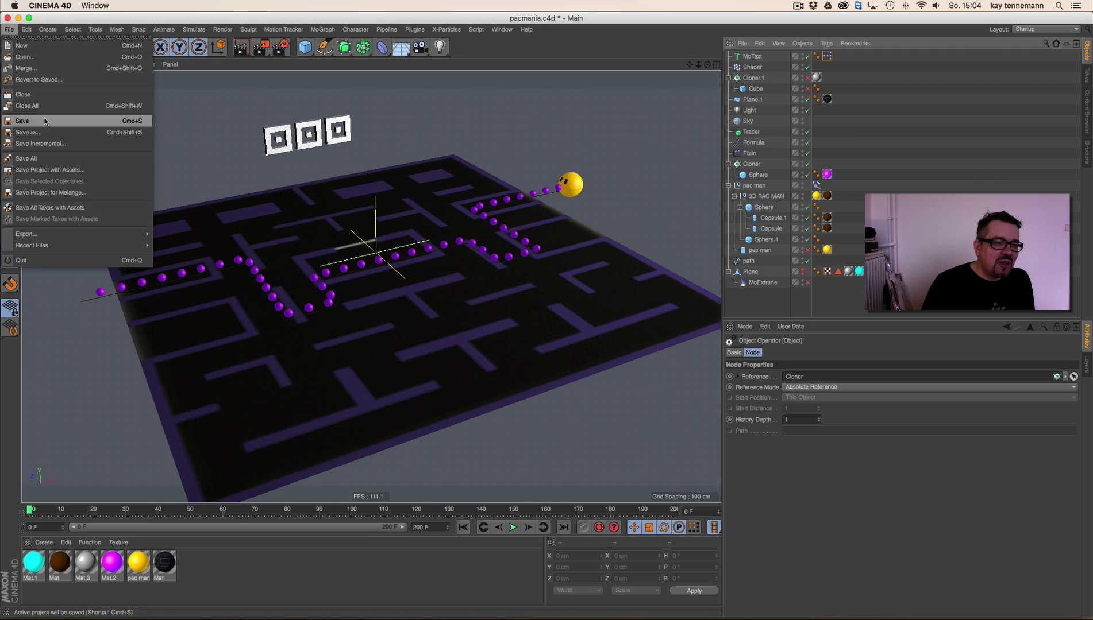
key("Escape")
left_click(827, 56)
double_click(828, 56)
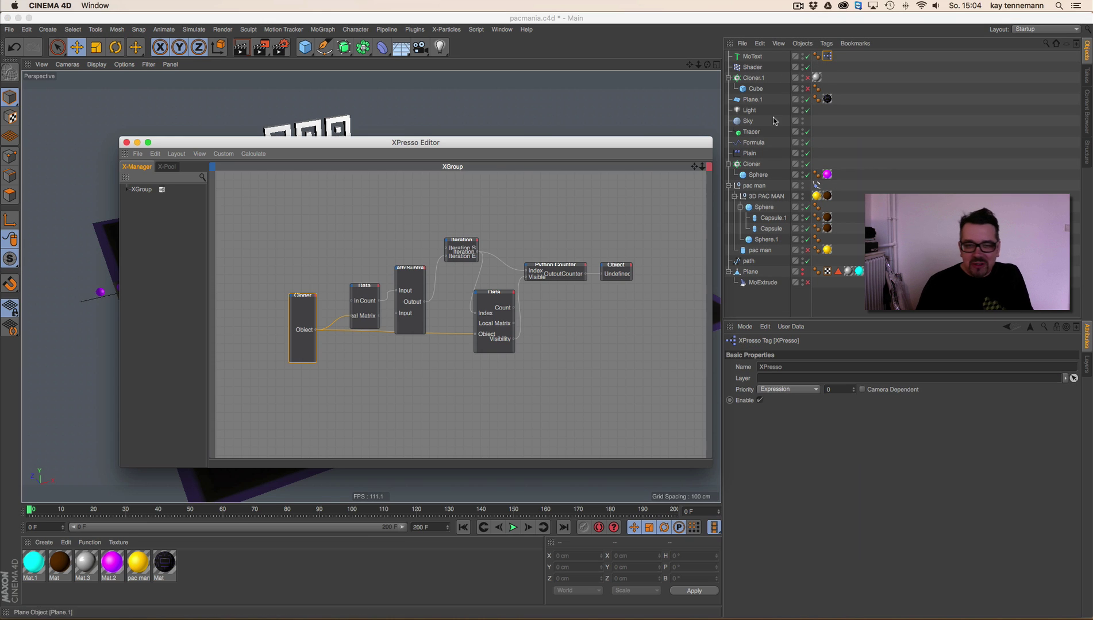
left_click(364, 292)
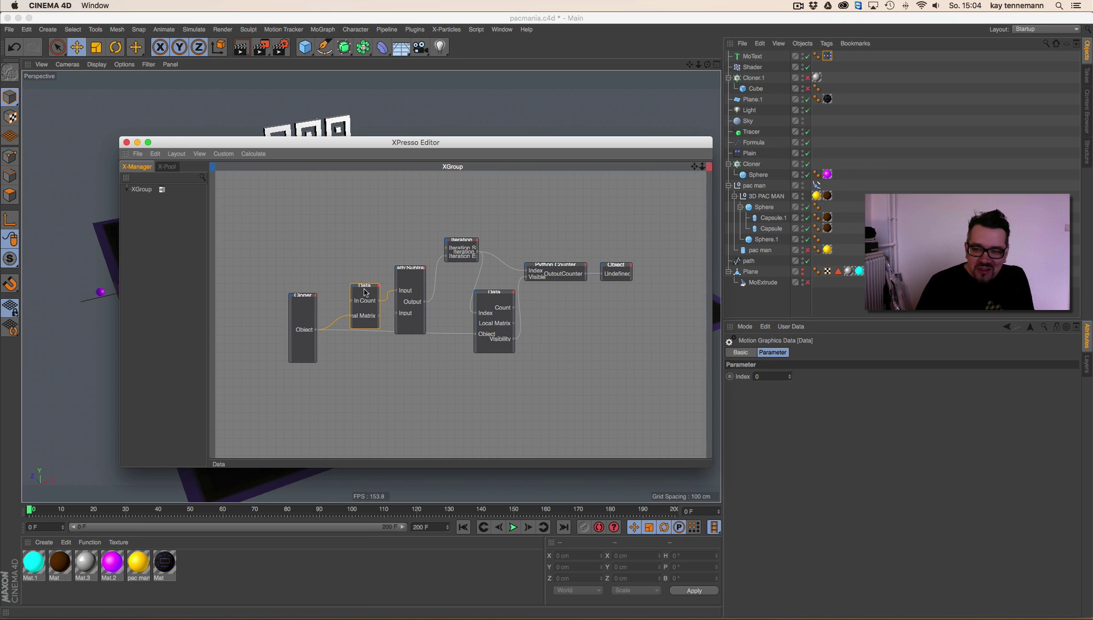
left_click(408, 275)
left_click(461, 248)
left_click(309, 305)
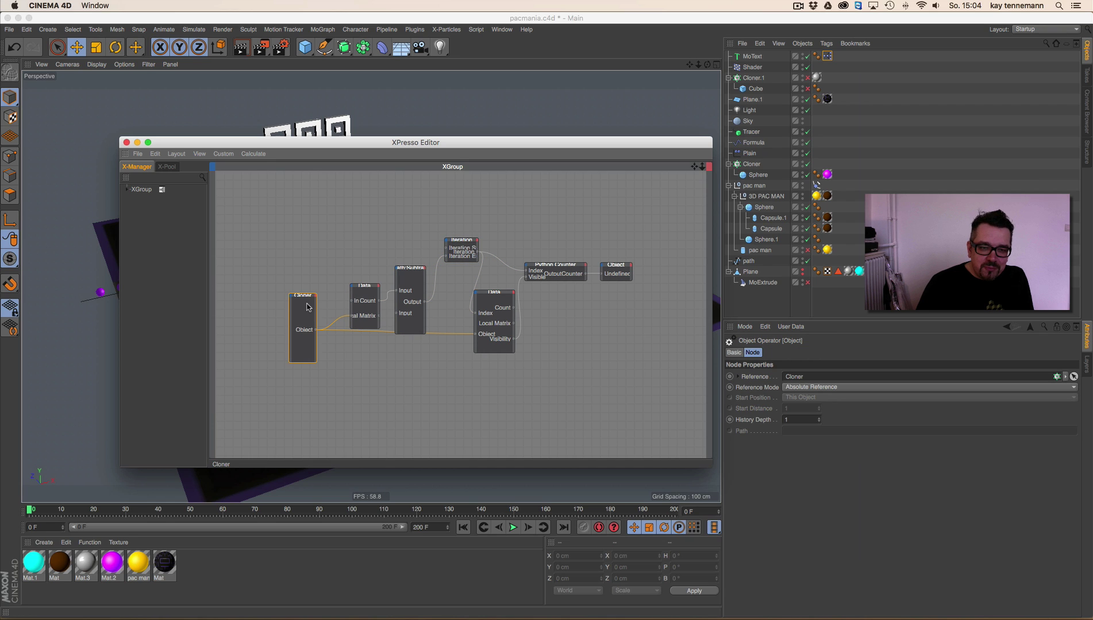
left_click(750, 153)
left_click(836, 353)
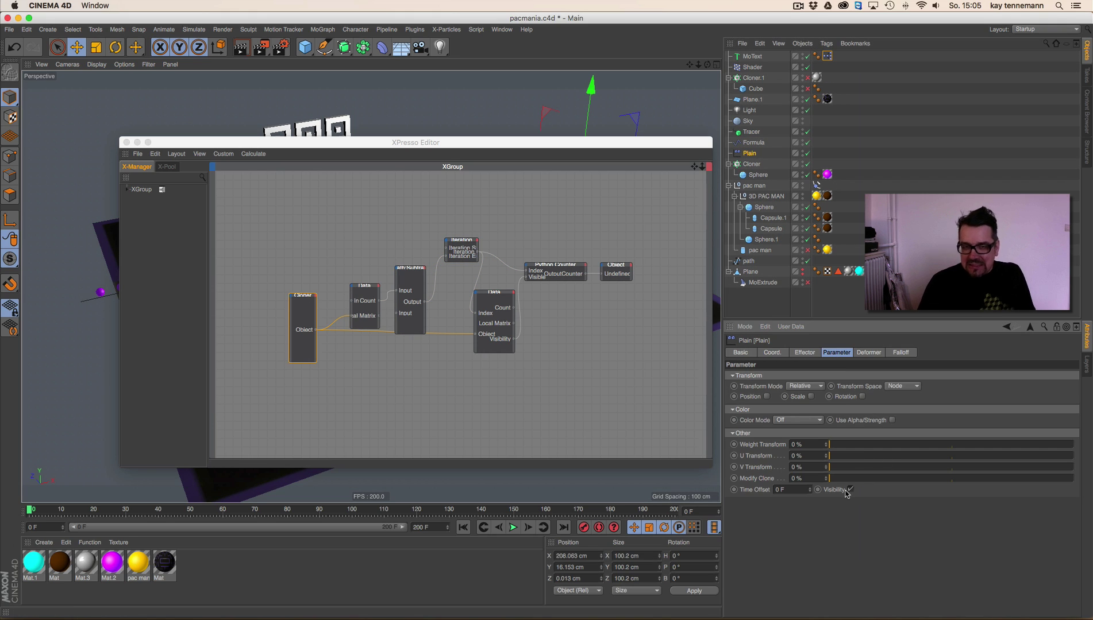
Step: Set the output object node's Reference to MoText, and play the animation to test the score counter
left_click(617, 275)
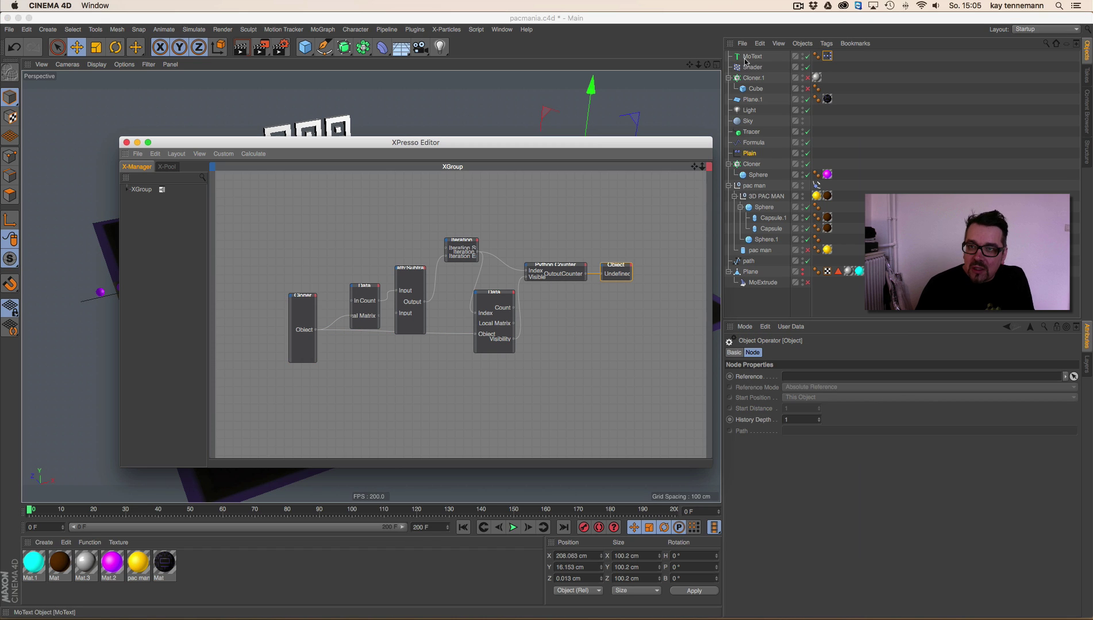
left_click_drag(749, 56, 799, 377)
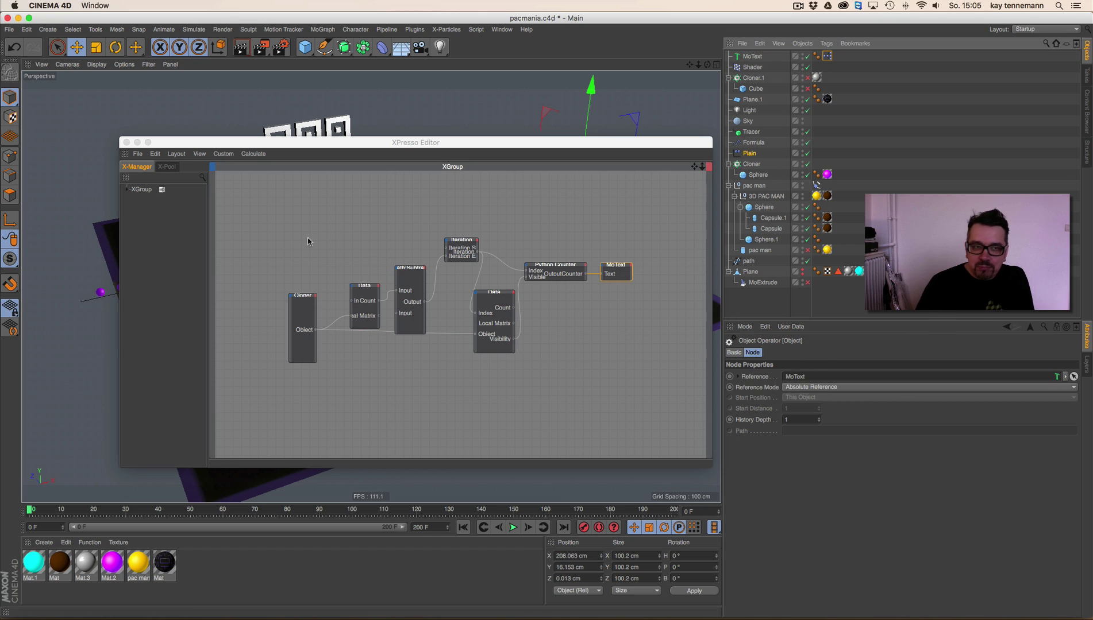
left_click(126, 142)
left_click(513, 527)
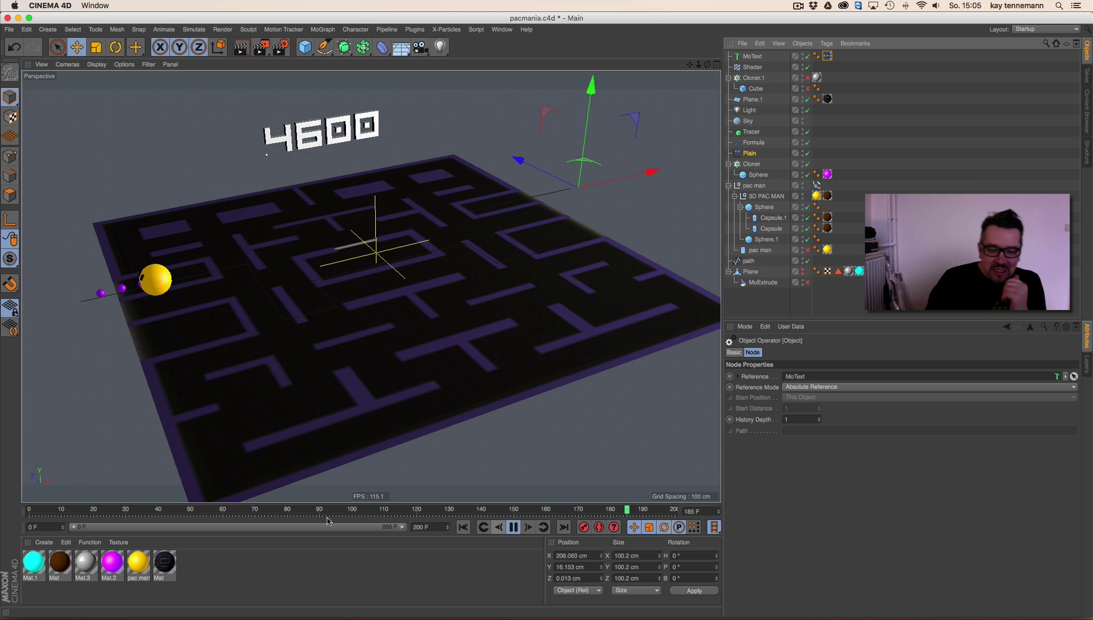
left_click(513, 527)
left_click(463, 527)
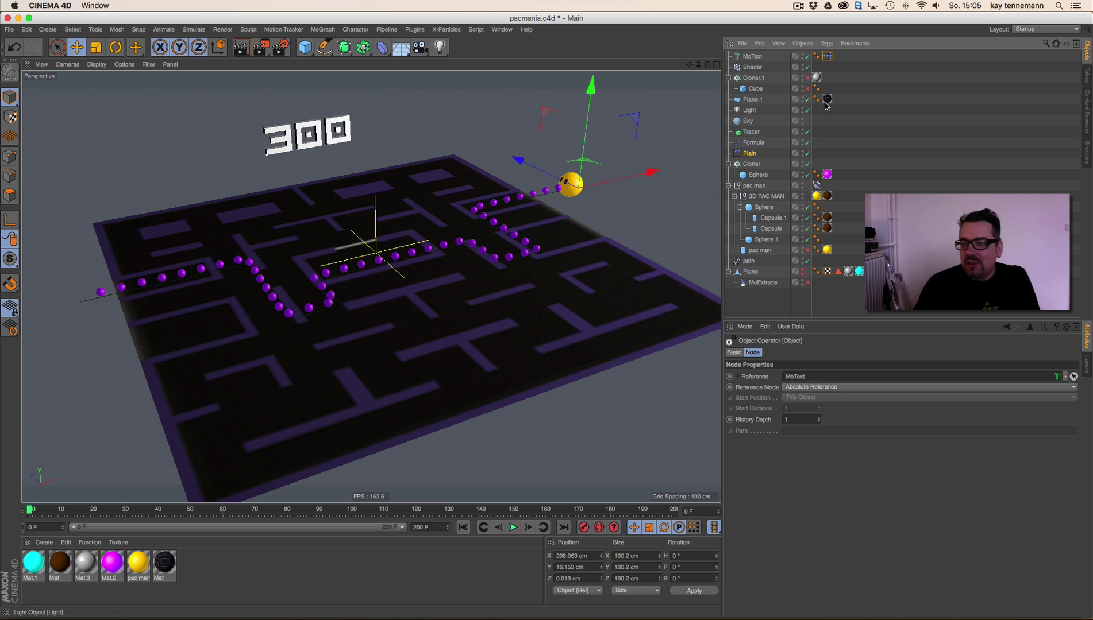
Step: Reopen the XPresso network, expand the Python Counter node, and examine its code and the Cloner node
double_click(827, 56)
left_click_drag(595, 142, 560, 205)
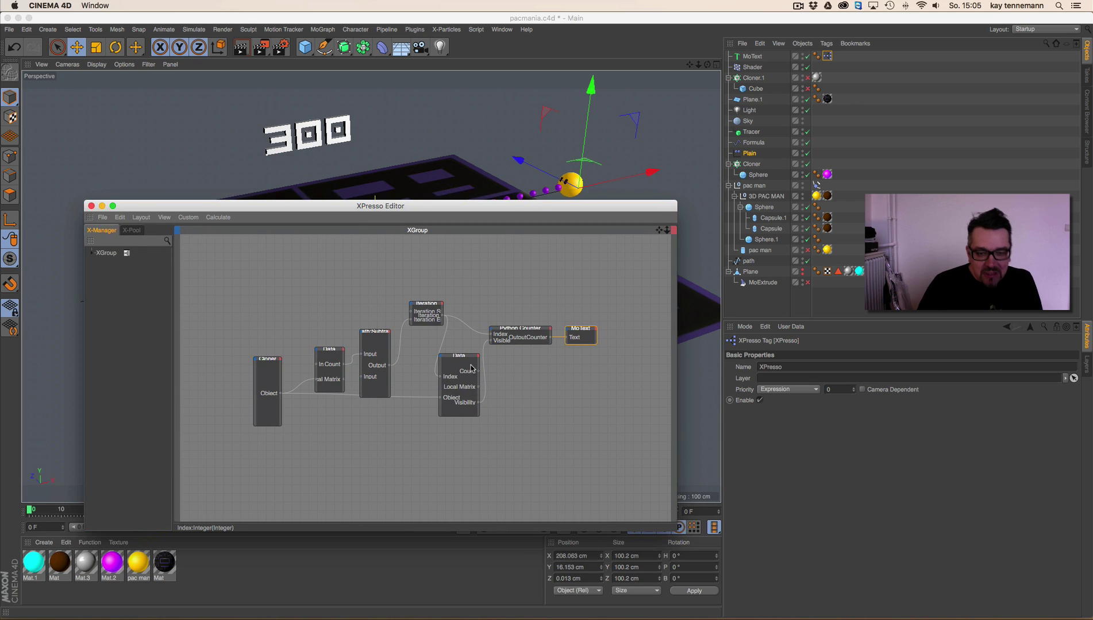
left_click(549, 343)
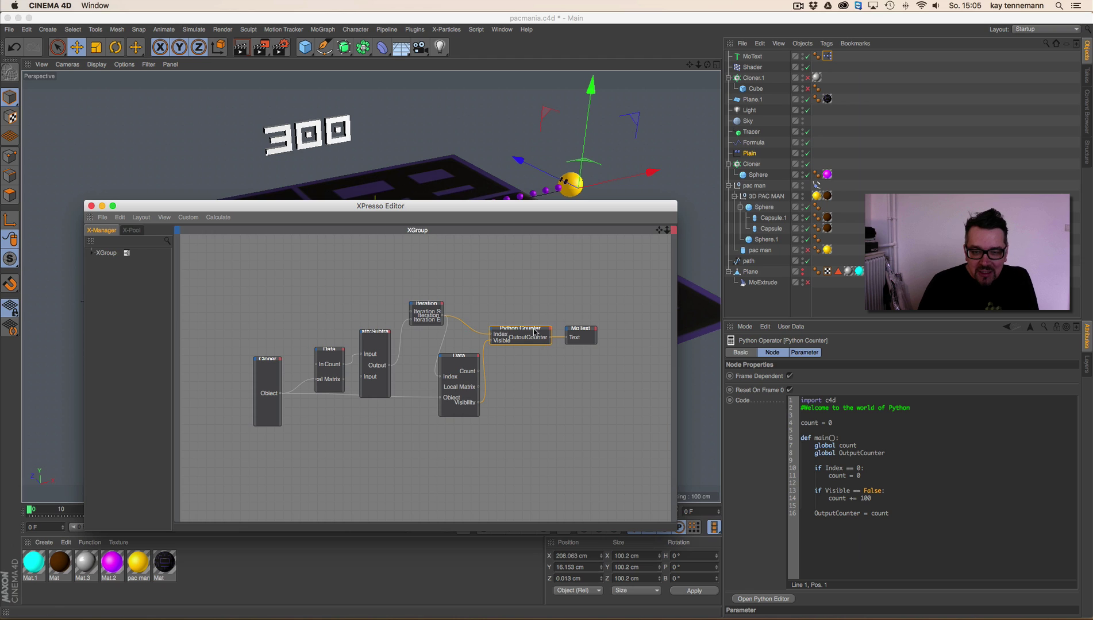
left_click_drag(529, 326, 529, 274)
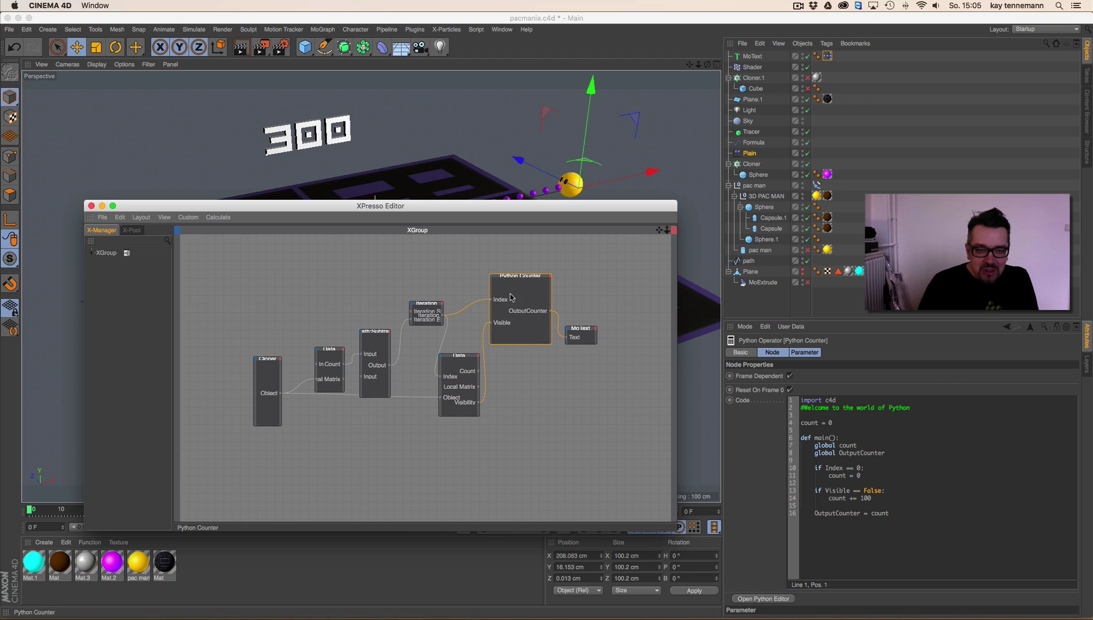
left_click(270, 374)
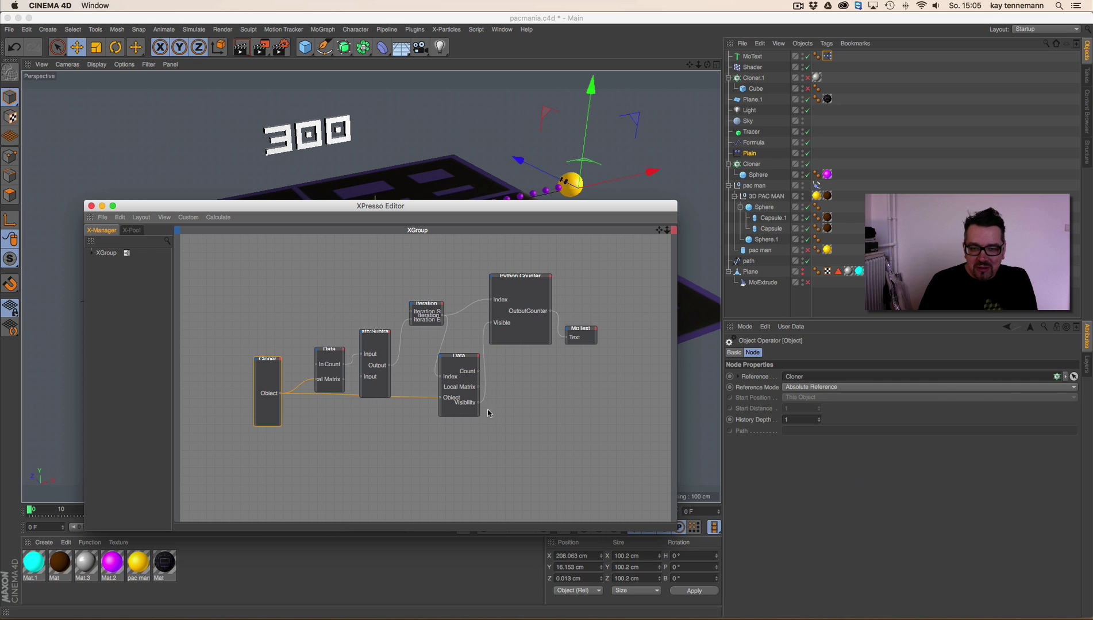
left_click(529, 293)
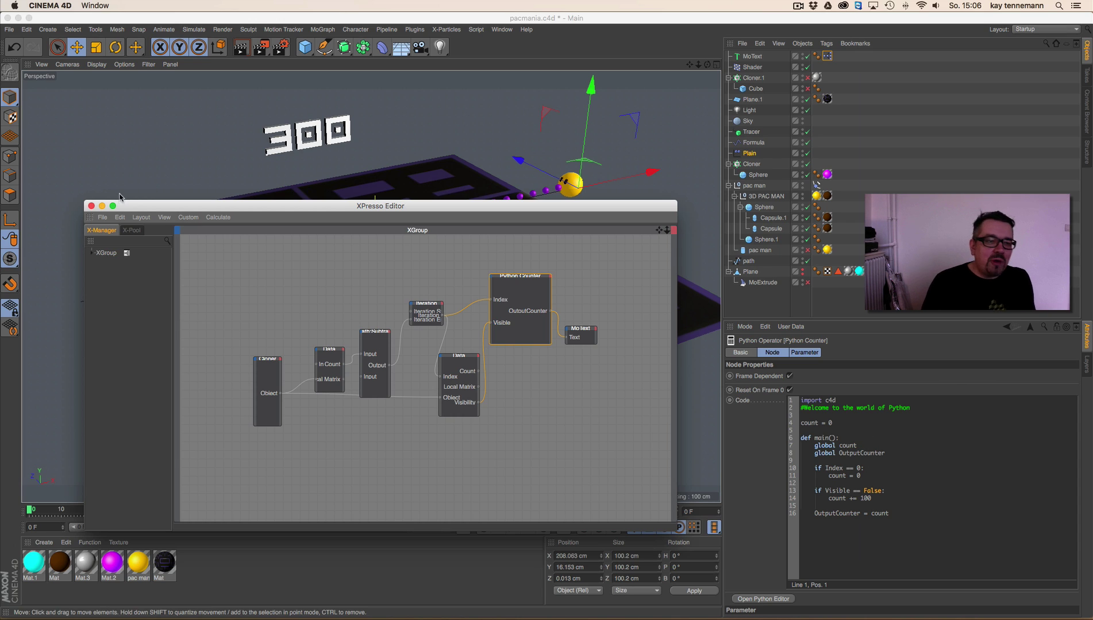
Step: Try an increment of 1 in the Python Counter's code, restore it to 100, and play the animation from the start
left_click(91, 206)
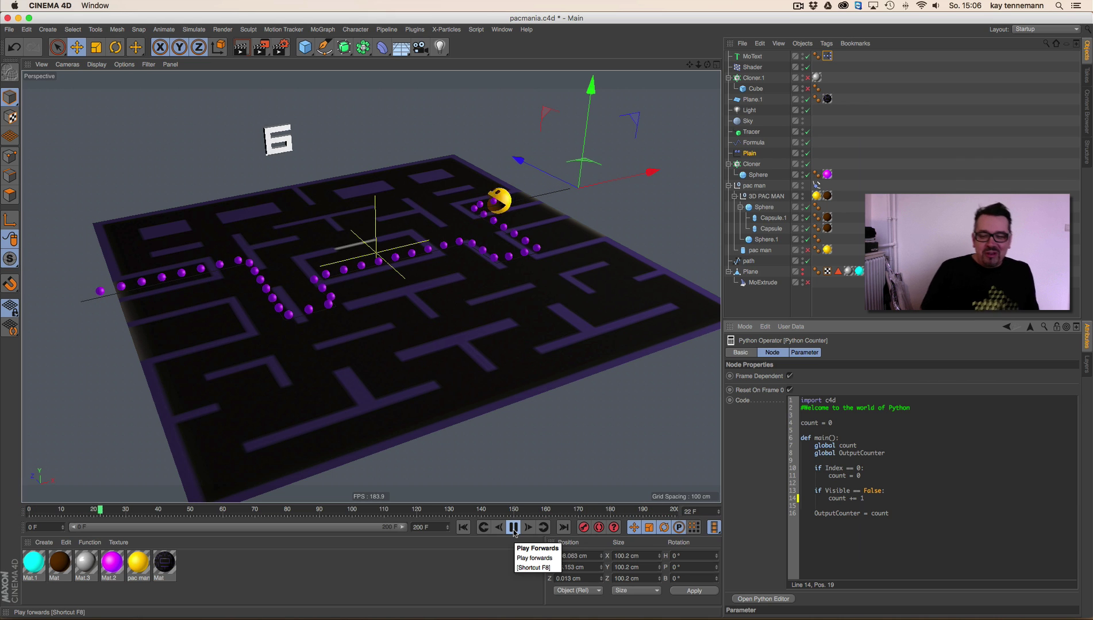
left_click(514, 527)
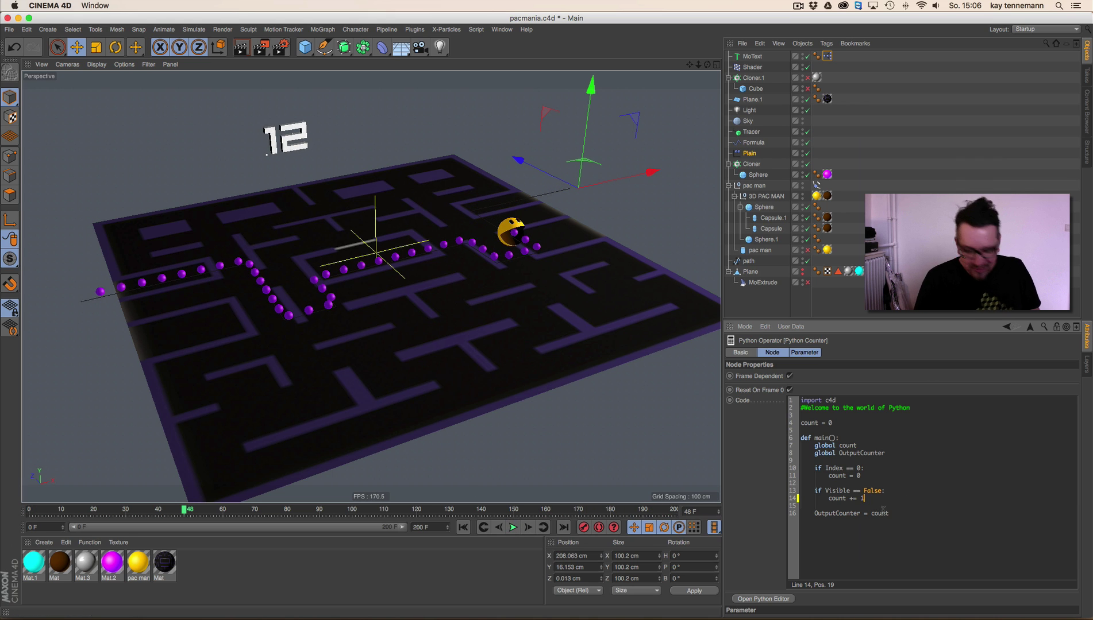
key("Return")
type("#")
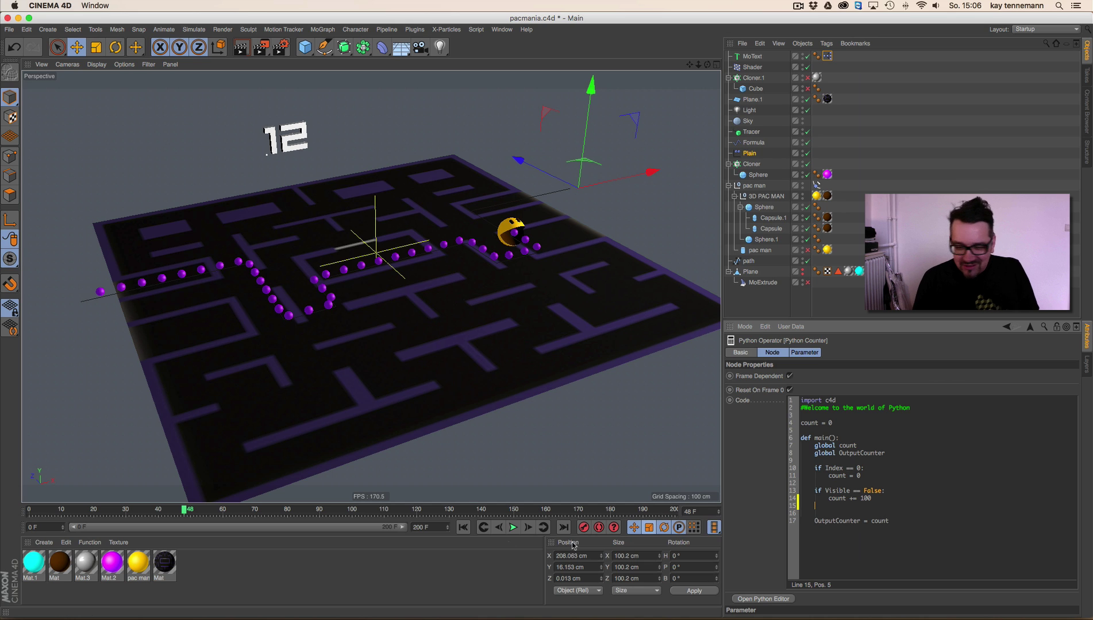
left_click(465, 527)
left_click(514, 527)
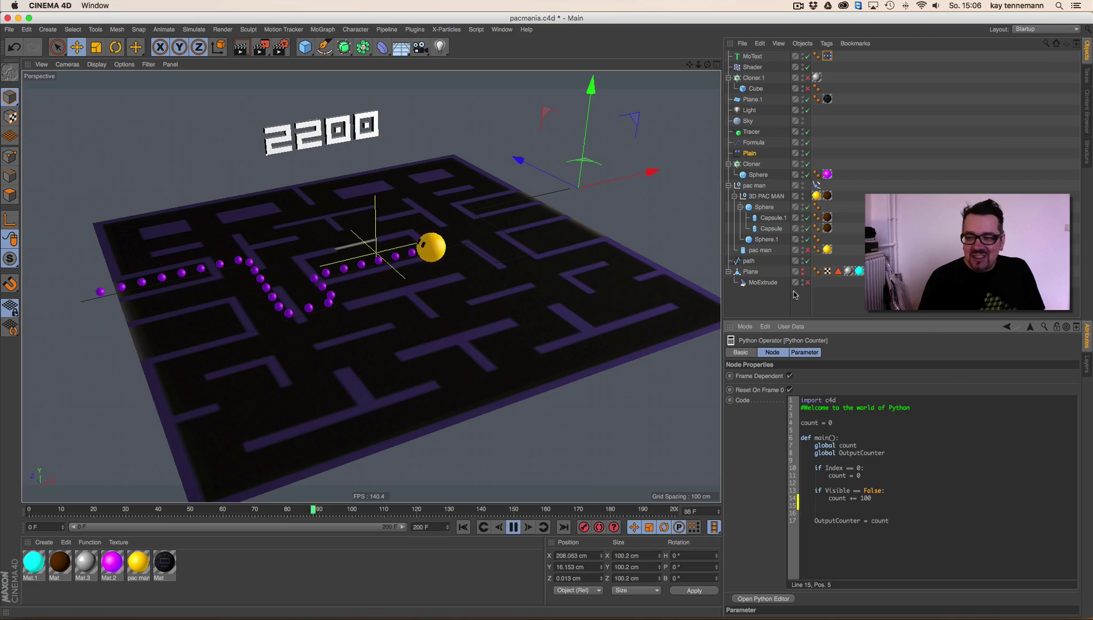
Step: Make the extruded maze plane visible and move the score text to about X -23.9 cm and Y 10.4 cm
left_click(803, 275)
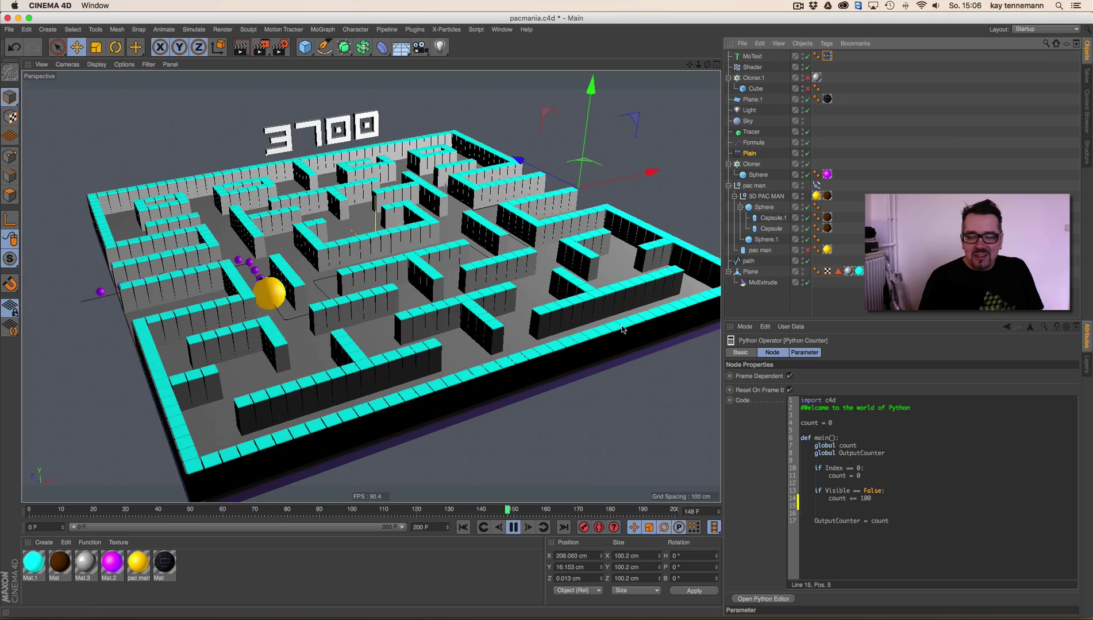
scroll(521, 319, "up", 3)
left_click_drag(521, 319, 405, 293, "alt")
left_click(337, 163)
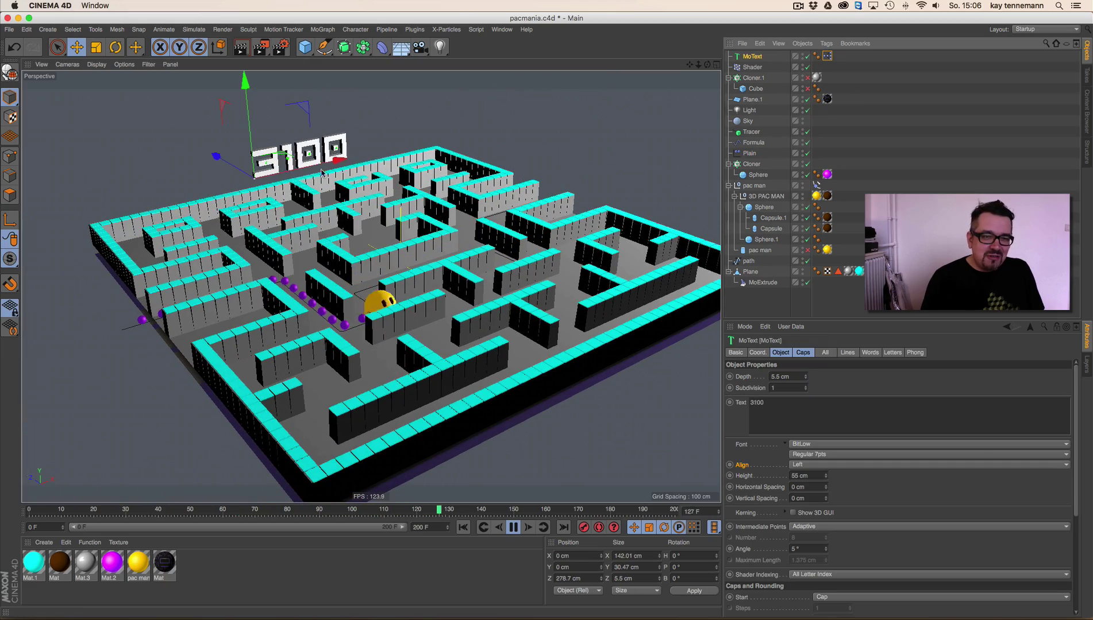
left_click_drag(368, 230, 298, 160, "alt")
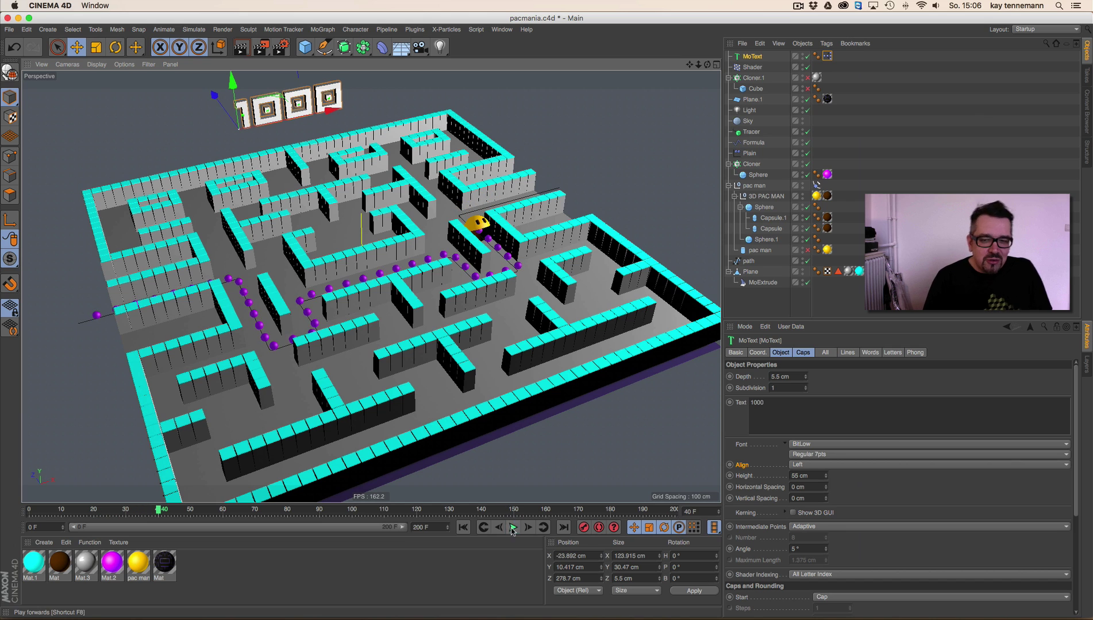
key("F8")
Step: Turn off Mat.3's Color channel, checking the look with viewport renders, and save the project
left_click(241, 47)
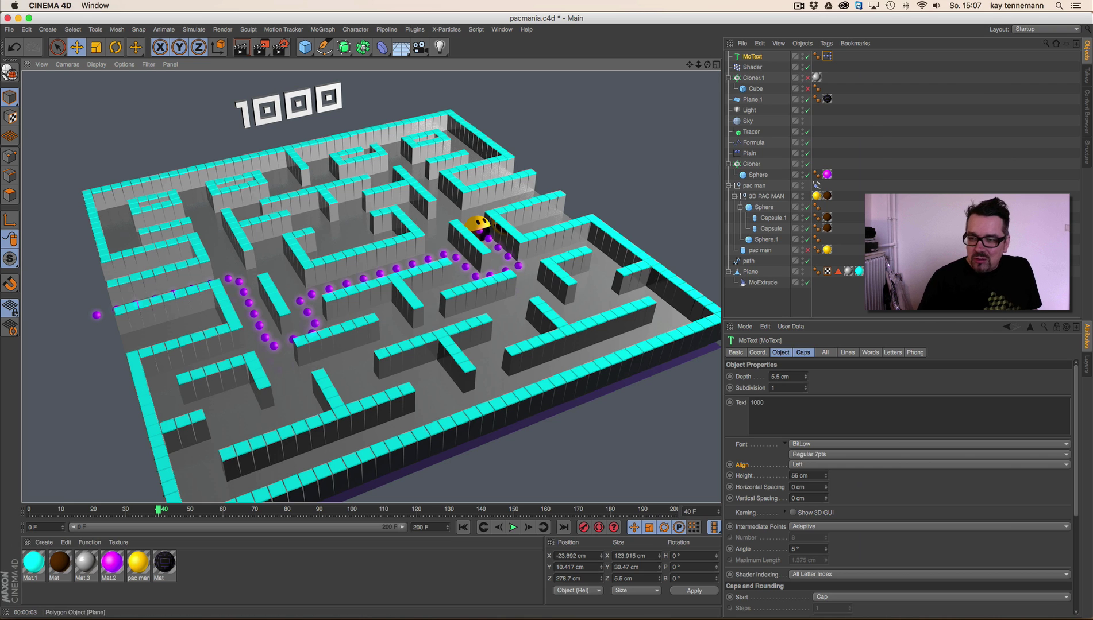
double_click(86, 560)
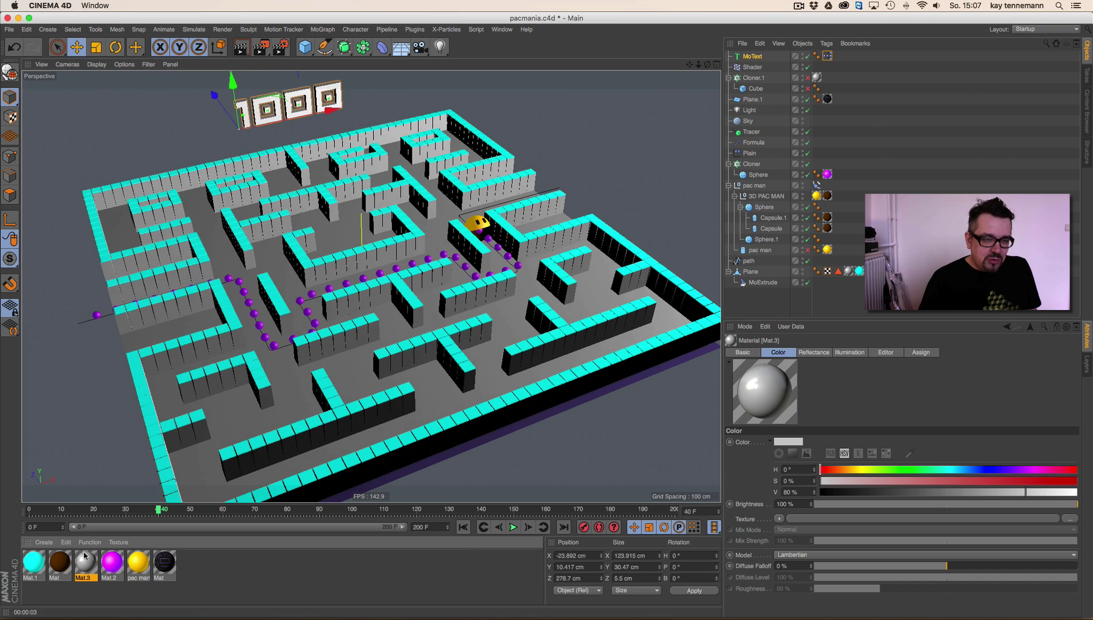
left_click(167, 75)
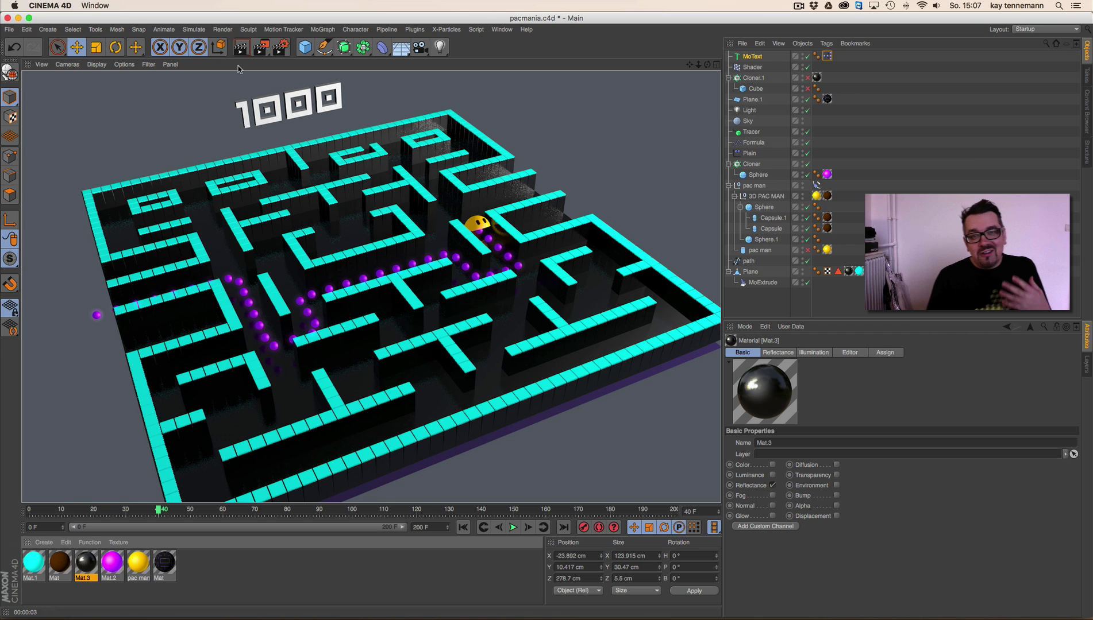
left_click(9, 30)
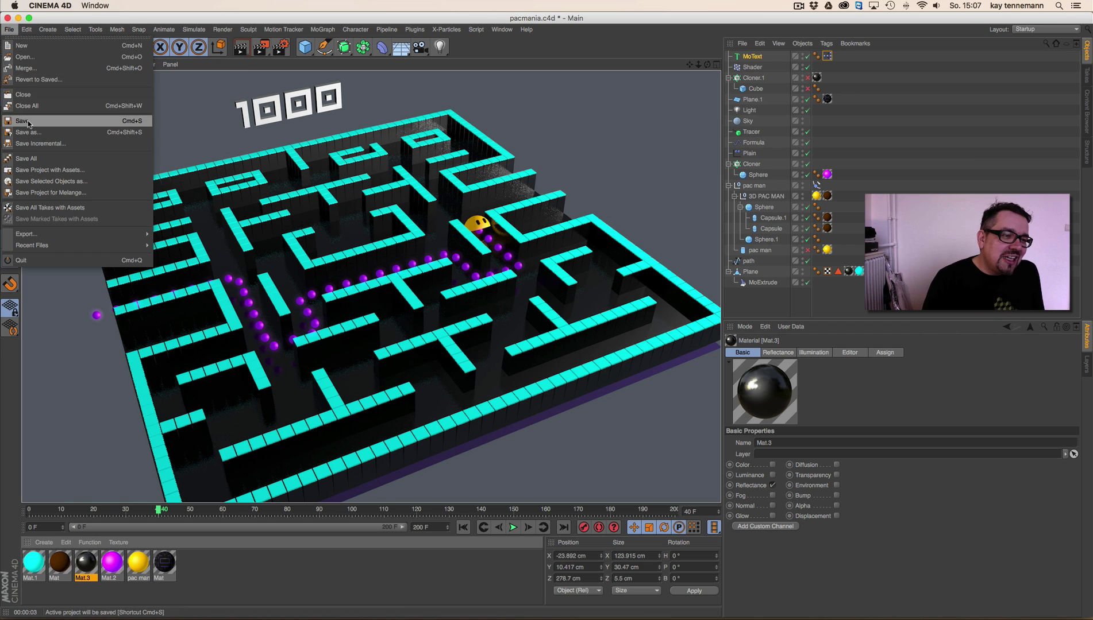
left_click(25, 122)
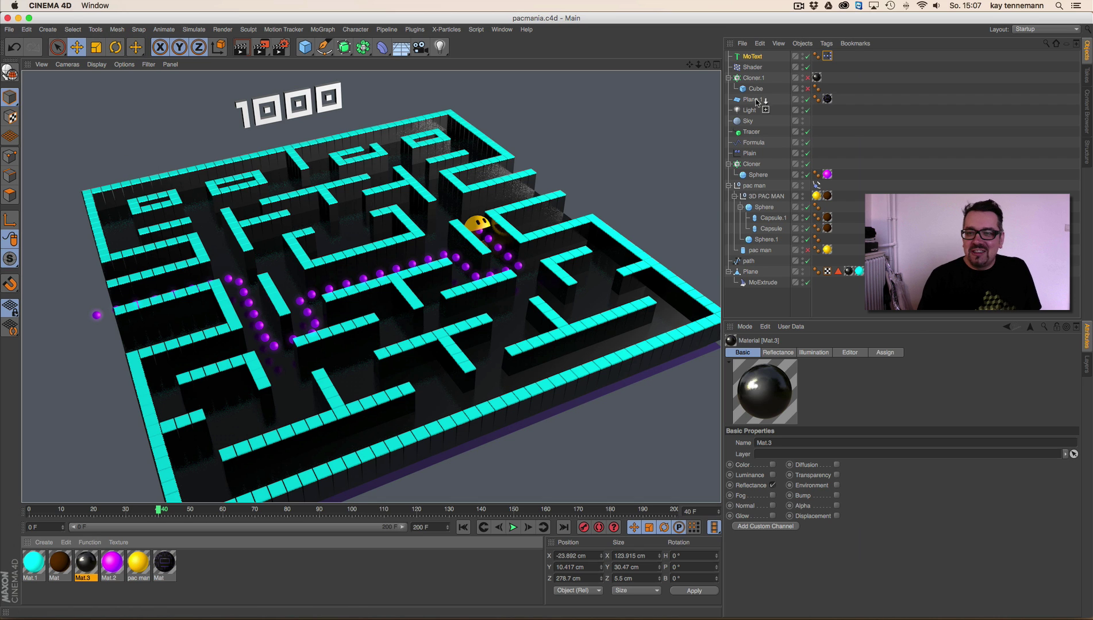
Step: Apply the yellow pac man material to the MoText, and preview the animation from another angle
left_click_drag(760, 57, 759, 58)
left_click_drag(265, 339, 459, 296, "alt")
left_click(513, 527)
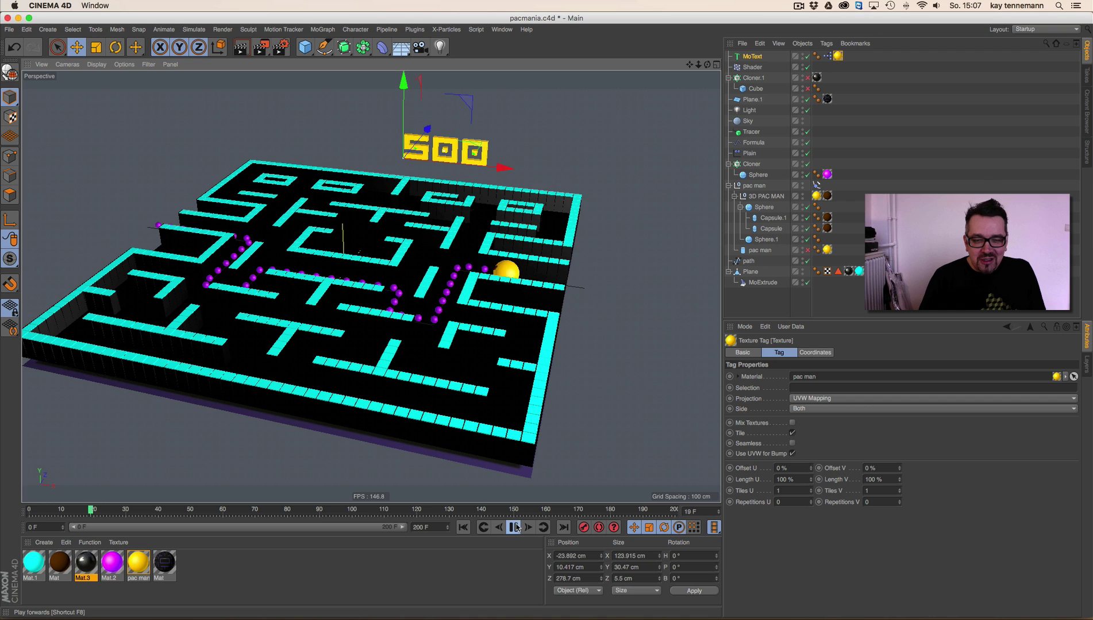
left_click(513, 527)
left_click(463, 528)
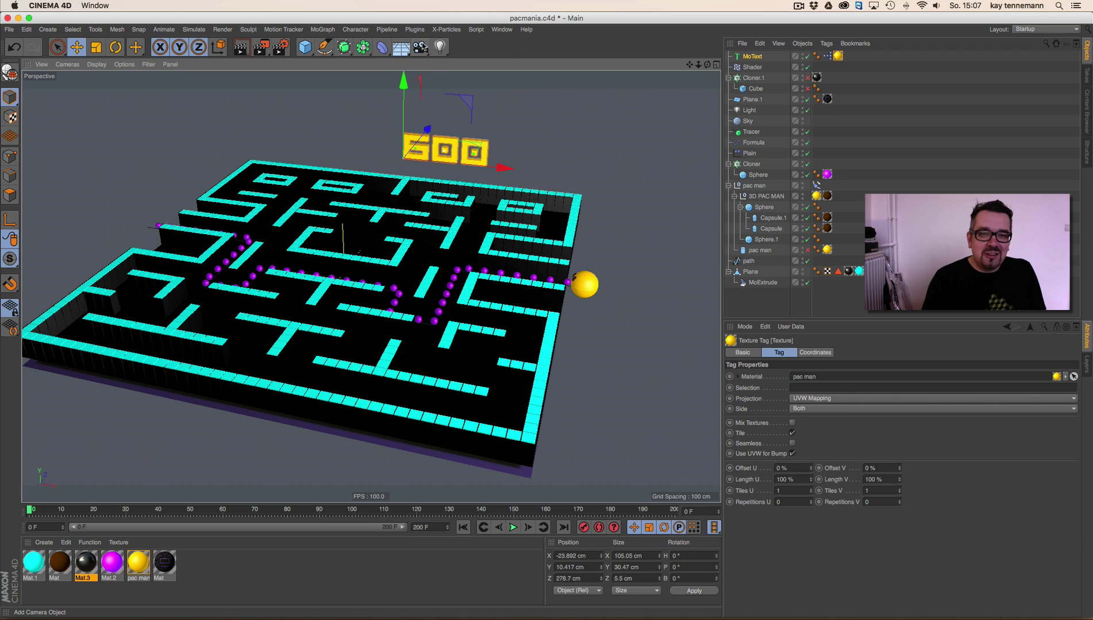
Step: Add a camera to the scene and look through it in the perspective view
left_click(420, 48)
left_click(68, 65)
left_click(178, 94)
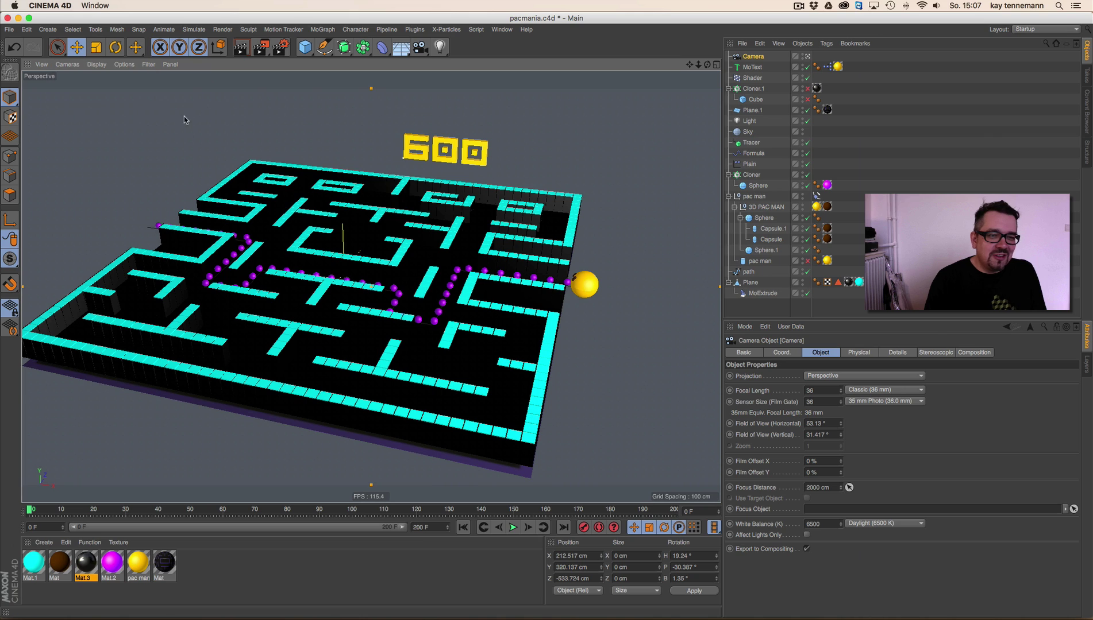
Step: Add a Target tag to the Camera and set the pac man null as its target object
right_click(760, 56)
mouse_move(767, 61)
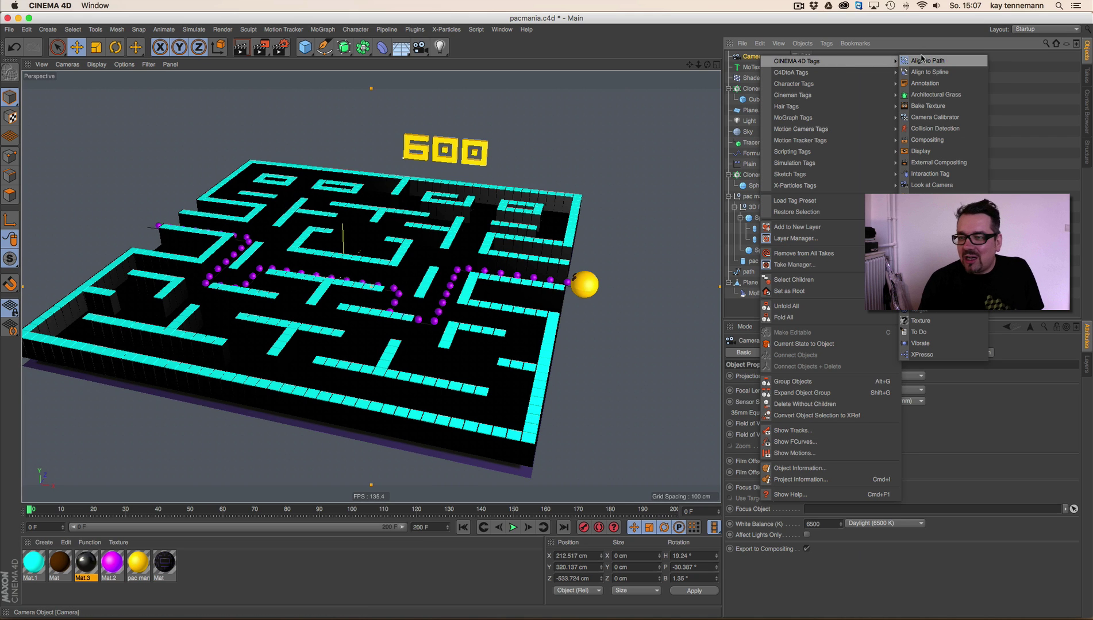
left_click(919, 309)
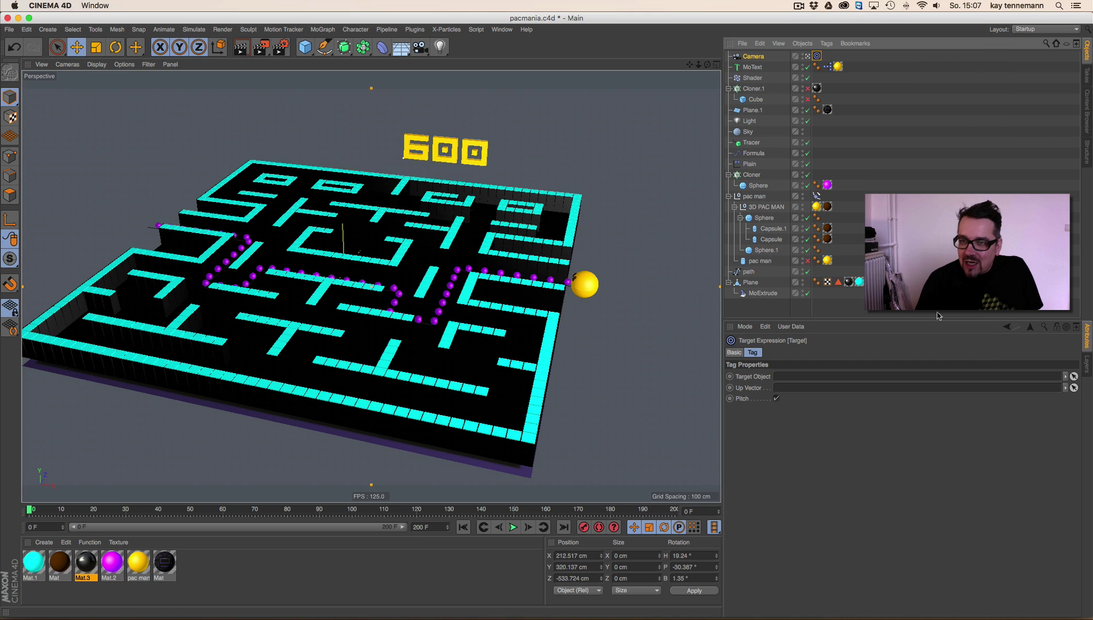
left_click_drag(753, 197, 781, 384)
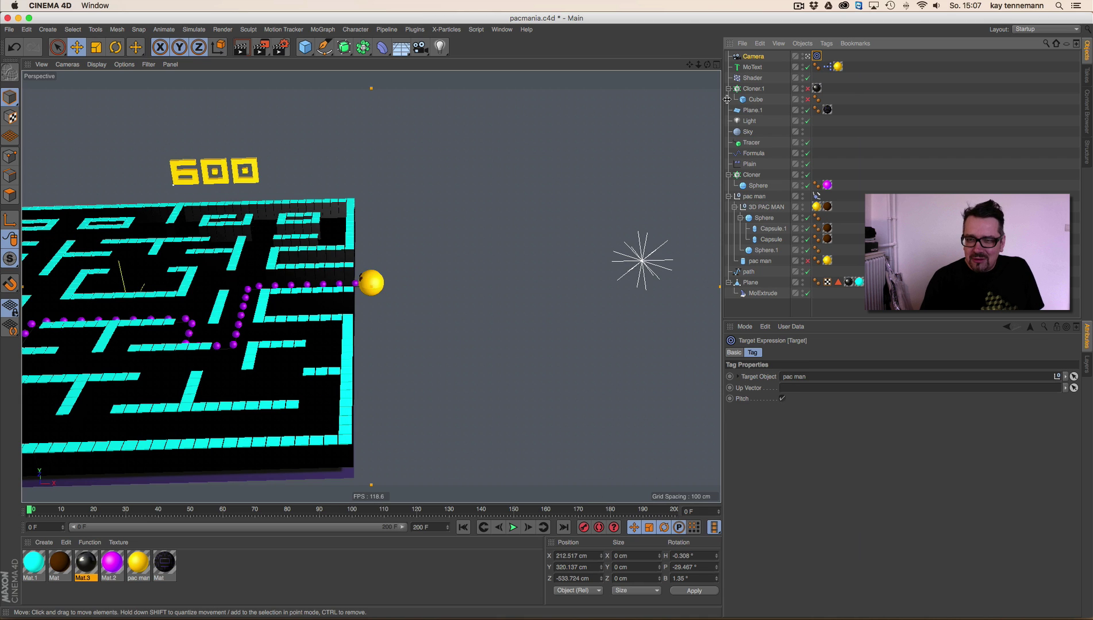
Step: Move the targeted camera to about X -227 cm, Y 323 cm, Z -516 cm for an angled view of the maze
left_click_drag(701, 67, 719, 69)
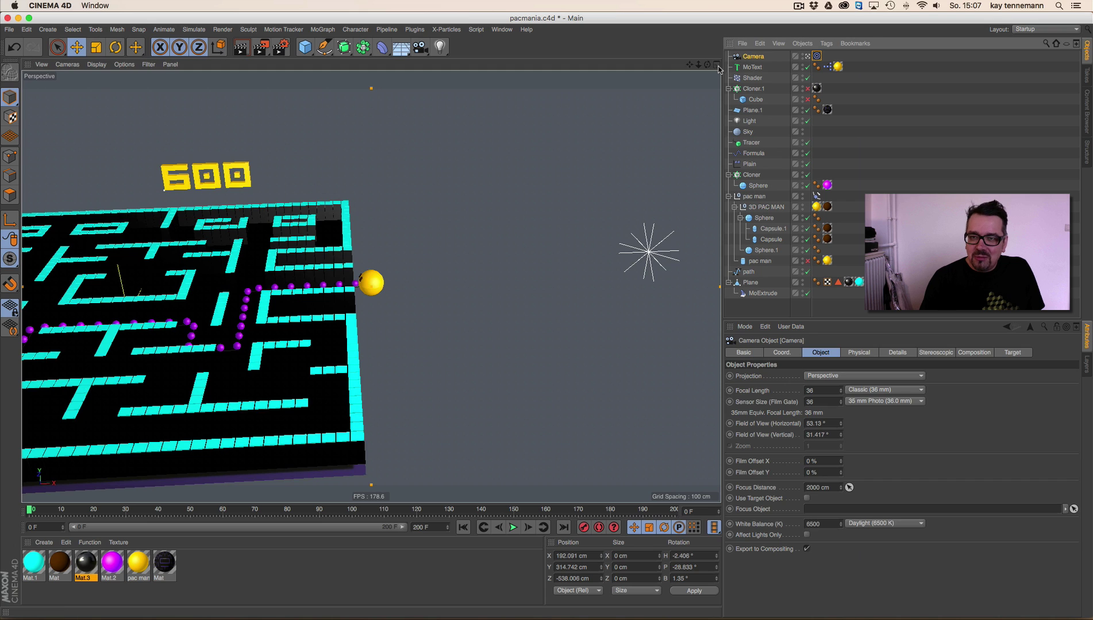
left_click(717, 64)
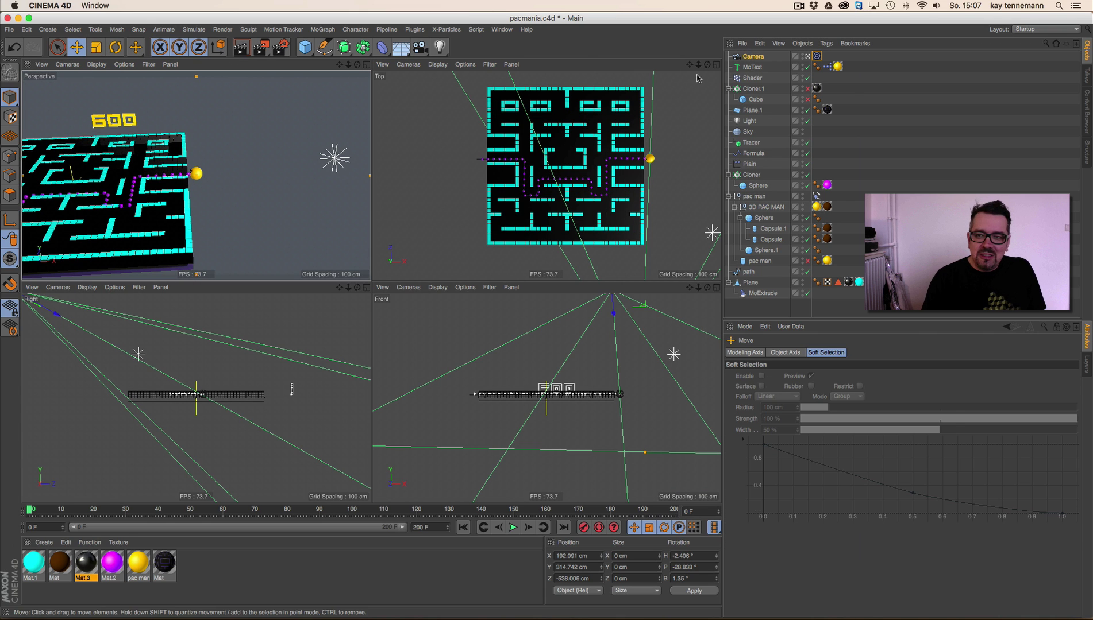
scroll(697, 79, "down", 5)
left_click_drag(629, 242, 571, 237)
key("F1")
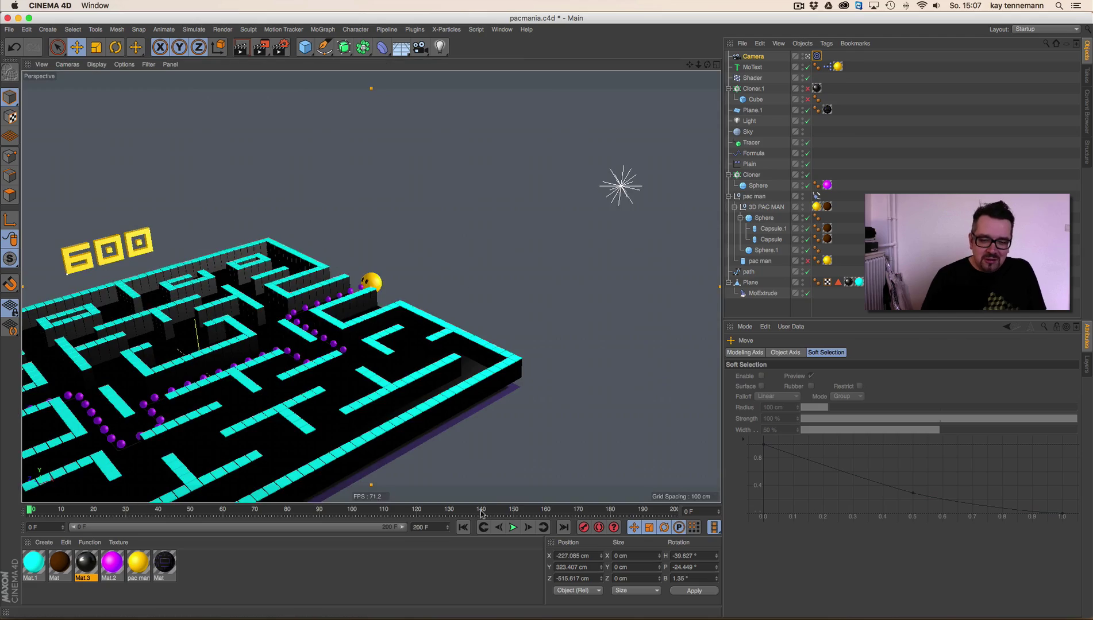
Step: Play the animation through the targeted camera, rewind it, and return the perspective view to the default camera
left_click(513, 527)
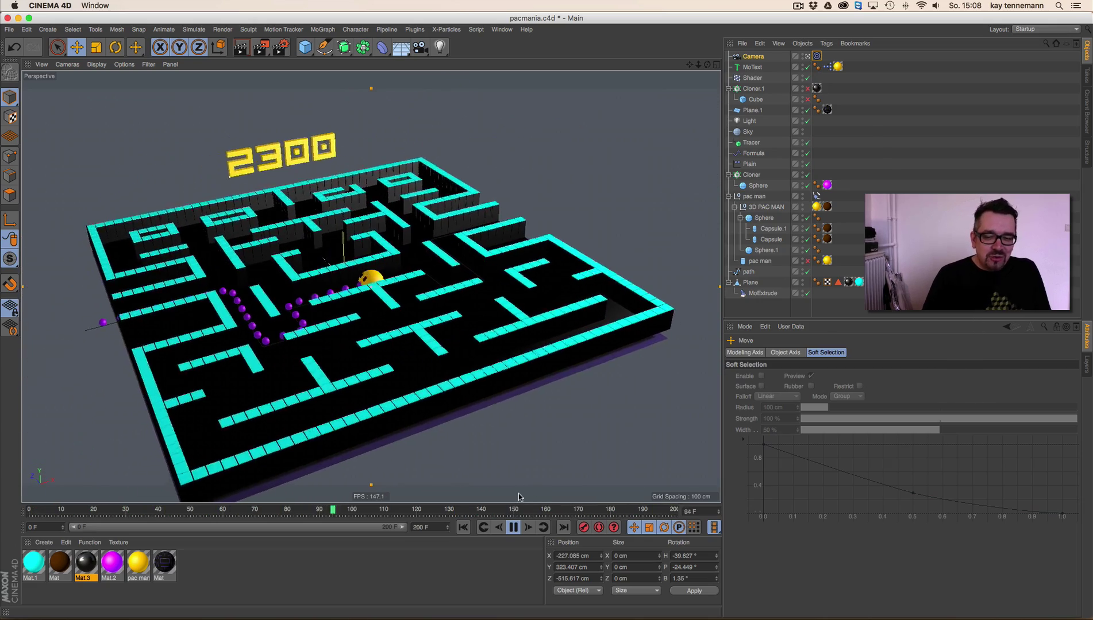
left_click(513, 527)
left_click(463, 527)
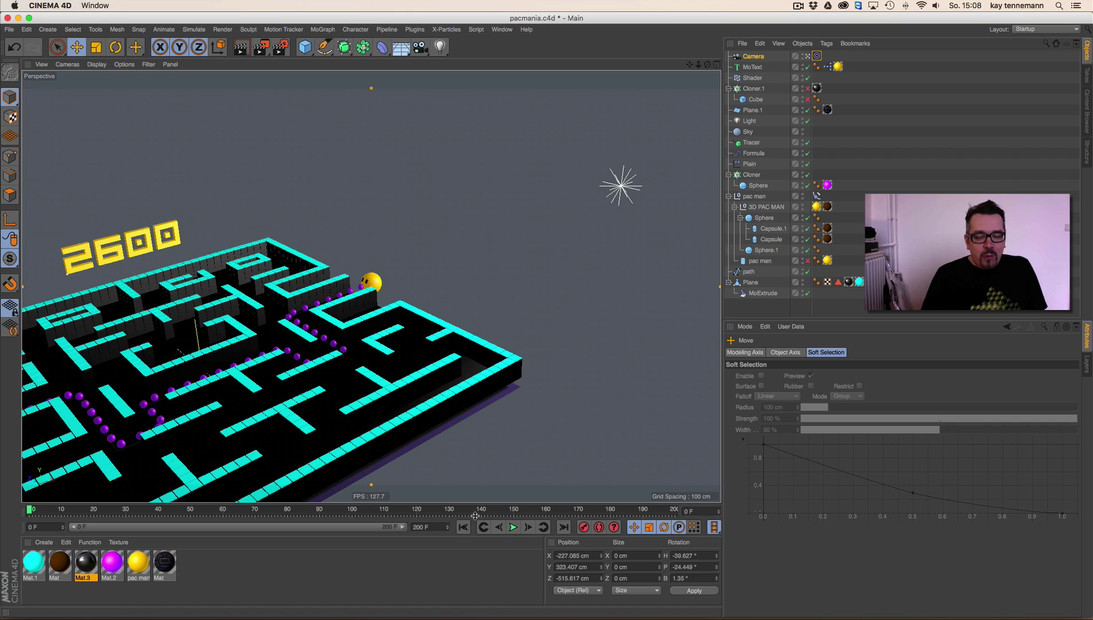
left_click(67, 64)
mouse_move(92, 87)
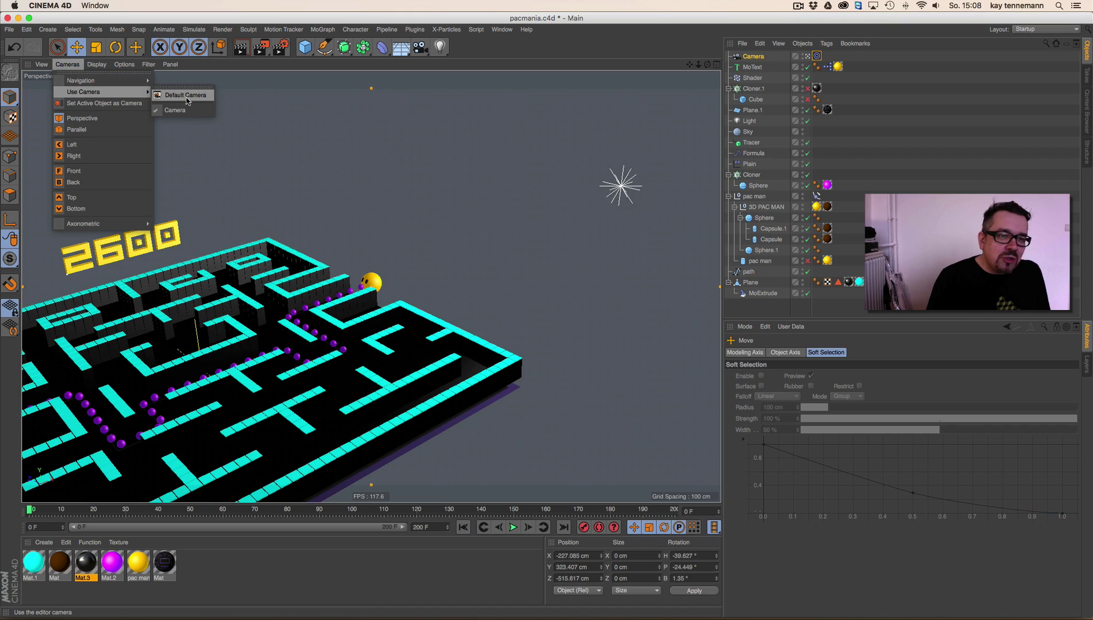
left_click(187, 92)
left_click_drag(419, 265, 333, 290, "alt")
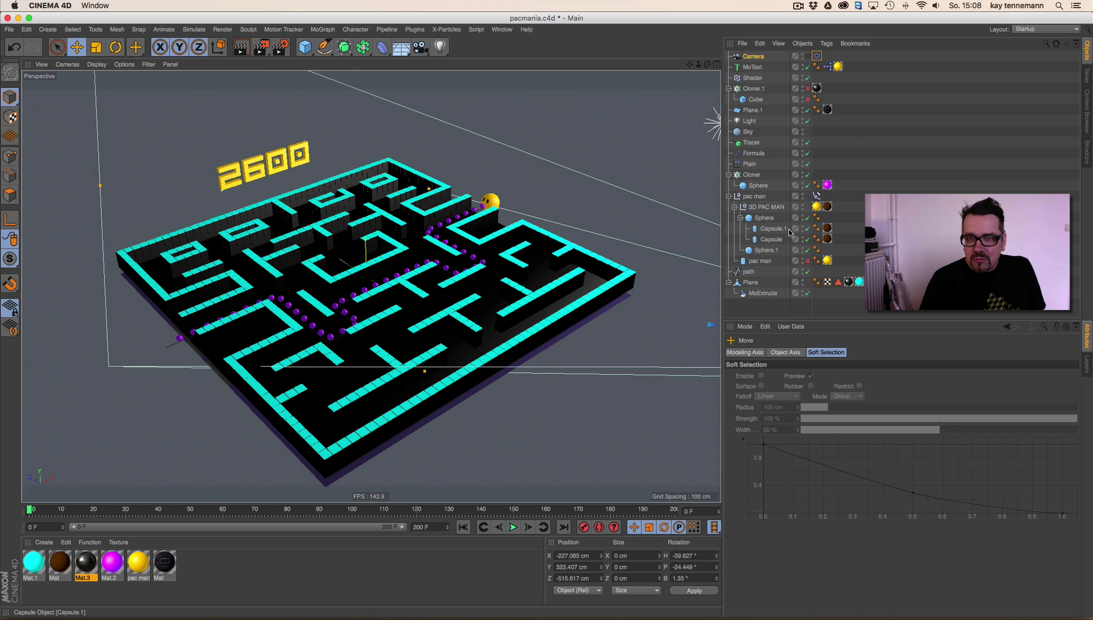
Step: Turn off the MoExtrude deformer under Plane and save the project
left_click(807, 293)
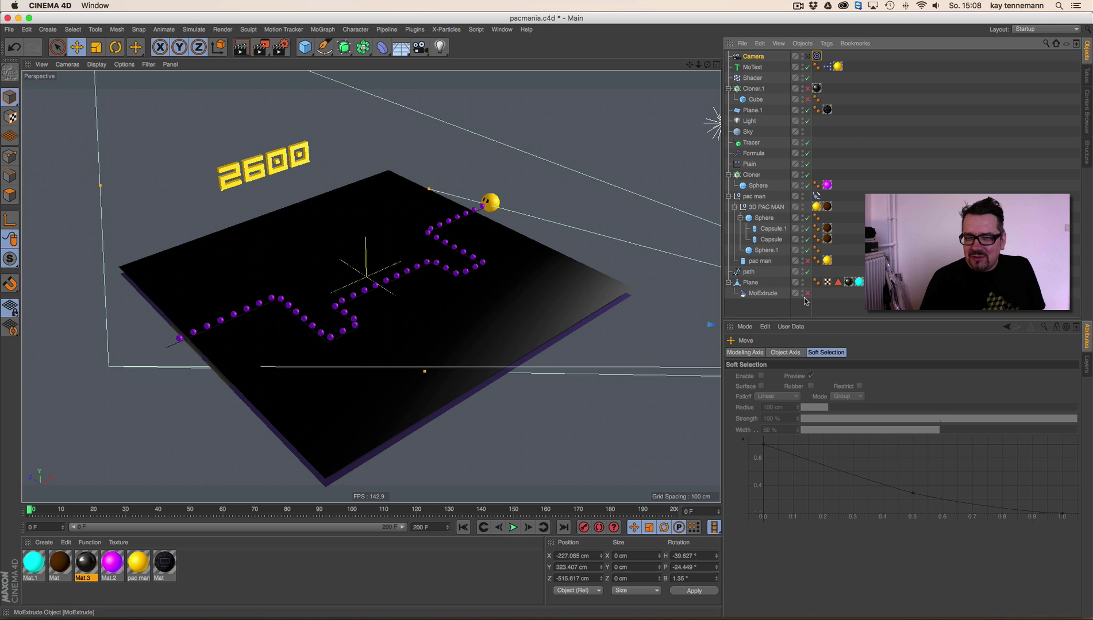
left_click(9, 30)
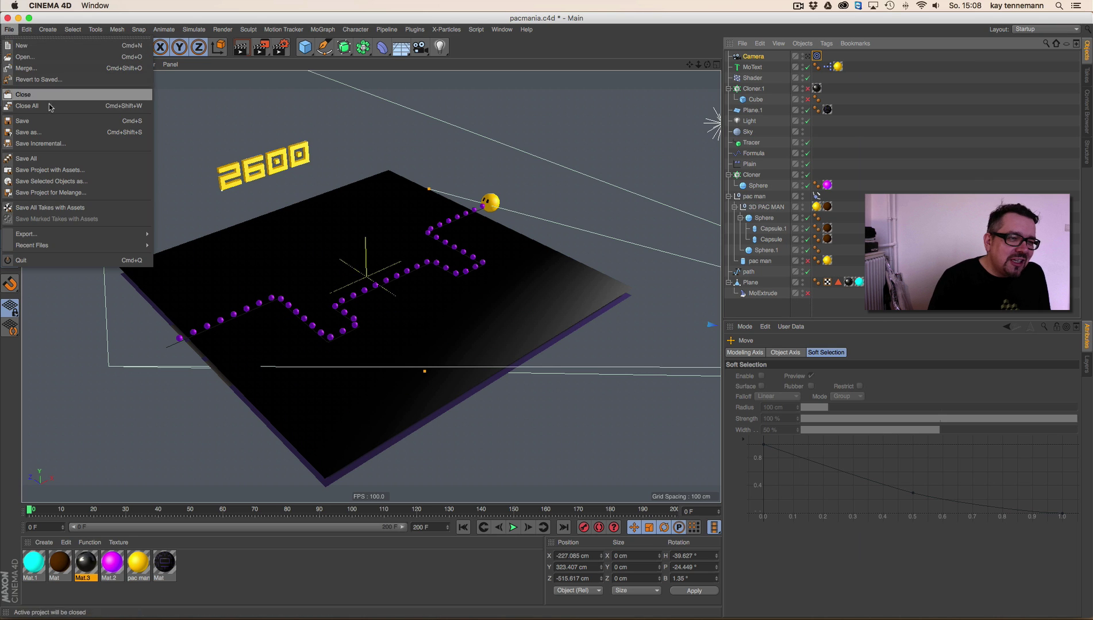
left_click(52, 122)
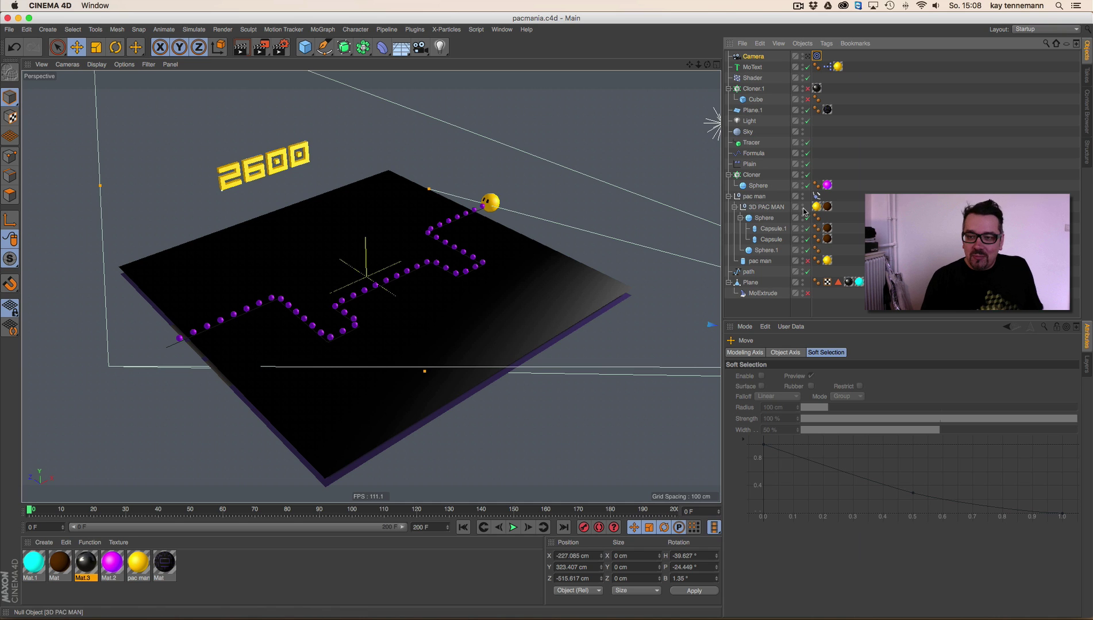
Step: Replace the path with Plane.1 as the Cloner's distribution object, and open the Cloner's Transform Y position for editing
left_click(749, 175)
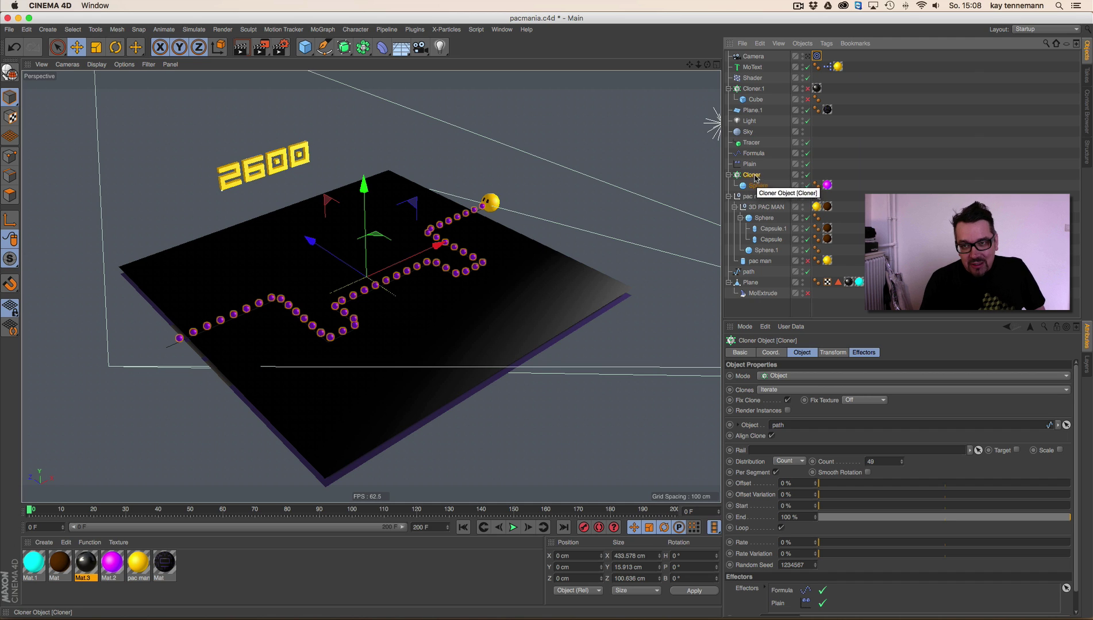
left_click(801, 354)
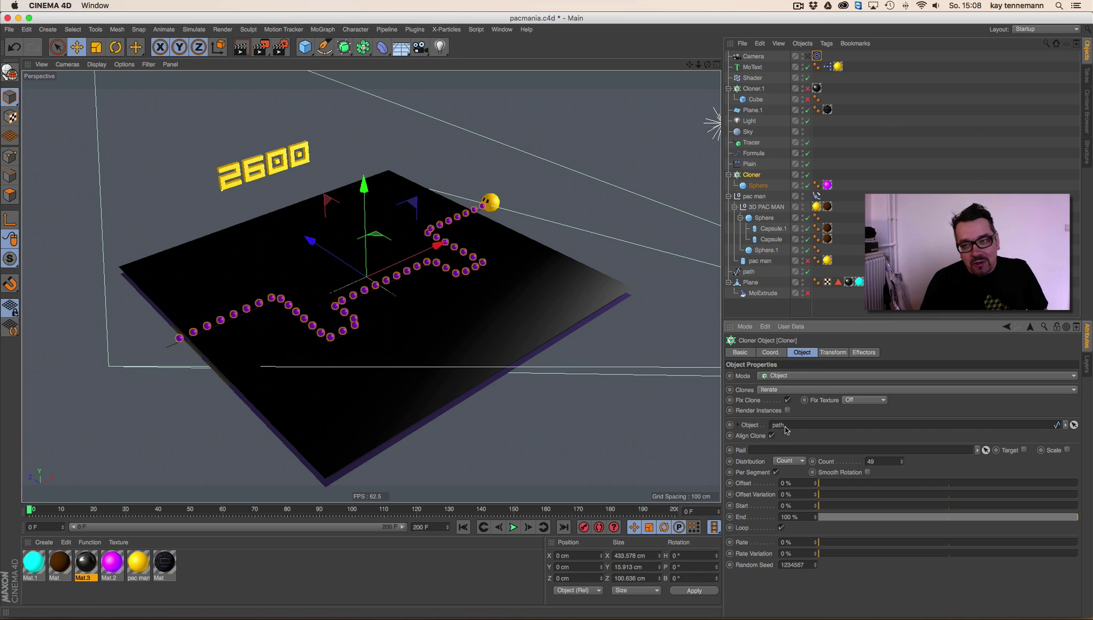
left_click_drag(753, 110, 793, 433)
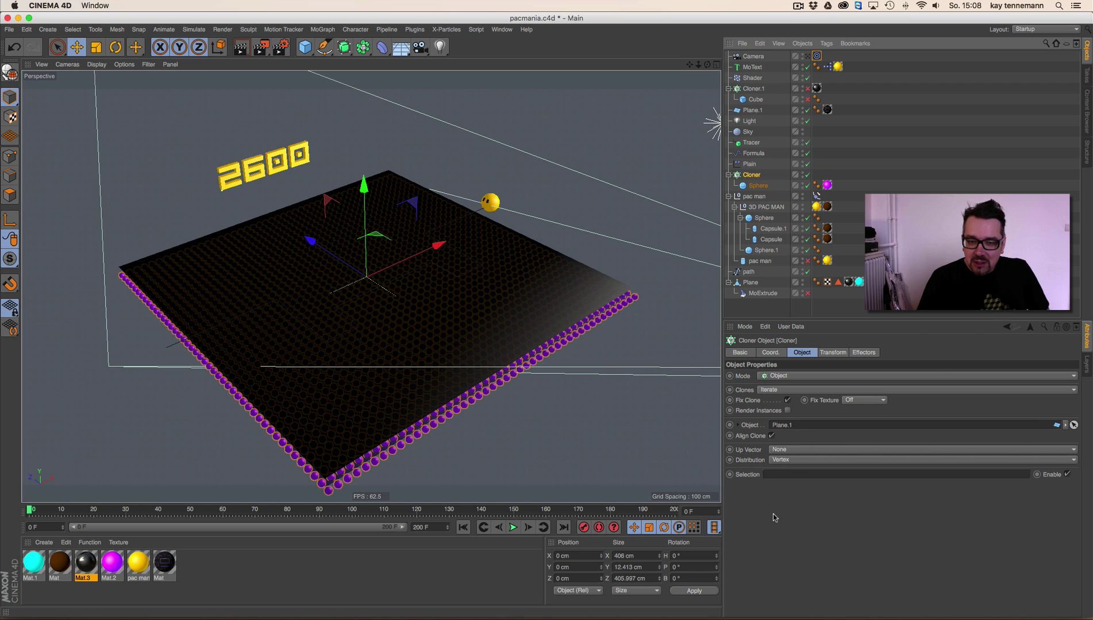
left_click(834, 353)
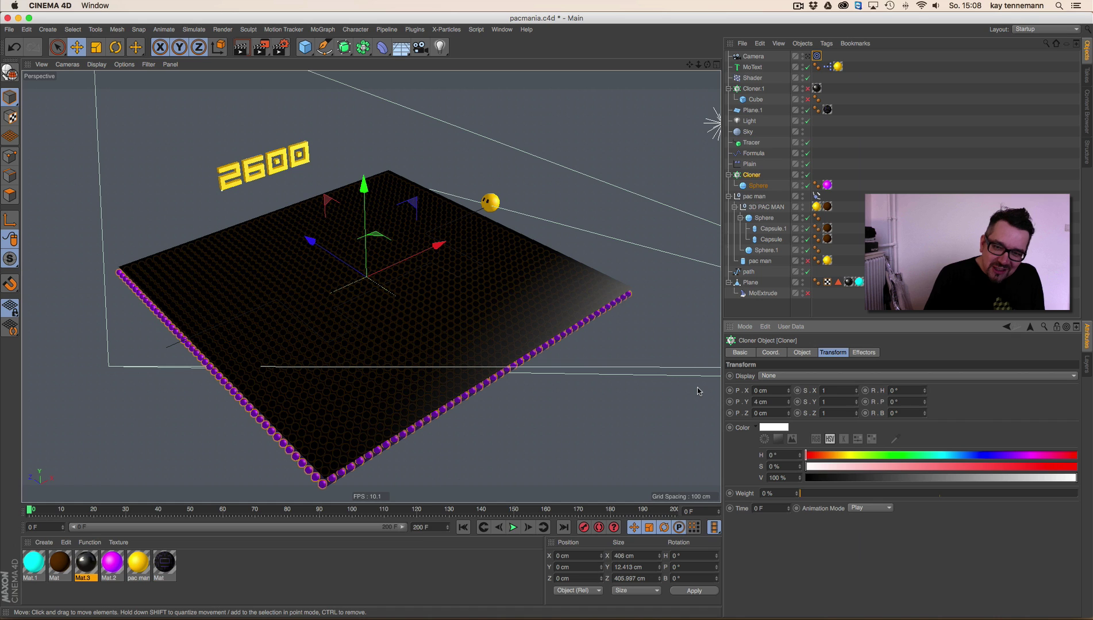
double_click(757, 402)
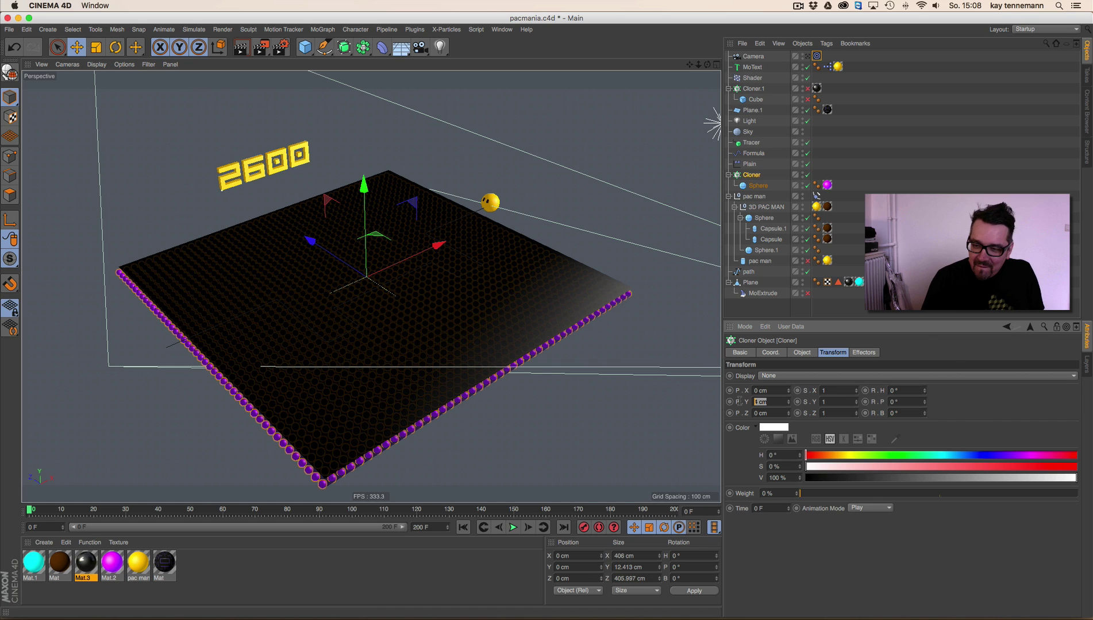
Step: Try the -Y orientation on Plane.1 and restore it to +Y
left_click(752, 110)
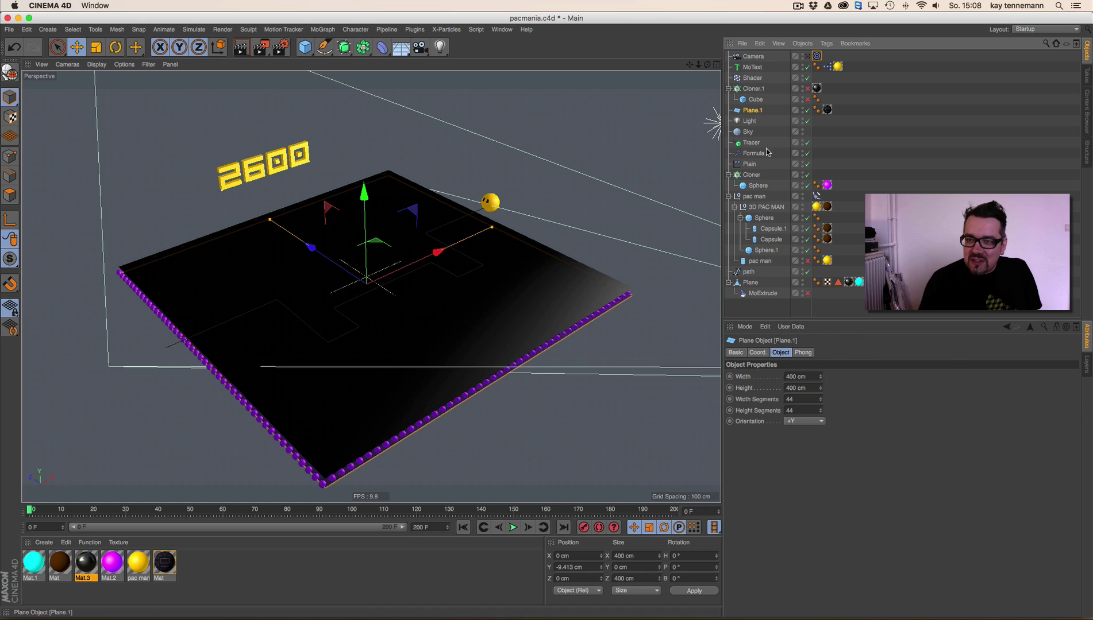
left_click(804, 421)
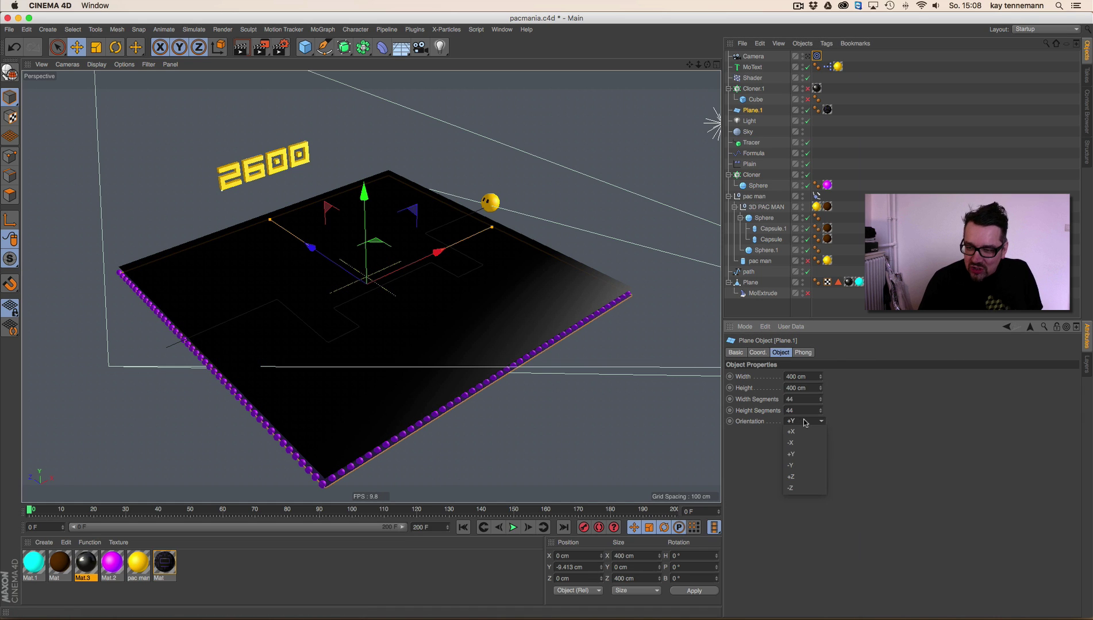
left_click(803, 466)
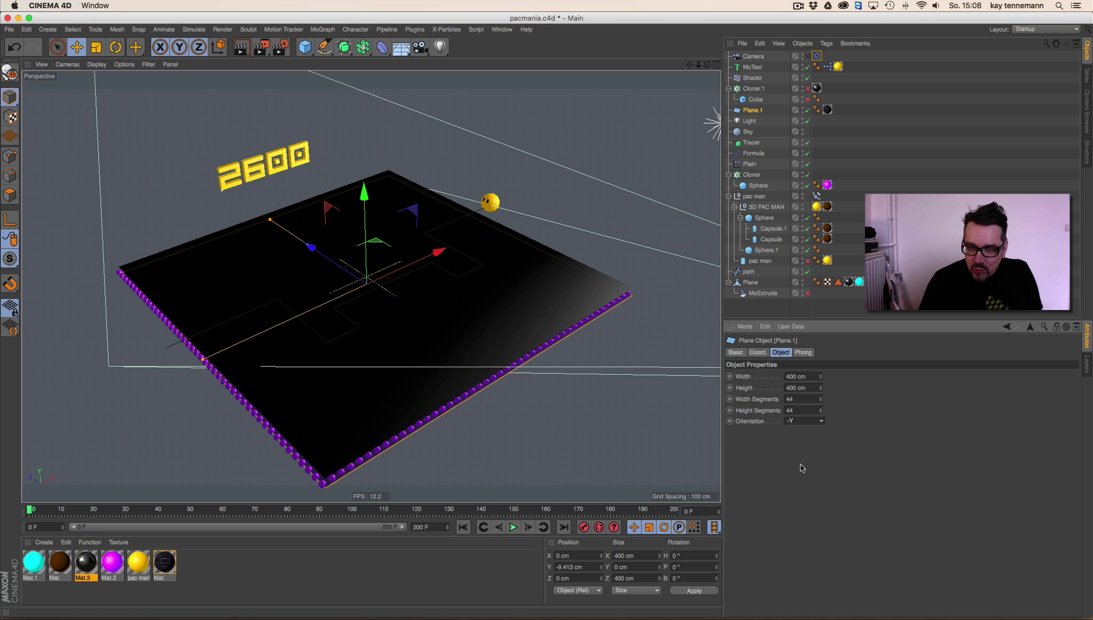
left_click(806, 423)
left_click(803, 454)
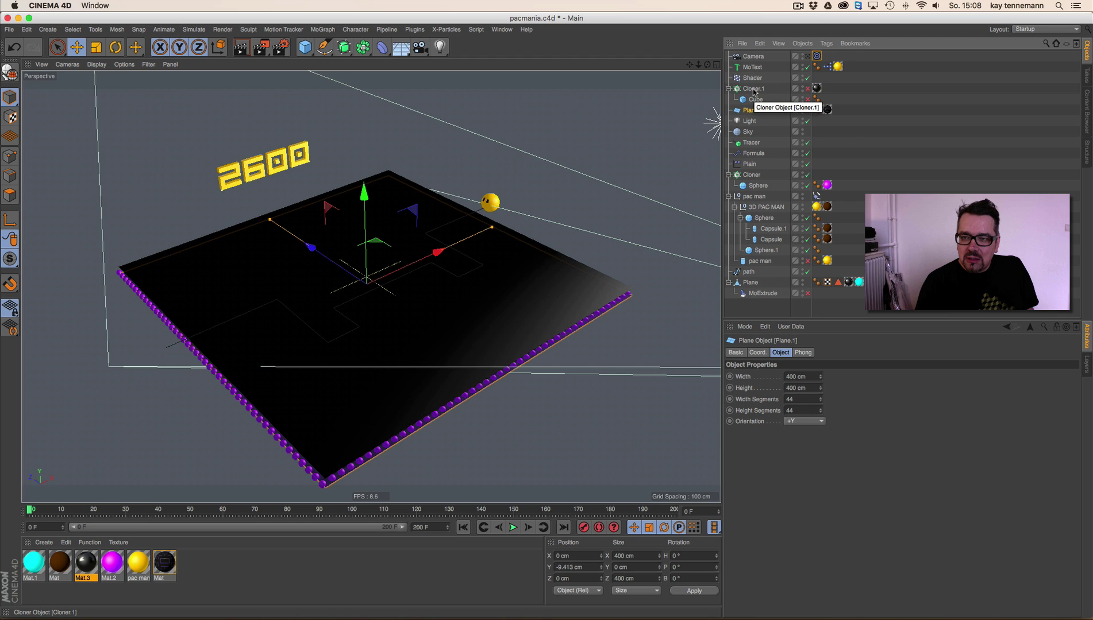
Step: Disable the Cloner's Formula and Plain effectors and set its Transform position to Y 3 cm and Z 20 cm
left_click(751, 175)
left_click(864, 353)
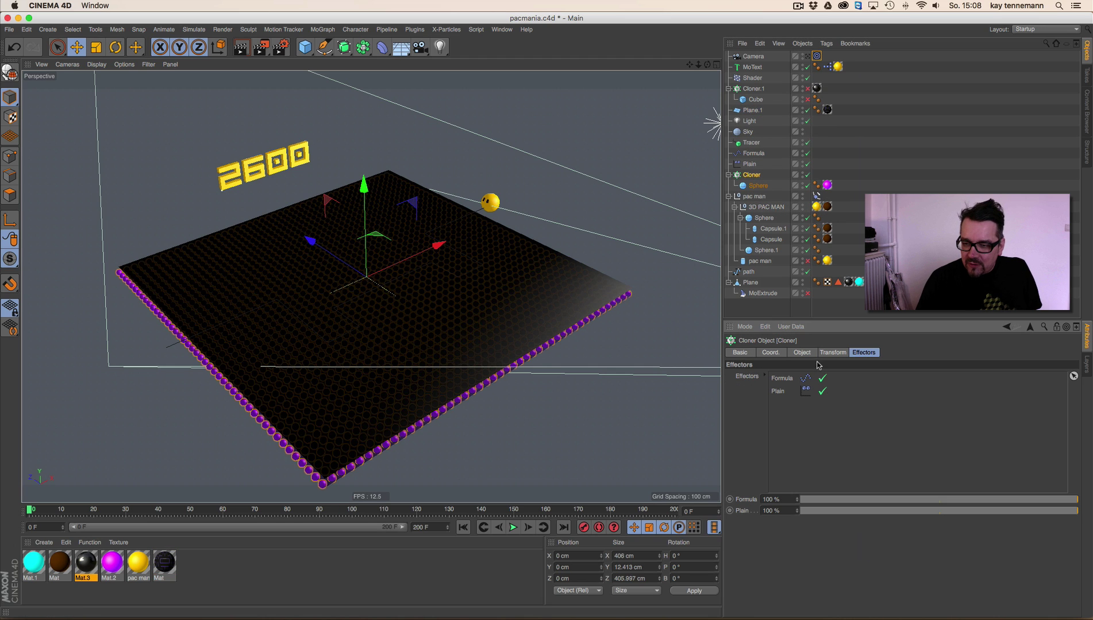
left_click(822, 379)
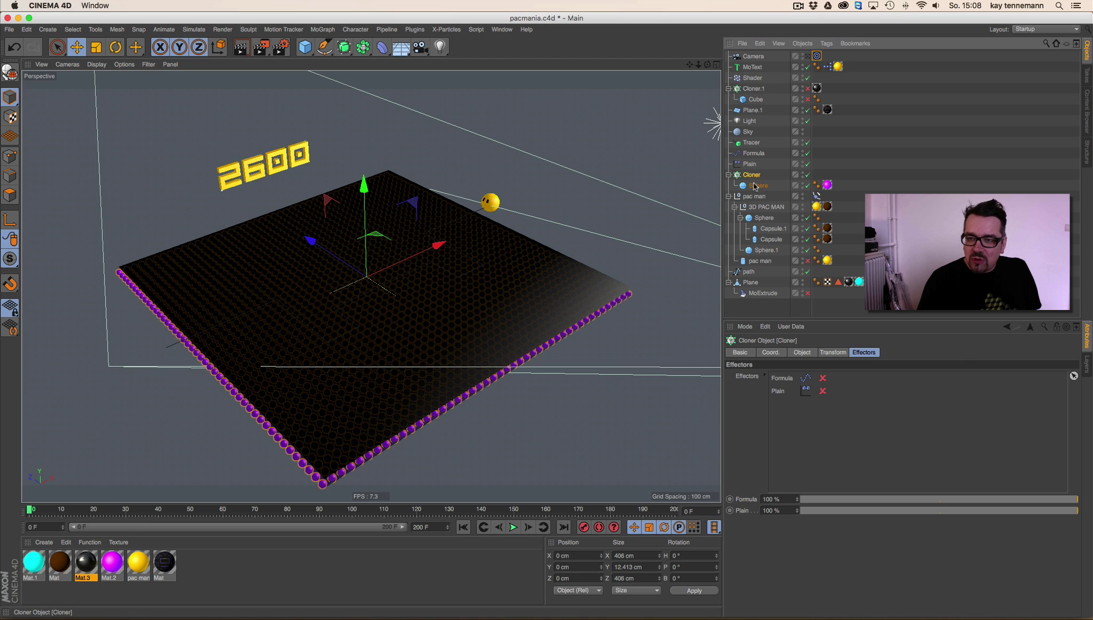
left_click(826, 353)
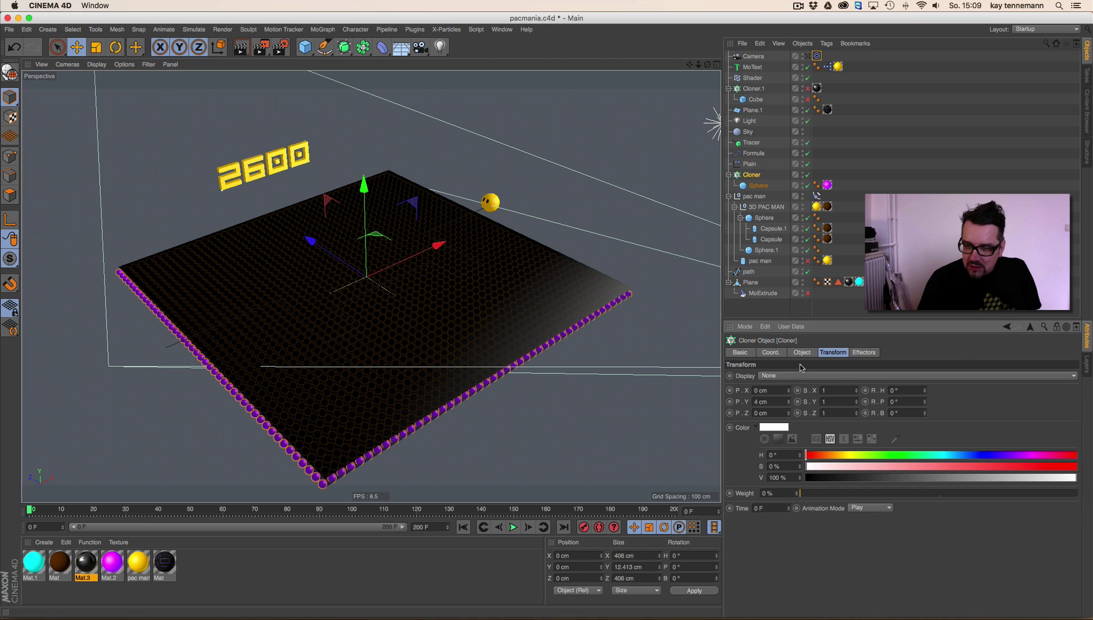
left_click_drag(791, 403, 791, 402)
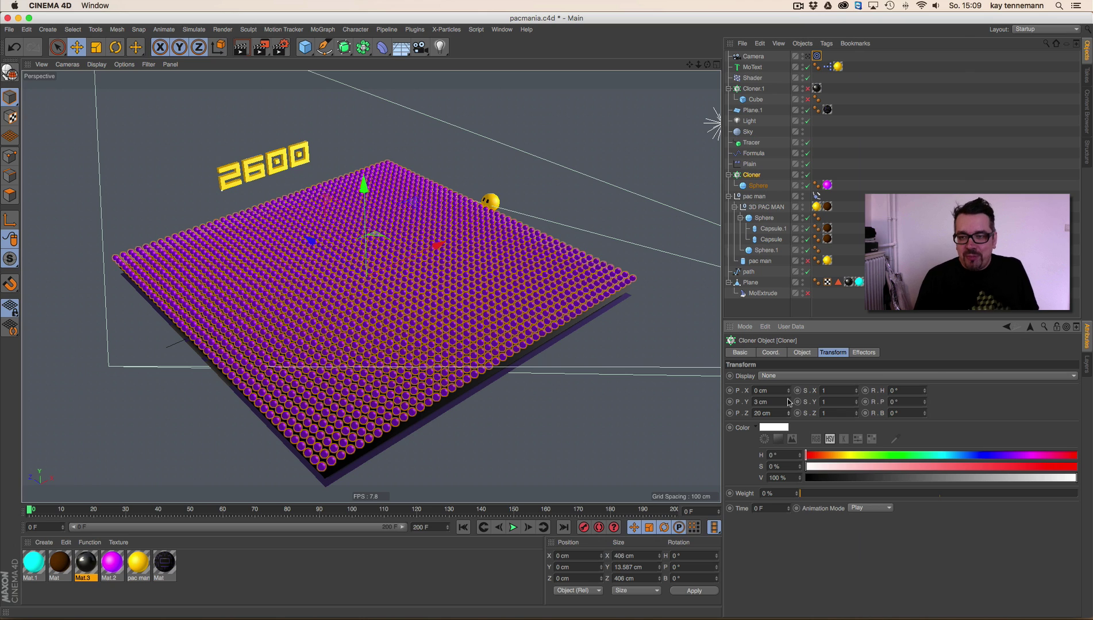
Step: Turn off the Cloner, collapse the pac man group, and play the animation to check the Tracer's trail behind pac man
left_click(807, 175)
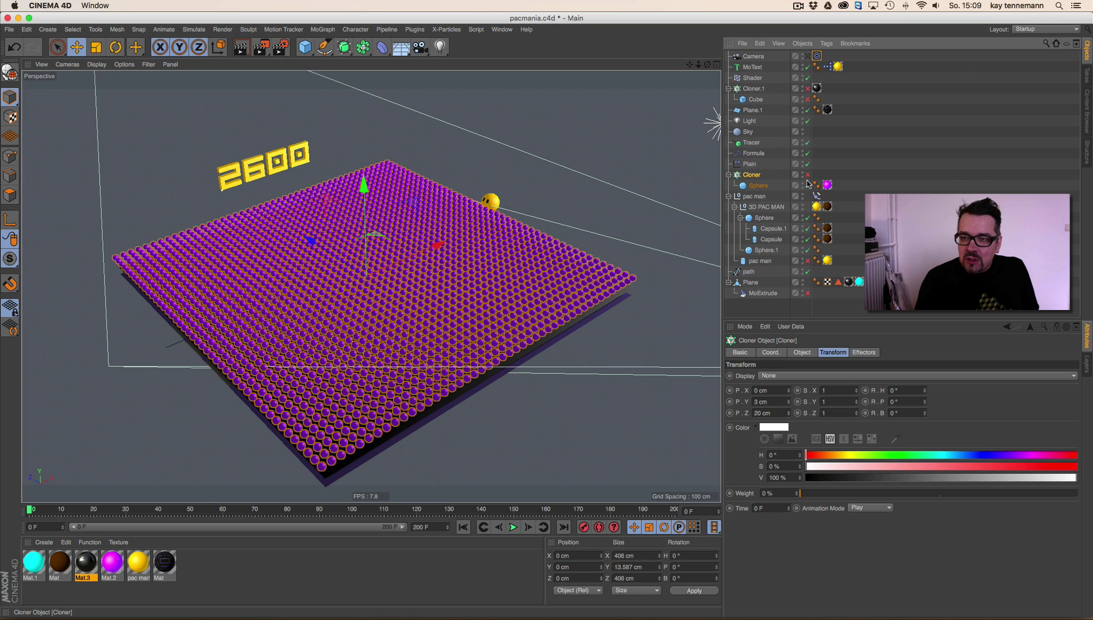
left_click(728, 196)
left_click(753, 247)
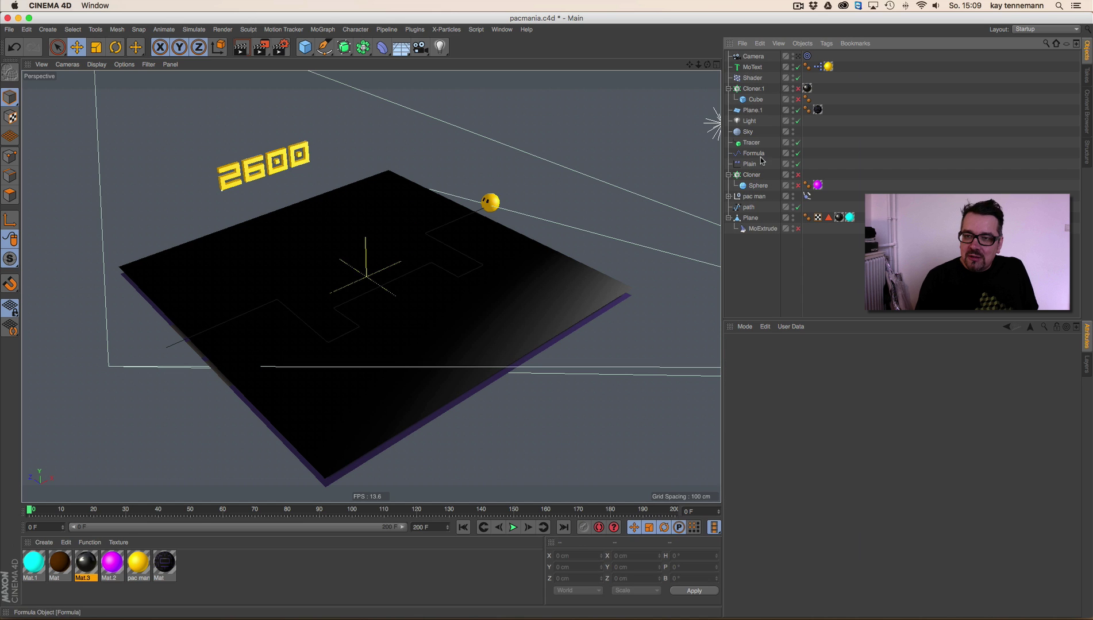
left_click(751, 143)
left_click(513, 528)
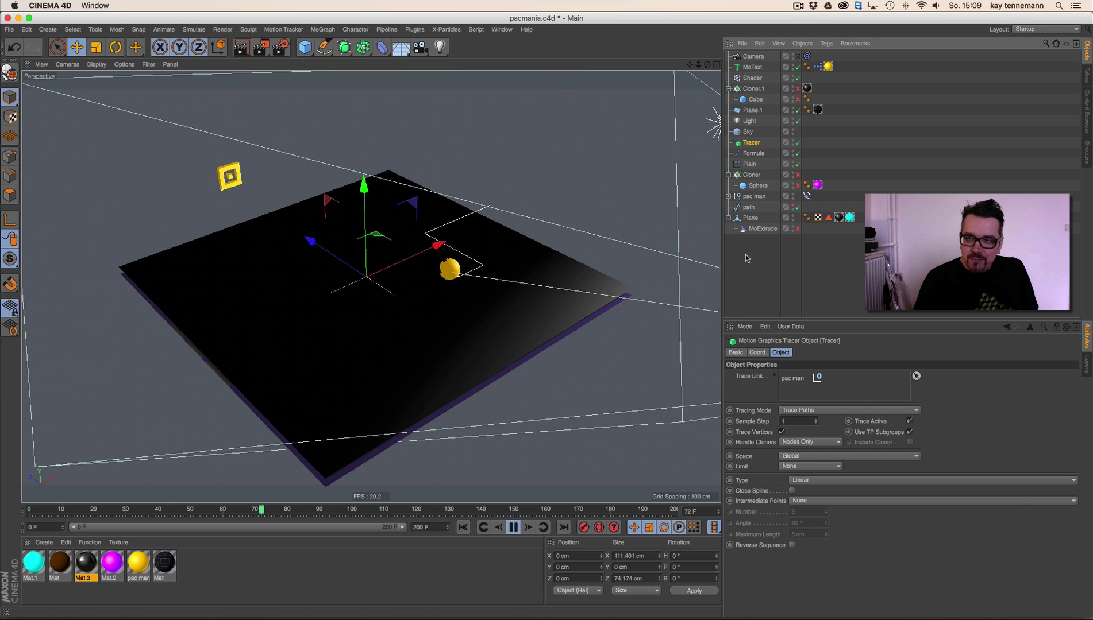
key("F8")
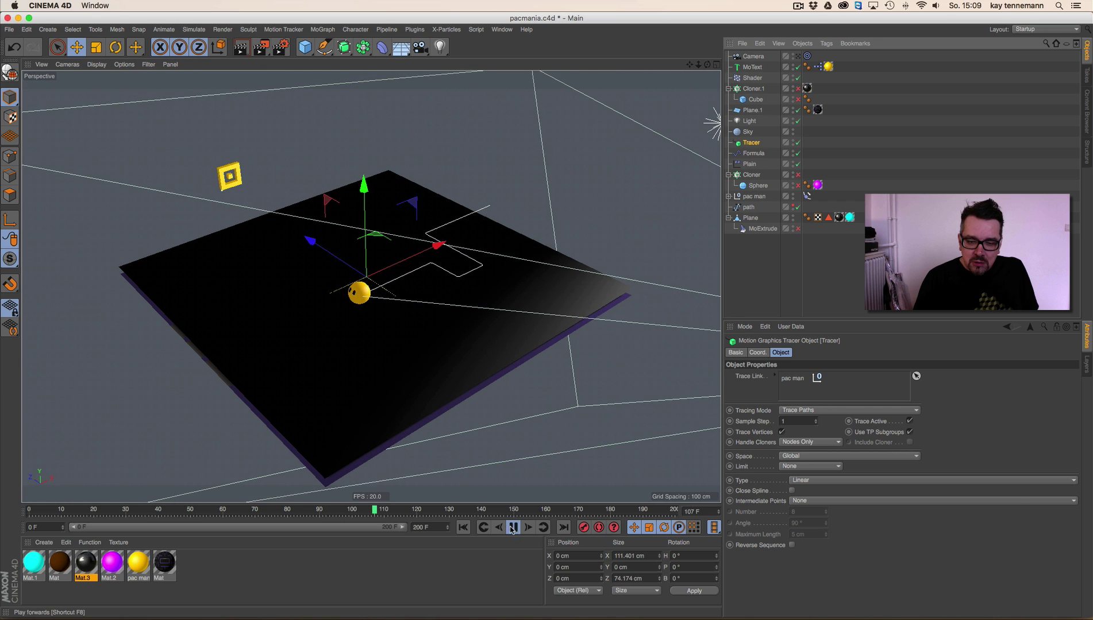
left_click(782, 353)
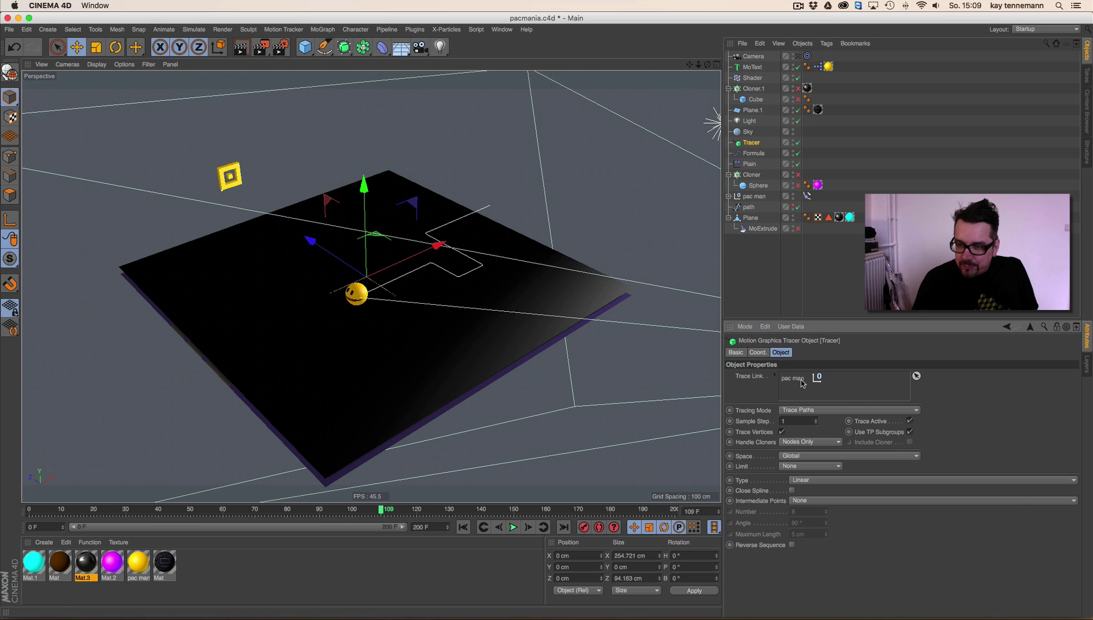
Step: Turn the Cloner and its Sphere back on, enable only the Plain effector, and rewind to the first frame
left_click(752, 175)
left_click(797, 186)
left_click(864, 352)
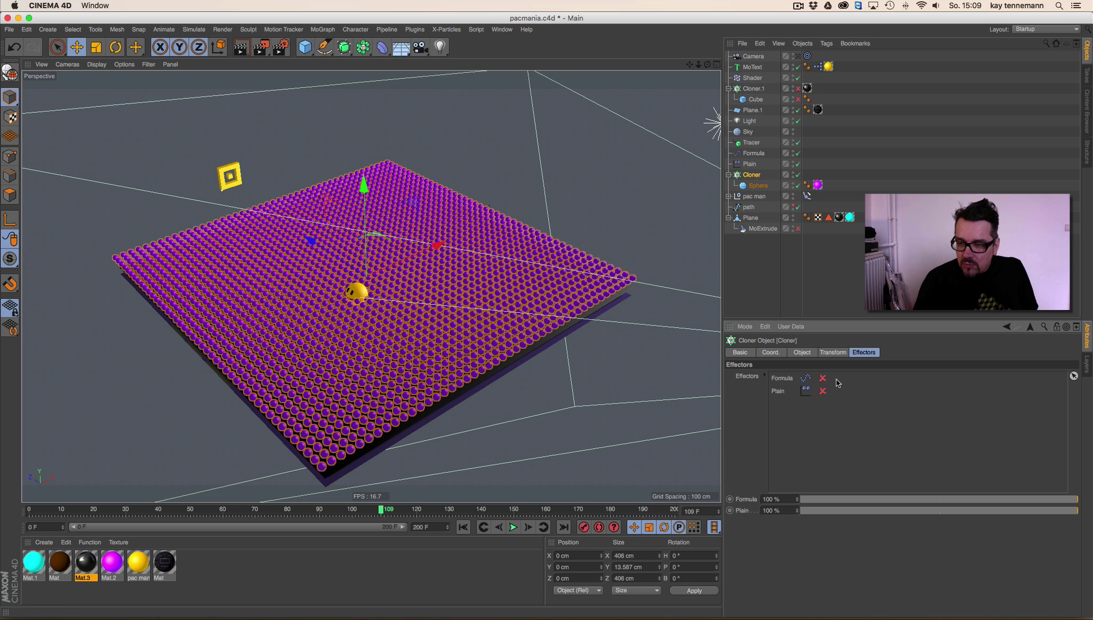
left_click(822, 391)
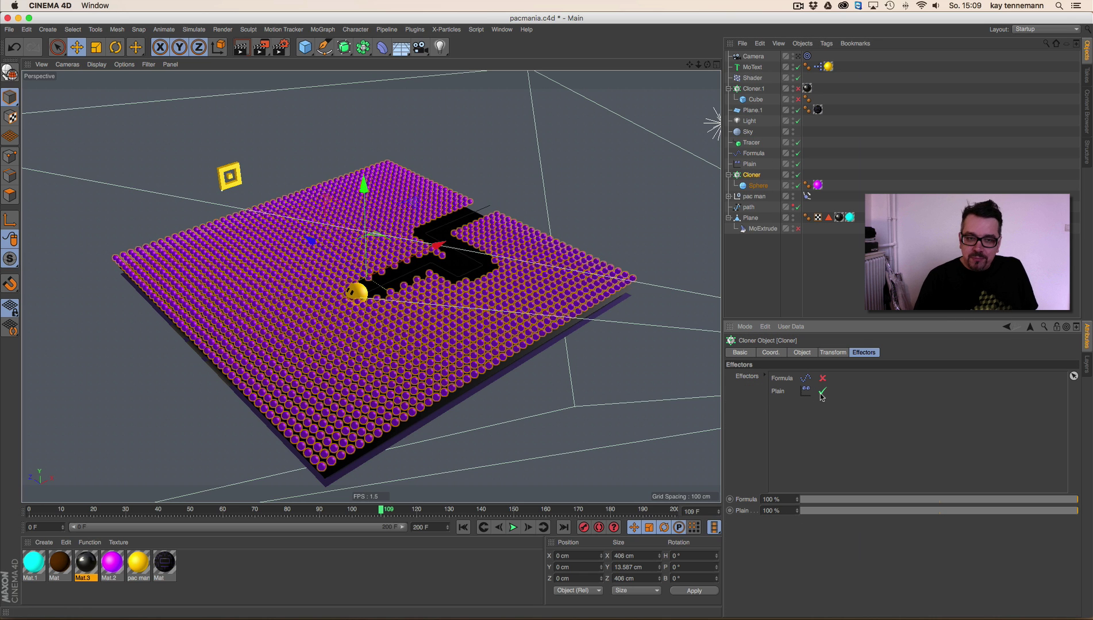
left_click(463, 532)
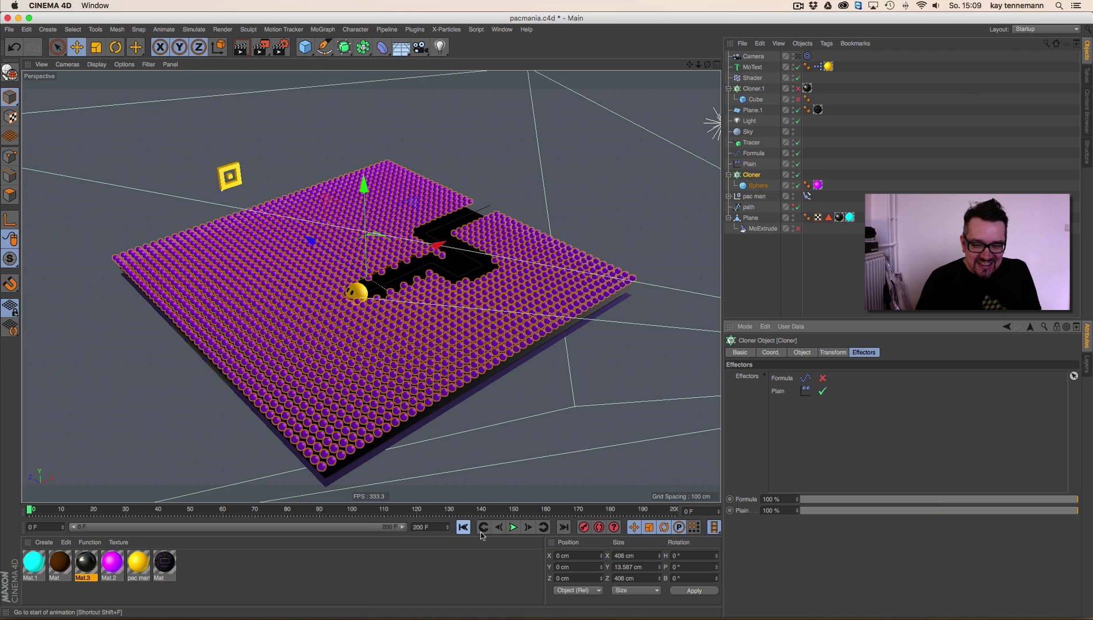
Step: Play the animation, switch the viewport to the scene Camera during playback, and pause it
left_click(513, 528)
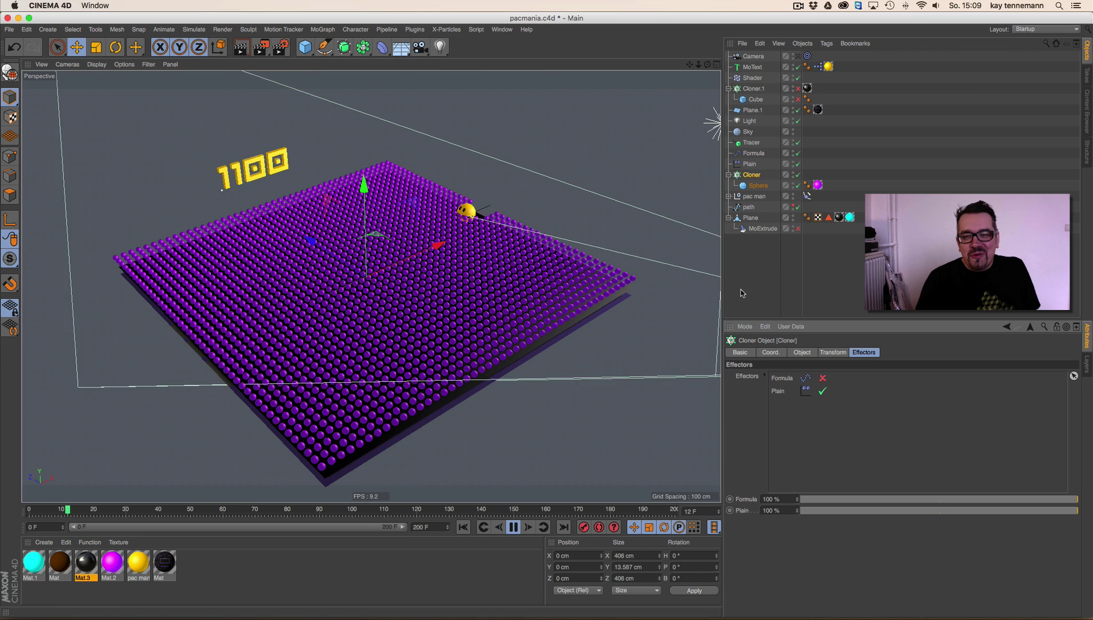
left_click(746, 278)
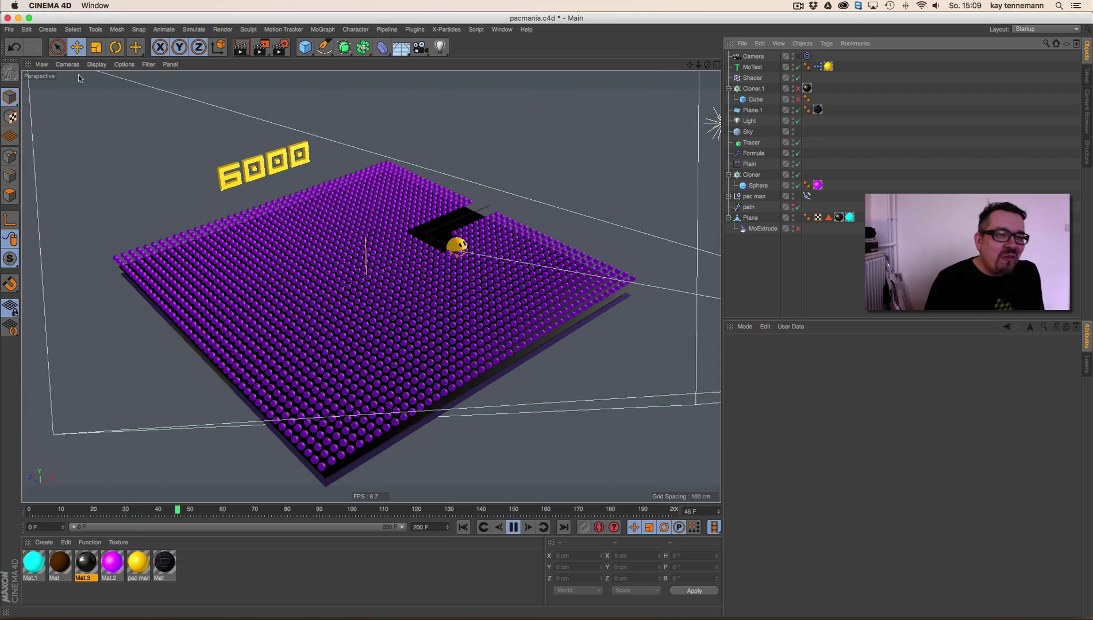
left_click(67, 64)
mouse_move(86, 92)
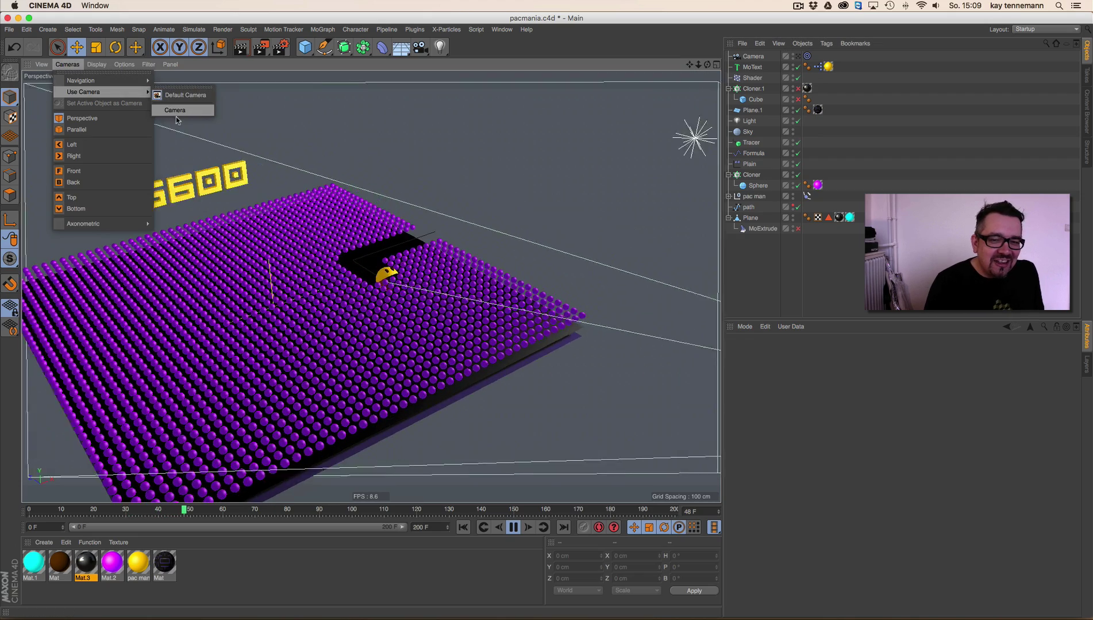
left_click(172, 111)
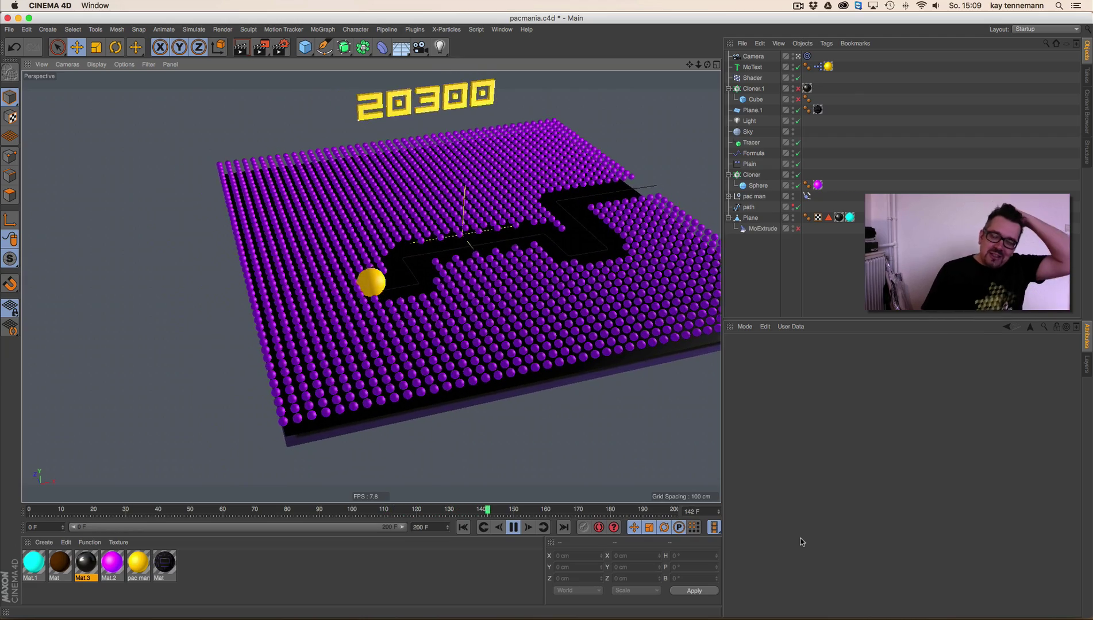
left_click(513, 527)
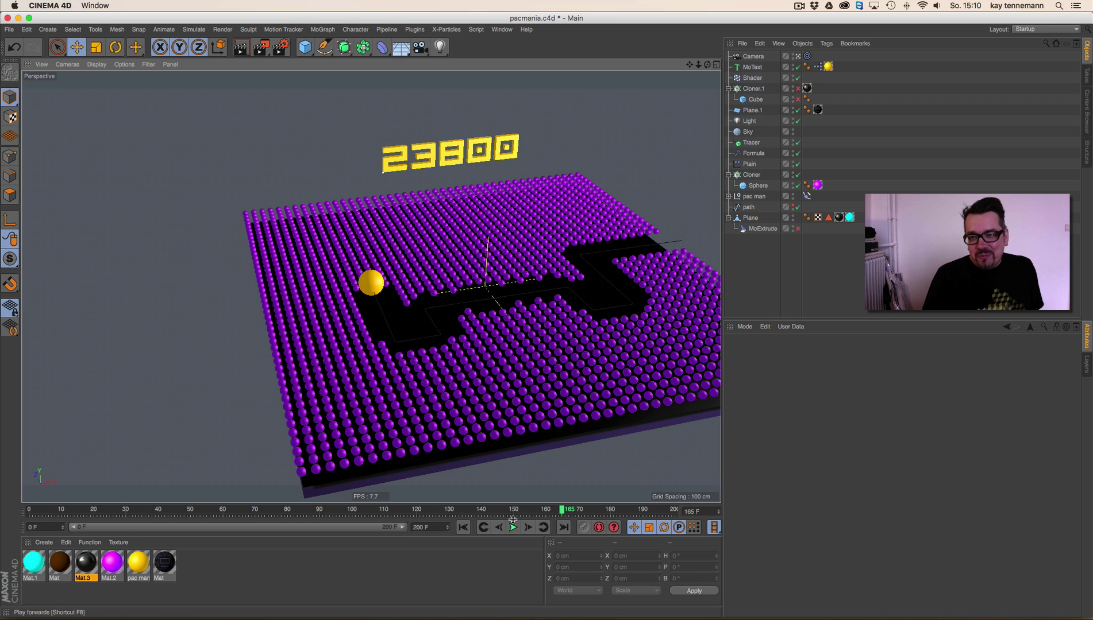
Step: Inspect the MoText object's XPresso counter network, close it, and save the scene
double_click(816, 68)
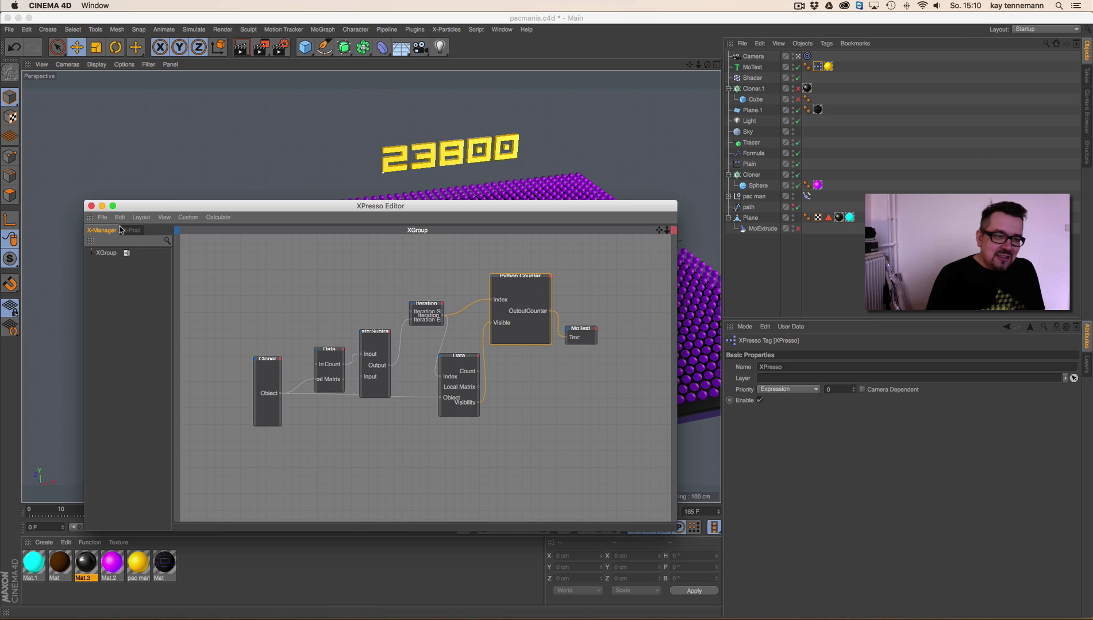
left_click(91, 205)
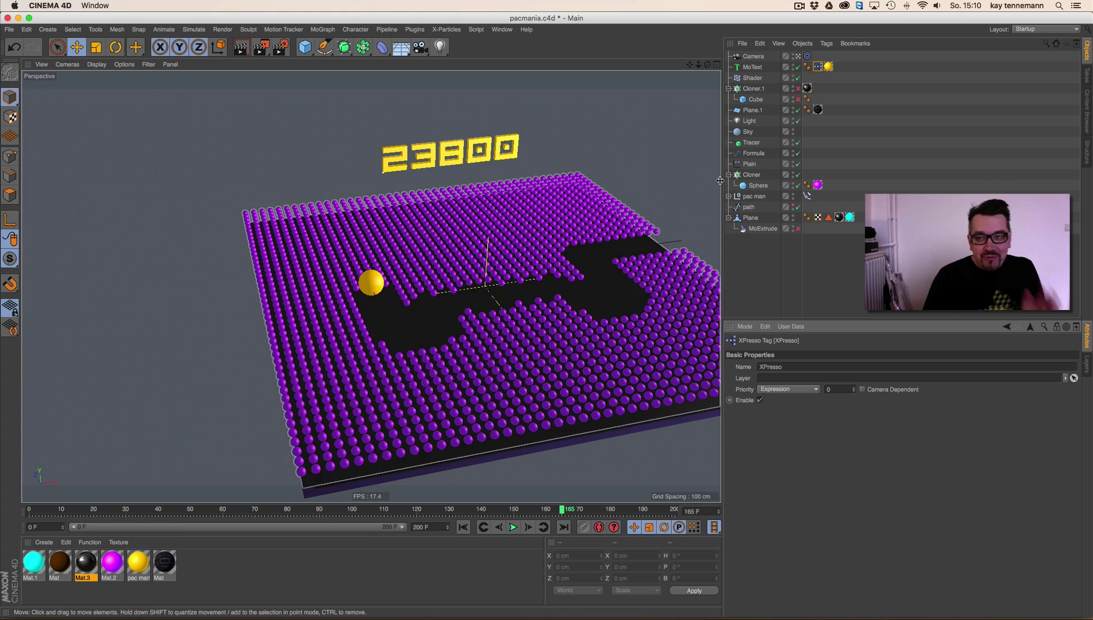
left_click_drag(8, 71, 63, 121)
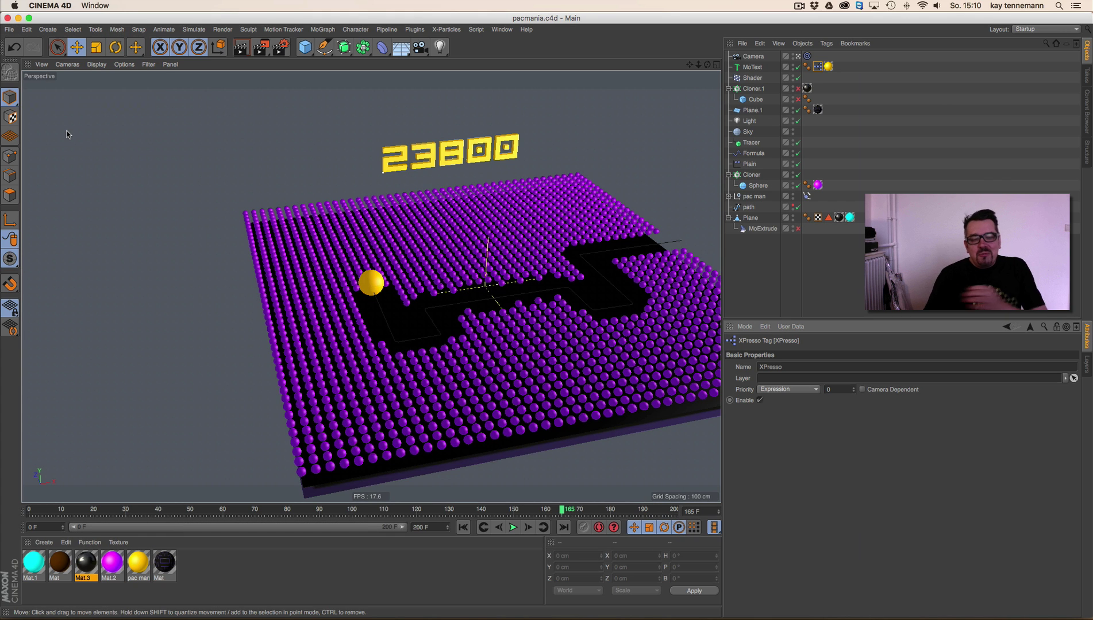
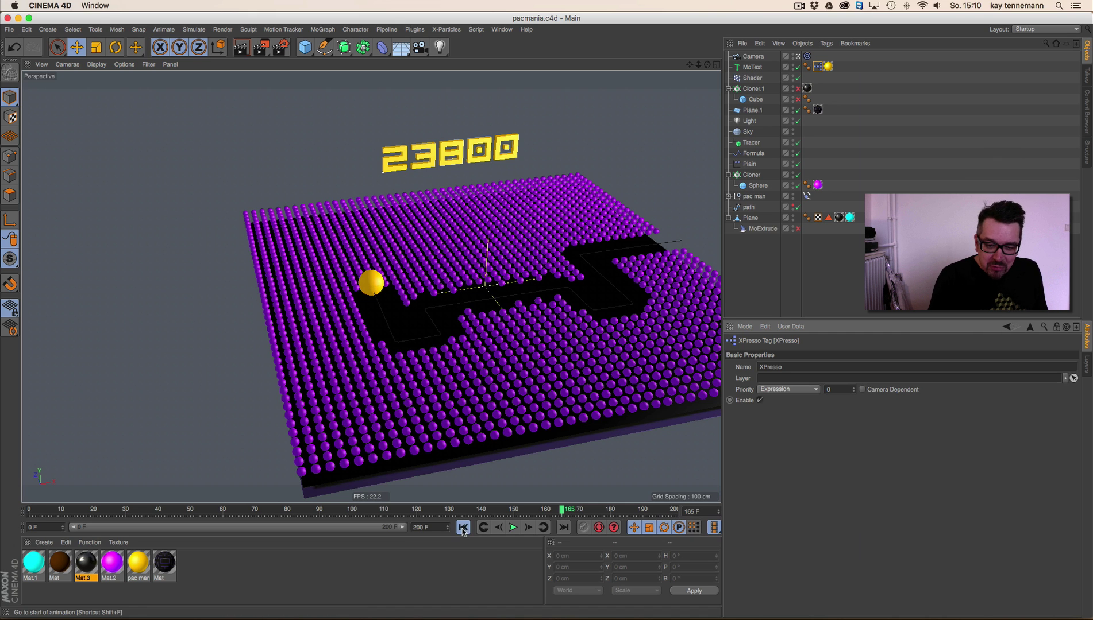
Step: Replay the animation from the first frame through the Camera, pausing at intervals to check the score counter and the cleared spheres
left_click(463, 528)
left_click(513, 528)
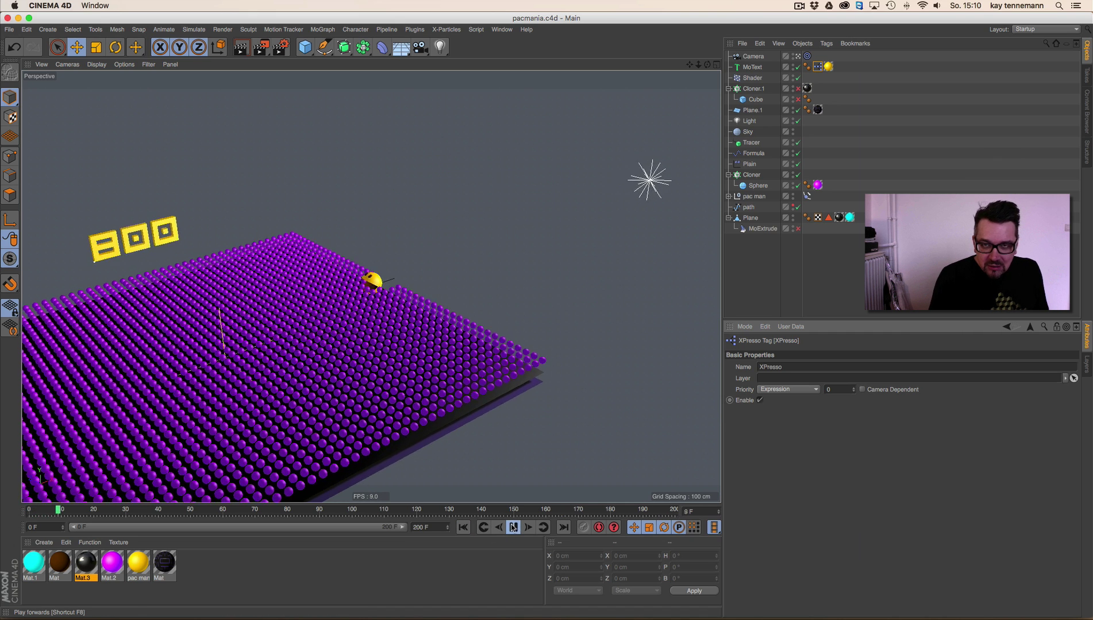
left_click(514, 528)
left_click(513, 528)
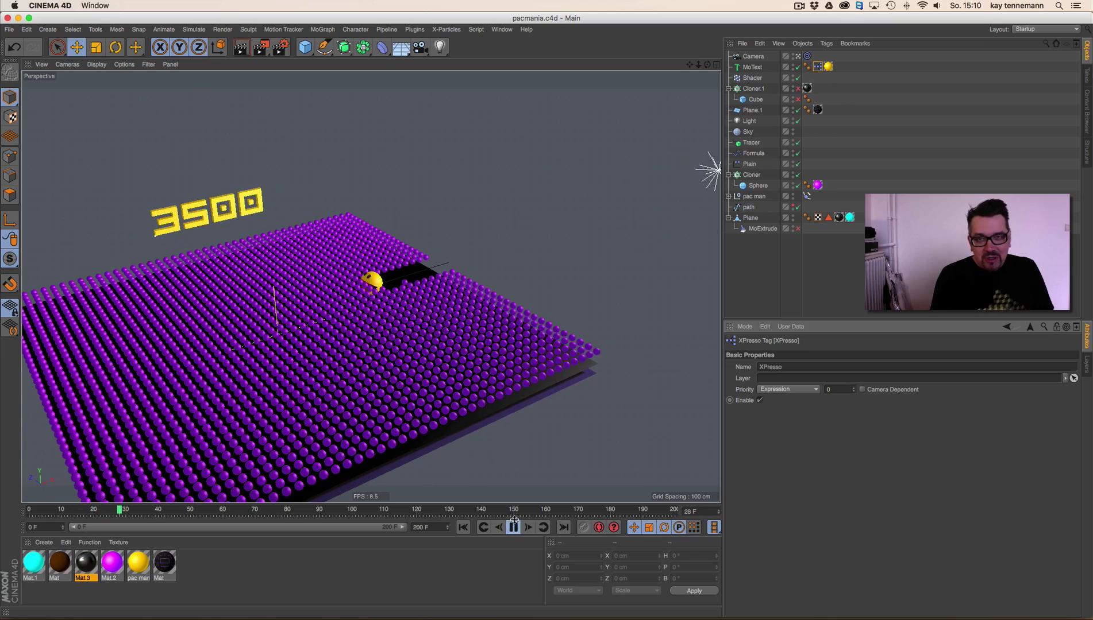
left_click(514, 527)
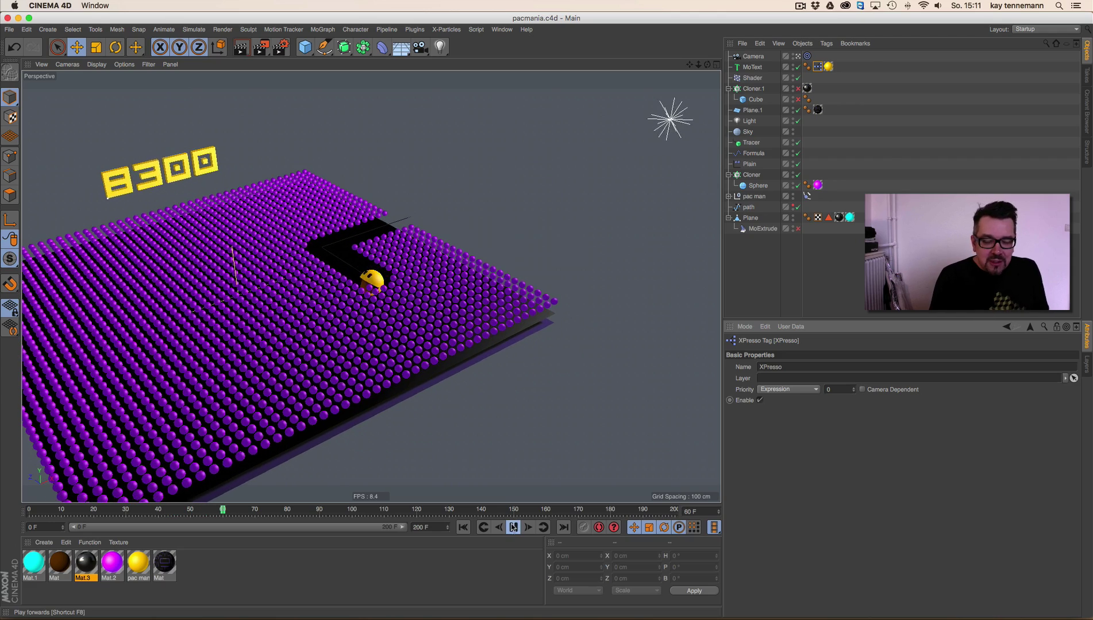
left_click(513, 527)
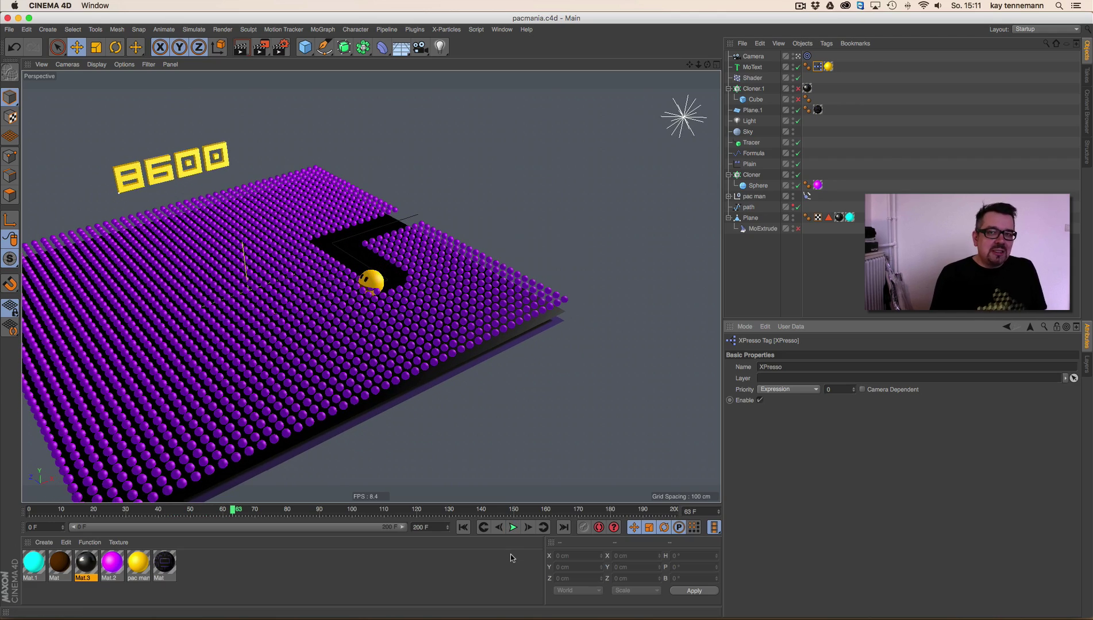
left_click(514, 524)
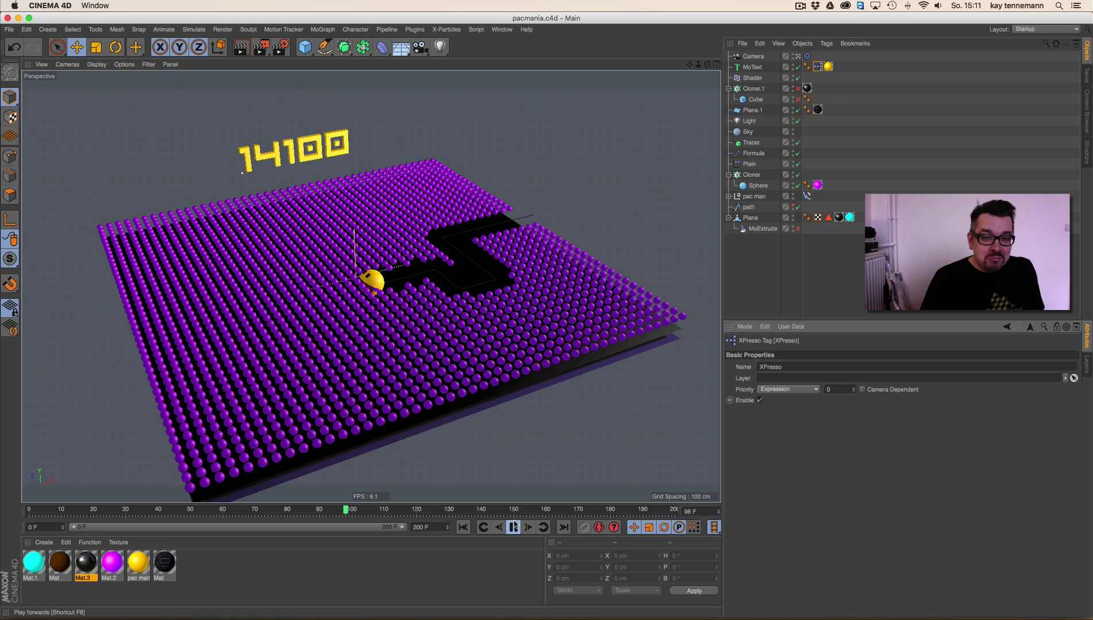
left_click(514, 525)
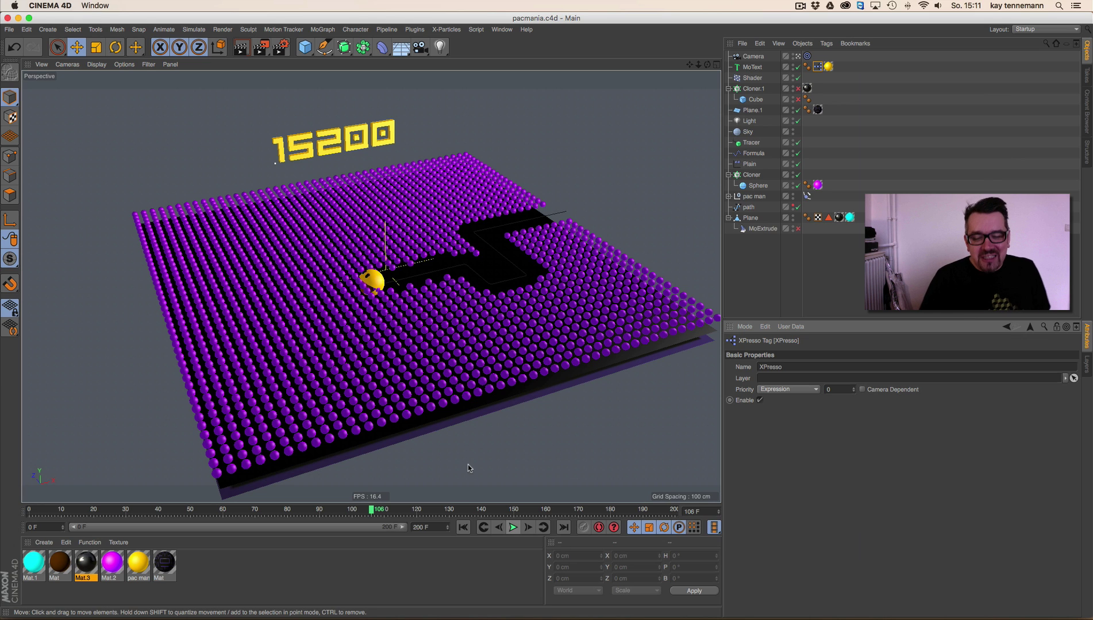
left_click(514, 527)
left_click(513, 527)
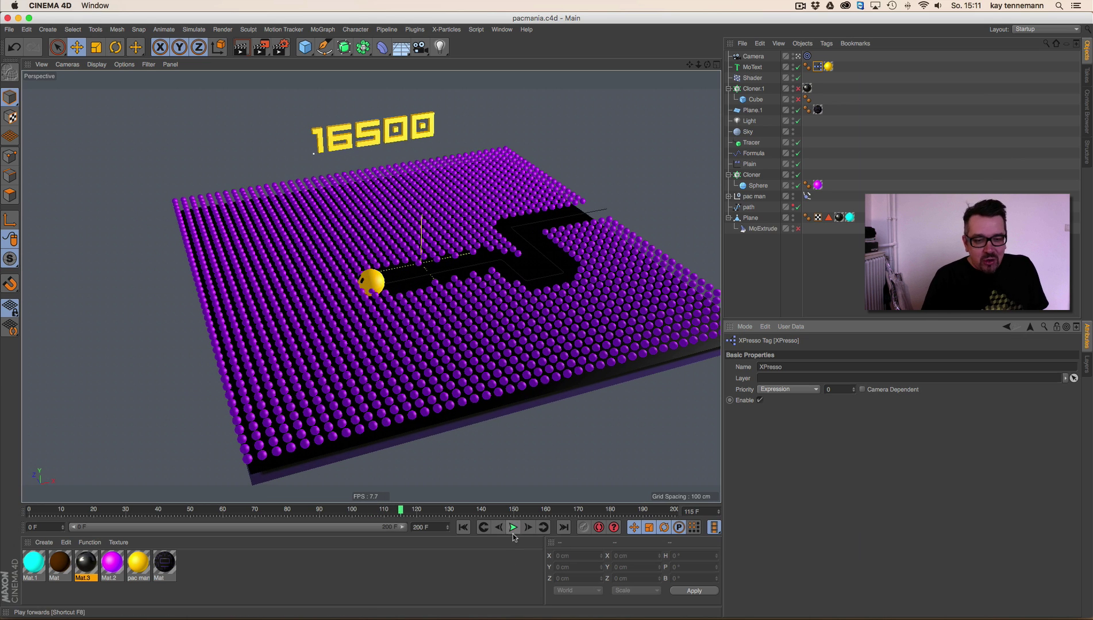
Step: Replace Plane.1 with the path spline as the Cloner's source object
left_click(758, 176)
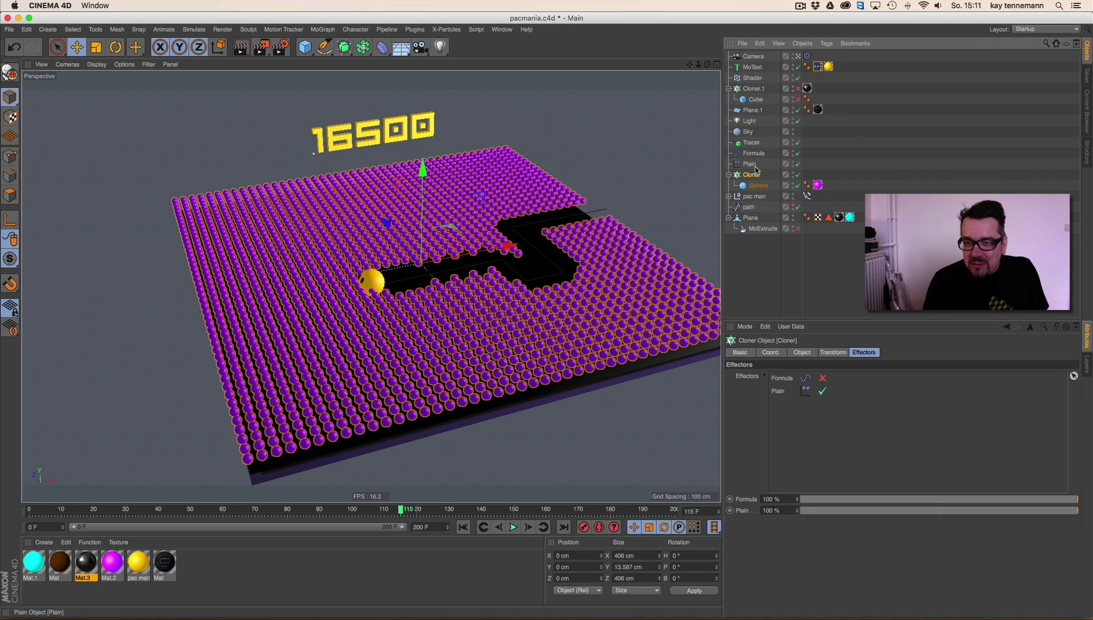
left_click(801, 352)
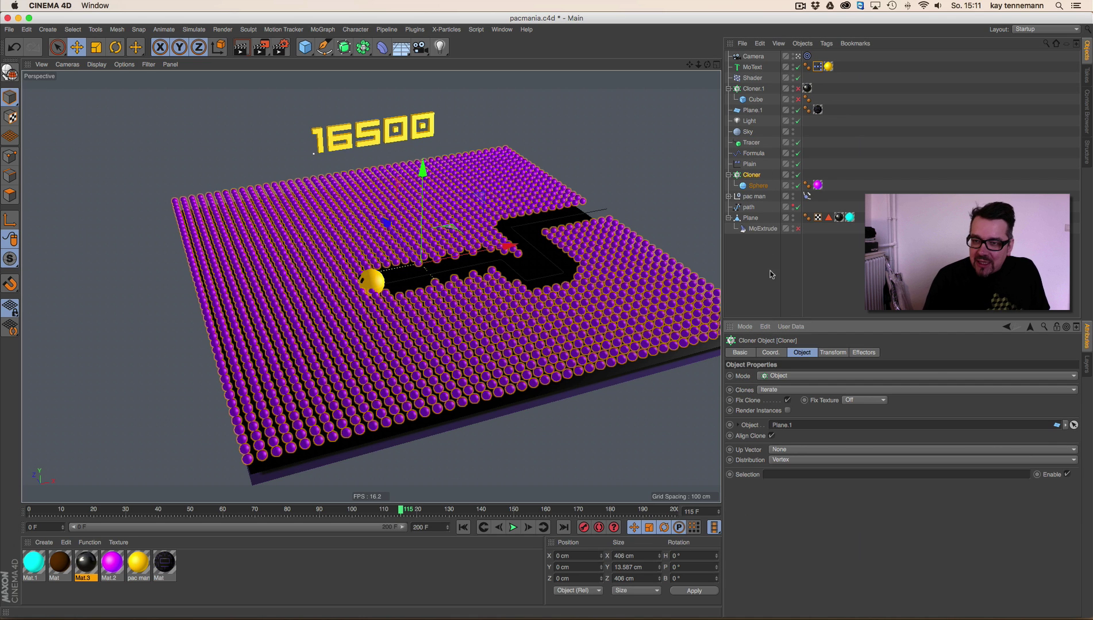
left_click_drag(748, 207, 812, 428)
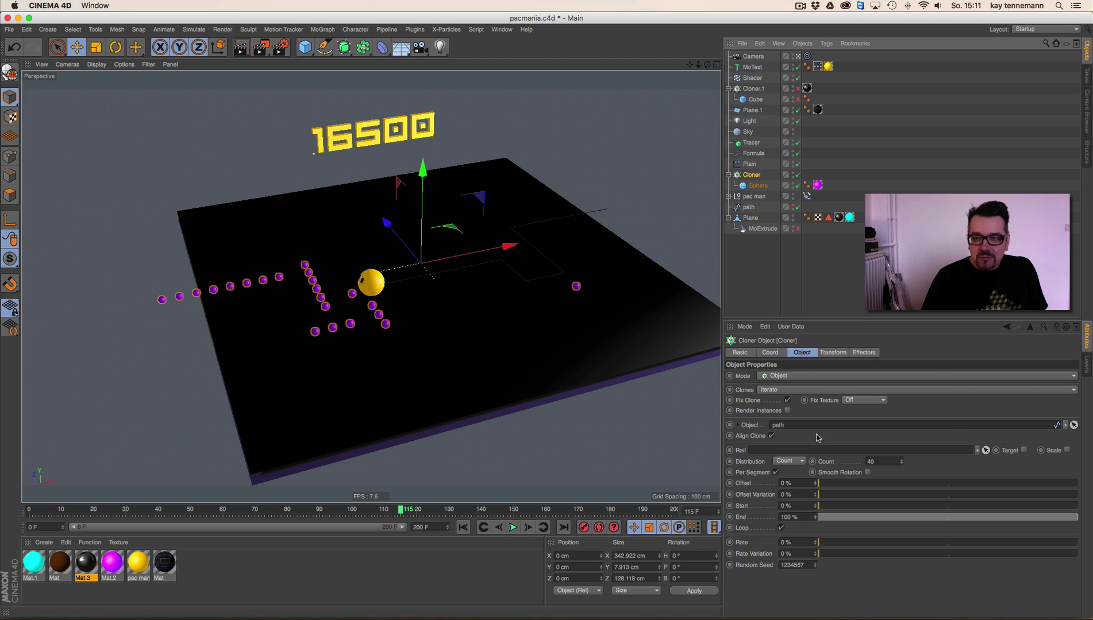
Step: Turn MoExtrude back on to restore the maze walls and save the scene
left_click(797, 229)
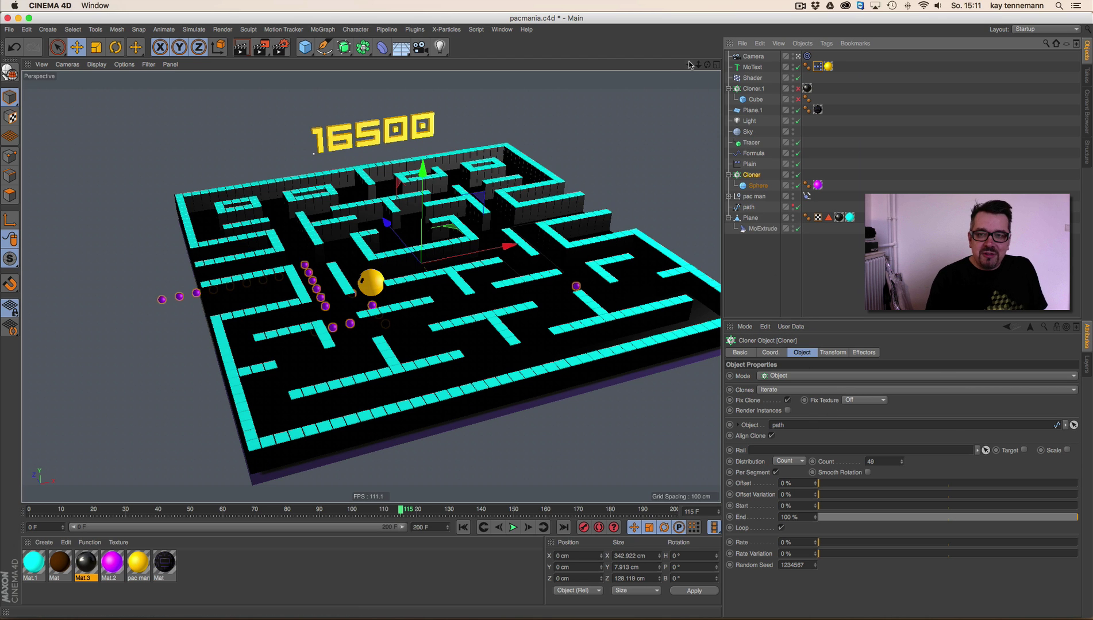
mouse_move(698, 64)
left_mouse_down()
mouse_move(683, 65)
mouse_move(709, 65)
left_mouse_up()
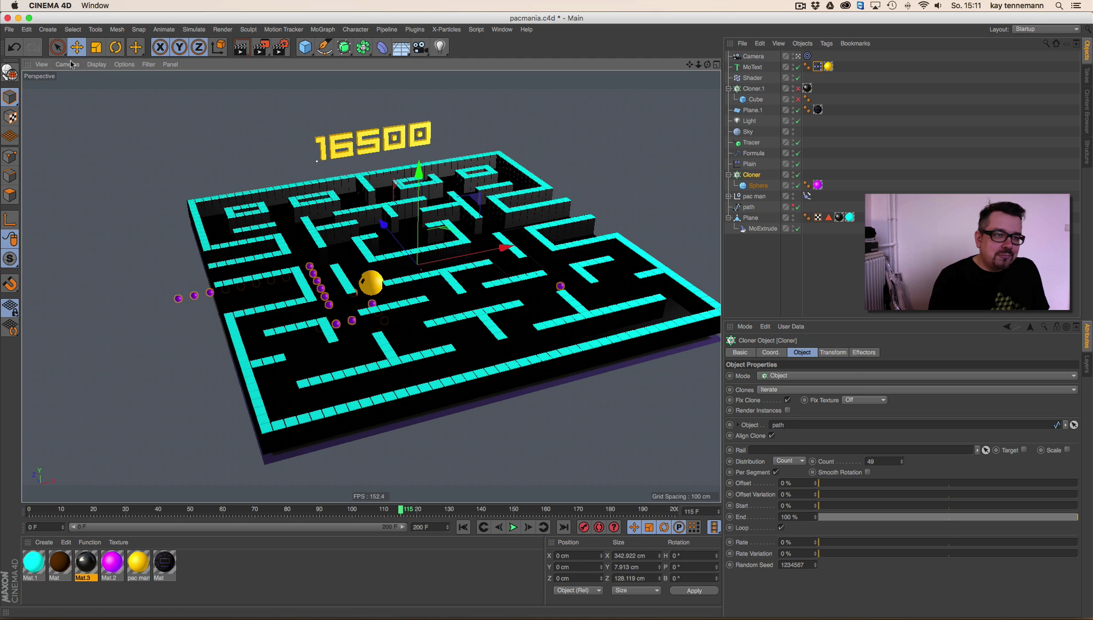
left_click(9, 29)
left_click(35, 123)
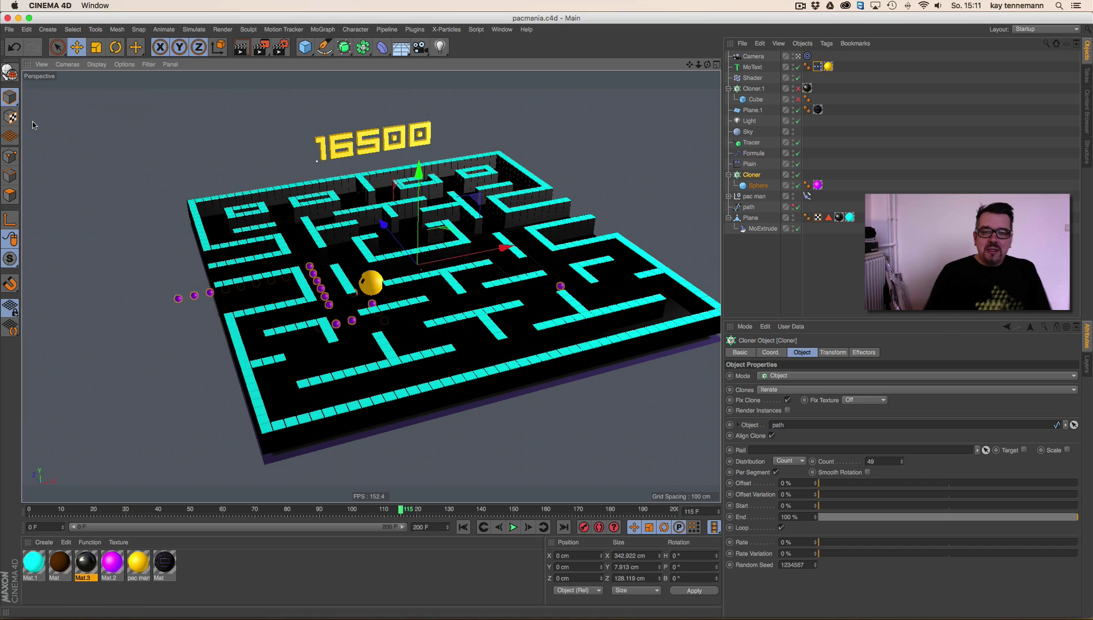
Step: View through the scene Camera and play the maze animation from the first frame, then pause it
left_click(67, 64)
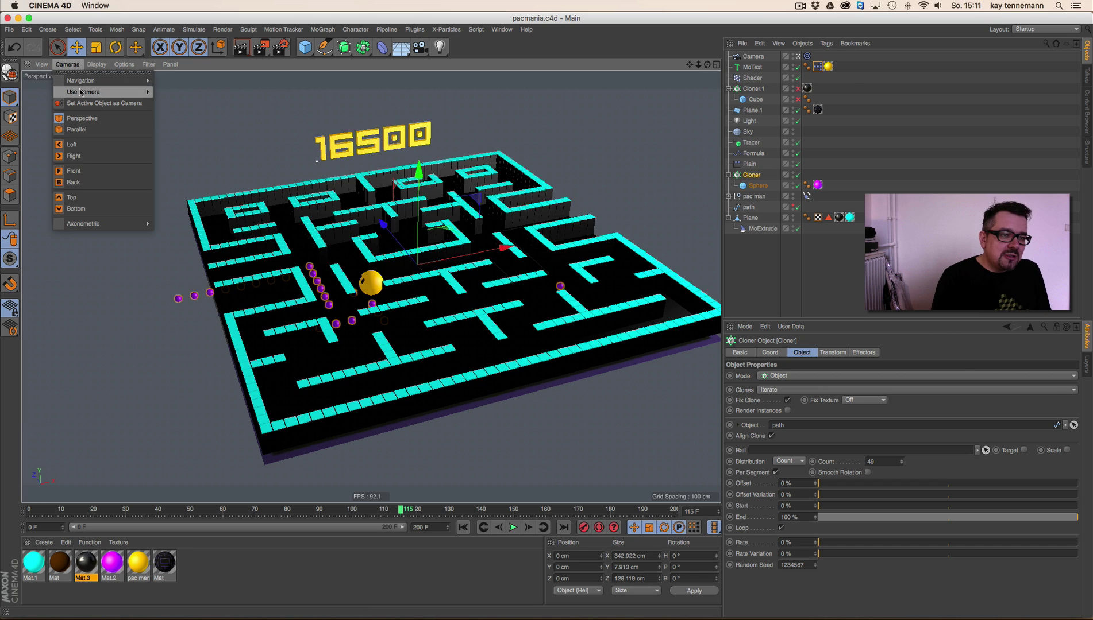
mouse_move(92, 92)
left_click(192, 110)
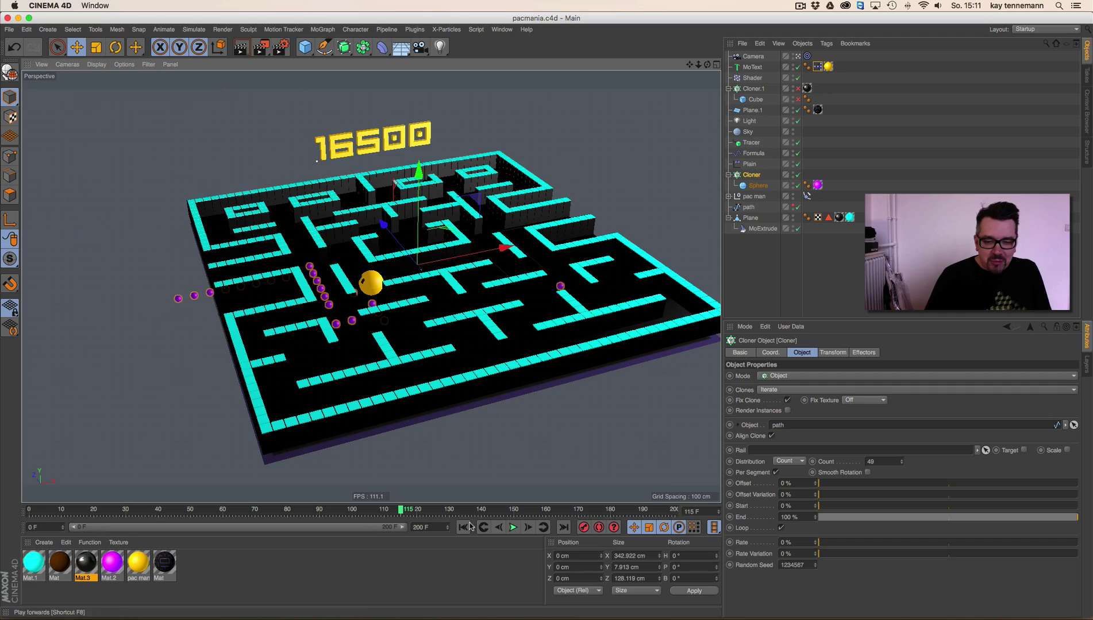
left_click(463, 528)
left_click(513, 527)
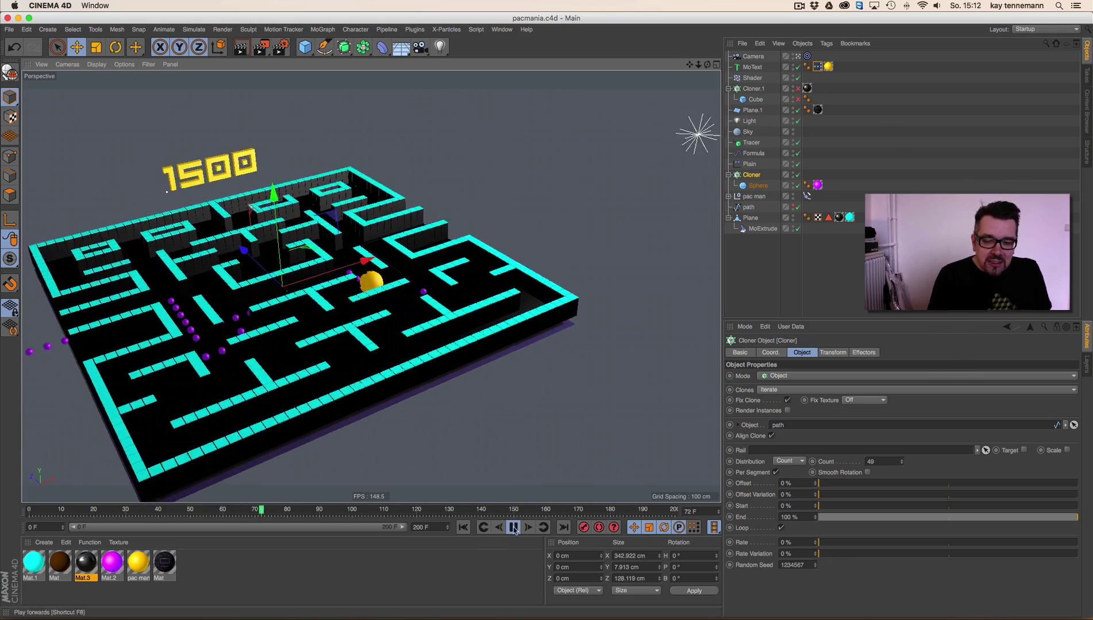
left_click(513, 528)
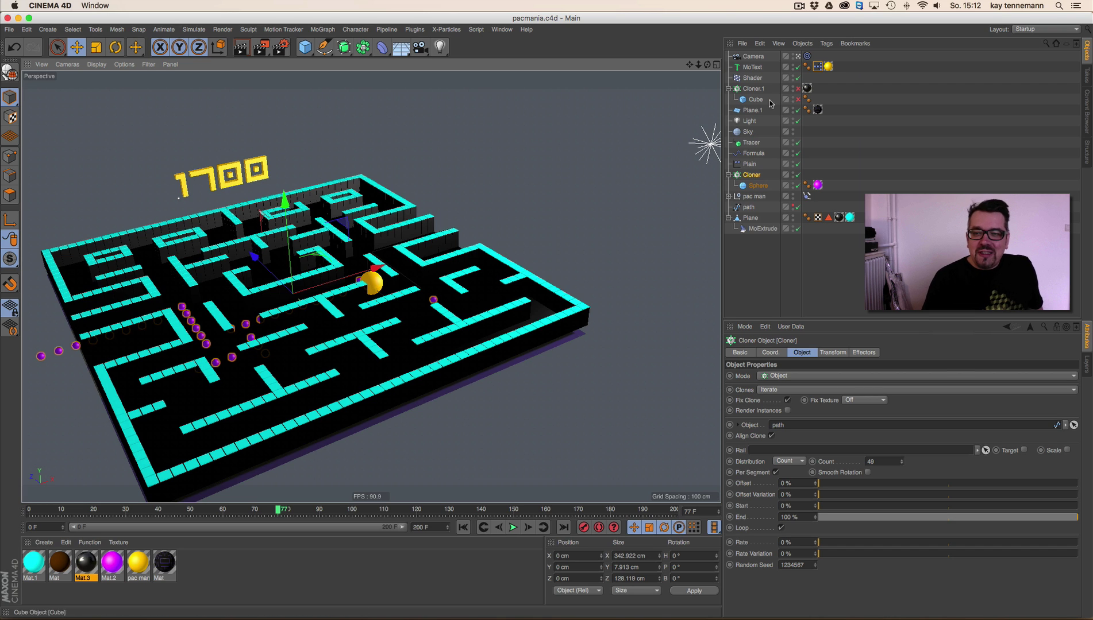
Step: Select the Tracer, play the animation from the first frame, pause it, and examine pac man's traced path from a steeper angle
left_click(755, 143)
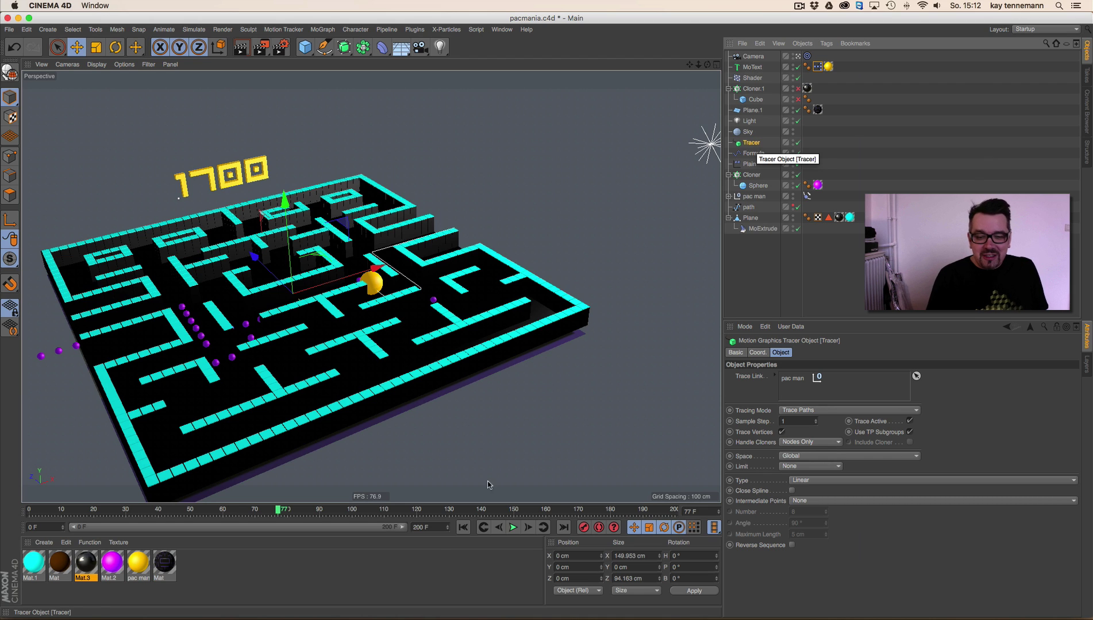
left_click(462, 527)
left_click(513, 527)
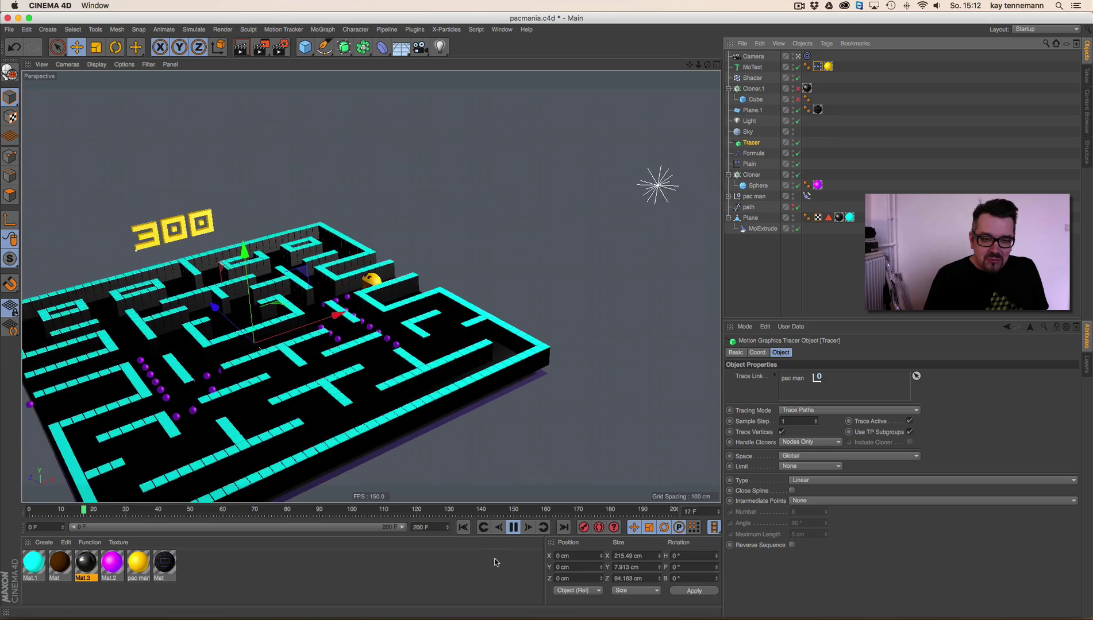
left_click(513, 528)
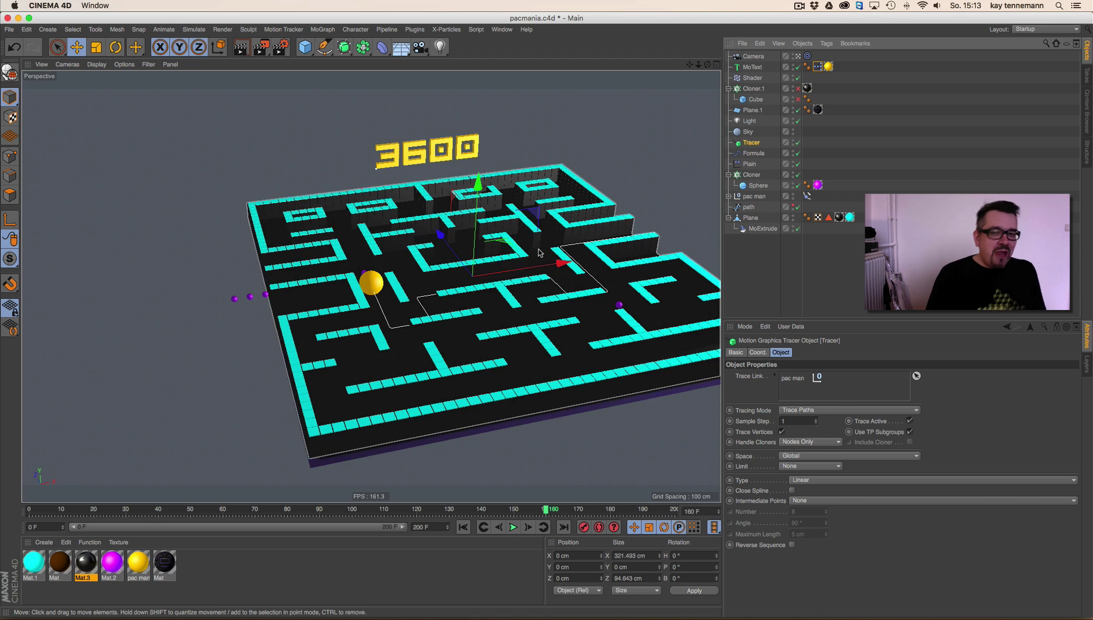
left_click_drag(586, 264, 569, 261, "alt")
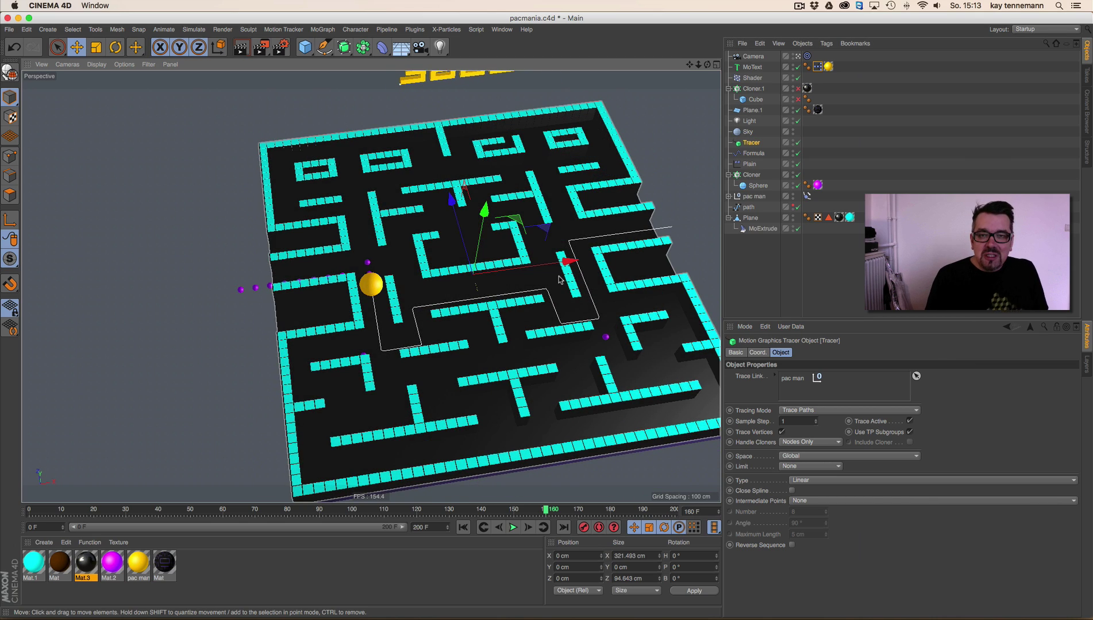